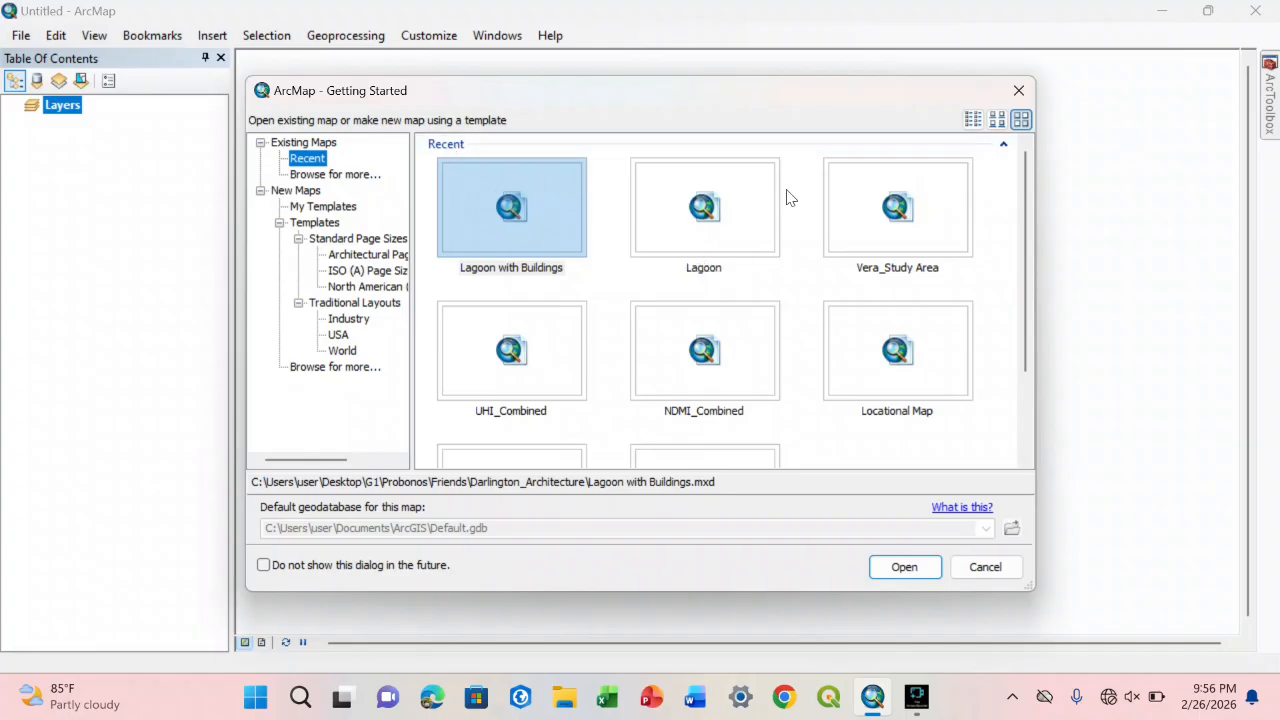
# Step: Dismiss the Getting Started dialog without opening any of the recent maps
pyautogui.moveTo(1024, 302)
pyautogui.mouseDown()
pyautogui.moveTo(1025, 360)
pyautogui.moveTo(1022, 283)
pyautogui.mouseUp()
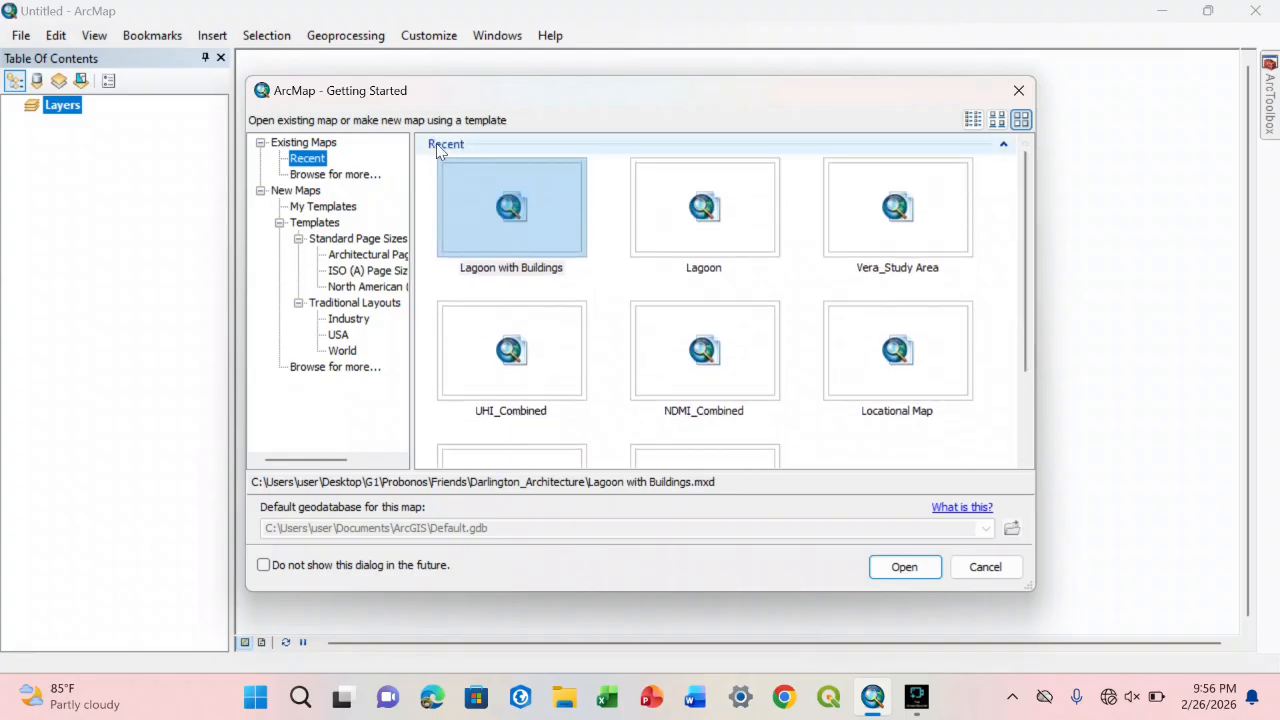
pyautogui.click(525, 226)
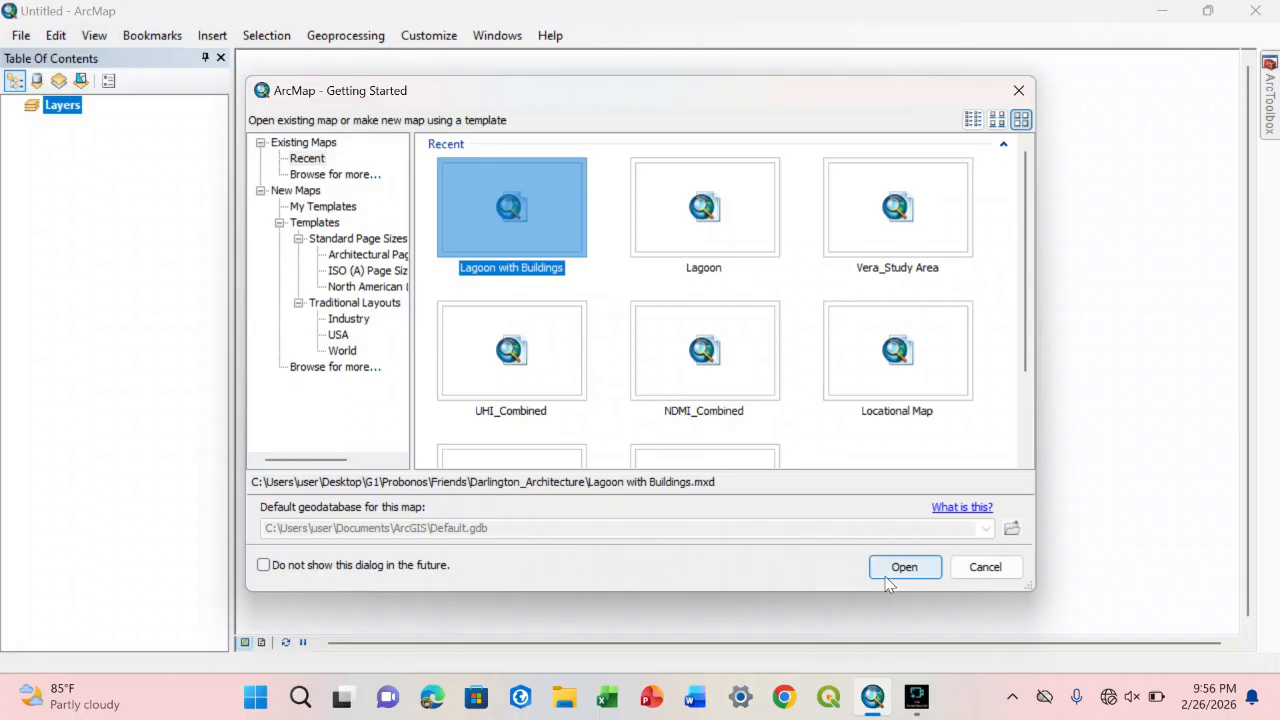
pyautogui.click(1019, 92)
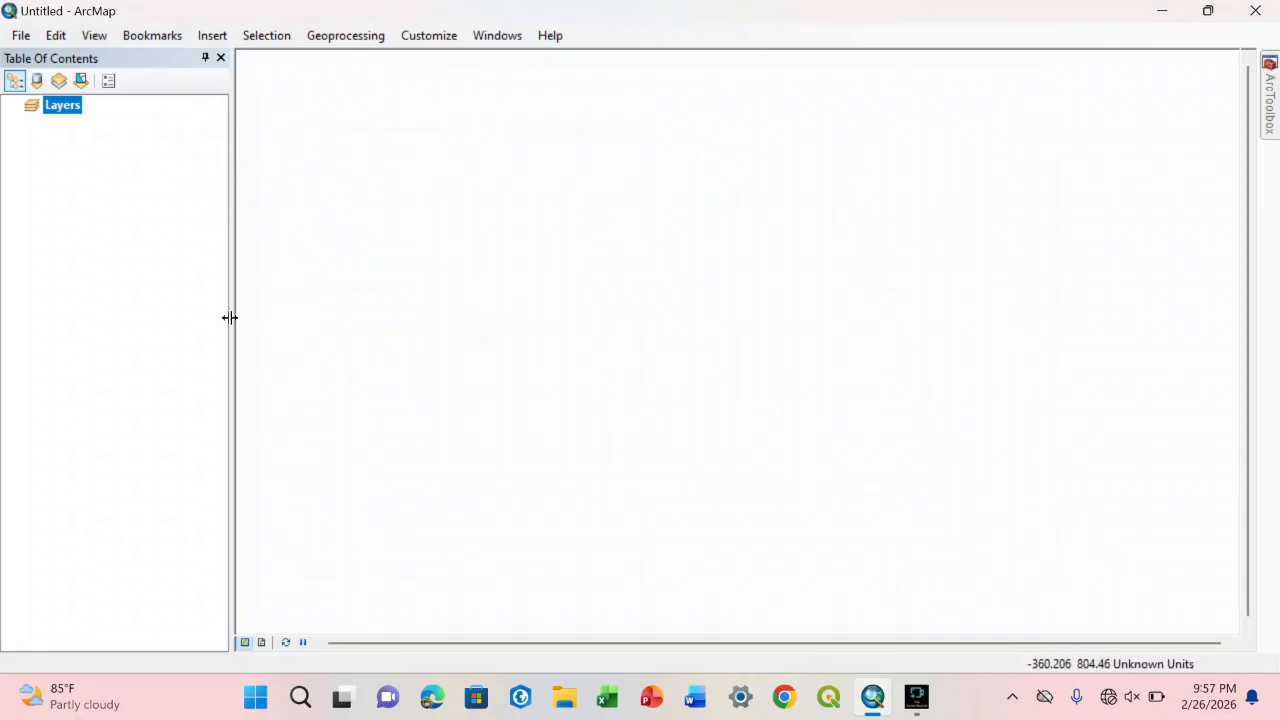
# Step: Compare the layout view and the data view of the blank map, finishing in data view
pyautogui.click(104, 44)
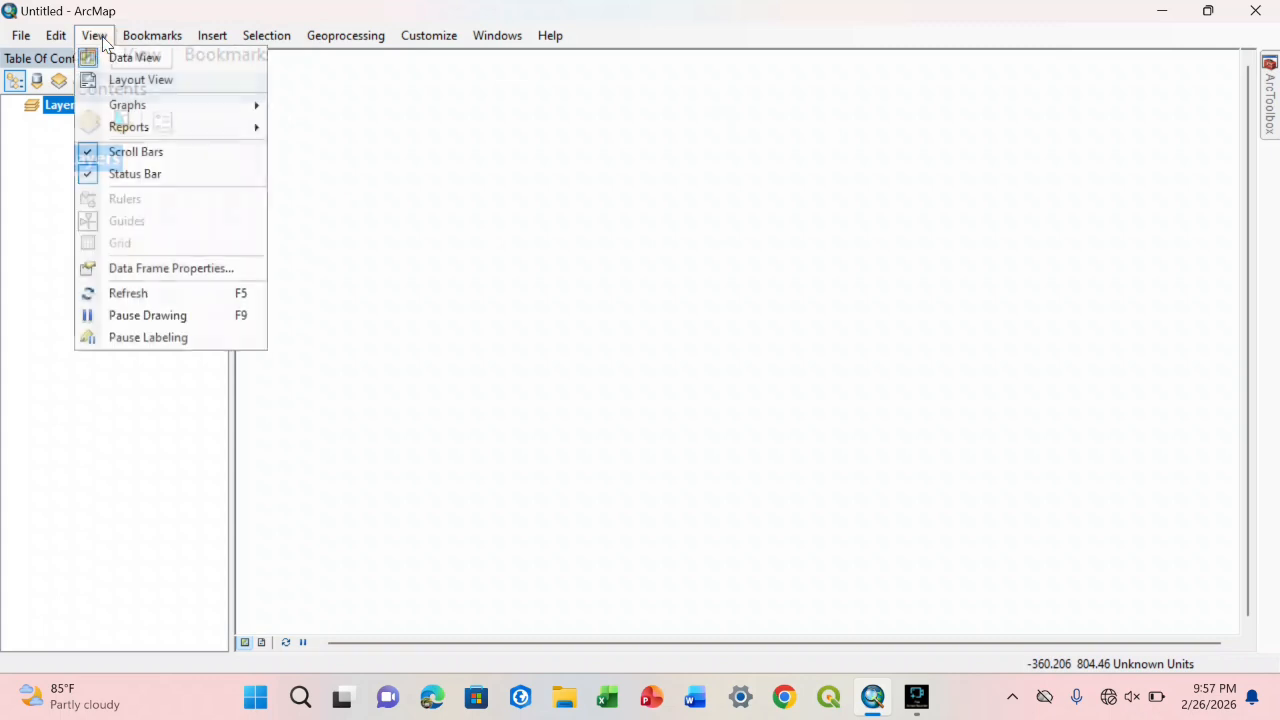
pyautogui.click(119, 81)
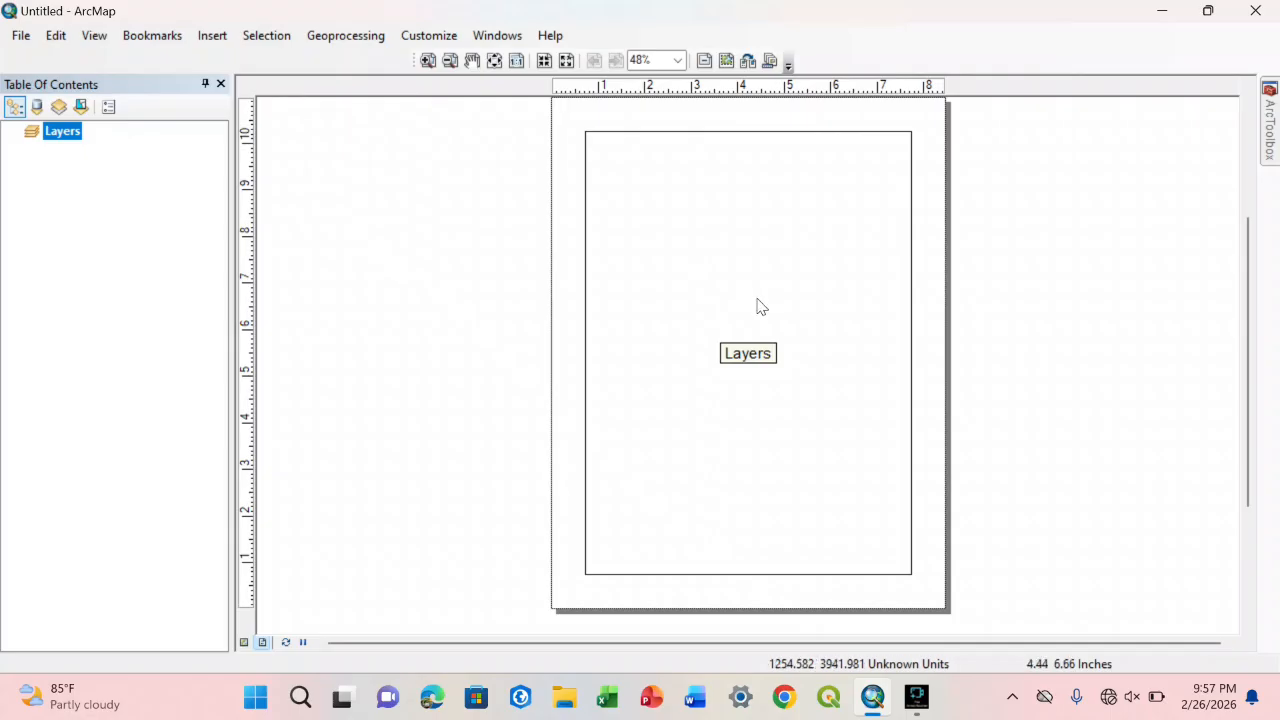
pyautogui.click(100, 38)
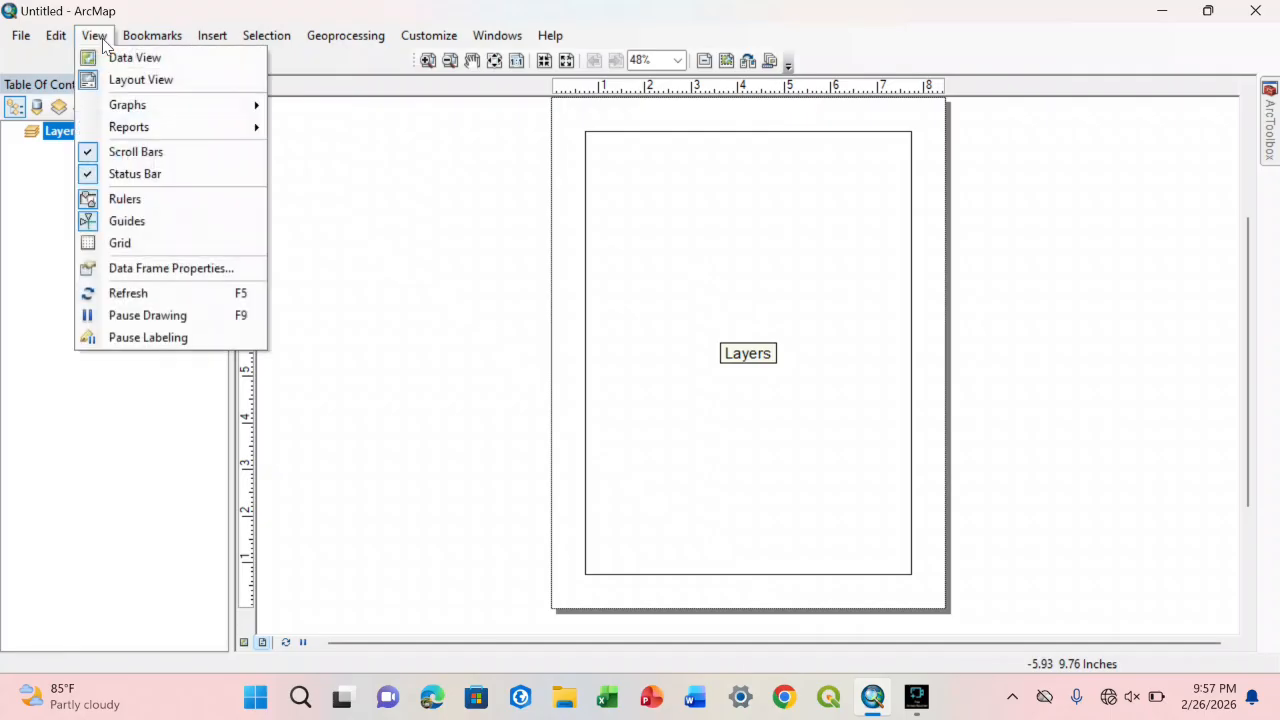
pyautogui.click(108, 57)
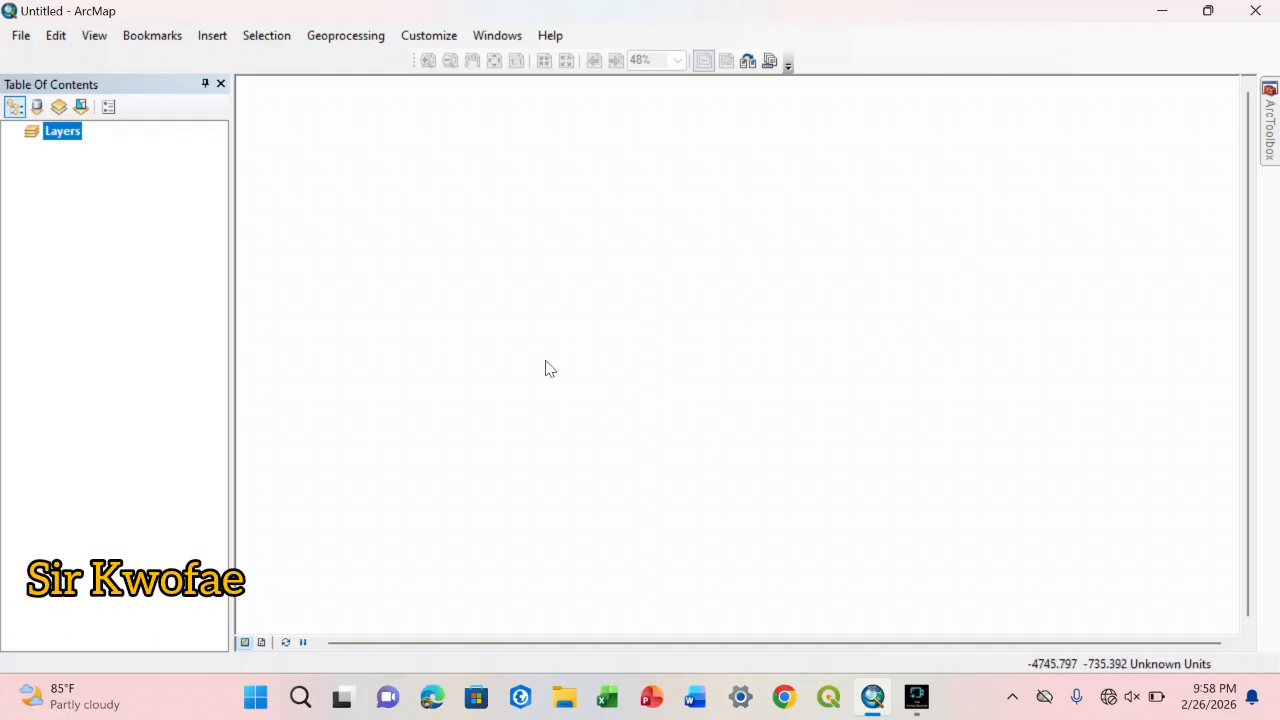
pyautogui.click(85, 40)
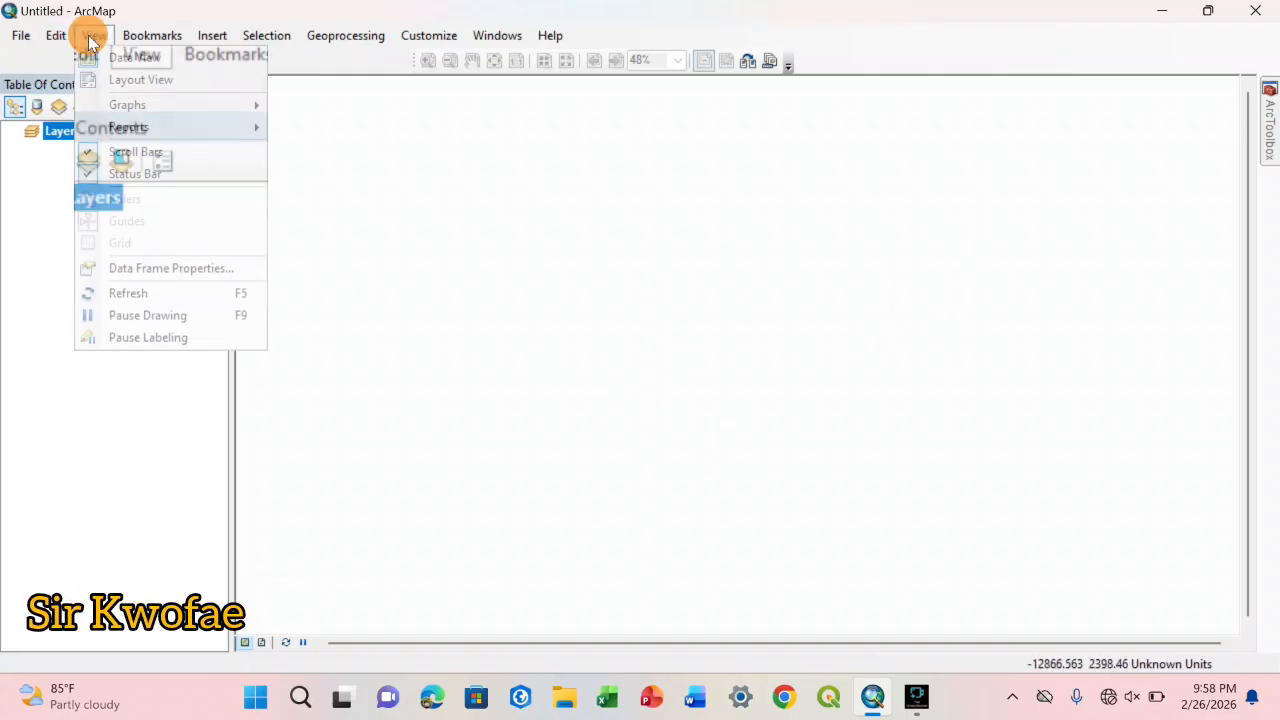
pyautogui.click(113, 79)
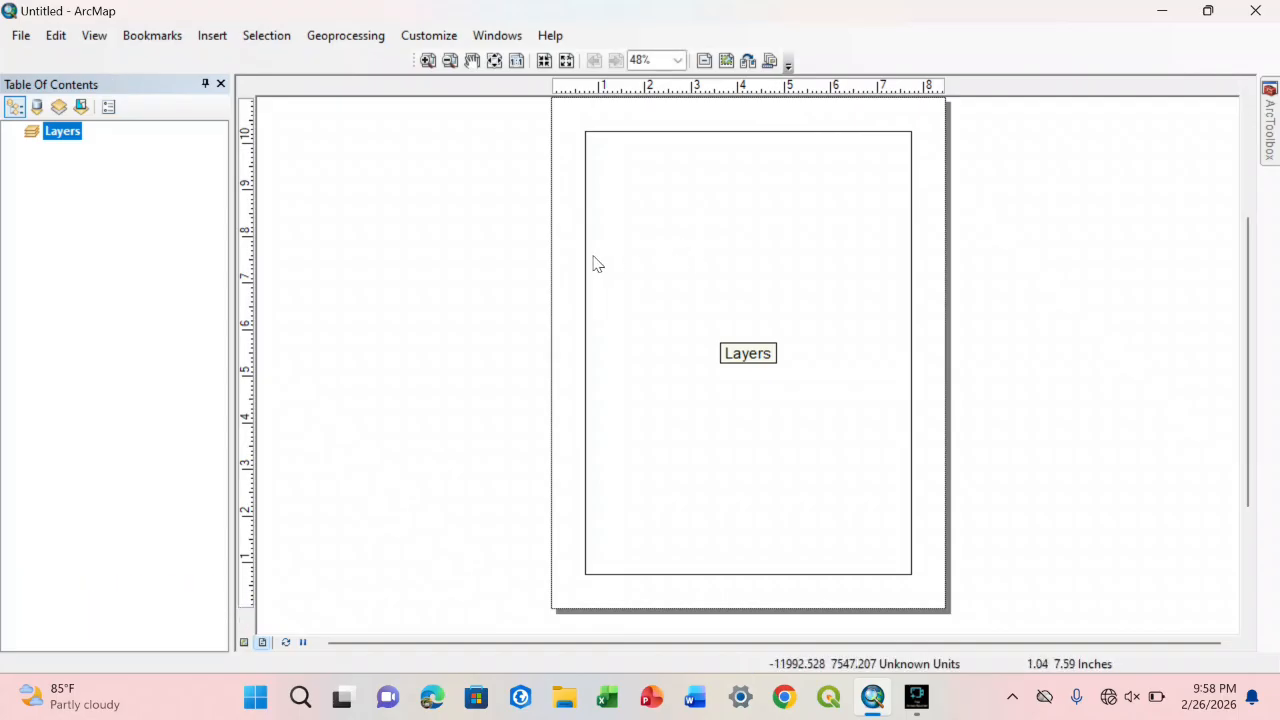
pyautogui.click(244, 643)
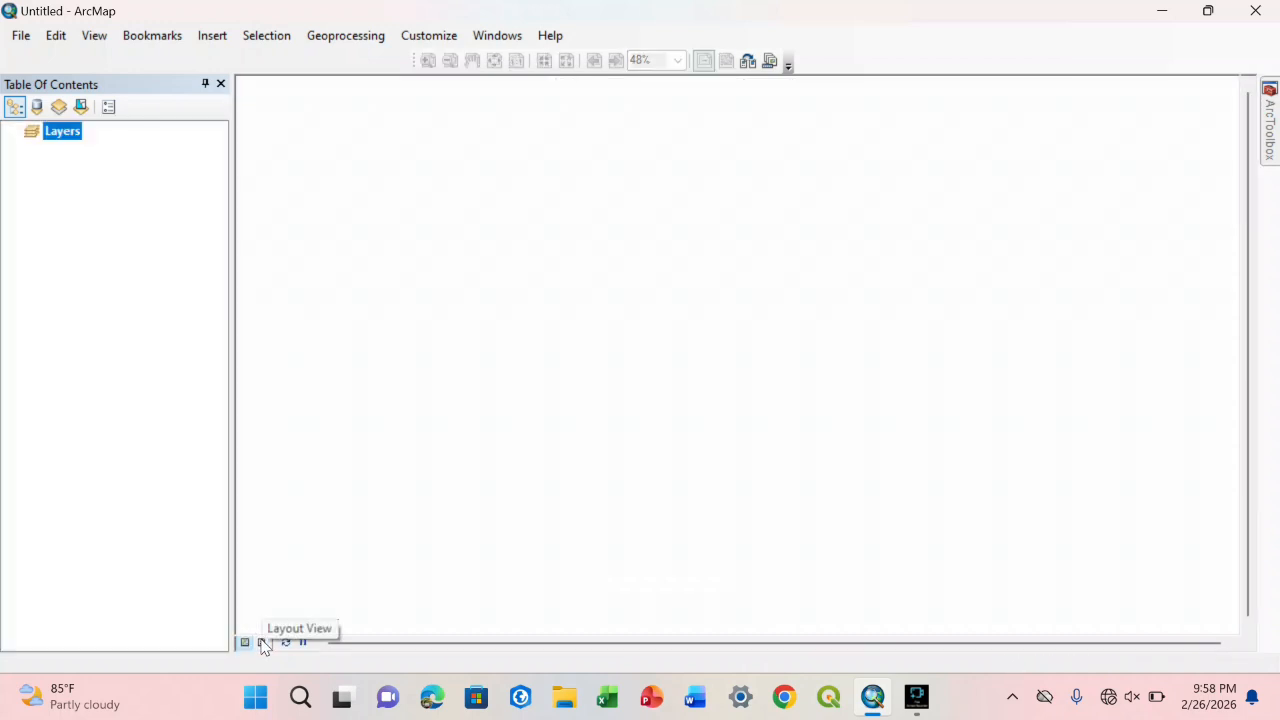
pyautogui.click(263, 642)
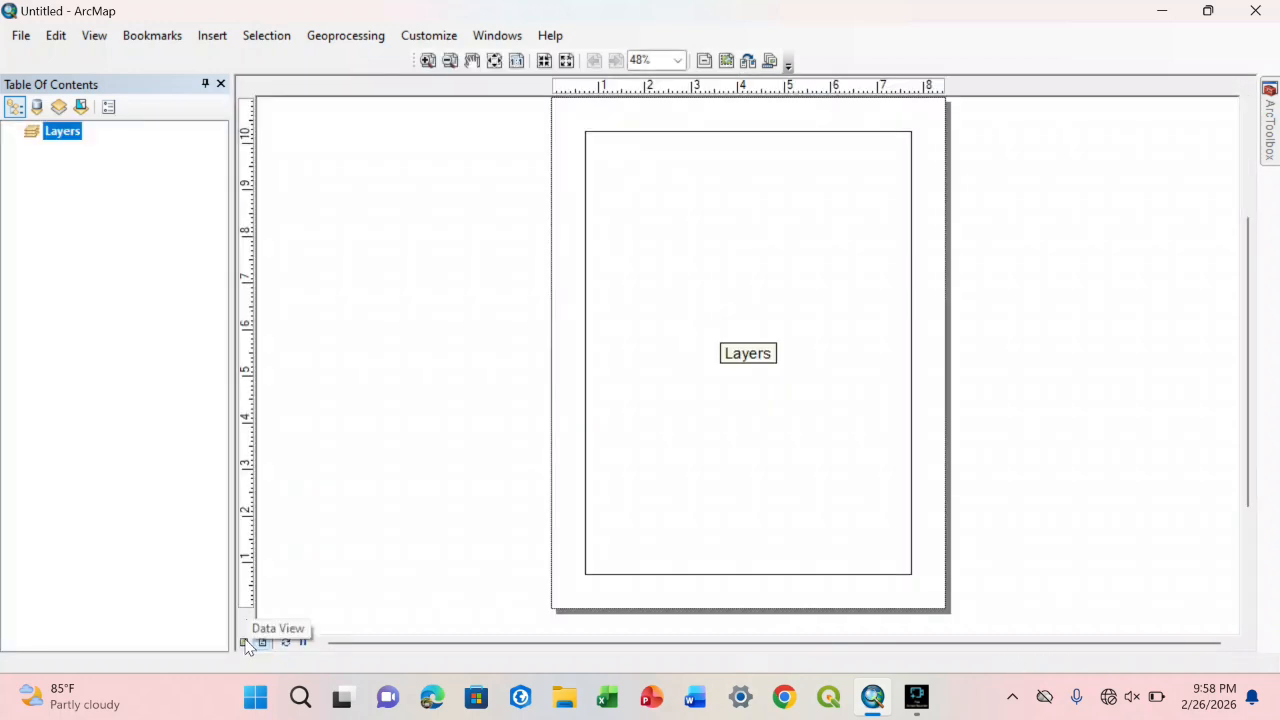
pyautogui.click(244, 643)
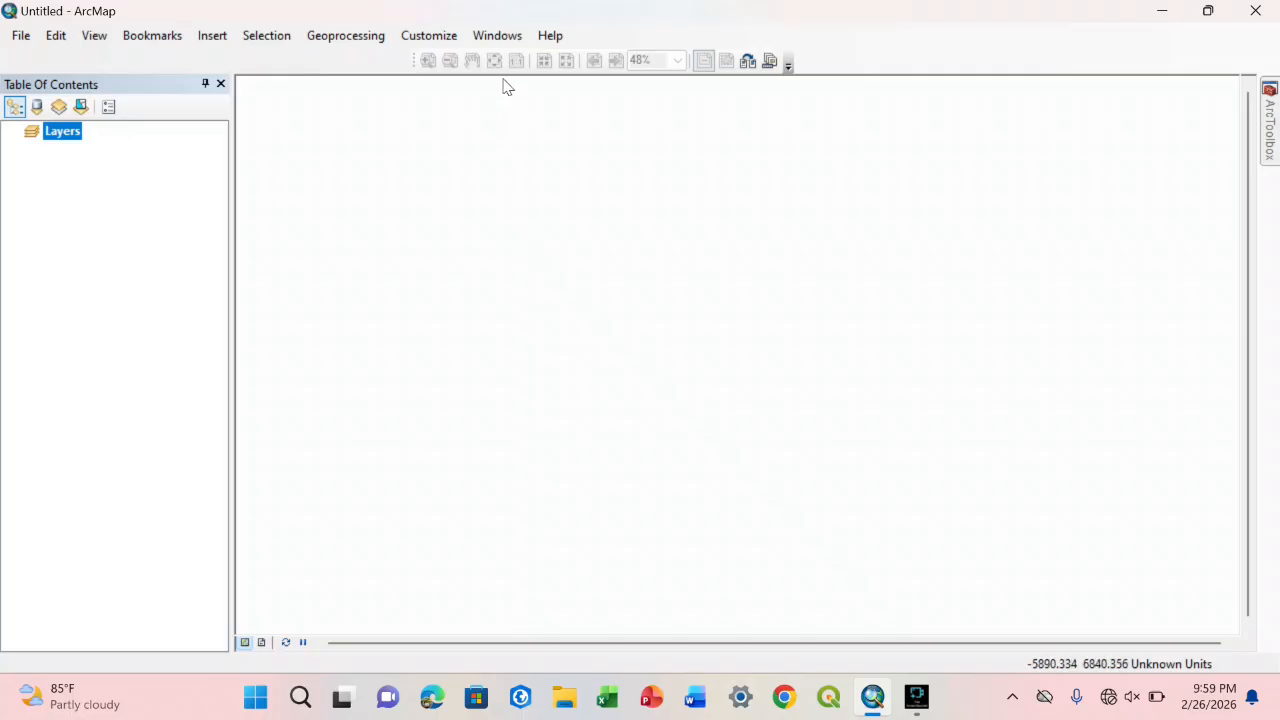
# Step: Open the Catalog window and list its folder connections
pyautogui.click(500, 38)
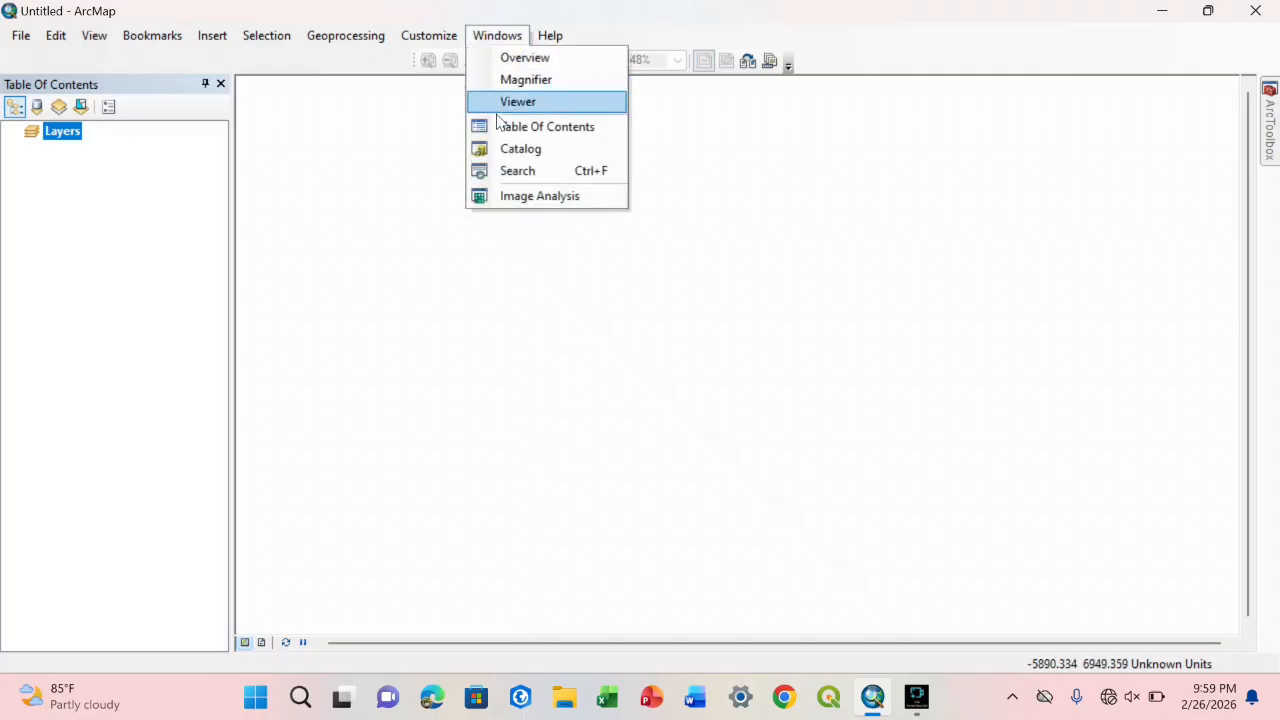
pyautogui.click(512, 151)
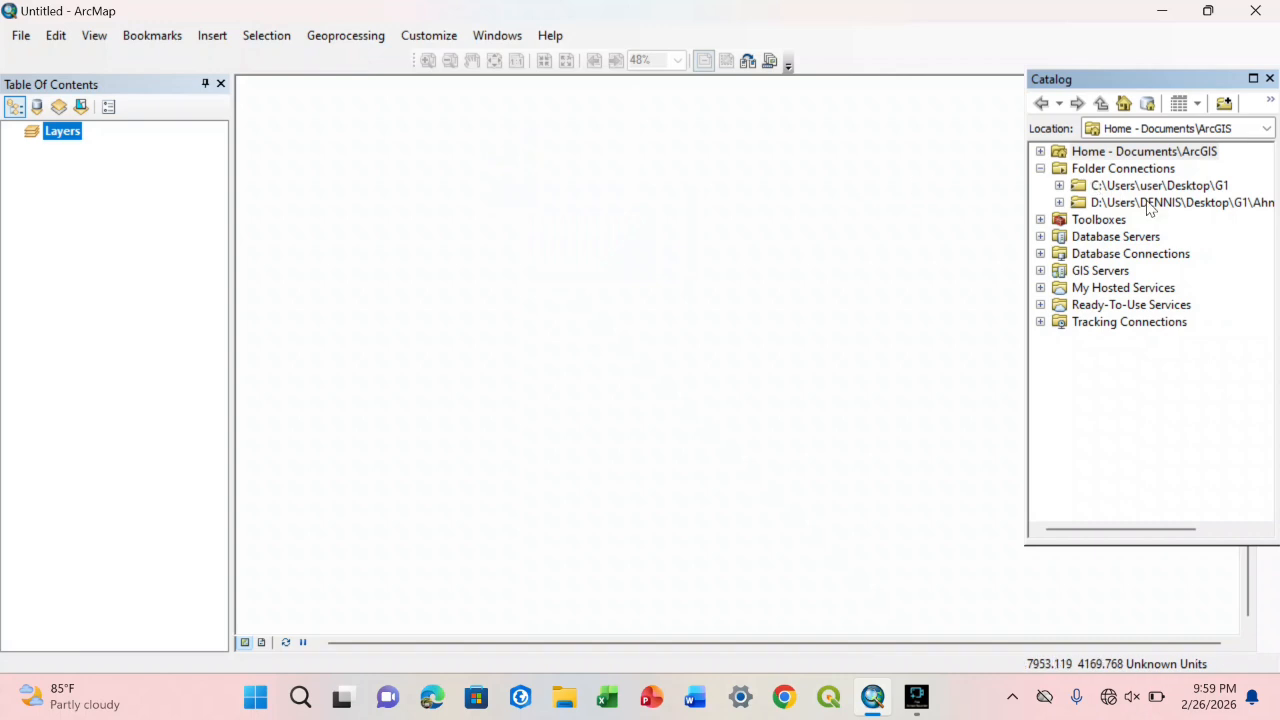
pyautogui.click(1041, 170)
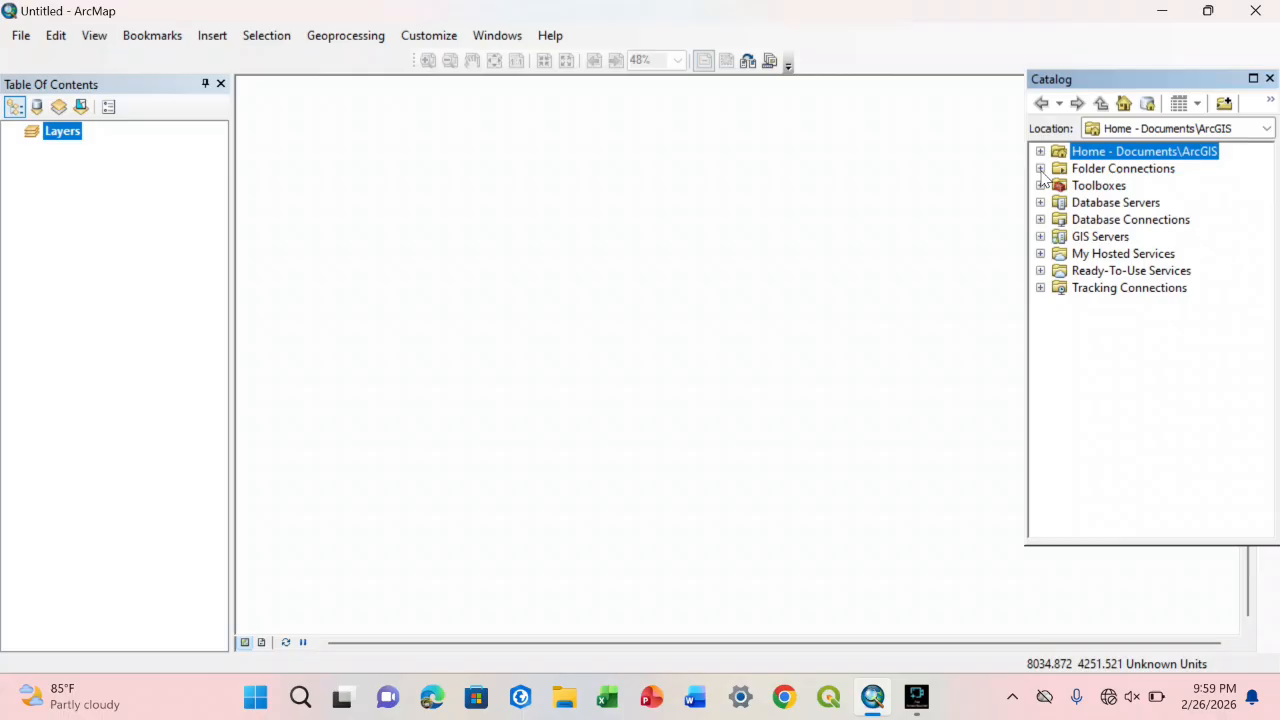
pyautogui.click(1040, 169)
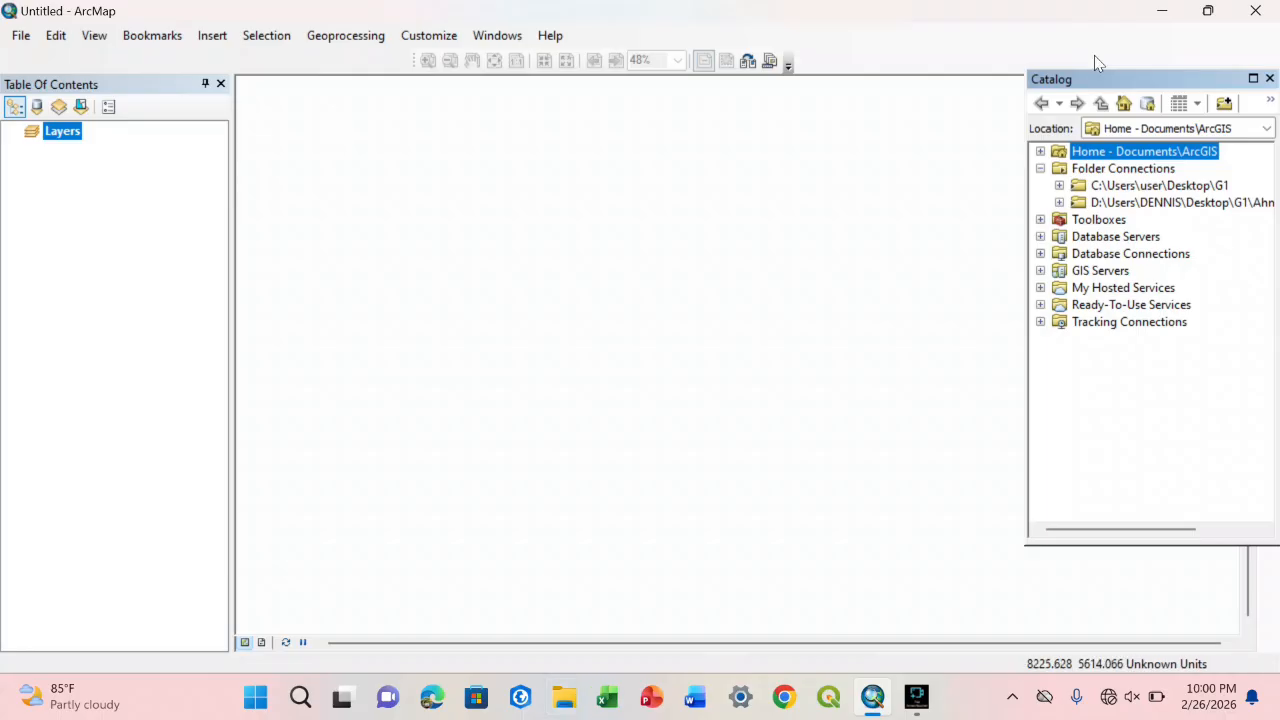
# Step: Look at the desktop folders, then inspect the contents of the Desktop\G1 folder connection in the Catalog and collapse it
pyautogui.click(1162, 11)
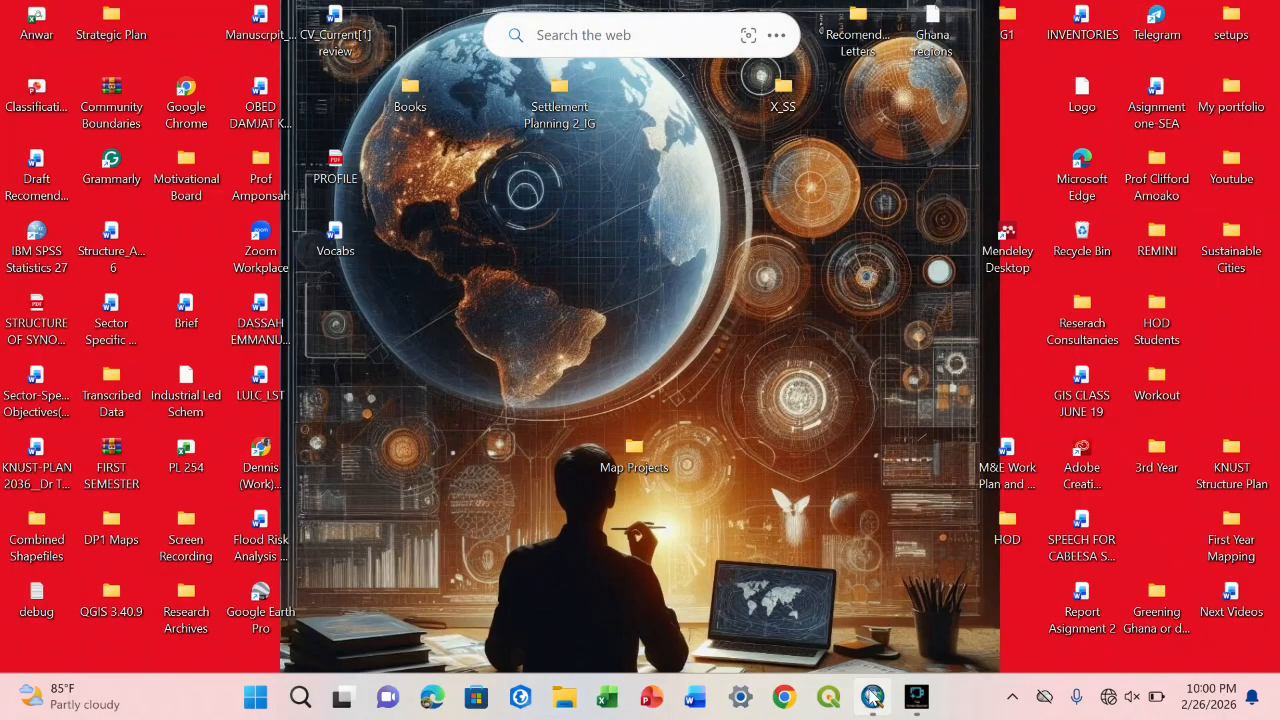
pyautogui.click(872, 697)
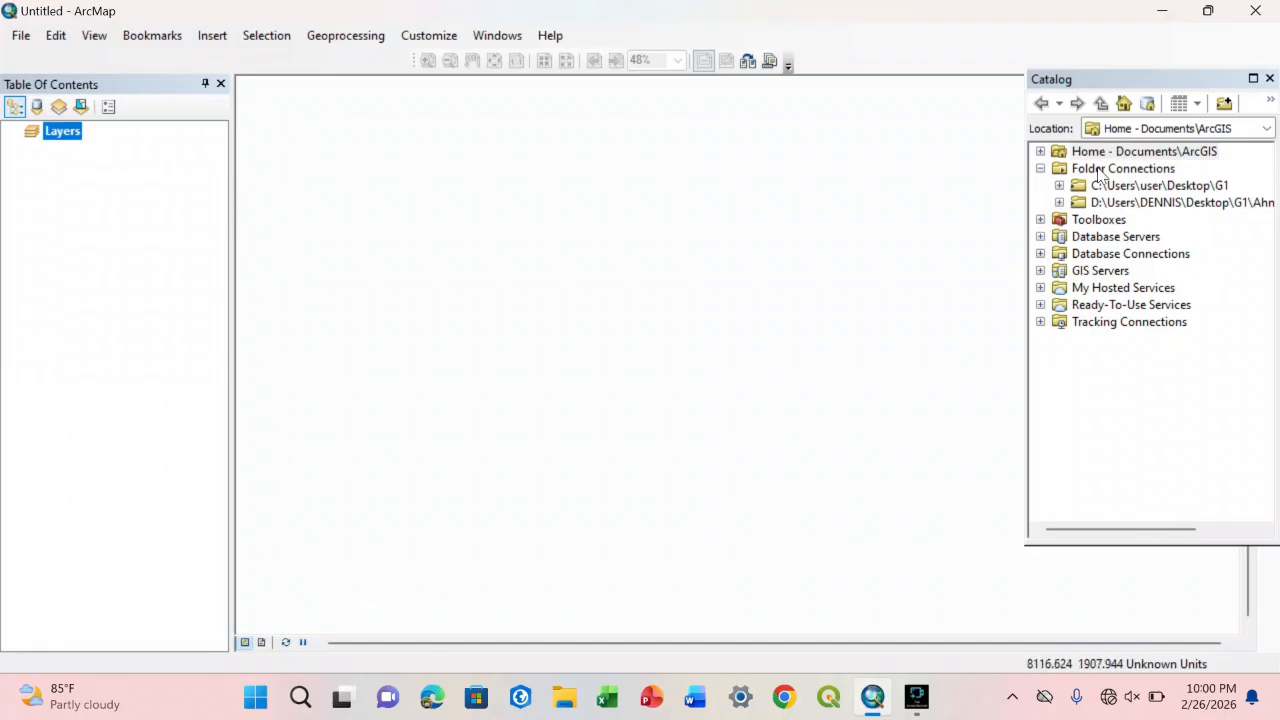
pyautogui.click(1100, 168)
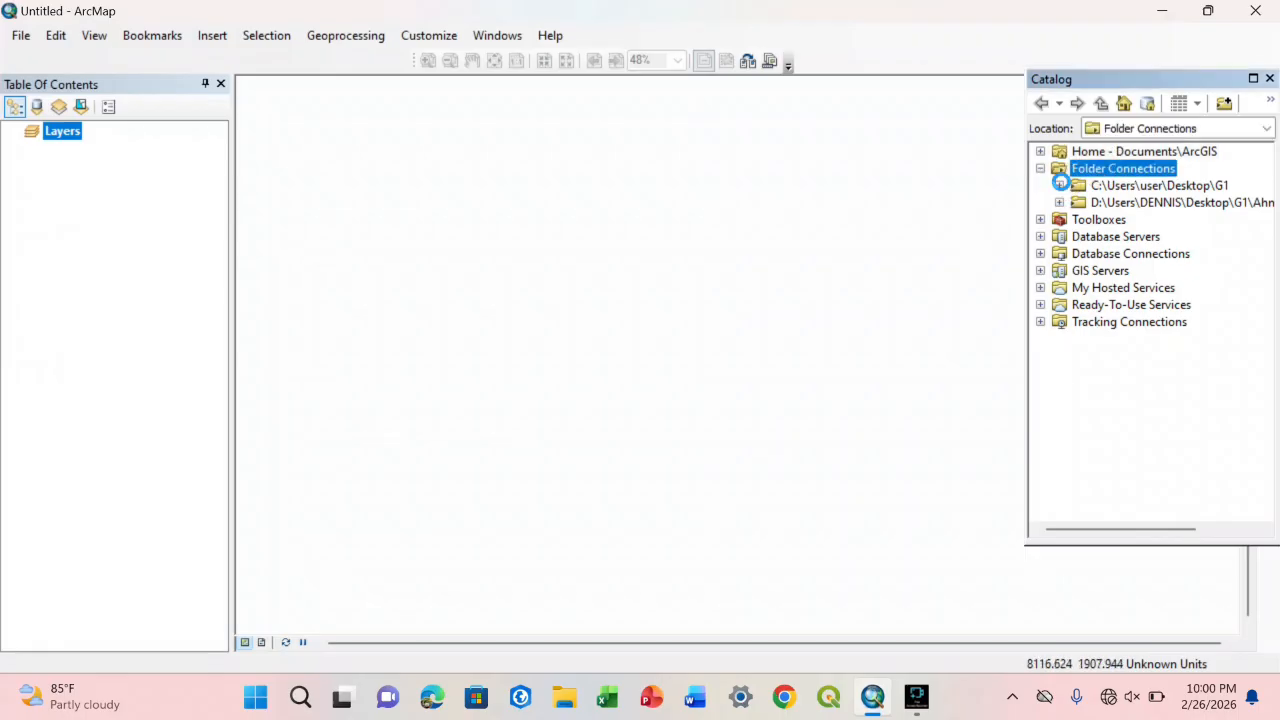
pyautogui.doubleClick(1122, 190)
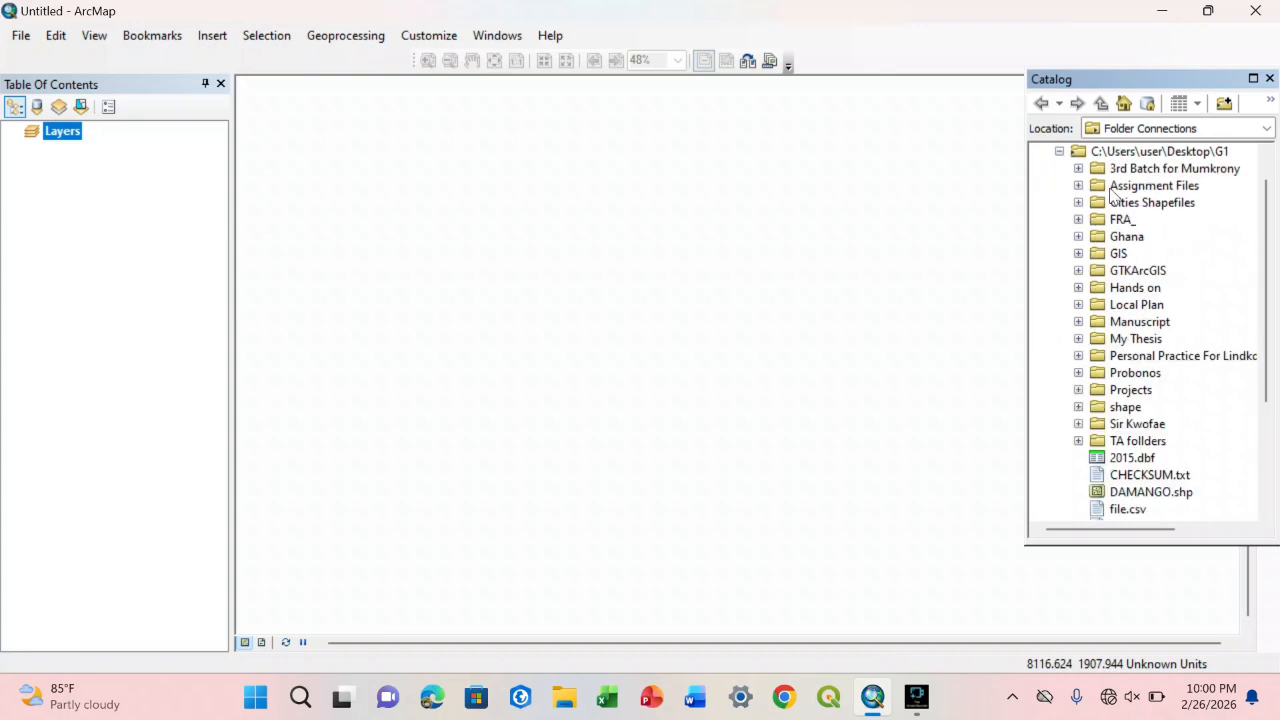
pyautogui.click(1062, 152)
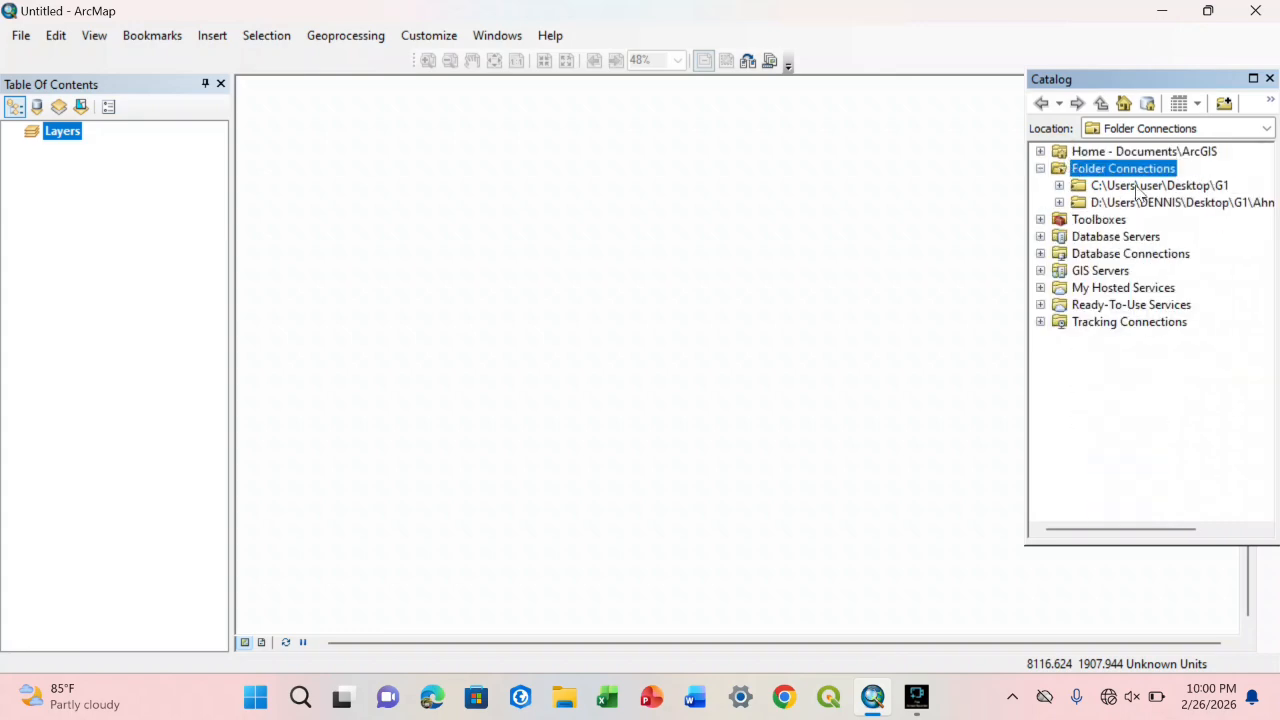
# Step: Move the G1 folder to a free spot on the desktop below the Ghana regions file and return to ArcMap
pyautogui.click(1162, 11)
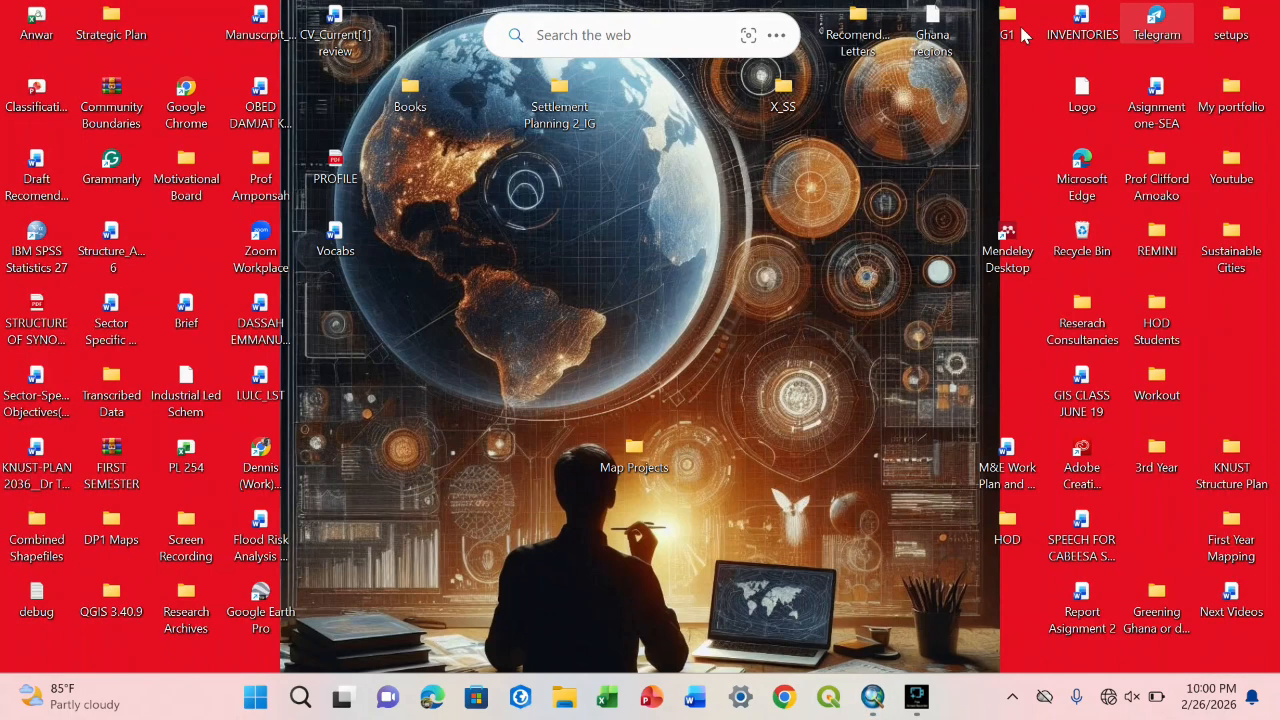
pyautogui.moveTo(1003, 25); pyautogui.dragTo(926, 168)
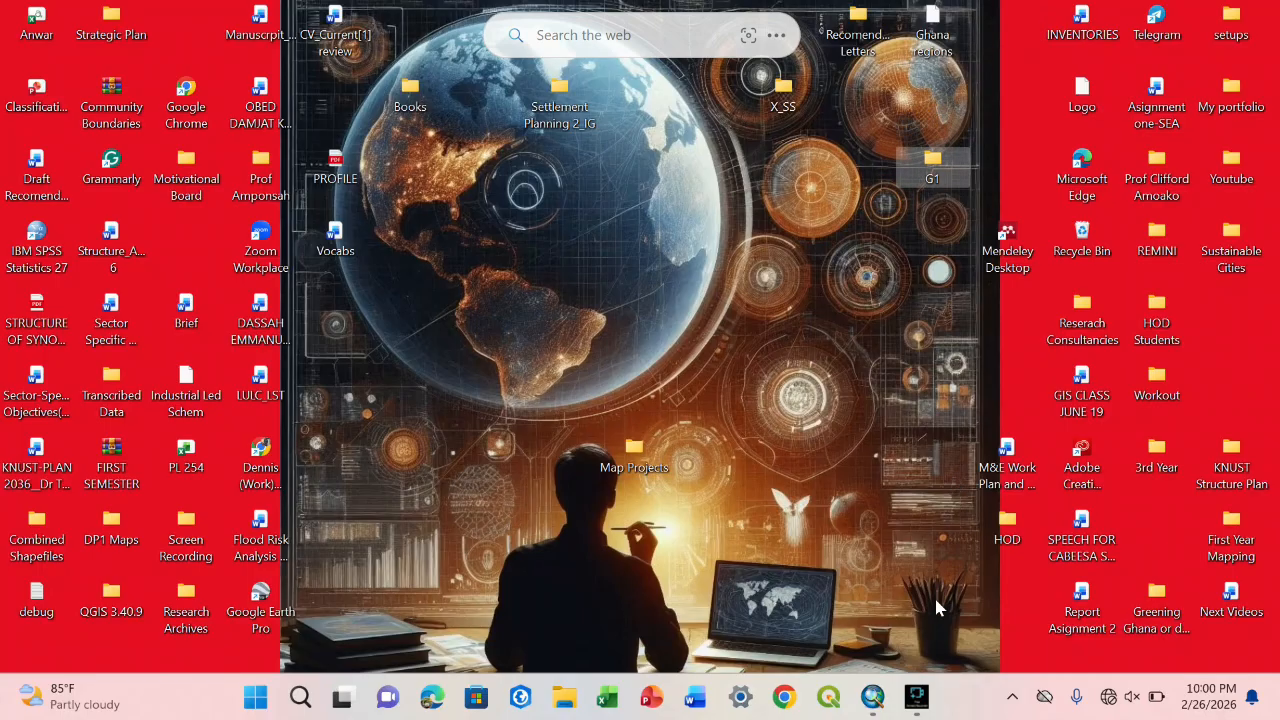
pyautogui.click(873, 697)
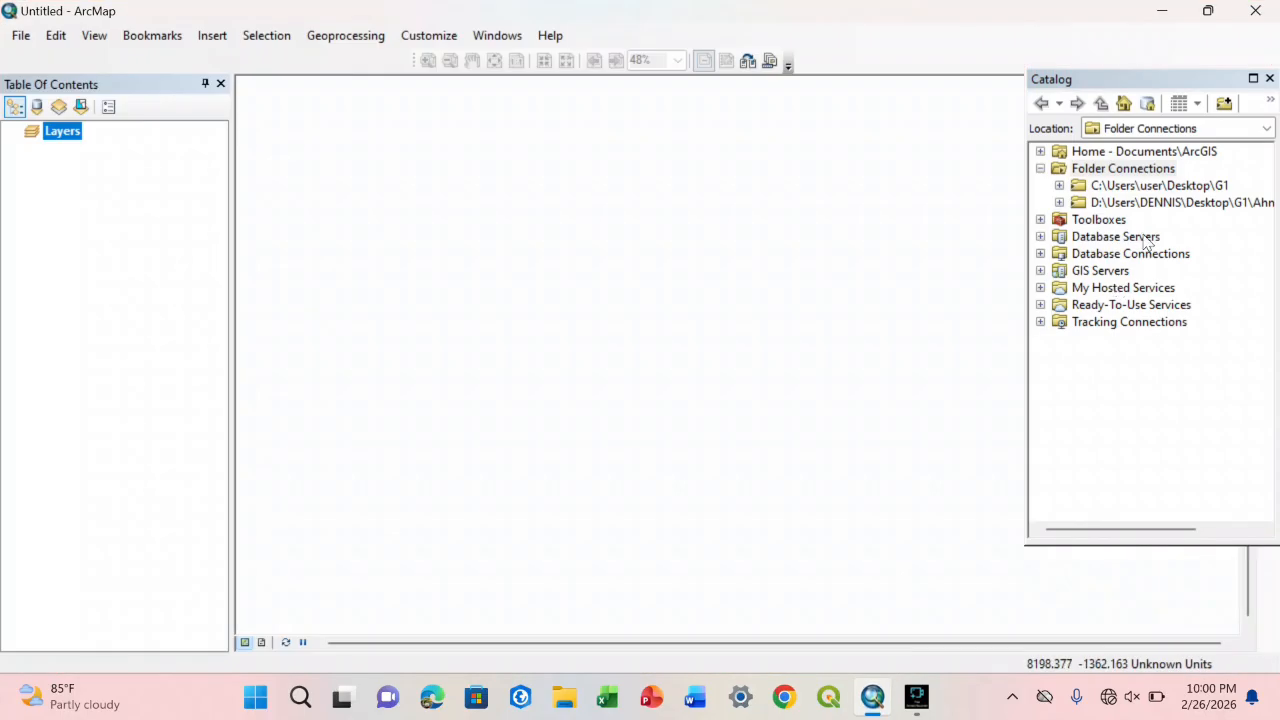
# Step: Browse the Desktop\G1 folder connection in the Catalog, examining the contents of the Ghana, Probonos and My Thesis folders
pyautogui.click(1120, 174)
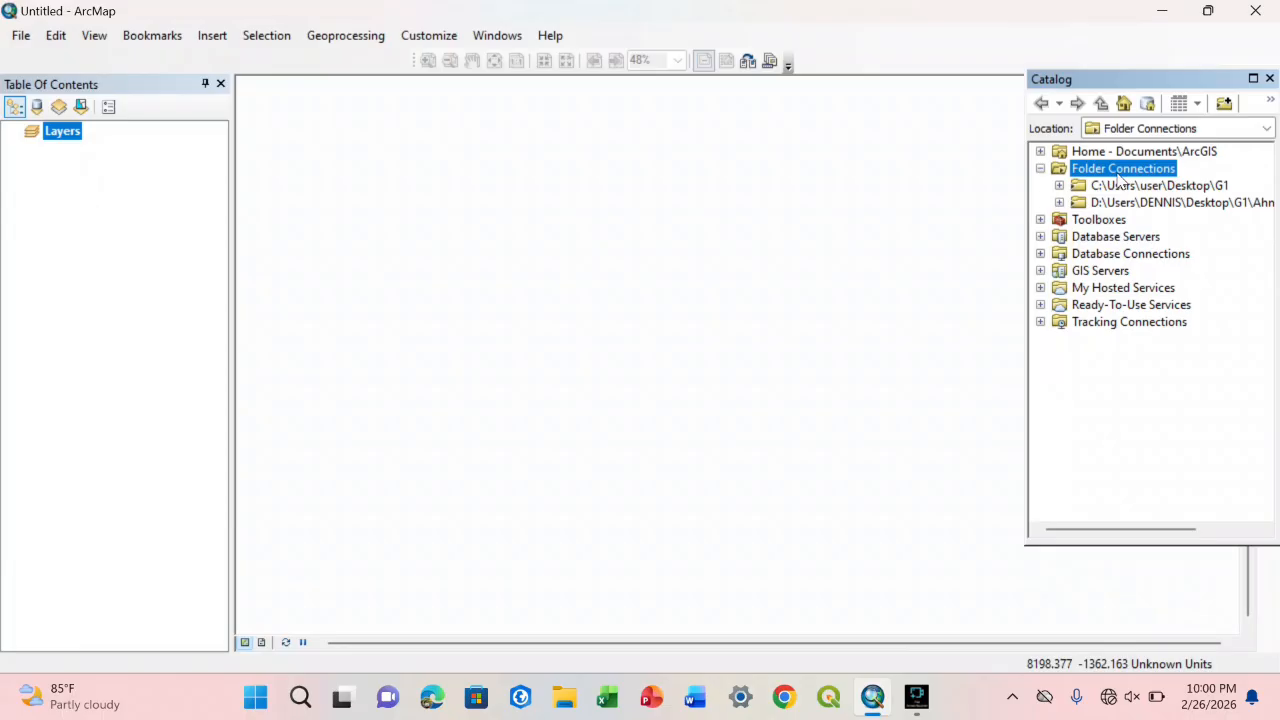
pyautogui.click(1062, 189)
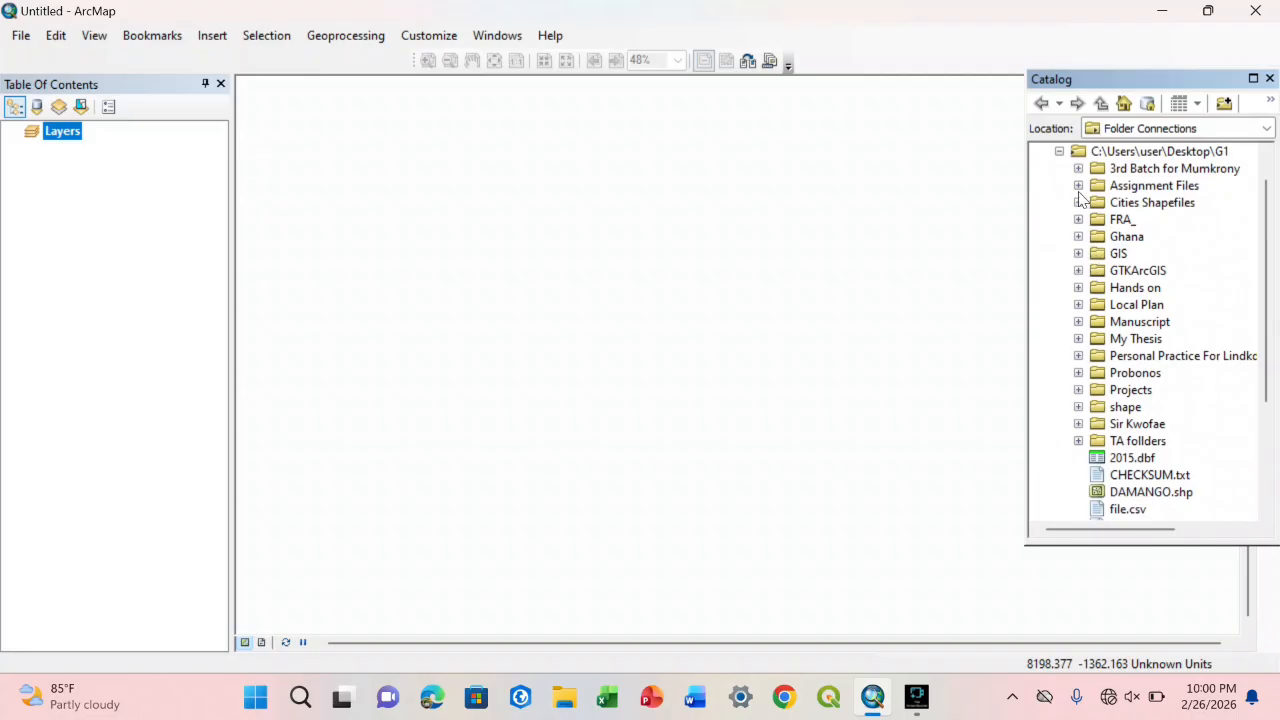
pyautogui.click(1078, 237)
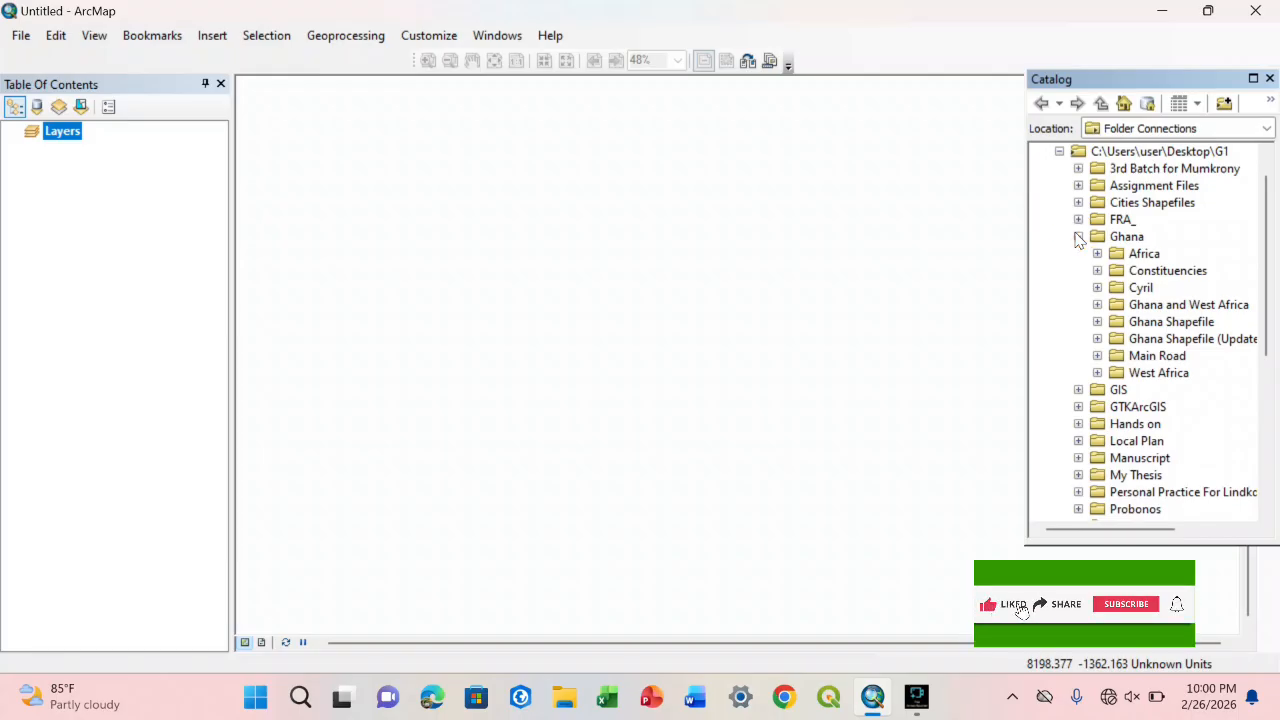
pyautogui.click(1078, 237)
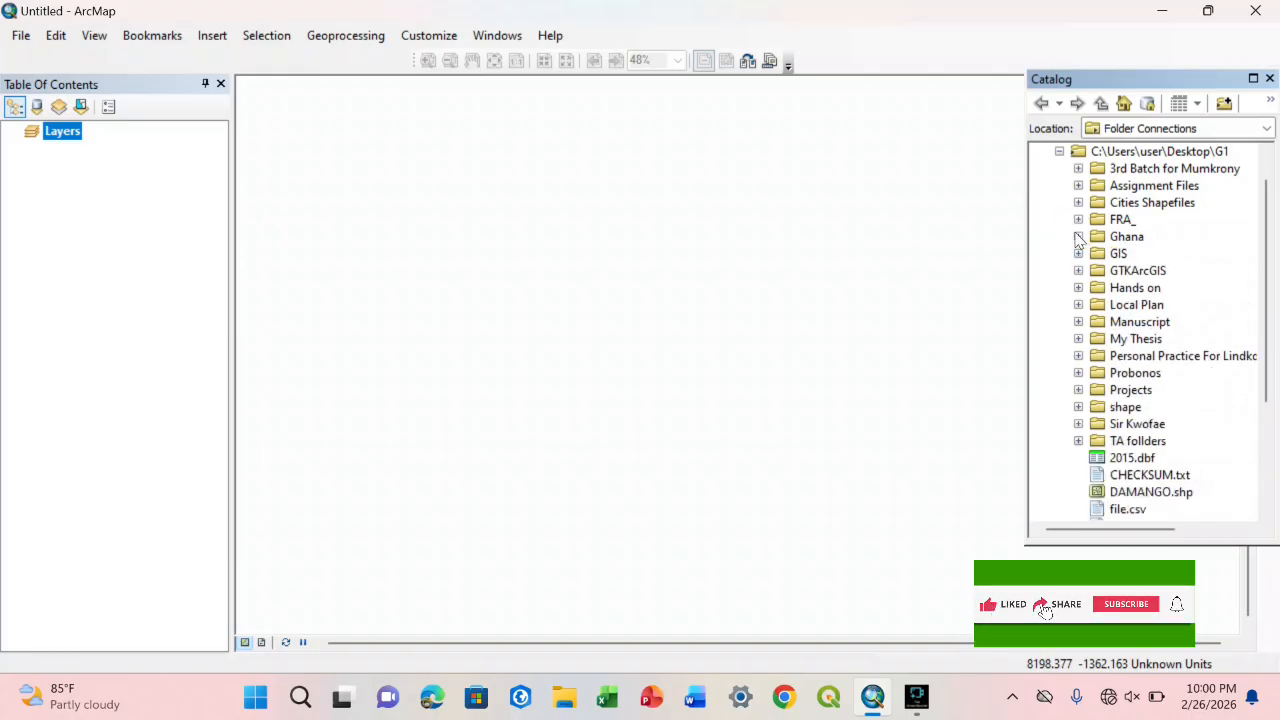
pyautogui.click(1078, 373)
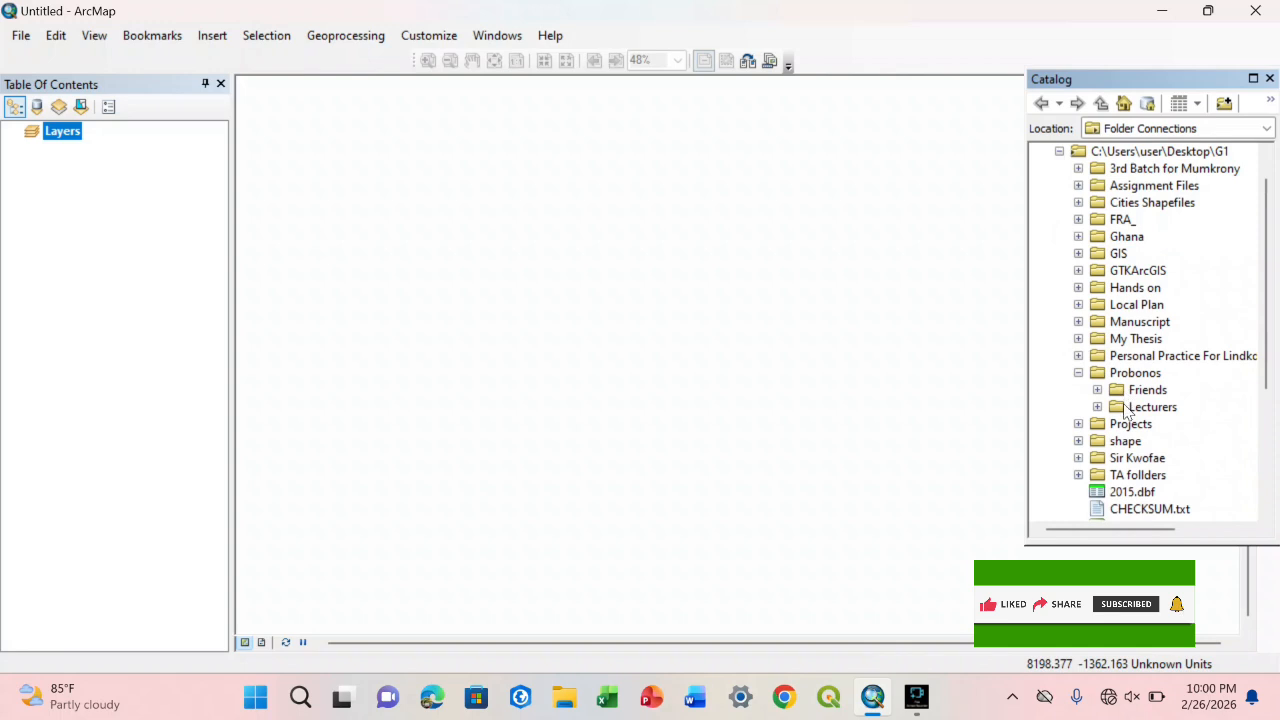
pyautogui.click(1078, 372)
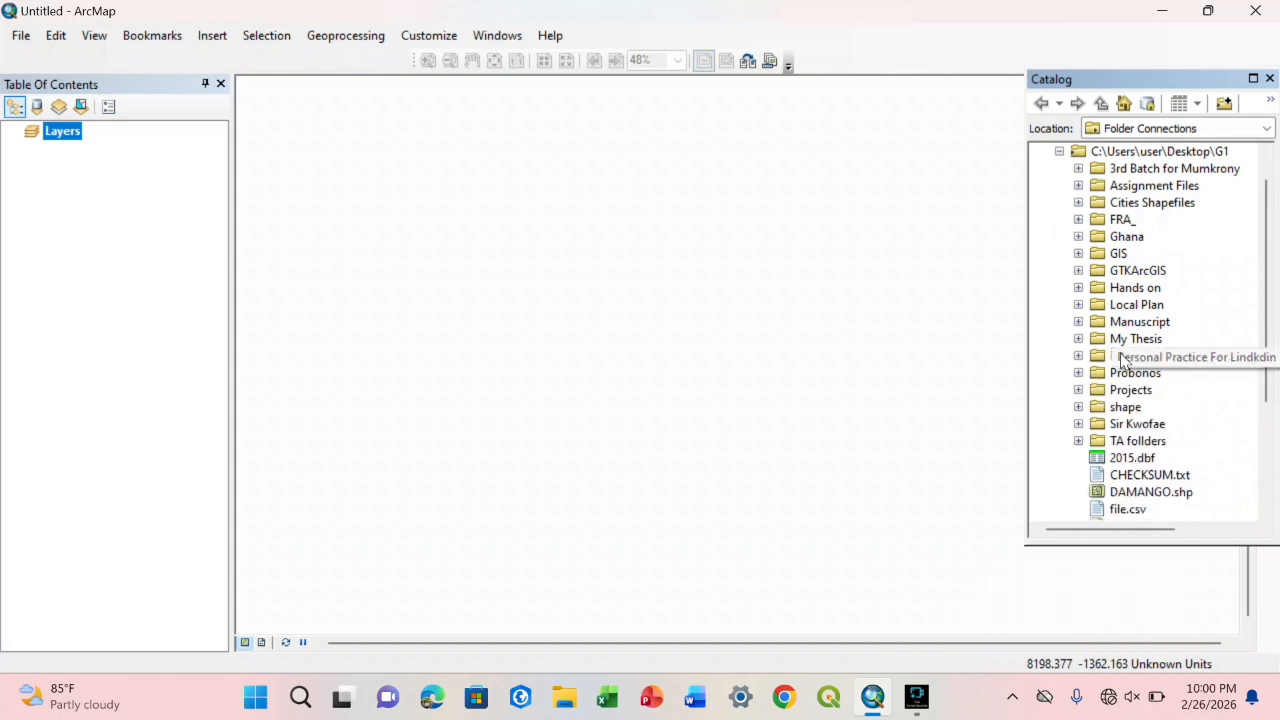
pyautogui.click(1094, 358)
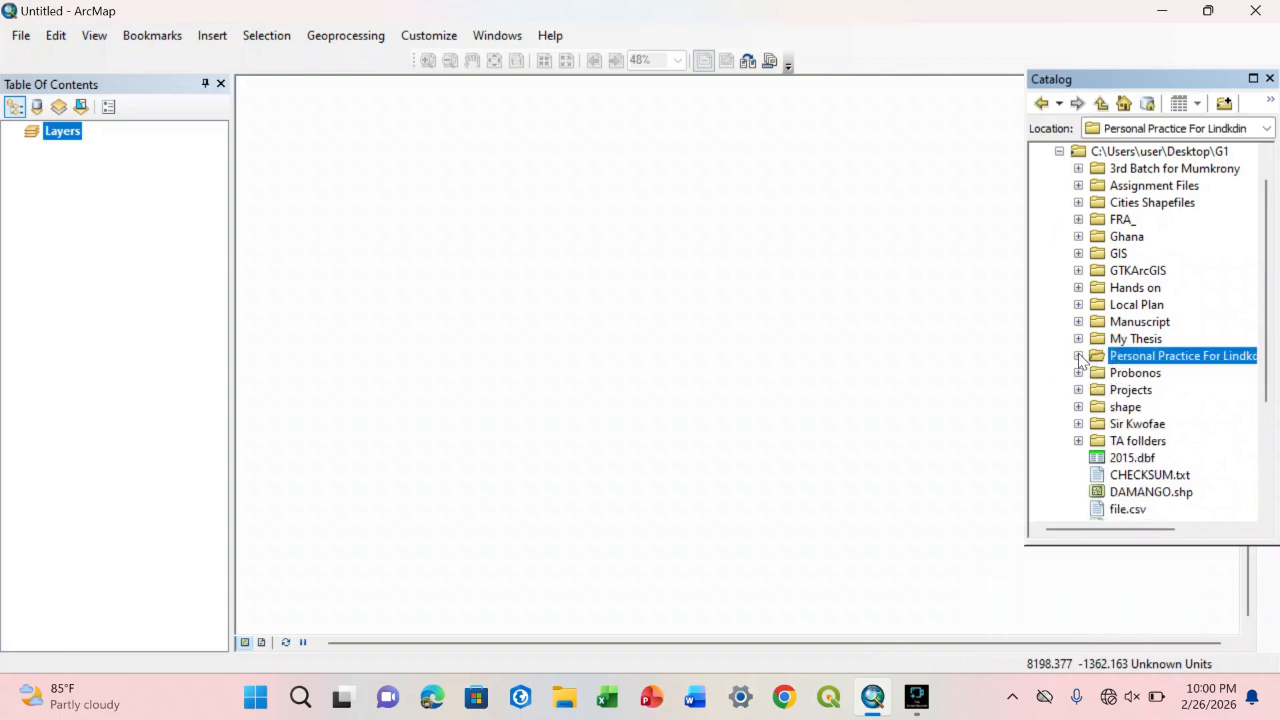
pyautogui.click(1078, 338)
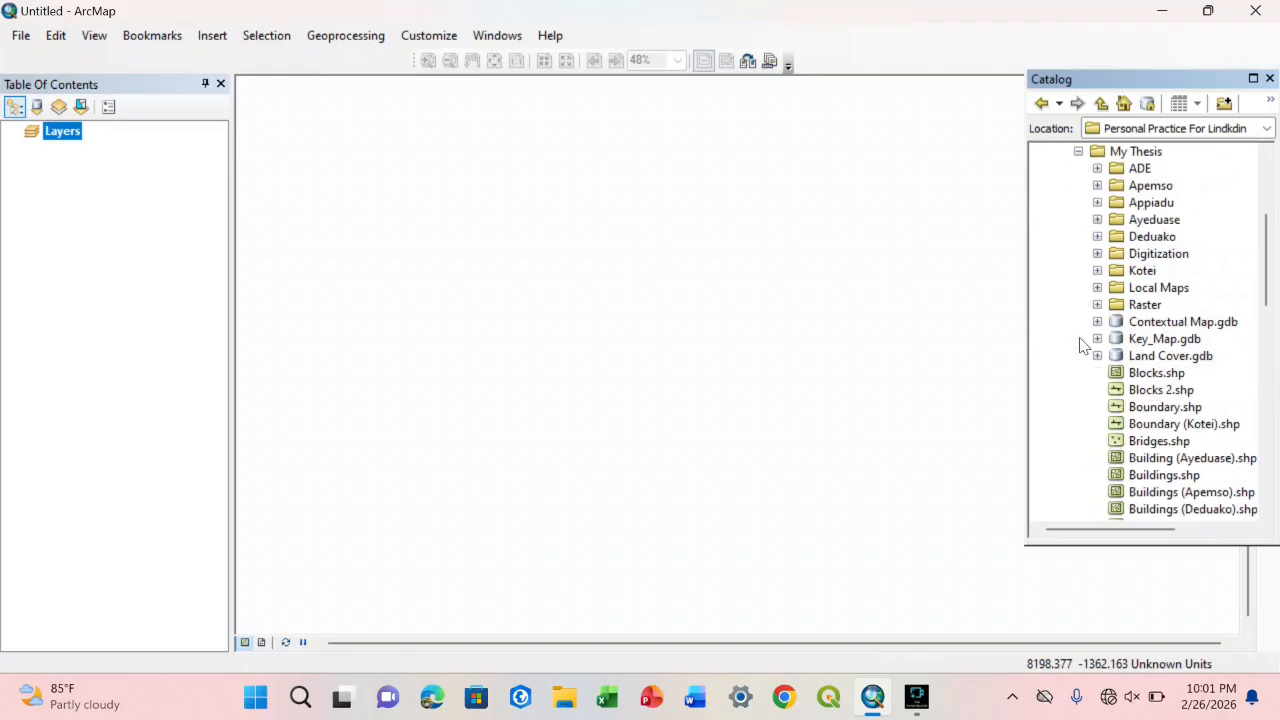
pyautogui.click(1078, 151)
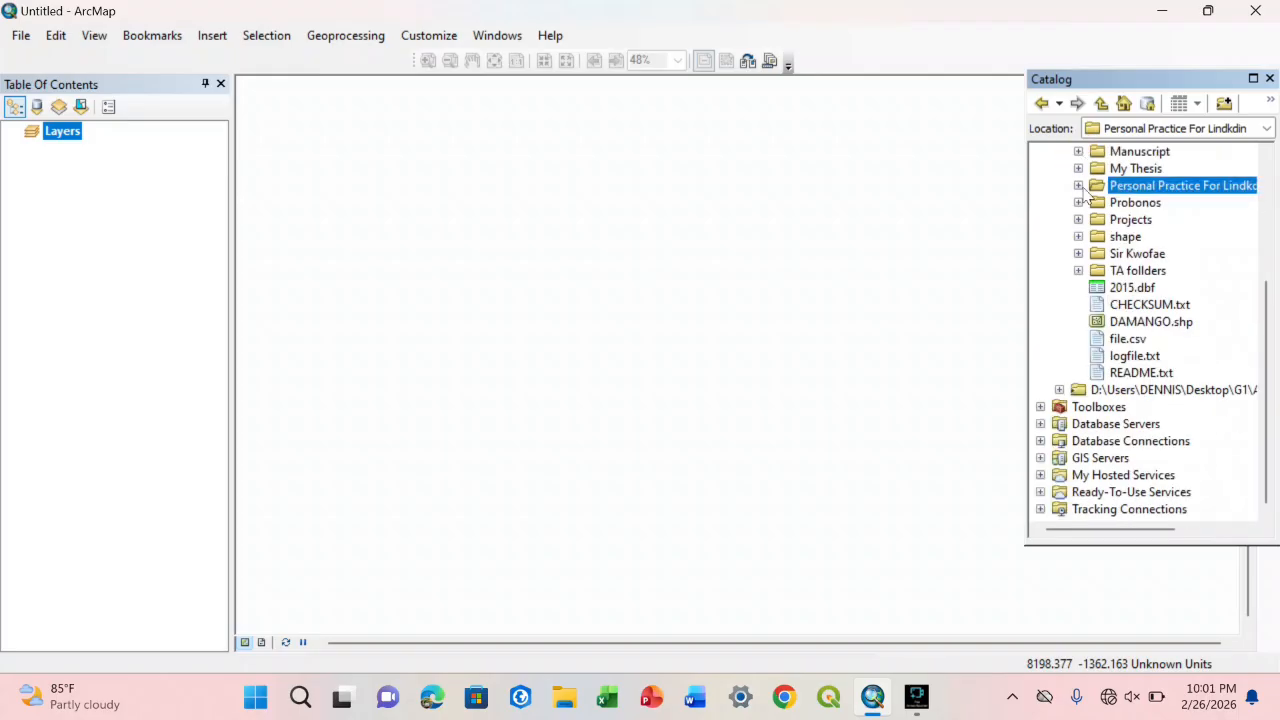
pyautogui.click(1265, 355)
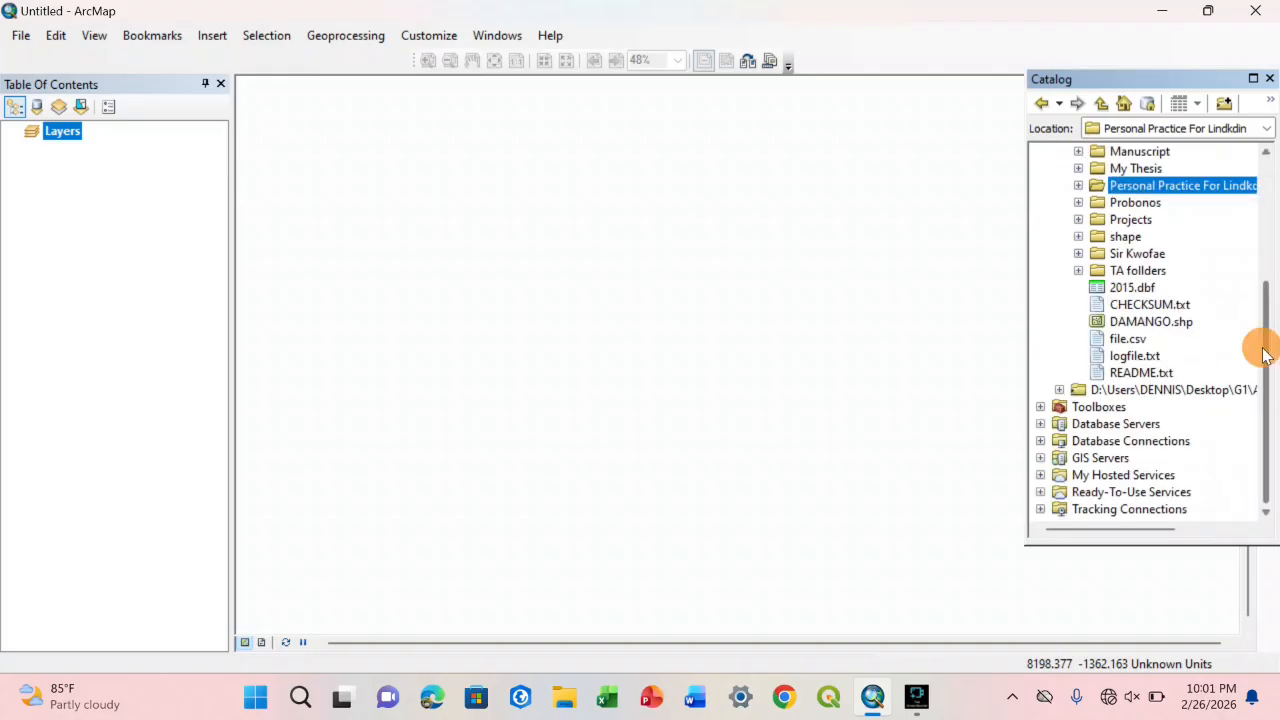
pyautogui.moveTo(1265, 355); pyautogui.dragTo(1258, 320)
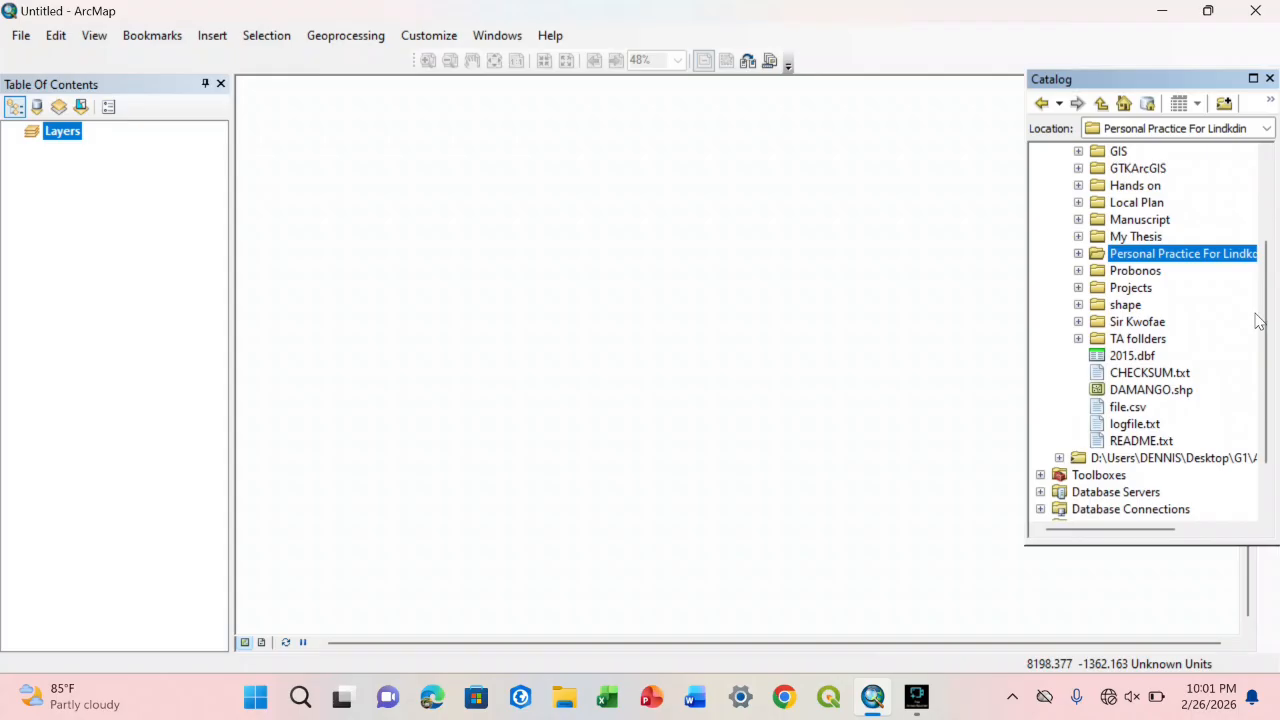
# Step: Collapse the Desktop\G1 connection and disconnect both existing folder connections from the Catalog
pyautogui.moveTo(1258, 320); pyautogui.dragTo(1274, 228)
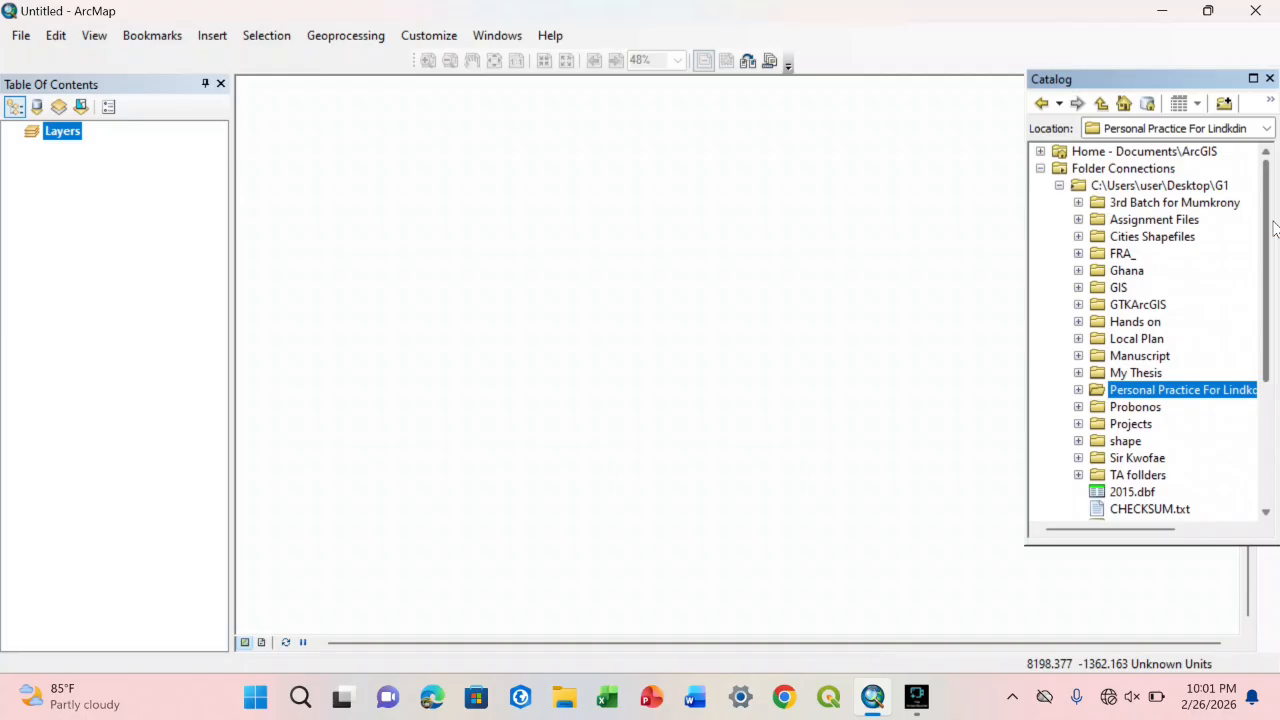
pyautogui.click(1059, 185)
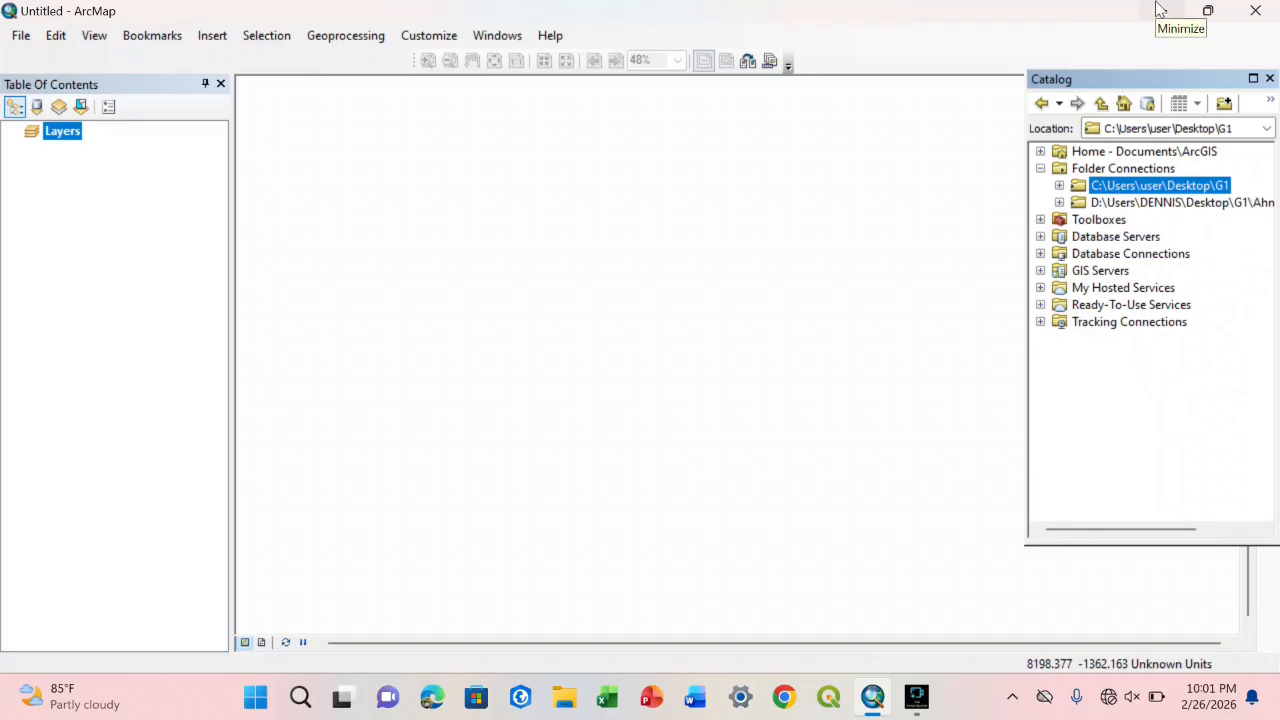
pyautogui.rightClick(1115, 170)
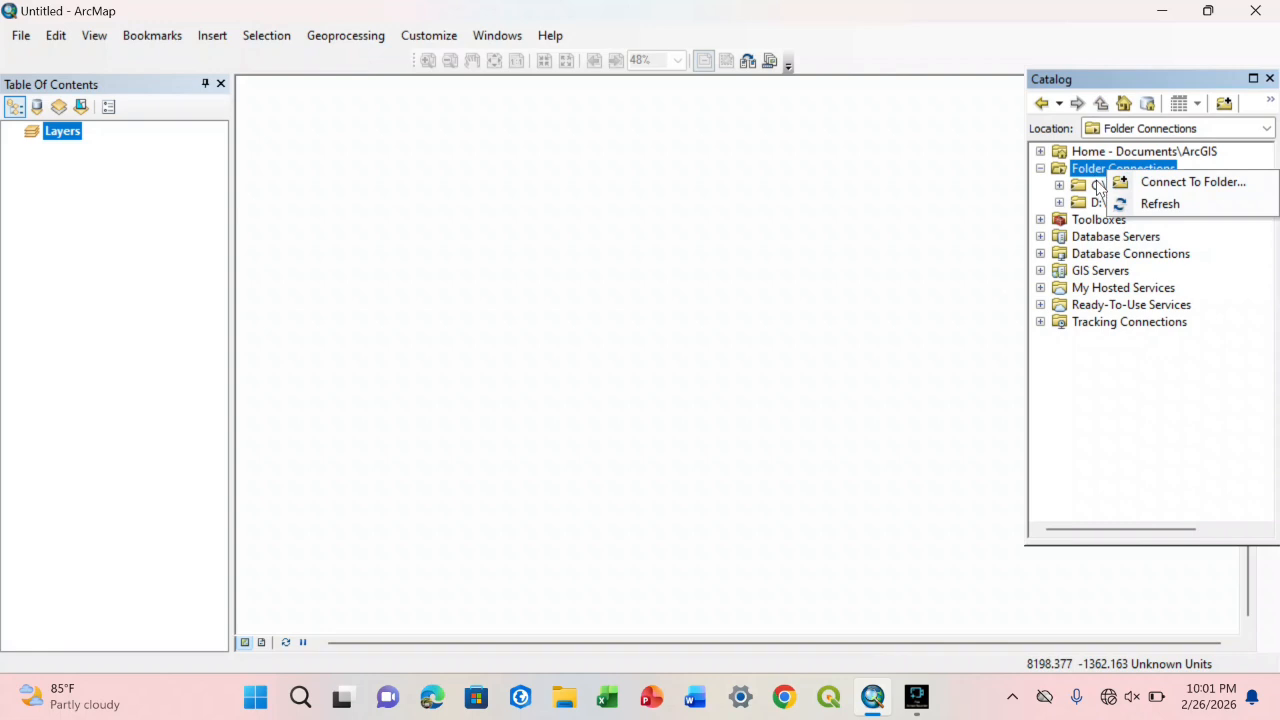
pyautogui.rightClick(1098, 185)
pyautogui.click(1125, 259)
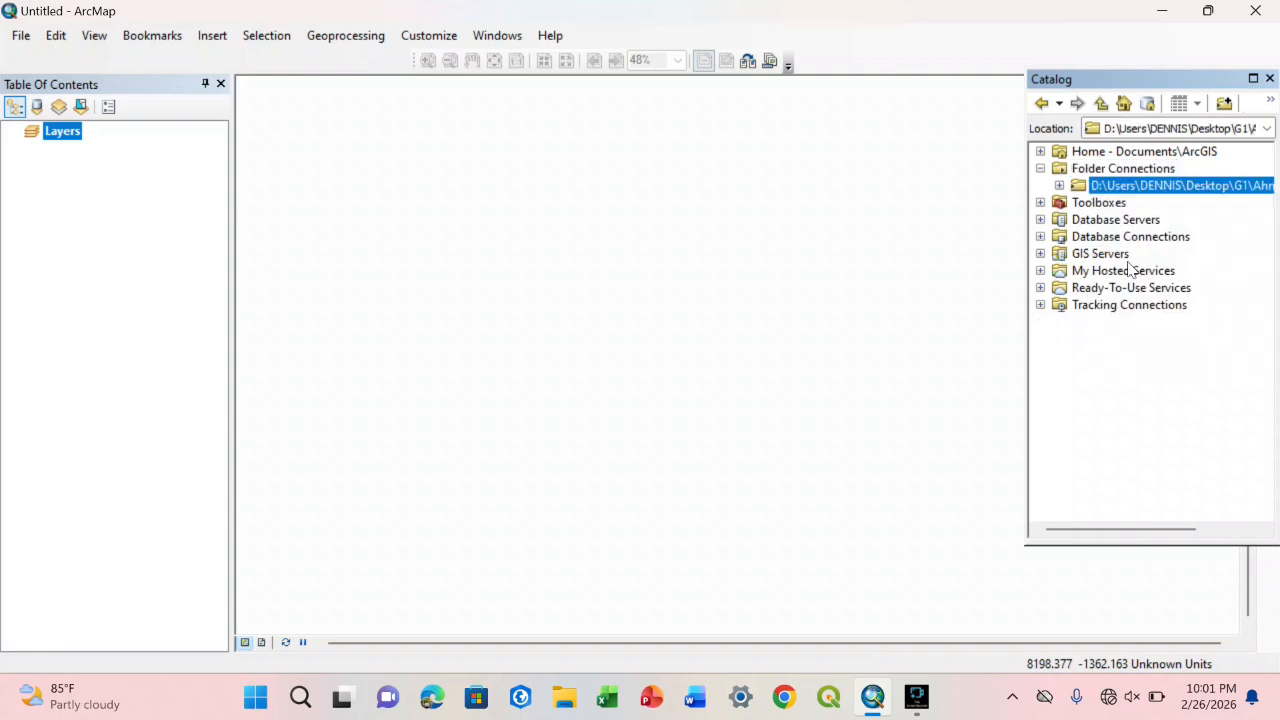
pyautogui.rightClick(1113, 187)
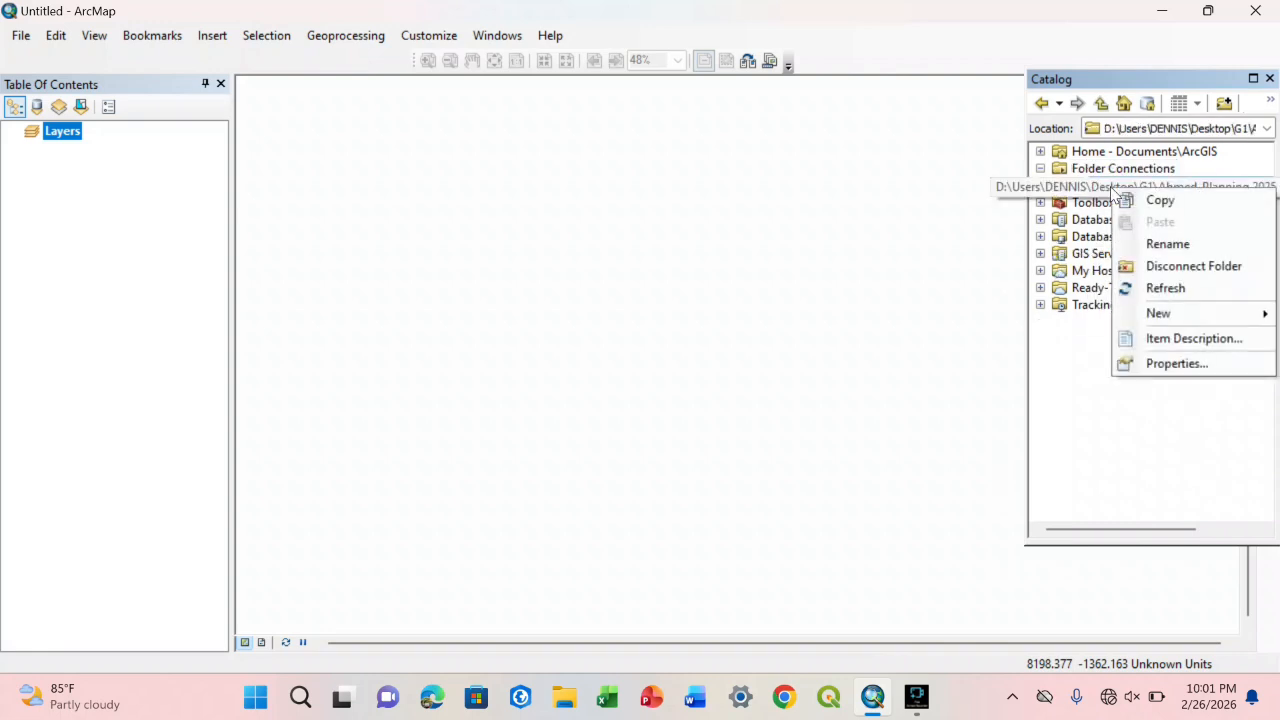
pyautogui.click(1146, 267)
# Step: Check the desktop for the G1 folder, then connect the Catalog to Desktop\G1 as a folder connection
pyautogui.click(1168, 10)
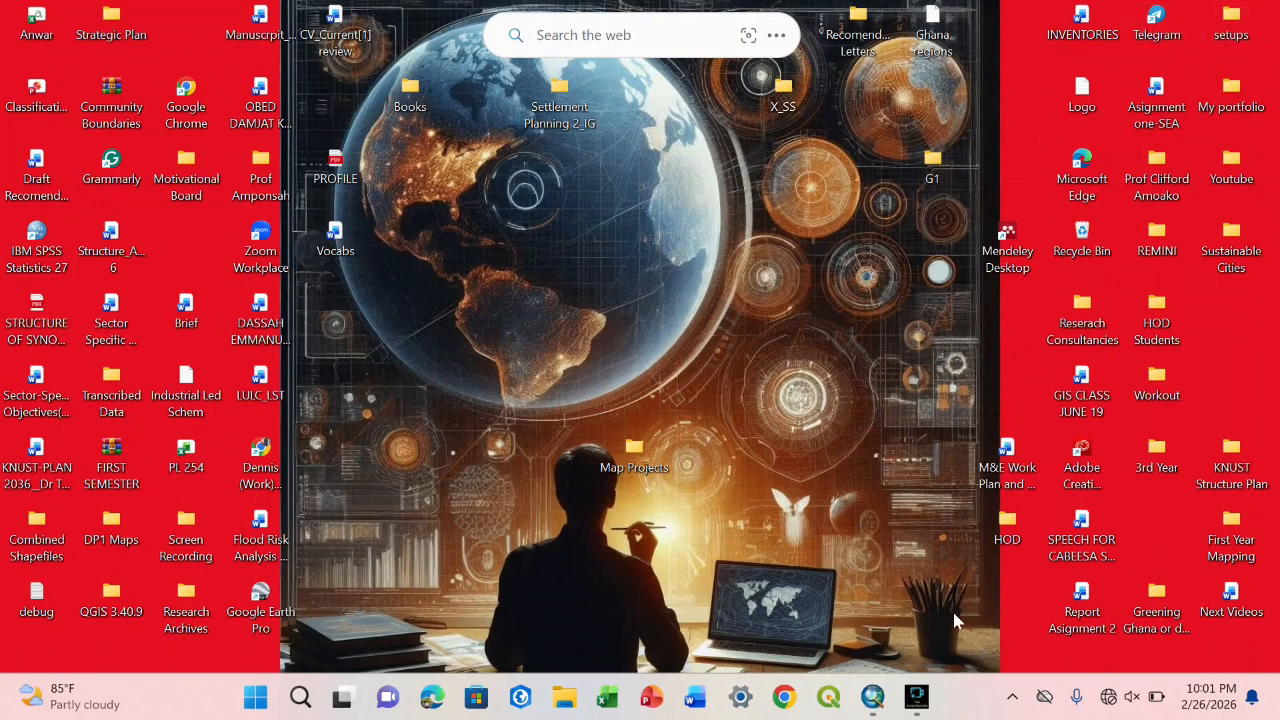
pyautogui.click(873, 697)
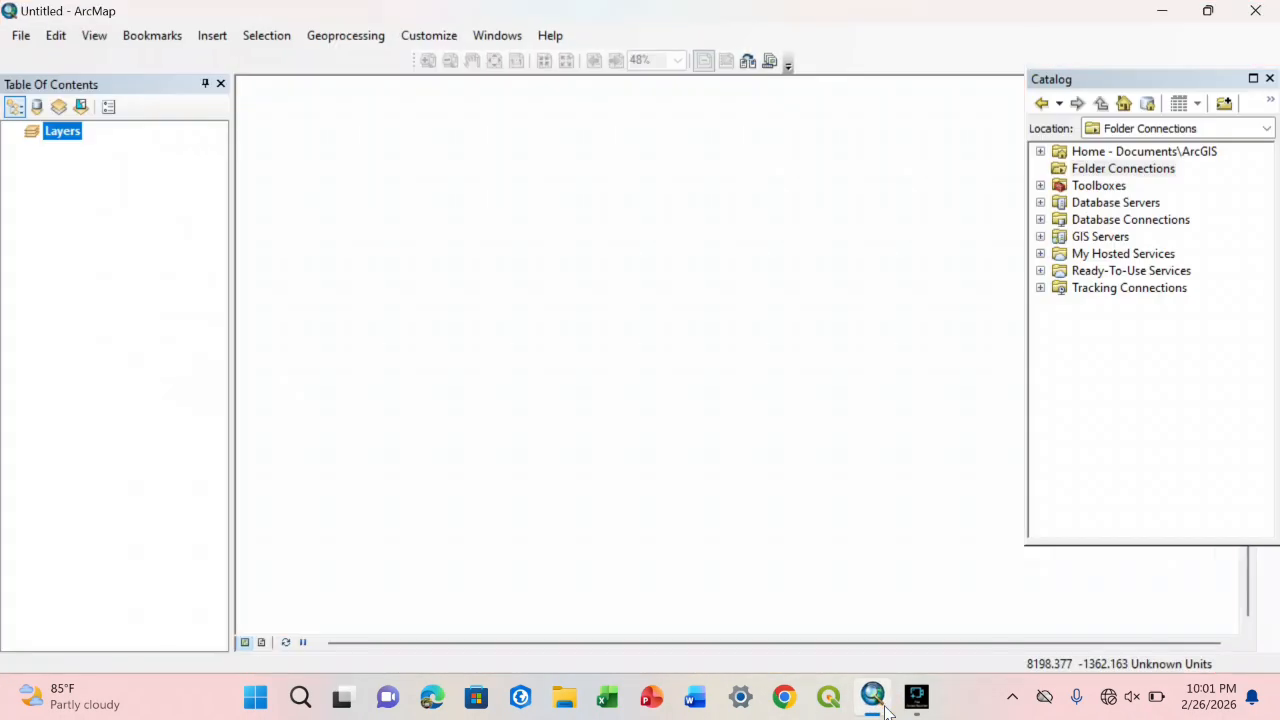
pyautogui.rightClick(1119, 175)
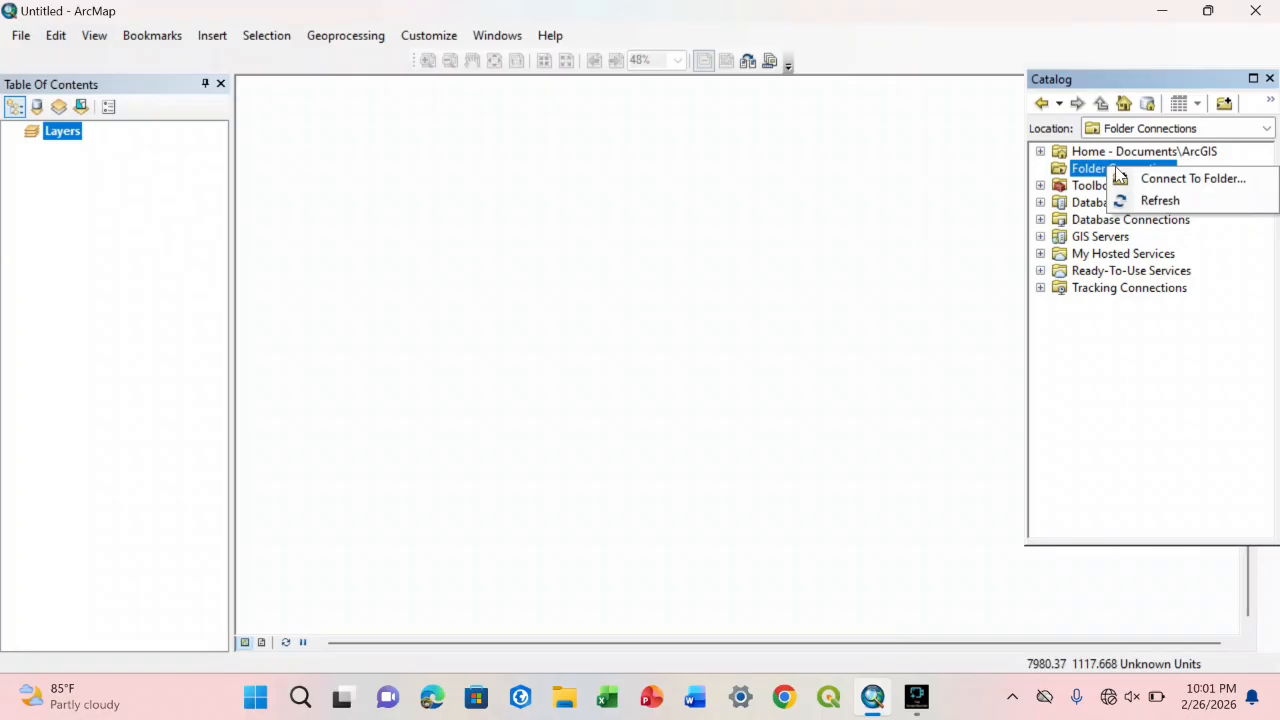
pyautogui.click(1128, 178)
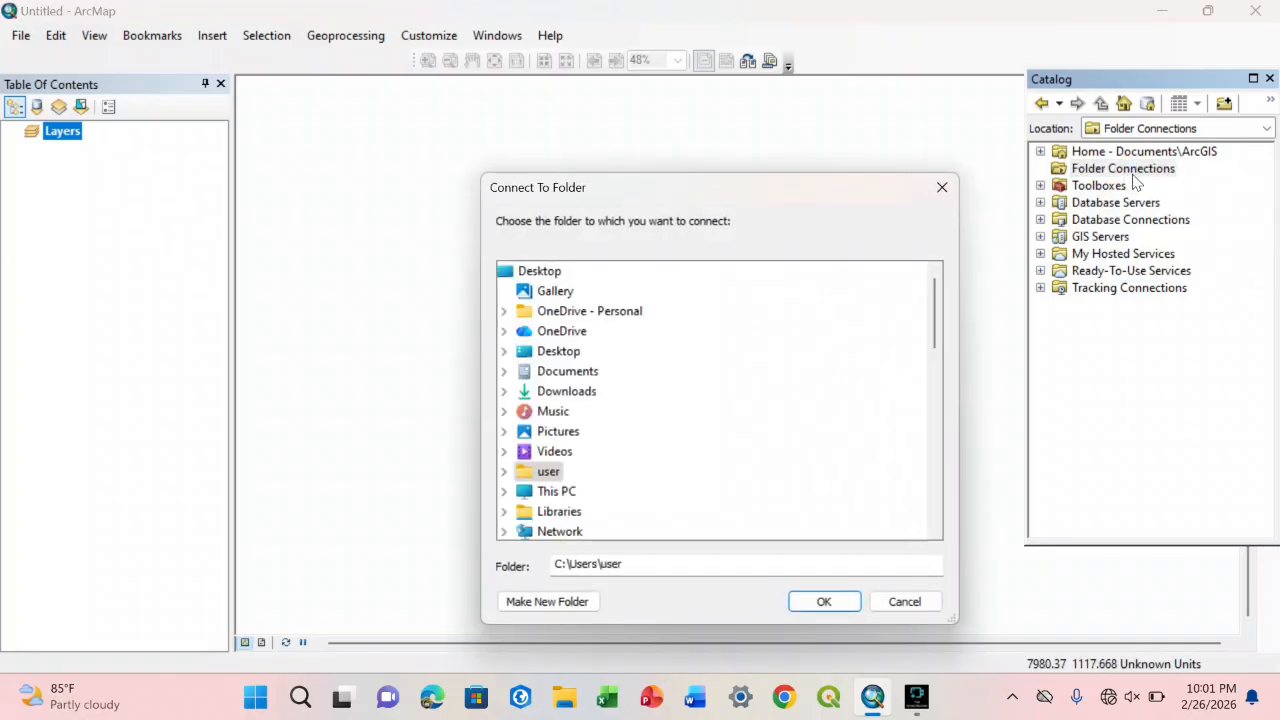
pyautogui.click(504, 351)
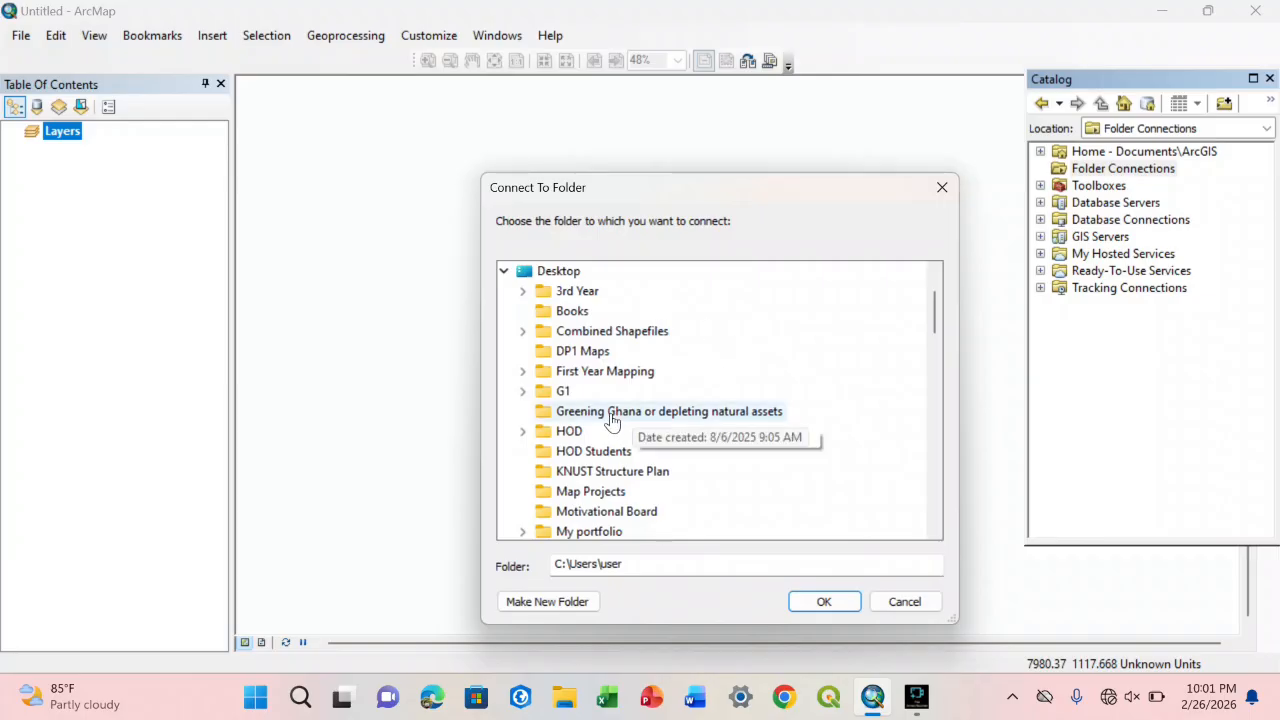
pyautogui.doubleClick(543, 396)
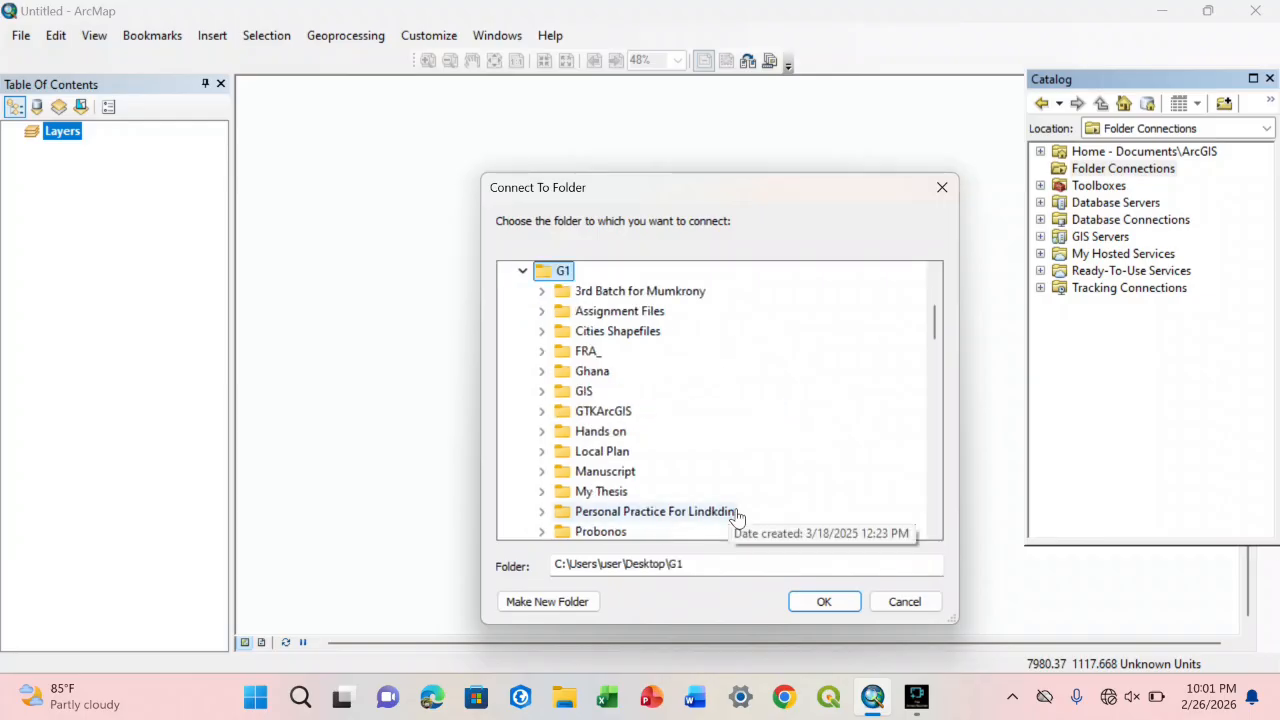
pyautogui.click(824, 603)
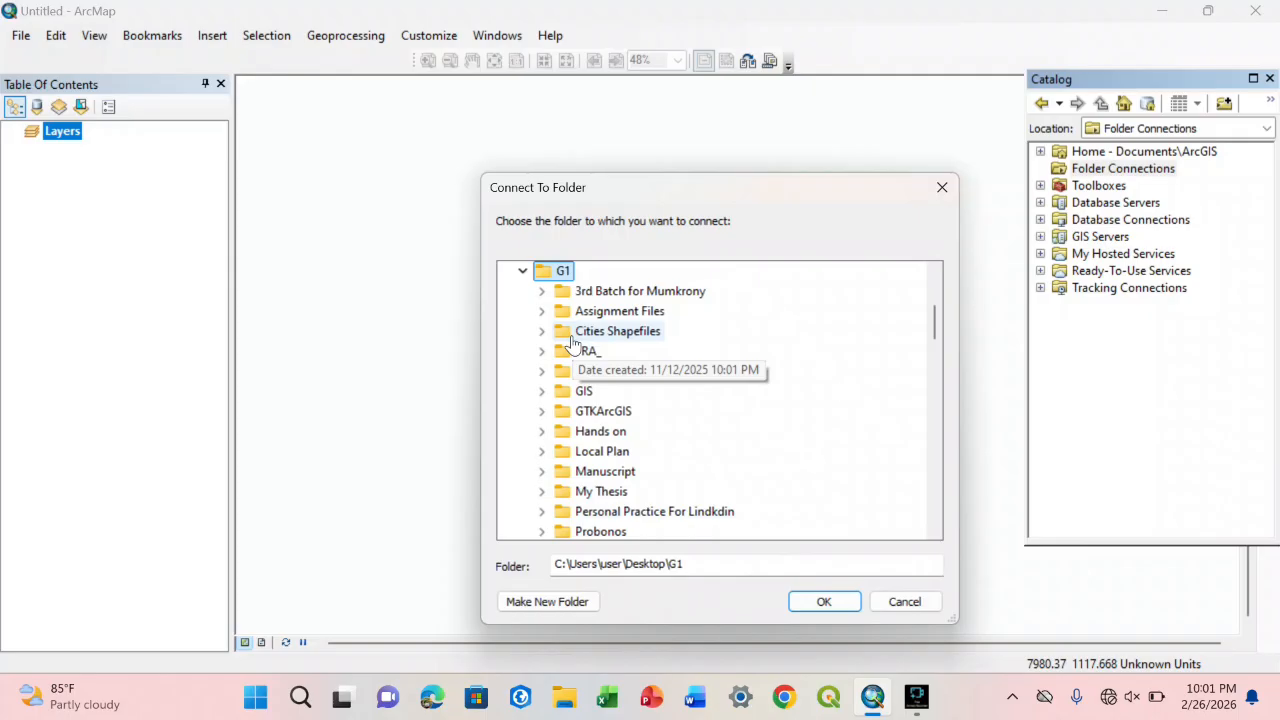
pyautogui.doubleClick(591, 437)
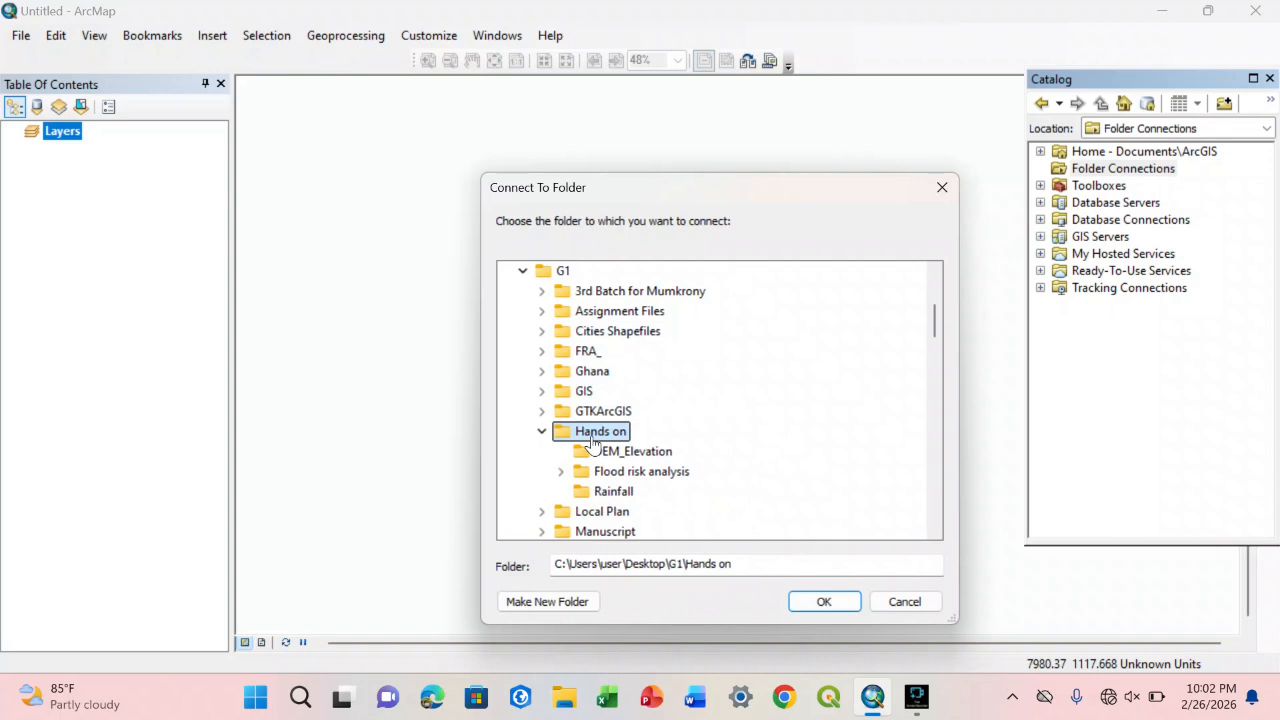
pyautogui.click(545, 280)
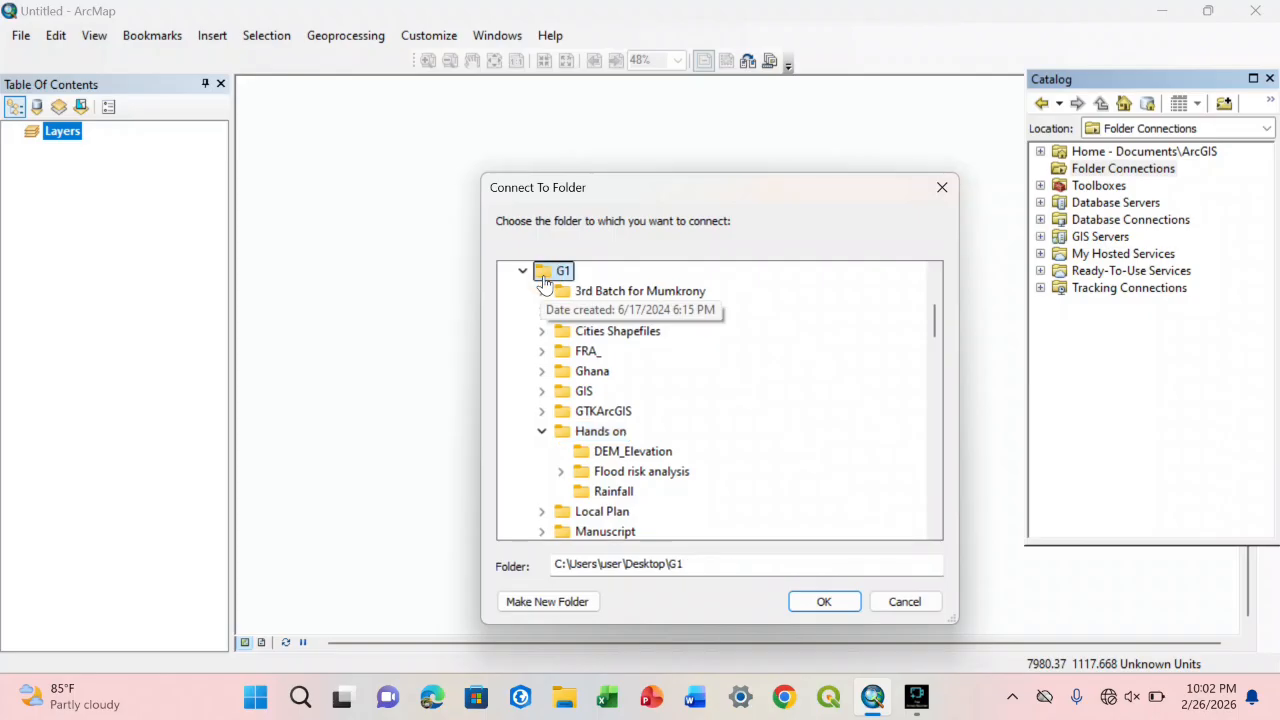
pyautogui.click(822, 603)
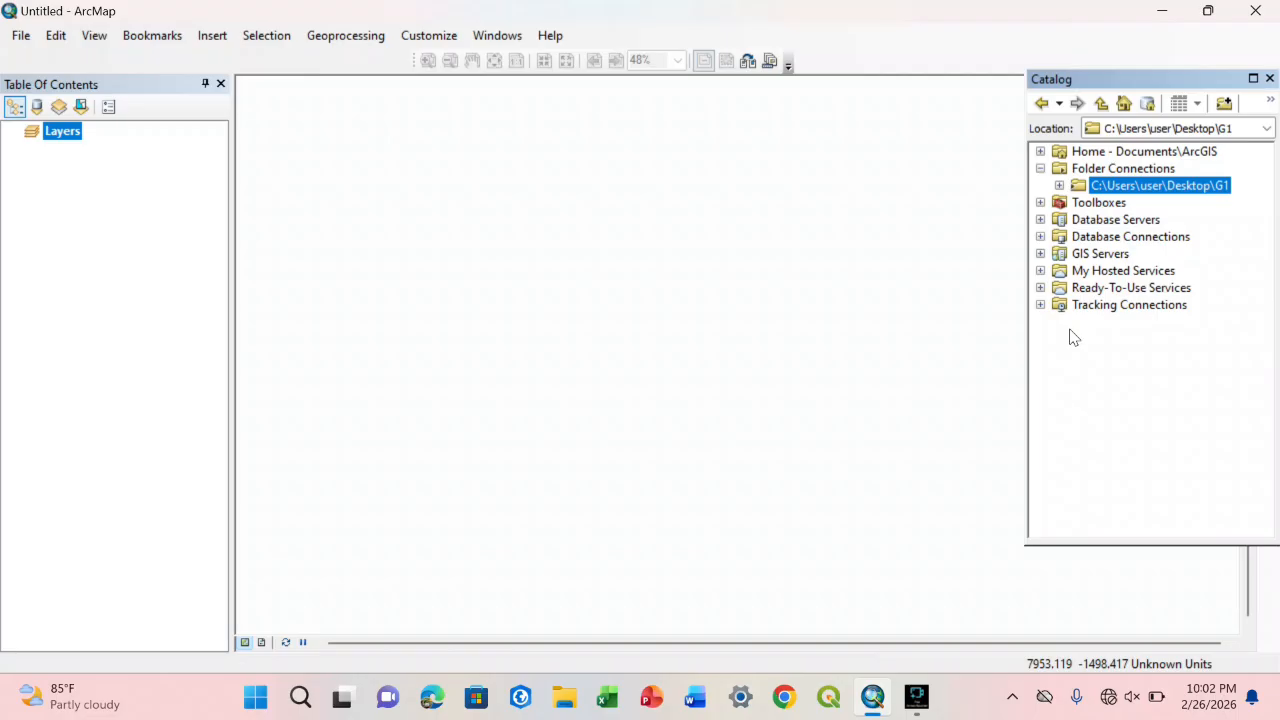
# Step: Display the Table Of Contents window with the Layers data frame
pyautogui.click(481, 42)
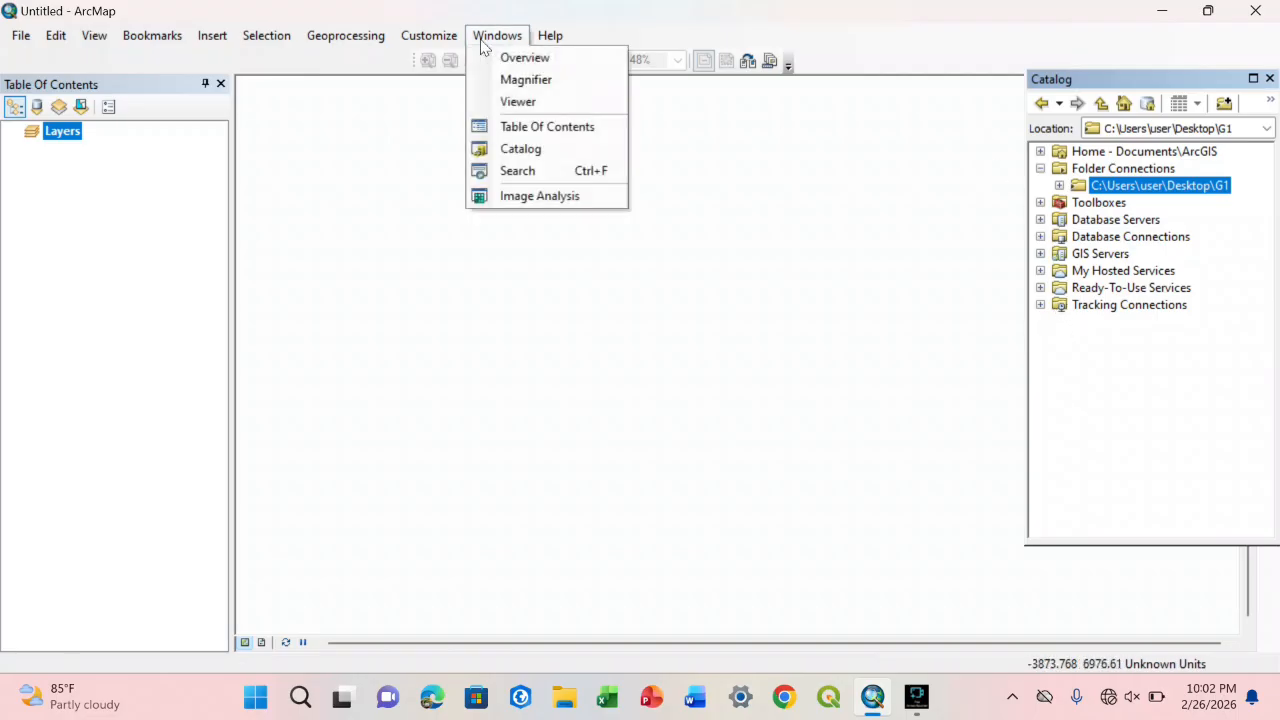
pyautogui.click(535, 130)
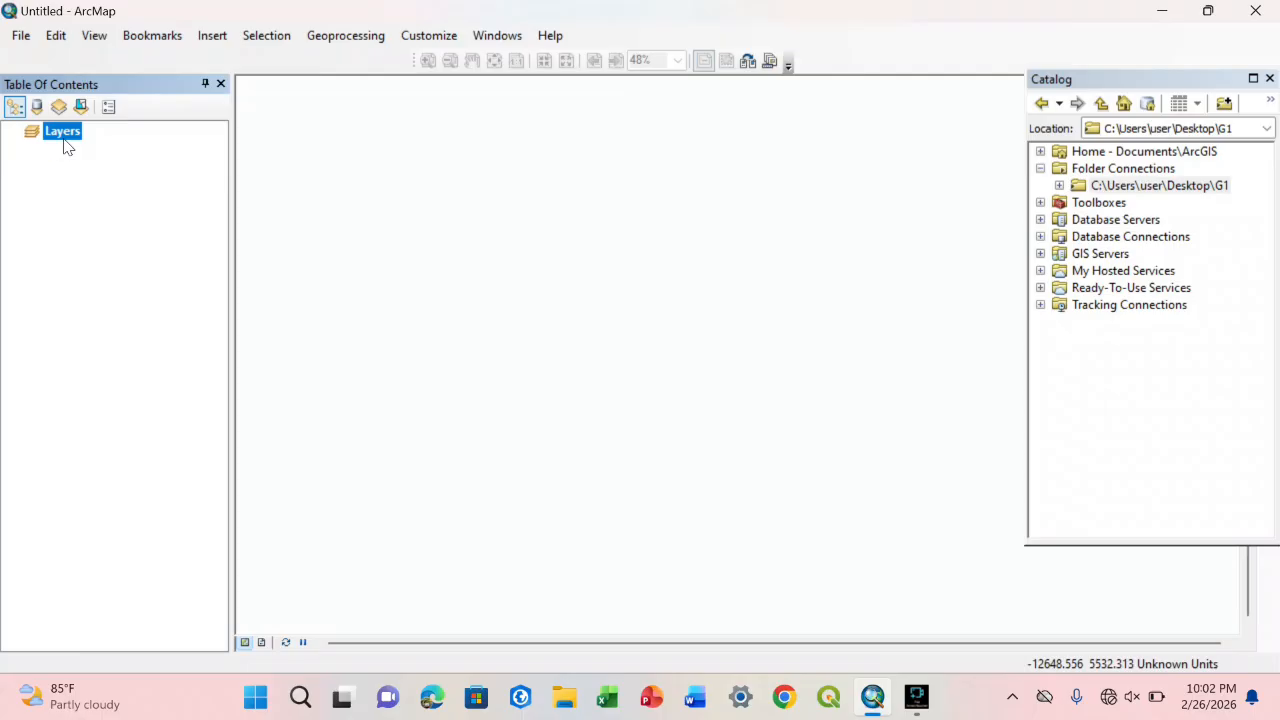
pyautogui.click(76, 162)
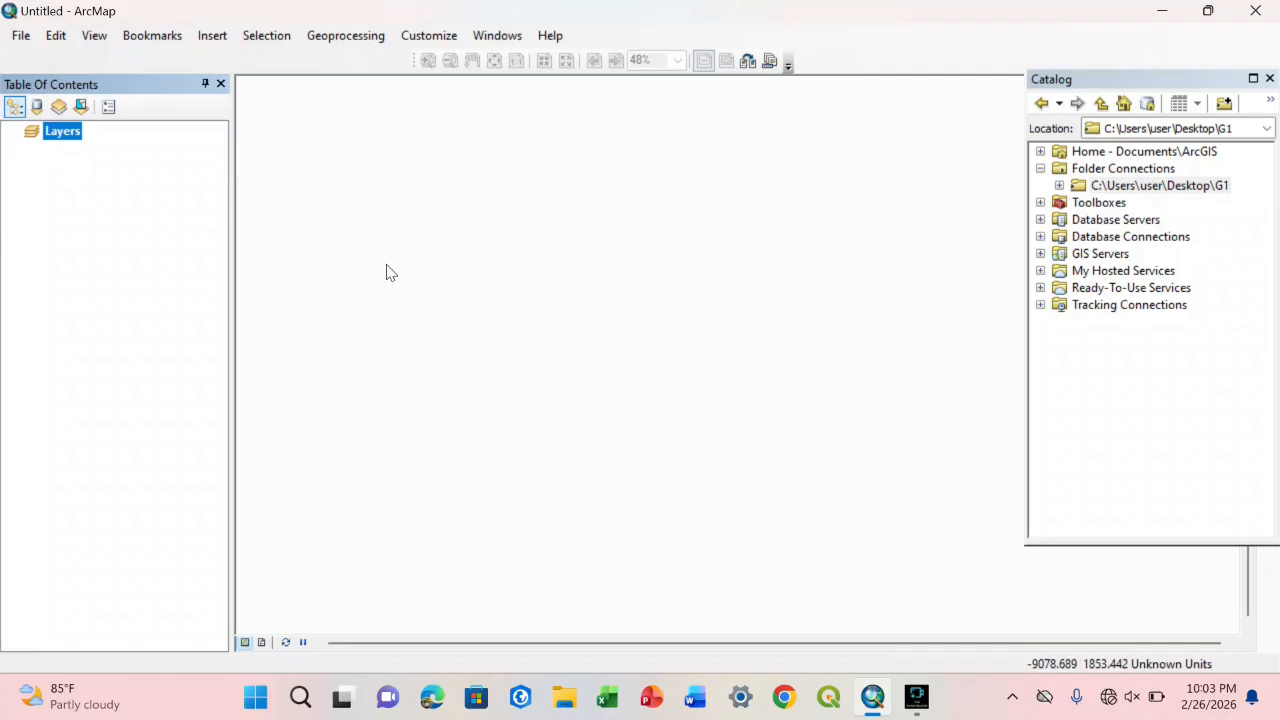
# Step: Add Ashanti_Region.shp and Asokore_Mampong.shp to the map from the G1\Ghana\Ghana Shapefile folder in the Catalog
pyautogui.click(1059, 186)
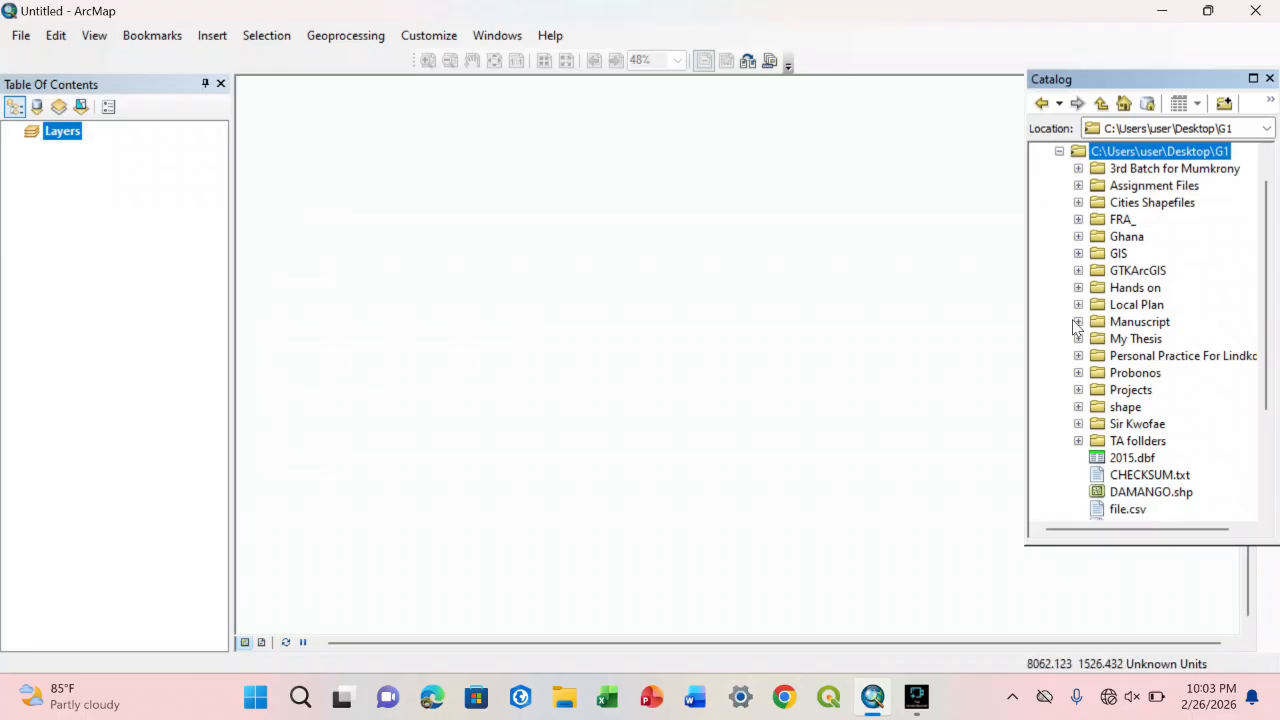
pyautogui.click(1078, 237)
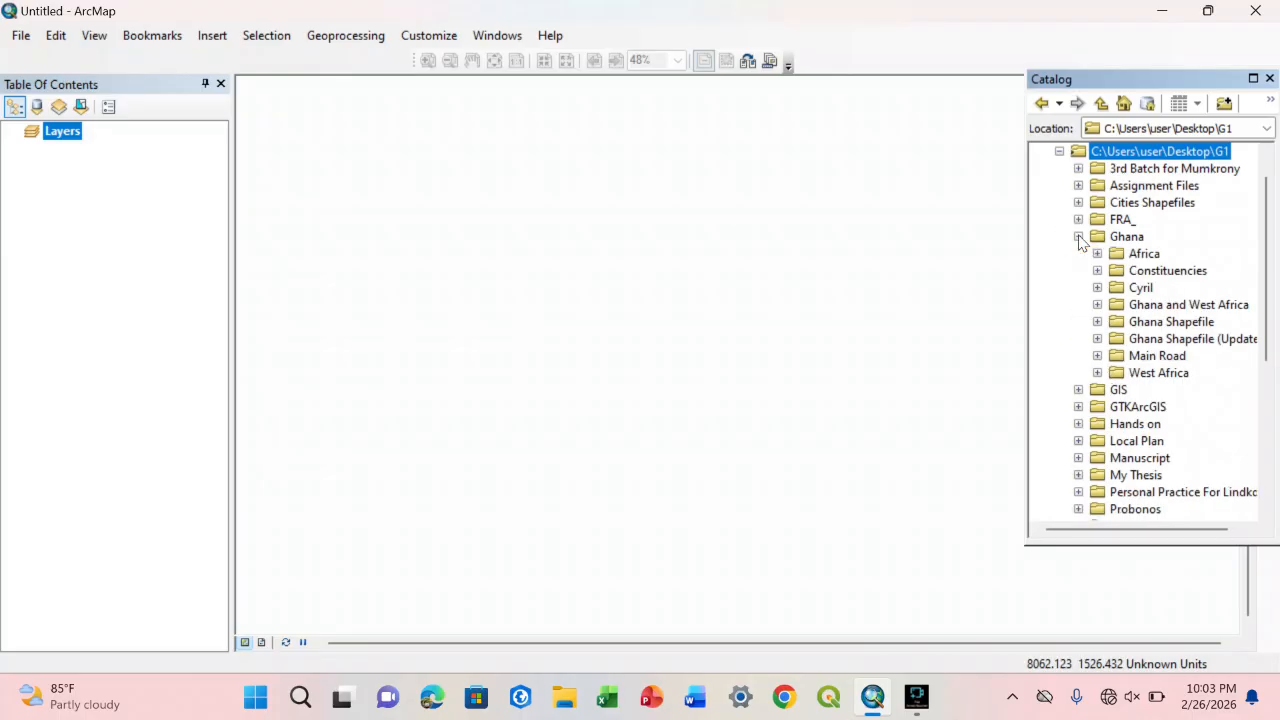
pyautogui.click(1098, 321)
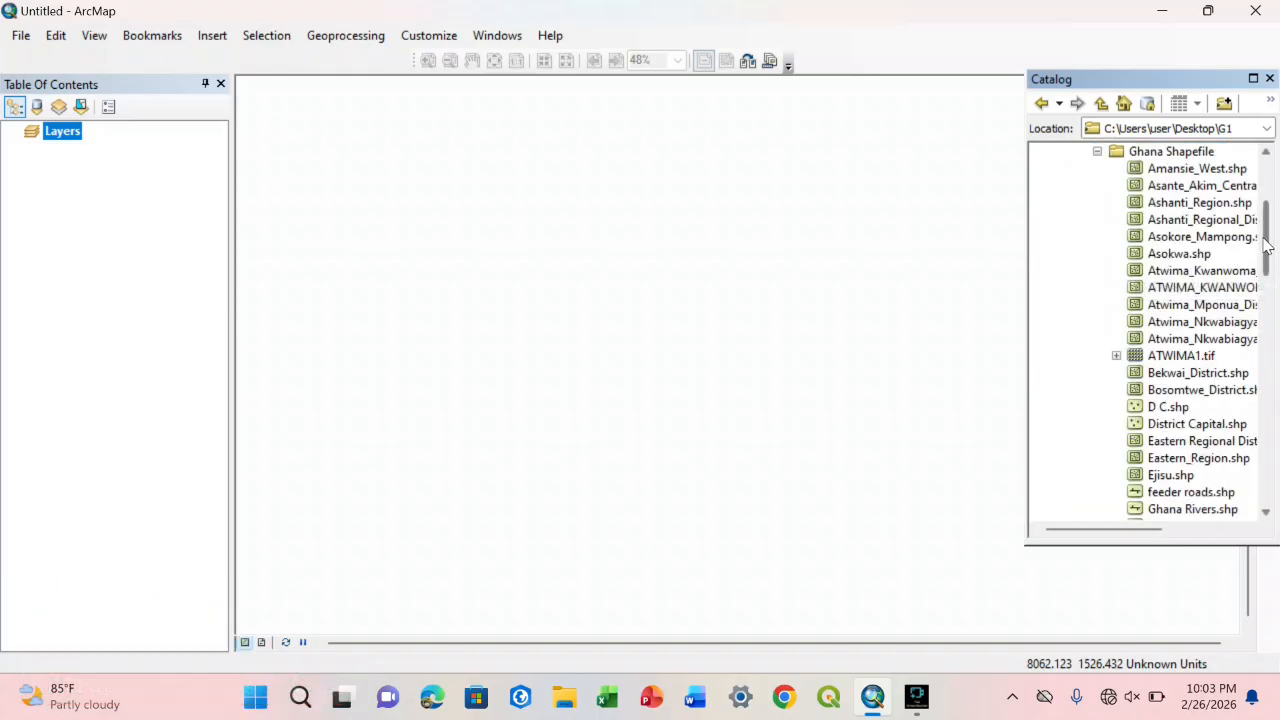
pyautogui.moveTo(1251, 214); pyautogui.dragTo(1260, 177)
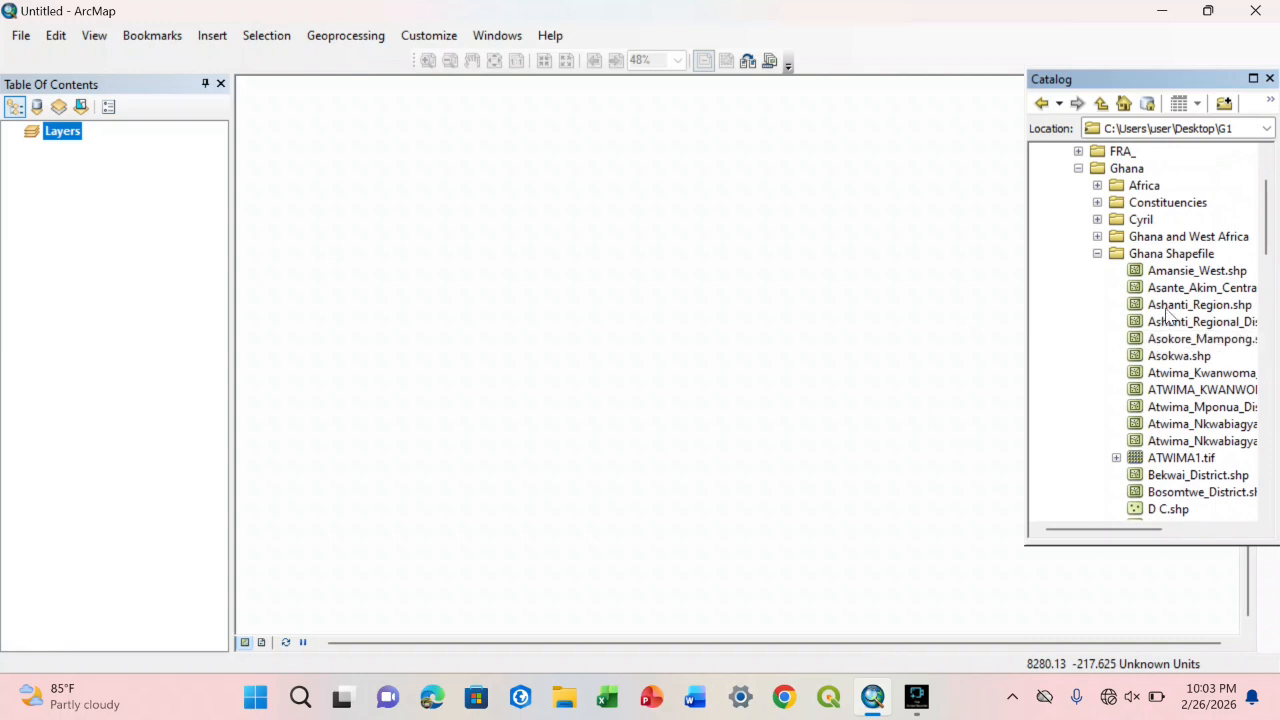
pyautogui.moveTo(1168, 313); pyautogui.dragTo(692, 343)
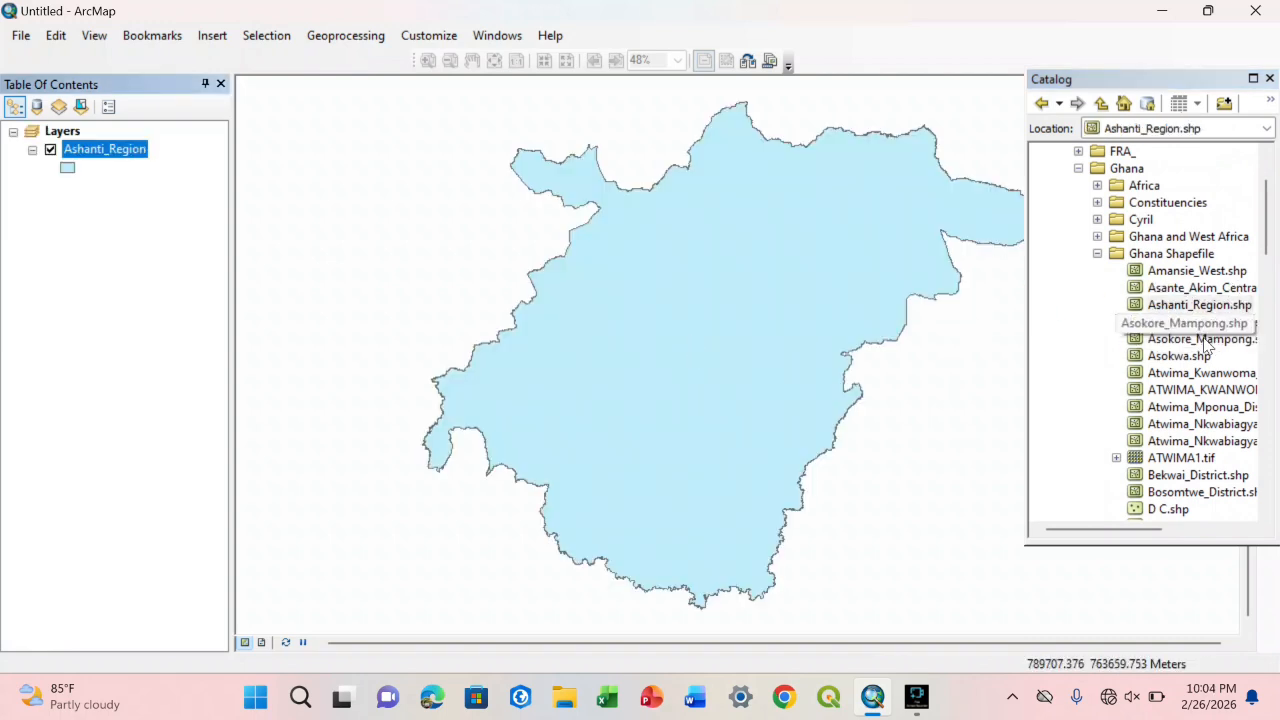
pyautogui.moveTo(1208, 345); pyautogui.dragTo(606, 351)
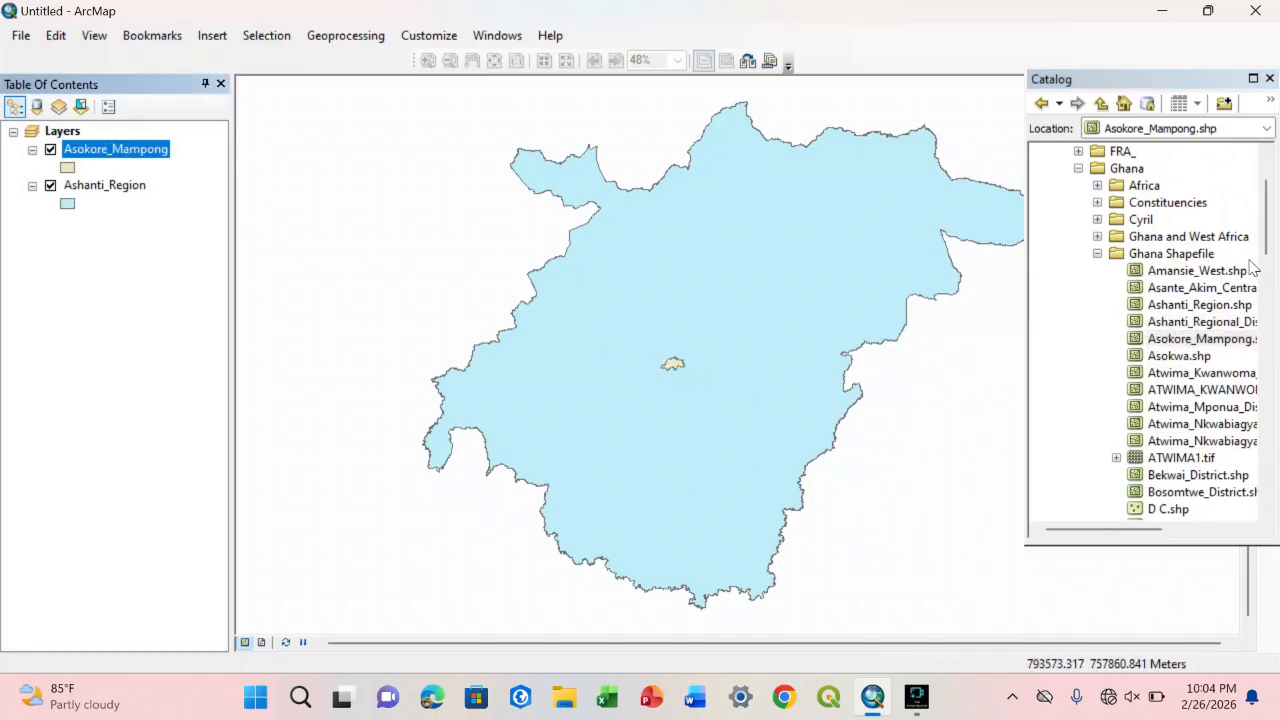
# Step: Add Ghana_roads.shp and Ghana_settlements.shp from the same Ghana Shapefile folder to the map
pyautogui.moveTo(1262, 246); pyautogui.dragTo(1262, 330)
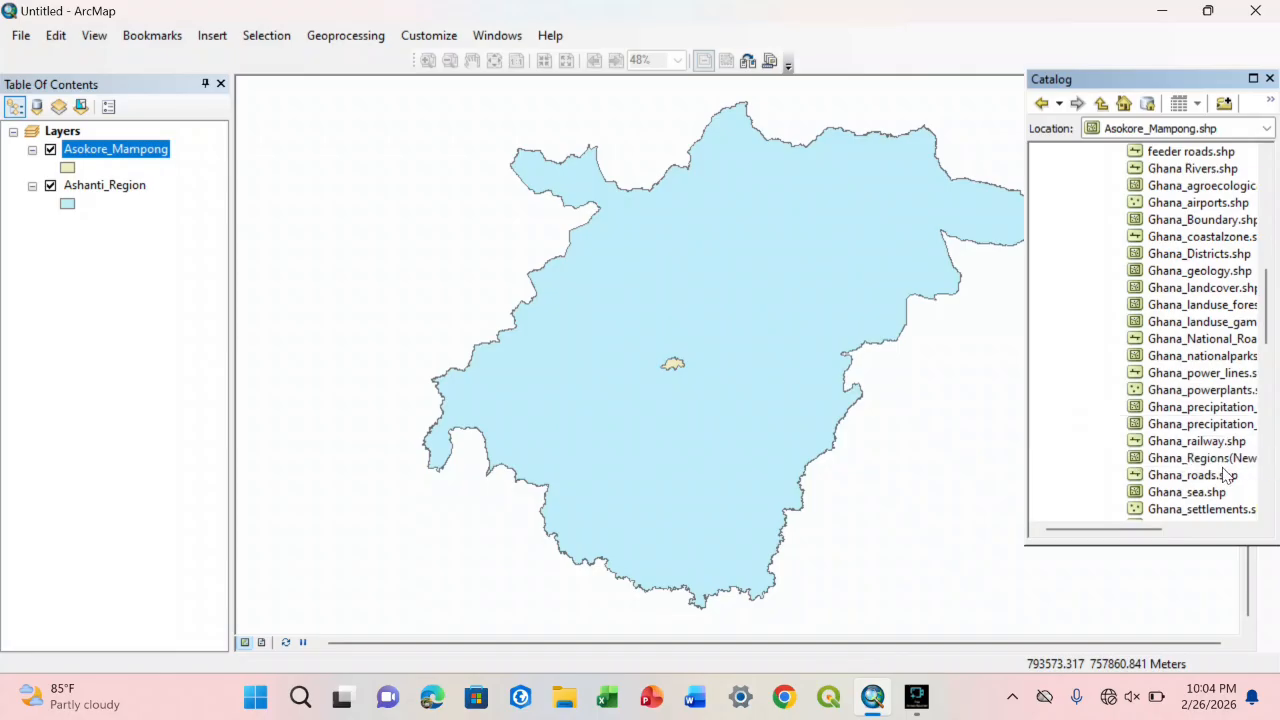
pyautogui.moveTo(1222, 478); pyautogui.dragTo(606, 406)
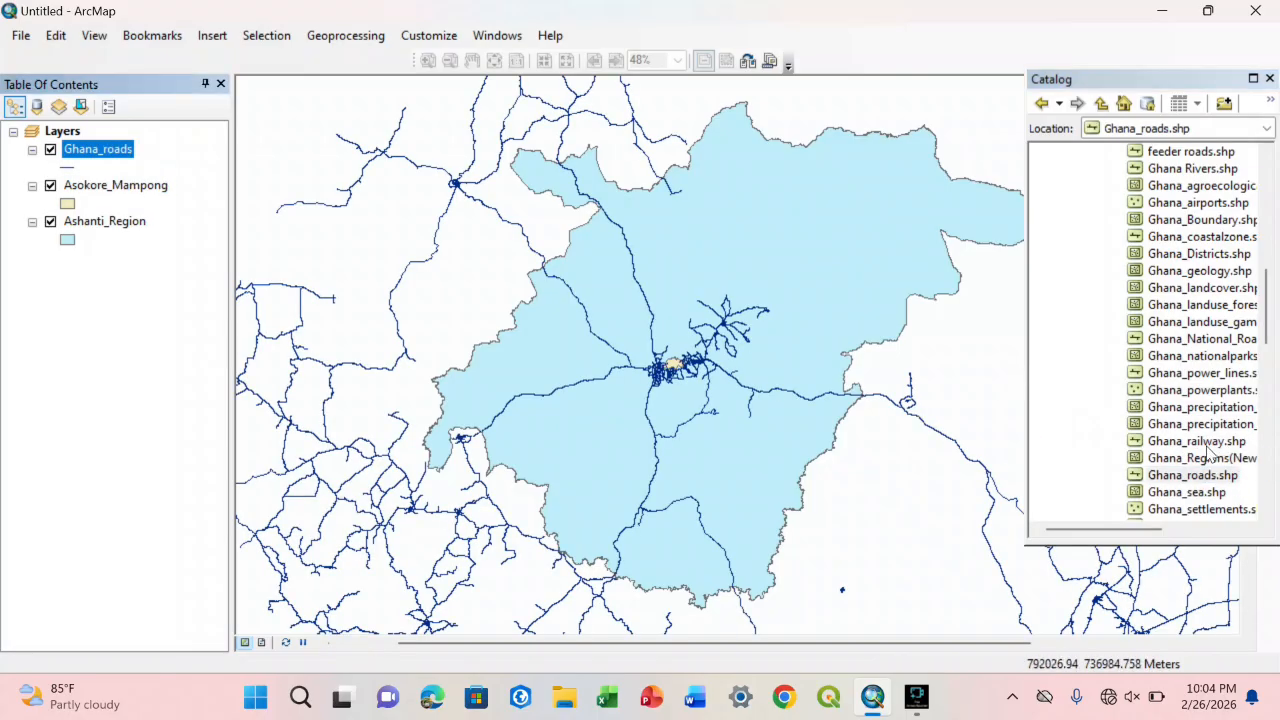
pyautogui.moveTo(1224, 508); pyautogui.dragTo(572, 414)
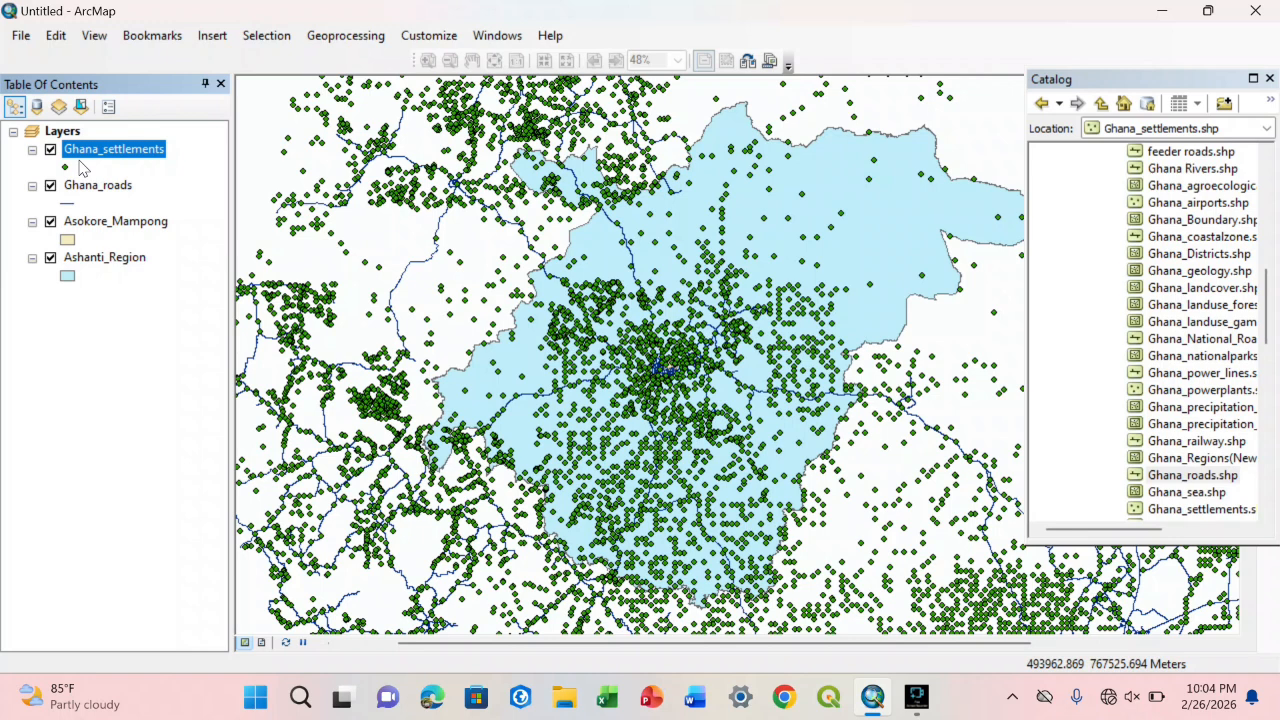
# Step: Move the Ashanti_Region layer above all other layers, then return it beneath Asokore_Mampong
pyautogui.click(90, 222)
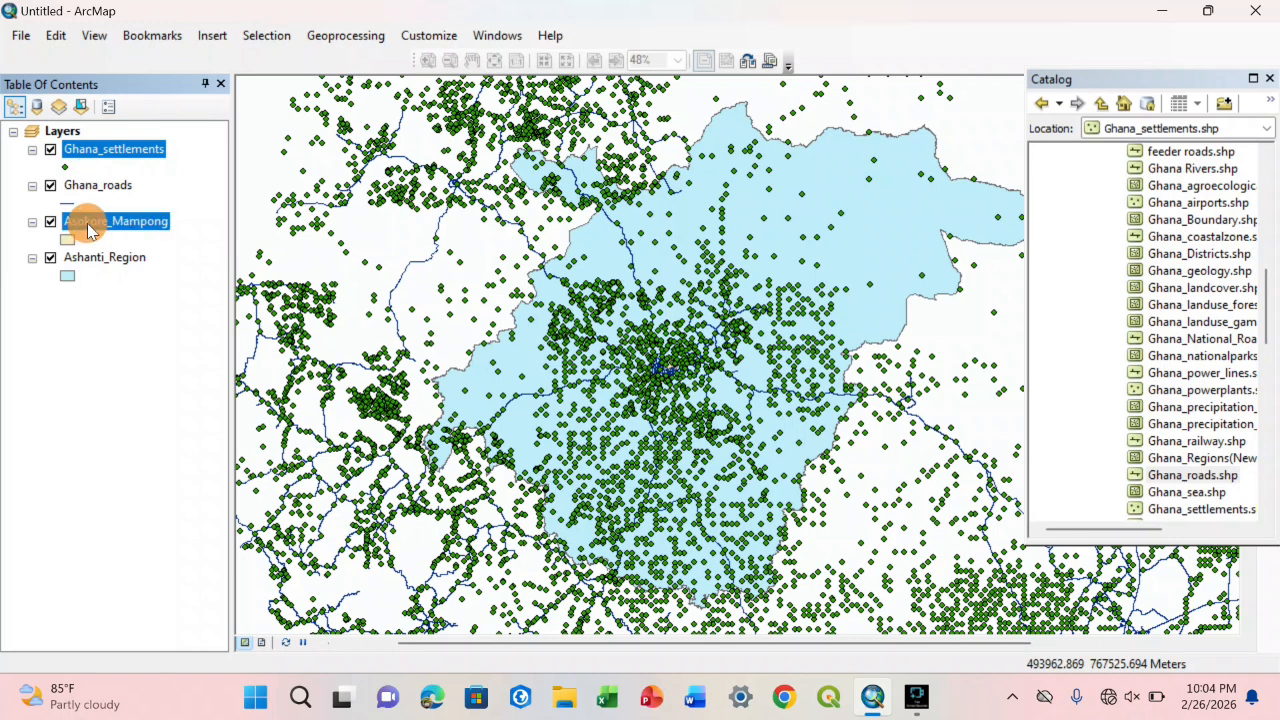
pyautogui.moveTo(94, 257); pyautogui.dragTo(95, 138)
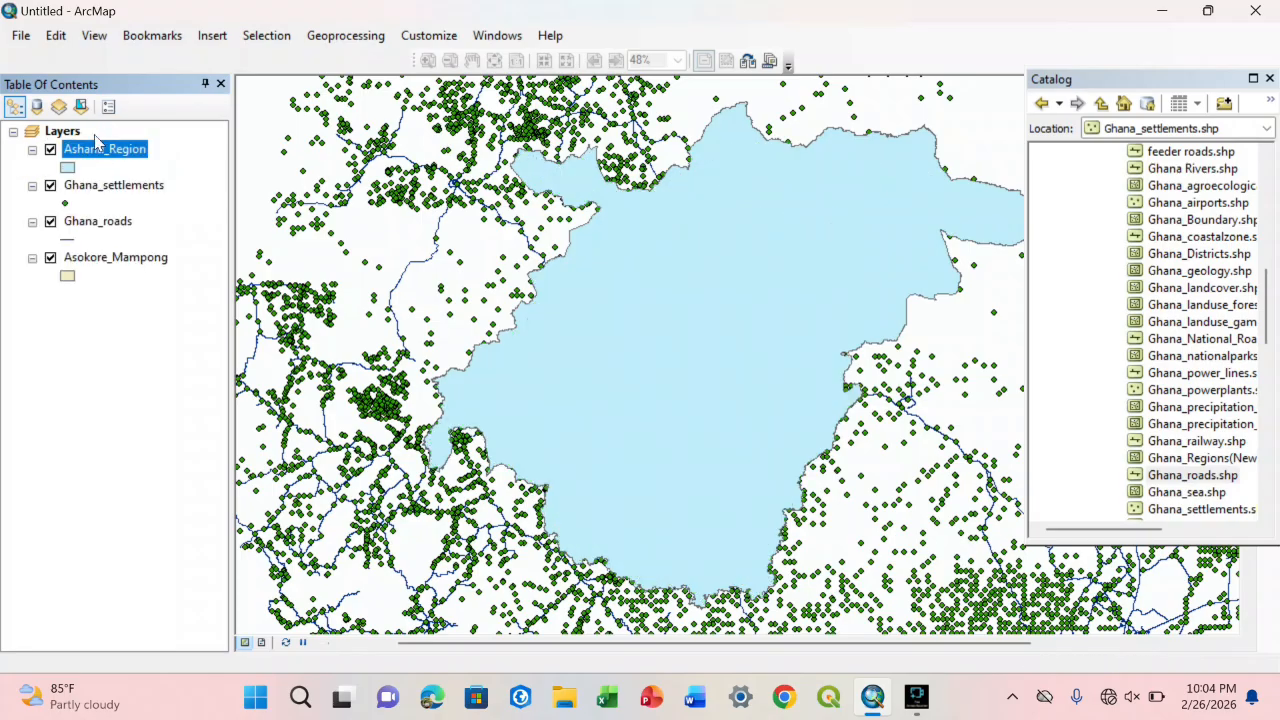
pyautogui.moveTo(97, 150); pyautogui.dragTo(92, 276)
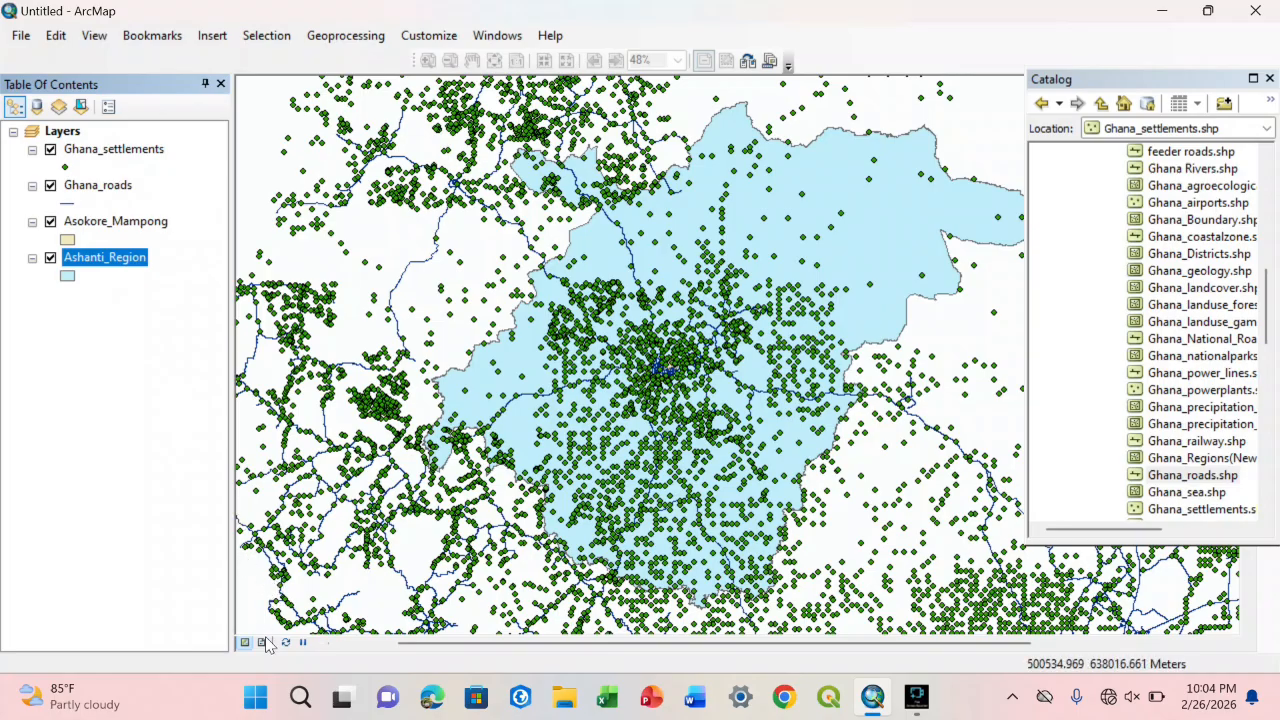
# Step: Switch the map display to layout view and look over the map on the page
pyautogui.click(262, 642)
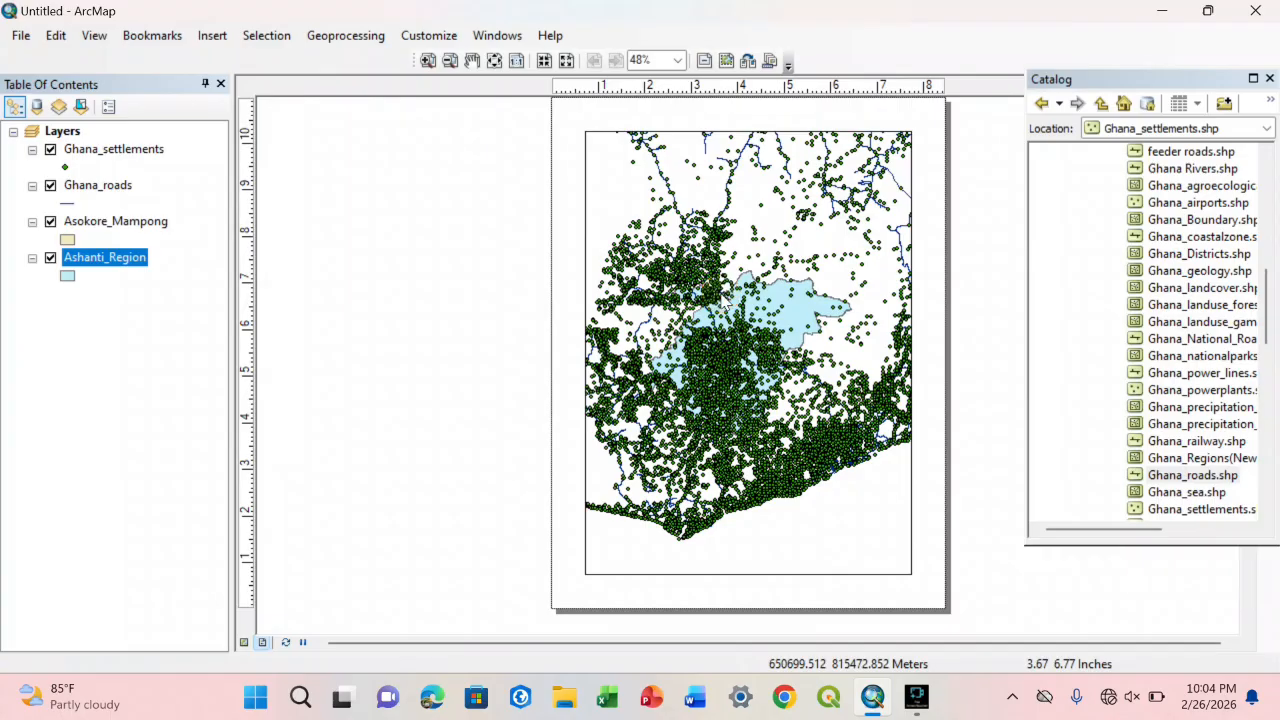
pyautogui.click(721, 293)
pyautogui.click(760, 514)
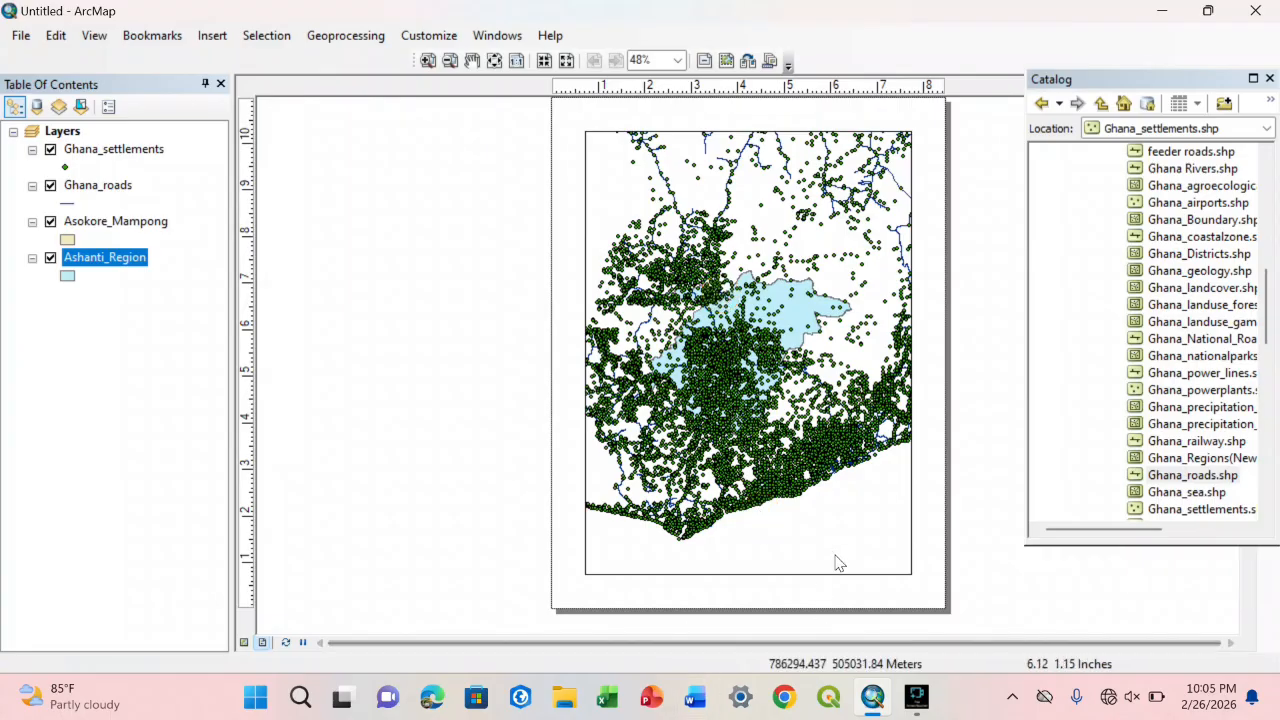
# Step: Switch to the desktop, open the Map Projects folder and view the Kintampo North map image
pyautogui.click(1160, 12)
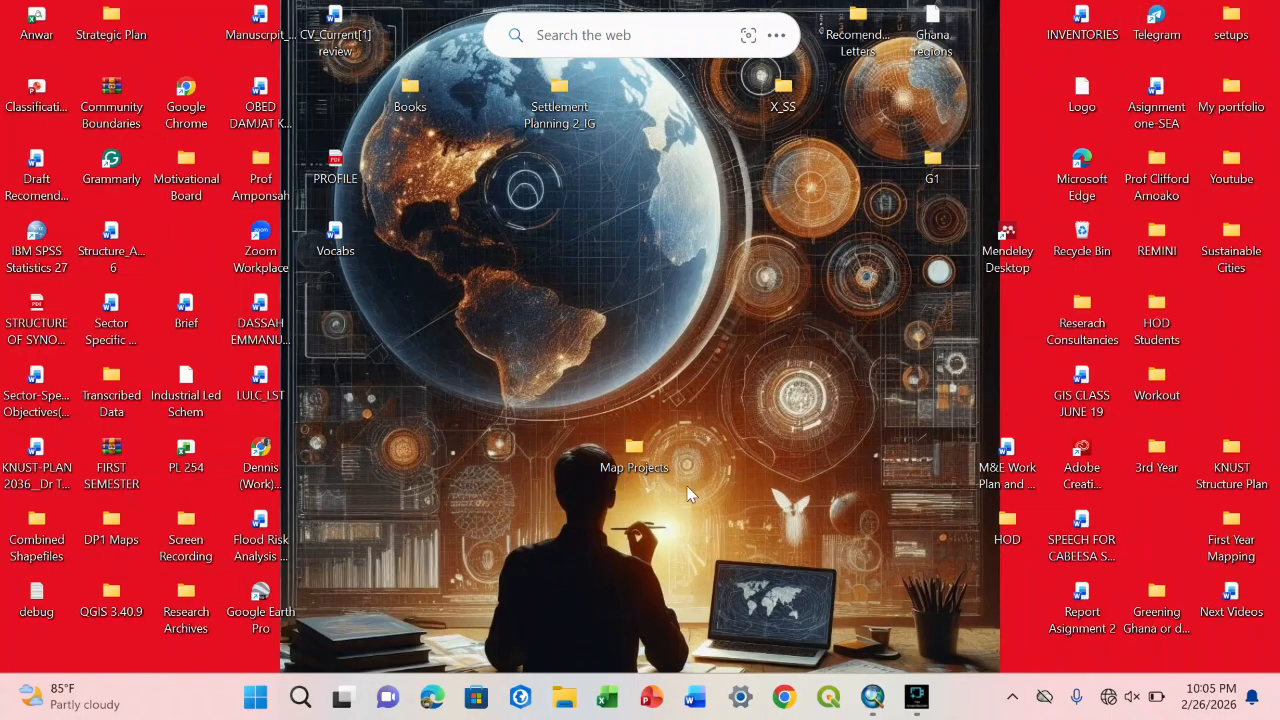
pyautogui.click(634, 452)
pyautogui.click(640, 466)
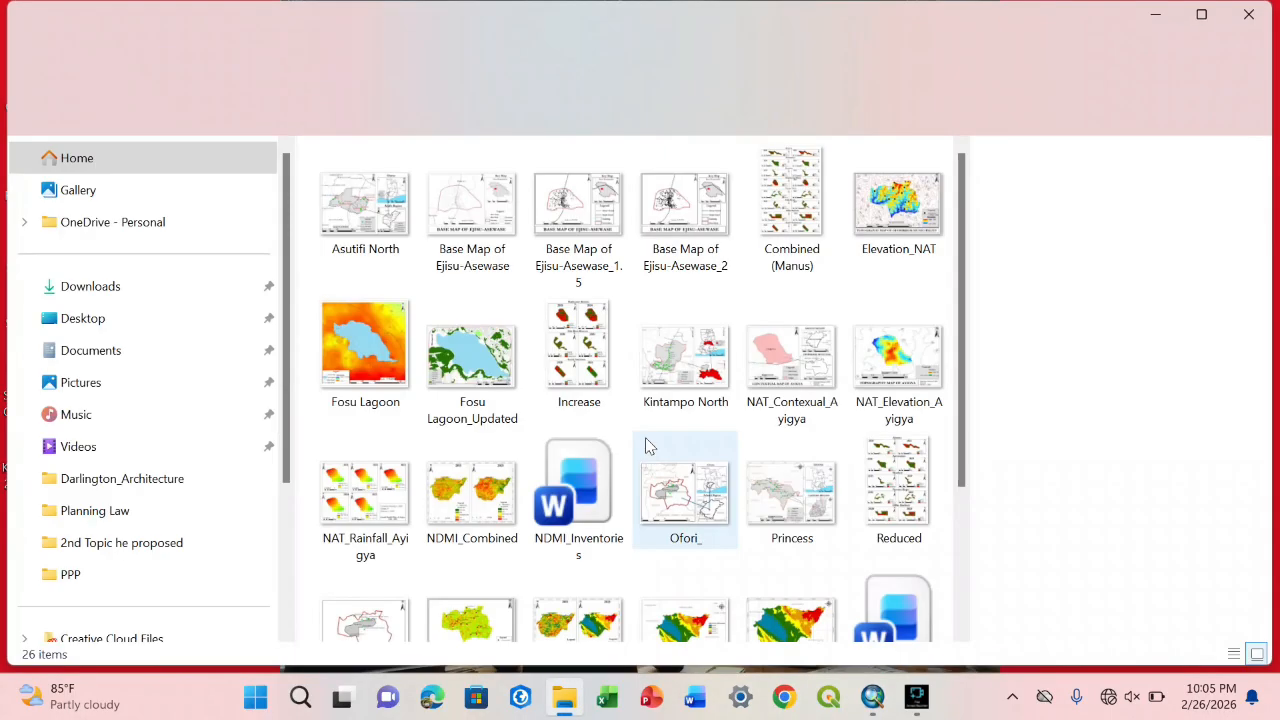
pyautogui.click(706, 358)
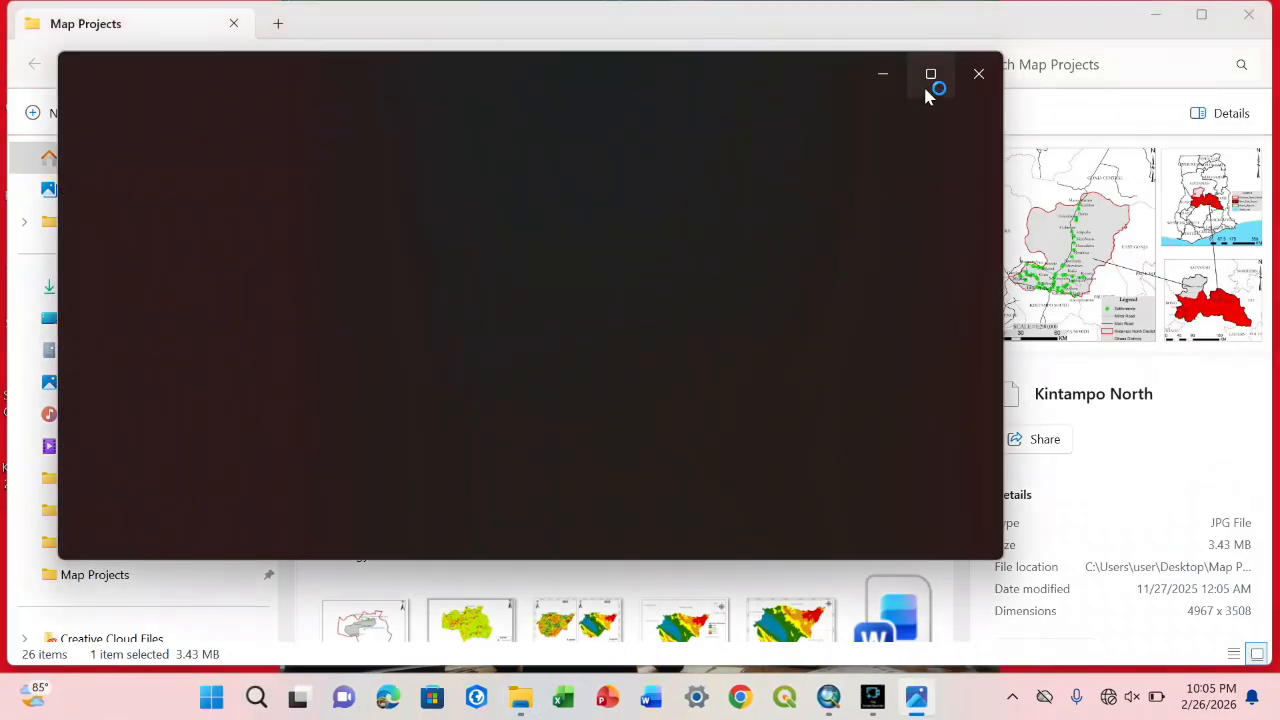
# Step: Enlarge the Kintampo North map image to look over its frames, and switch back to ArcMap
pyautogui.click(925, 86)
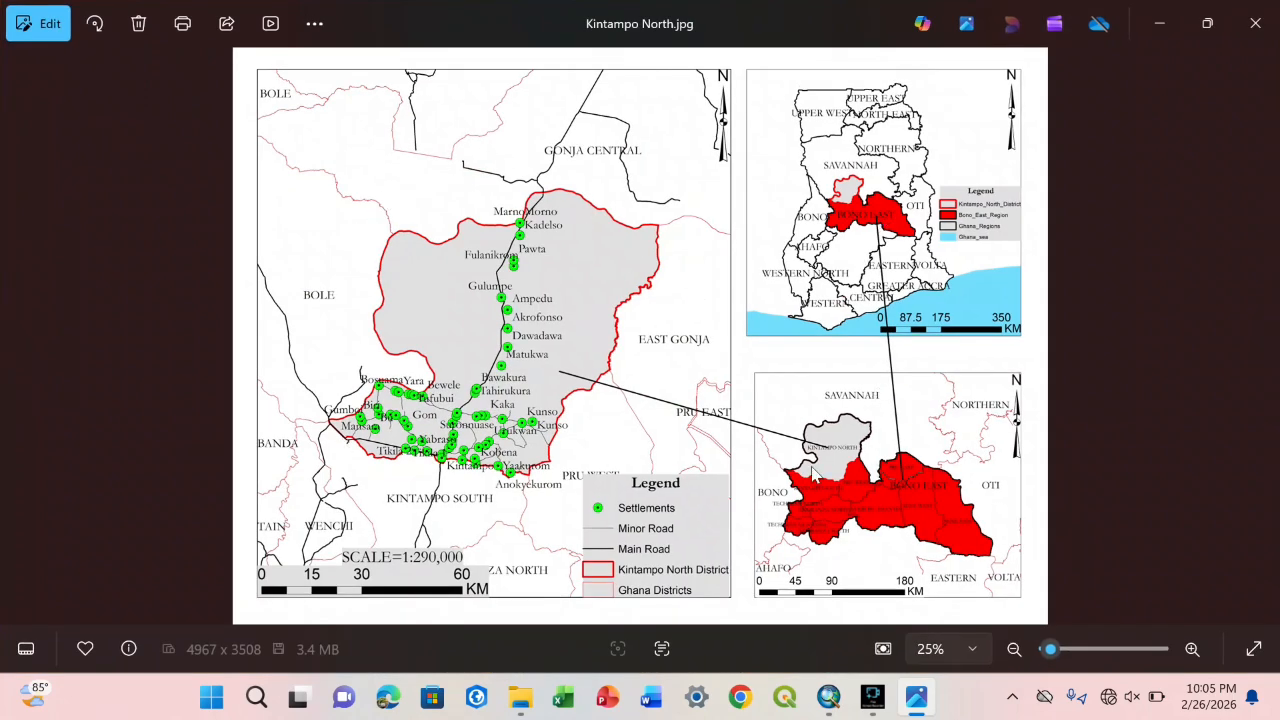
pyautogui.click(829, 697)
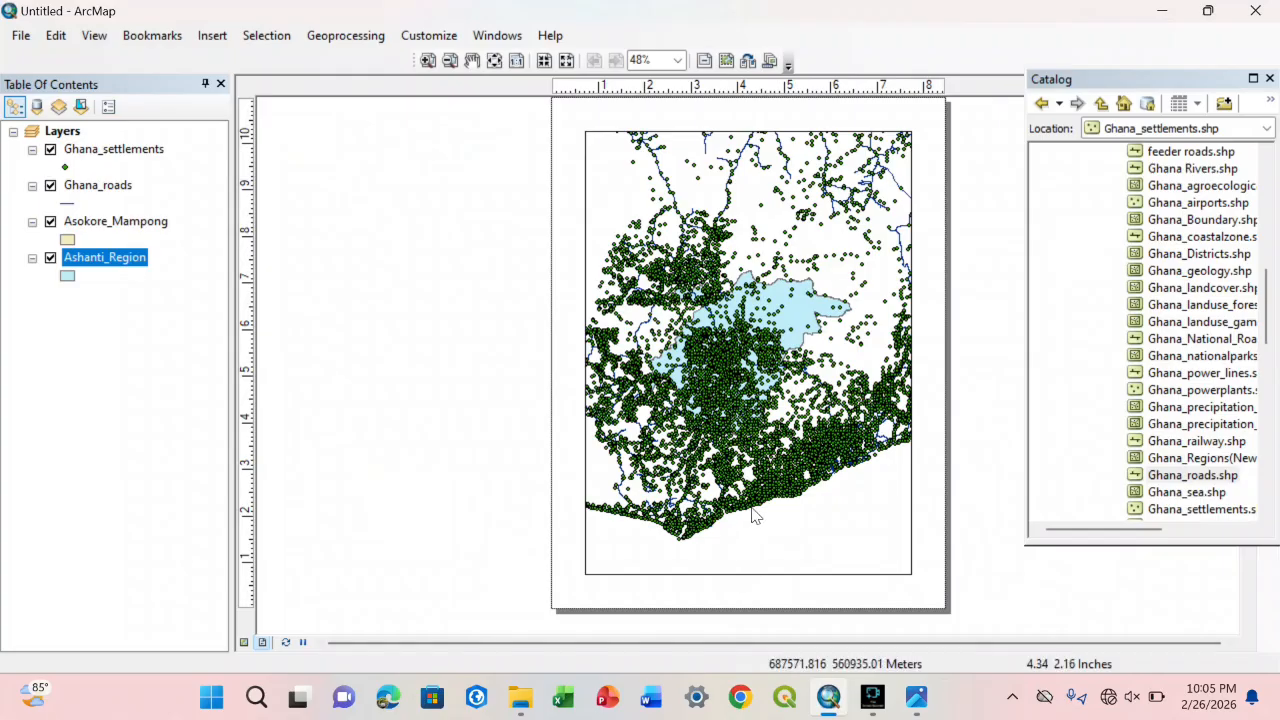
pyautogui.click(753, 547)
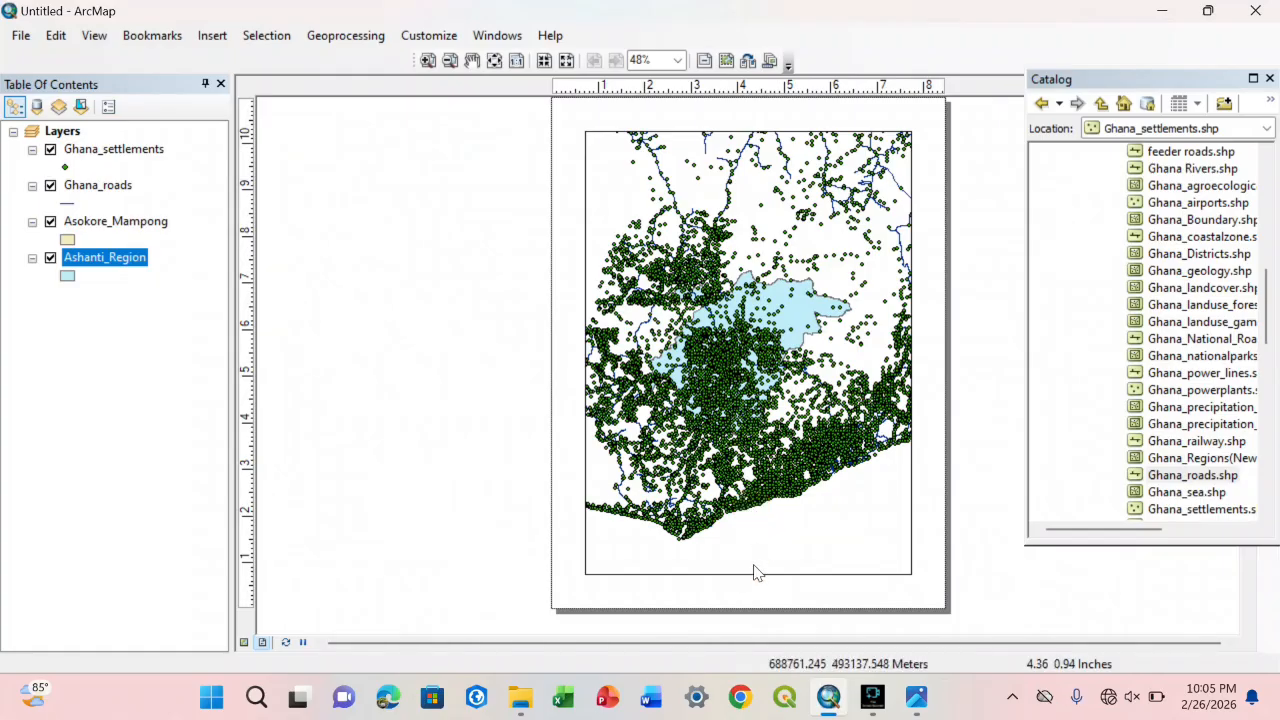
pyautogui.rightClick(832, 524)
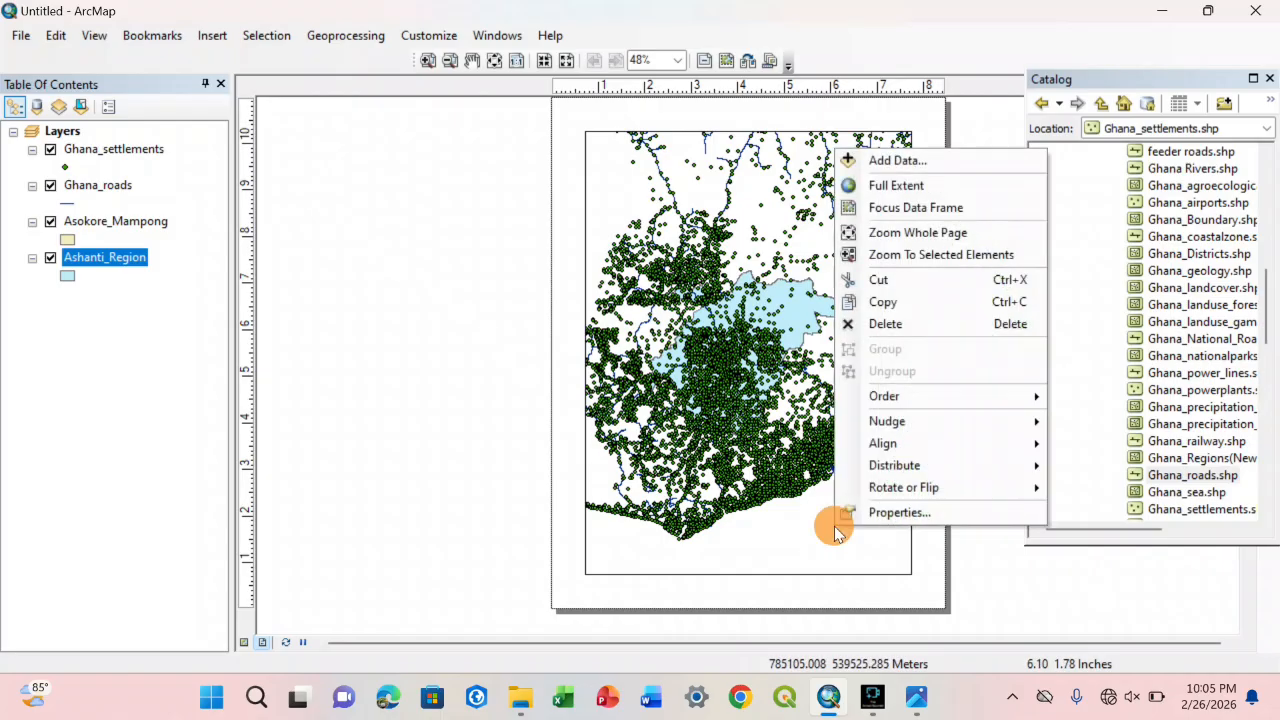
pyautogui.press('Escape')
pyautogui.click(803, 523)
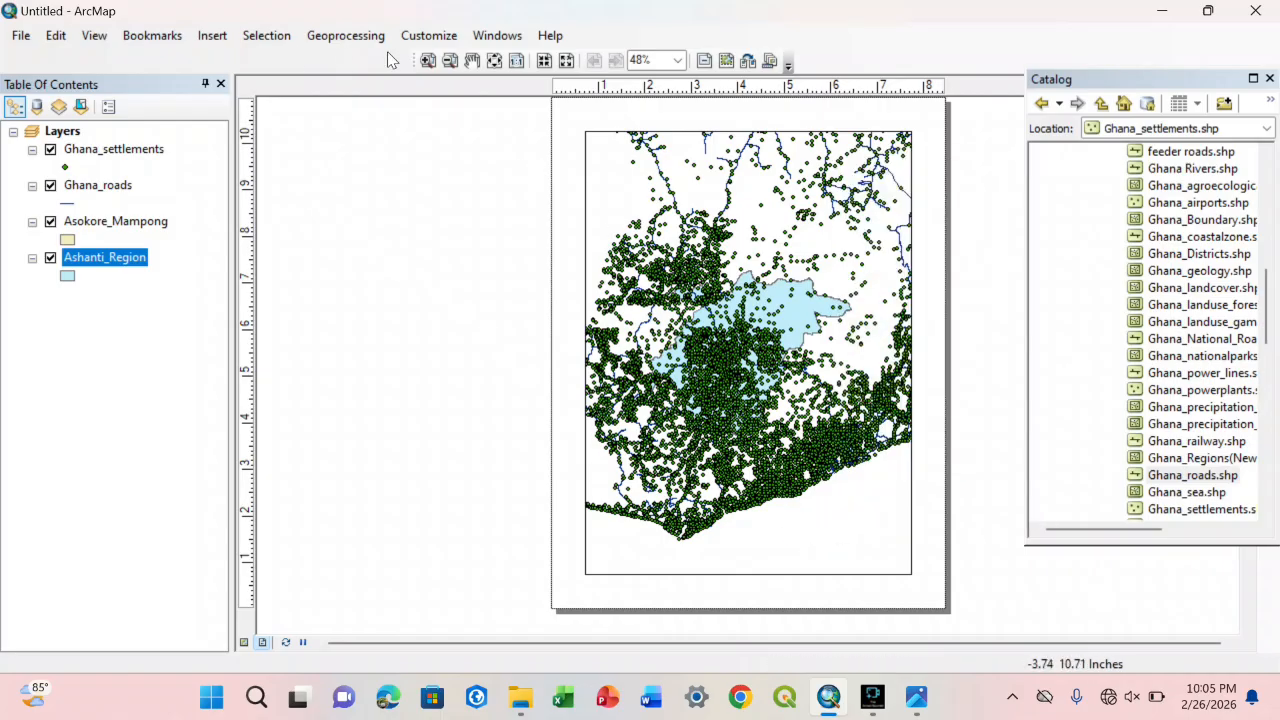
pyautogui.click(472, 60)
pyautogui.moveTo(549, 215); pyautogui.dragTo(327, 235)
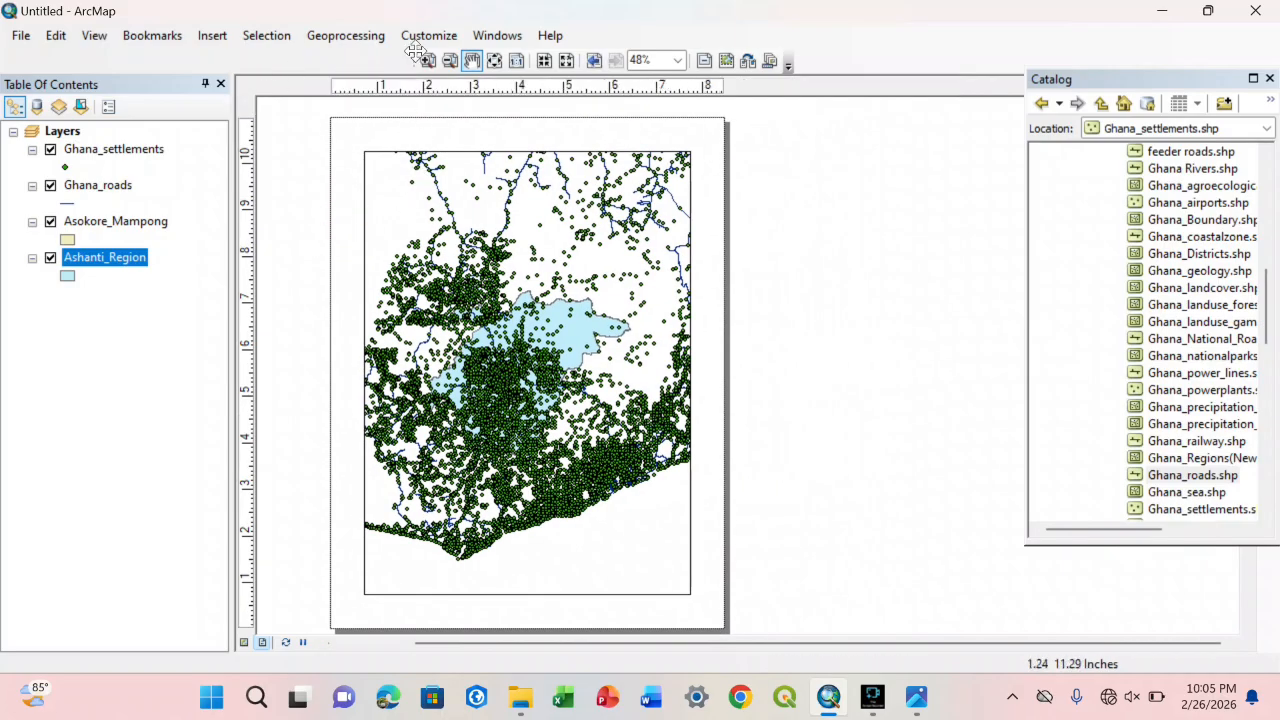
pyautogui.click(525, 196)
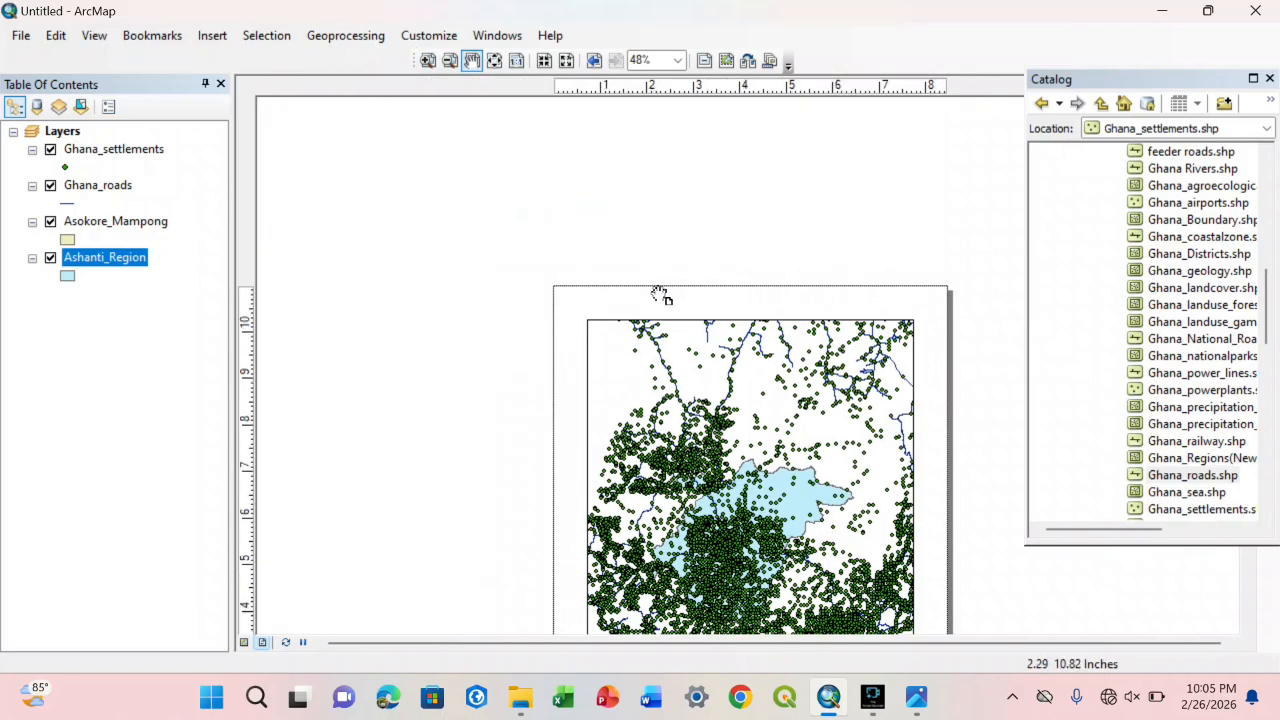
pyautogui.moveTo(657, 290); pyautogui.dragTo(557, 167)
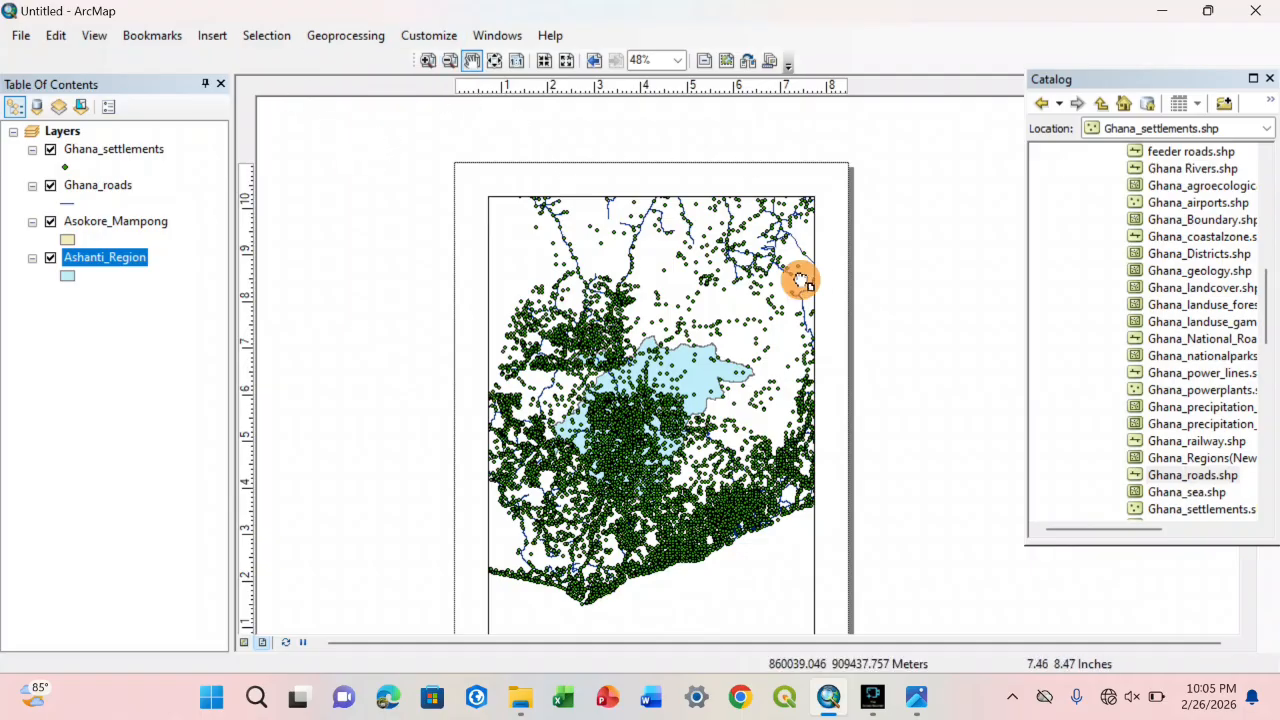
pyautogui.moveTo(800, 277); pyautogui.dragTo(806, 216)
pyautogui.rightClick(773, 212)
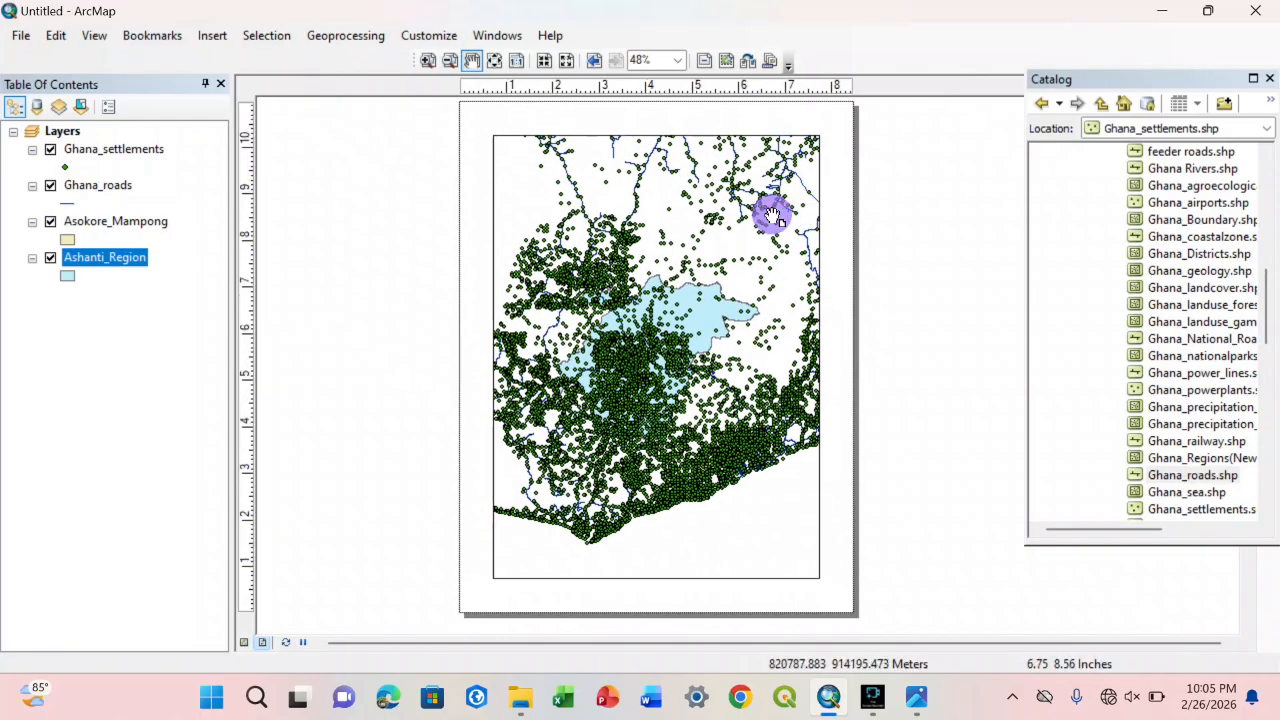
# Step: Turn on the Tools toolbar
pyautogui.click(414, 41)
pyautogui.click(413, 40)
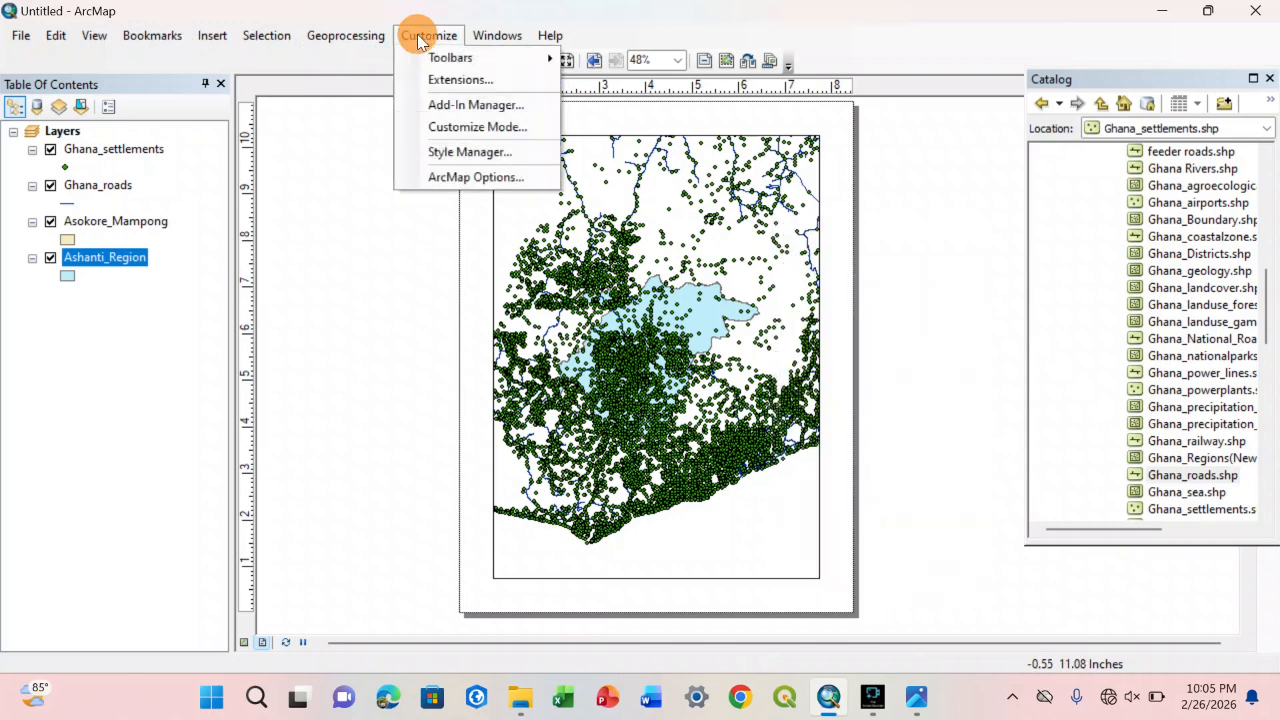
pyautogui.click(413, 40)
pyautogui.click(413, 40)
pyautogui.moveTo(434, 60)
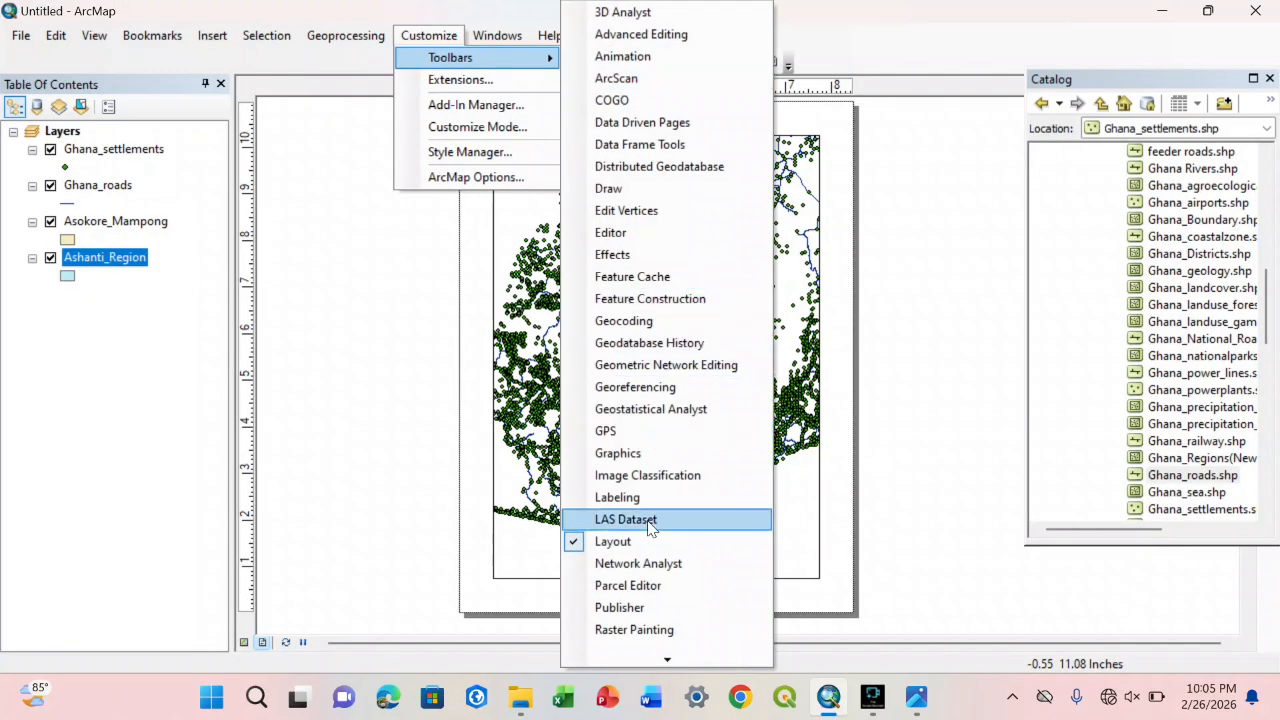
pyautogui.moveTo(667, 660)
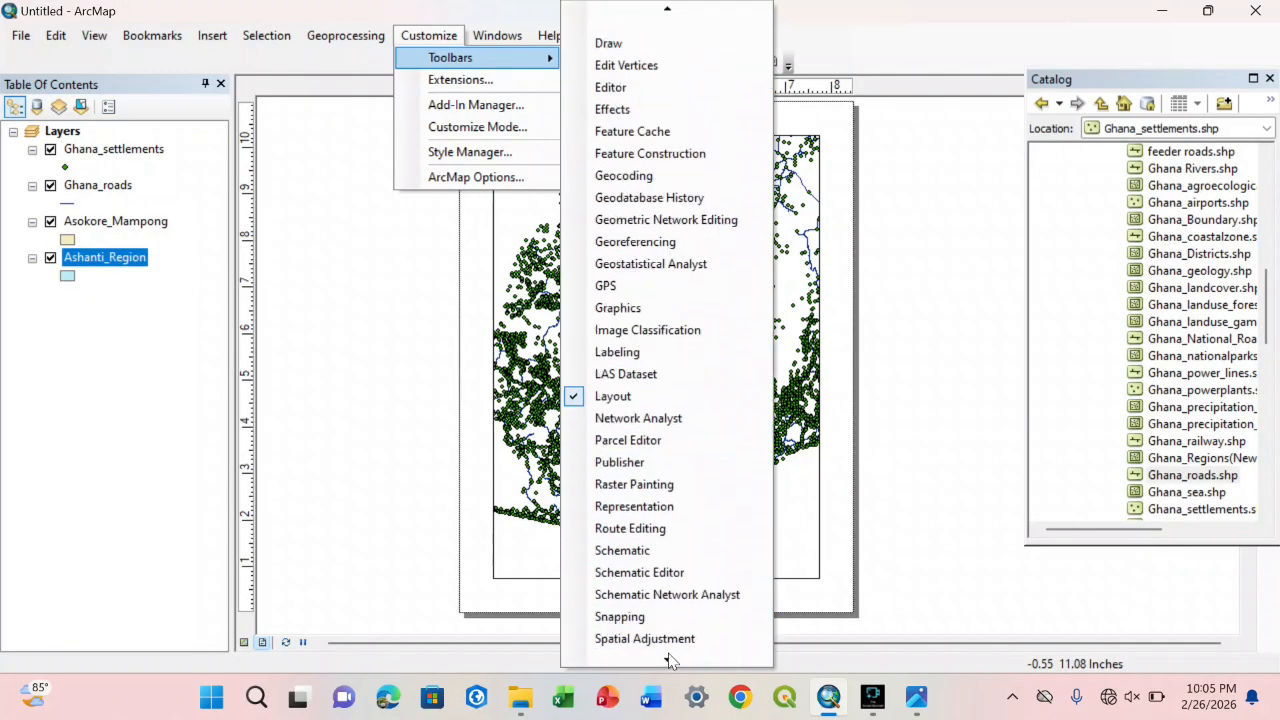
pyautogui.click(633, 516)
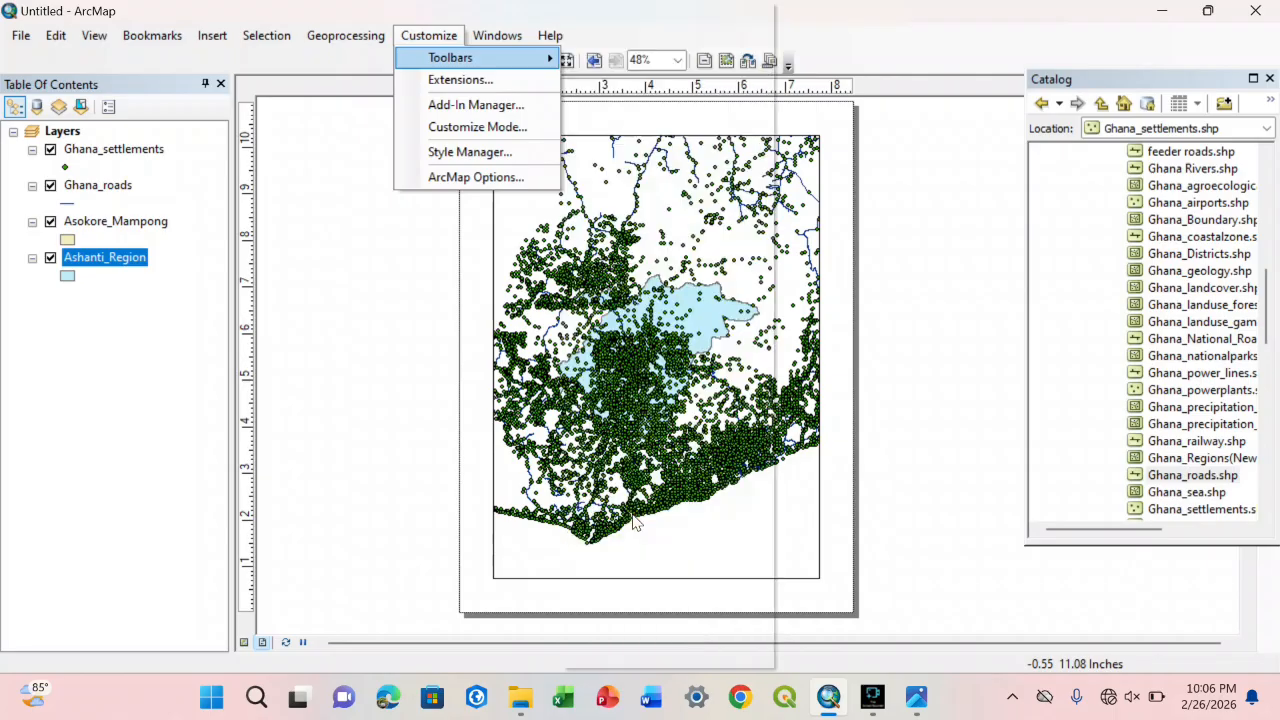
# Step: Select the data frame with the Select Elements tool and reduce its height to the upper half of the page
pyautogui.click(295, 86)
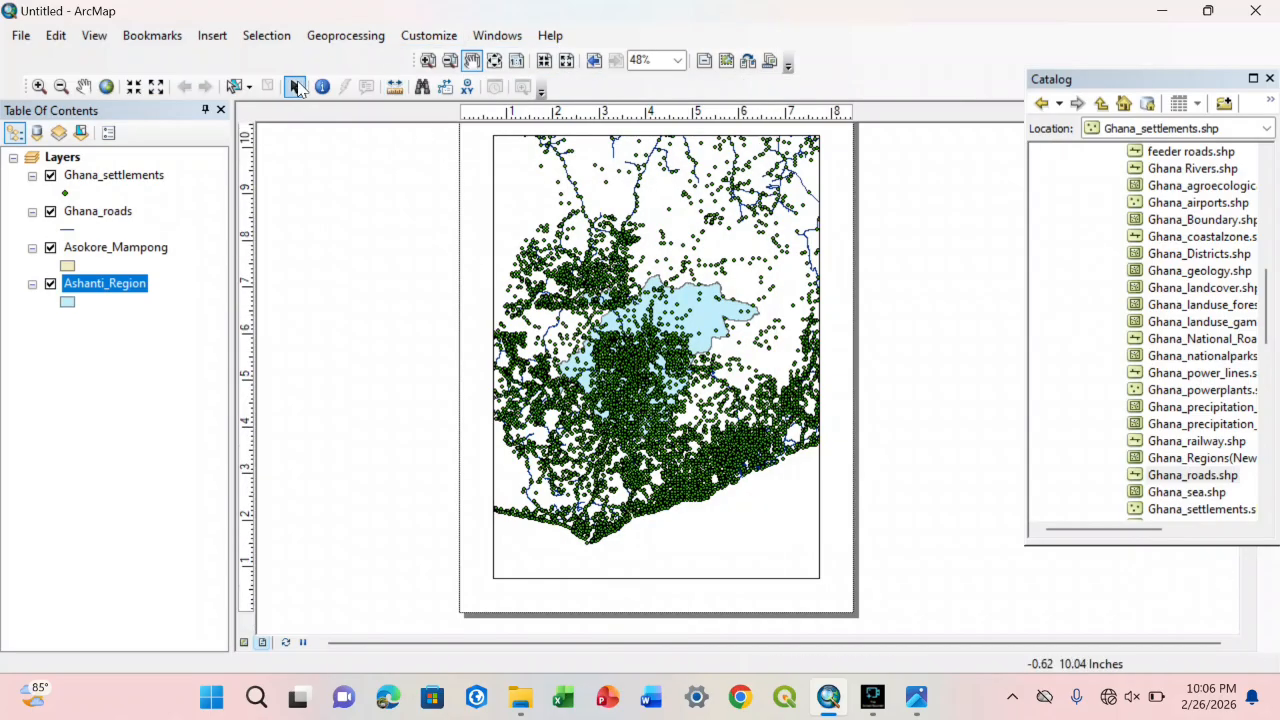
pyautogui.click(625, 245)
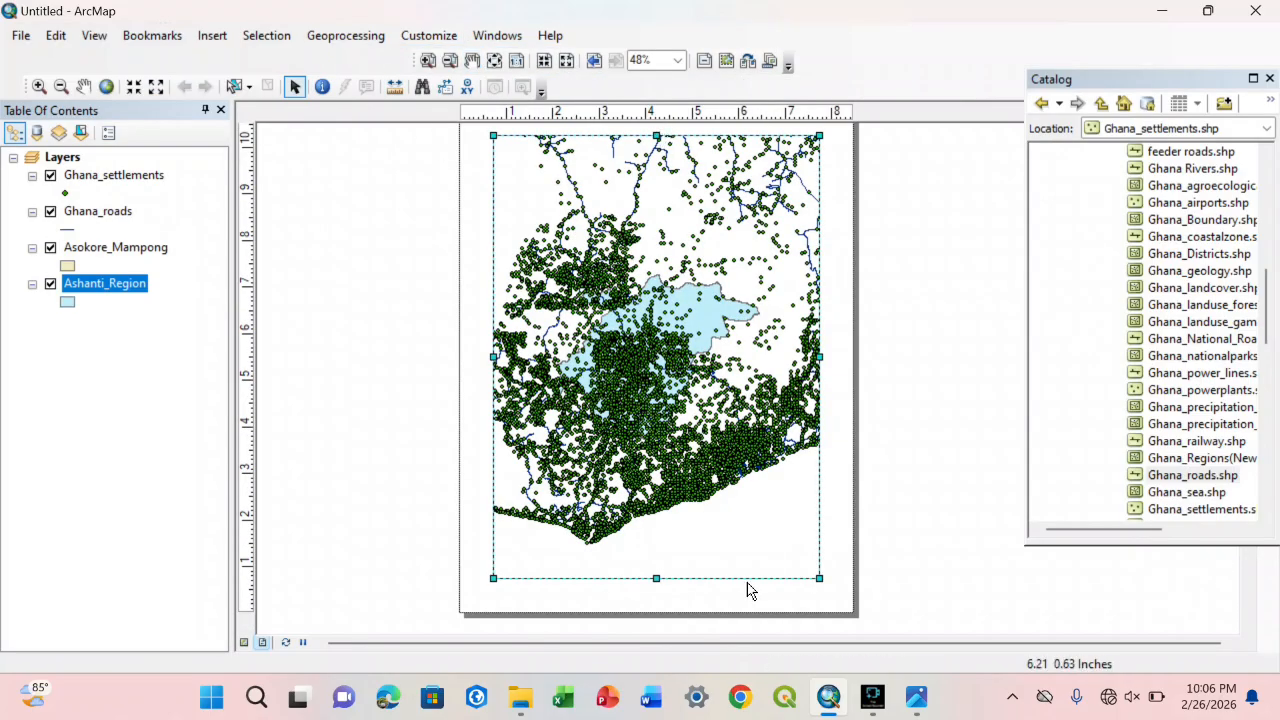
pyautogui.moveTo(674, 580); pyautogui.dragTo(658, 352)
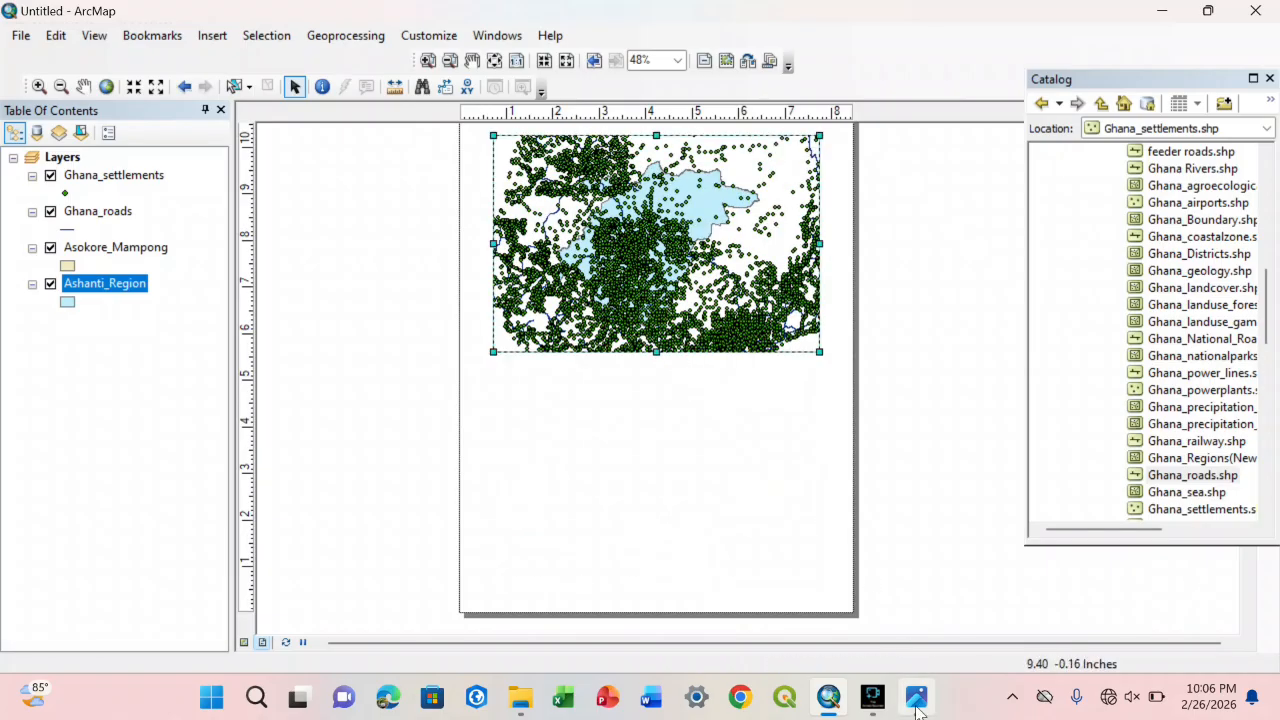
# Step: Switch to the Kintampo North image to examine its three-frame arrangement and return to ArcMap
pyautogui.moveTo(916, 697)
pyautogui.click(918, 610)
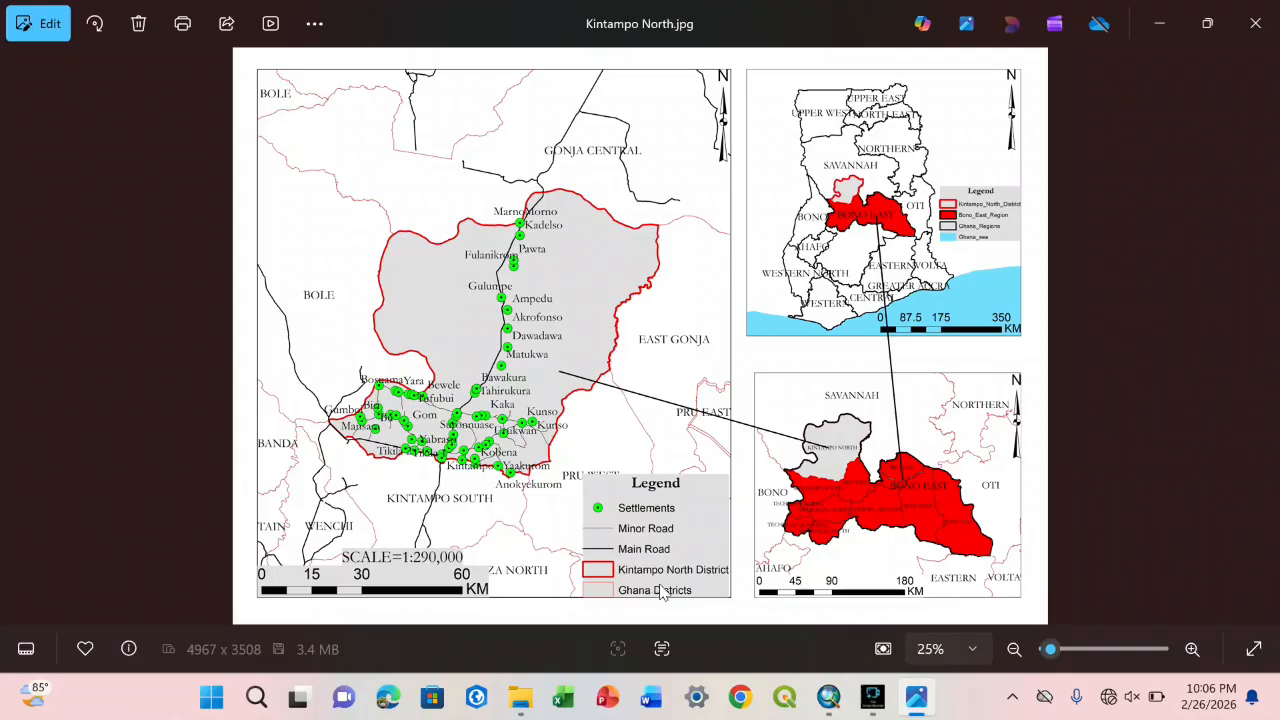
pyautogui.click(829, 698)
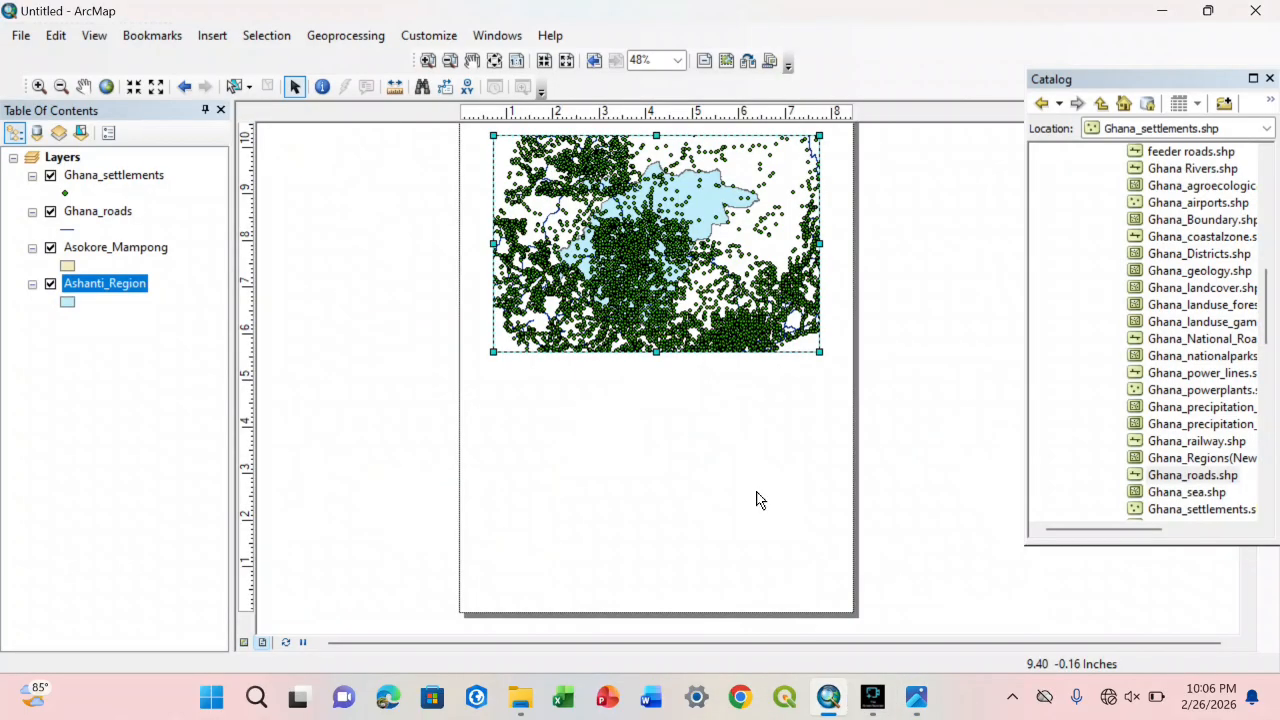
# Step: Insert a new data frame below the existing one and add Ghana_geology.shp and Ghana Rivers.shp to it
pyautogui.click(208, 37)
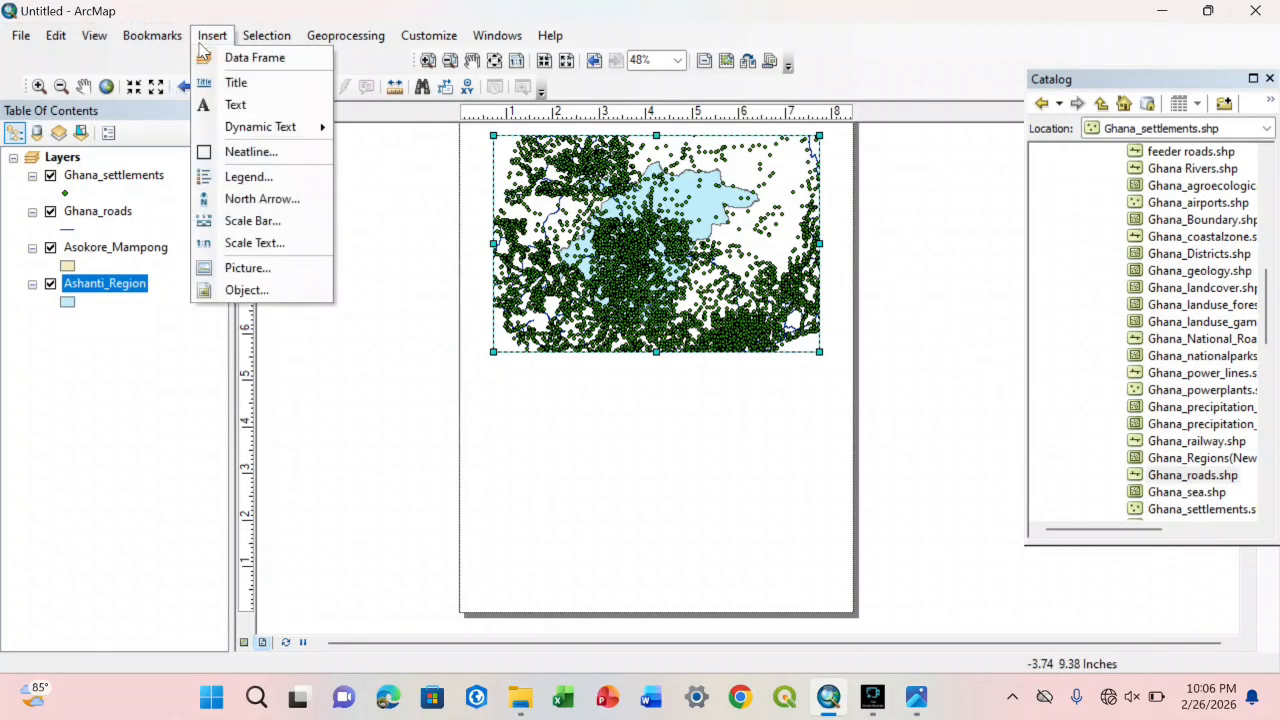
pyautogui.click(212, 54)
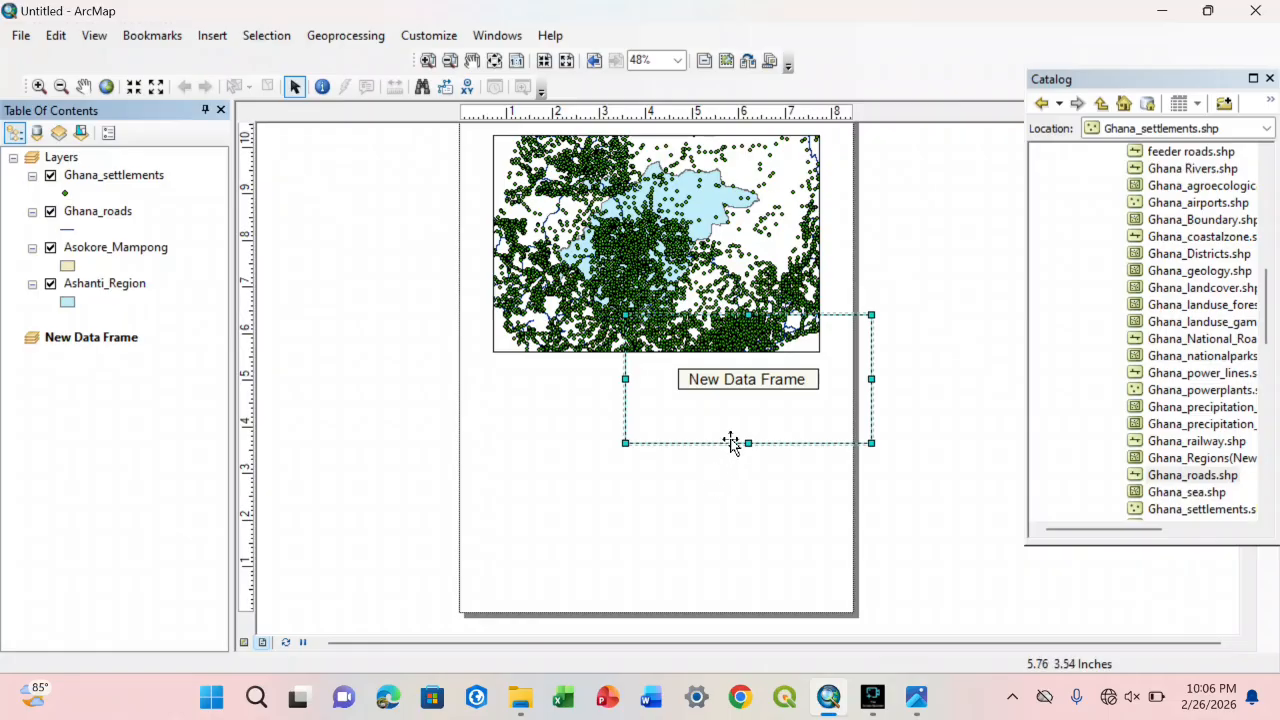
pyautogui.moveTo(746, 421); pyautogui.dragTo(605, 497)
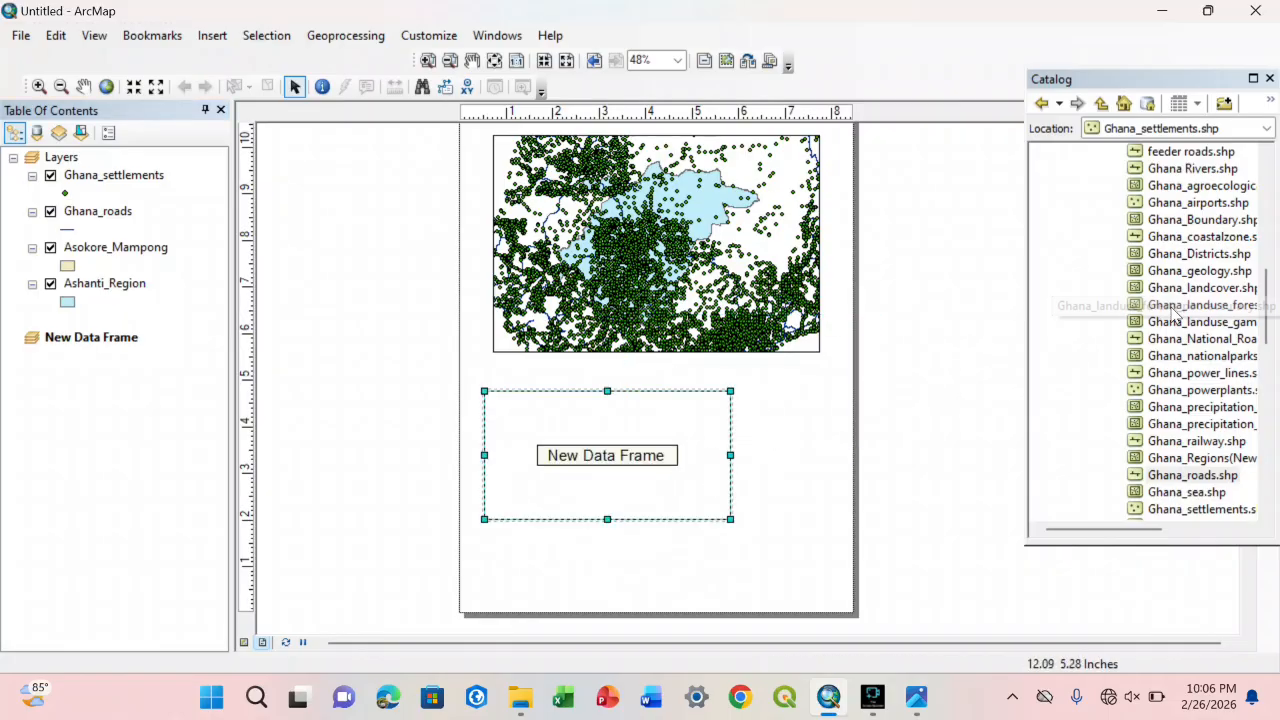
pyautogui.moveTo(1183, 268)
pyautogui.mouseDown()
pyautogui.moveTo(1168, 258)
pyautogui.moveTo(628, 414)
pyautogui.mouseUp()
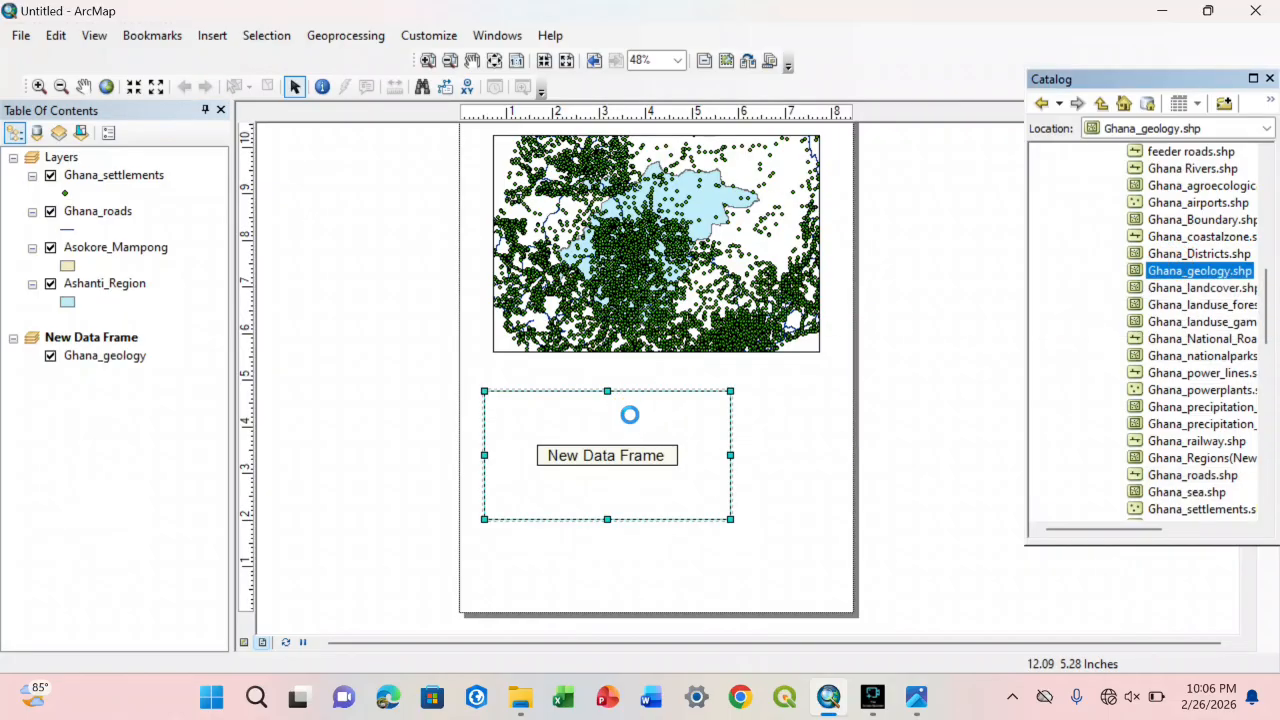
pyautogui.moveTo(1168, 176)
pyautogui.mouseDown()
pyautogui.moveTo(1163, 165)
pyautogui.moveTo(551, 491)
pyautogui.mouseUp()
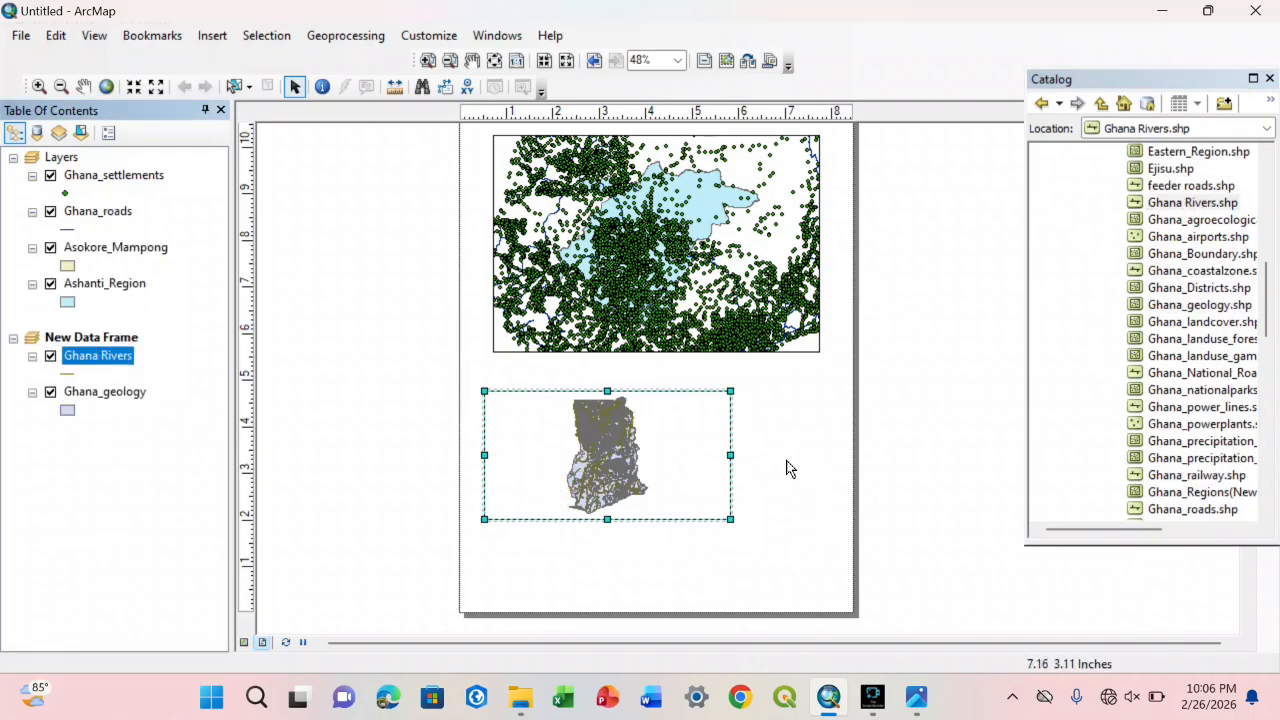
# Step: Compare the two-frame page with the Kintampo North image and return to ArcMap
pyautogui.click(917, 697)
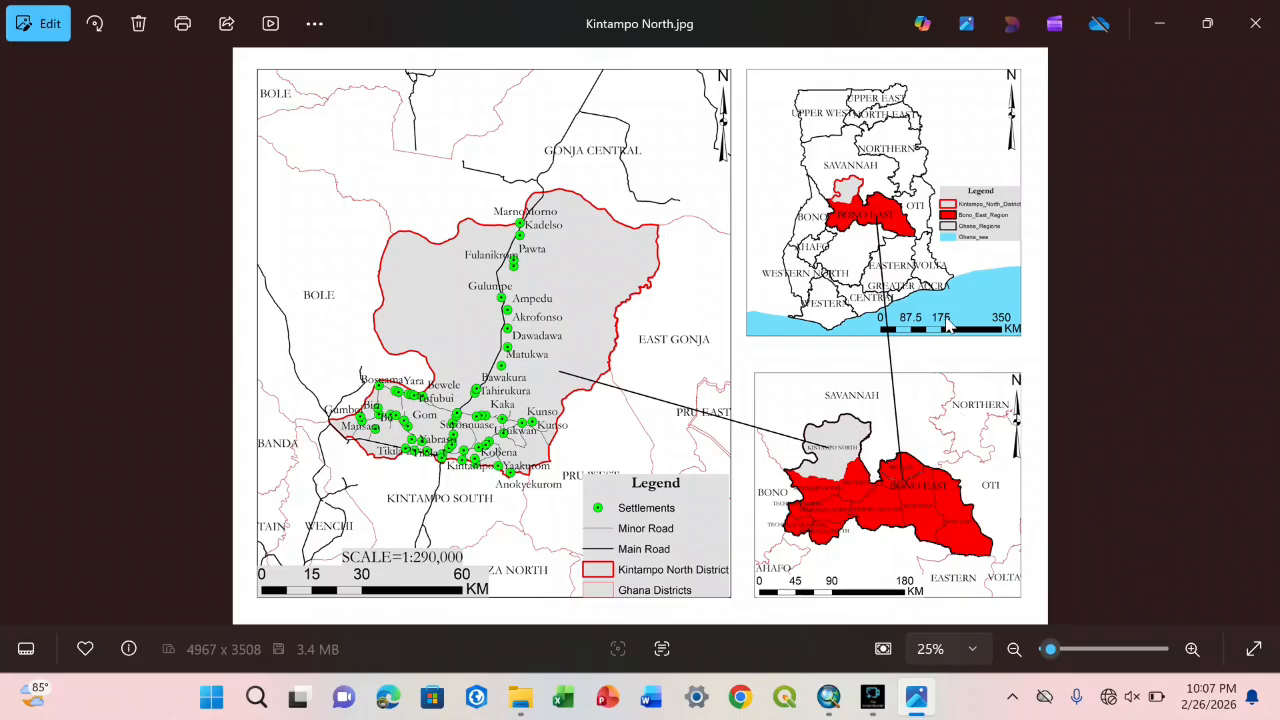
pyautogui.click(828, 697)
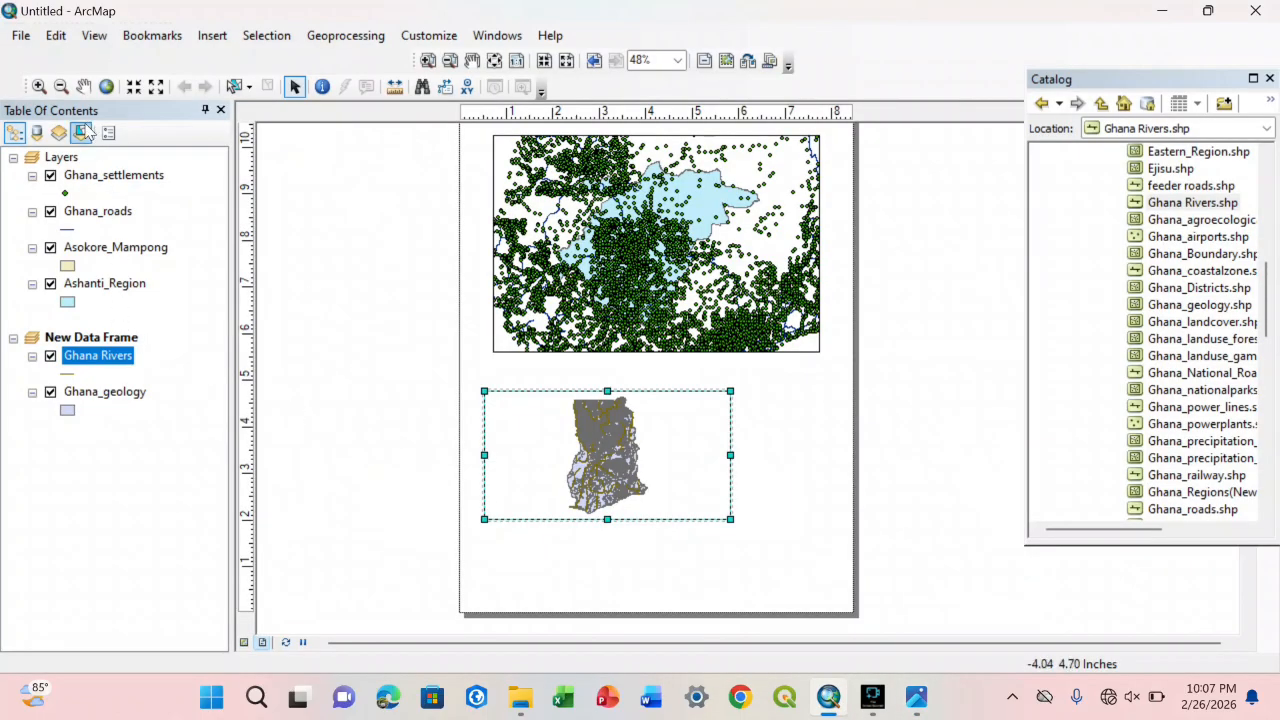
# Step: Select the Layers and New Data Frame contents and their frames on the page to match each layer group to its frame
pyautogui.click(67, 161)
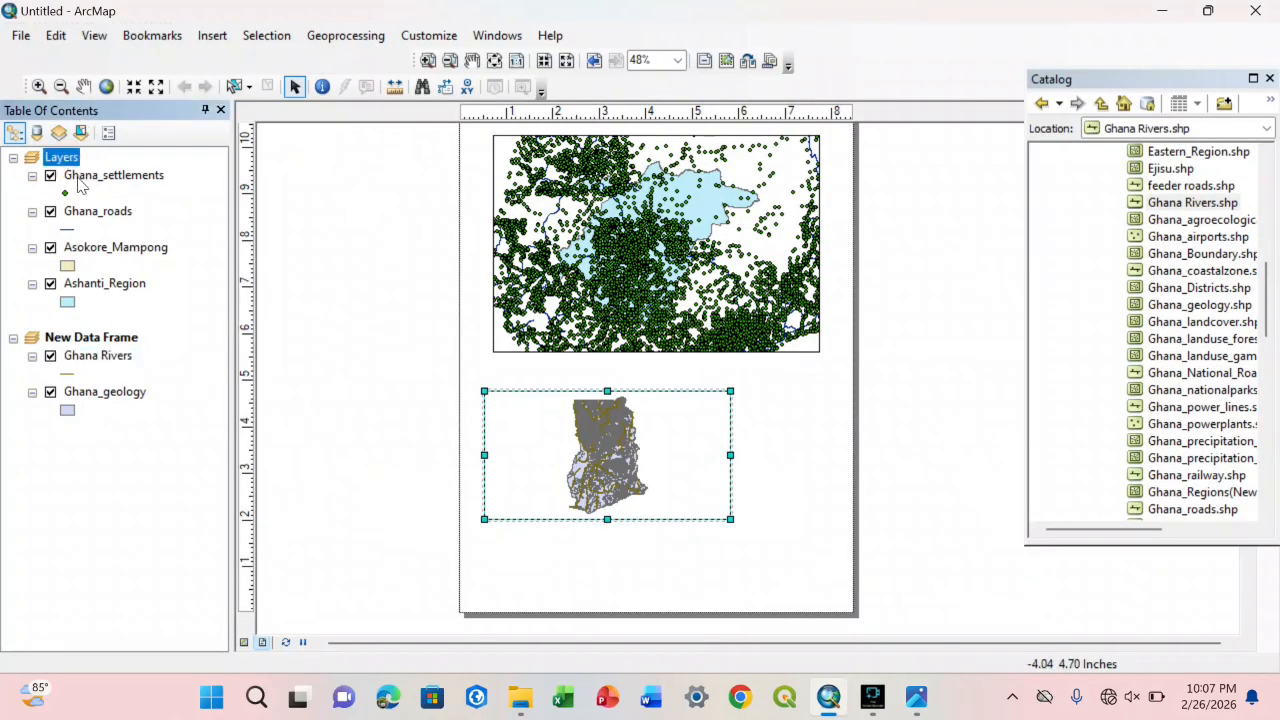
pyautogui.click(82, 177)
pyautogui.click(87, 213)
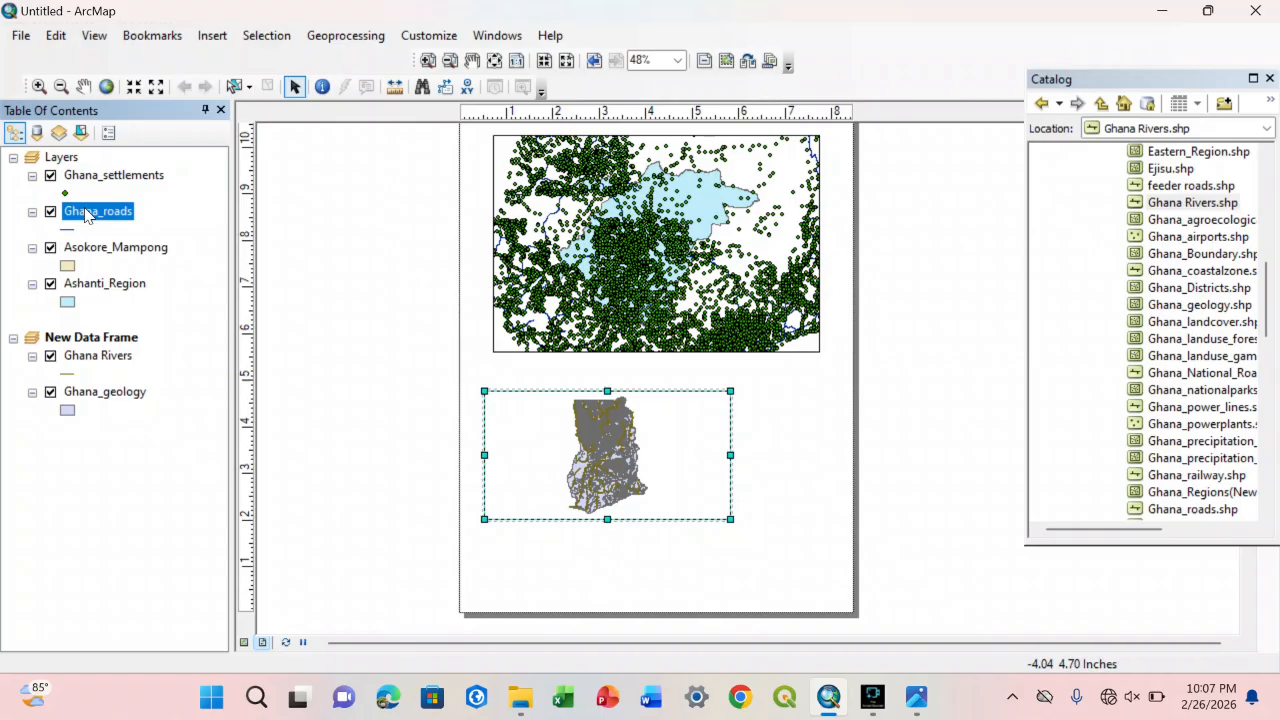
pyautogui.click(66, 161)
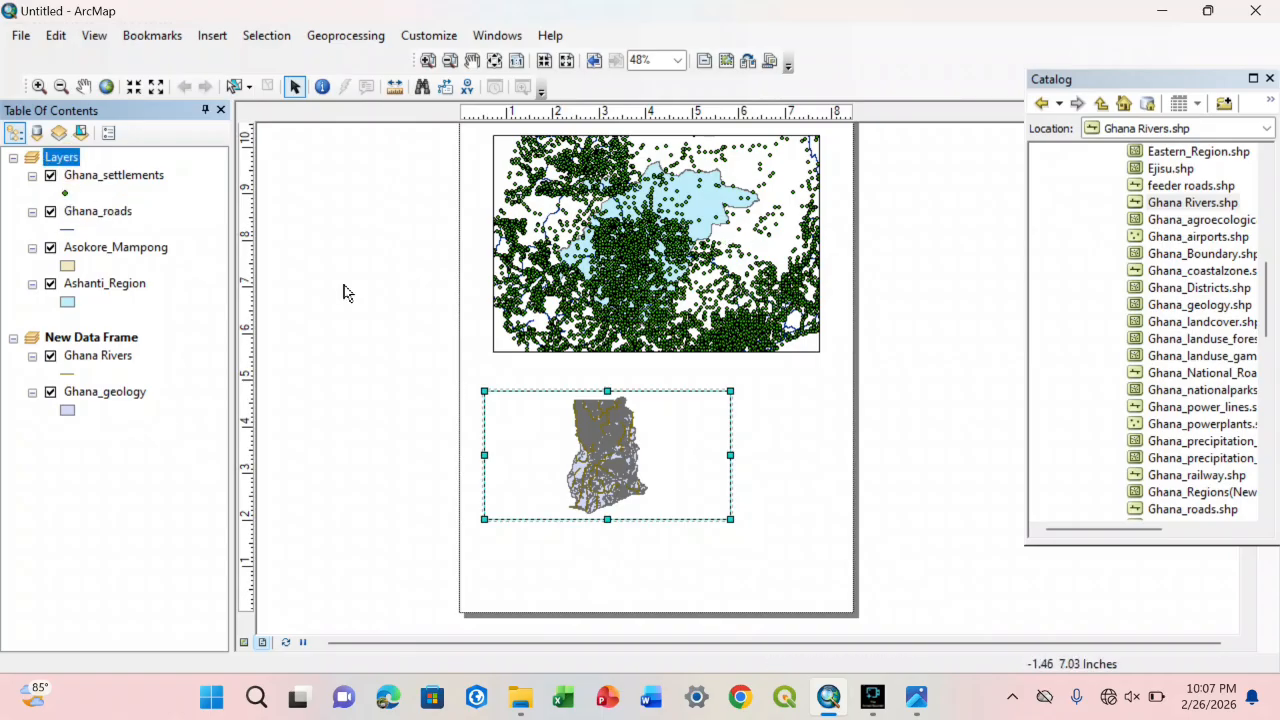
pyautogui.click(601, 220)
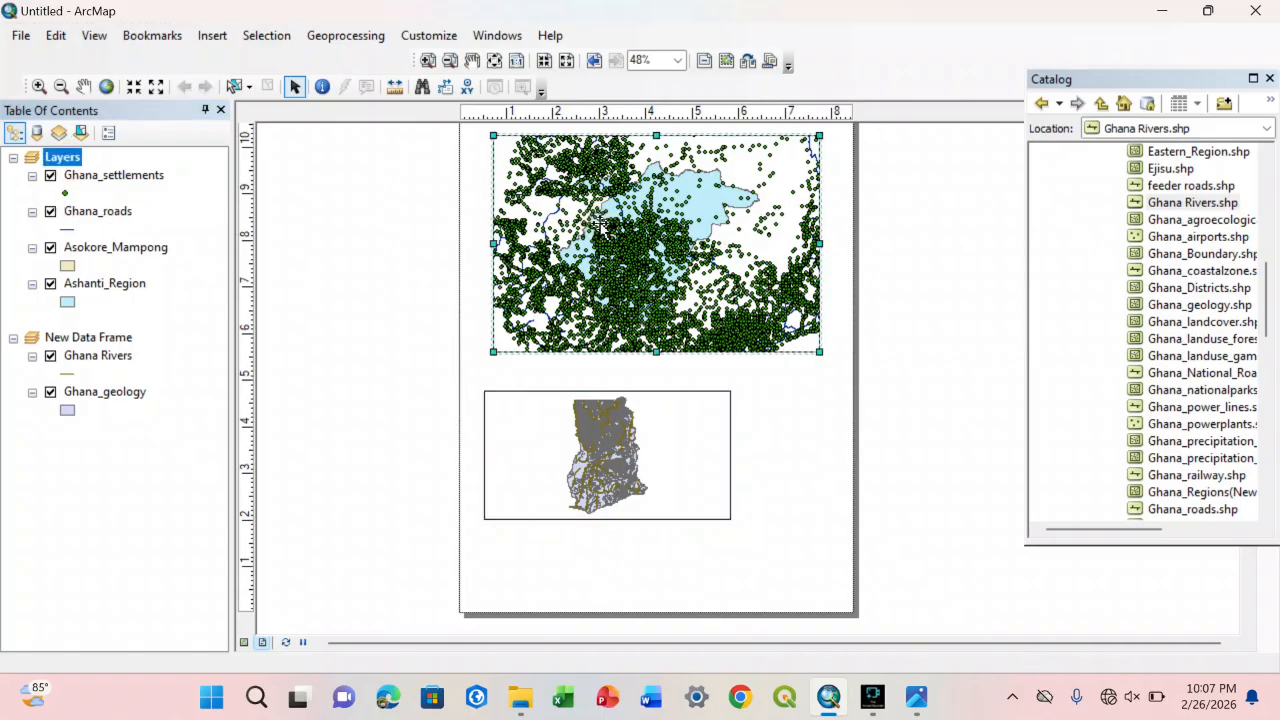
pyautogui.click(97, 356)
pyautogui.click(592, 413)
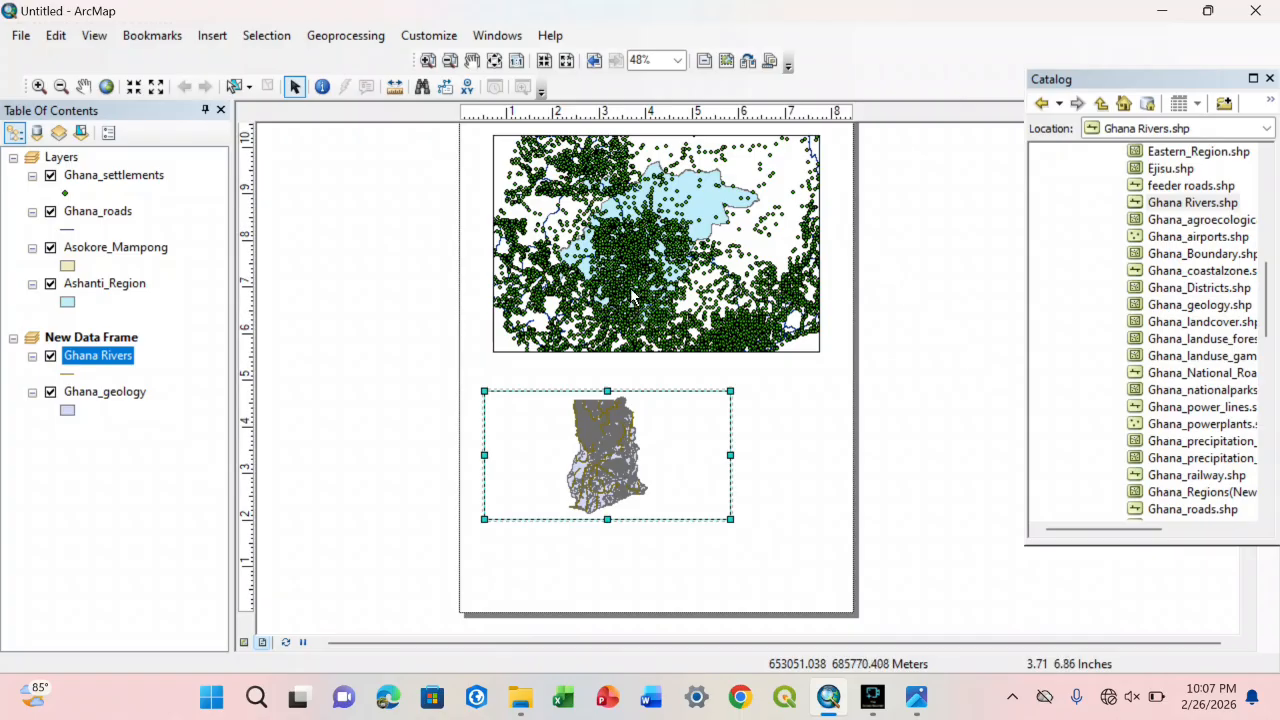
# Step: Activate the Layers data frame and show it in data view, panned to the Ashanti region
pyautogui.click(682, 228)
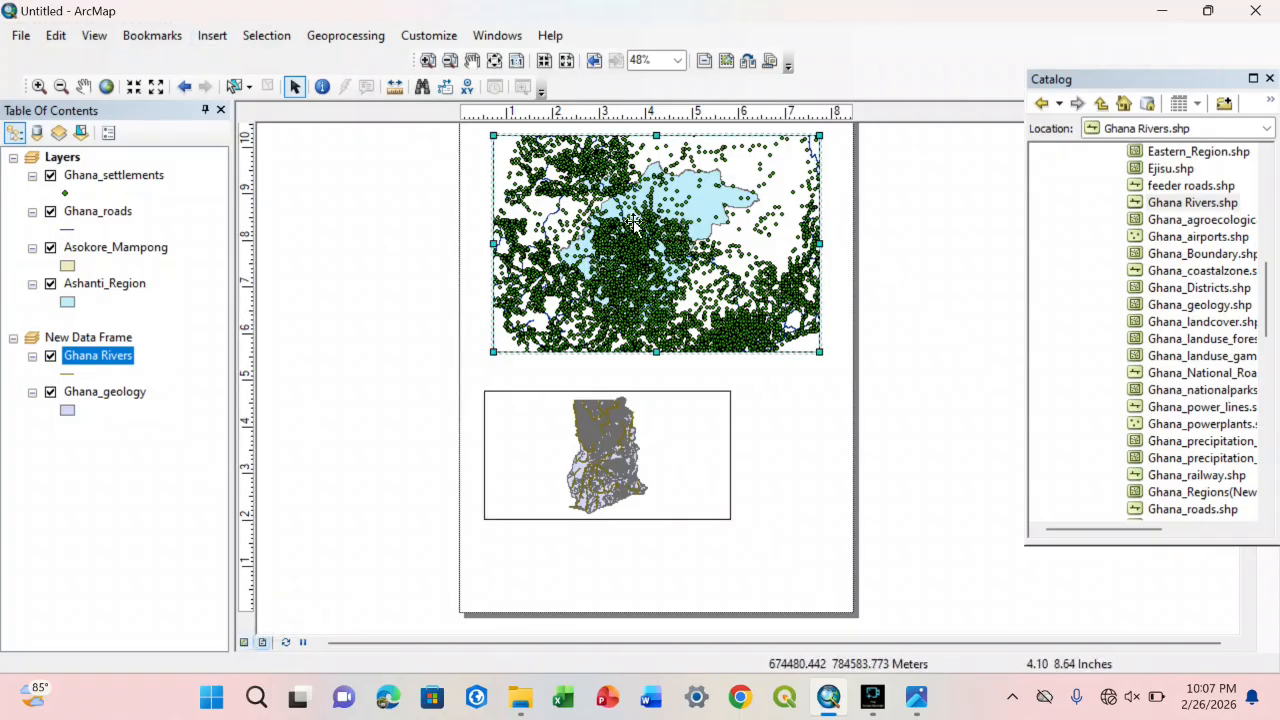
pyautogui.click(244, 642)
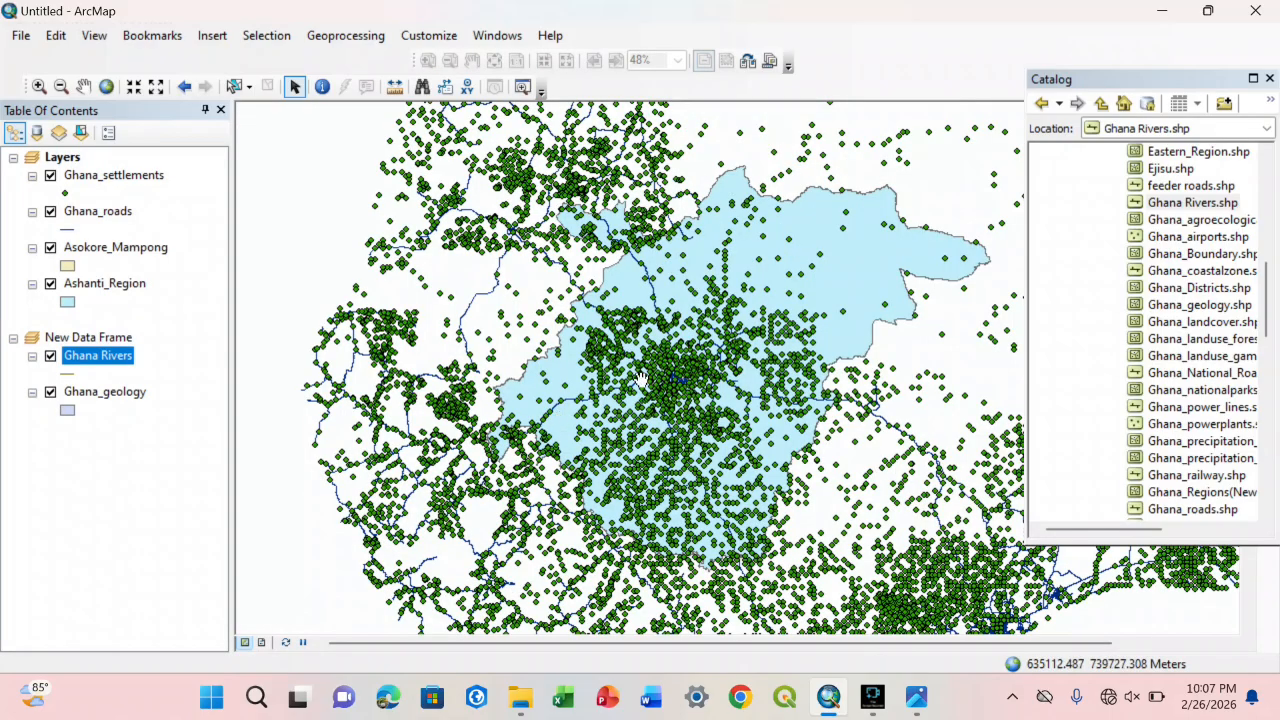
pyautogui.moveTo(680, 375); pyautogui.dragTo(541, 331)
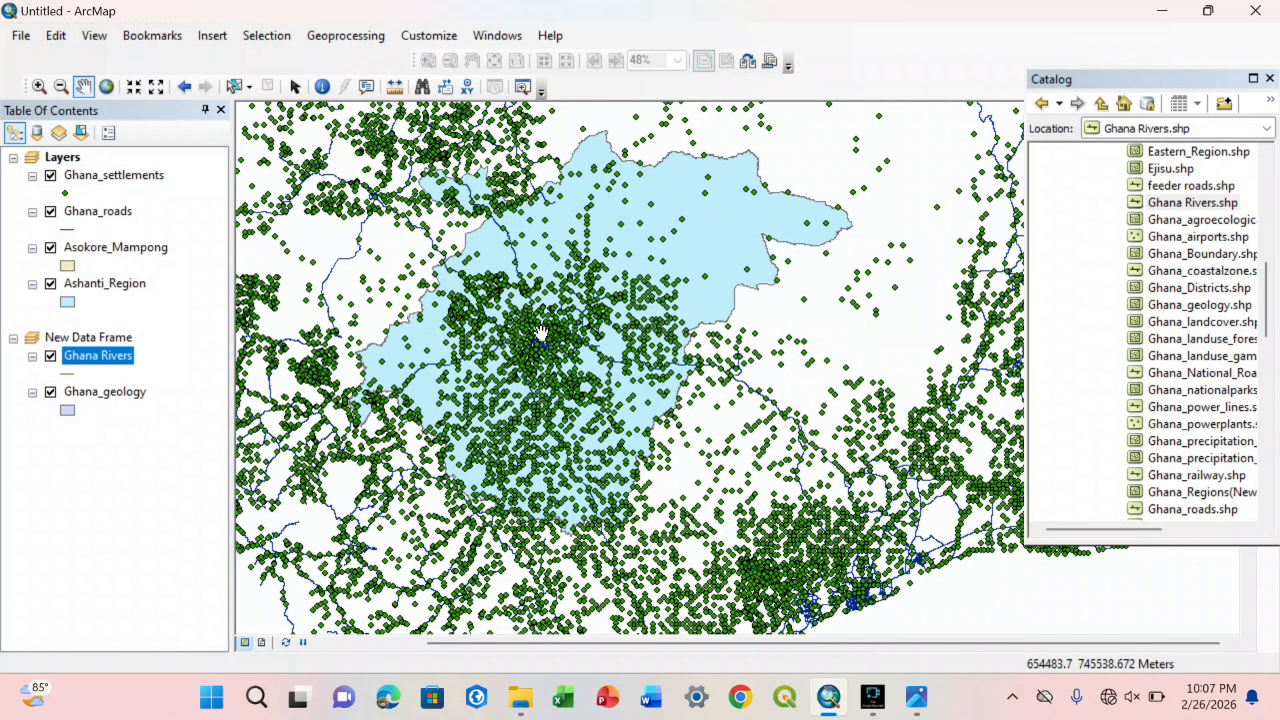
# Step: View the Kintampo North map image once more and return to ArcMap's data view
pyautogui.click(916, 697)
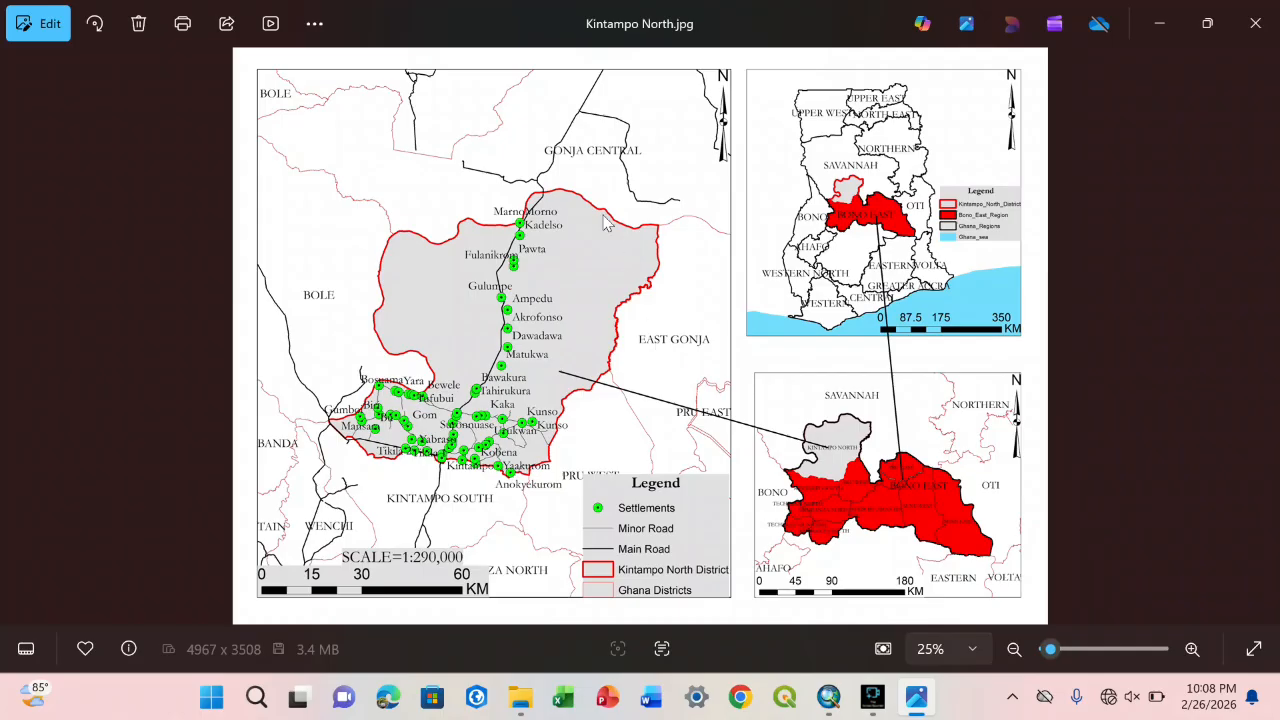
pyautogui.click(828, 697)
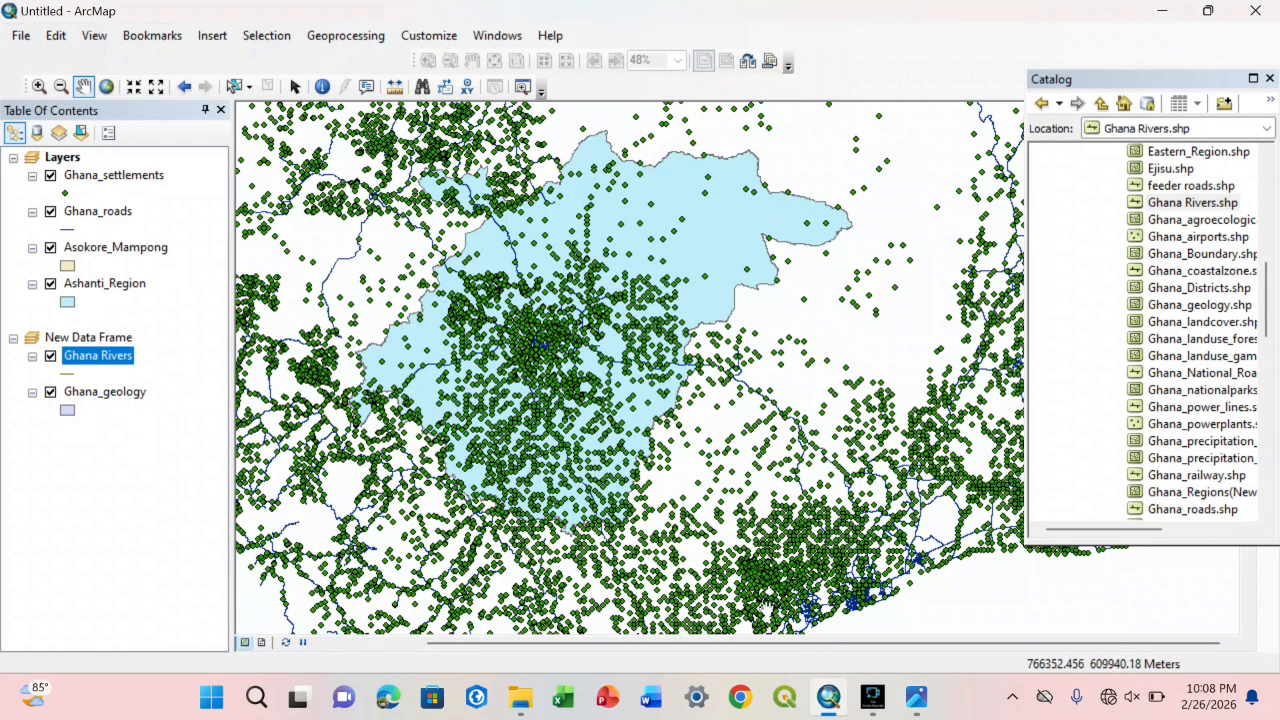
pyautogui.click(719, 552)
pyautogui.click(785, 571)
pyautogui.scroll(-1, 667, 362)
pyautogui.moveTo(655, 352); pyautogui.dragTo(683, 370)
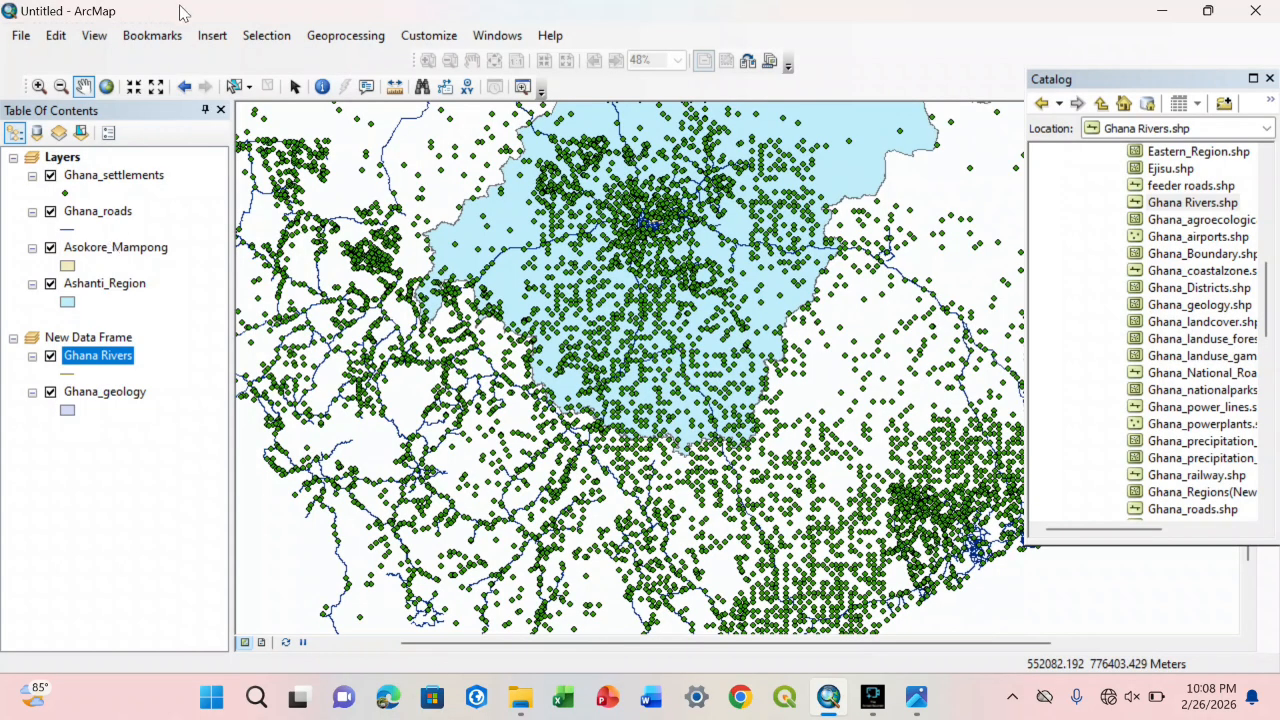
pyautogui.click(212, 35)
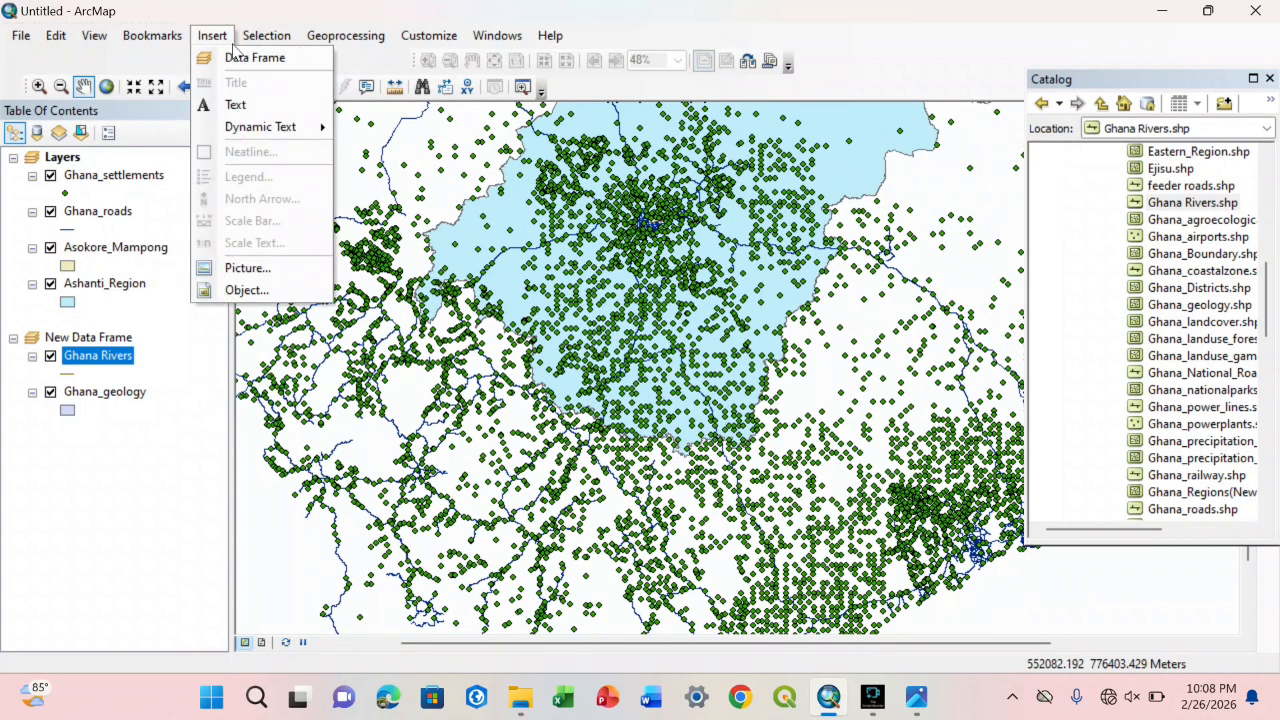
pyautogui.moveTo(694, 257); pyautogui.dragTo(702, 247)
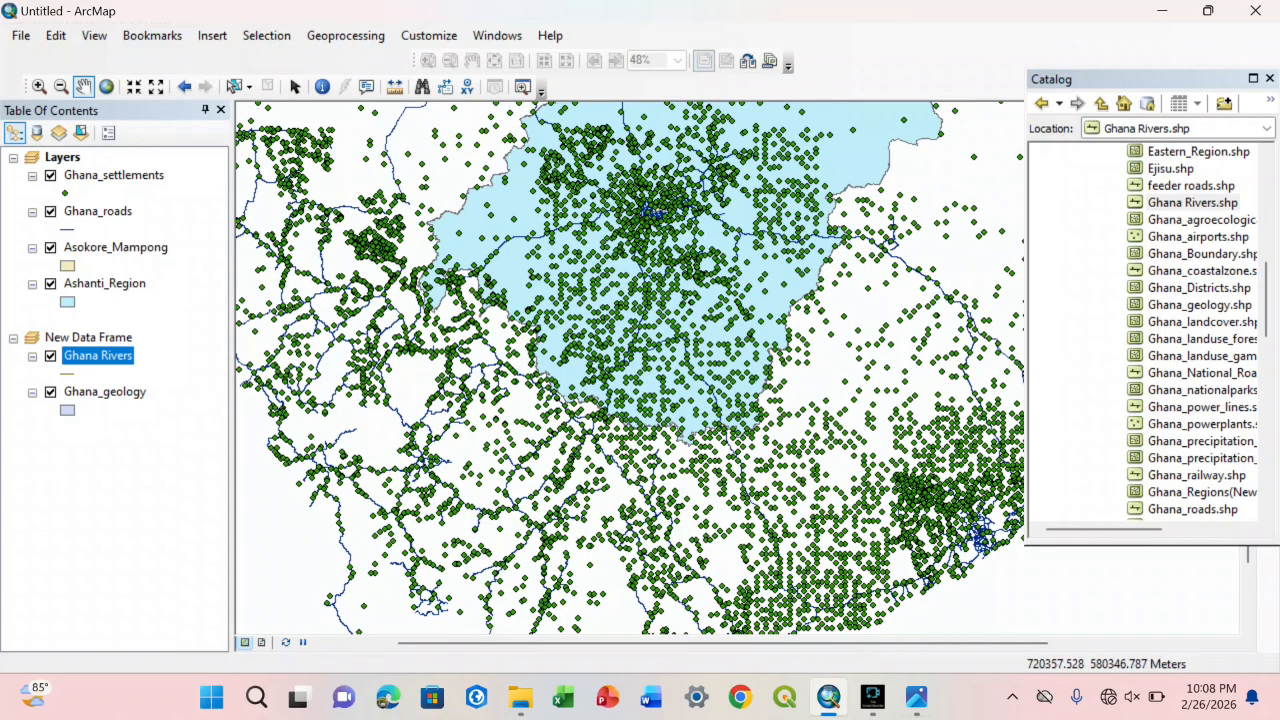
# Step: View the Kintampo North map image again and return to ArcMap
pyautogui.moveTo(916, 697)
pyautogui.click(938, 627)
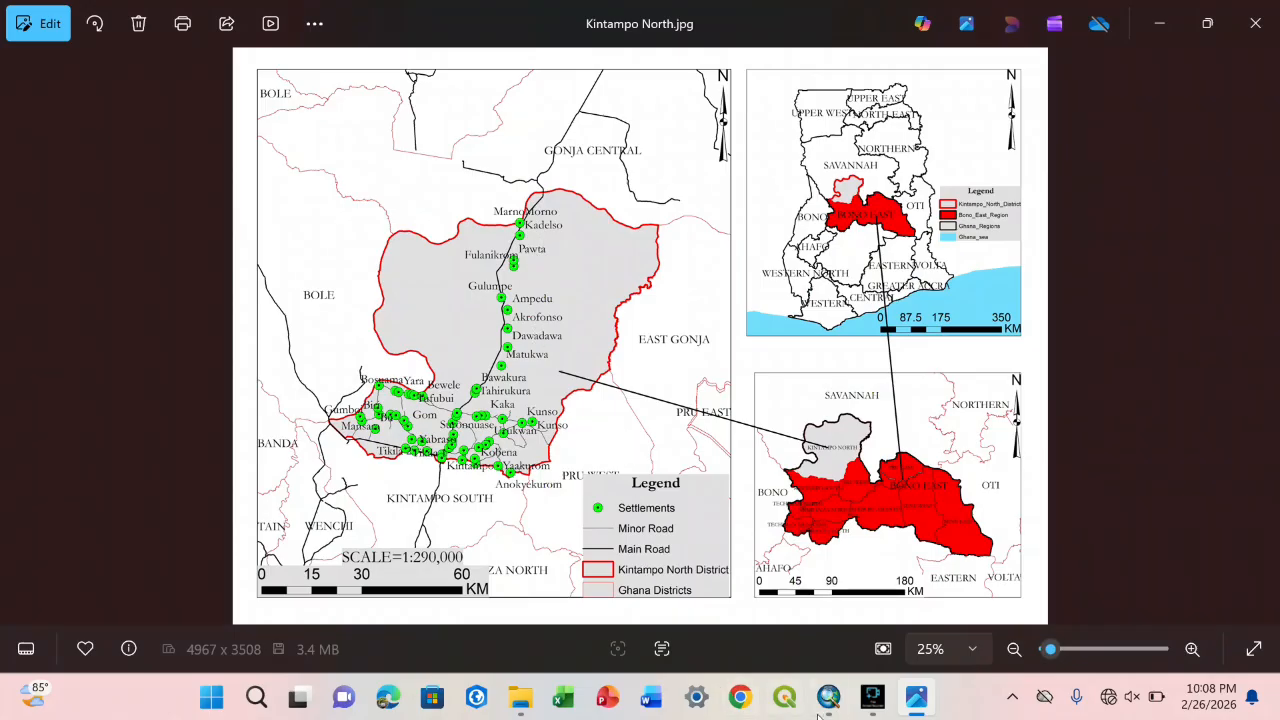
pyautogui.click(828, 699)
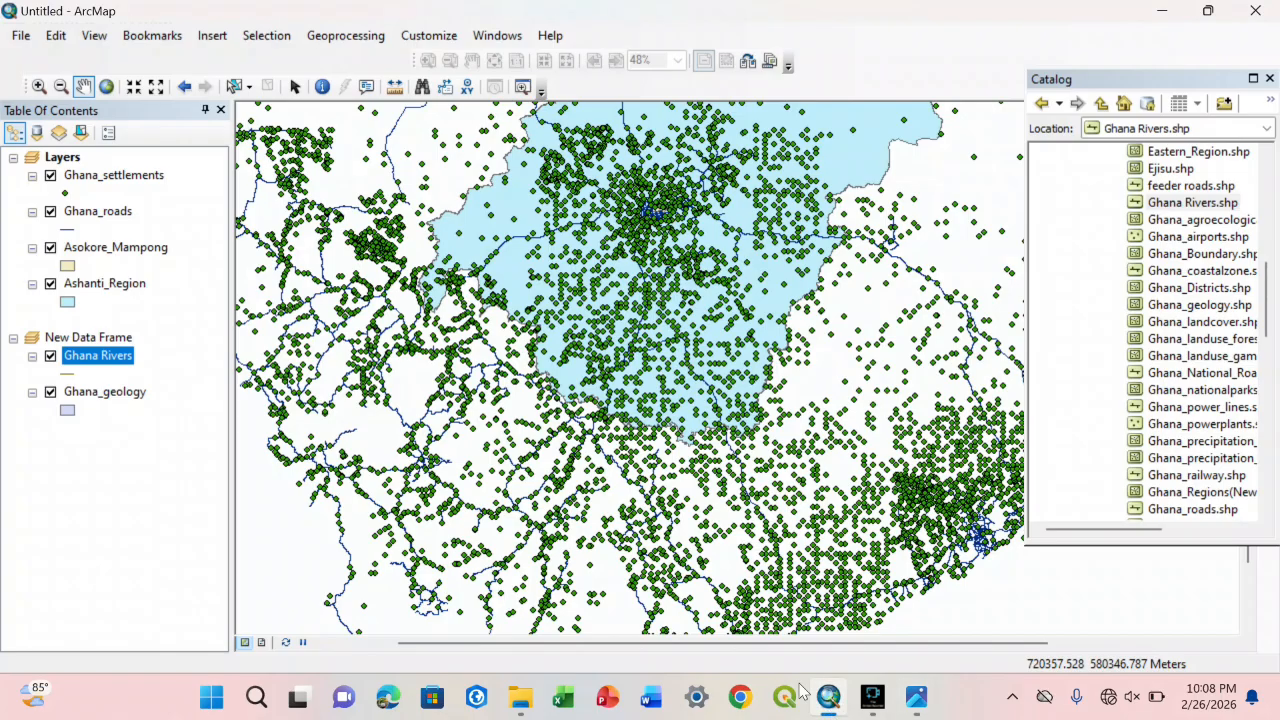
# Step: Open the Ghana_settlements attribute table as a floating window, then look at the settlements on the Kintampo North image and return to ArcMap
pyautogui.rightClick(124, 366)
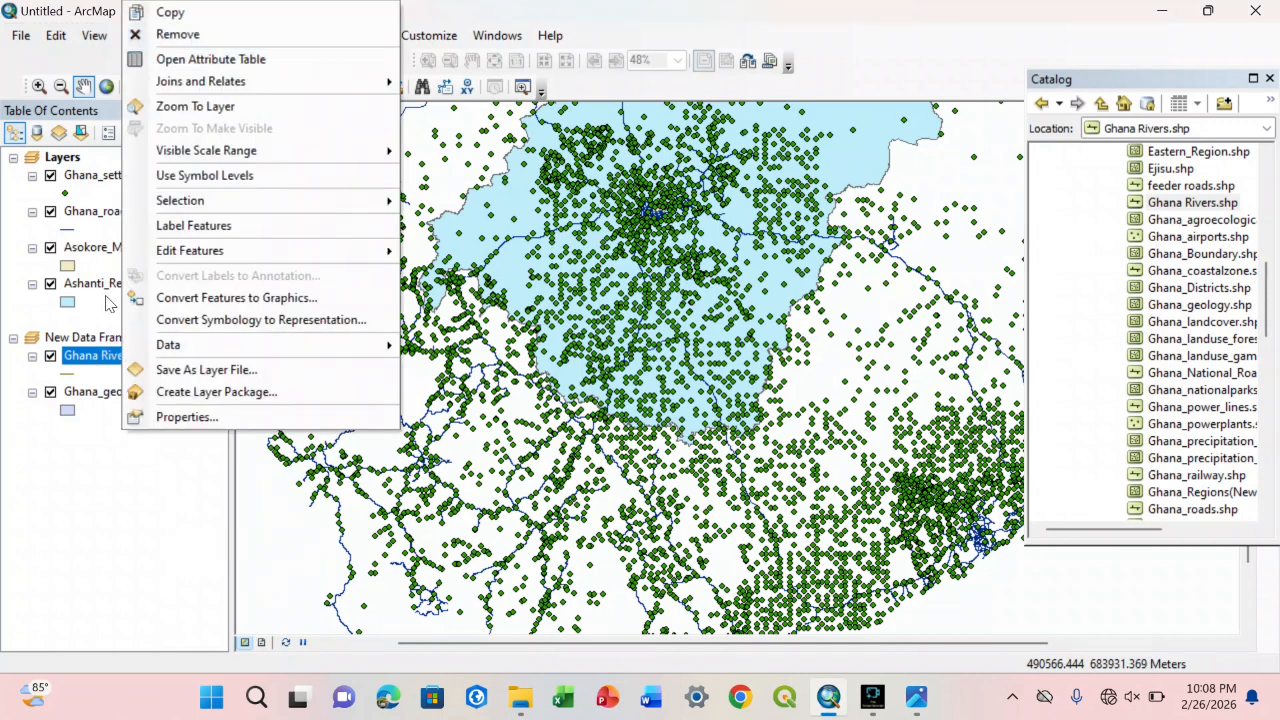
pyautogui.click(90, 177)
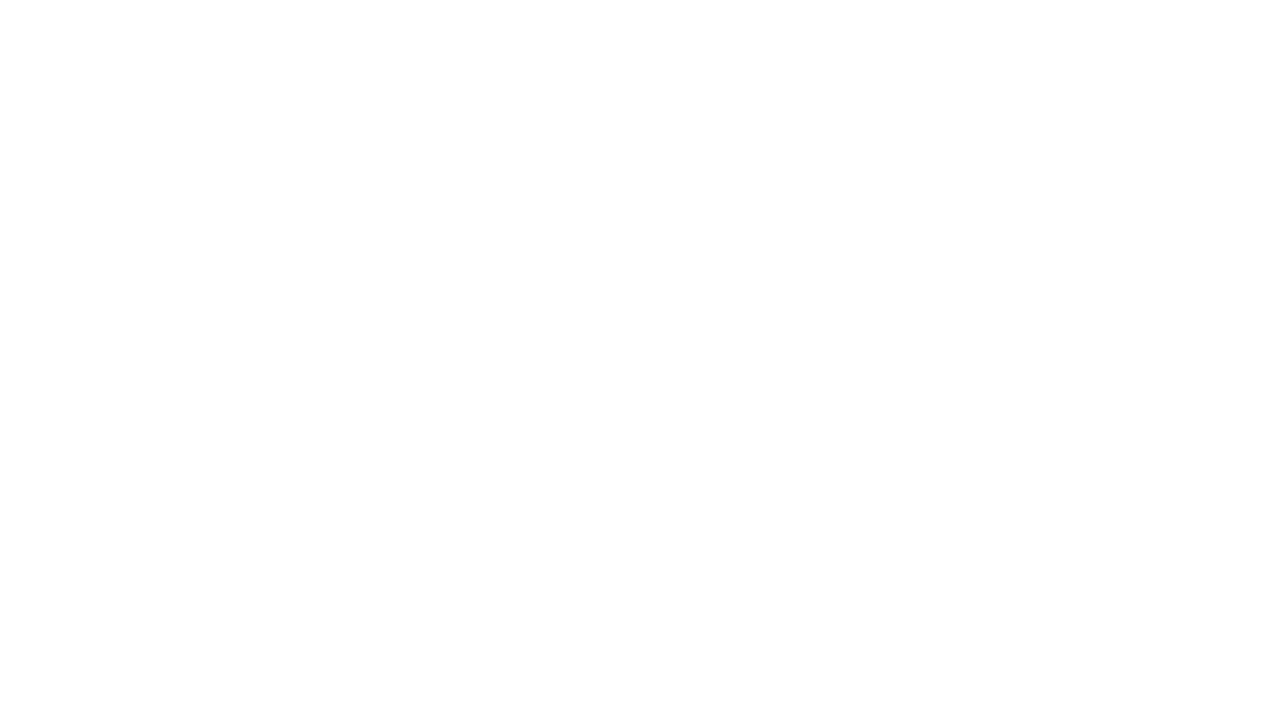
pyautogui.rightClick(90, 179)
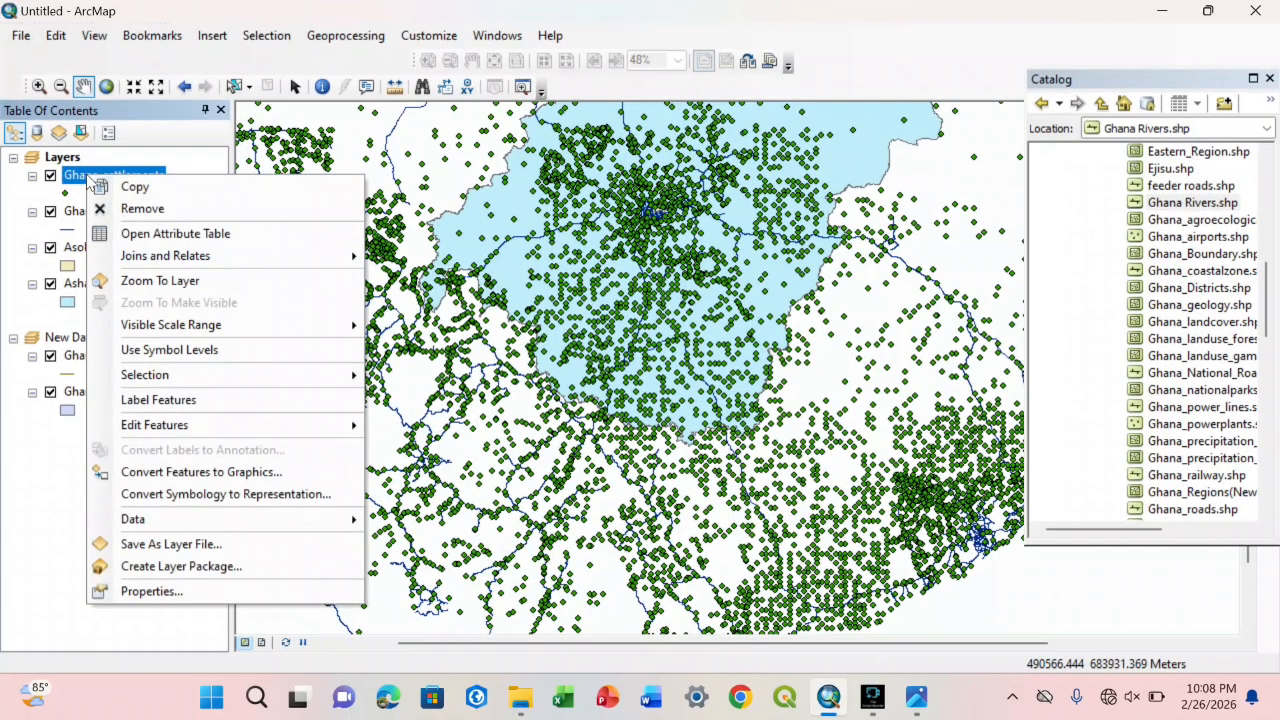
pyautogui.click(146, 233)
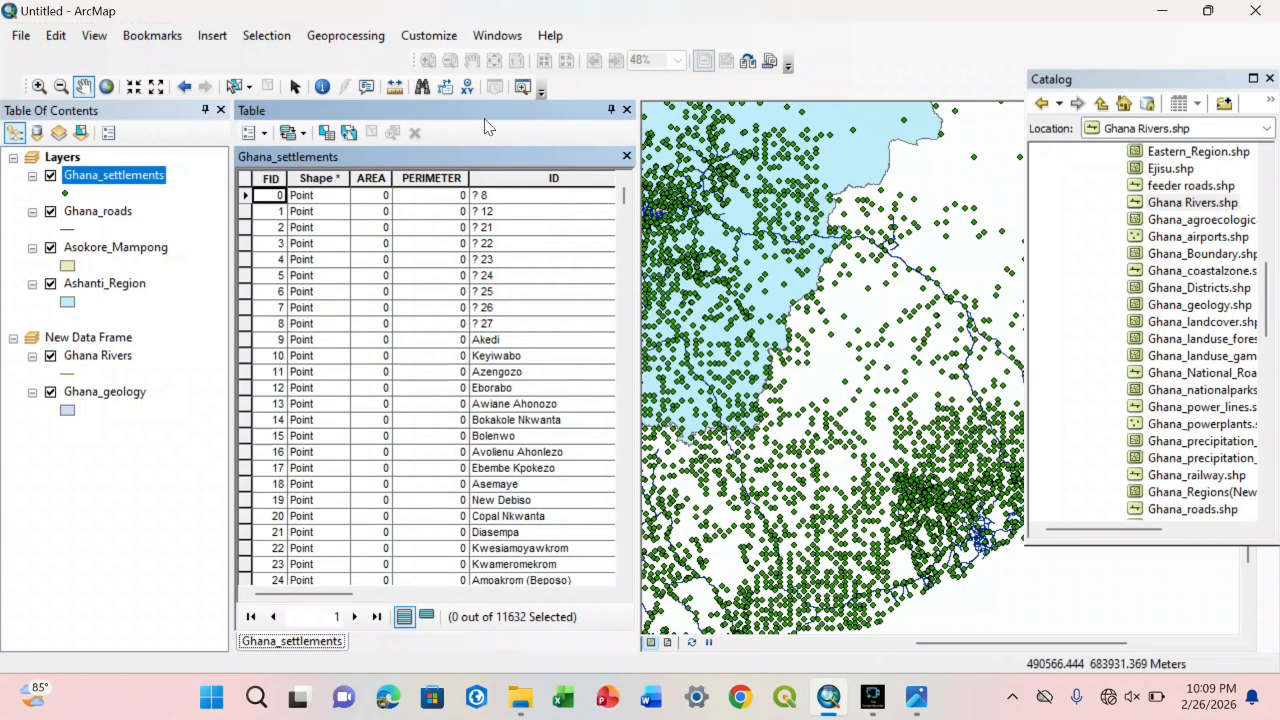
pyautogui.doubleClick(486, 115)
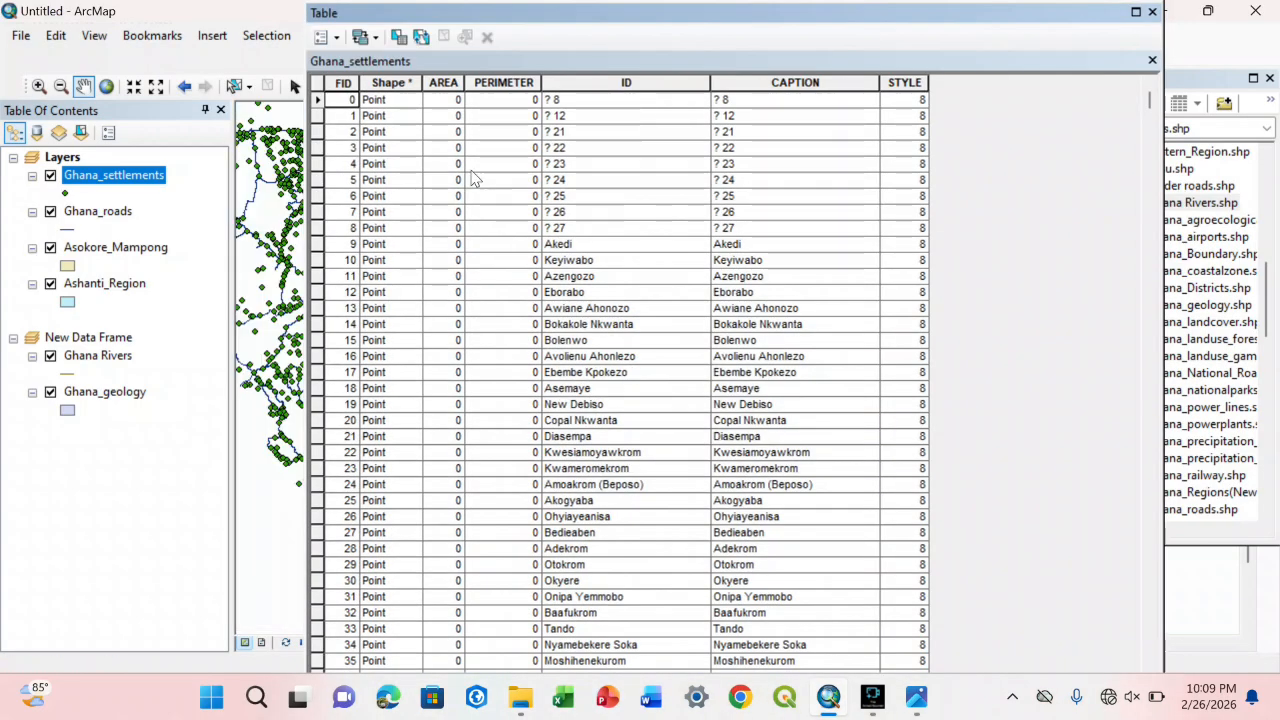
pyautogui.doubleClick(668, 22)
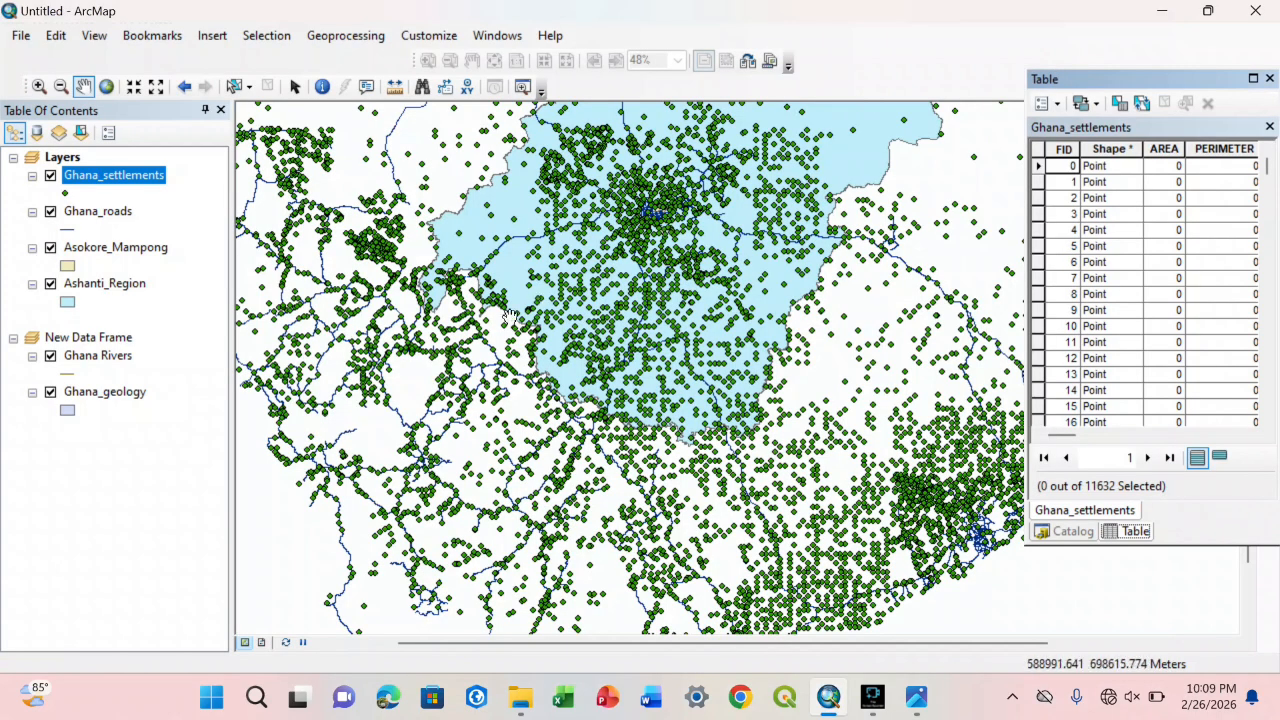
pyautogui.click(916, 697)
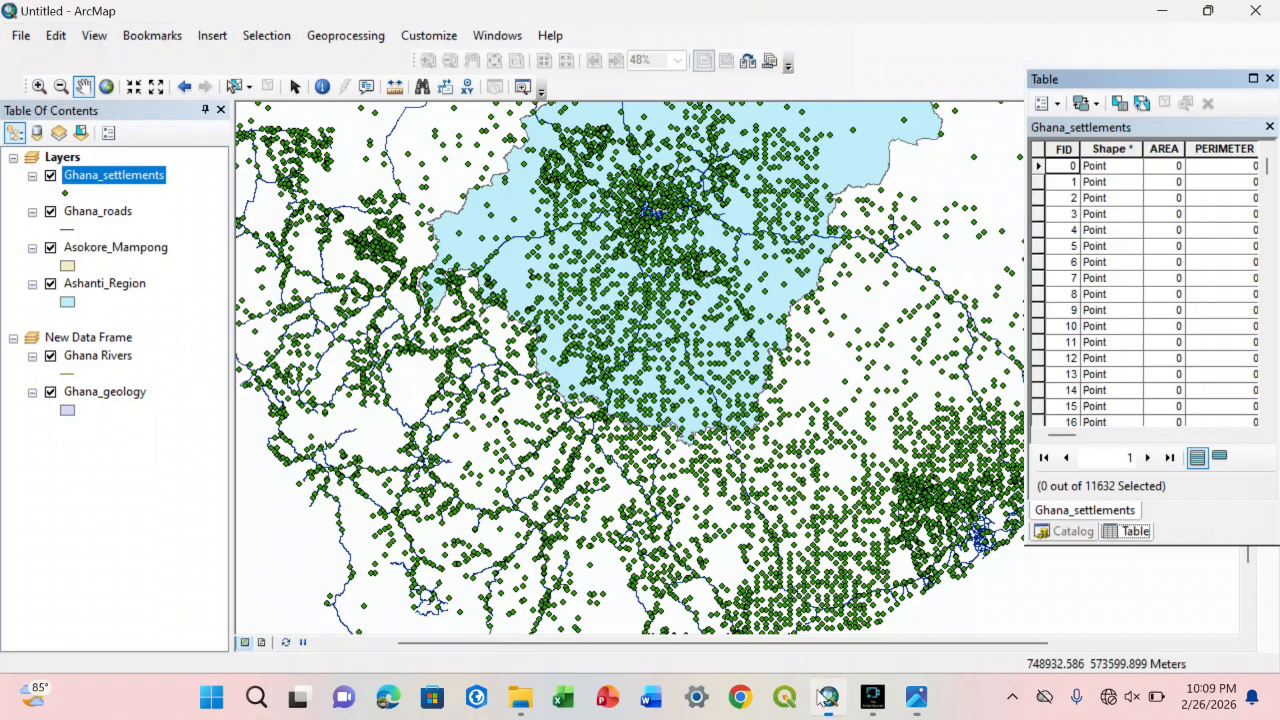
pyautogui.click(828, 697)
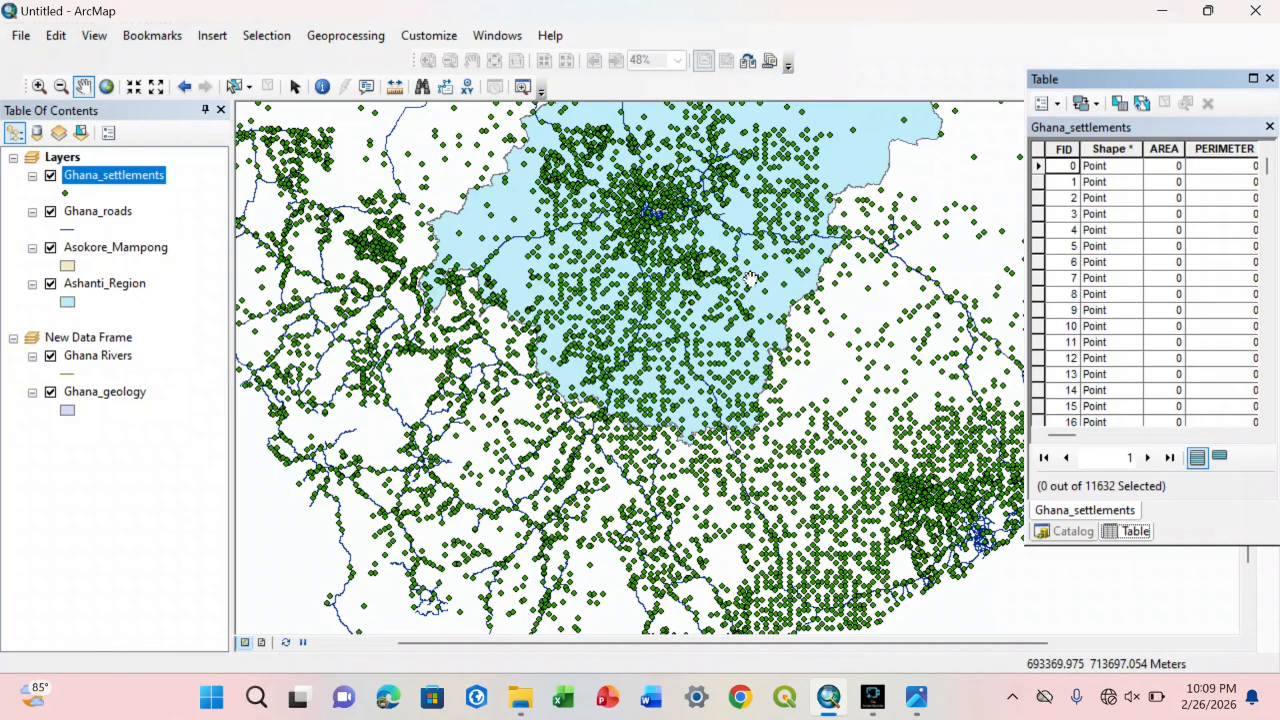
# Step: Widen the Ghana_settlements table to show all its columns and zoom the map to the Akedi record
pyautogui.moveTo(1194, 74); pyautogui.dragTo(1021, 80)
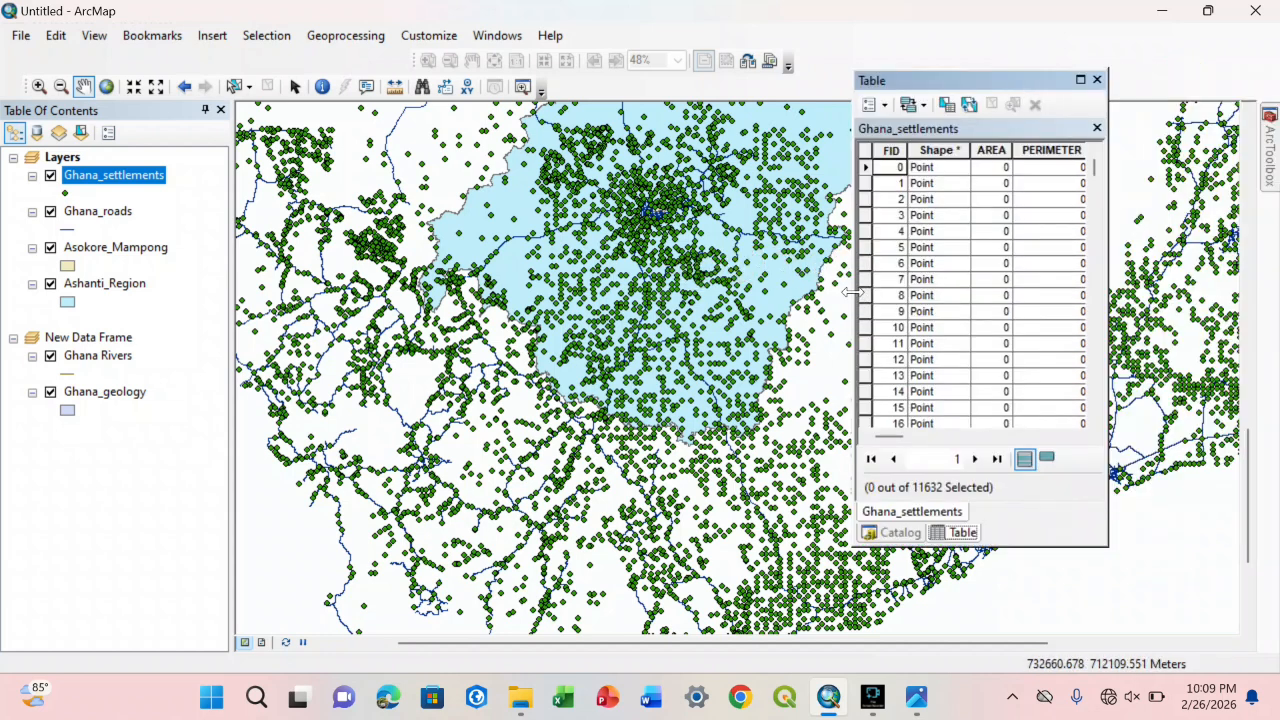
pyautogui.moveTo(848, 292); pyautogui.dragTo(445, 330)
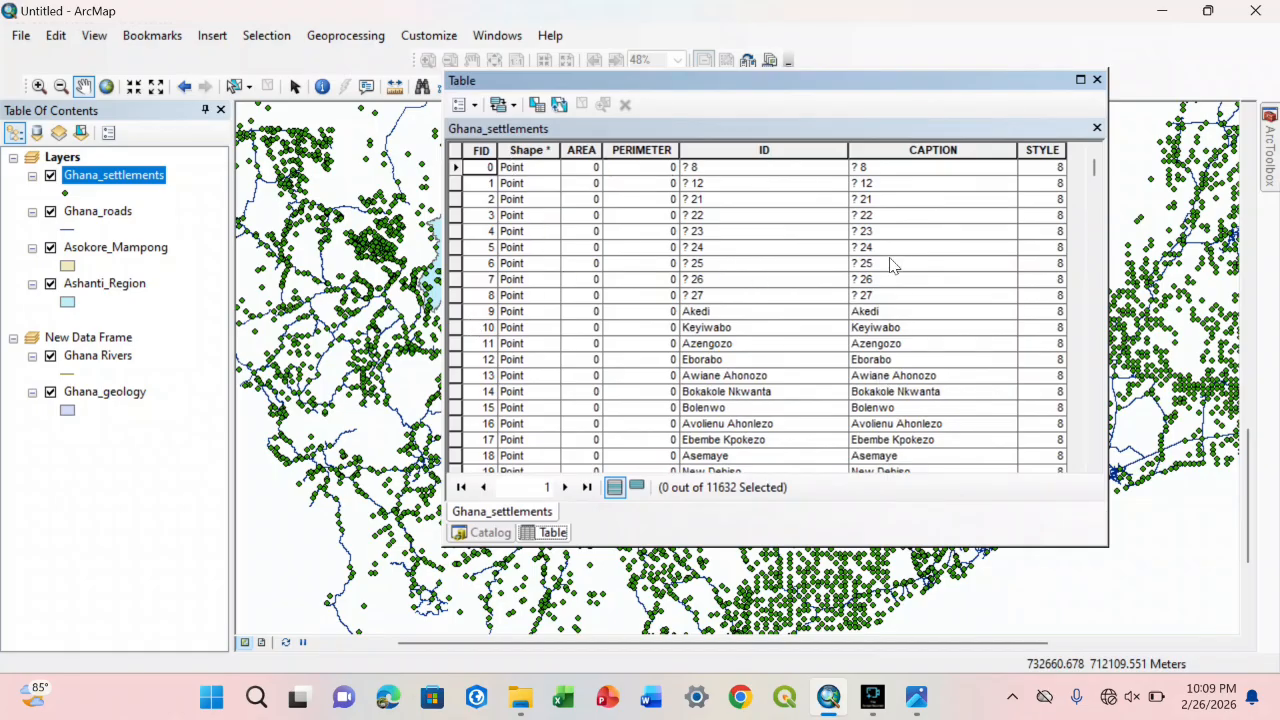
pyautogui.click(887, 312)
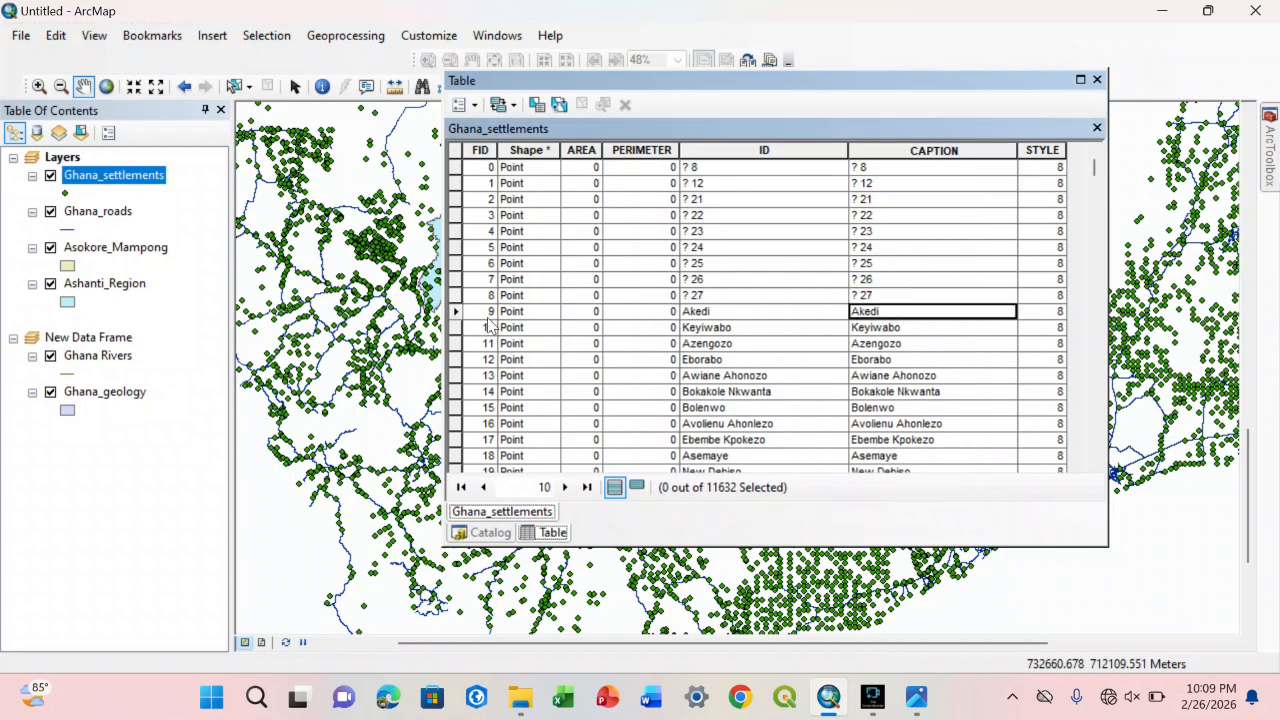
pyautogui.click(456, 312)
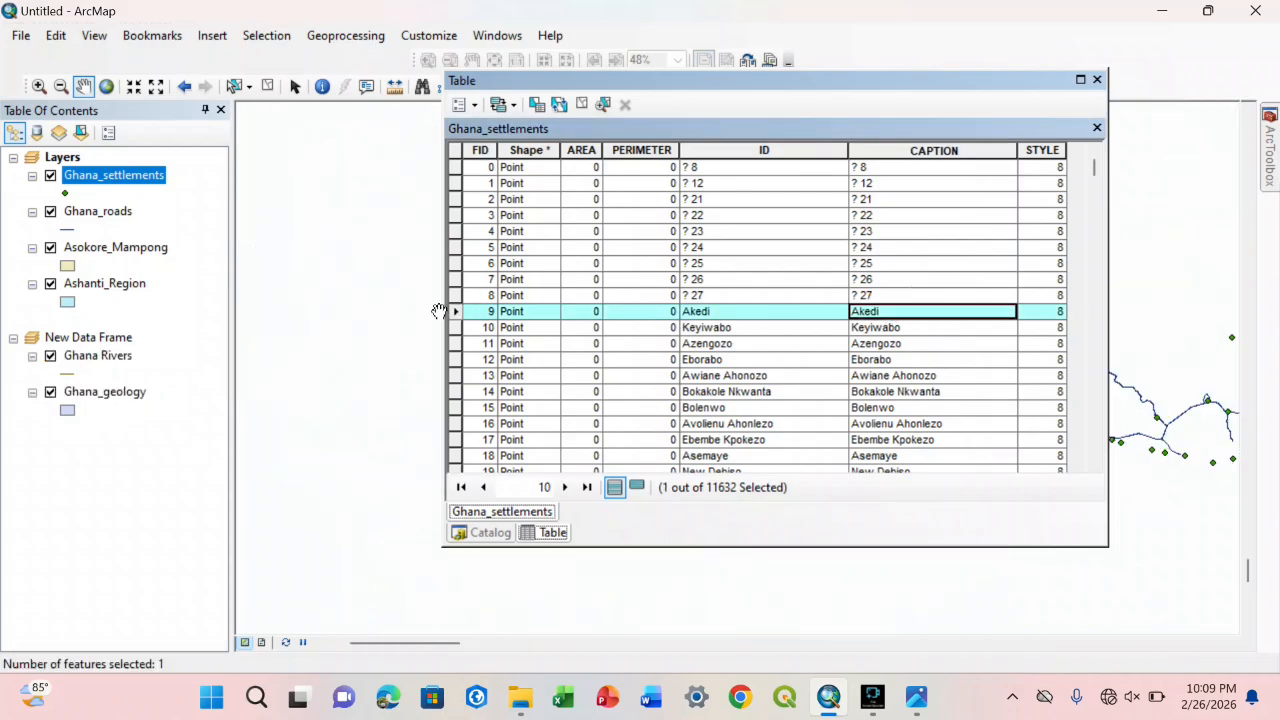
pyautogui.moveTo(785, 95); pyautogui.dragTo(283, 106)
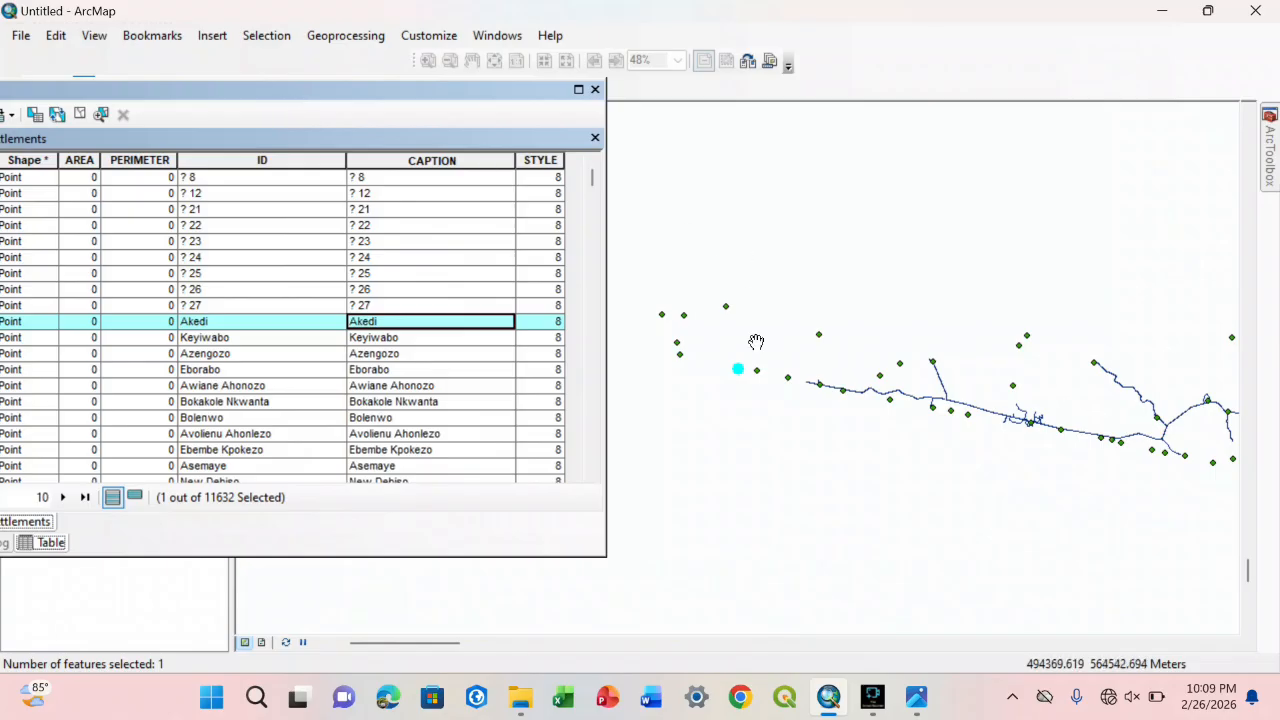
pyautogui.moveTo(745, 359); pyautogui.dragTo(766, 346)
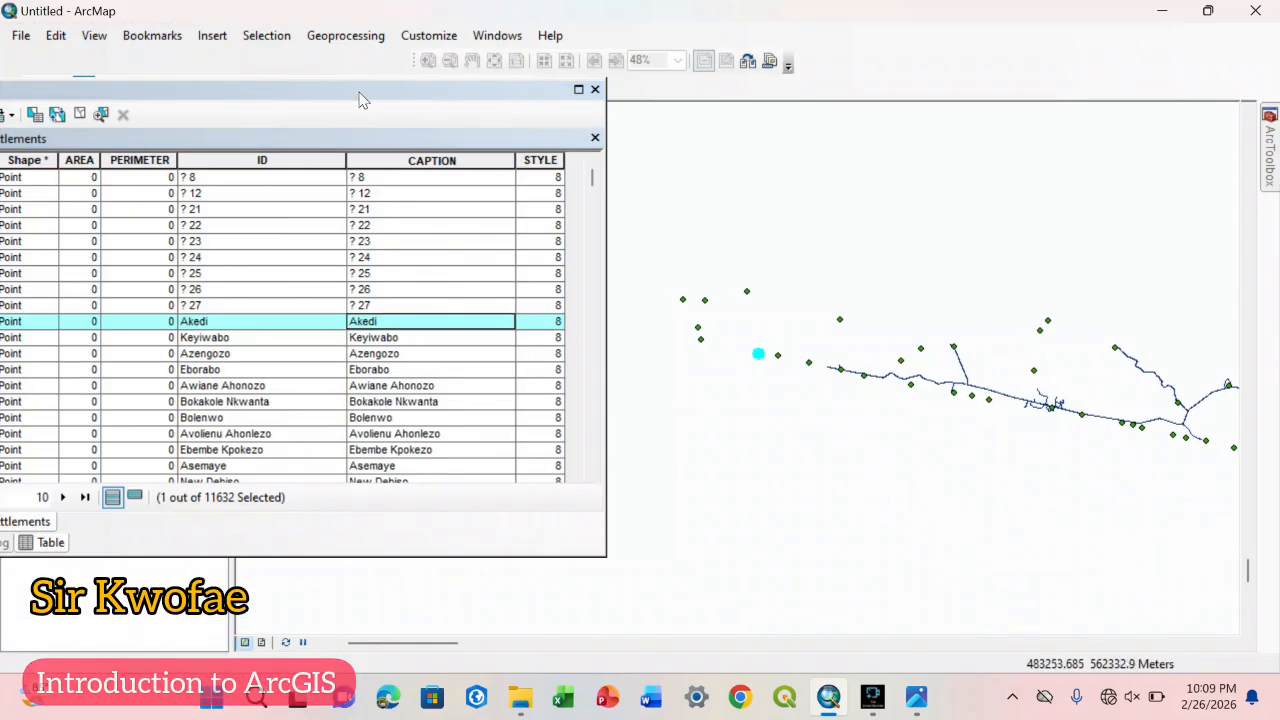
# Step: Zoom the map to the Bokakole Nkwanta record from the Ghana_settlements table and close the table
pyautogui.moveTo(360, 92); pyautogui.dragTo(524, 63)
pyautogui.doubleClick(118, 371)
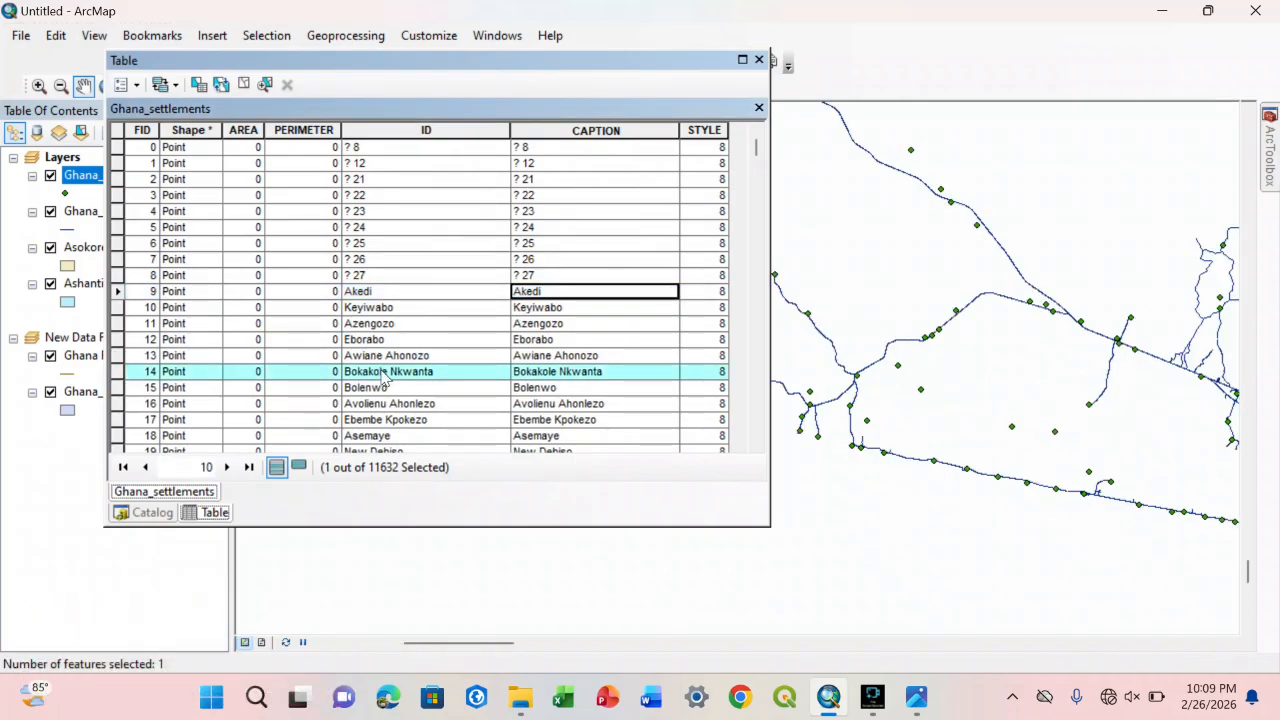
pyautogui.moveTo(603, 74); pyautogui.dragTo(449, 86)
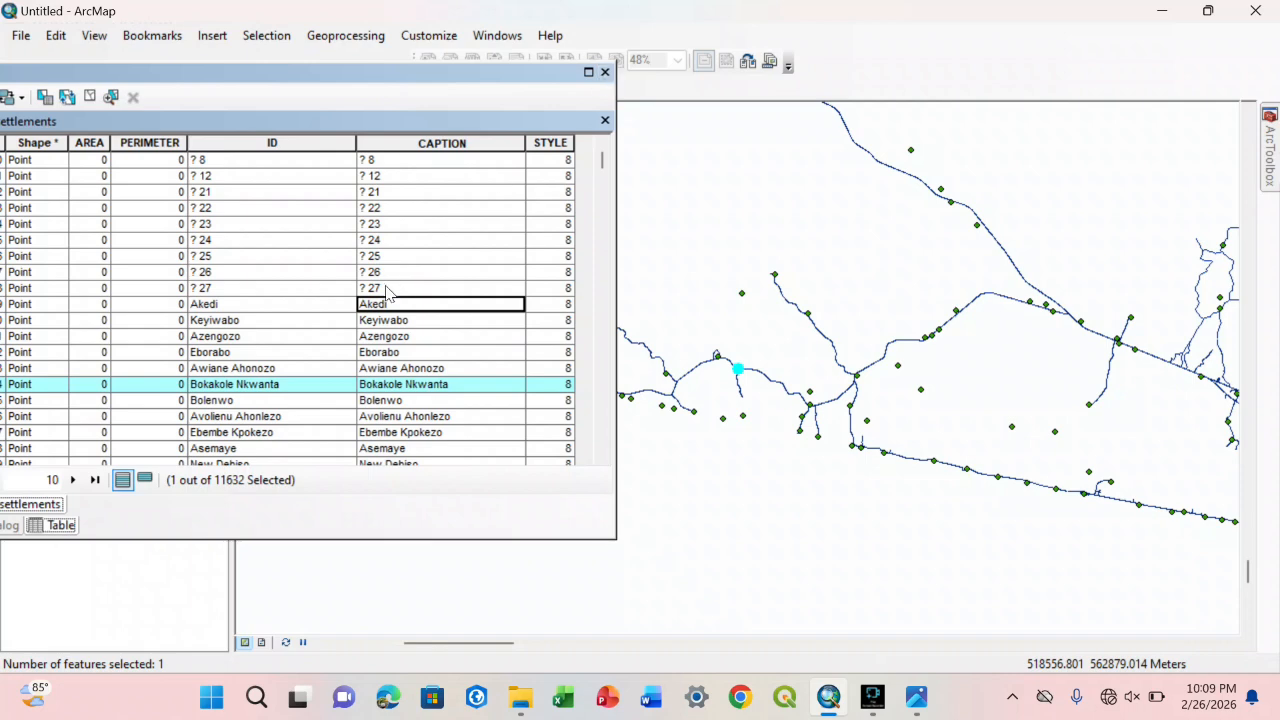
pyautogui.click(605, 73)
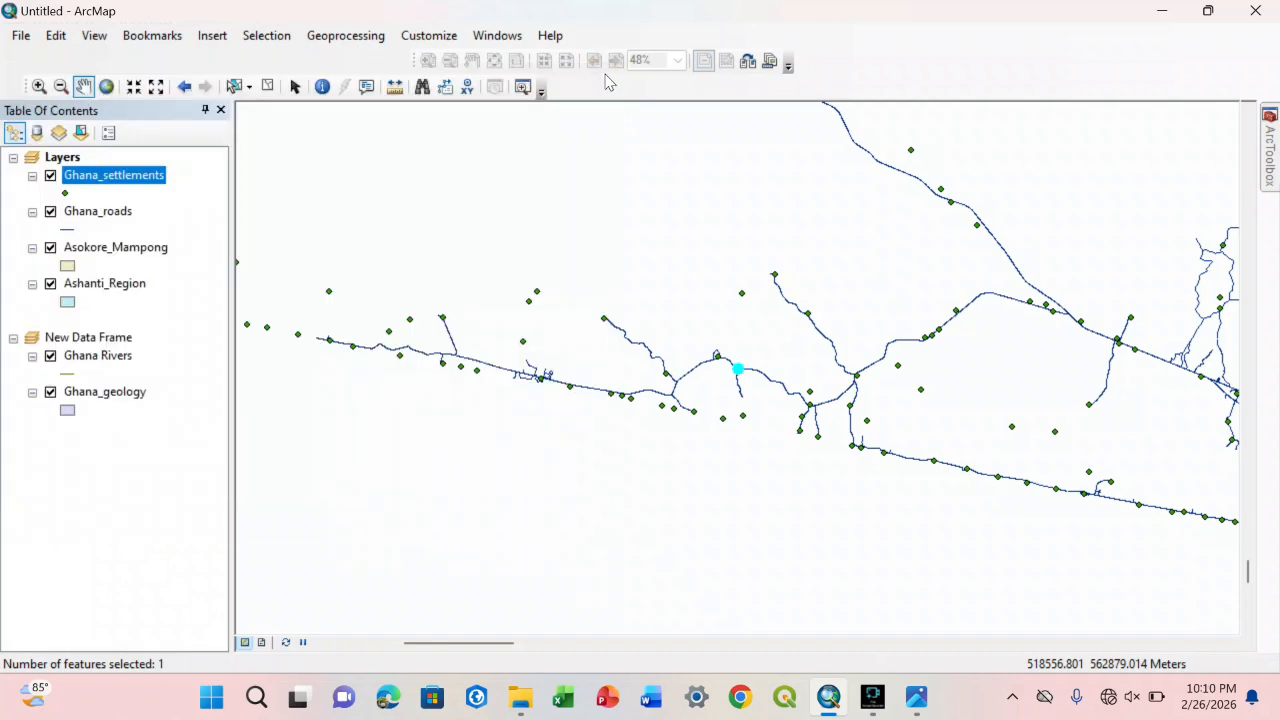
# Step: Turn on feature labels for the Ghana_settlements layer and compare the labelled settlements with the Kintampo North image
pyautogui.rightClick(125, 180)
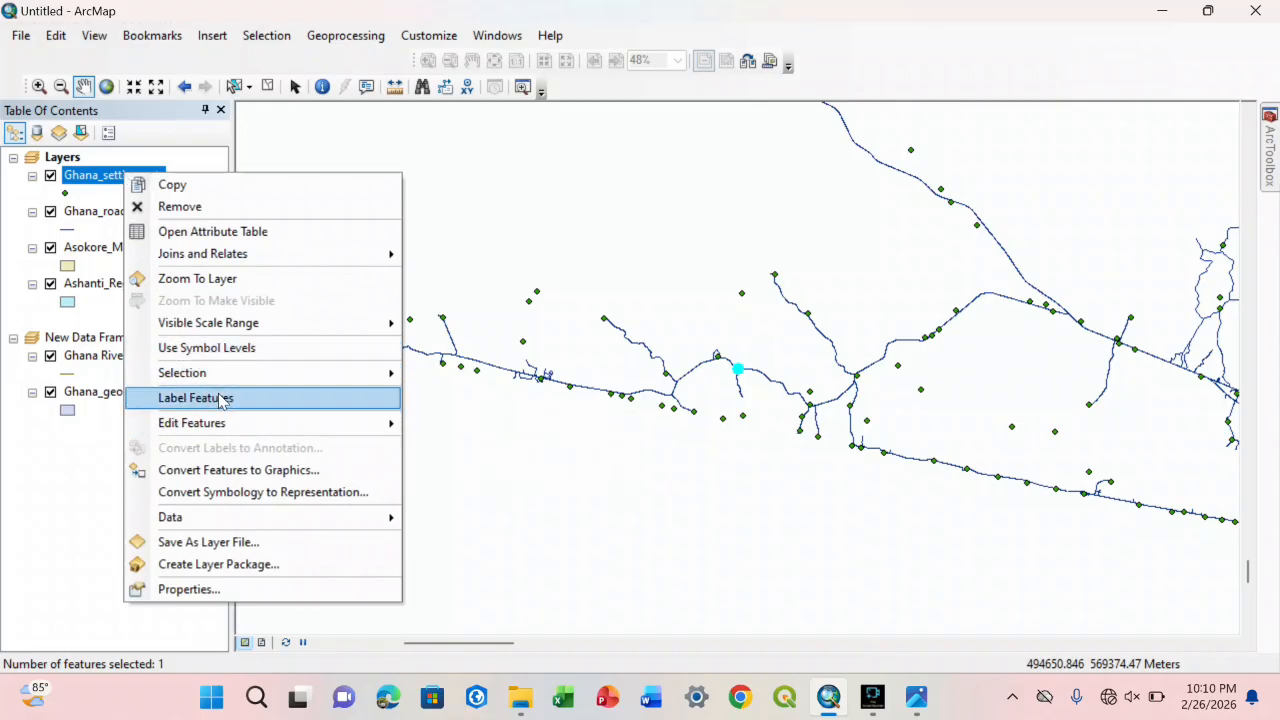
pyautogui.click(220, 398)
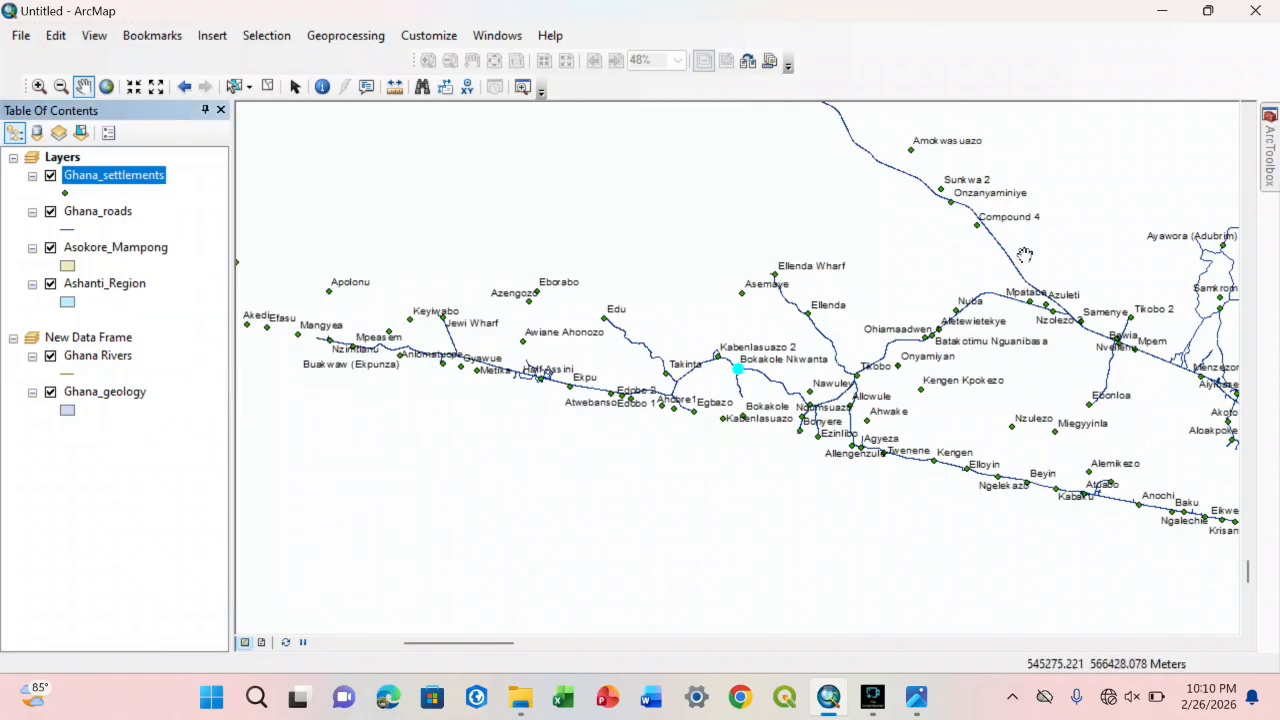
pyautogui.moveTo(1025, 255); pyautogui.dragTo(621, 267)
pyautogui.moveTo(801, 303); pyautogui.dragTo(521, 178)
pyautogui.moveTo(825, 331); pyautogui.dragTo(259, 348)
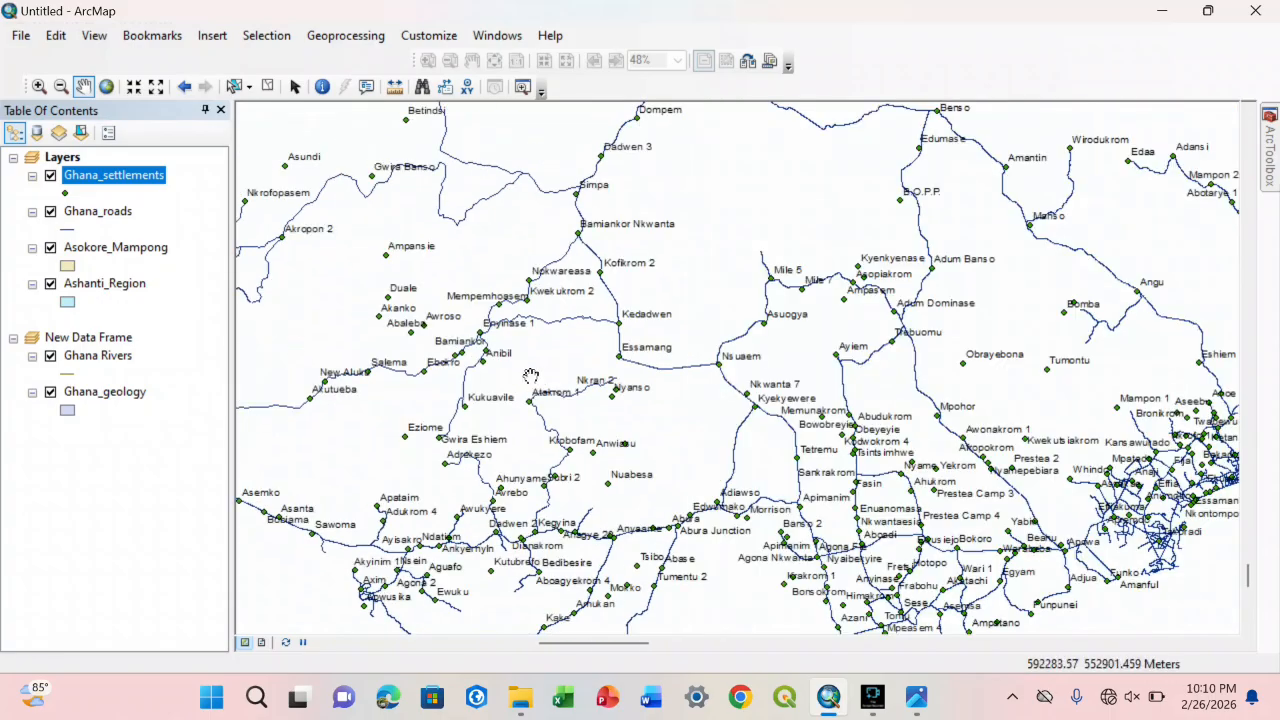
pyautogui.moveTo(530, 376); pyautogui.dragTo(472, 257)
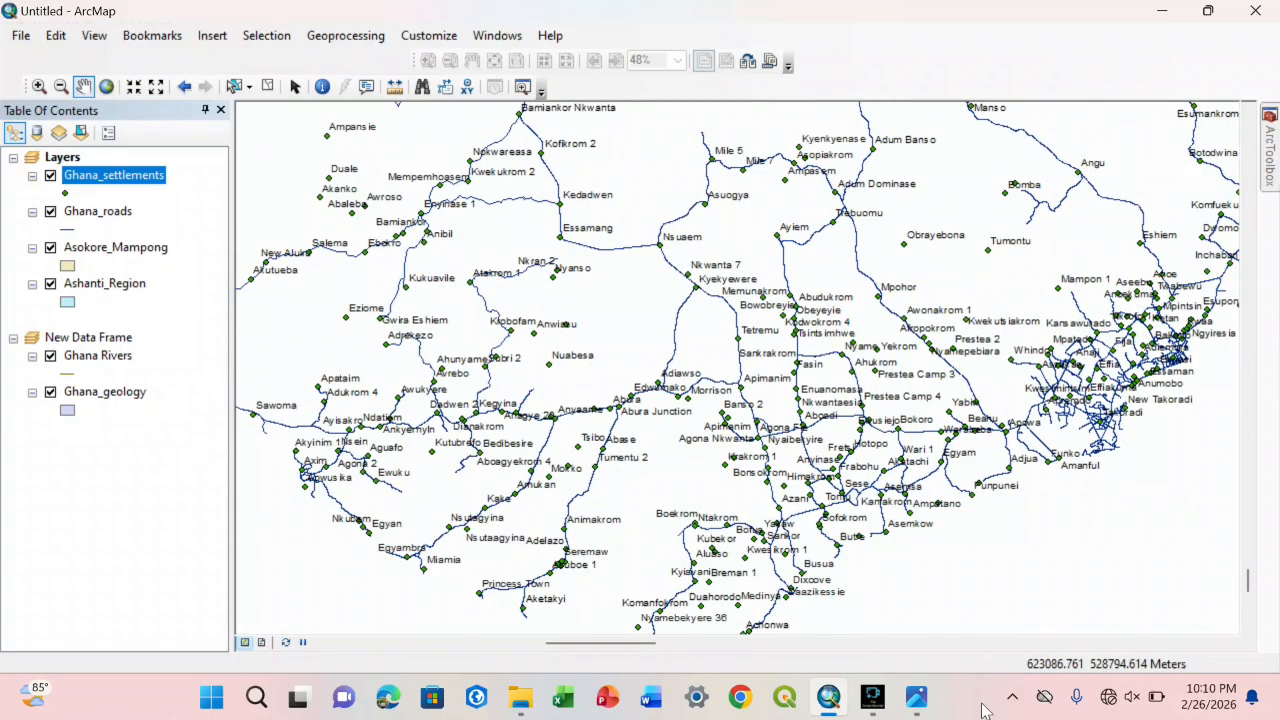
pyautogui.click(916, 697)
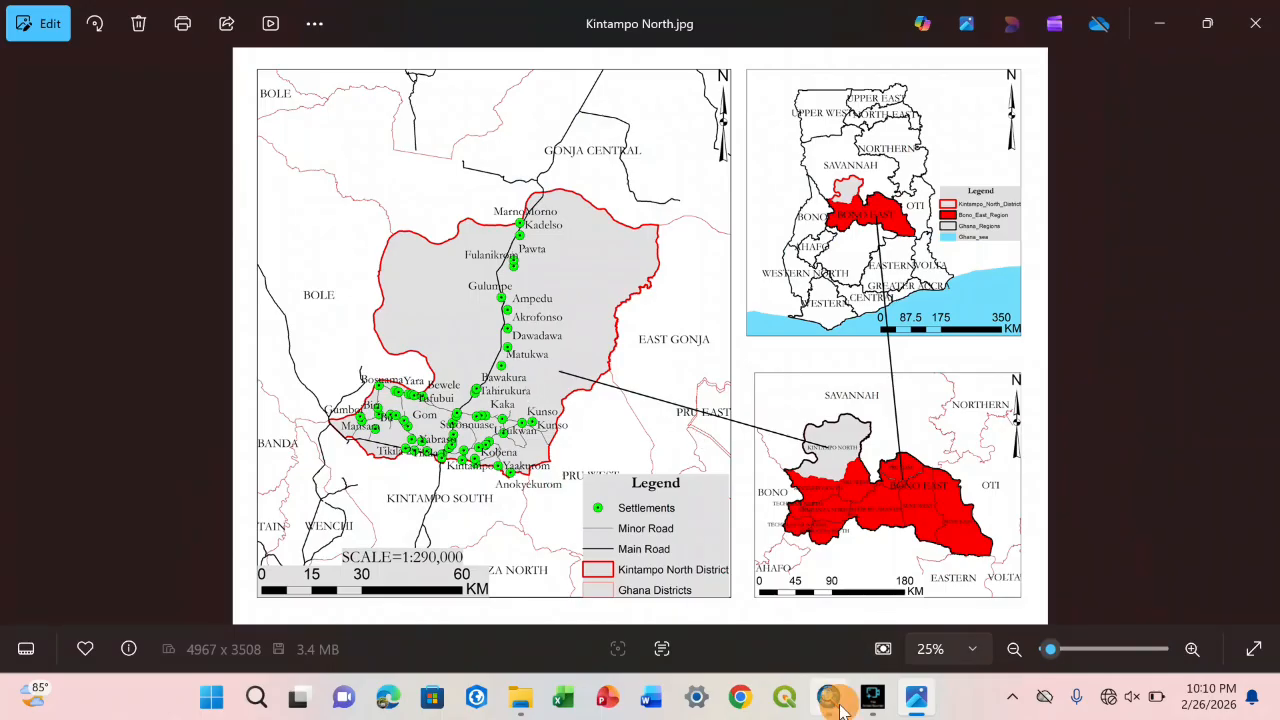
pyautogui.click(828, 697)
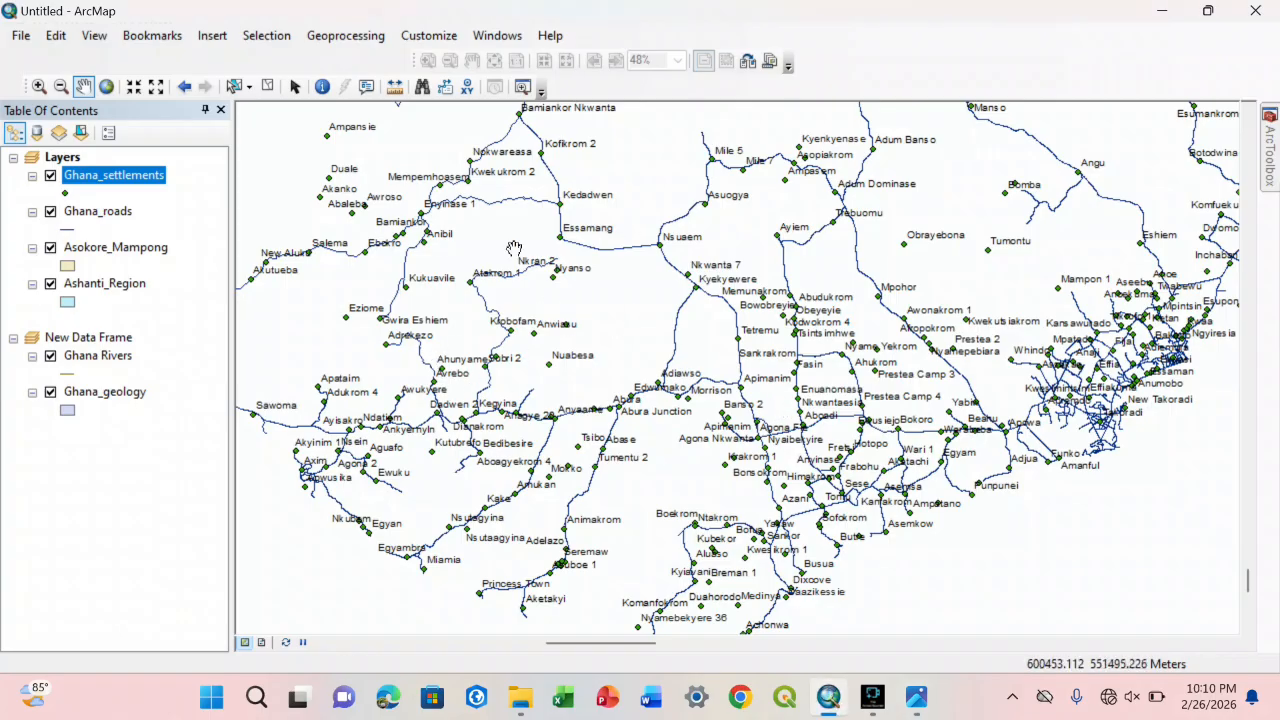
# Step: Set the Ghana_settlements label text size to 16 in the layer properties, keeping ID as label field and Arial as font
pyautogui.rightClick(157, 182)
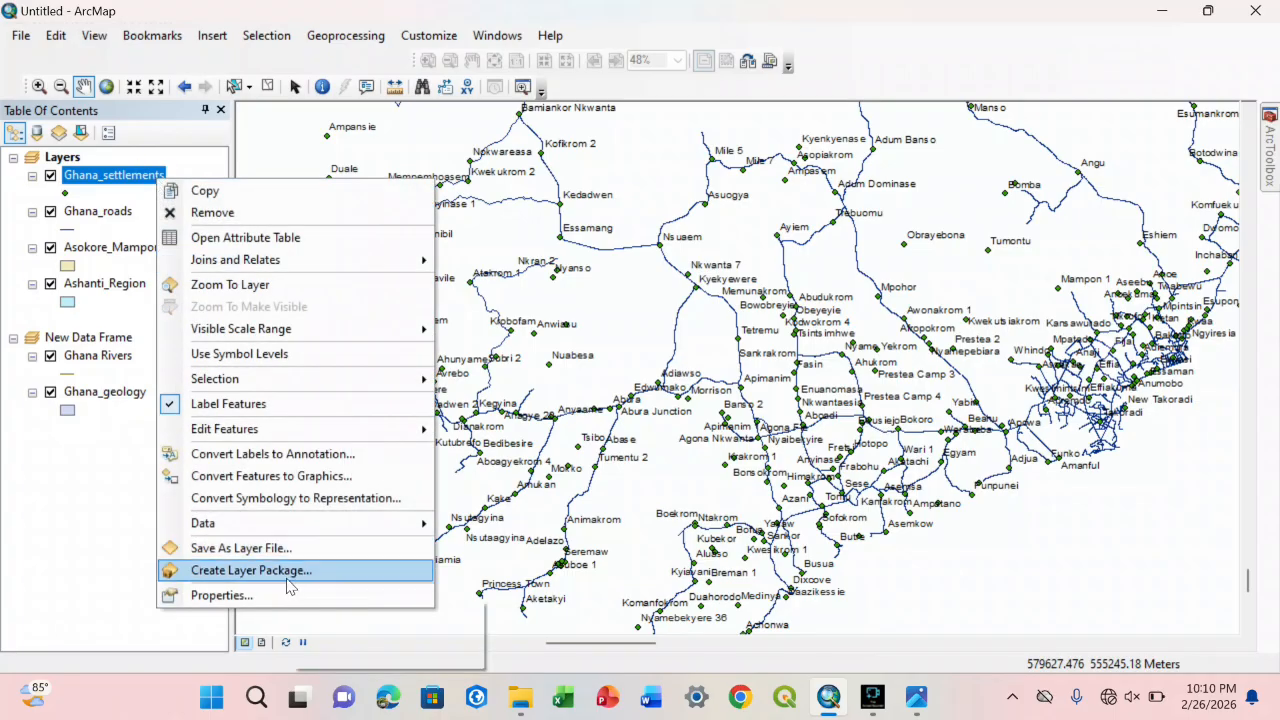
pyautogui.click(222, 595)
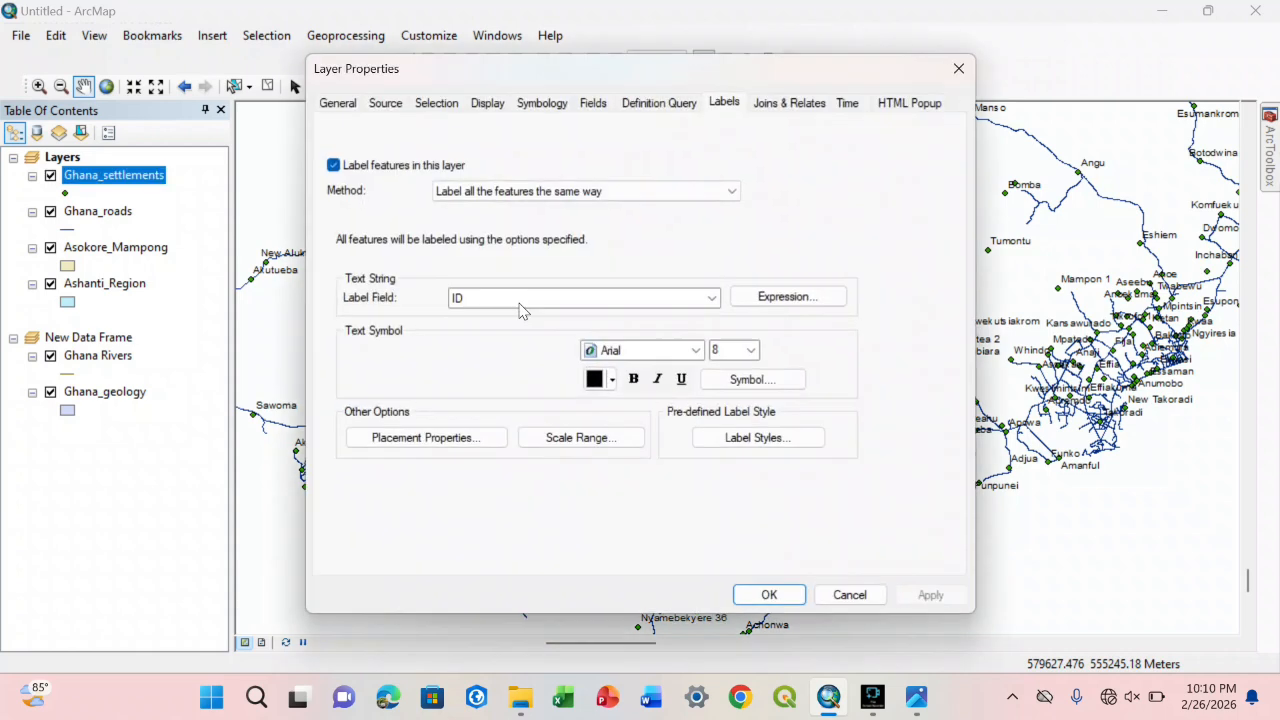
pyautogui.click(580, 300)
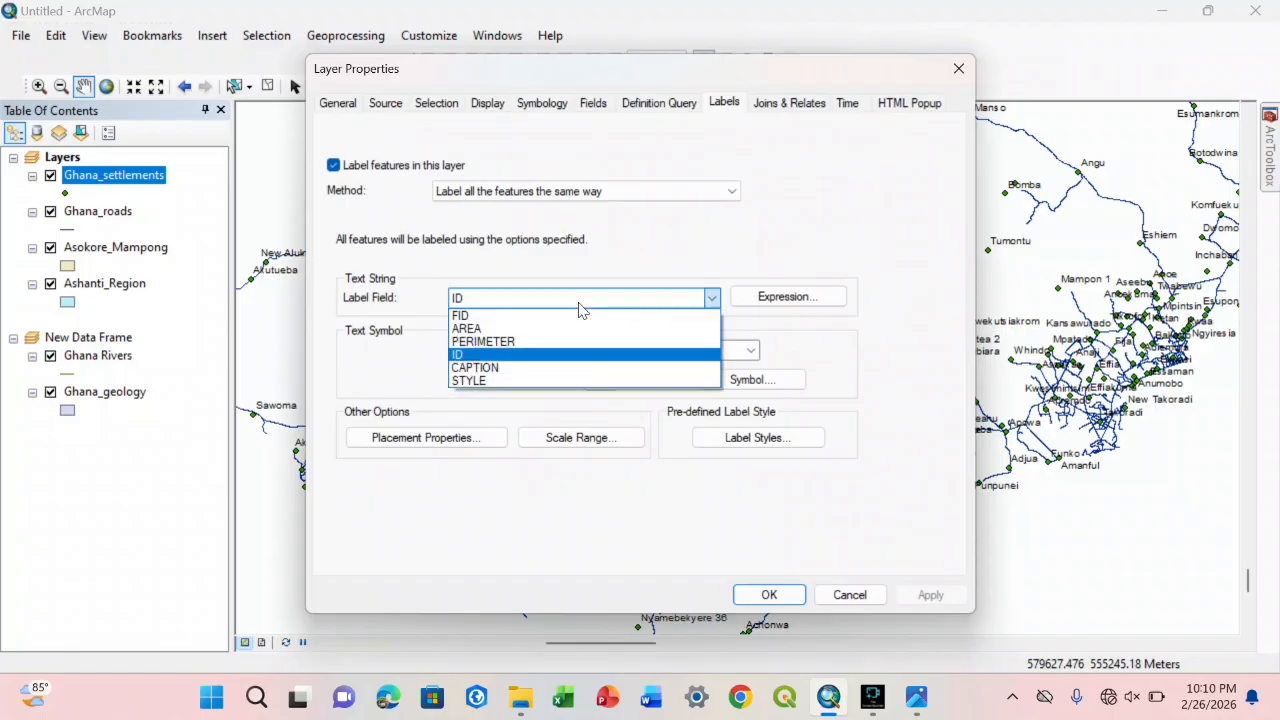
pyautogui.click(584, 300)
pyautogui.click(696, 351)
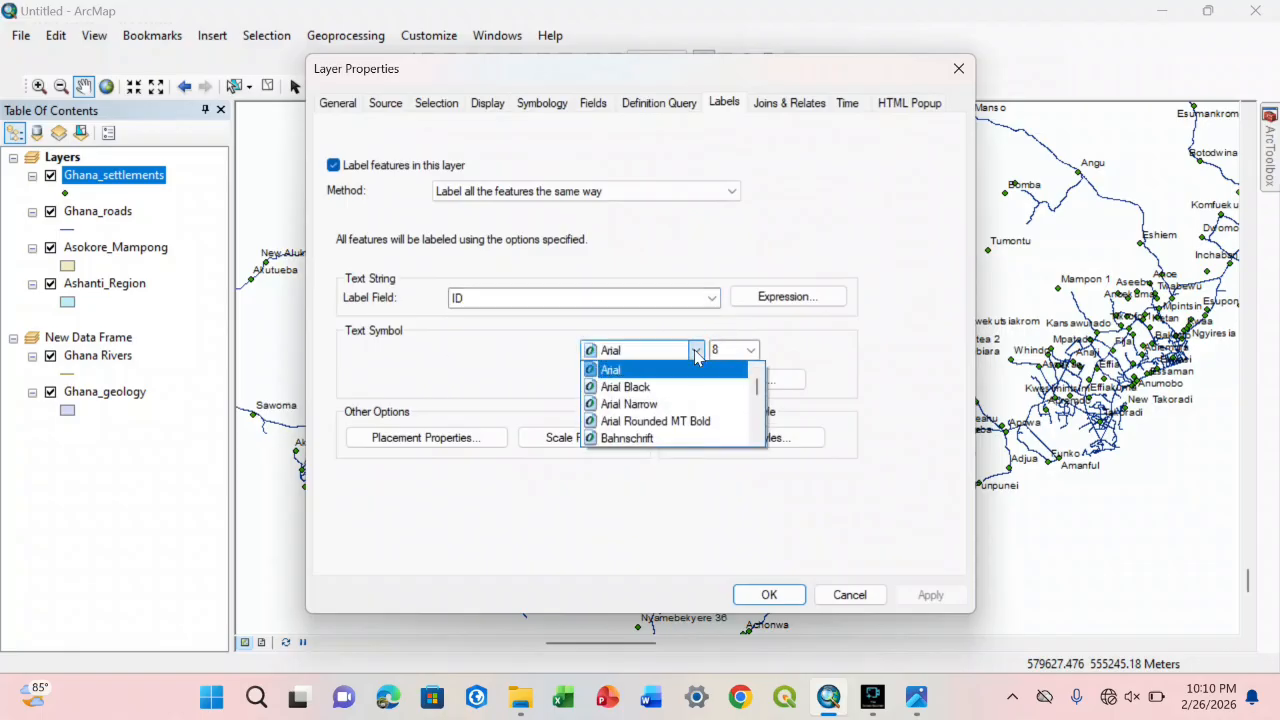
pyautogui.click(745, 350)
pyautogui.click(748, 349)
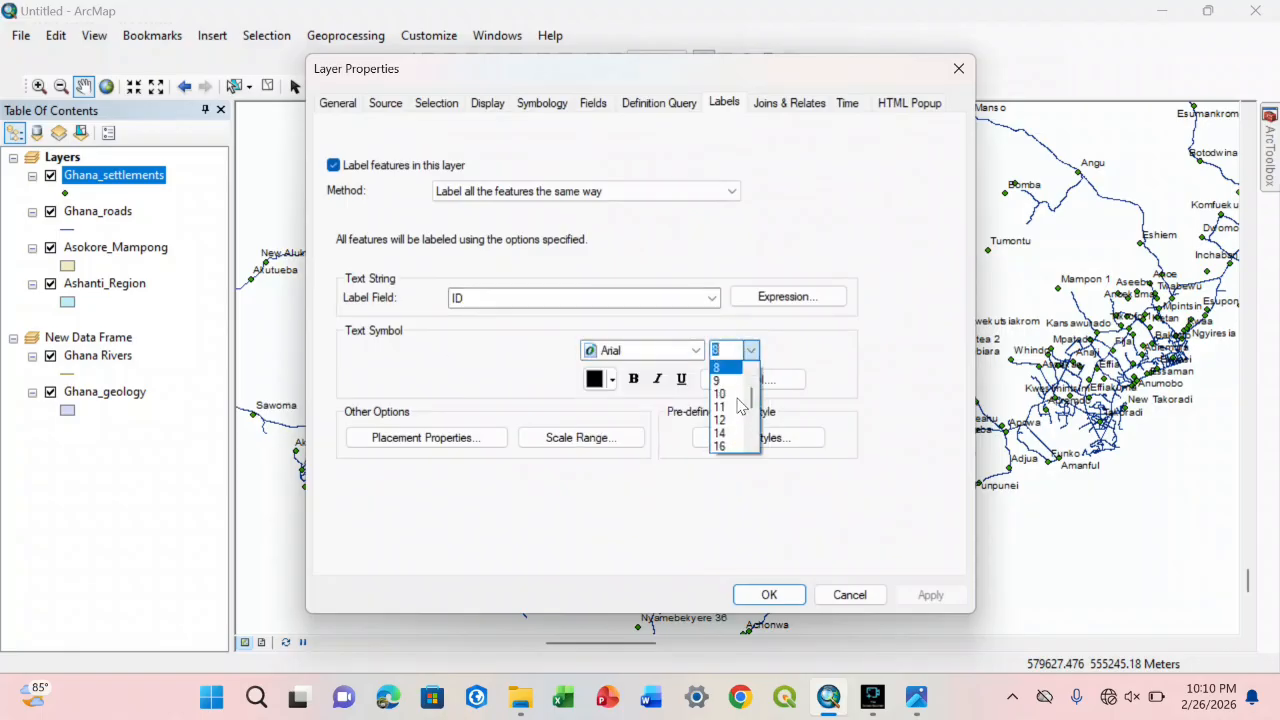
pyautogui.click(728, 448)
pyautogui.click(769, 595)
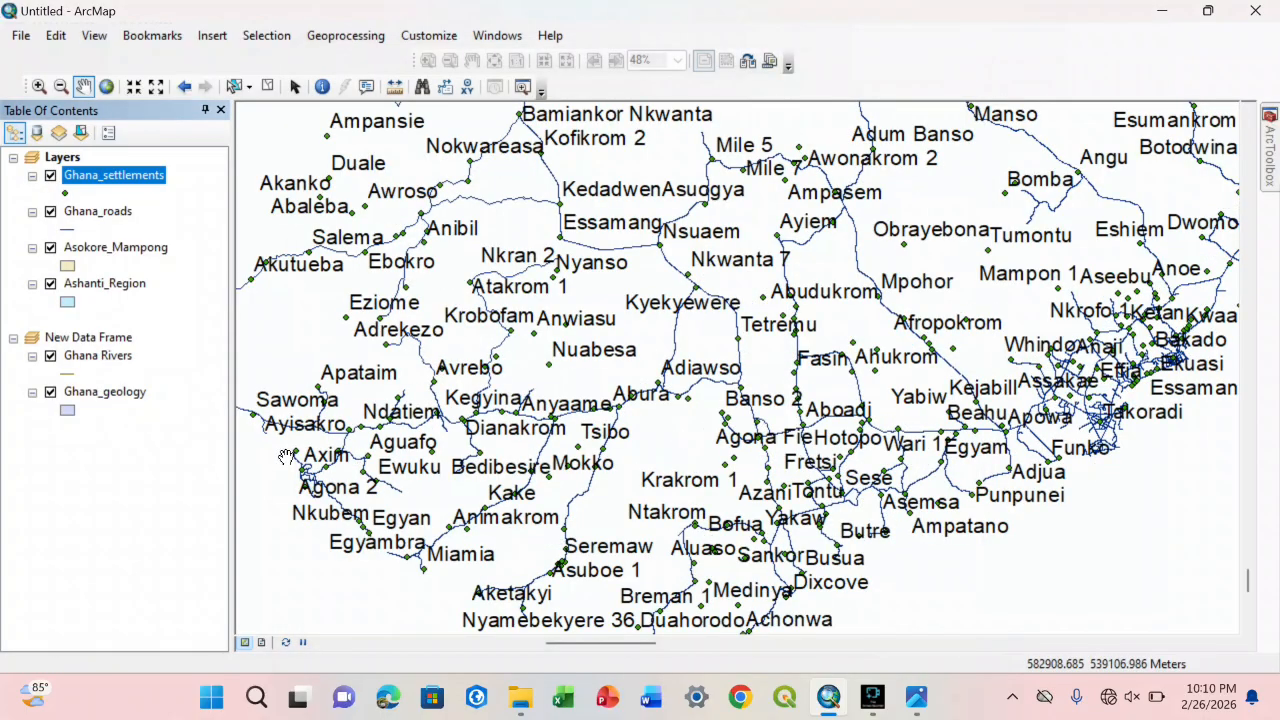
# Step: Inspect the ID, CAPTION and STYLE columns of the Ghana_settlements attribute table, and close the table
pyautogui.rightClick(151, 177)
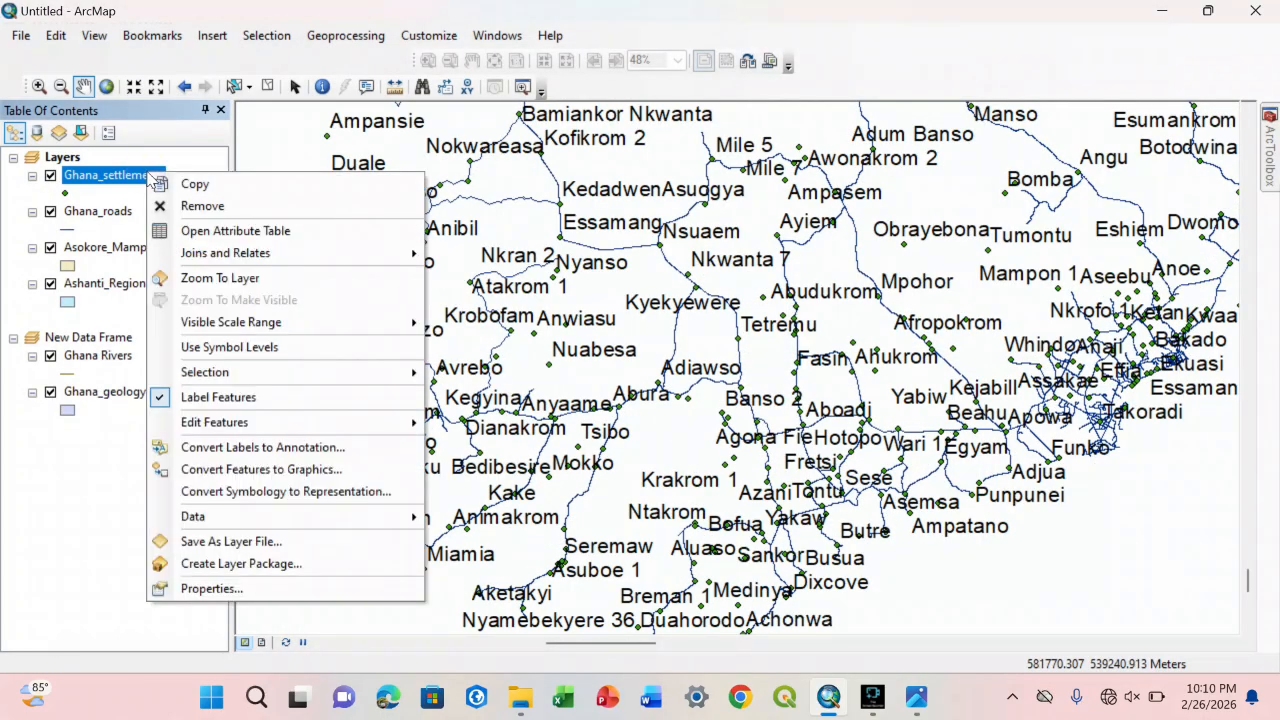
pyautogui.click(185, 230)
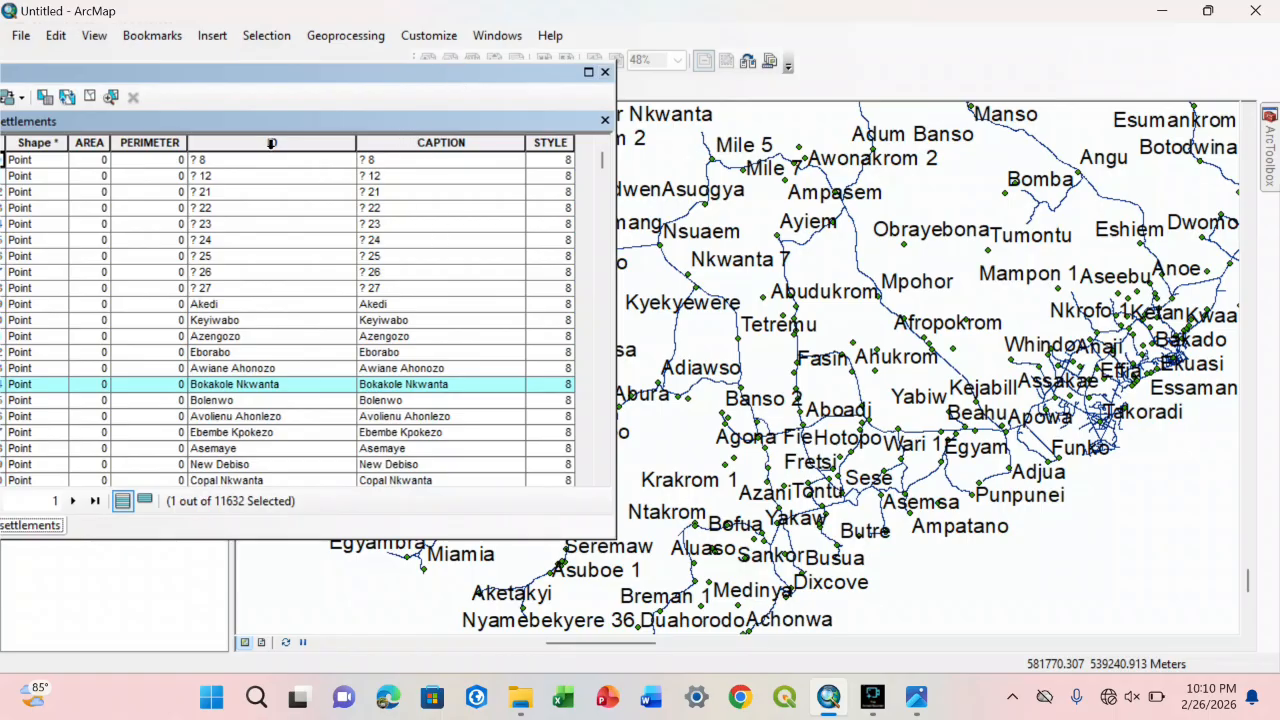
pyautogui.click(275, 143)
pyautogui.click(405, 145)
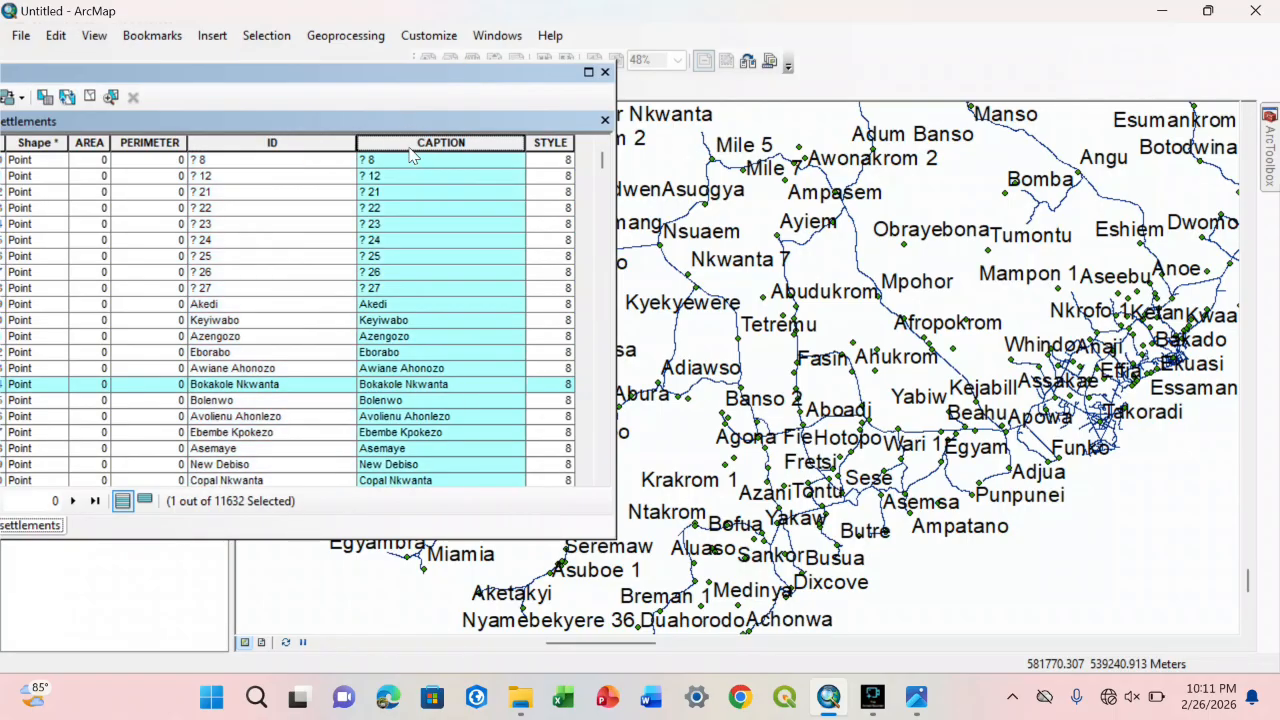
pyautogui.click(537, 145)
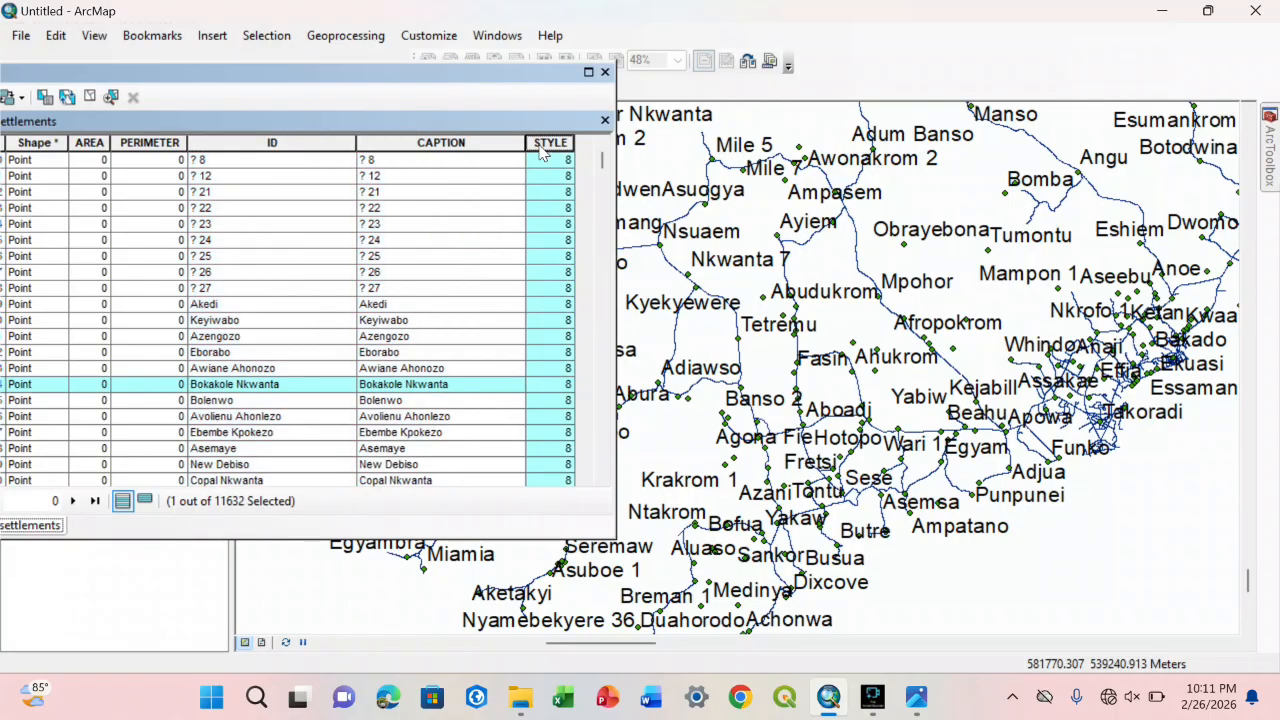
pyautogui.click(605, 121)
# Step: Set the label field of the Ghana_settlements layer to STYLE in the layer properties
pyautogui.rightClick(116, 181)
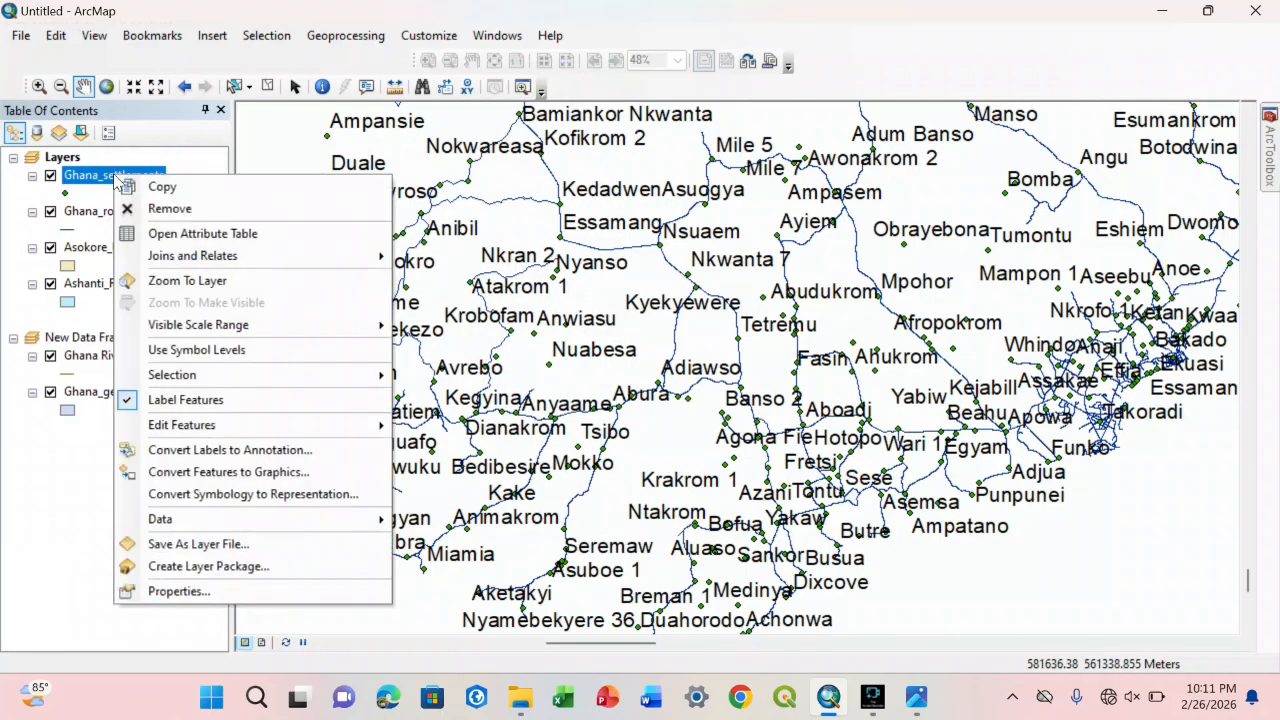
pyautogui.click(201, 591)
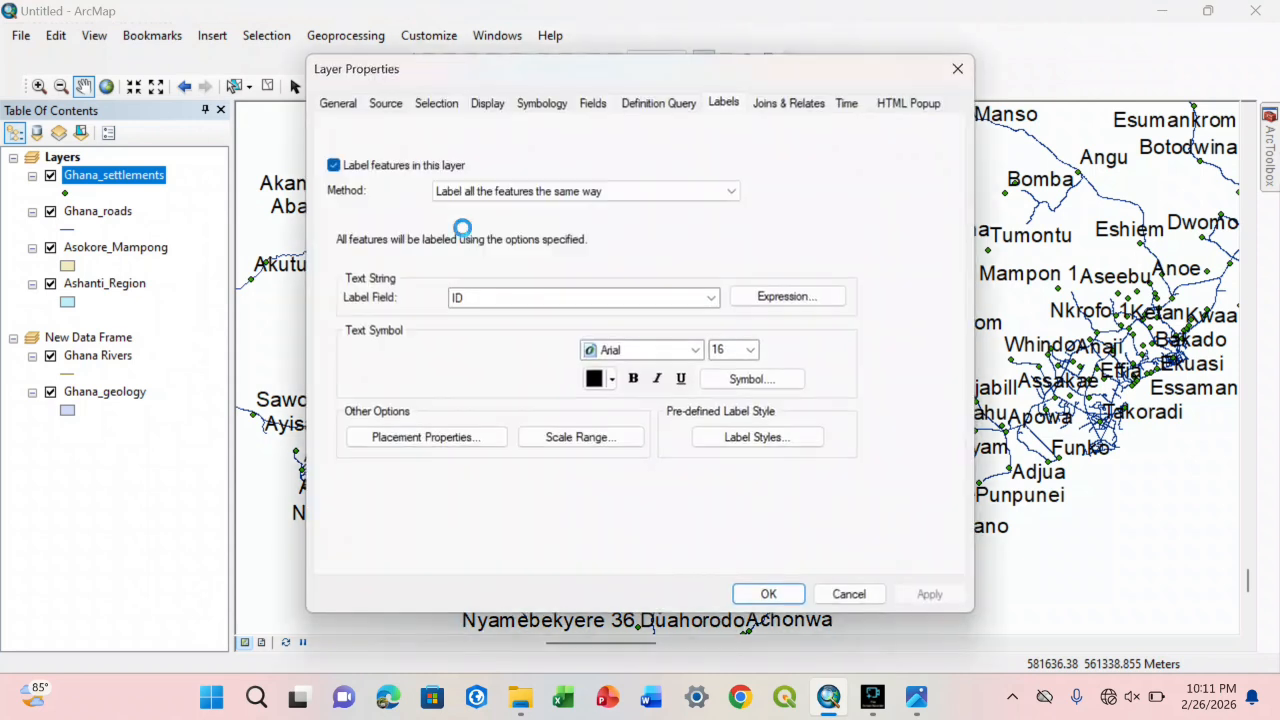
pyautogui.click(550, 303)
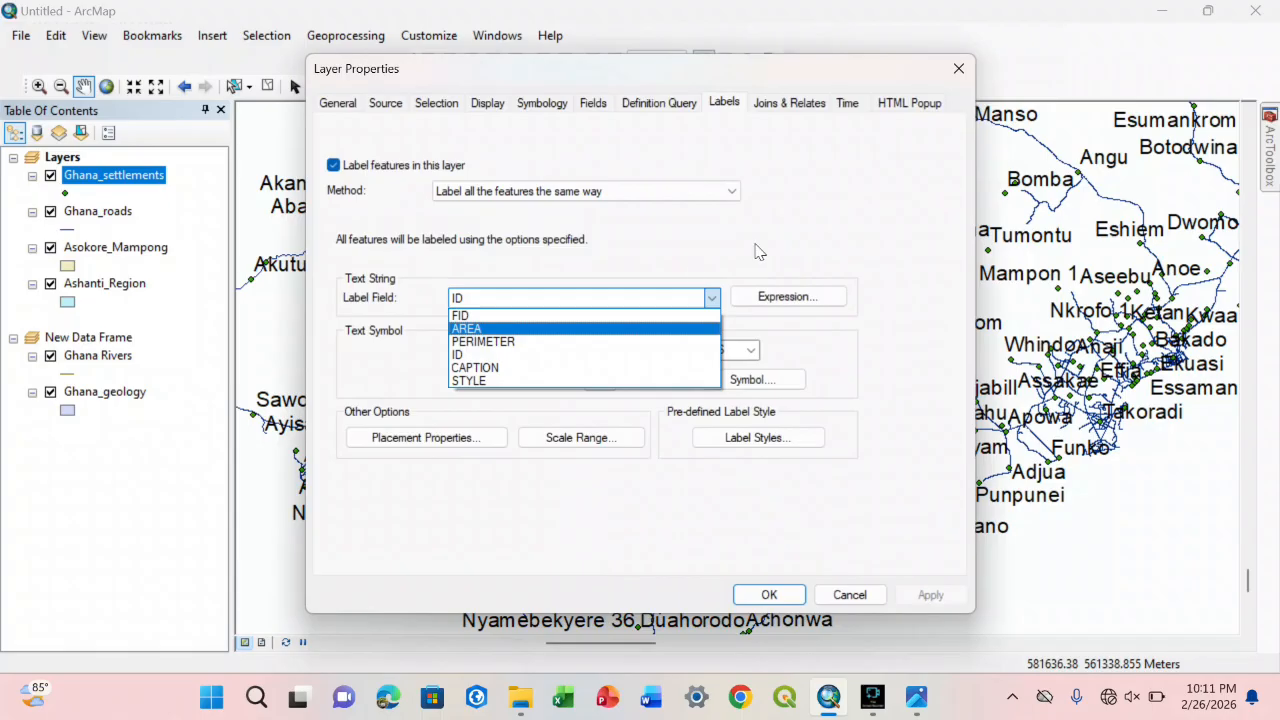
pyautogui.click(501, 379)
pyautogui.click(769, 595)
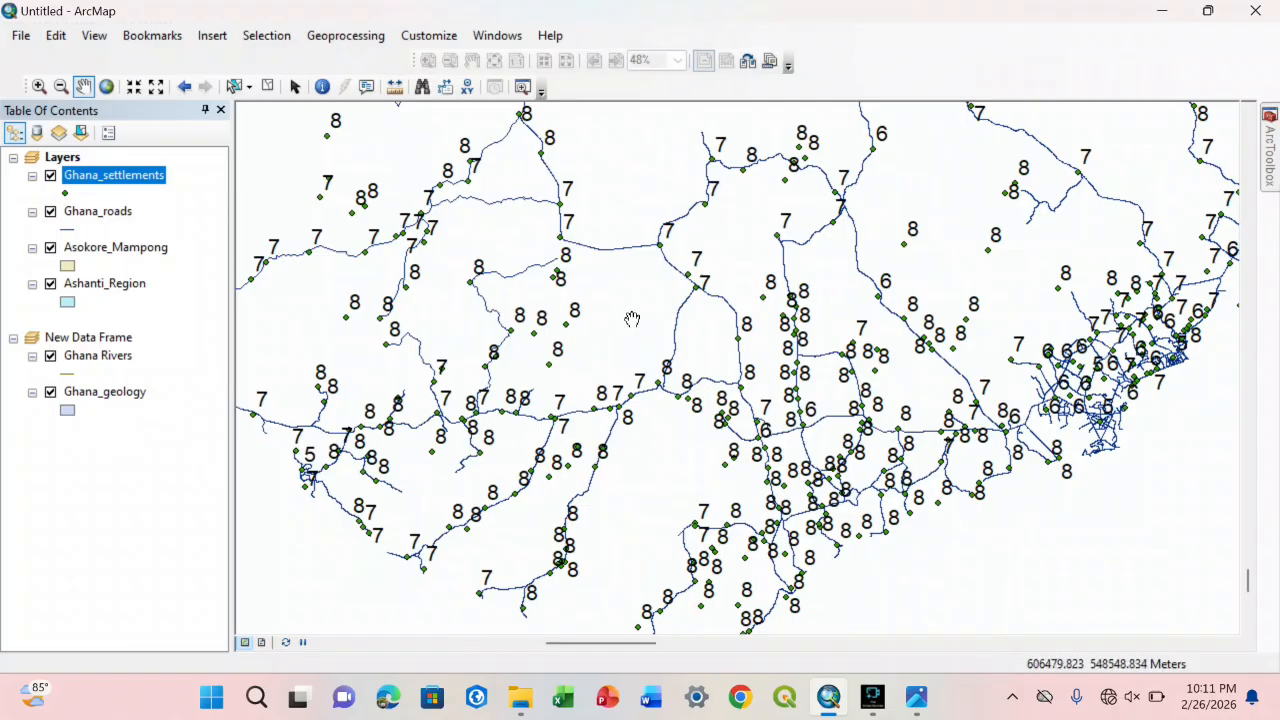
# Step: Check the STYLE values in the Ghana_settlements attribute table against the map labels, and close the table
pyautogui.rightClick(113, 183)
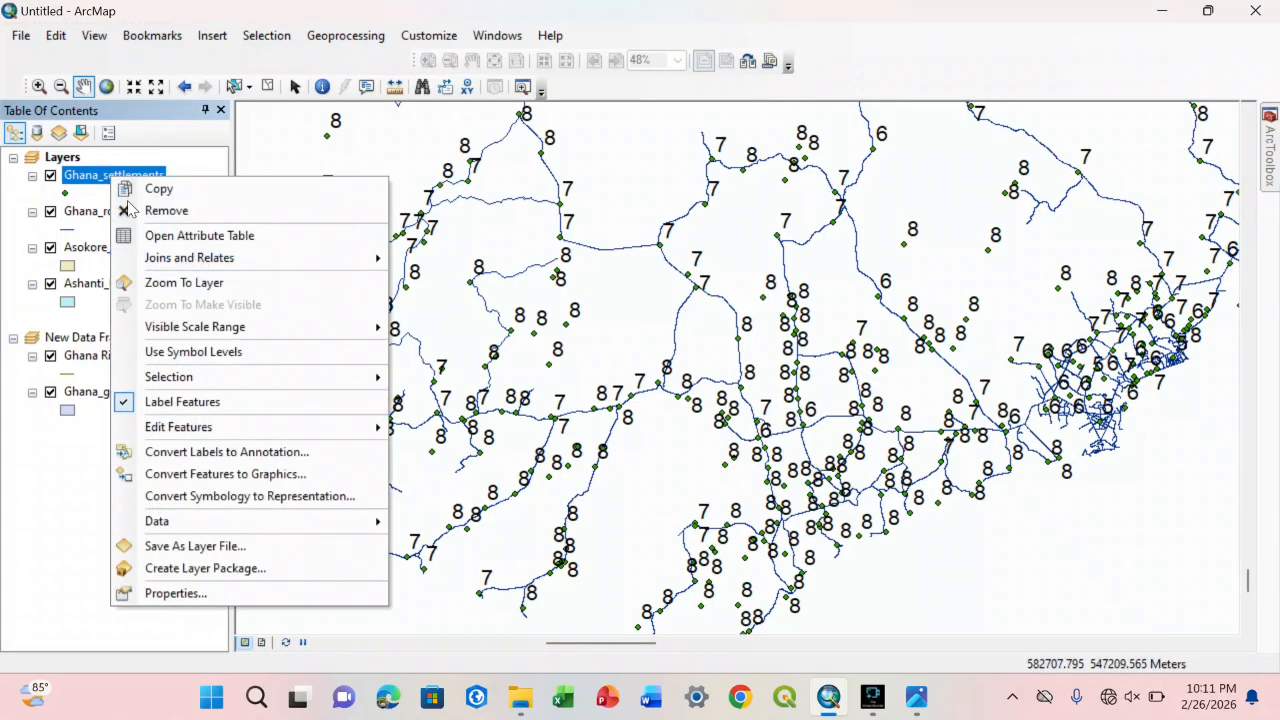
pyautogui.click(145, 234)
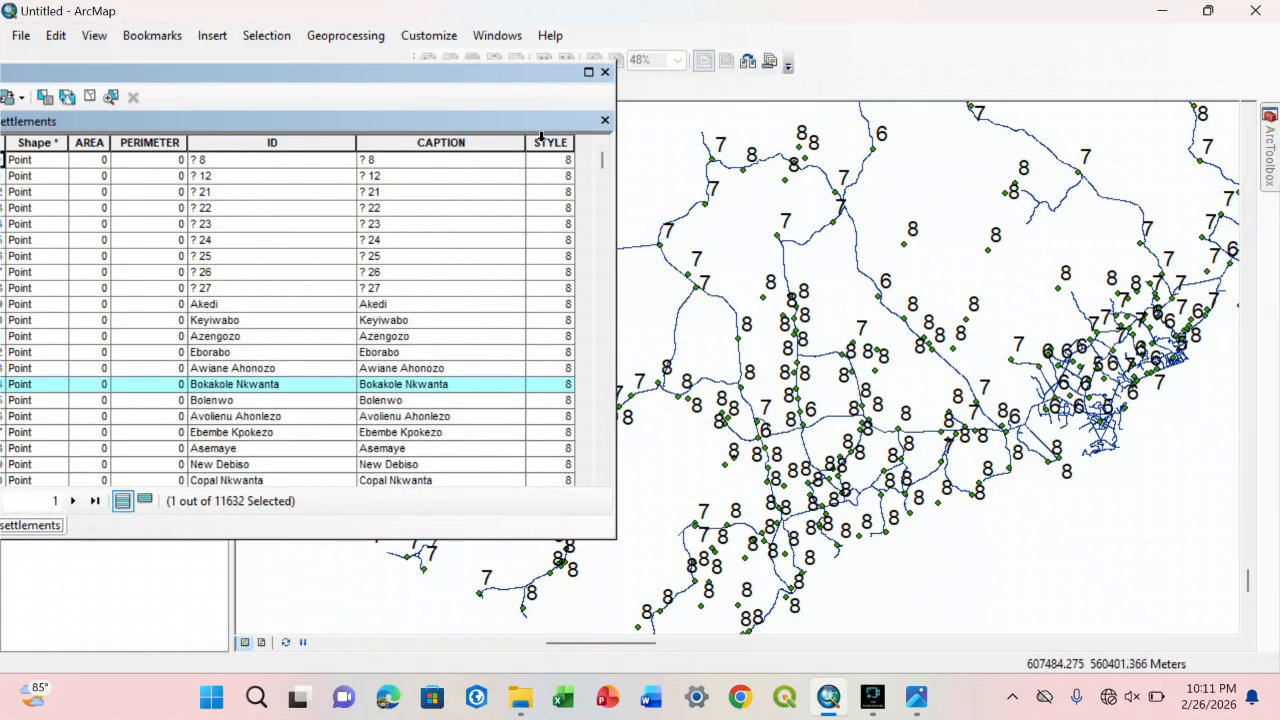
pyautogui.click(546, 142)
pyautogui.click(553, 164)
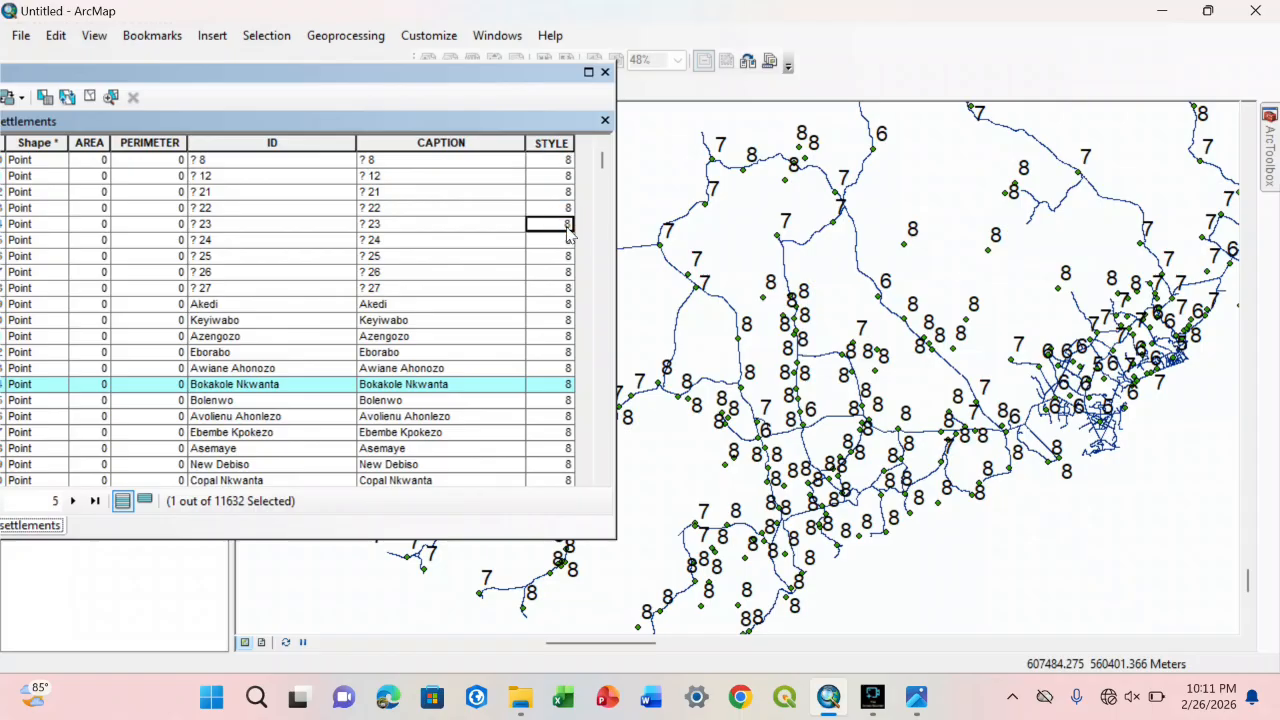
pyautogui.click(568, 318)
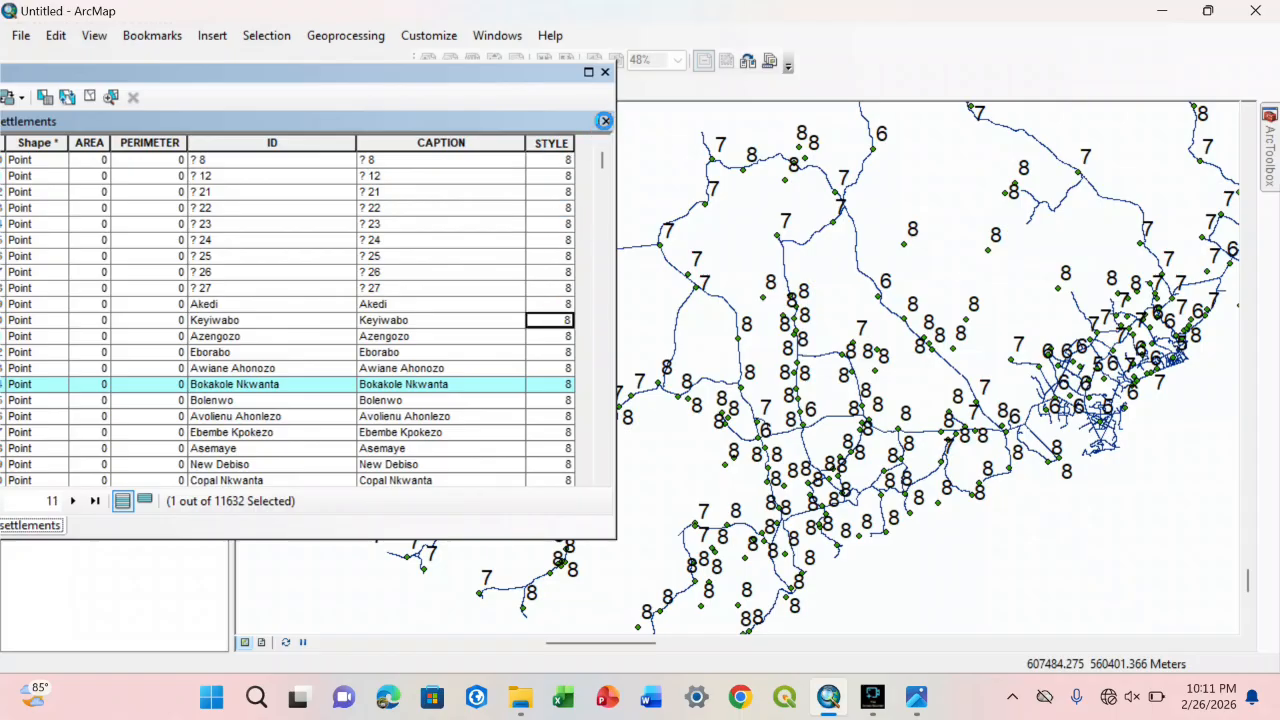
pyautogui.click(604, 120)
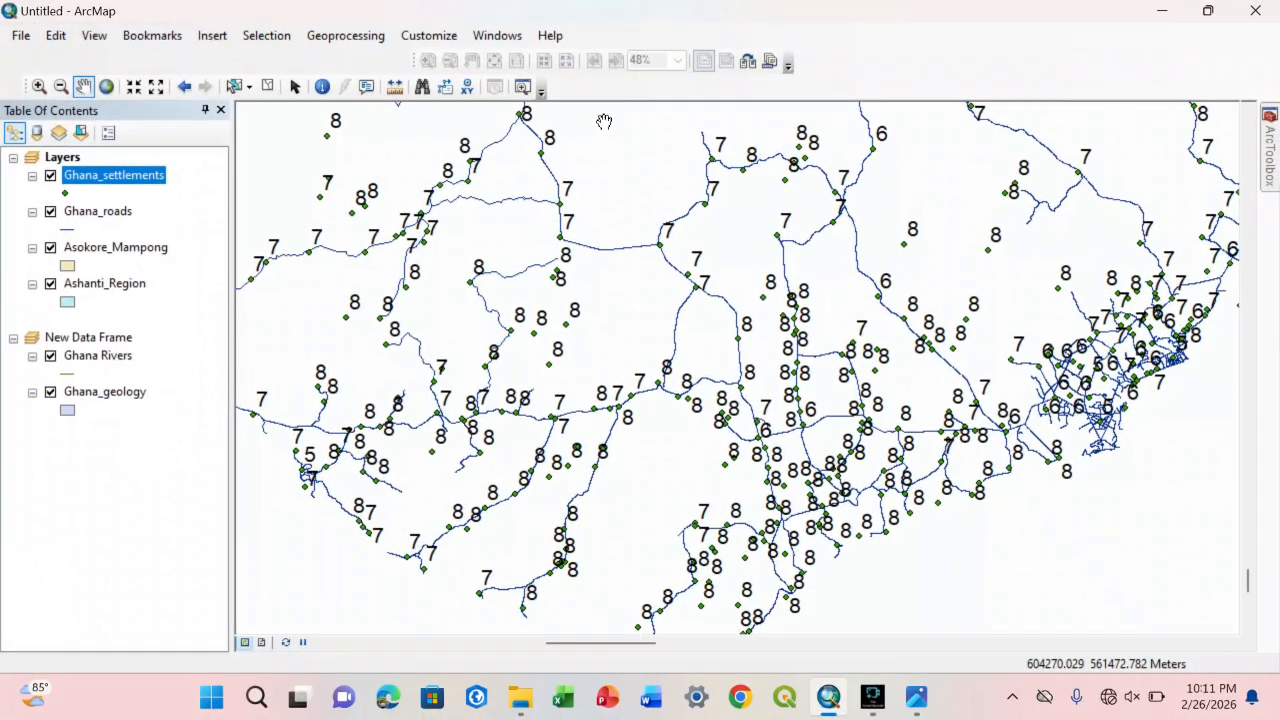
# Step: Turn off feature labels for the Ghana_settlements layer
pyautogui.click(421, 37)
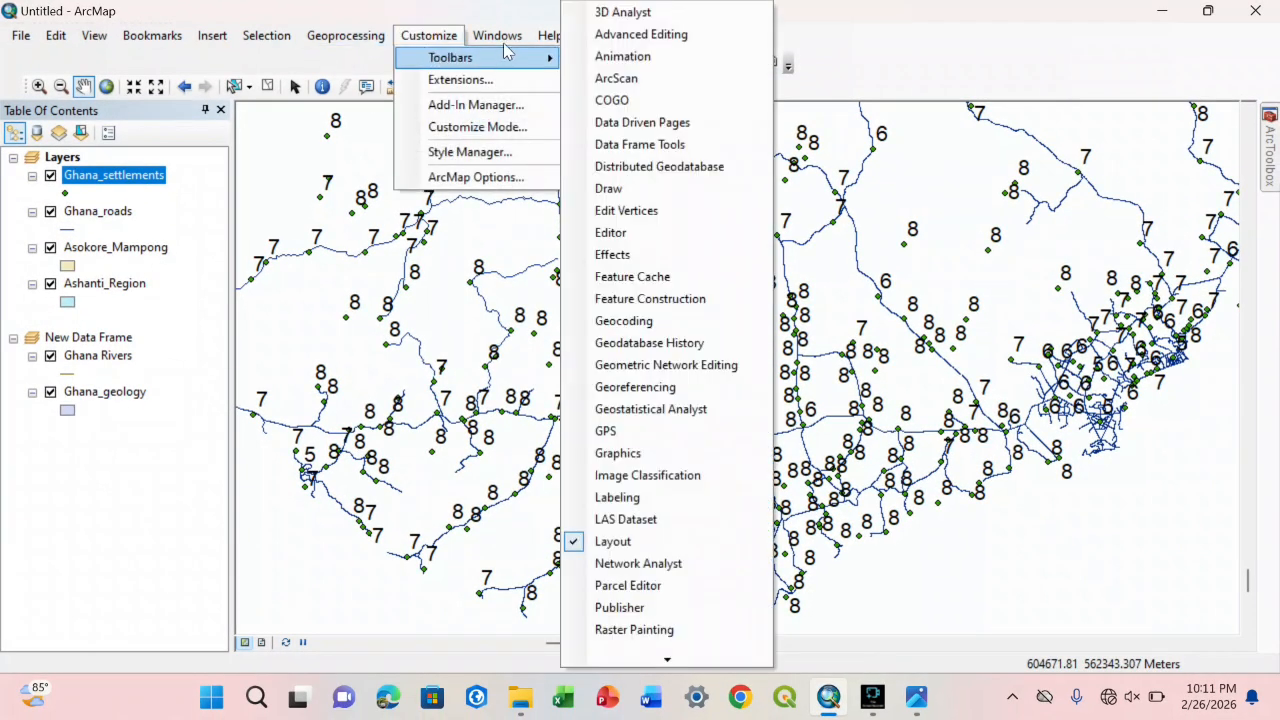
pyautogui.moveTo(709, 349); pyautogui.dragTo(794, 360)
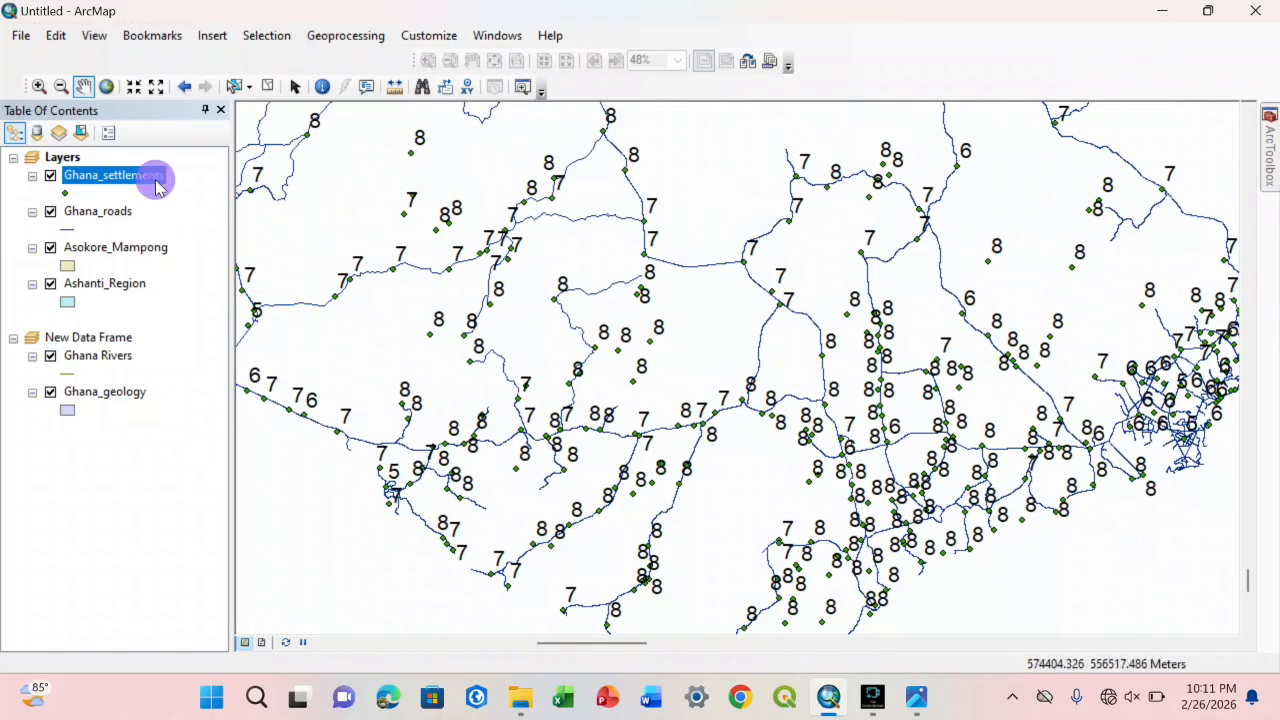
pyautogui.rightClick(156, 187)
pyautogui.click(216, 407)
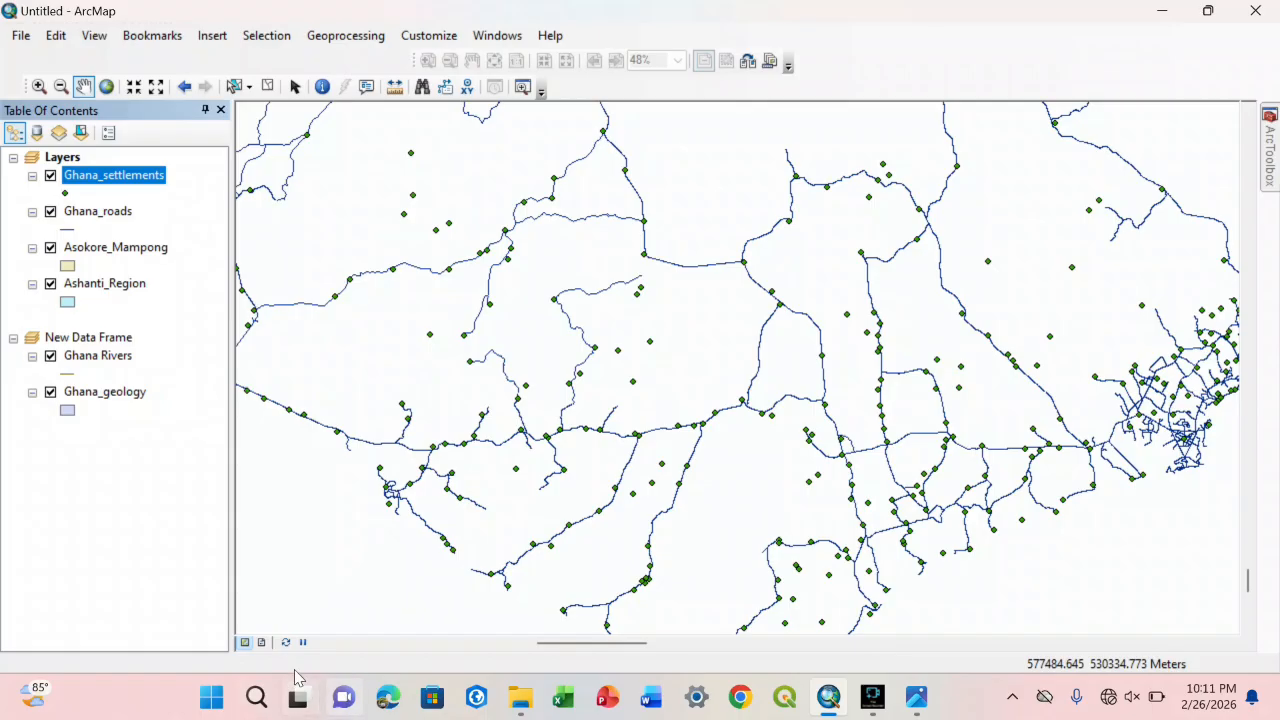
# Step: Switch to the layout view and display the Draw toolbar
pyautogui.click(261, 642)
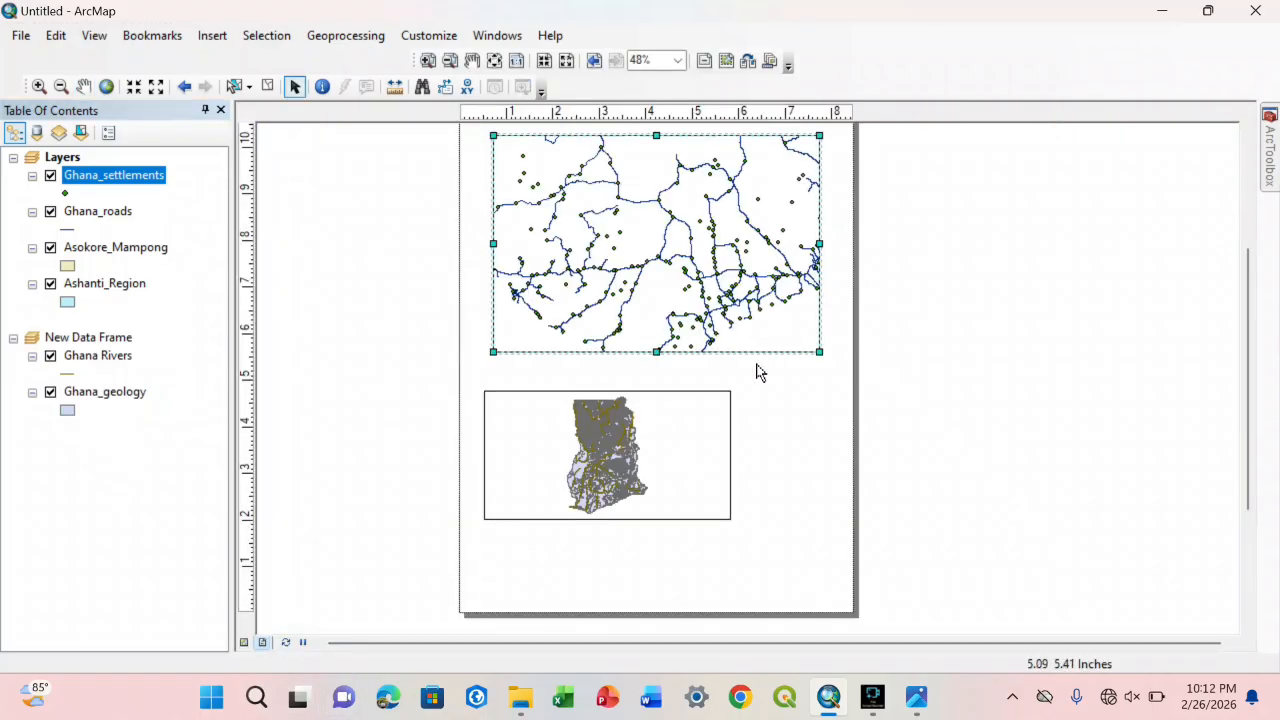
pyautogui.click(420, 37)
pyautogui.moveTo(434, 57)
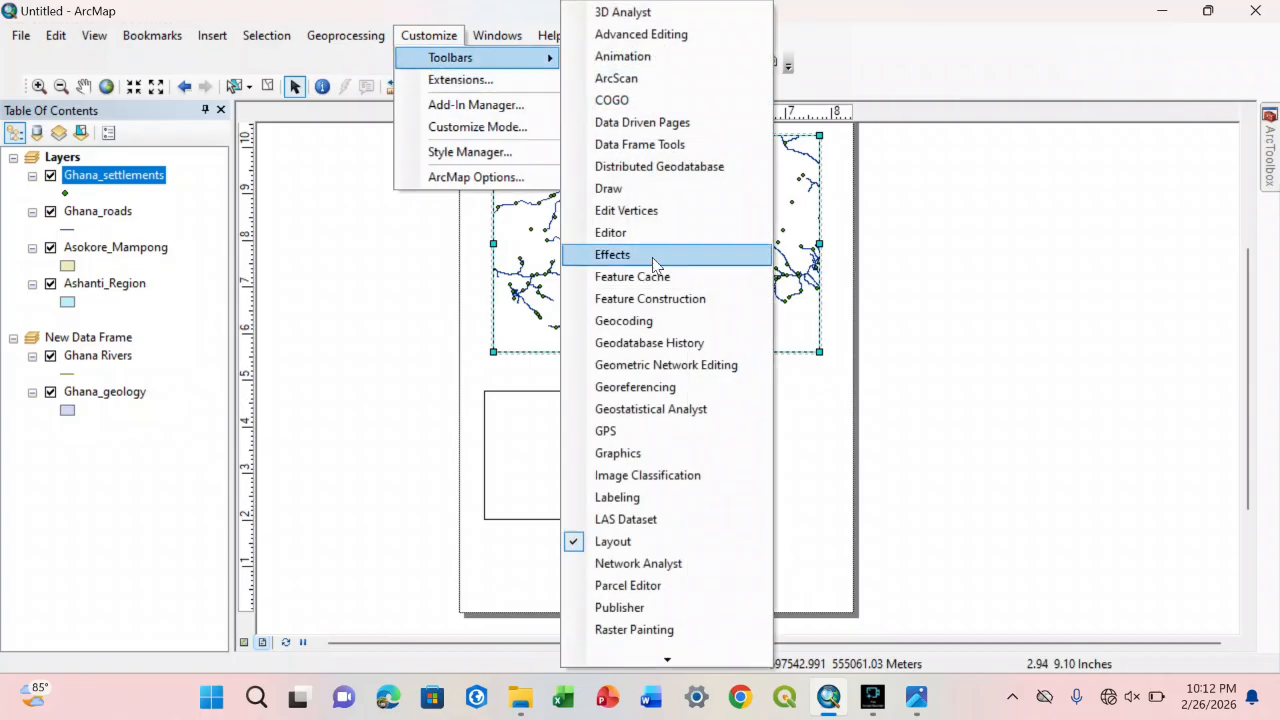
pyautogui.click(613, 190)
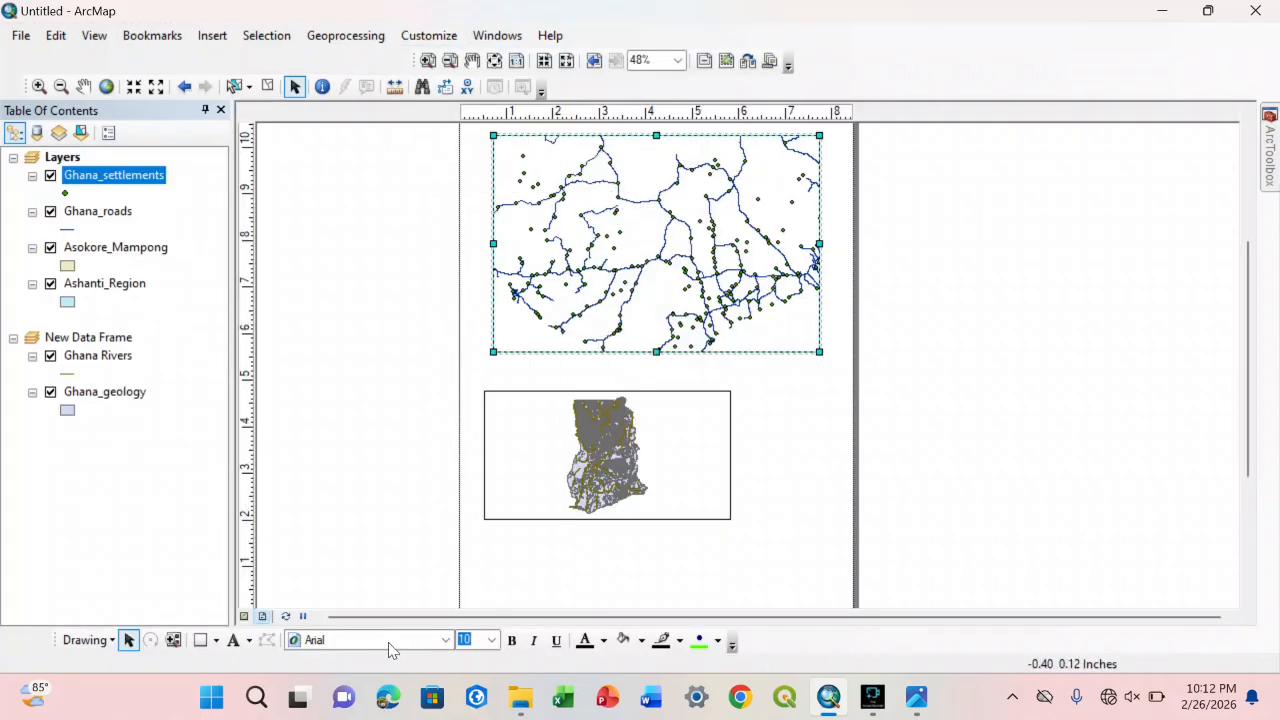
# Step: Add a text element beside the lower data frame on the page, with the text MAP OF GHANA
pyautogui.click(235, 640)
pyautogui.click(818, 418)
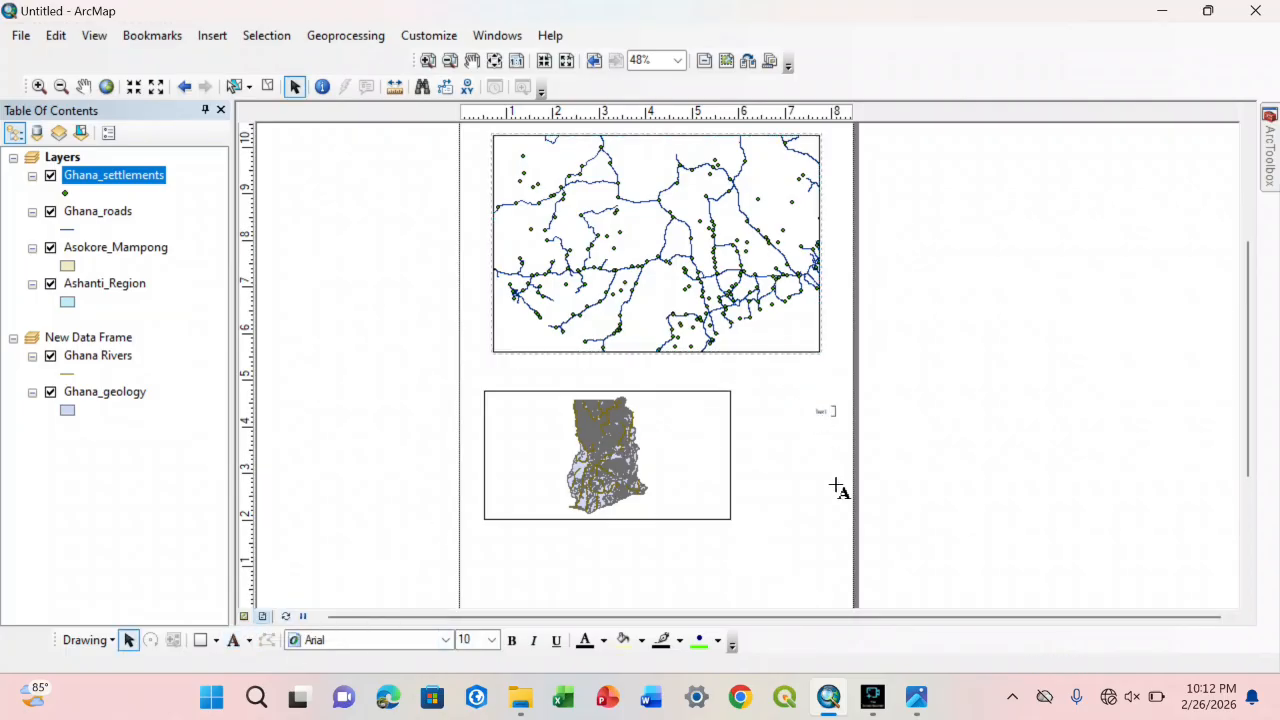
pyautogui.doubleClick(822, 413)
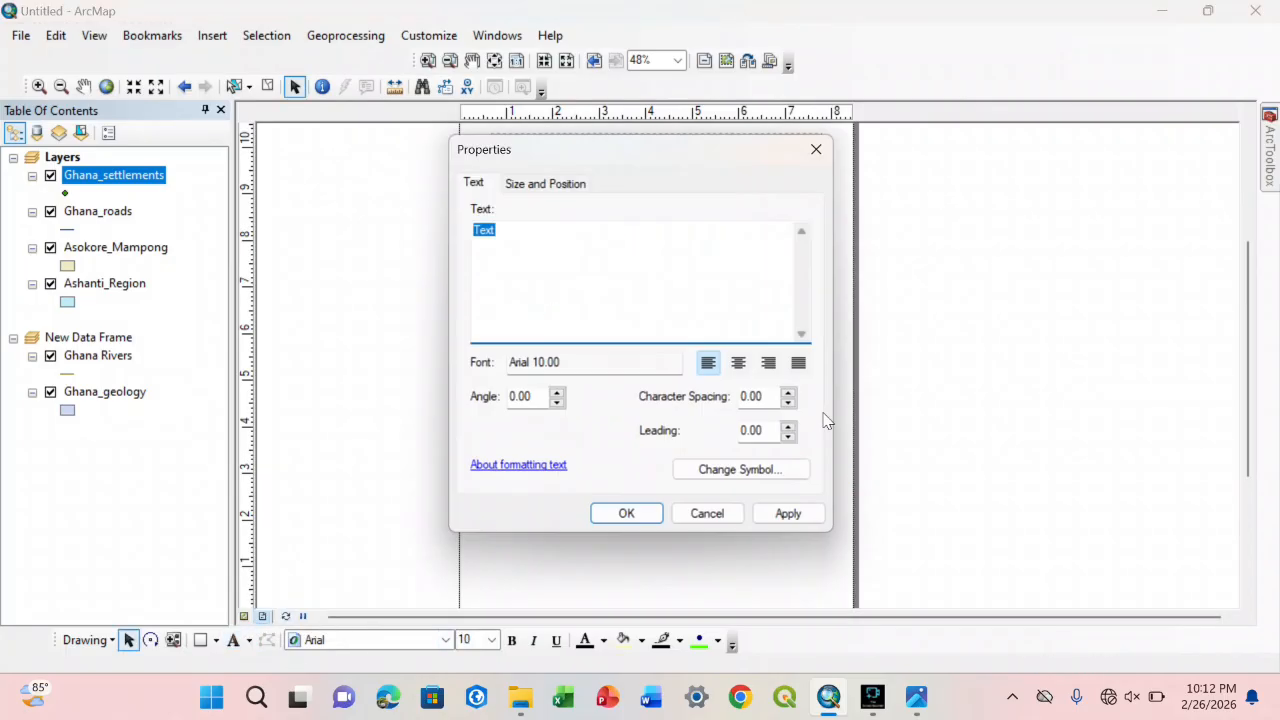
pyautogui.write('MAp')
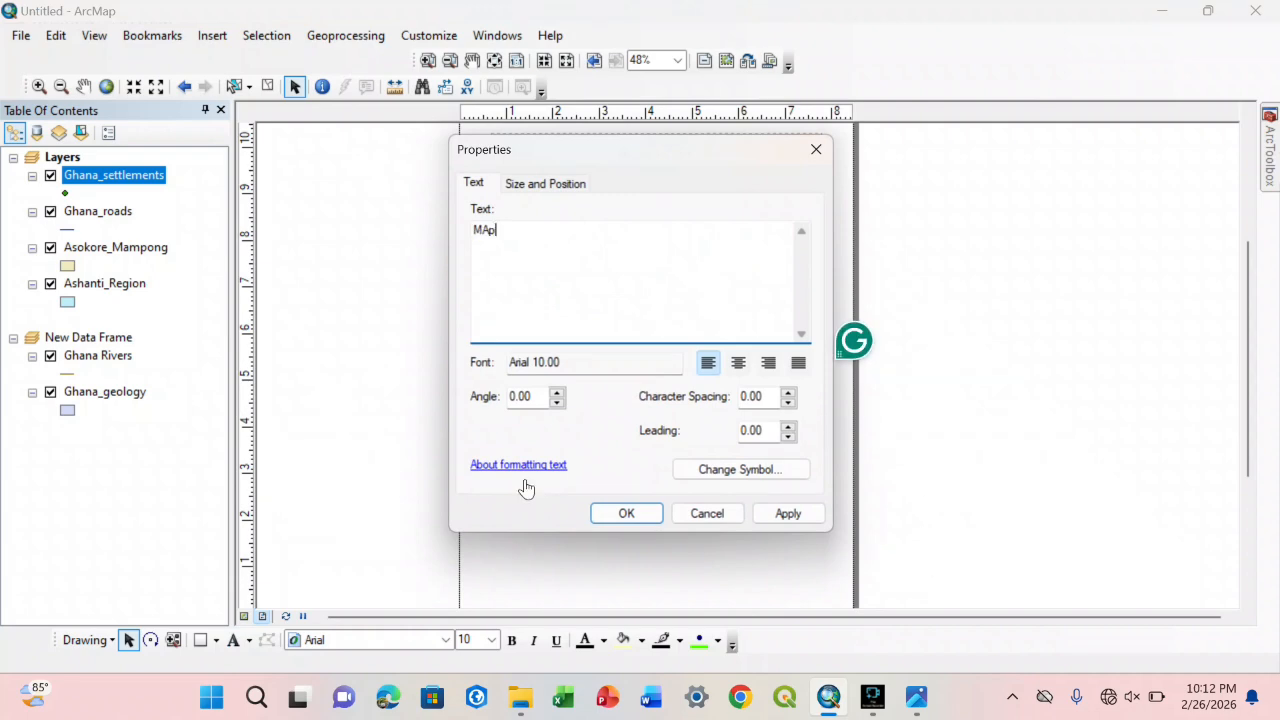
pyautogui.click(626, 513)
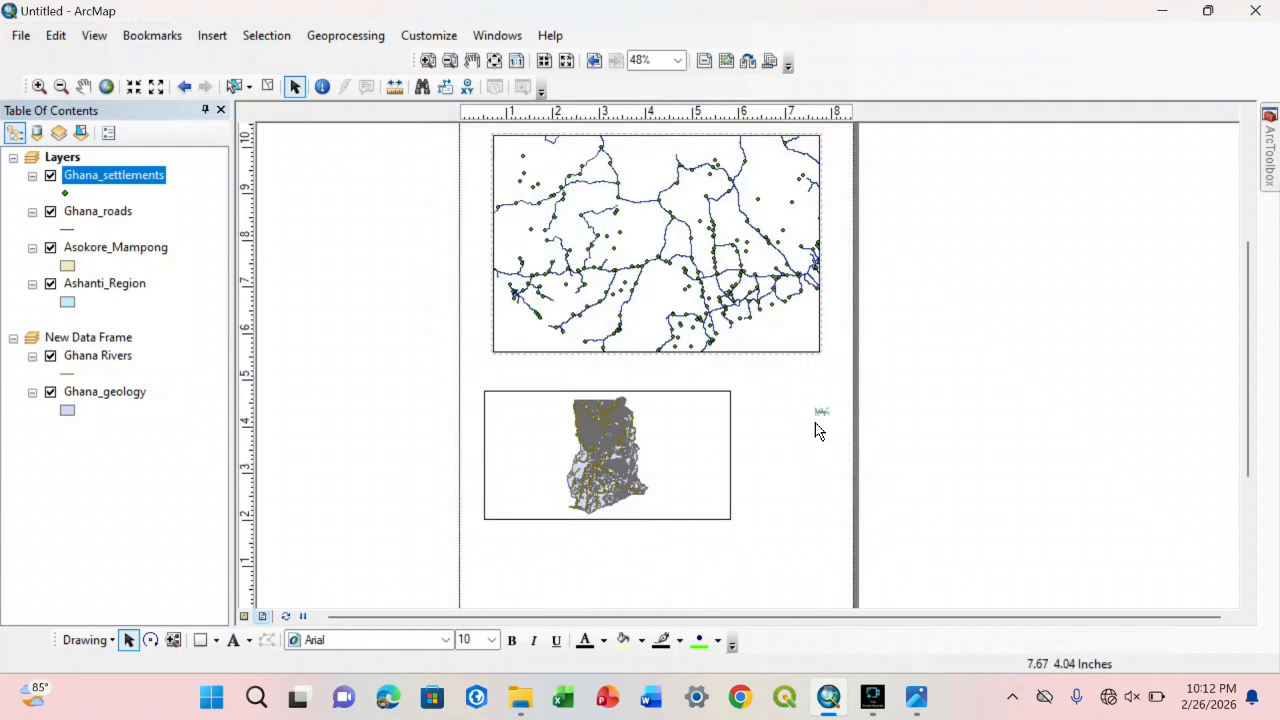
pyautogui.doubleClick(820, 410)
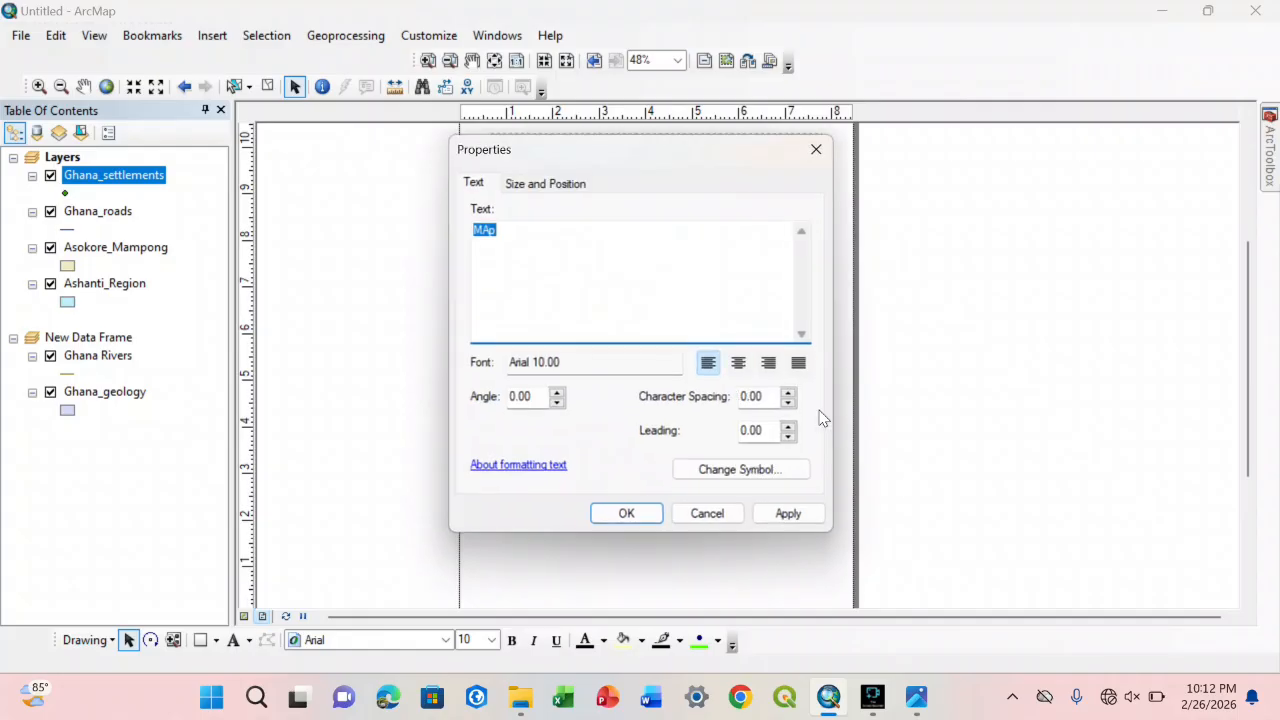
pyautogui.write('M')
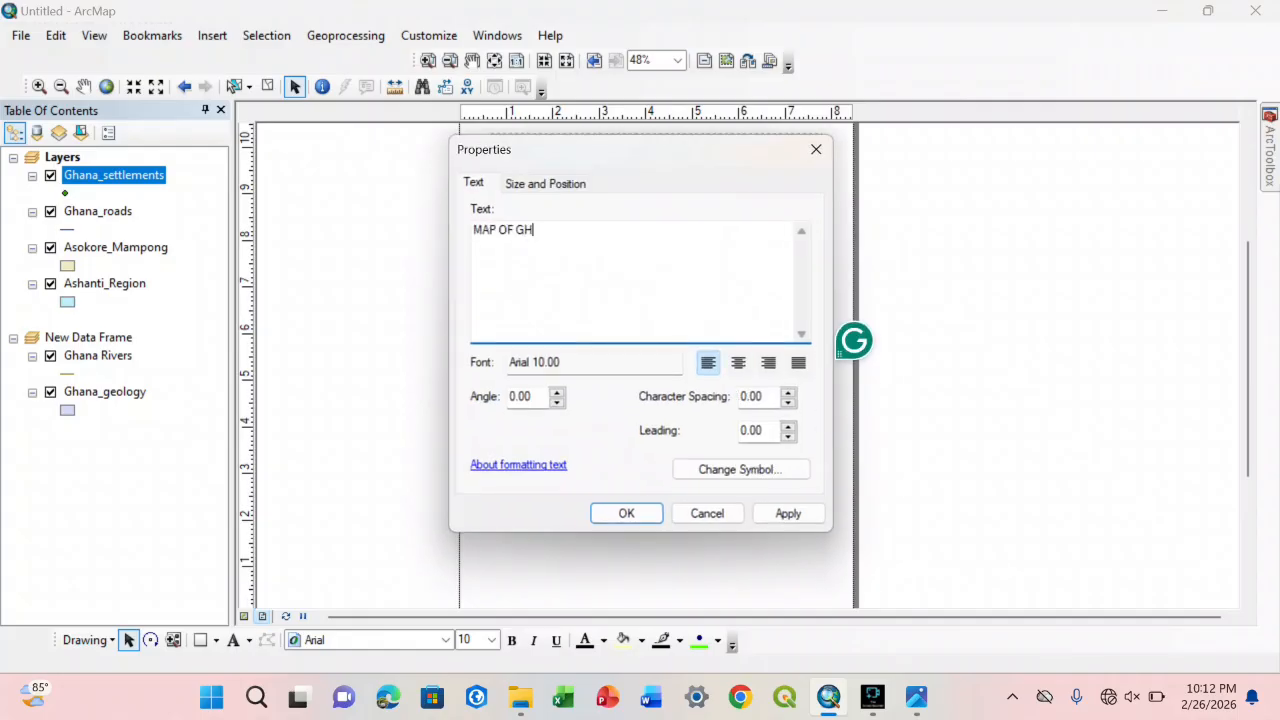
pyautogui.click(651, 509)
# Step: Set the MAP OF GHANA text to font size 72 and place it below the lower data frame
pyautogui.moveTo(826, 418); pyautogui.dragTo(603, 376)
pyautogui.click(491, 641)
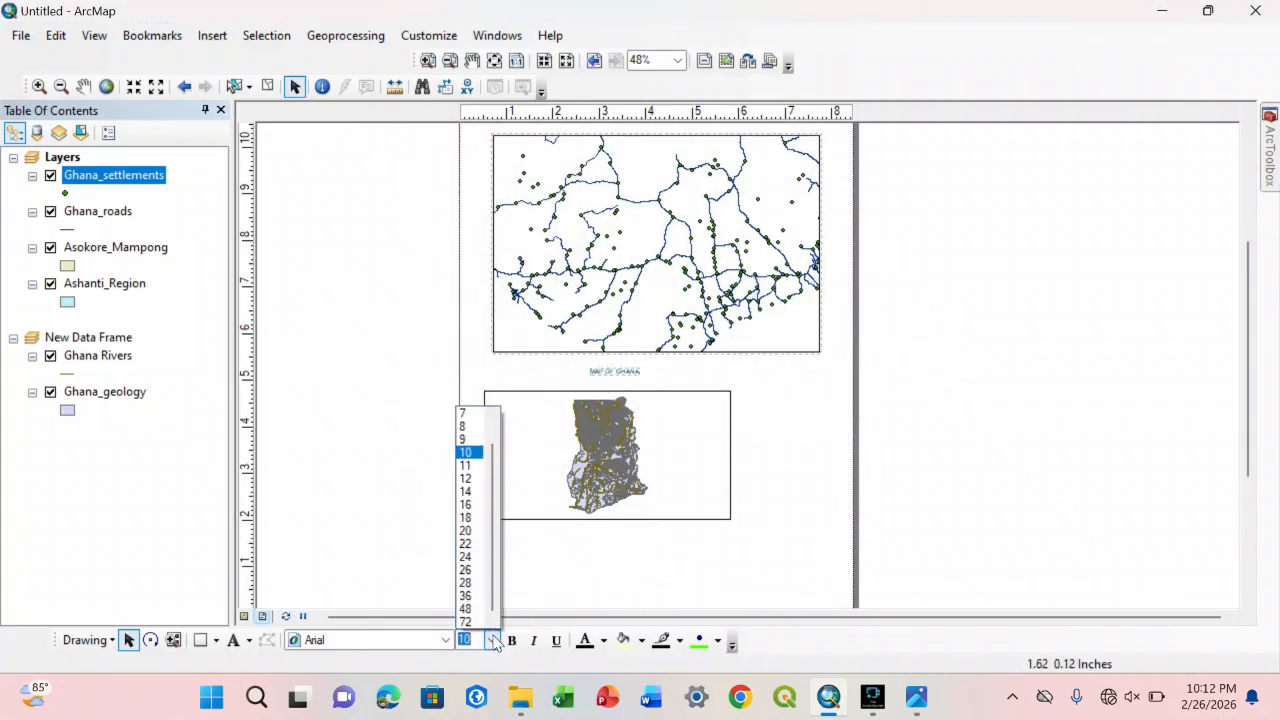
pyautogui.click(470, 609)
pyautogui.moveTo(723, 368); pyautogui.dragTo(609, 584)
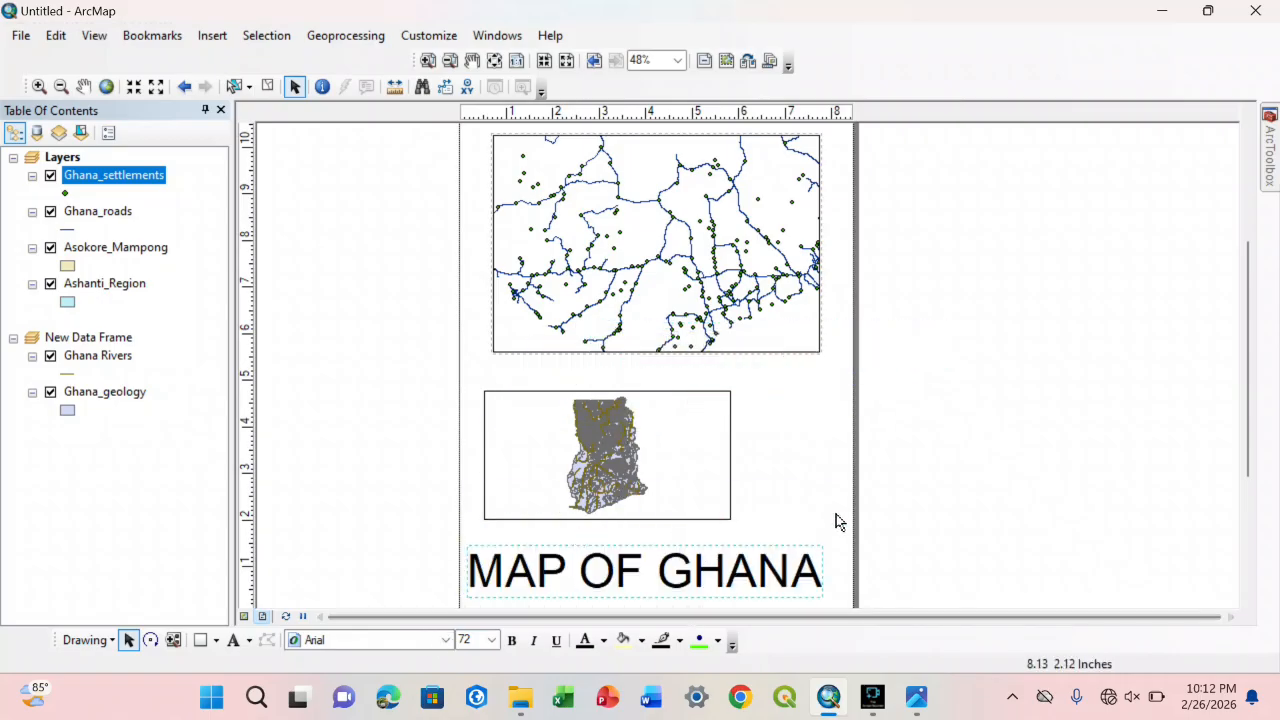
pyautogui.click(814, 531)
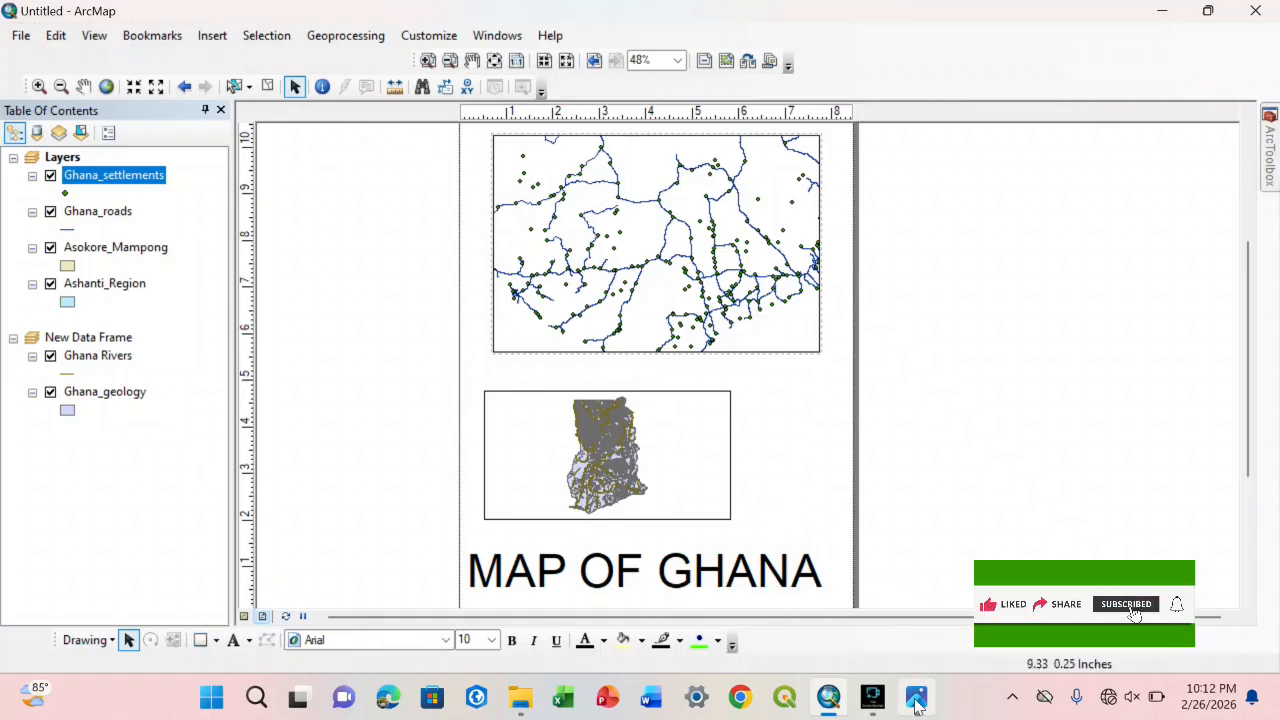
# Step: Check the connector lines in the Kintampo North image, and draw a line about 5.1 in long from the upper data frame across the lower one
pyautogui.click(905, 590)
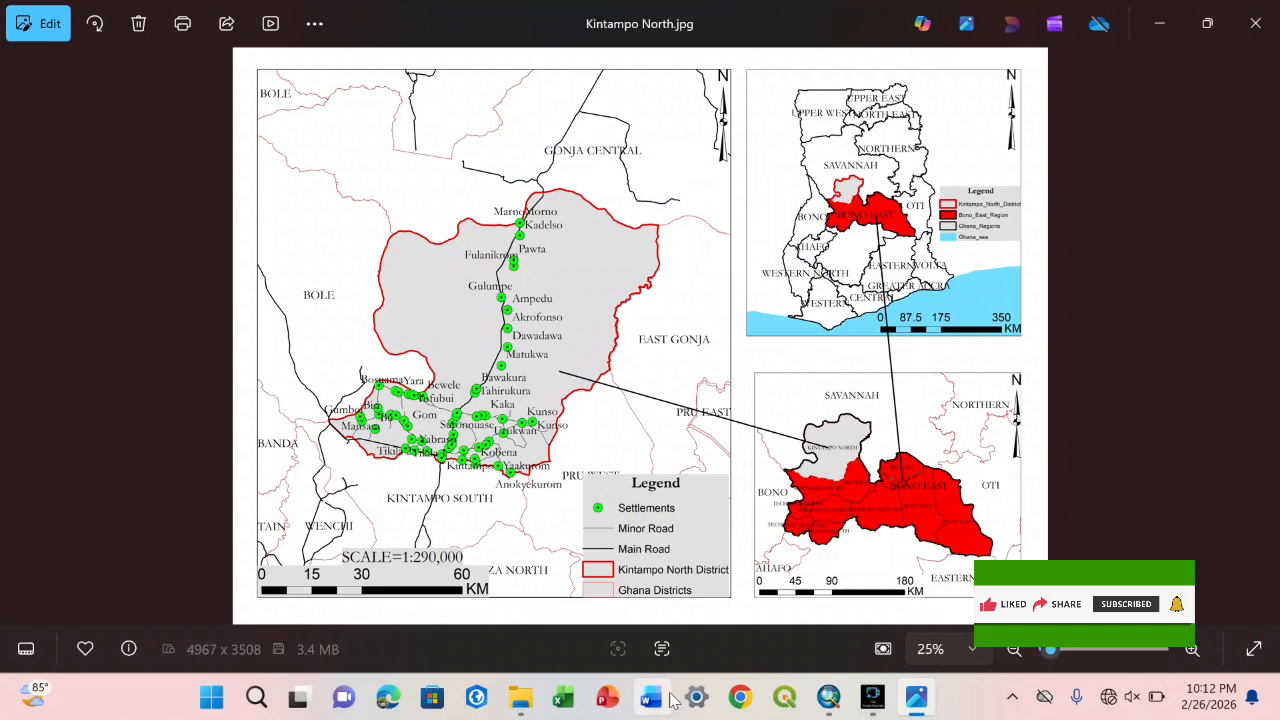
pyautogui.click(828, 697)
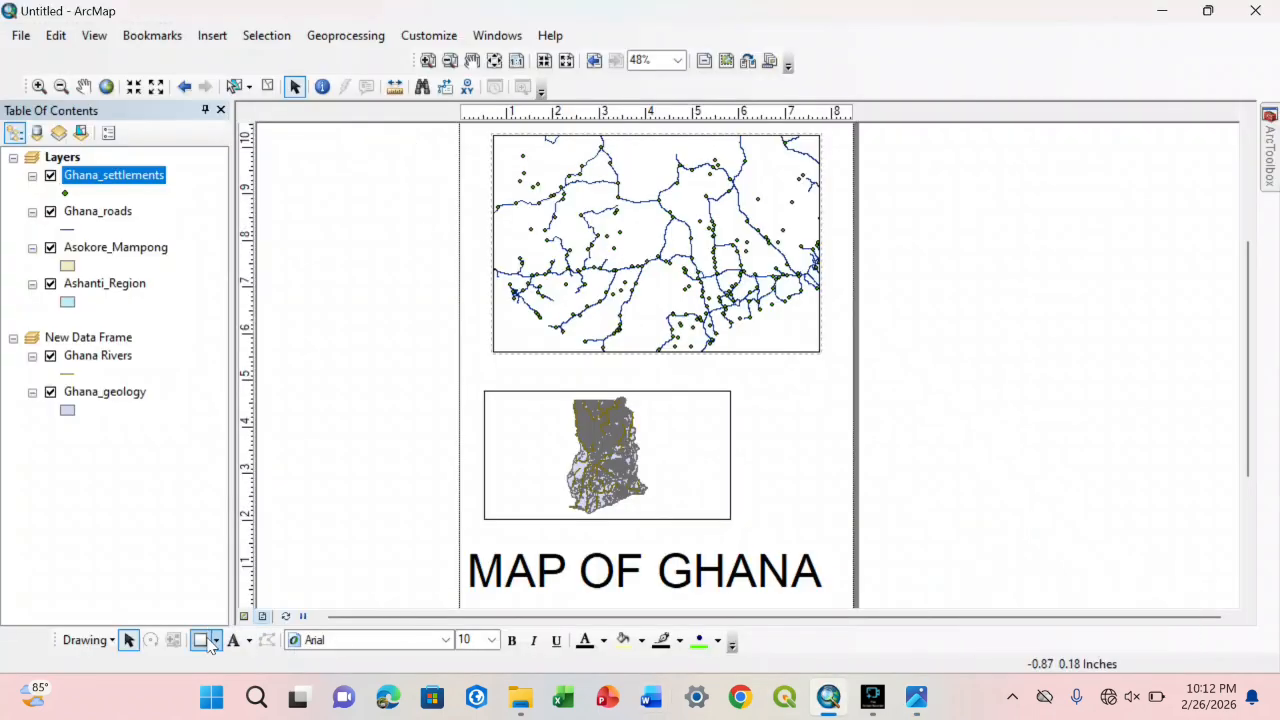
pyautogui.click(216, 640)
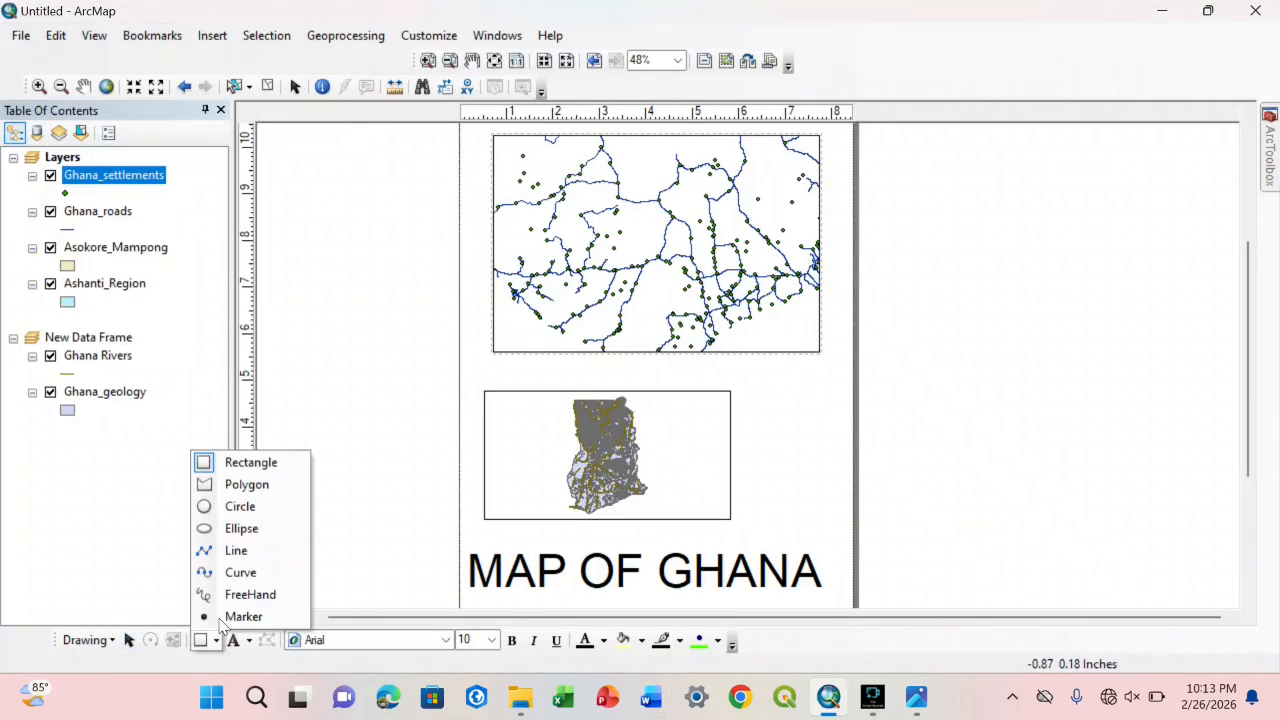
pyautogui.click(238, 548)
pyautogui.moveTo(584, 329); pyautogui.dragTo(797, 431)
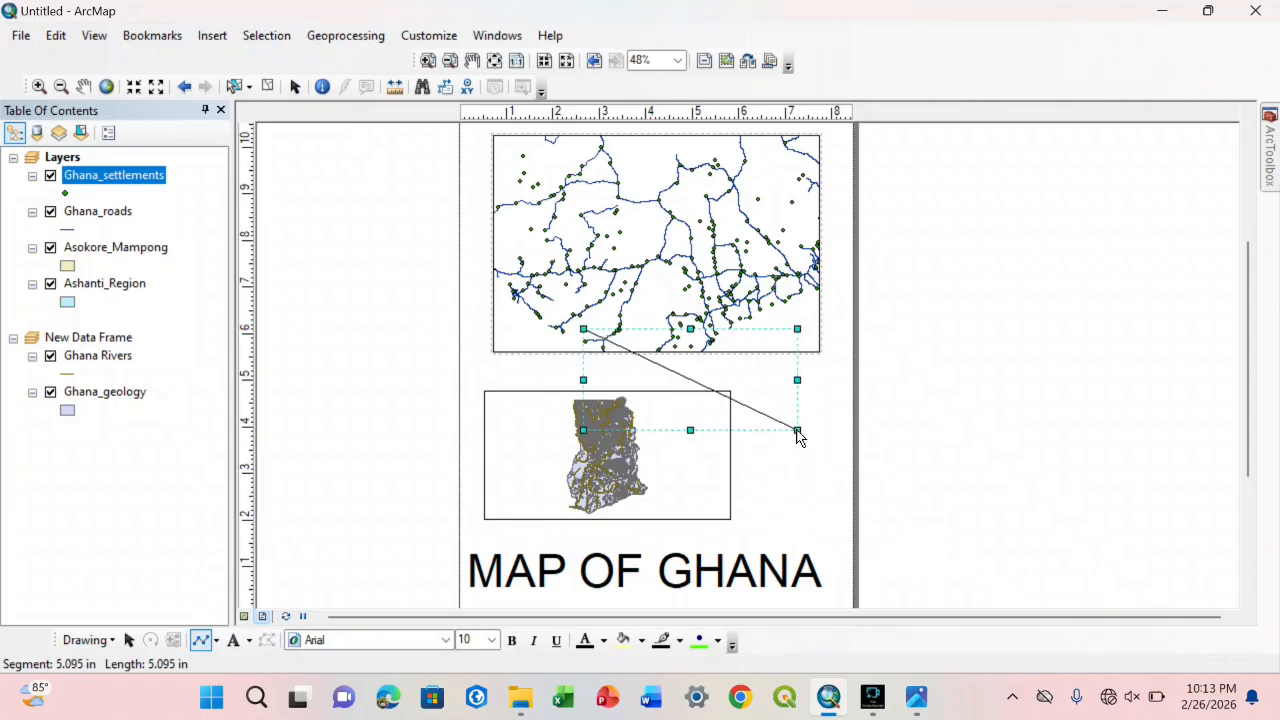
pyautogui.rightClick(785, 421)
pyautogui.press('Escape')
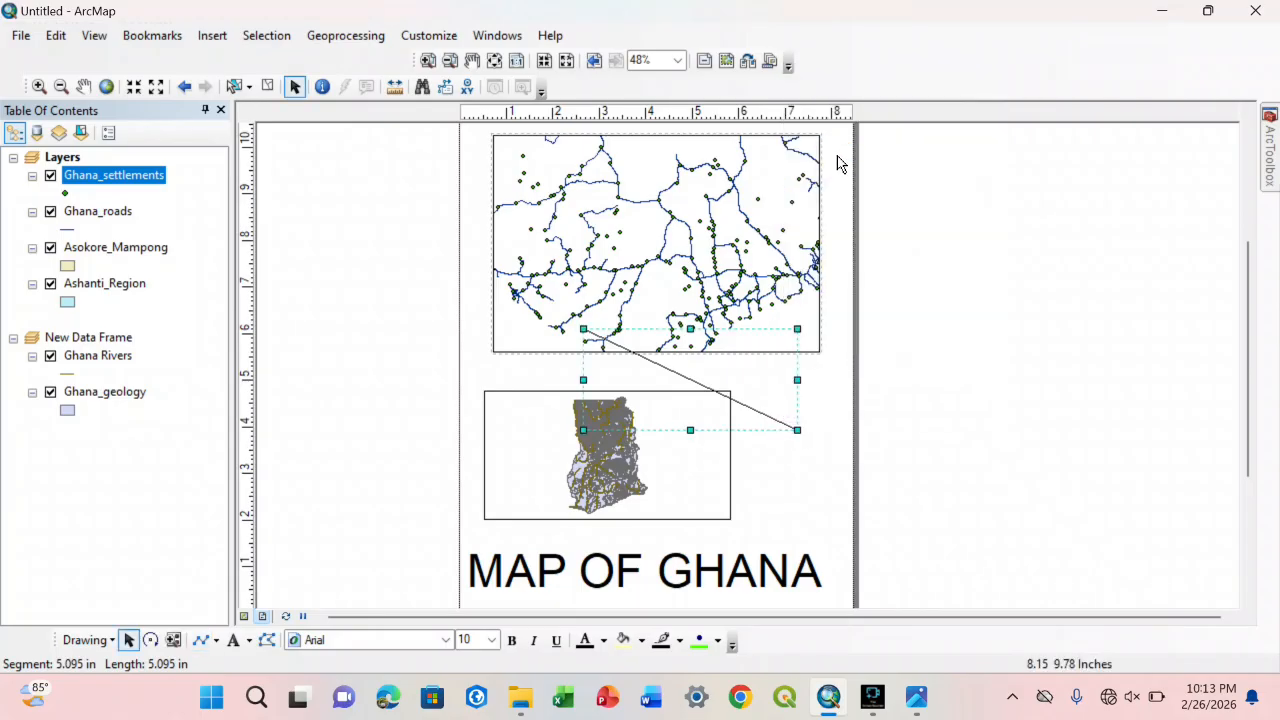
# Step: Delete the line drawn across the two data frames
pyautogui.rightClick(731, 411)
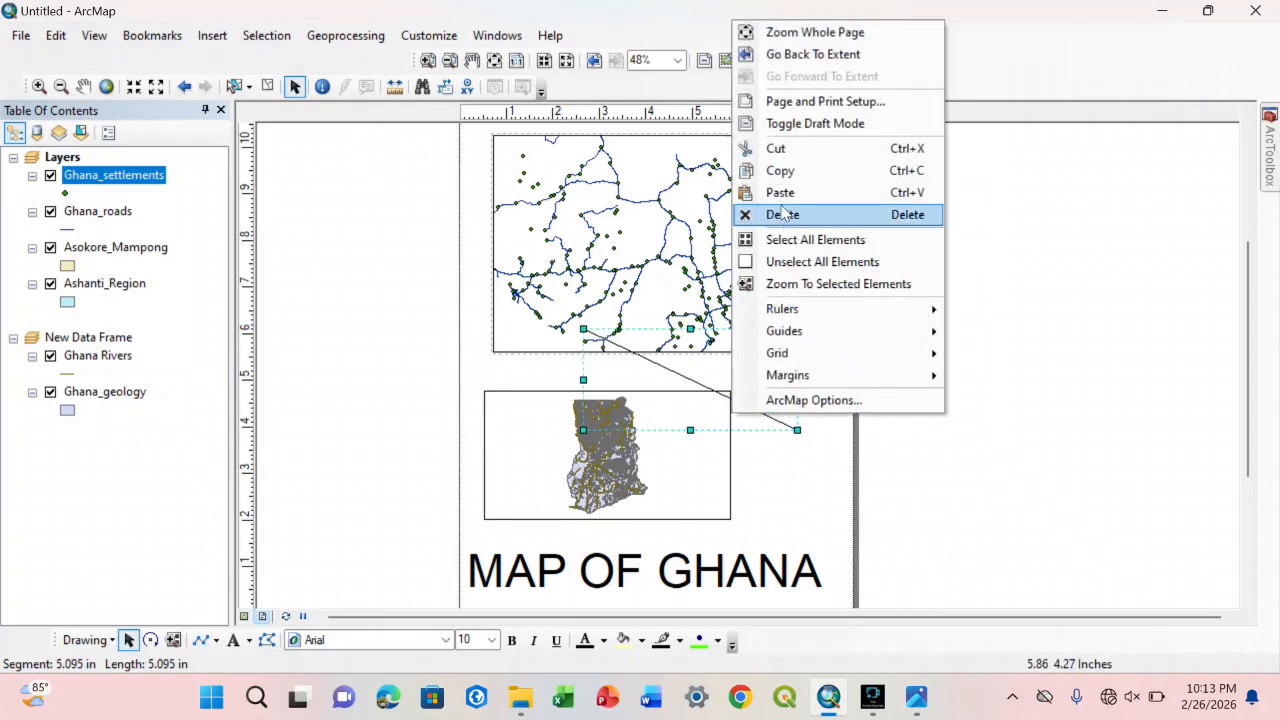
pyautogui.click(780, 215)
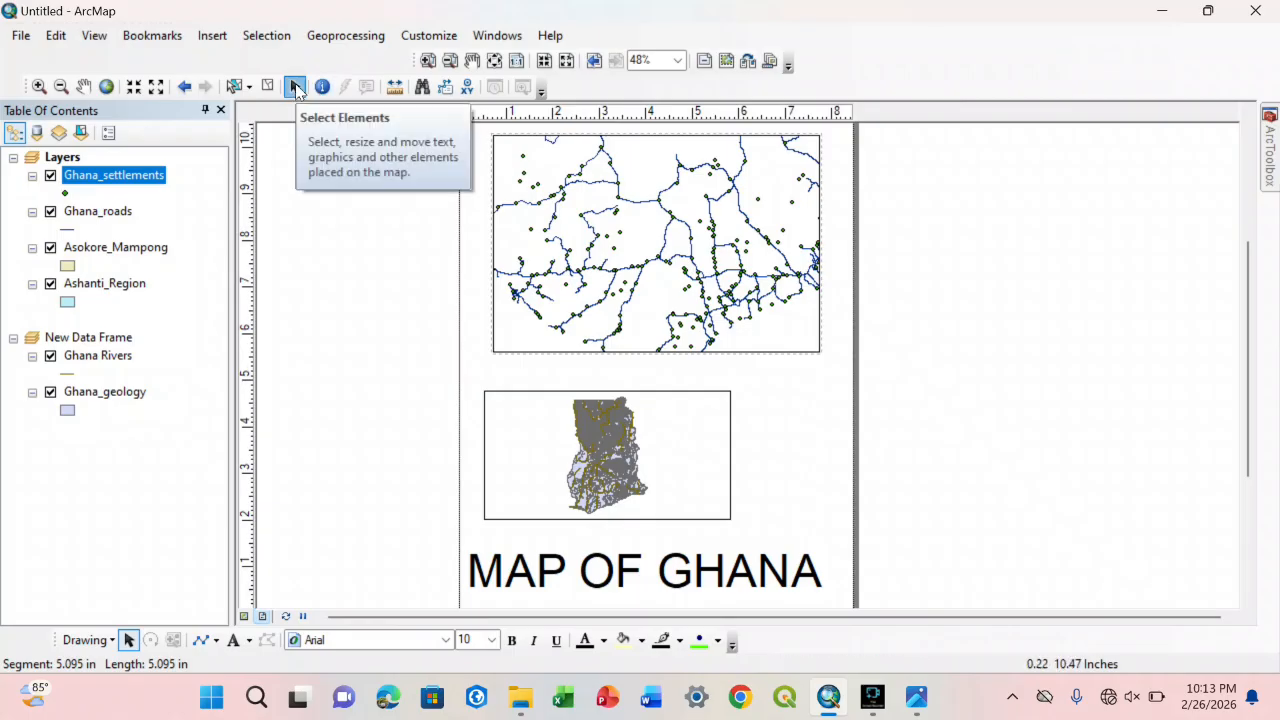
# Step: Hide the Layout toolbar and the Tools toolbar
pyautogui.click(500, 36)
pyautogui.moveTo(450, 38)
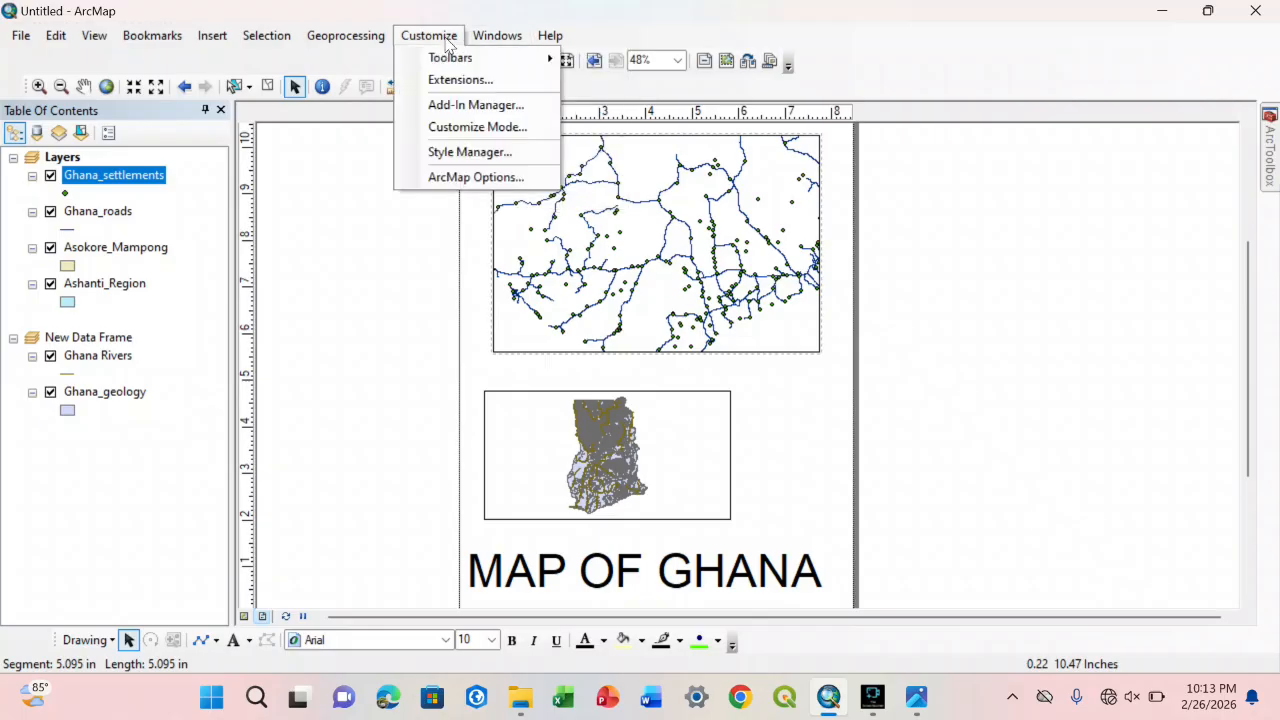
pyautogui.moveTo(459, 64)
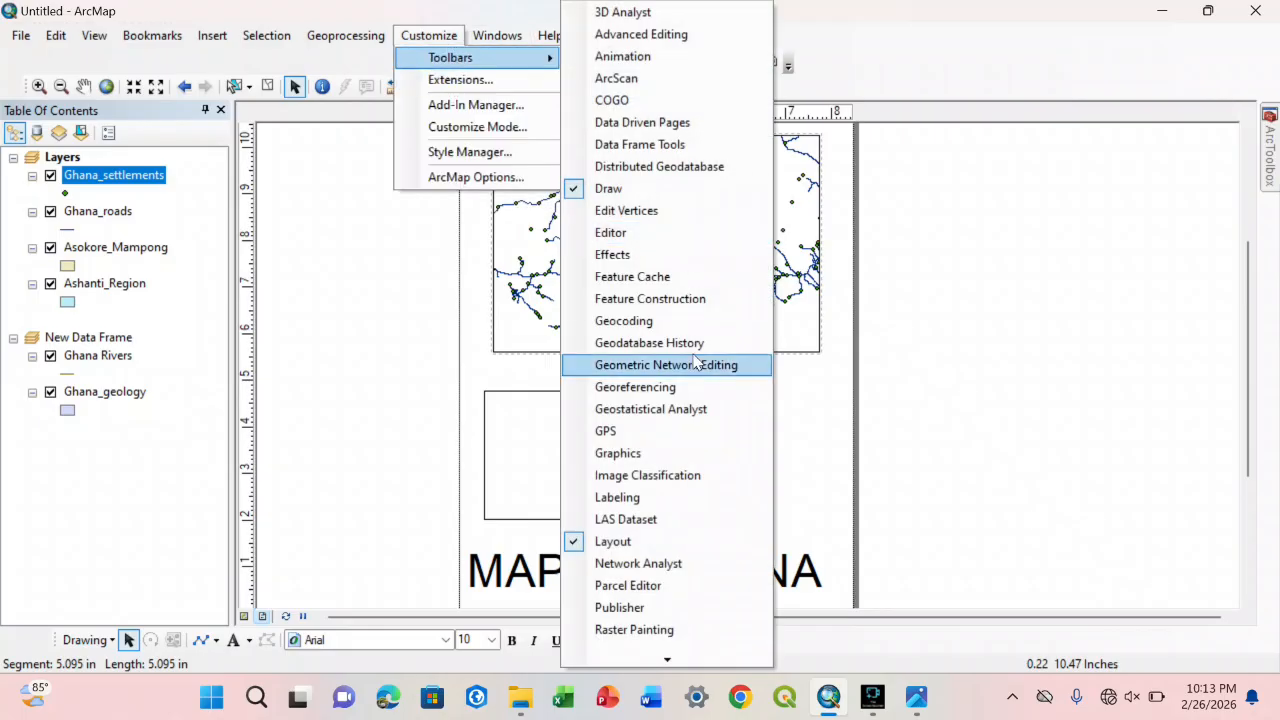
pyautogui.click(626, 541)
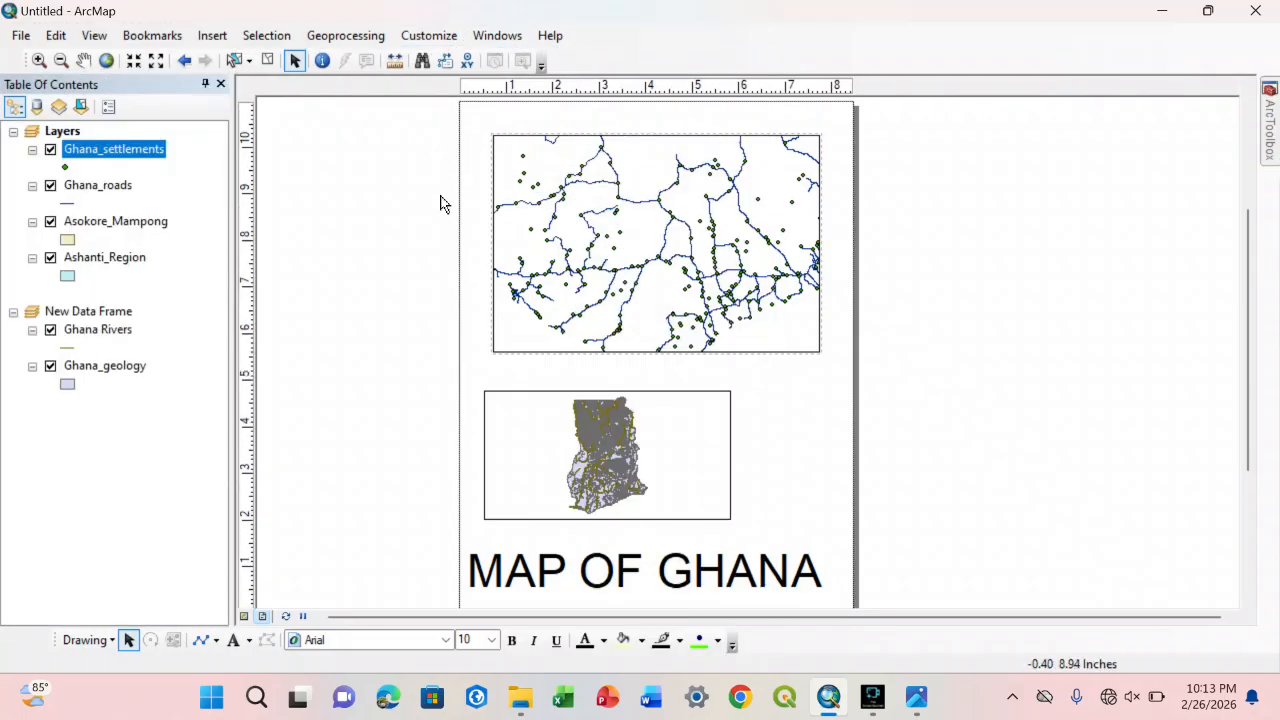
pyautogui.click(459, 38)
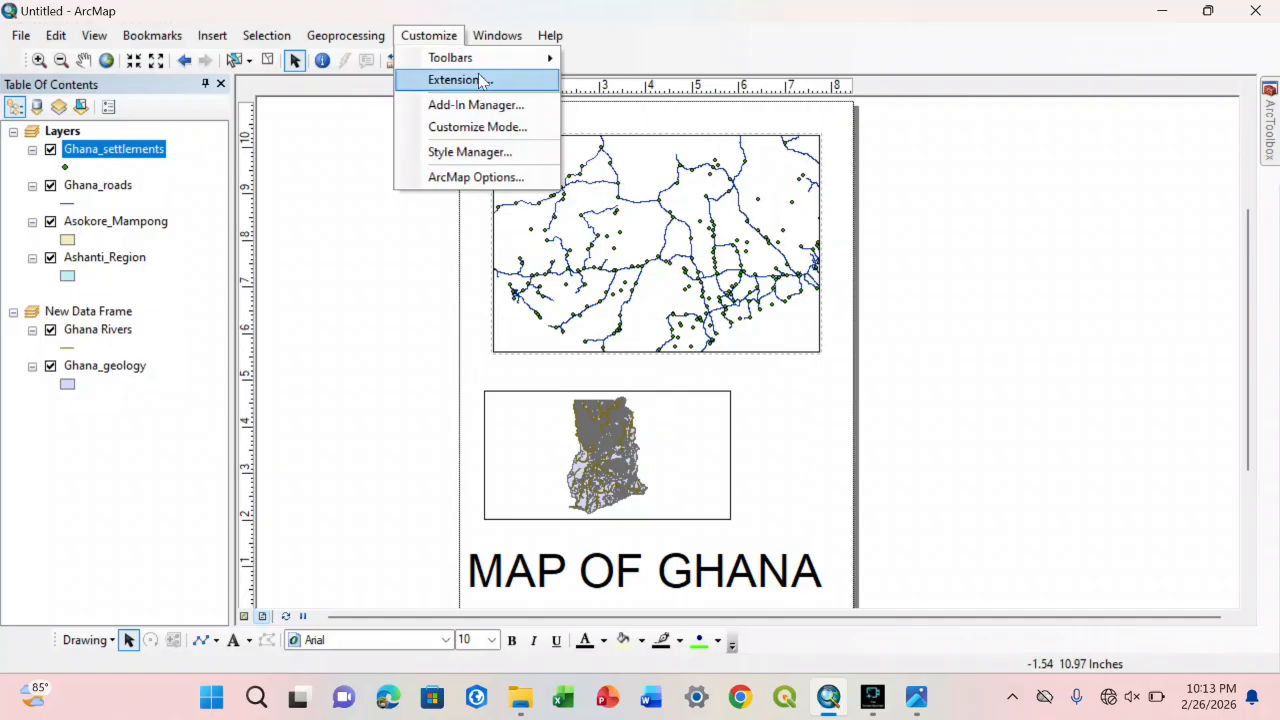
pyautogui.moveTo(466, 58)
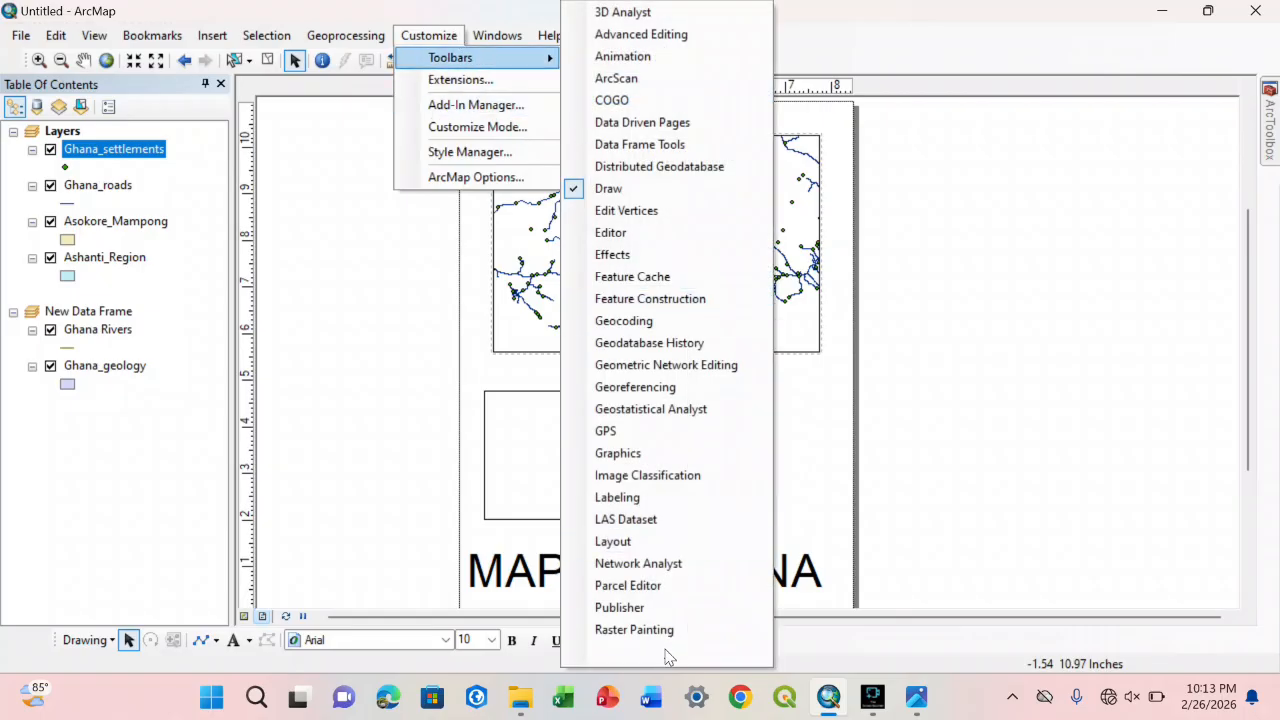
pyautogui.moveTo(667, 656)
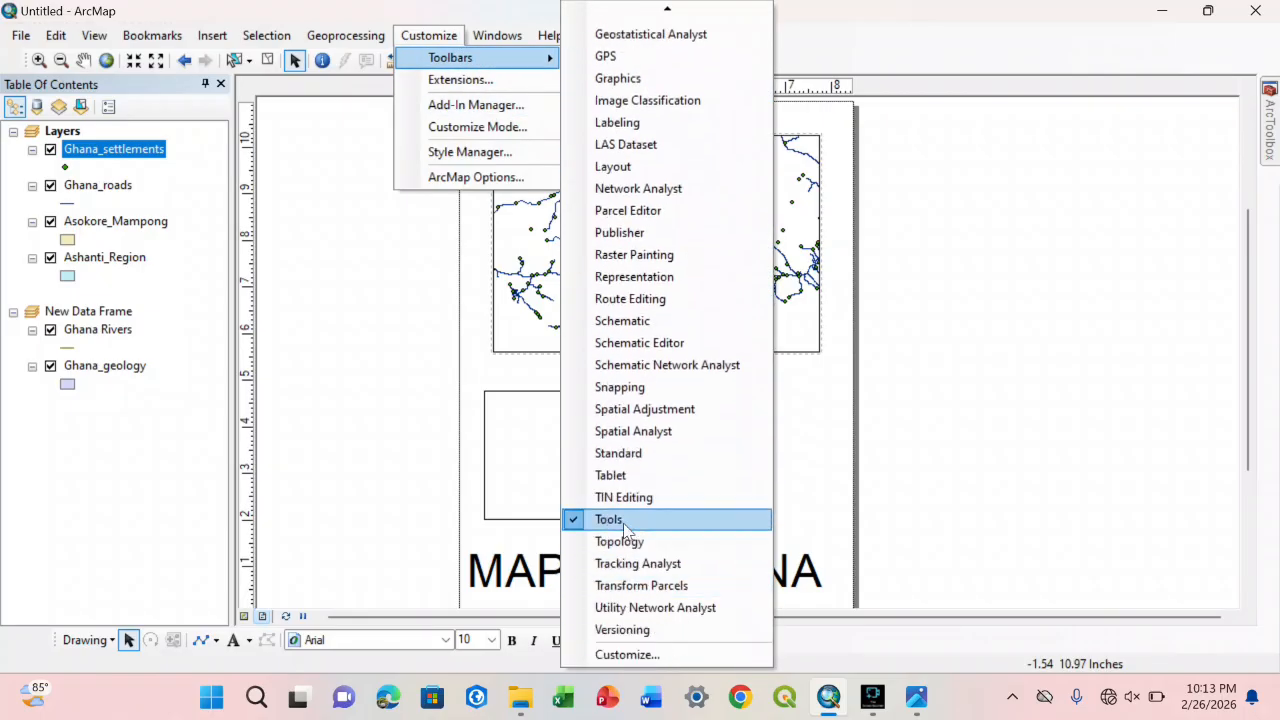
pyautogui.click(621, 521)
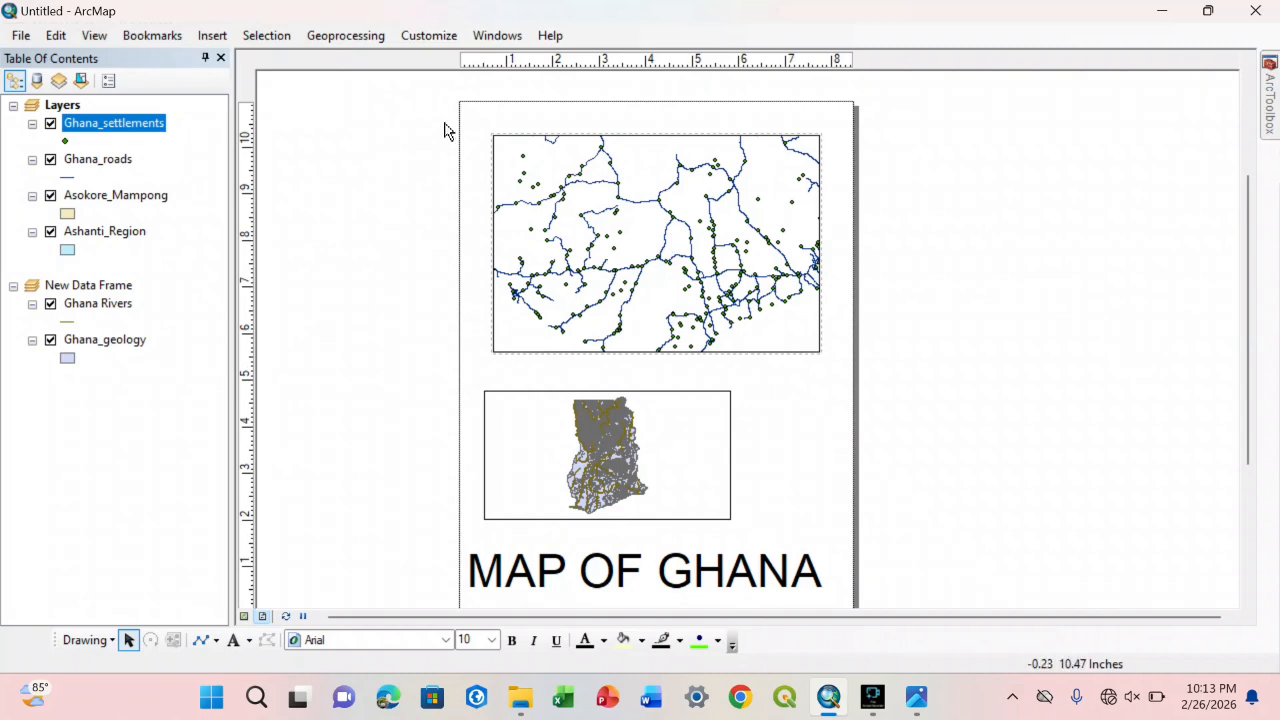
# Step: Select the upper data frame on the page and turn the Tools toolbar back on
pyautogui.click(718, 245)
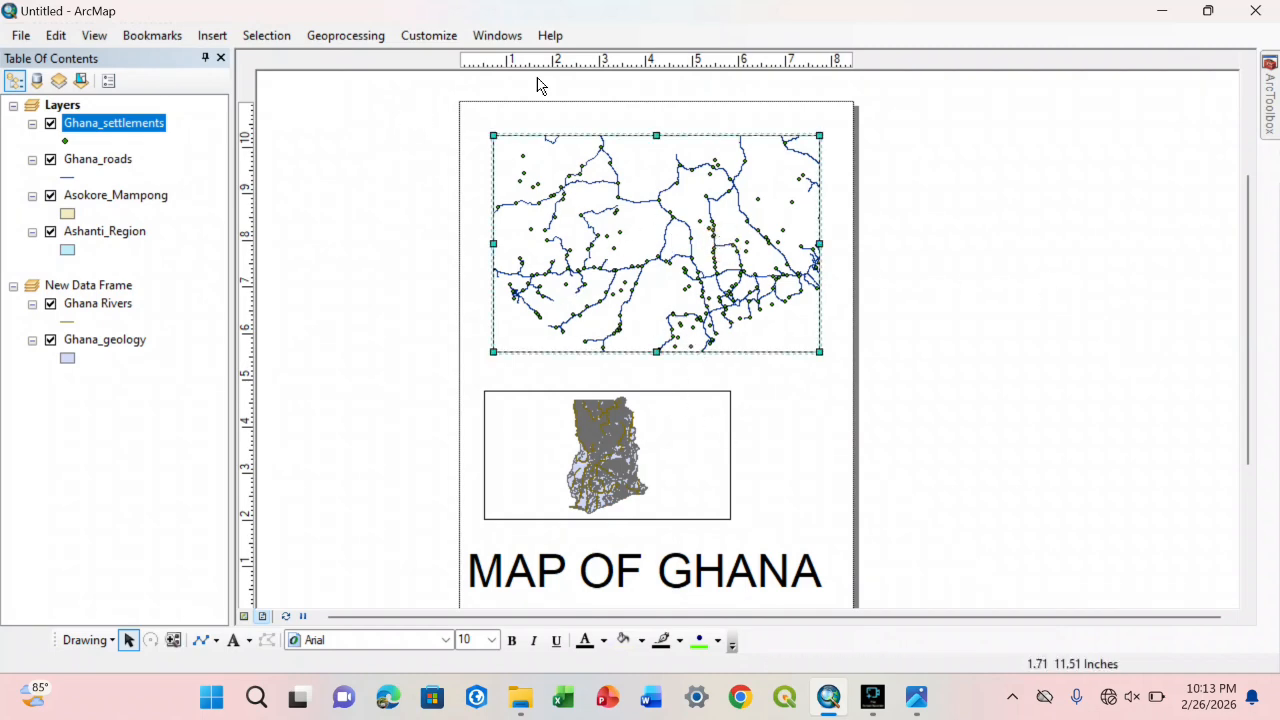
pyautogui.click(429, 35)
pyautogui.moveTo(438, 66)
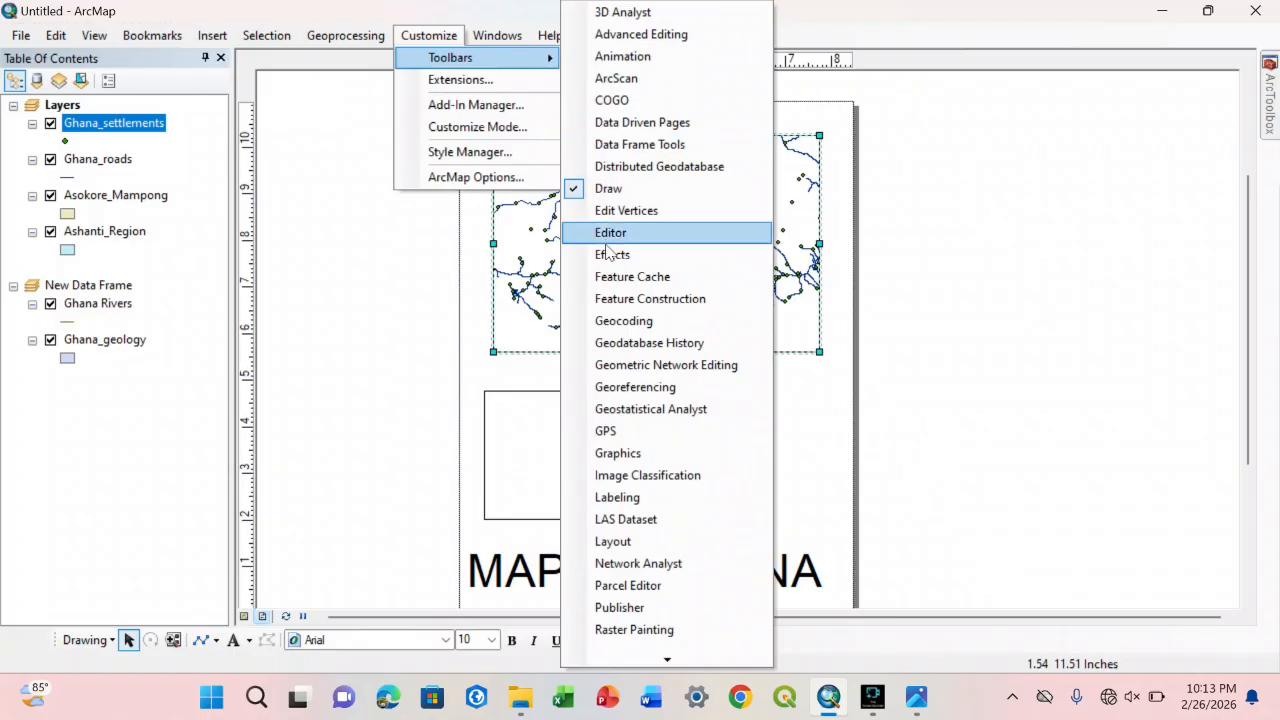
pyautogui.moveTo(668, 662)
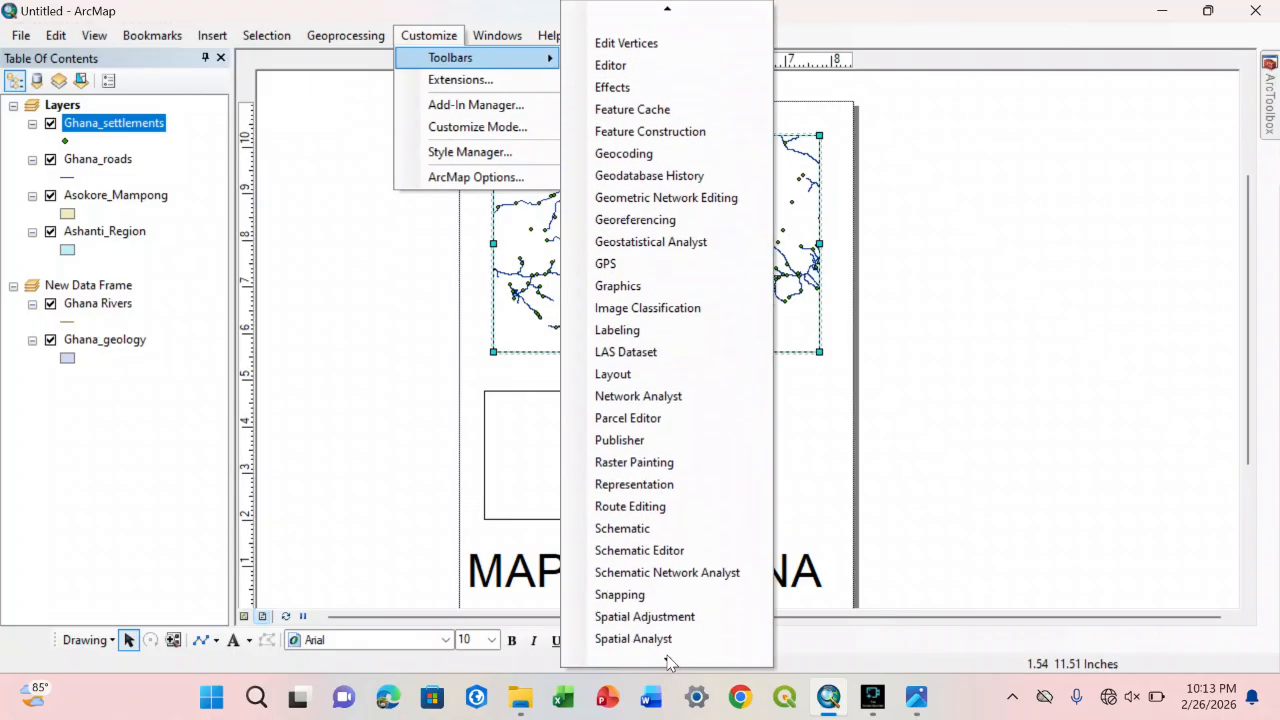
pyautogui.click(630, 542)
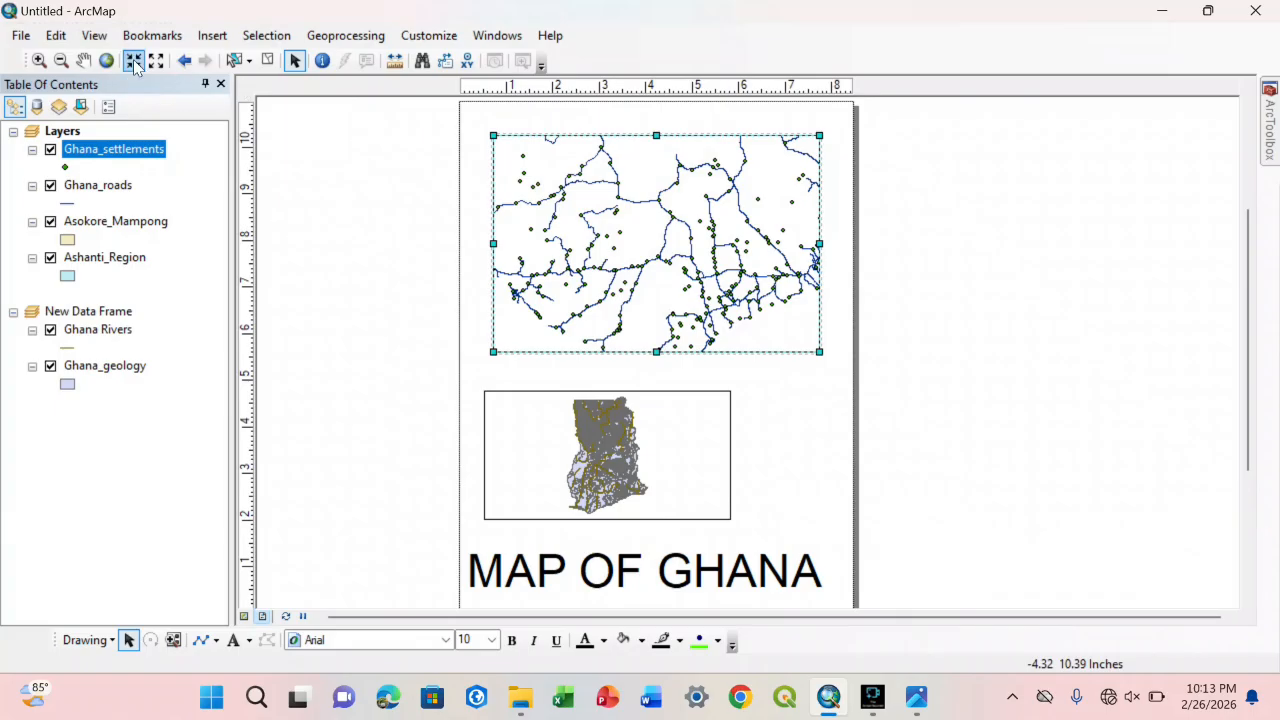
# Step: Pan the roads and settlements map inside the upper data frame, then pan it in data view with the Pan tool
pyautogui.click(84, 60)
pyautogui.moveTo(622, 224); pyautogui.dragTo(709, 209)
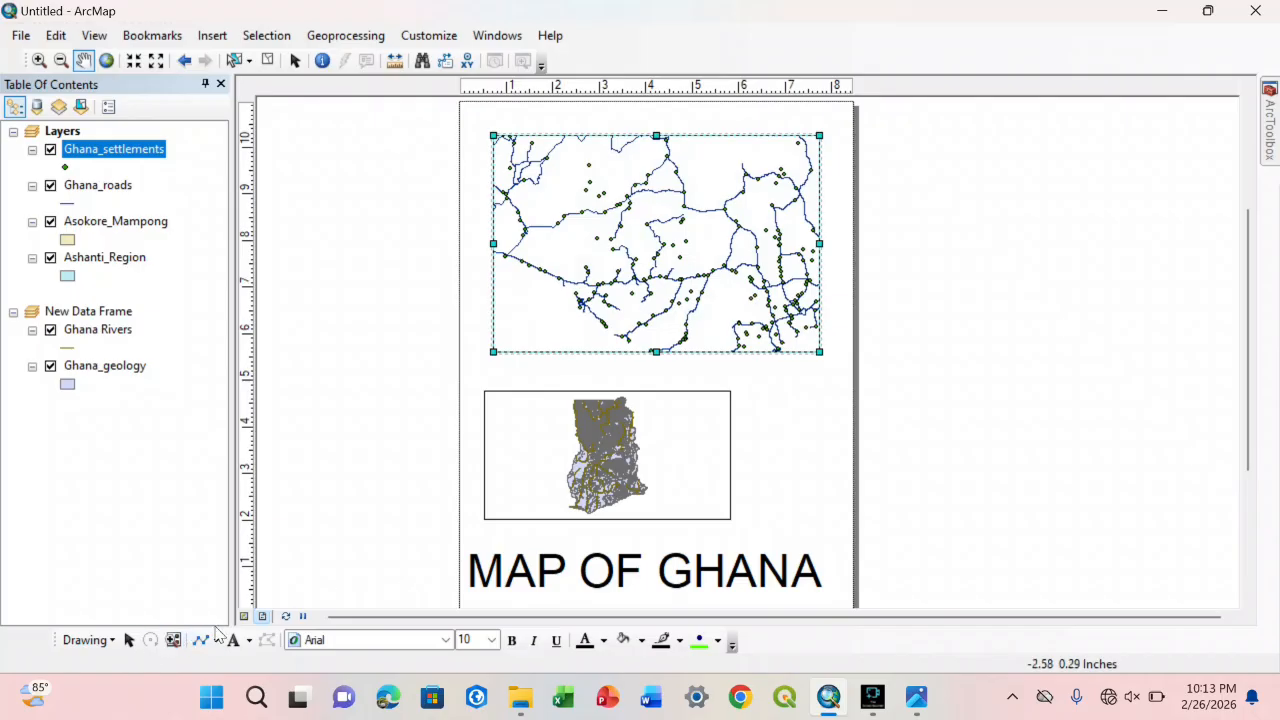
pyautogui.click(244, 618)
pyautogui.moveTo(751, 354); pyautogui.dragTo(668, 274)
pyautogui.click(294, 61)
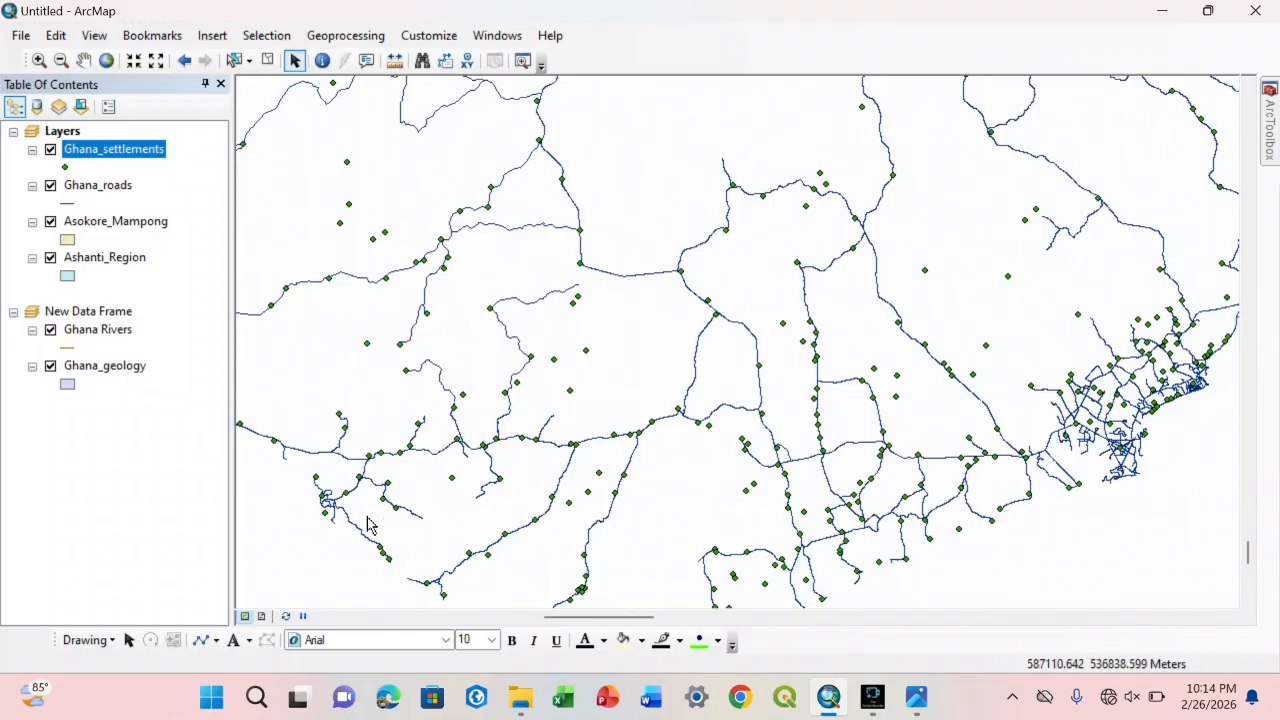
# Step: Return to layout view and move the upper data frame slightly to the left on the page
pyautogui.click(262, 617)
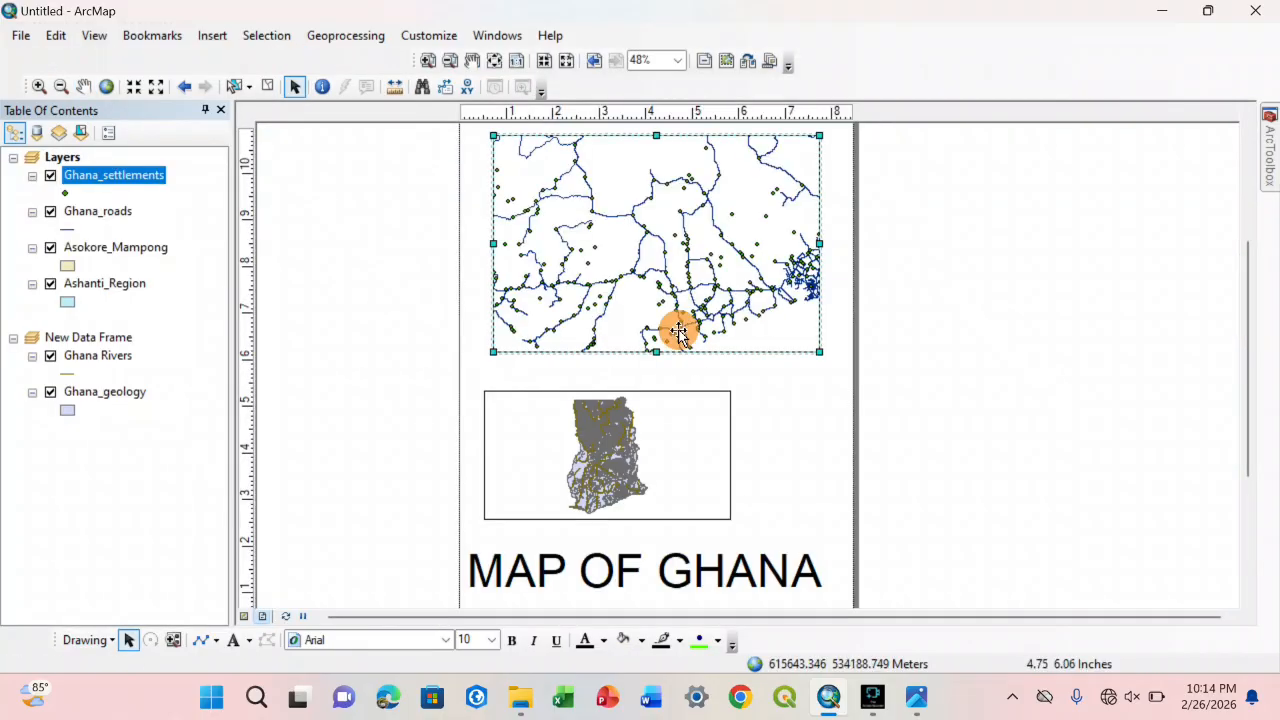
pyautogui.moveTo(673, 334); pyautogui.dragTo(586, 343)
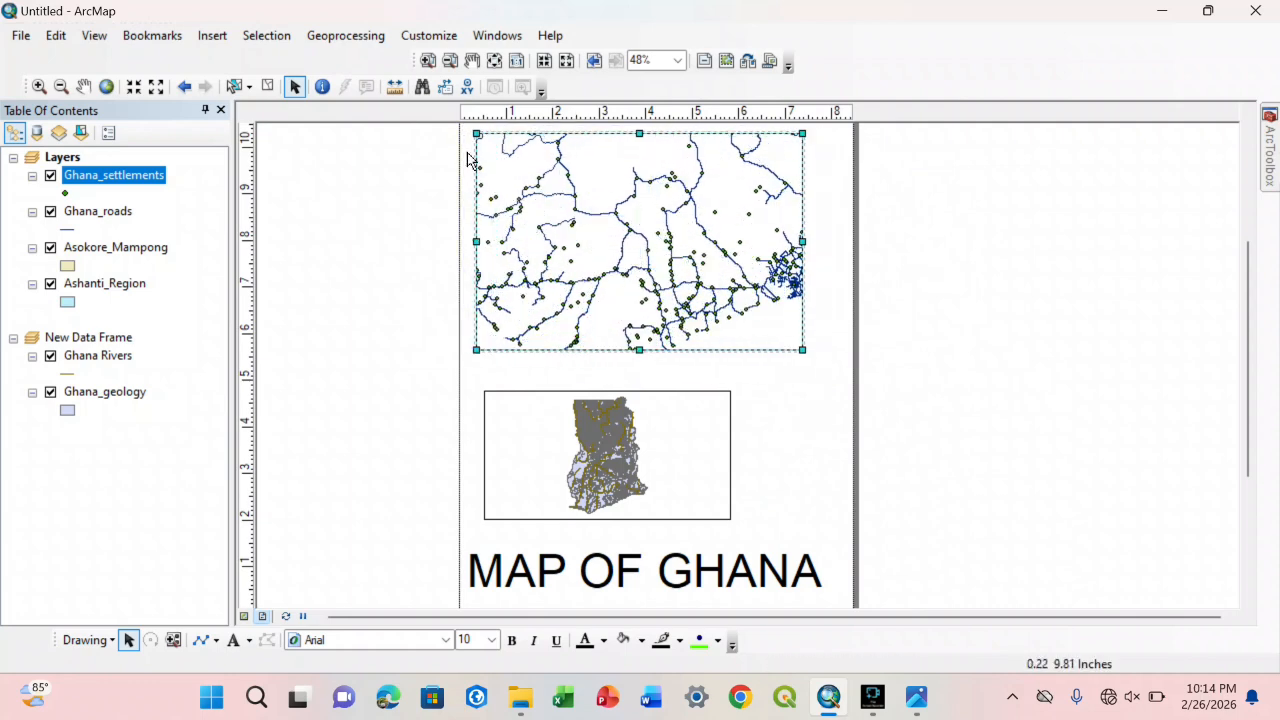
# Step: Pan the whole layout page with the layout Pan tool, comparing it with data view in between
pyautogui.click(473, 62)
pyautogui.moveTo(460, 125); pyautogui.dragTo(512, 204)
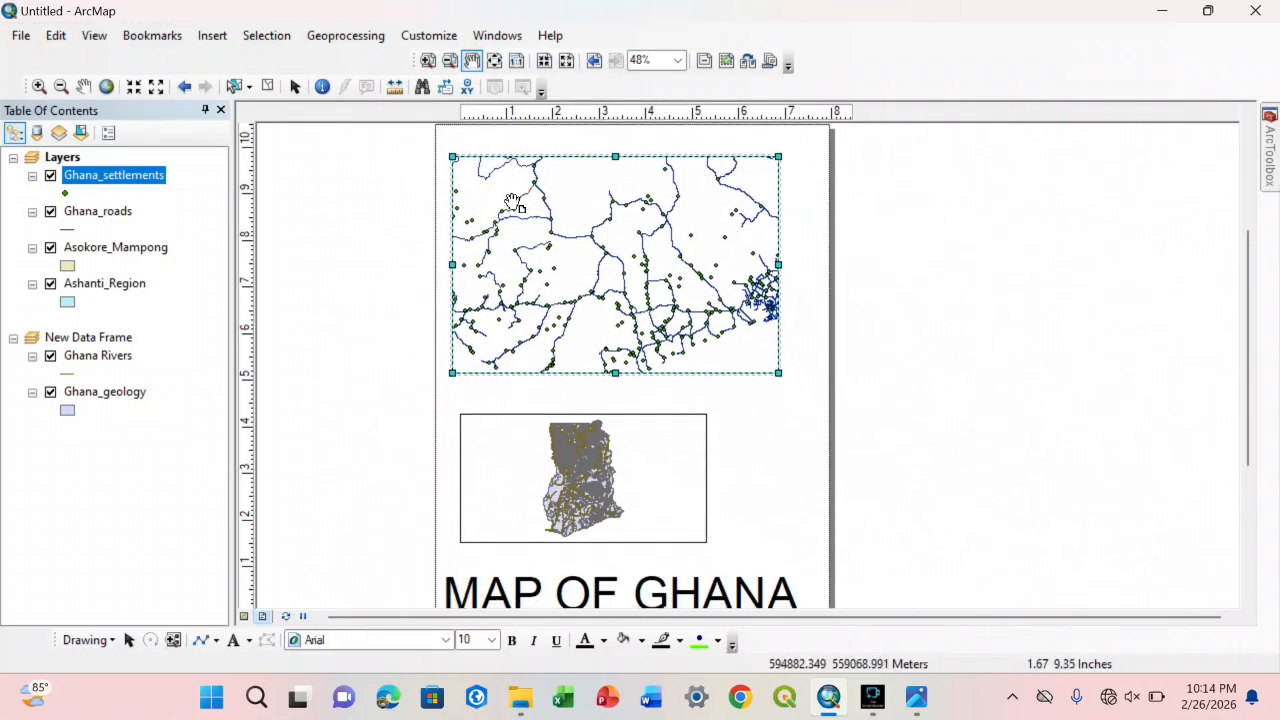
pyautogui.click(244, 617)
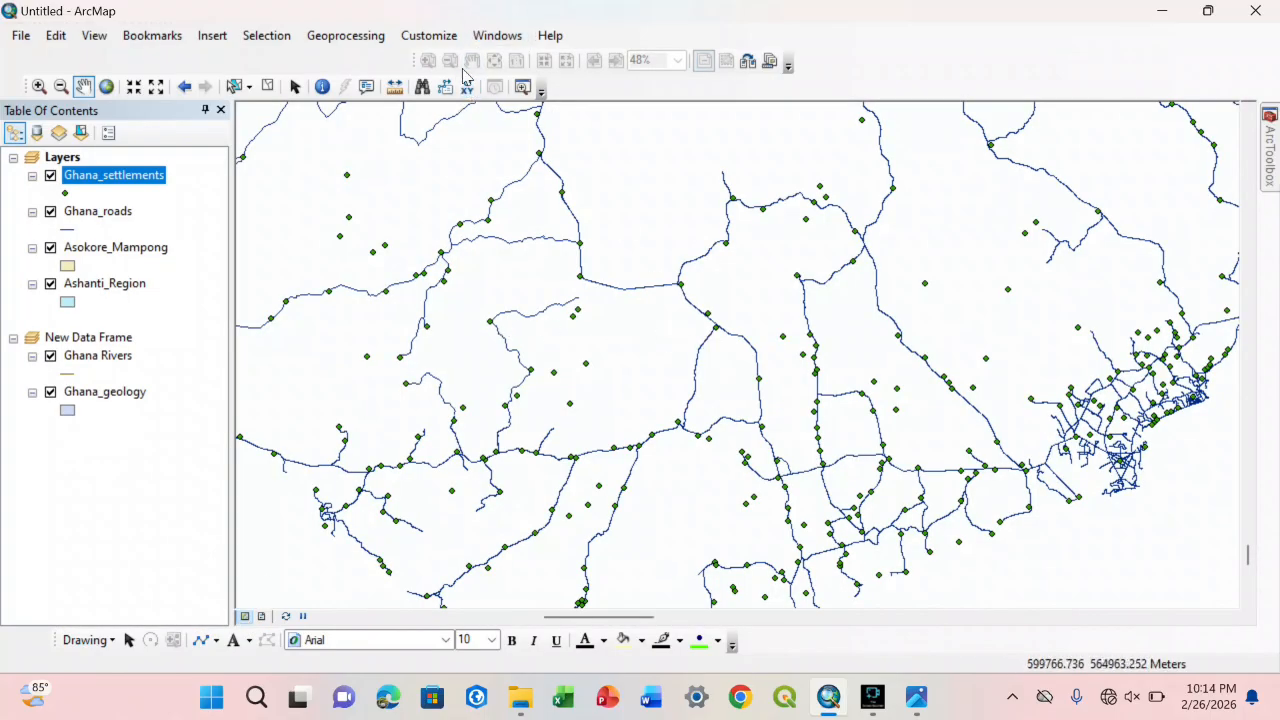
pyautogui.click(262, 617)
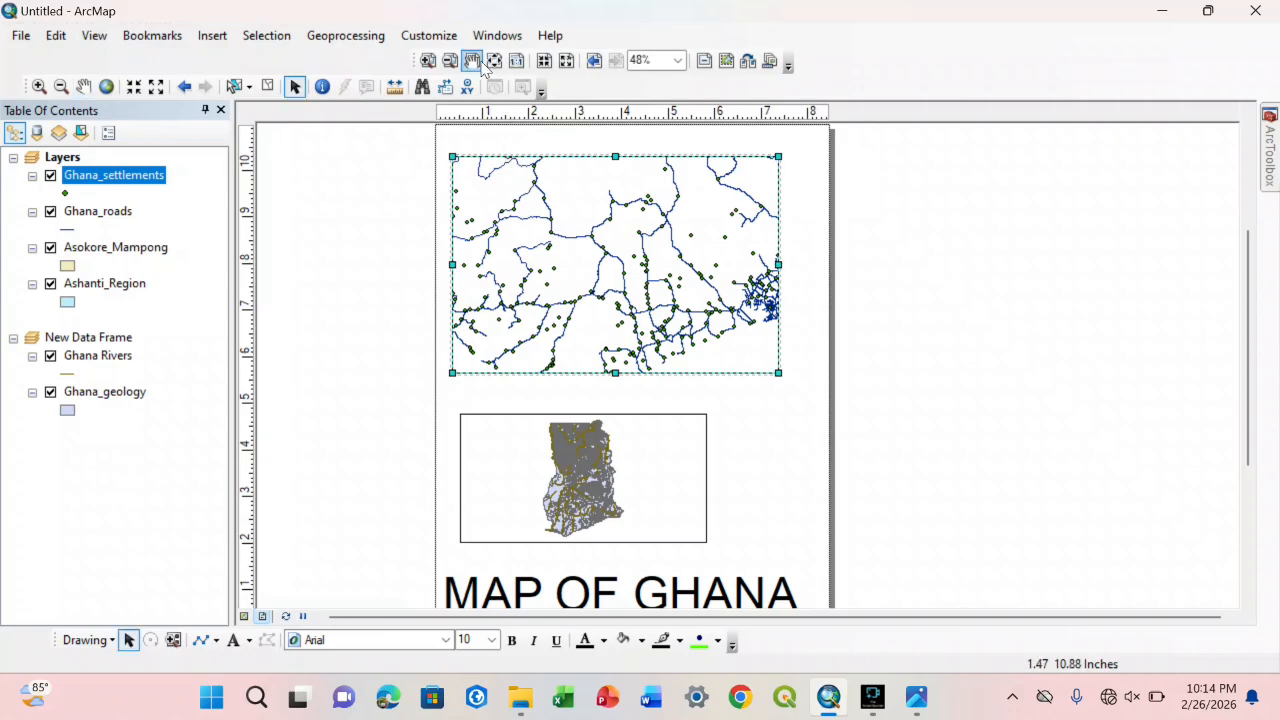
pyautogui.moveTo(547, 234)
pyautogui.mouseDown()
pyautogui.moveTo(1017, 240)
pyautogui.moveTo(537, 212)
pyautogui.mouseUp()
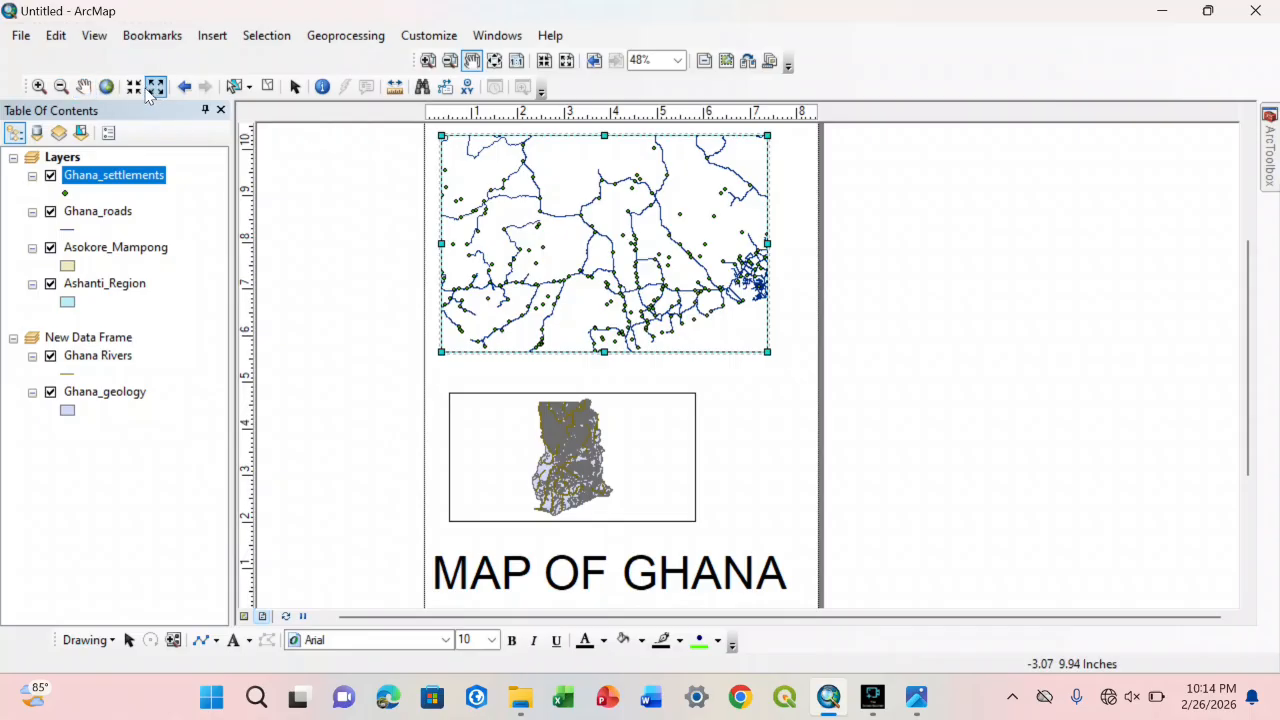
# Step: Zoom the map inside the upper data frame in and out with the fixed zoom tools, leaving the page scale alone
pyautogui.click(140, 89)
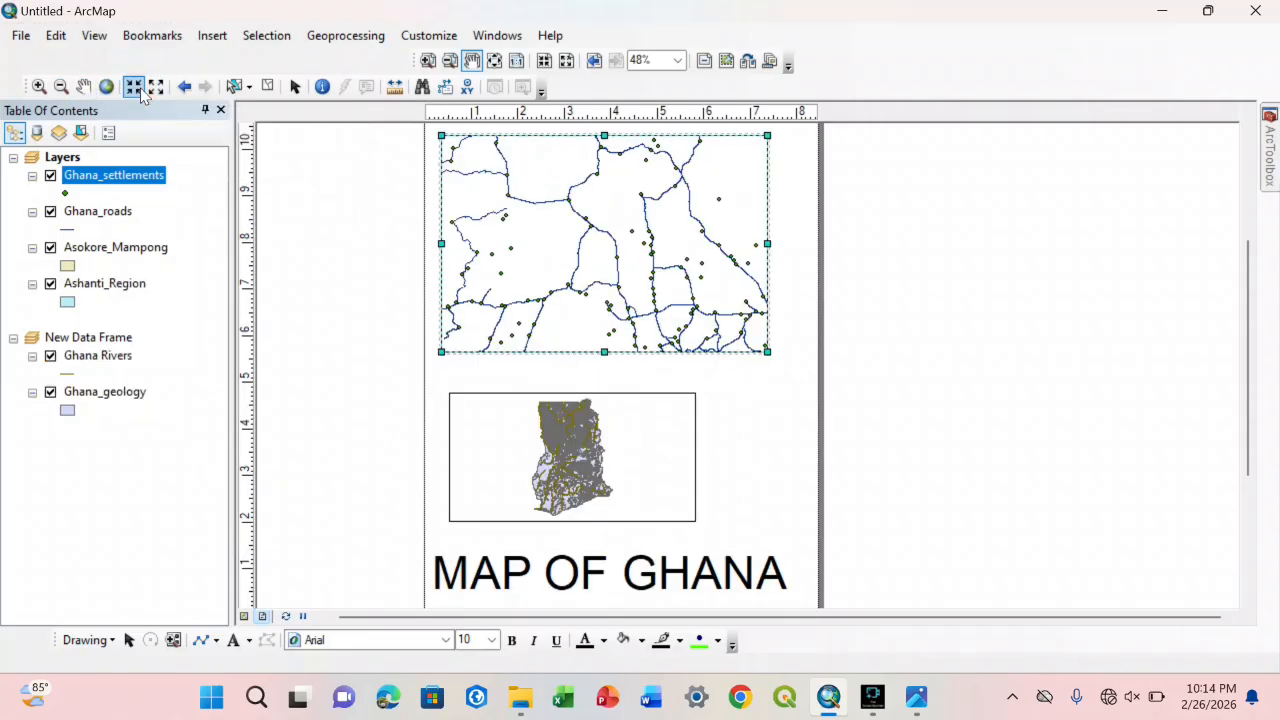
pyautogui.click(141, 89)
pyautogui.click(141, 89)
pyautogui.click(141, 89)
pyautogui.click(141, 89)
pyautogui.click(152, 89)
pyautogui.click(152, 89)
pyautogui.click(152, 89)
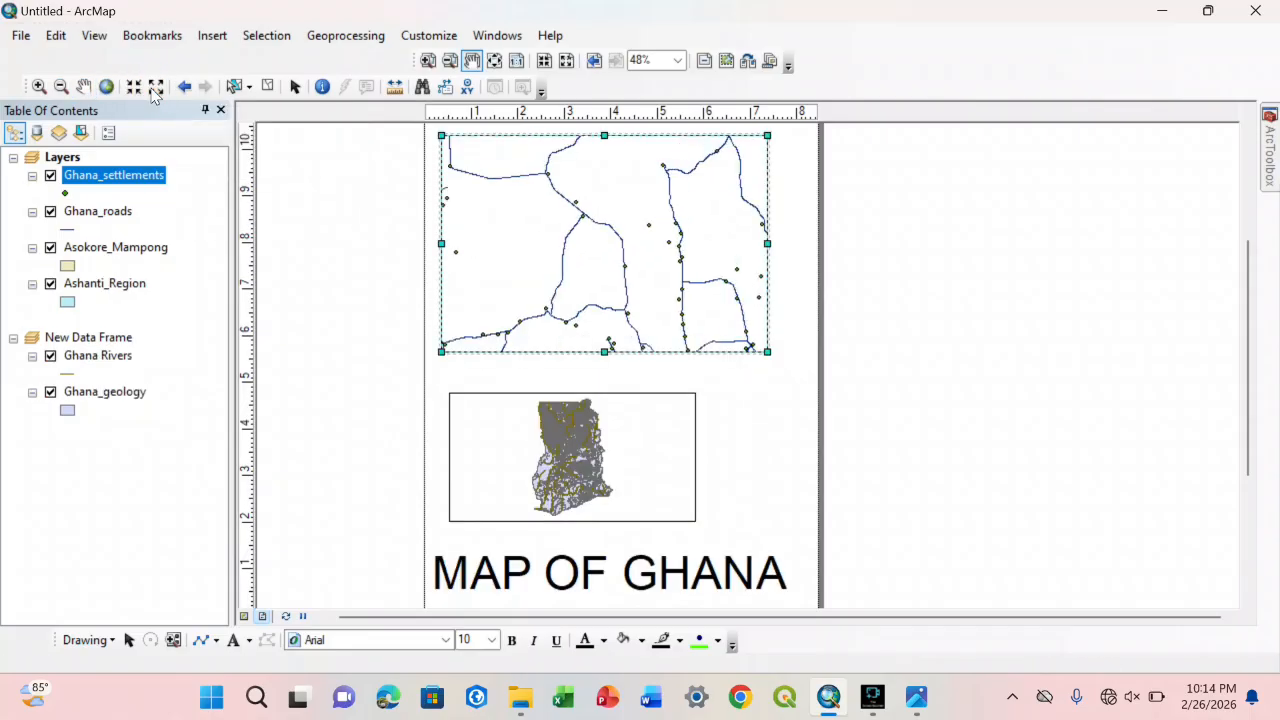
pyautogui.click(155, 88)
pyautogui.click(155, 88)
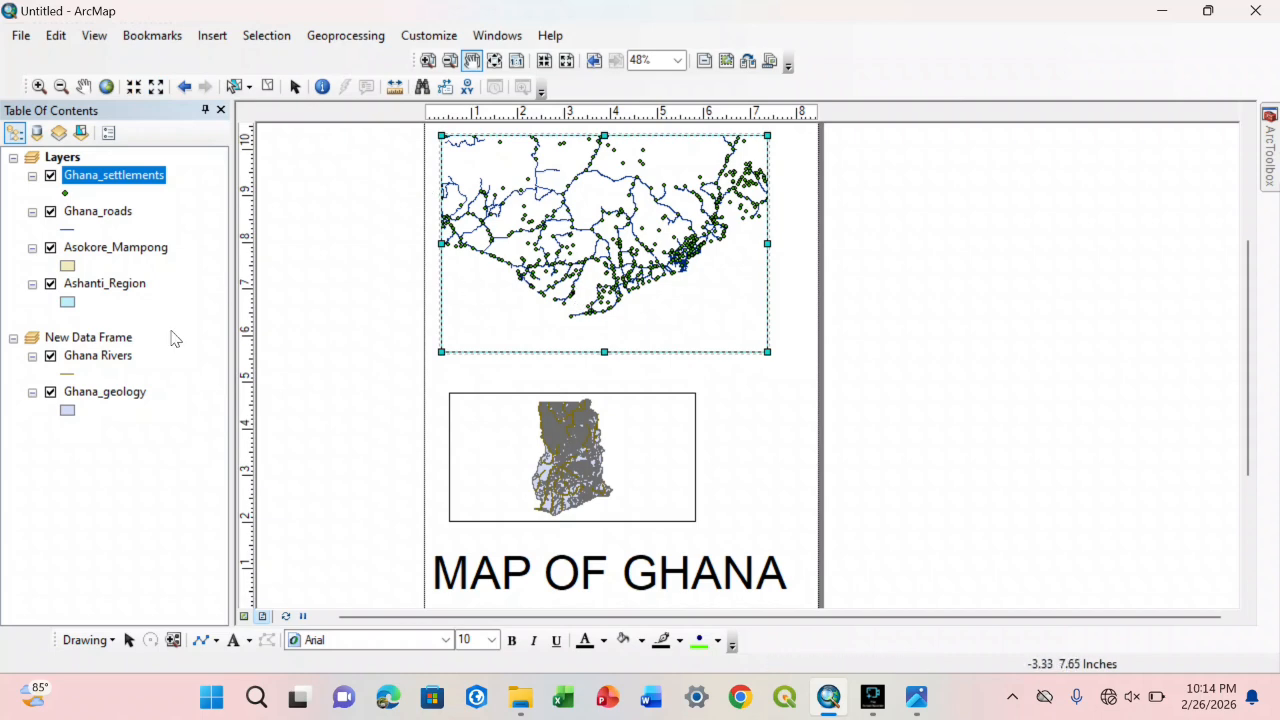
# Step: Zoom the layout page in and out by fixed amounts, and fit the whole page in the view
pyautogui.click(544, 61)
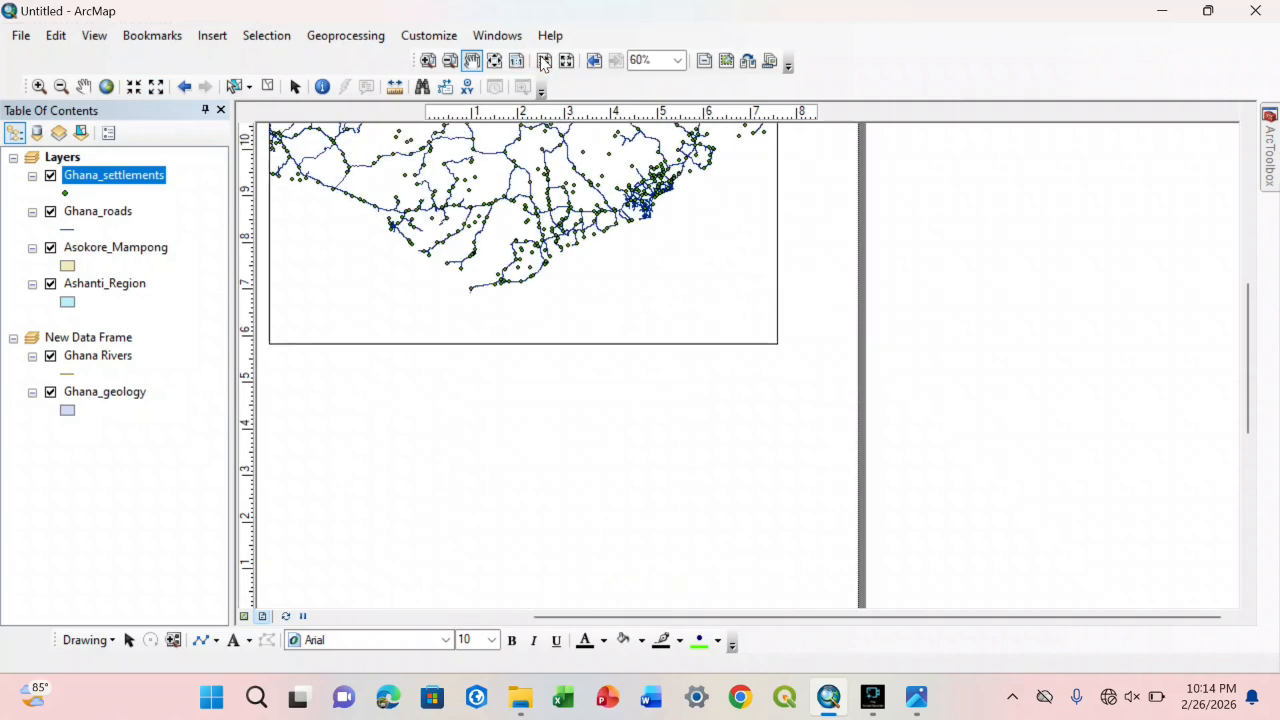
pyautogui.click(543, 60)
pyautogui.click(543, 60)
pyautogui.click(564, 59)
pyautogui.click(564, 59)
pyautogui.click(564, 59)
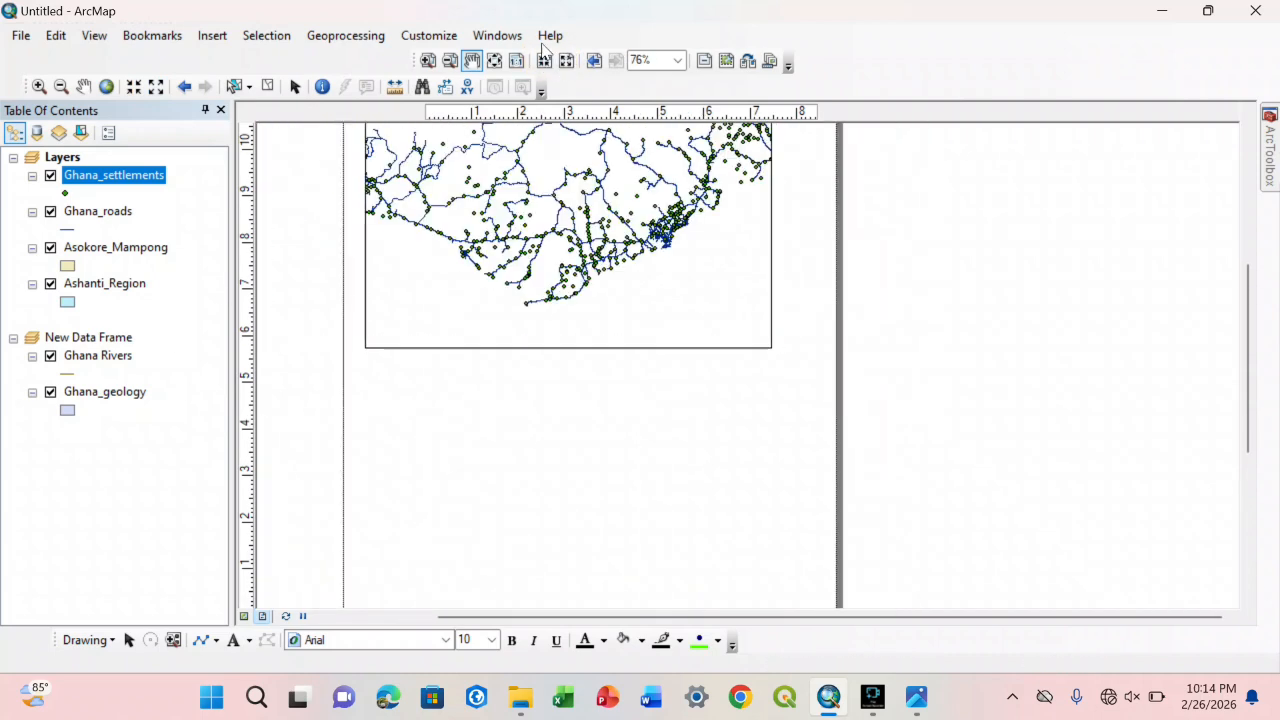
pyautogui.click(494, 61)
pyautogui.moveTo(709, 229); pyautogui.dragTo(633, 217)
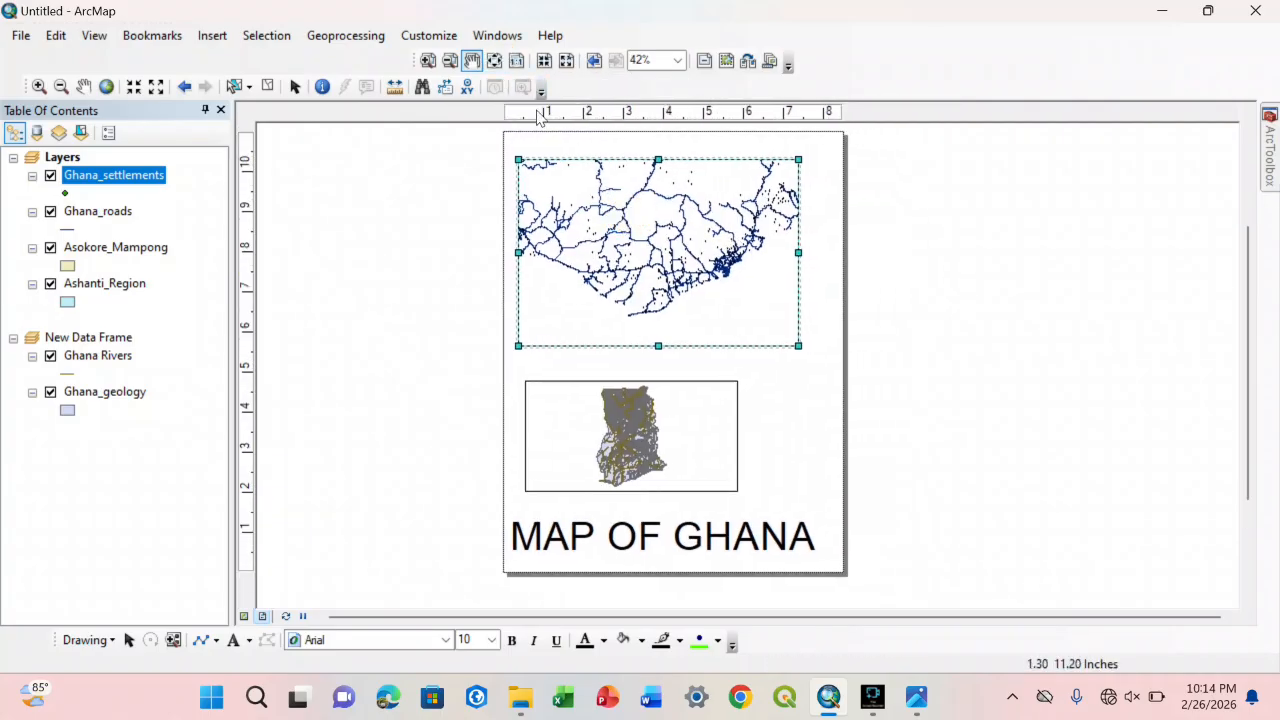
# Step: Show the Editor toolbar
pyautogui.click(430, 36)
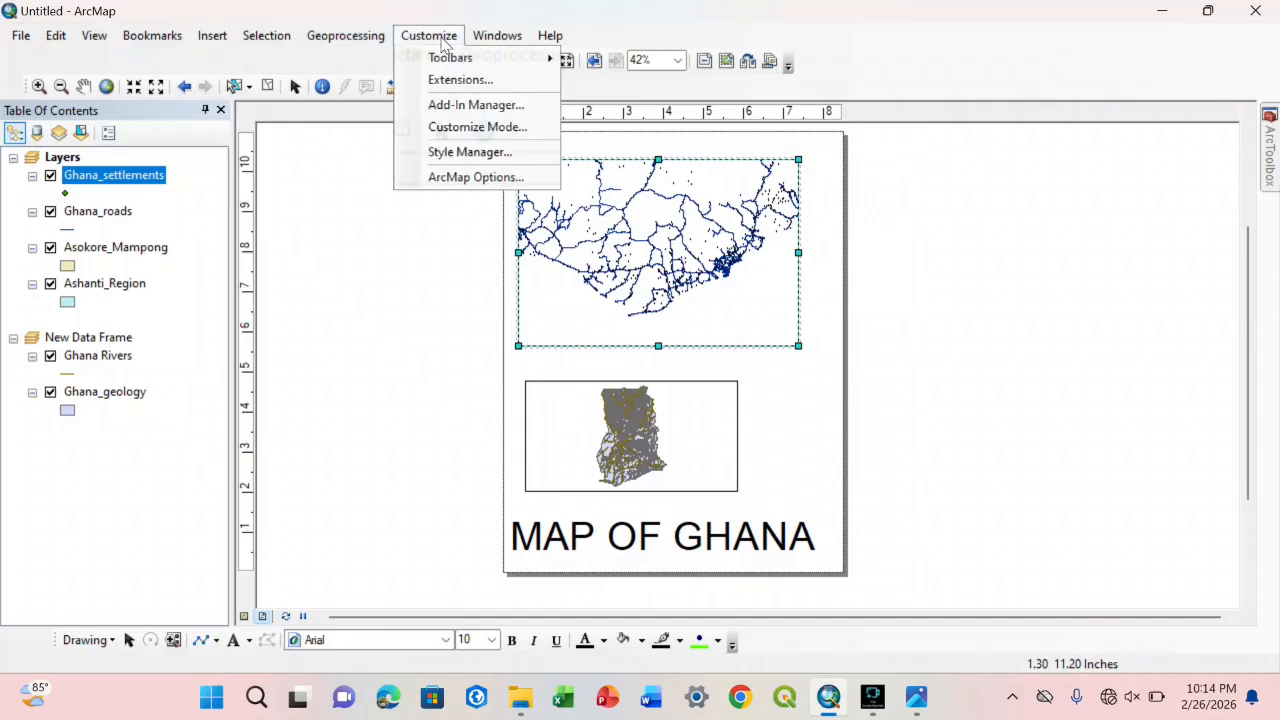
pyautogui.moveTo(455, 65)
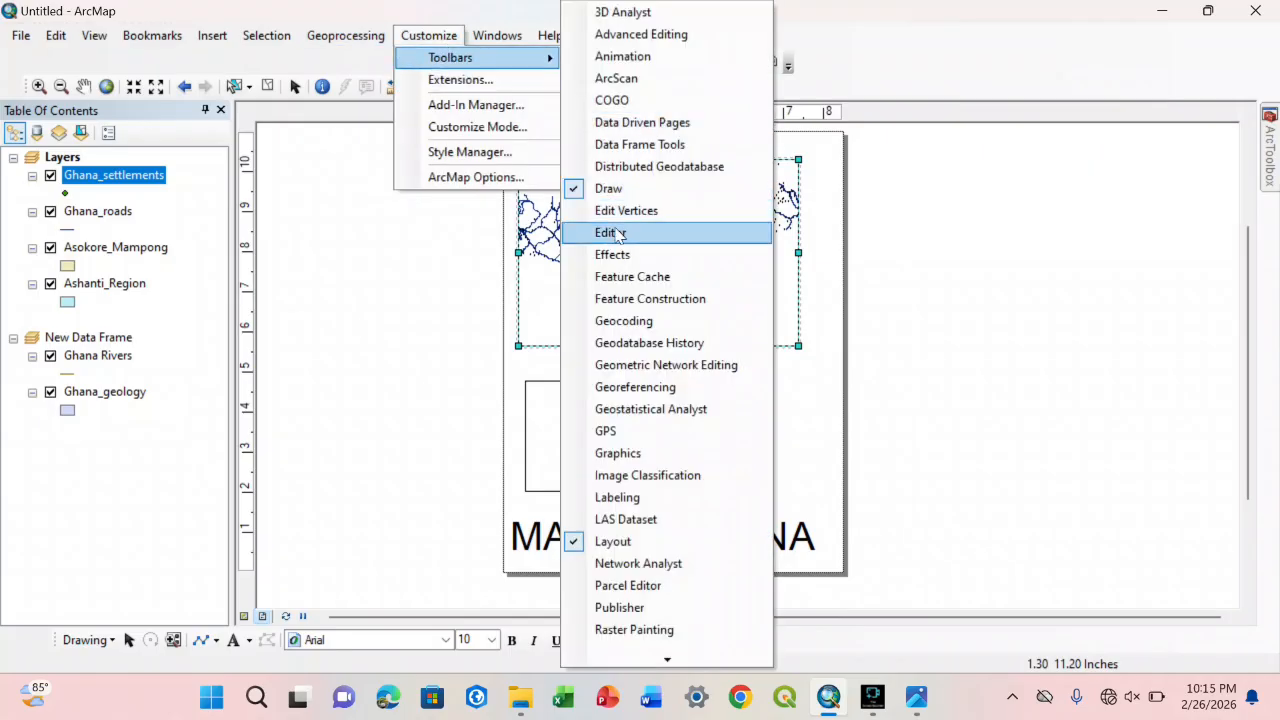
pyautogui.click(620, 234)
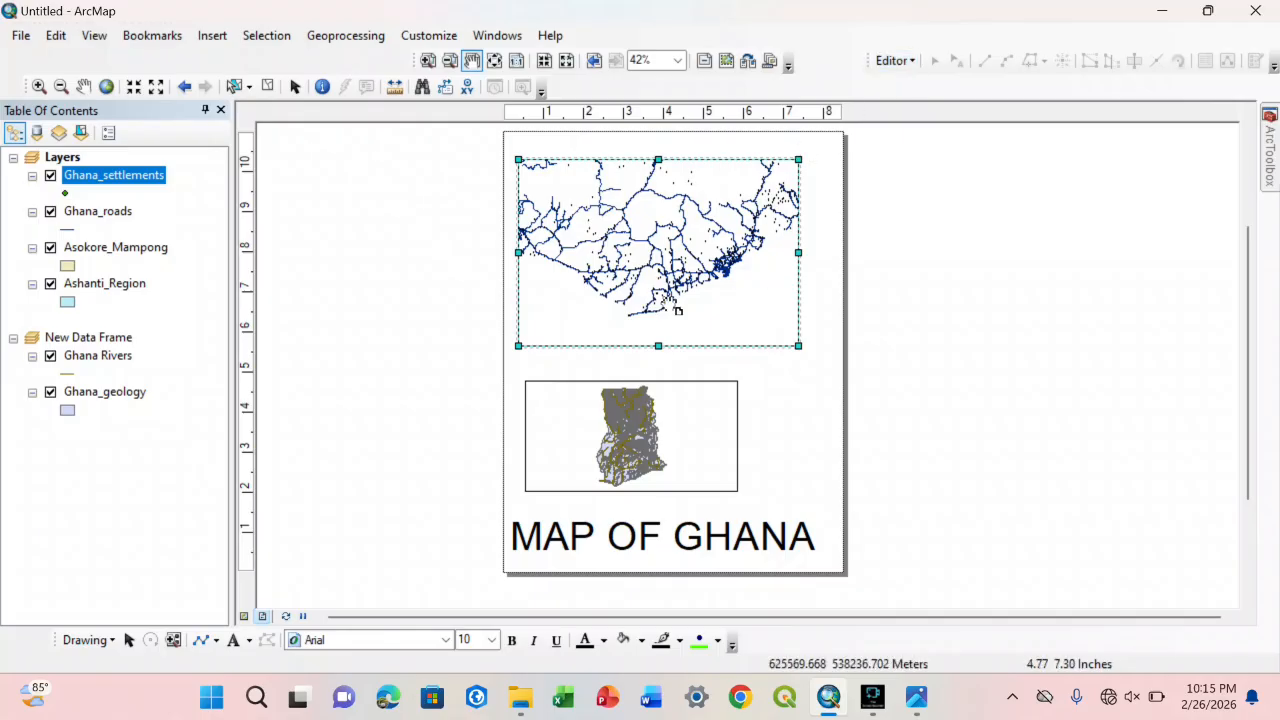
# Step: Switch to data view and zoom the map to the Ashanti_Region layer
pyautogui.click(248, 616)
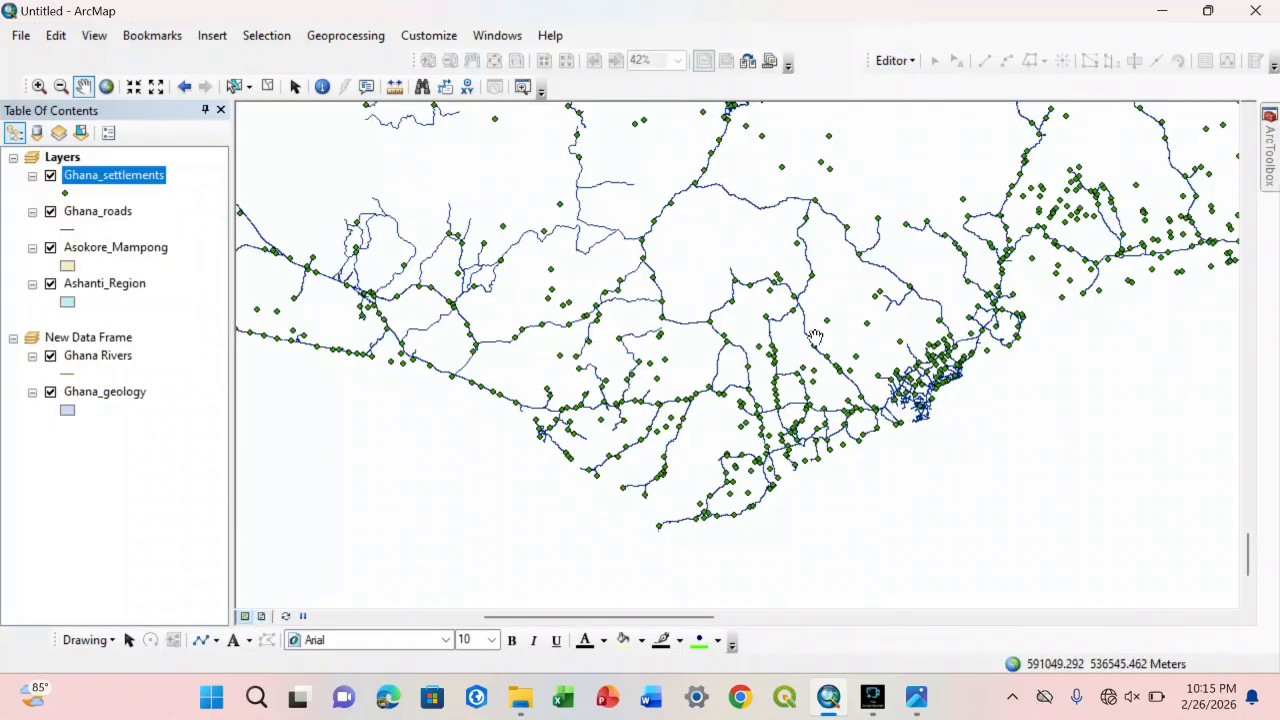
pyautogui.moveTo(789, 253); pyautogui.dragTo(746, 425)
pyautogui.moveTo(815, 309); pyautogui.dragTo(709, 582)
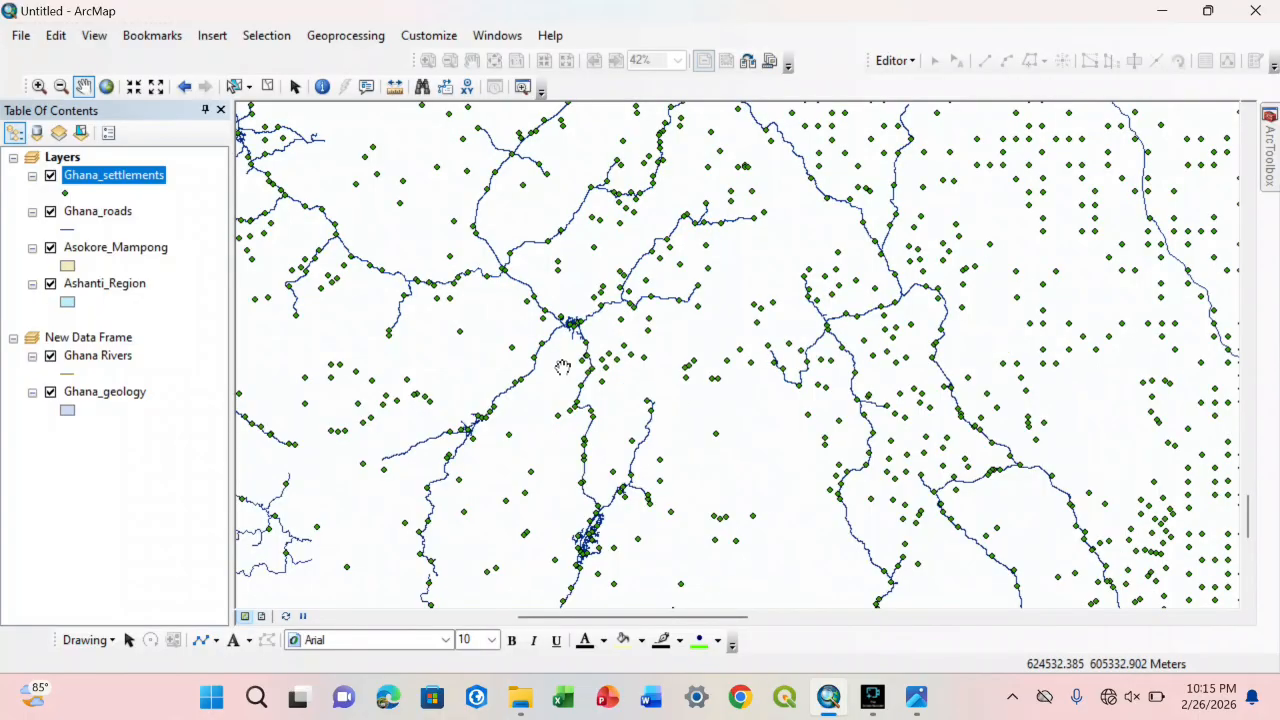
pyautogui.rightClick(107, 285)
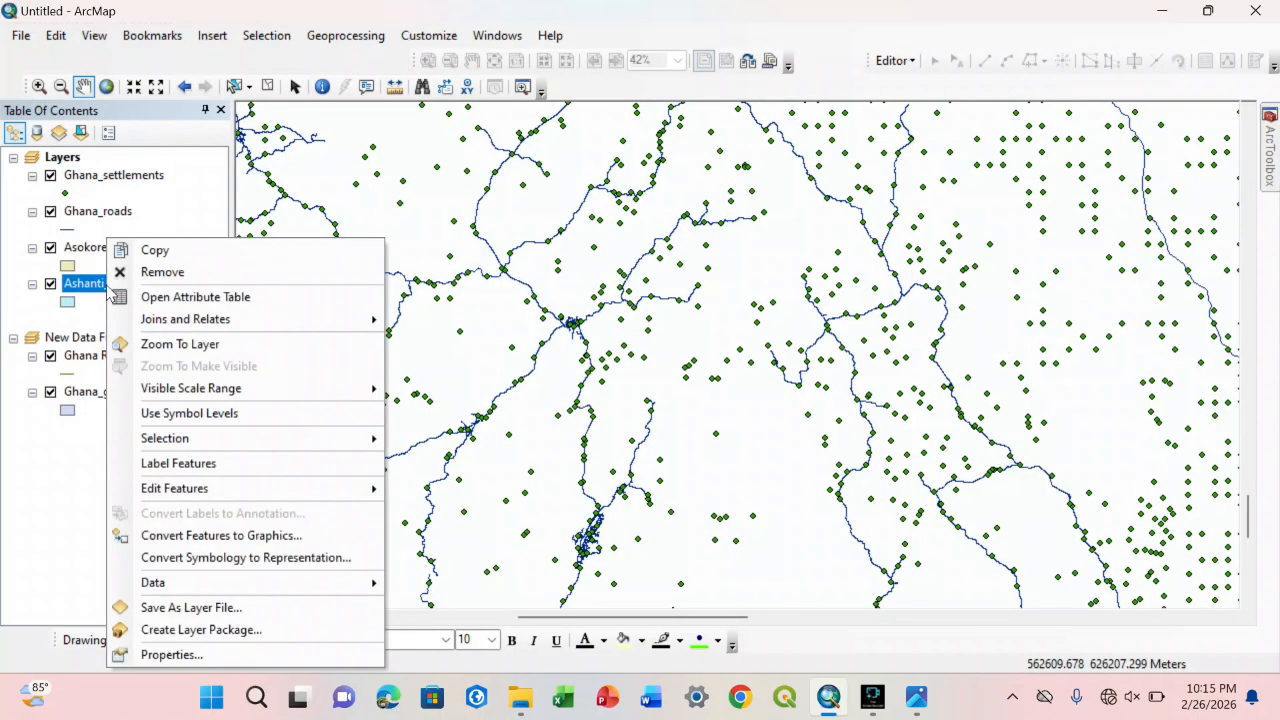
pyautogui.click(152, 343)
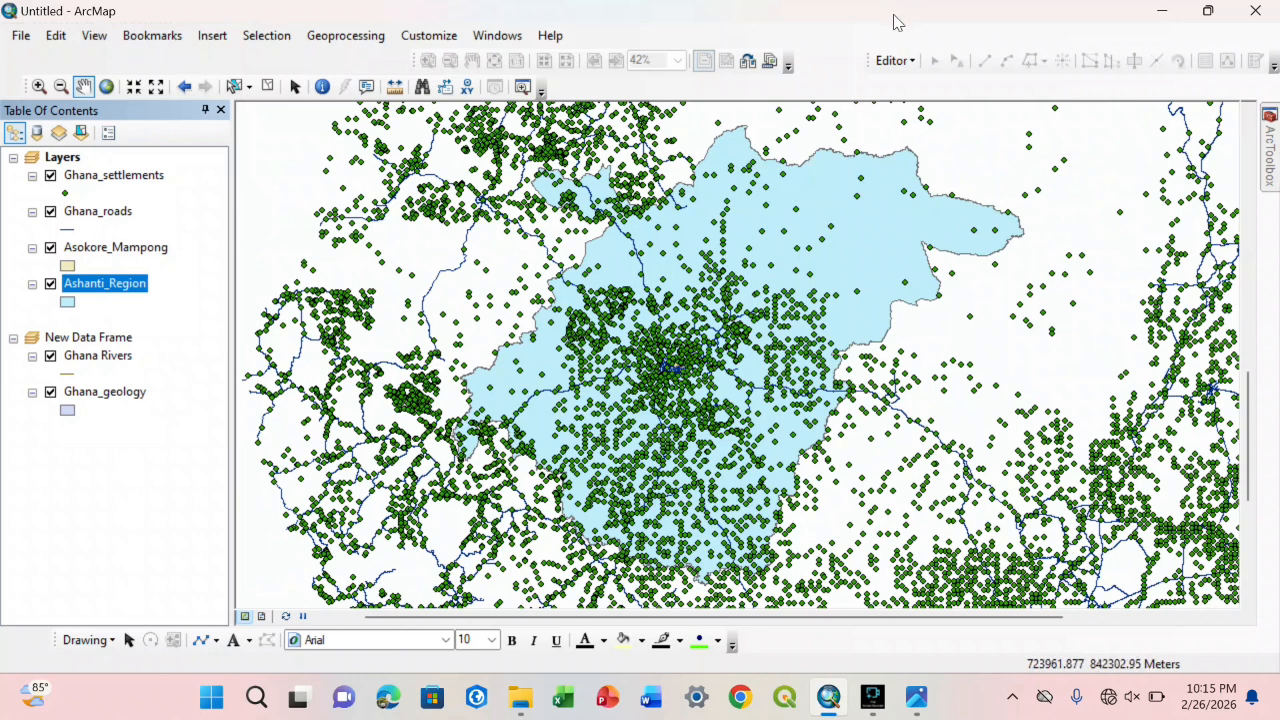
# Step: Look over the Editor's editing commands and the toolbar customization options
pyautogui.click(893, 60)
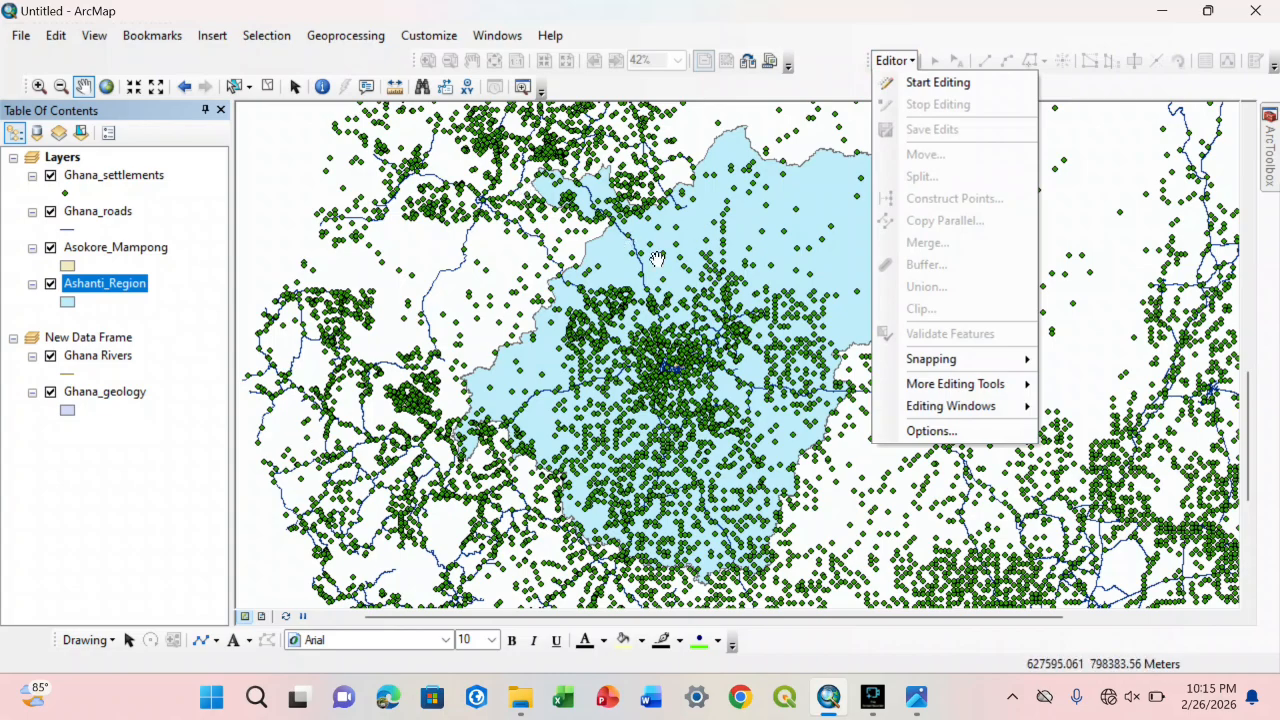
pyautogui.click(830, 30)
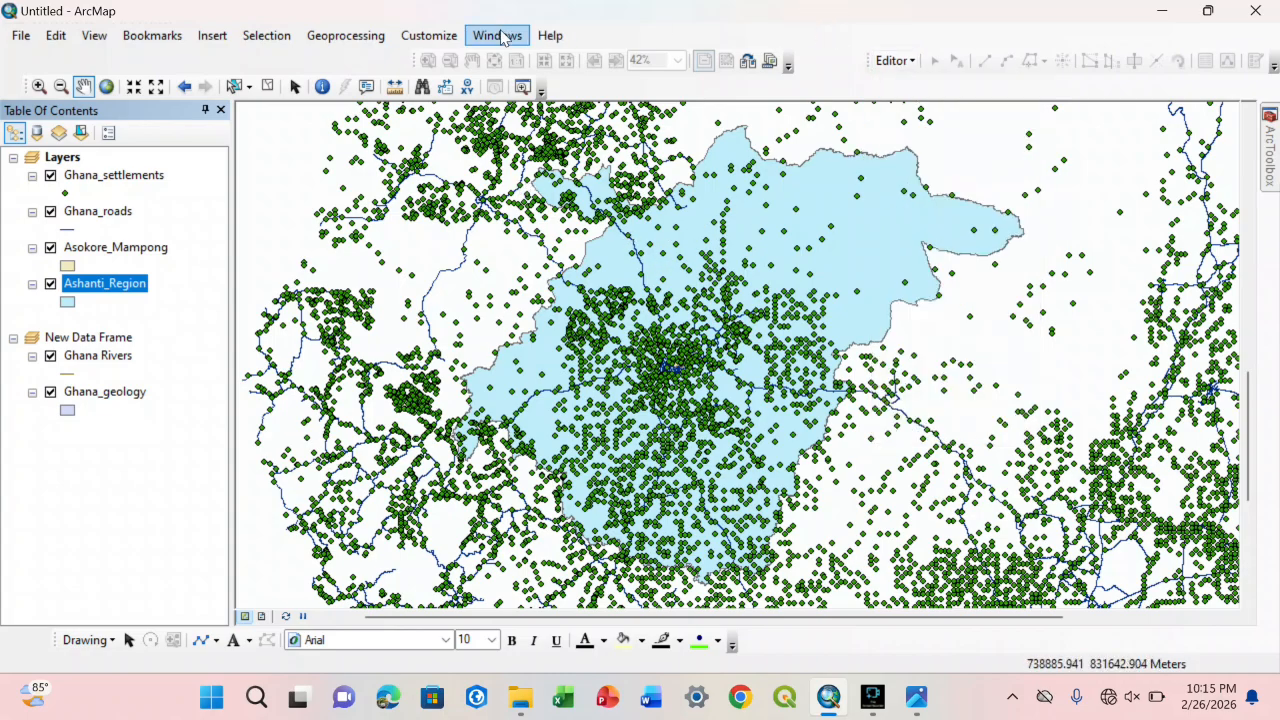
pyautogui.click(456, 42)
pyautogui.moveTo(458, 58)
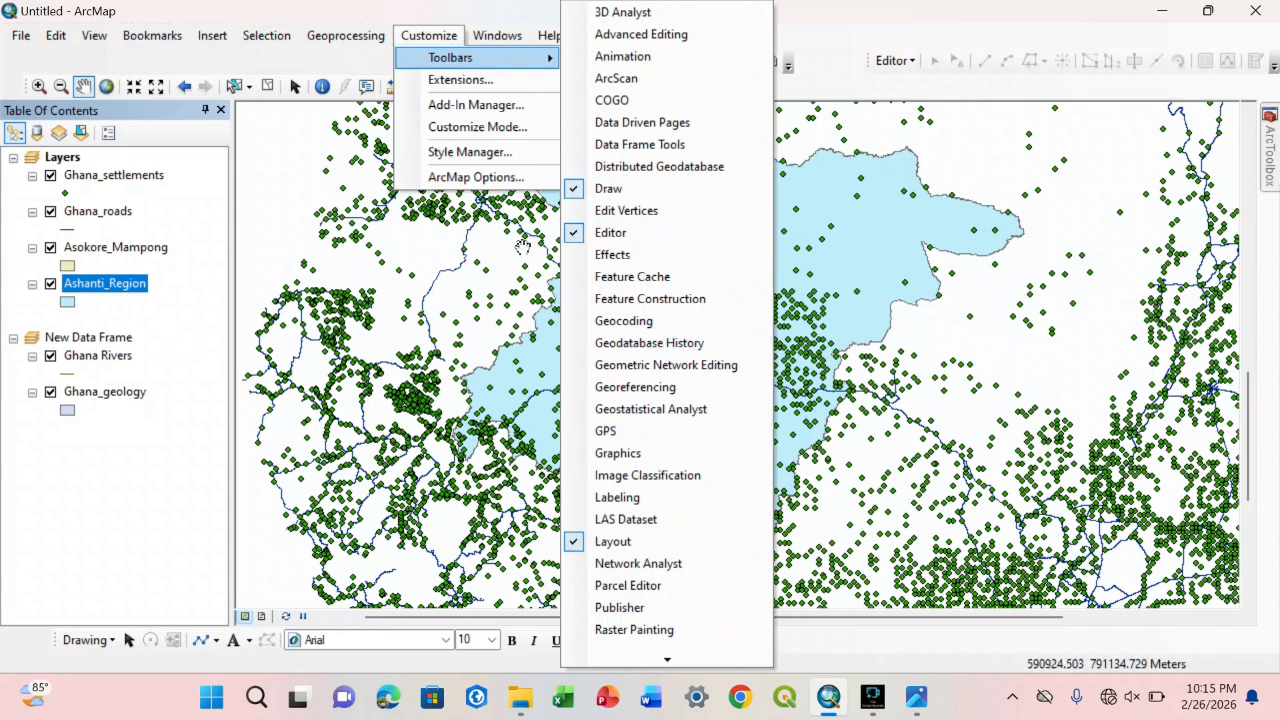
# Step: Show the Standard toolbar
pyautogui.click(420, 32)
pyautogui.click(424, 36)
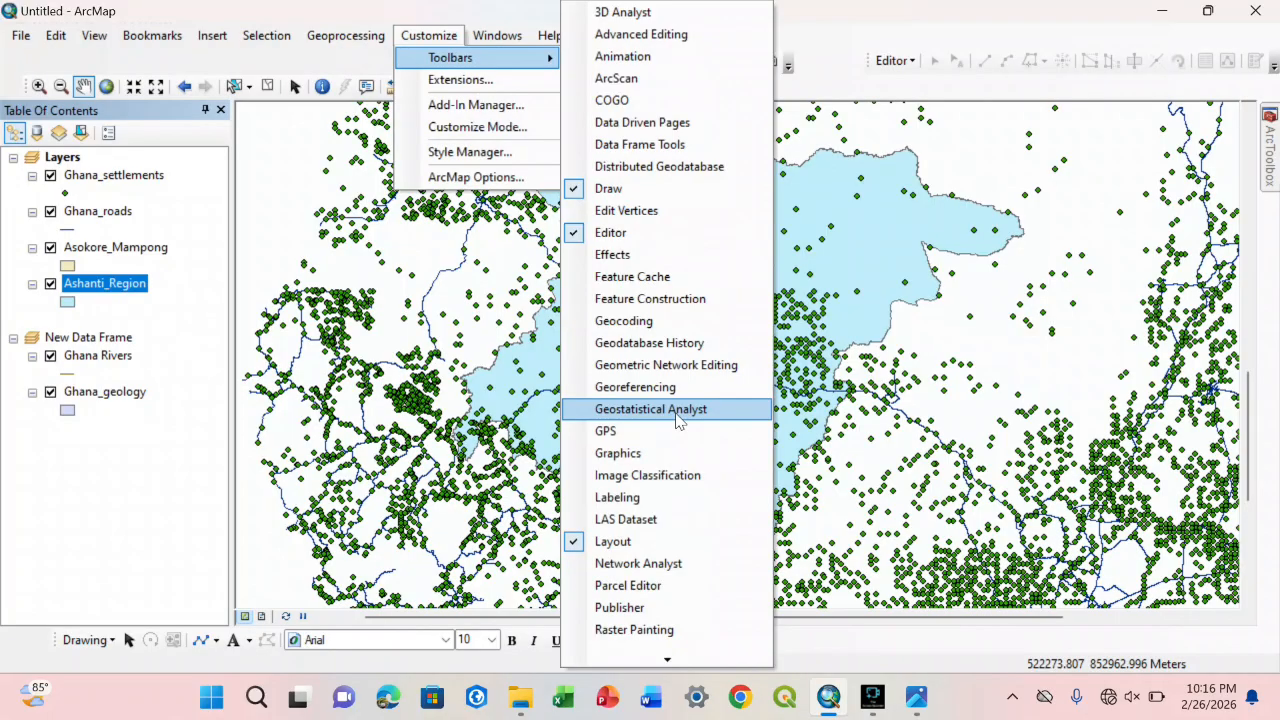
pyautogui.moveTo(663, 659)
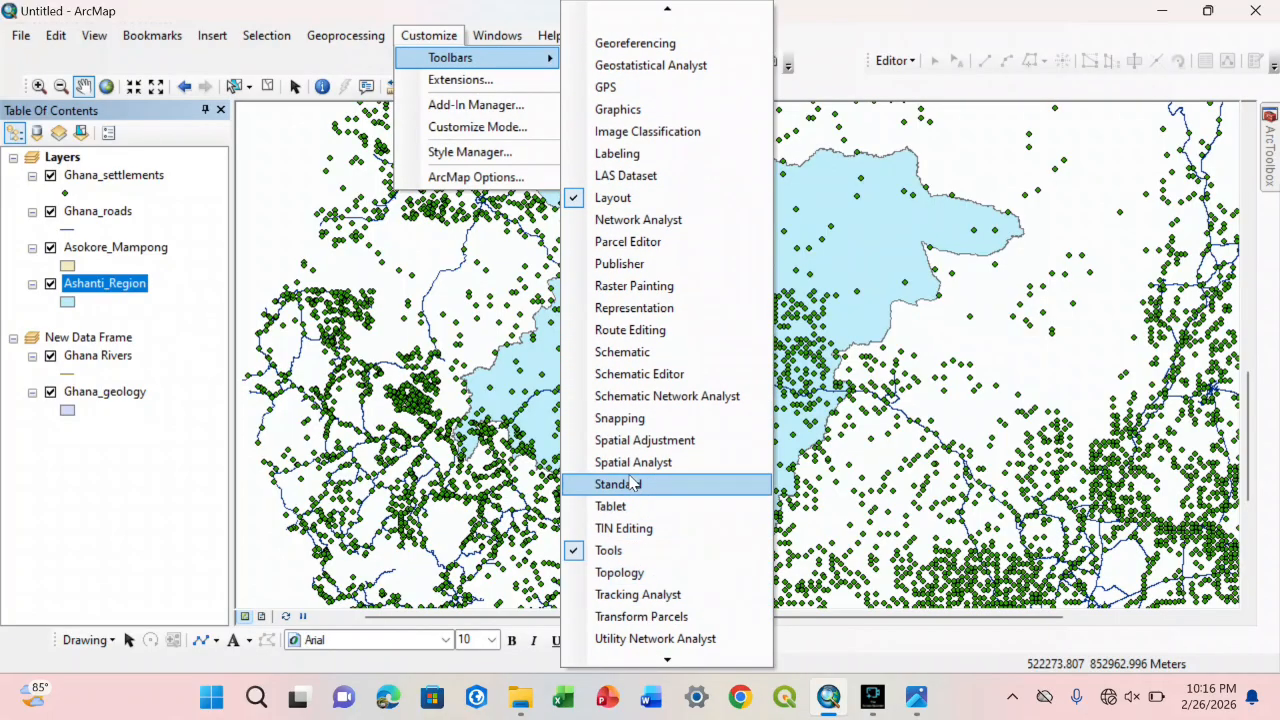
pyautogui.click(632, 484)
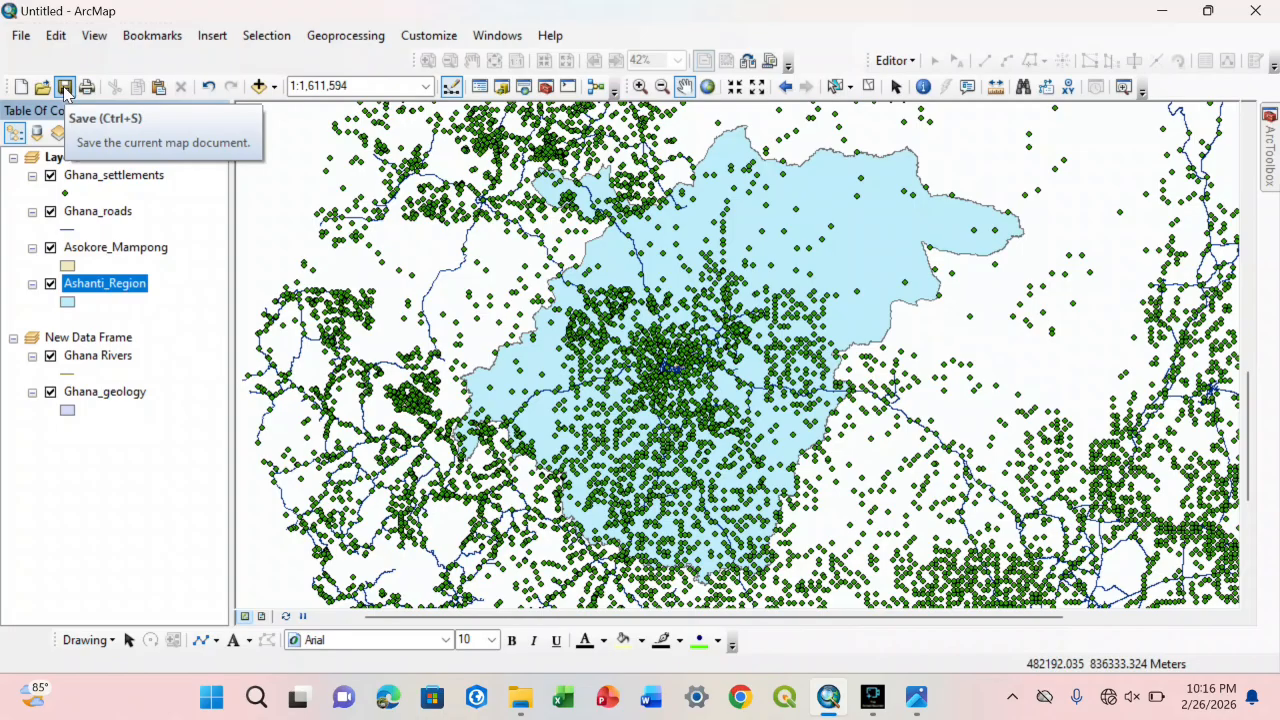
# Step: Undo the last element move and redo it
pyautogui.click(209, 87)
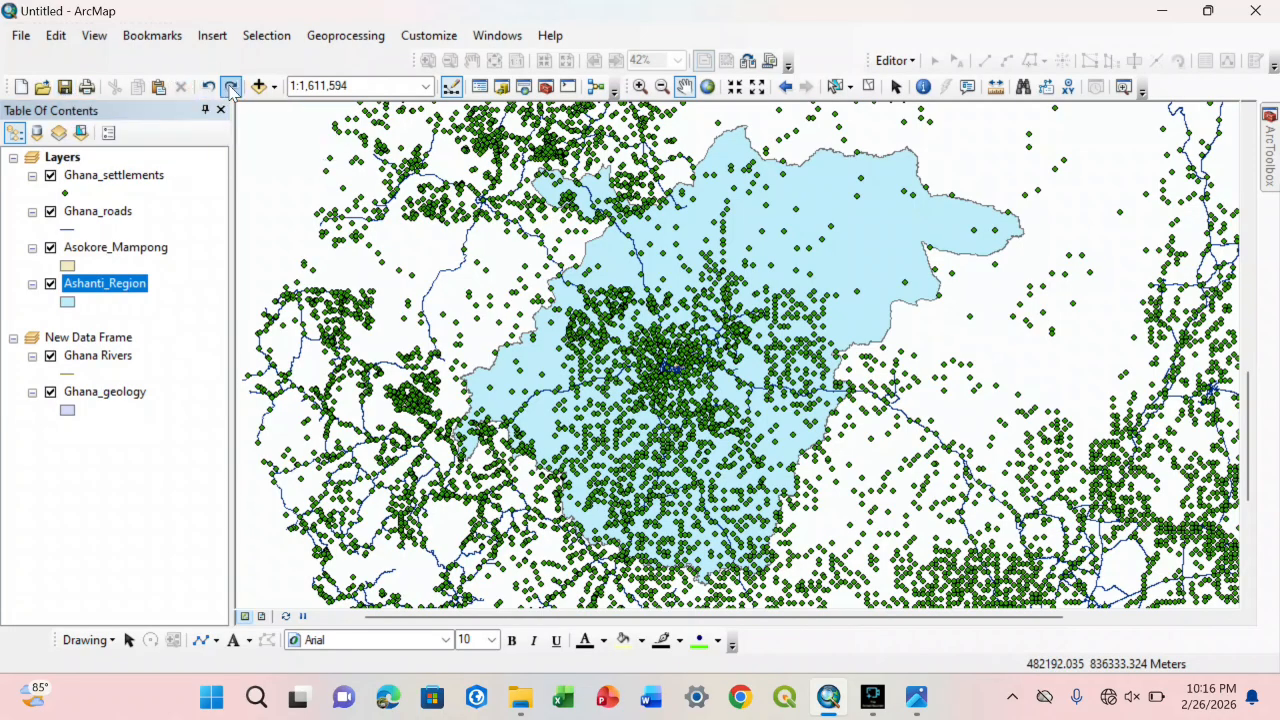
pyautogui.click(230, 87)
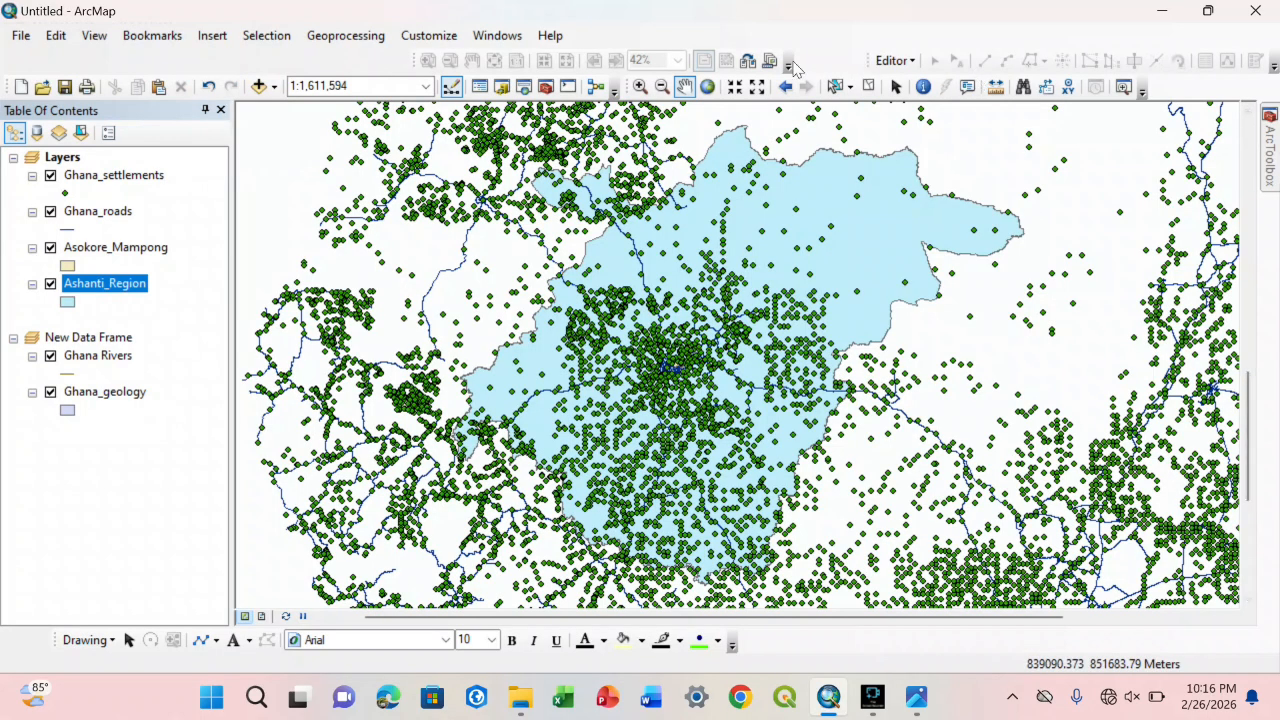
# Step: Look over the shapefiles in the Catalog window, close it, and check the options for adding data
pyautogui.click(503, 86)
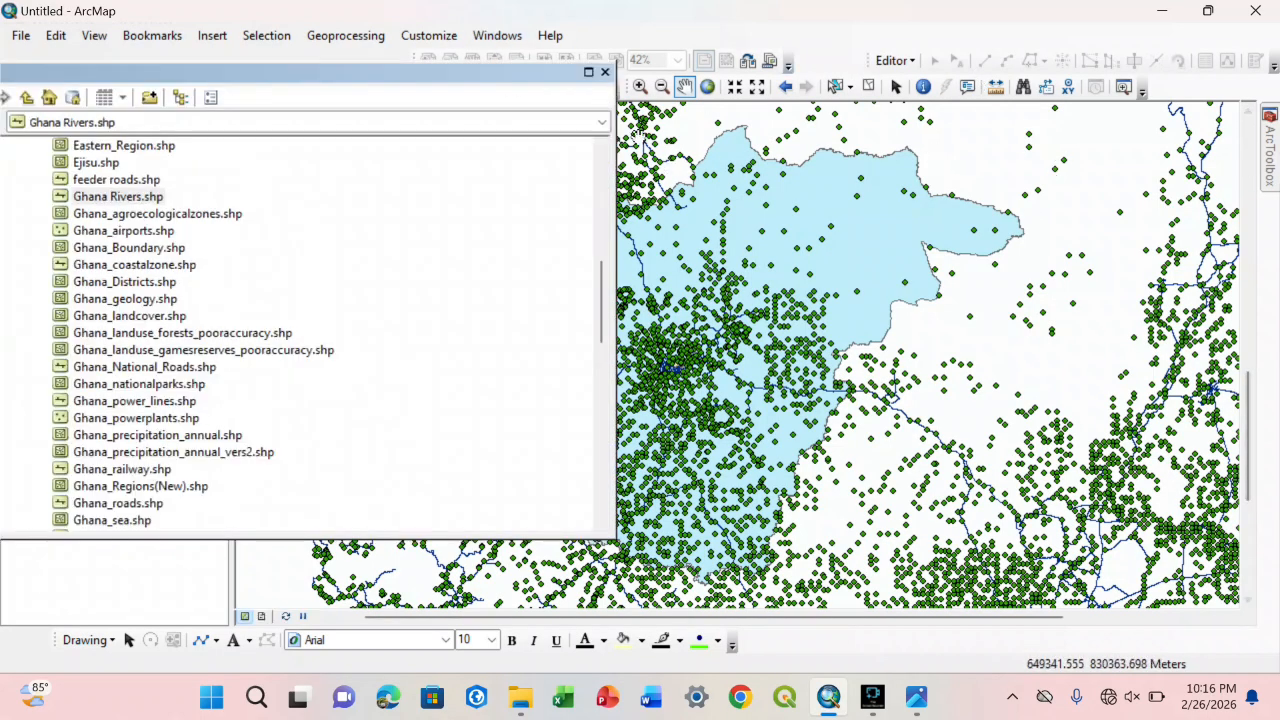
pyautogui.click(604, 71)
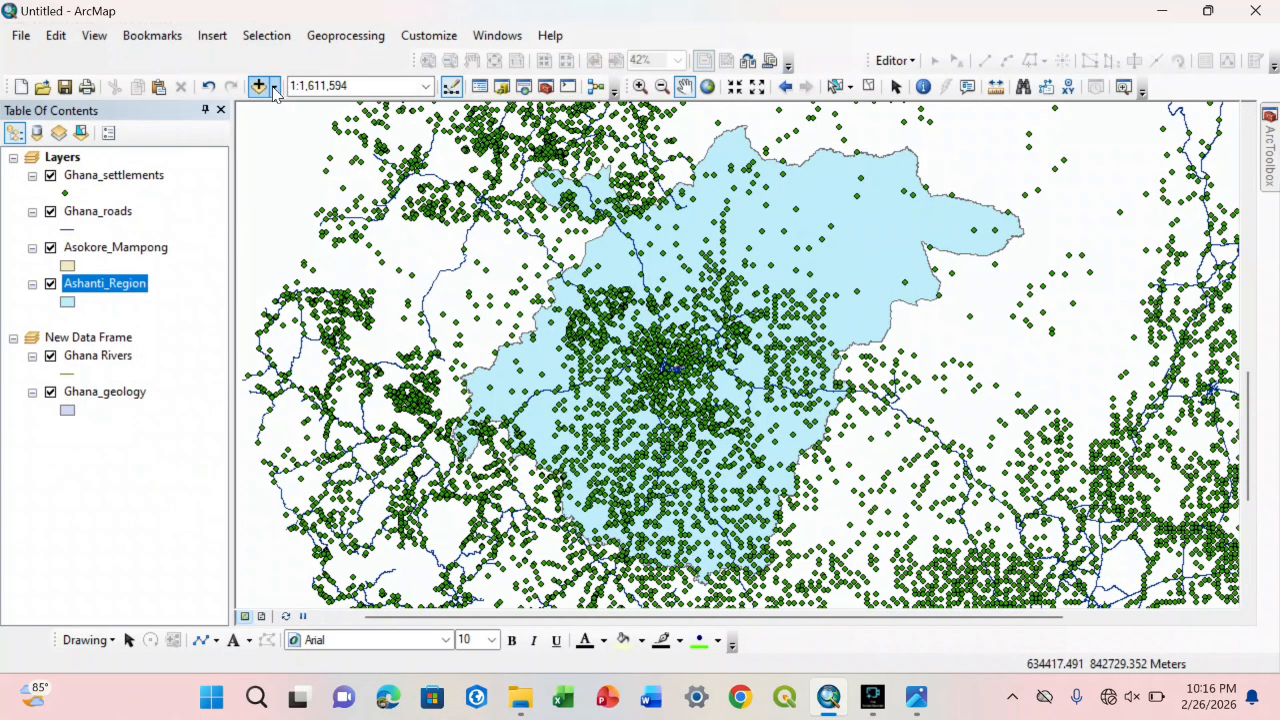
pyautogui.click(275, 88)
pyautogui.moveTo(623, 266); pyautogui.dragTo(588, 261)
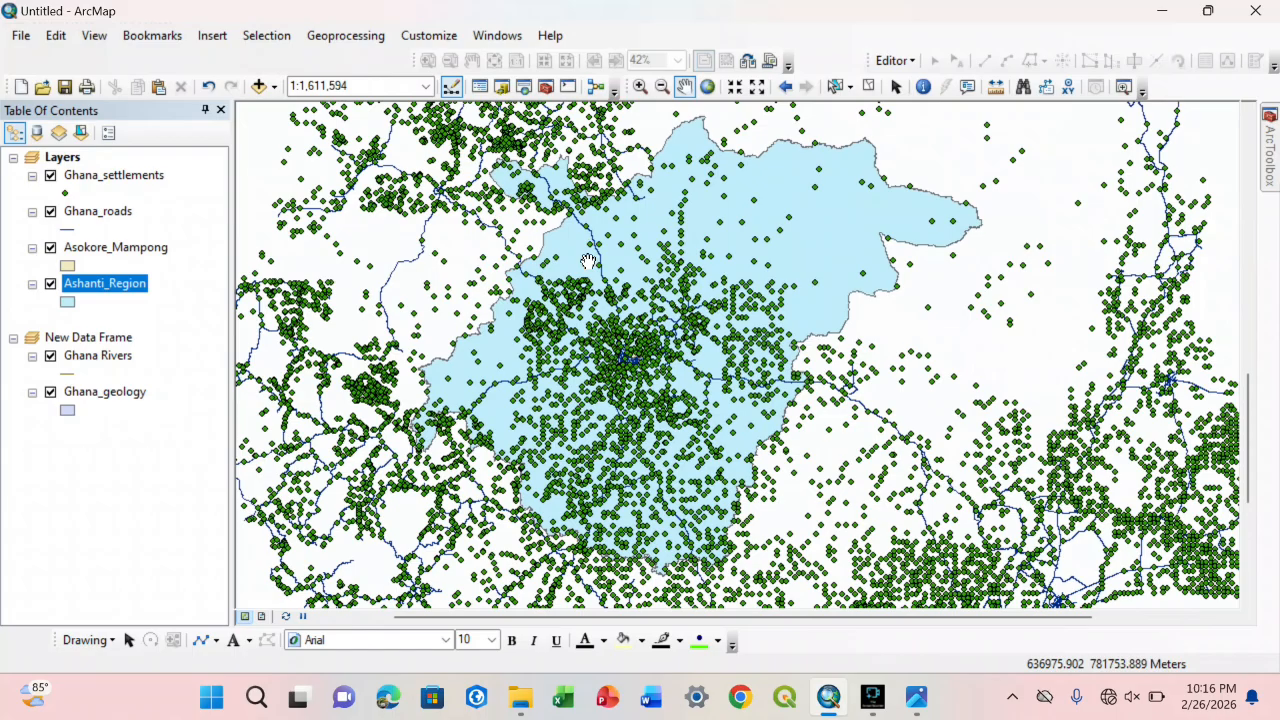
# Step: Open the ArcToolbox window beside the map
pyautogui.click(543, 85)
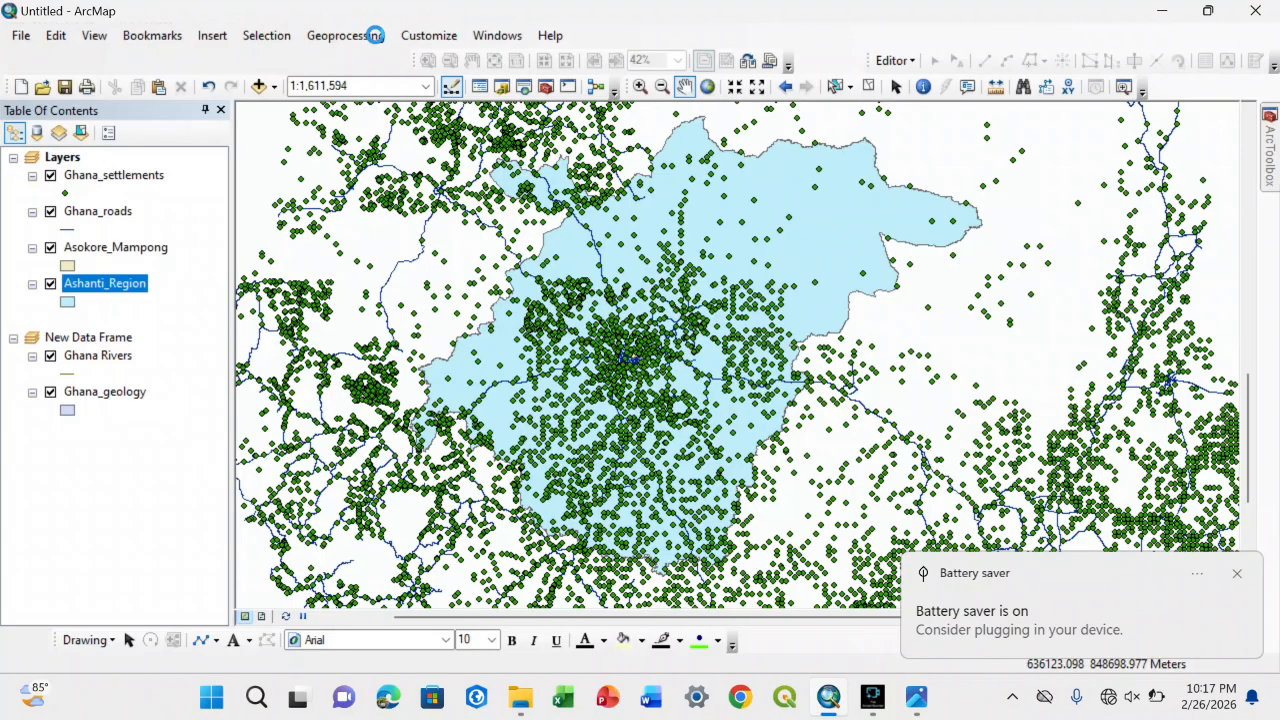
pyautogui.click(376, 37)
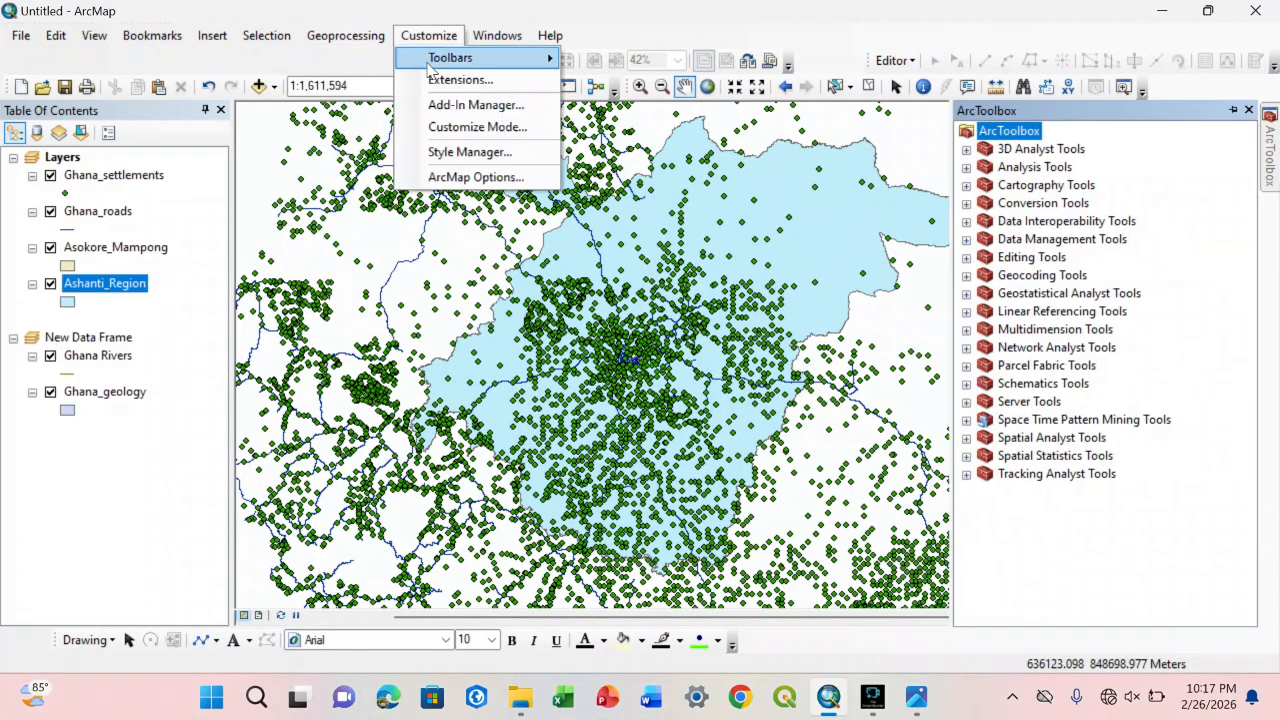
pyautogui.click(798, 27)
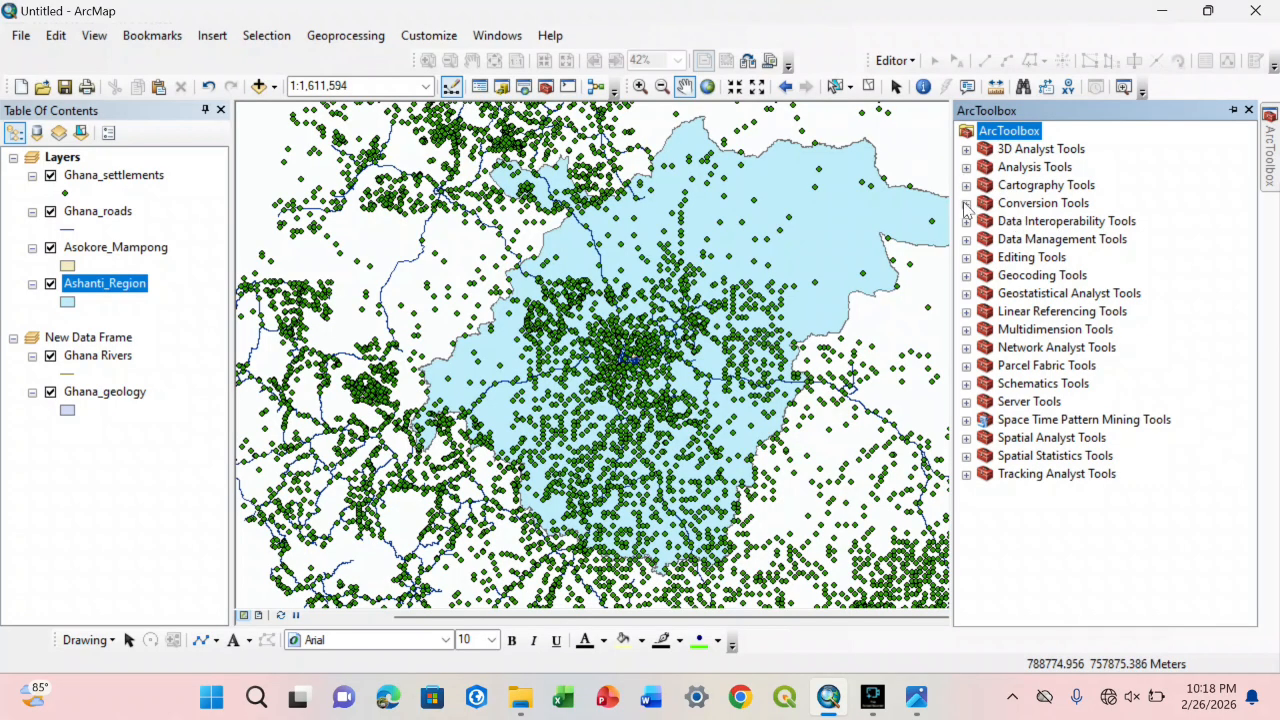
# Step: Examine the Conversion Tools toolbox, including its From PDF, To Raster and From KML toolsets, and collapse it
pyautogui.click(966, 204)
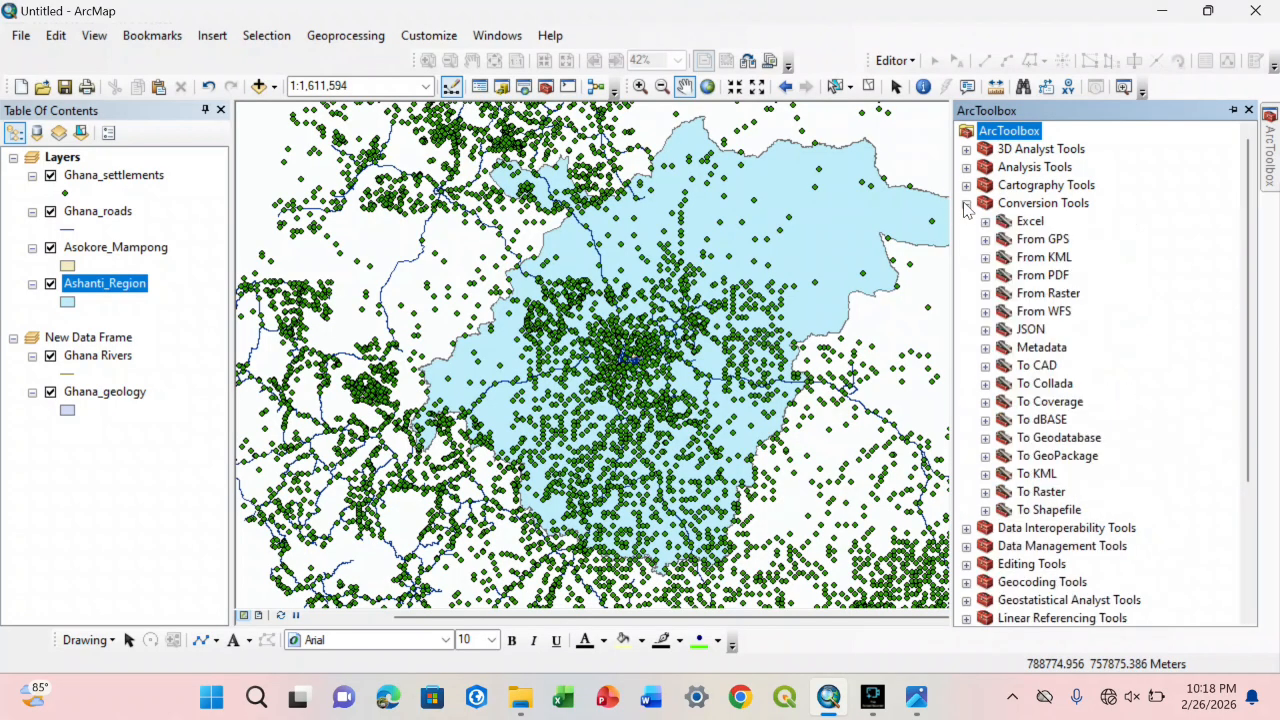
pyautogui.click(986, 276)
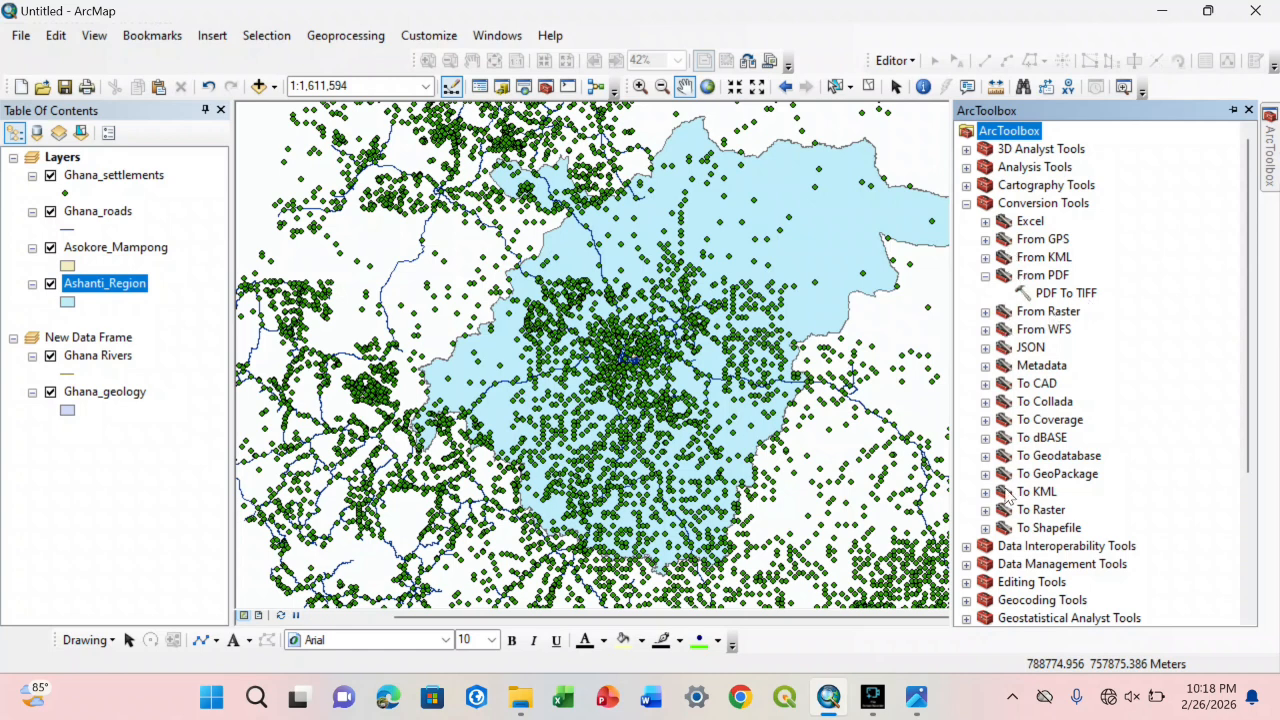
pyautogui.click(986, 511)
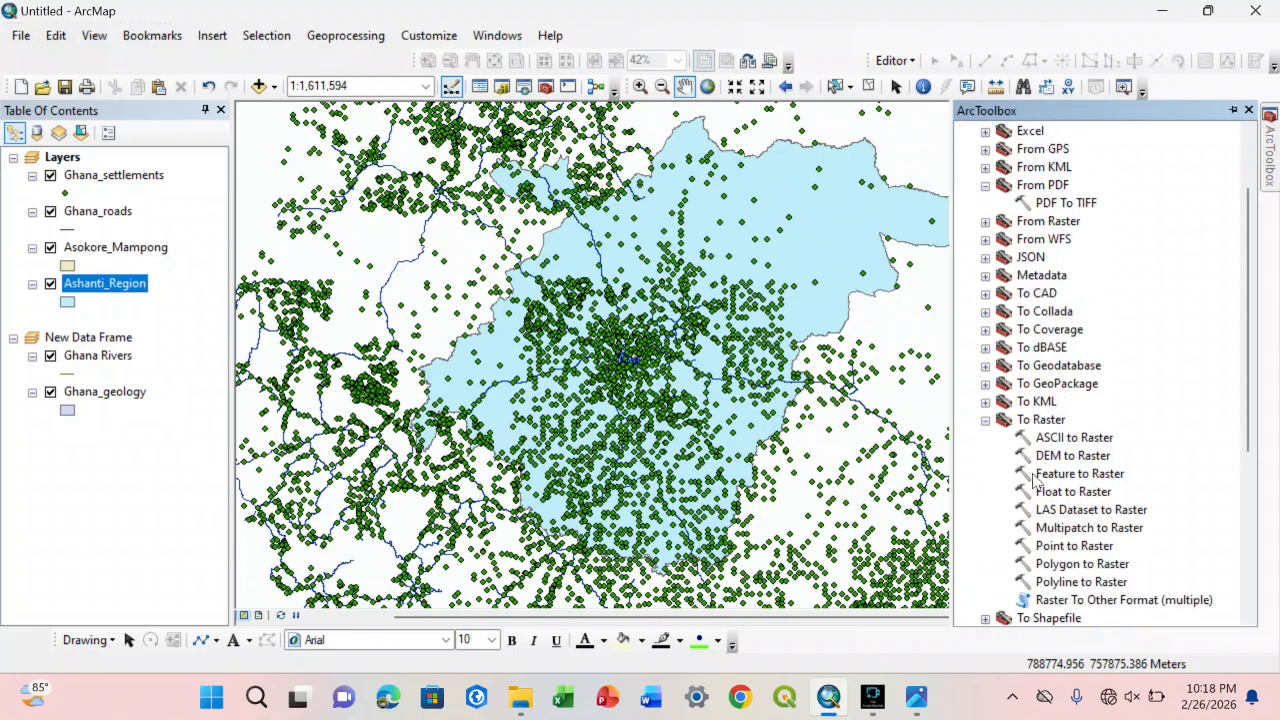
pyautogui.click(1068, 546)
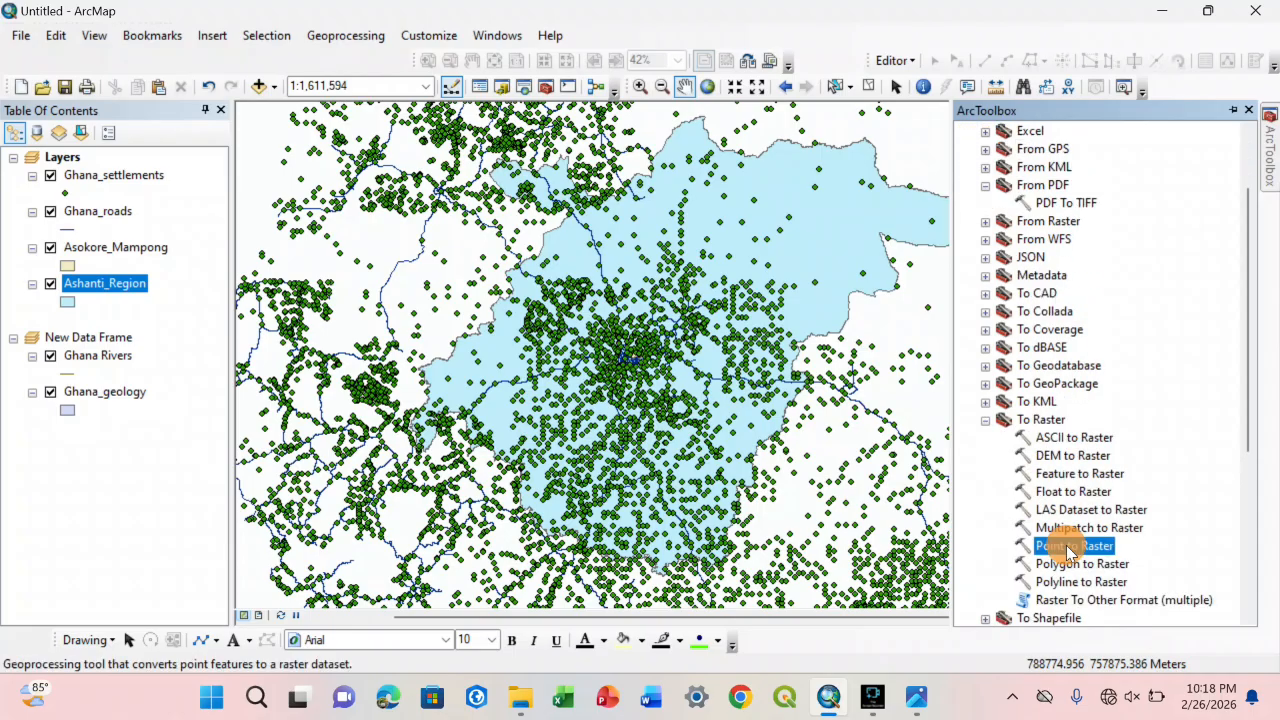
pyautogui.click(1070, 566)
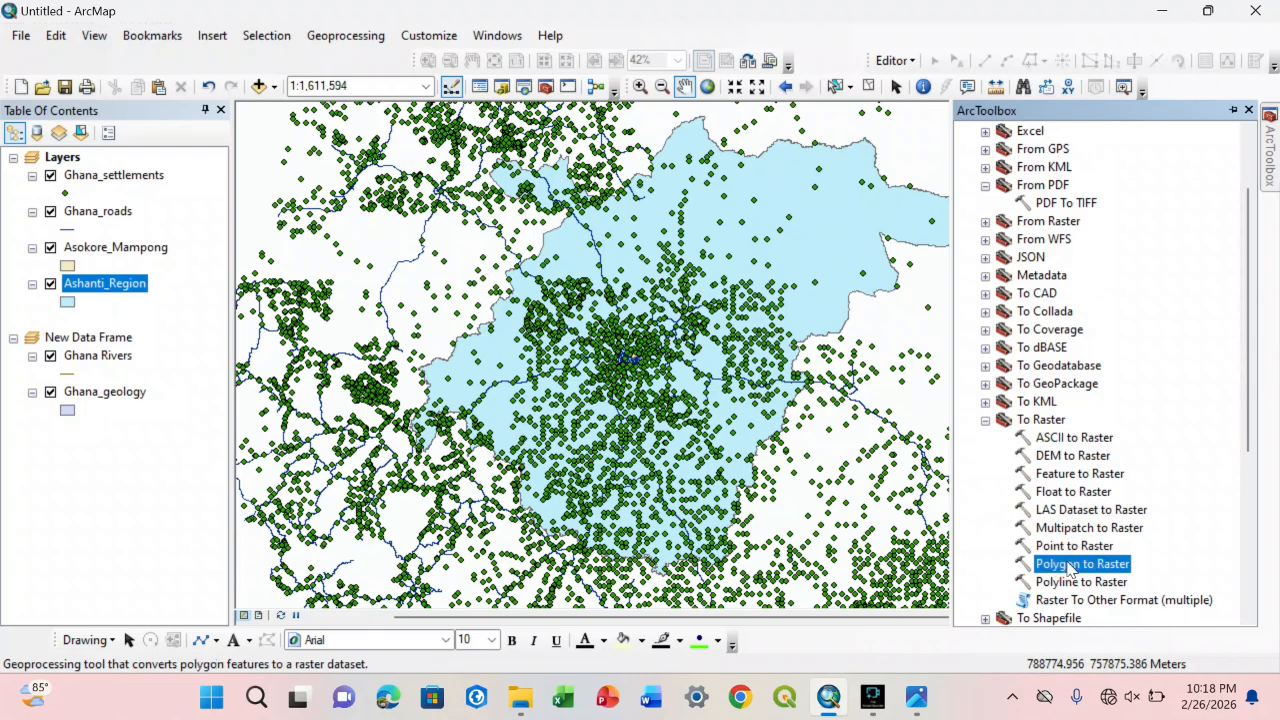
pyautogui.click(1071, 582)
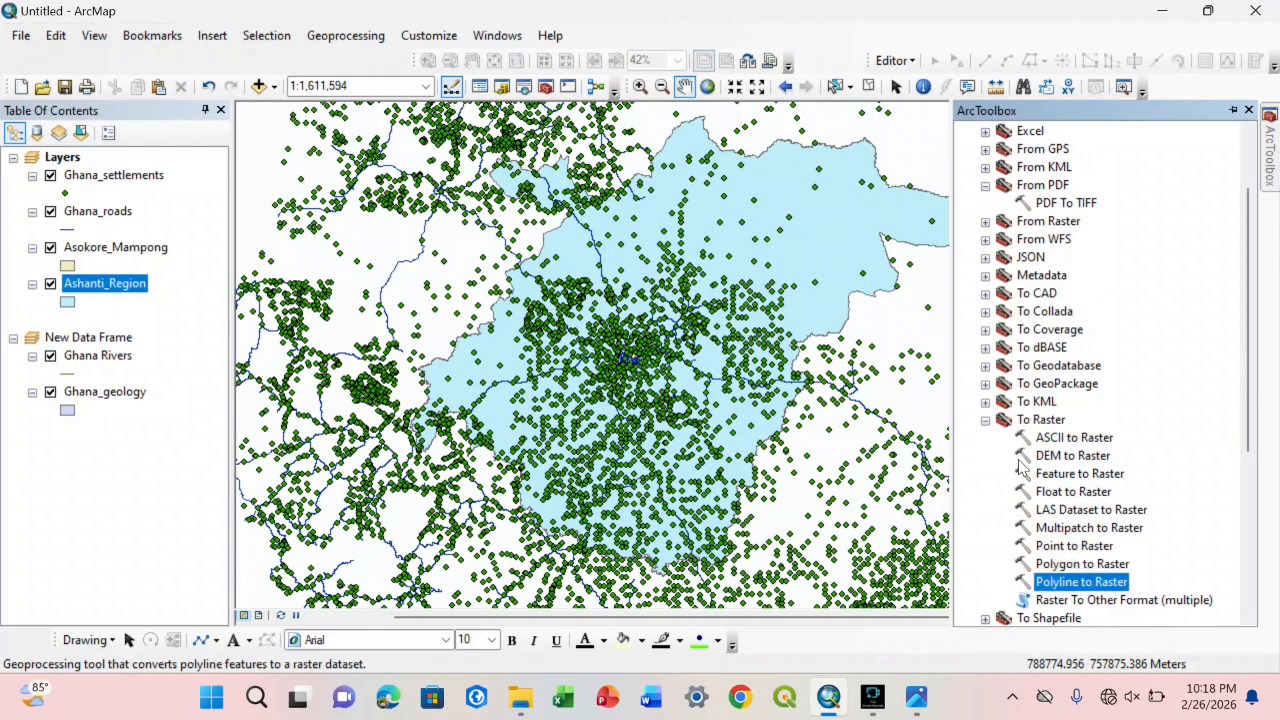
pyautogui.click(986, 419)
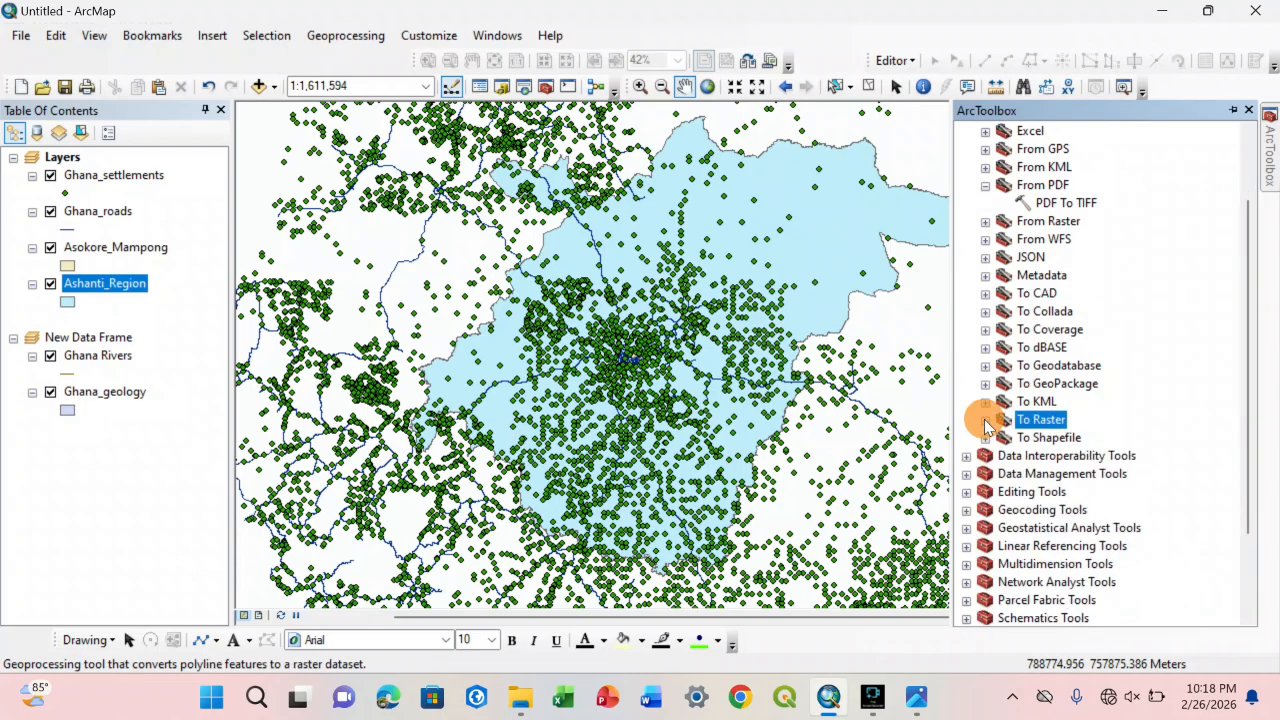
pyautogui.click(986, 185)
pyautogui.click(986, 167)
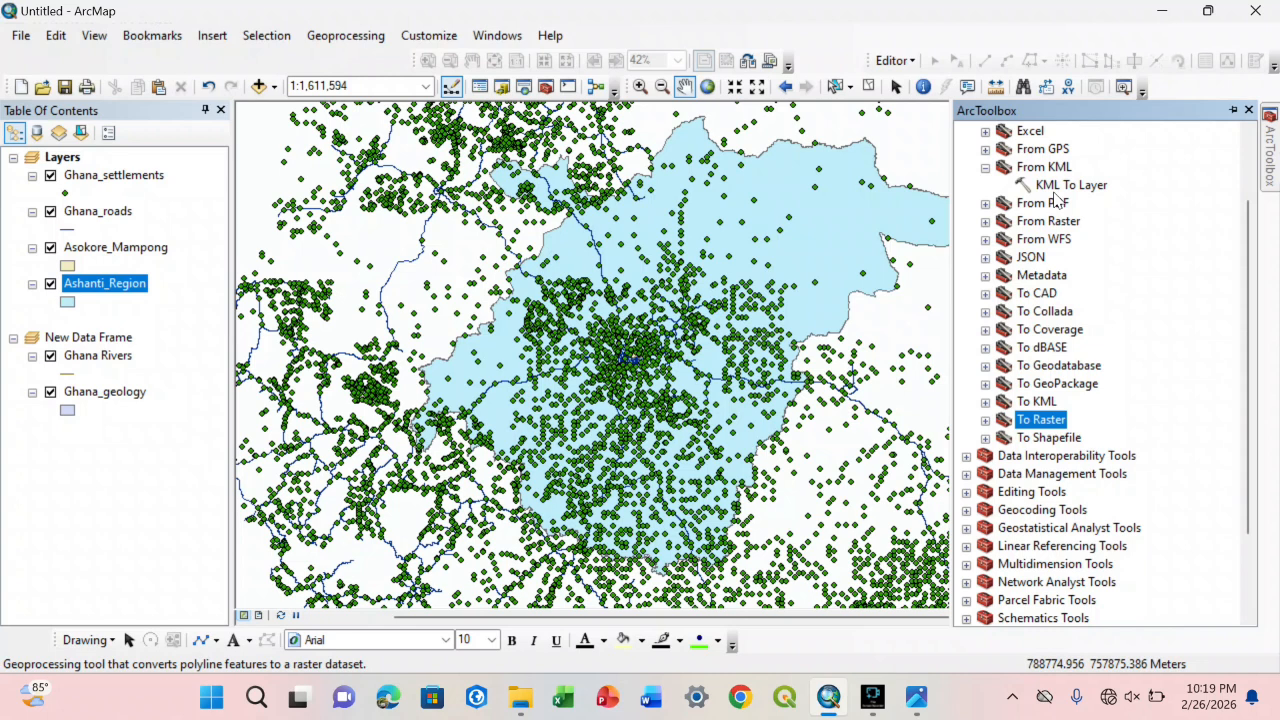
pyautogui.scroll(2, 1055, 197)
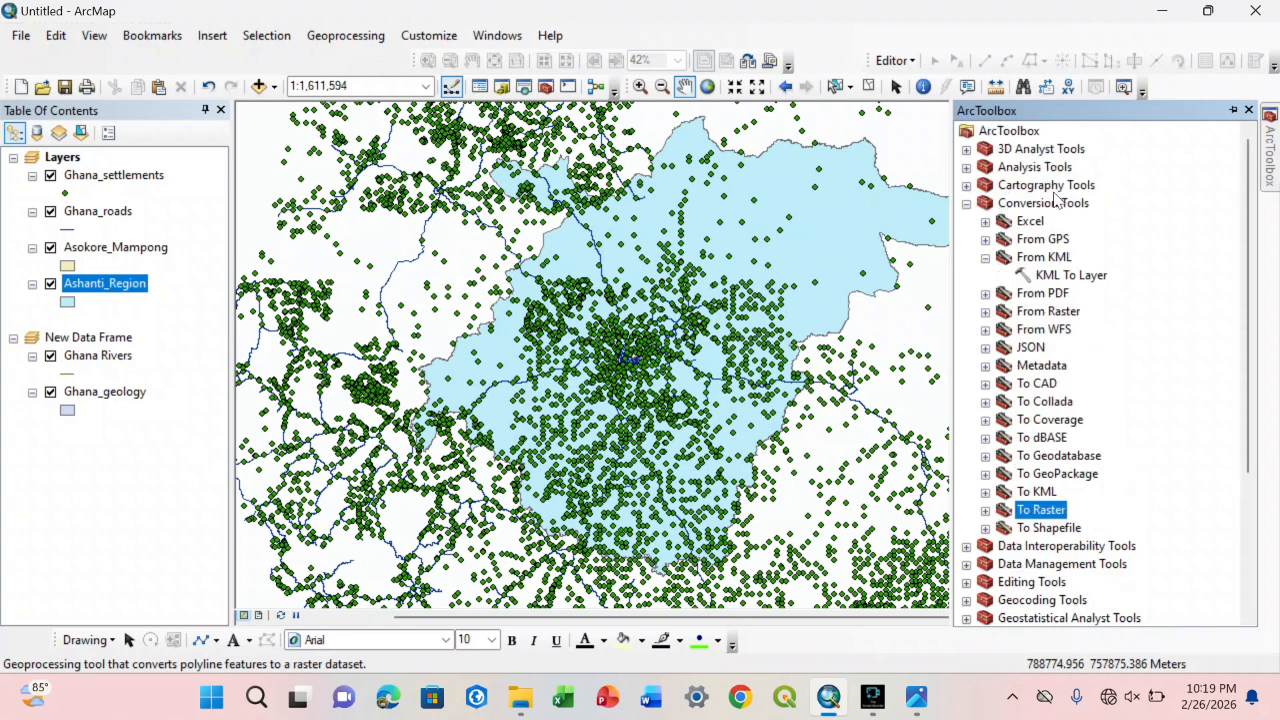
pyautogui.click(966, 203)
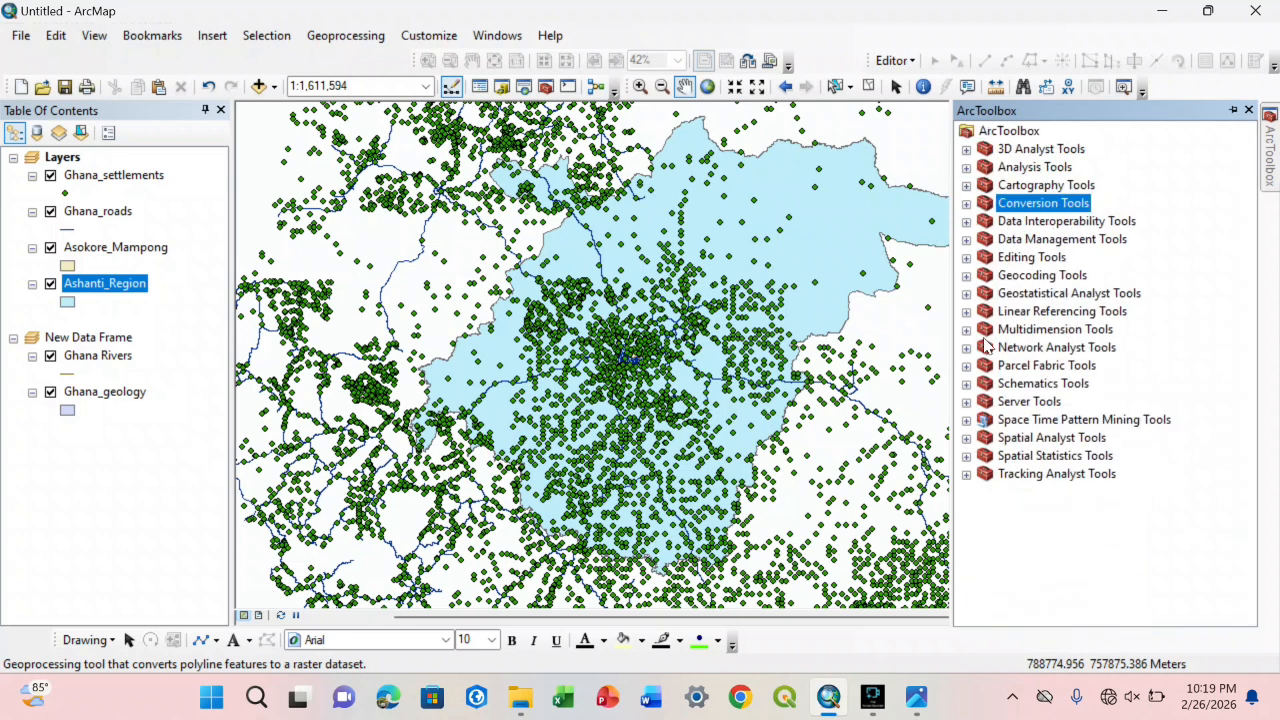
# Step: Examine the Surface toolset in Spatial Analyst Tools, including Slope and Contour, and collapse the toolbox
pyautogui.click(968, 438)
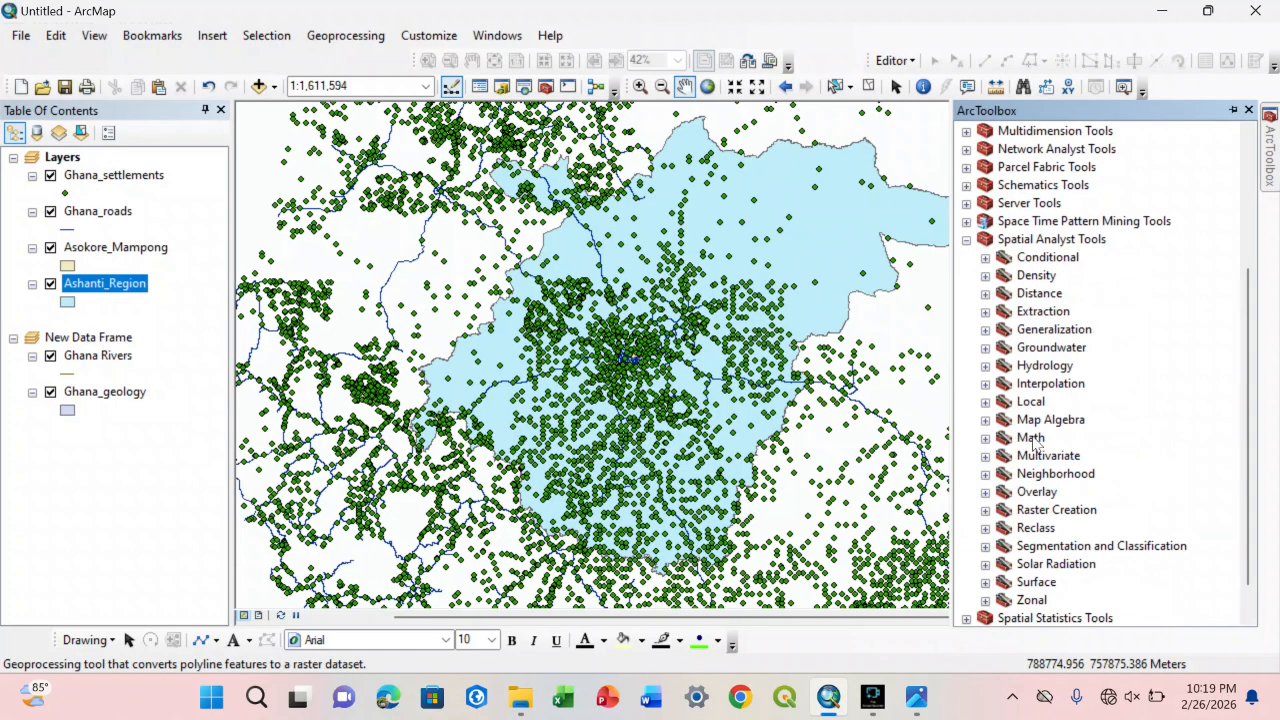
pyautogui.click(985, 581)
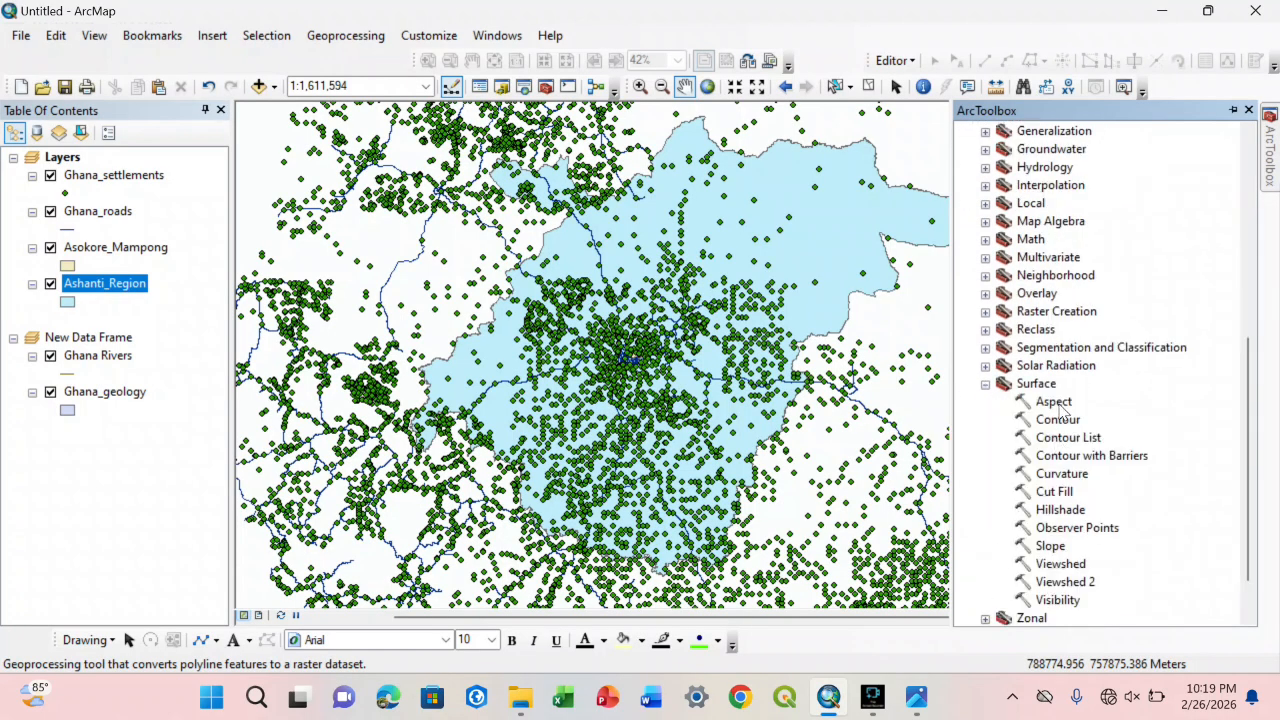
pyautogui.click(1049, 547)
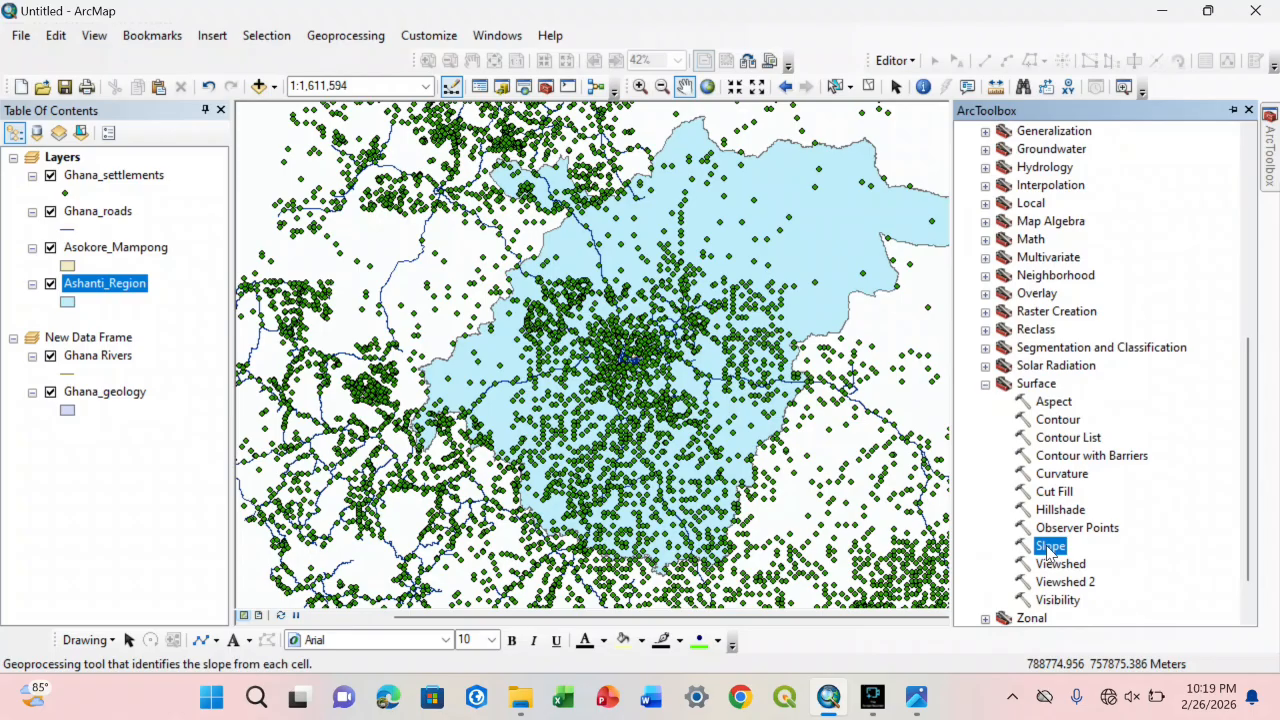
pyautogui.click(1058, 421)
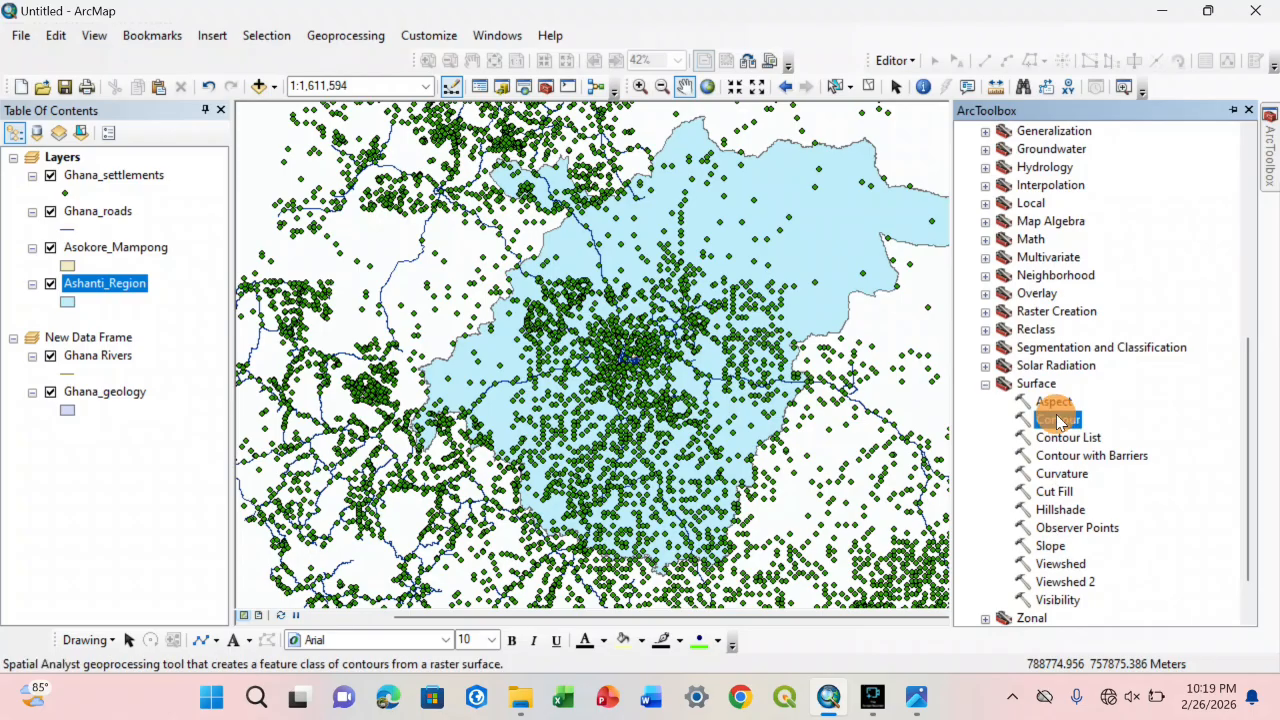
pyautogui.click(987, 385)
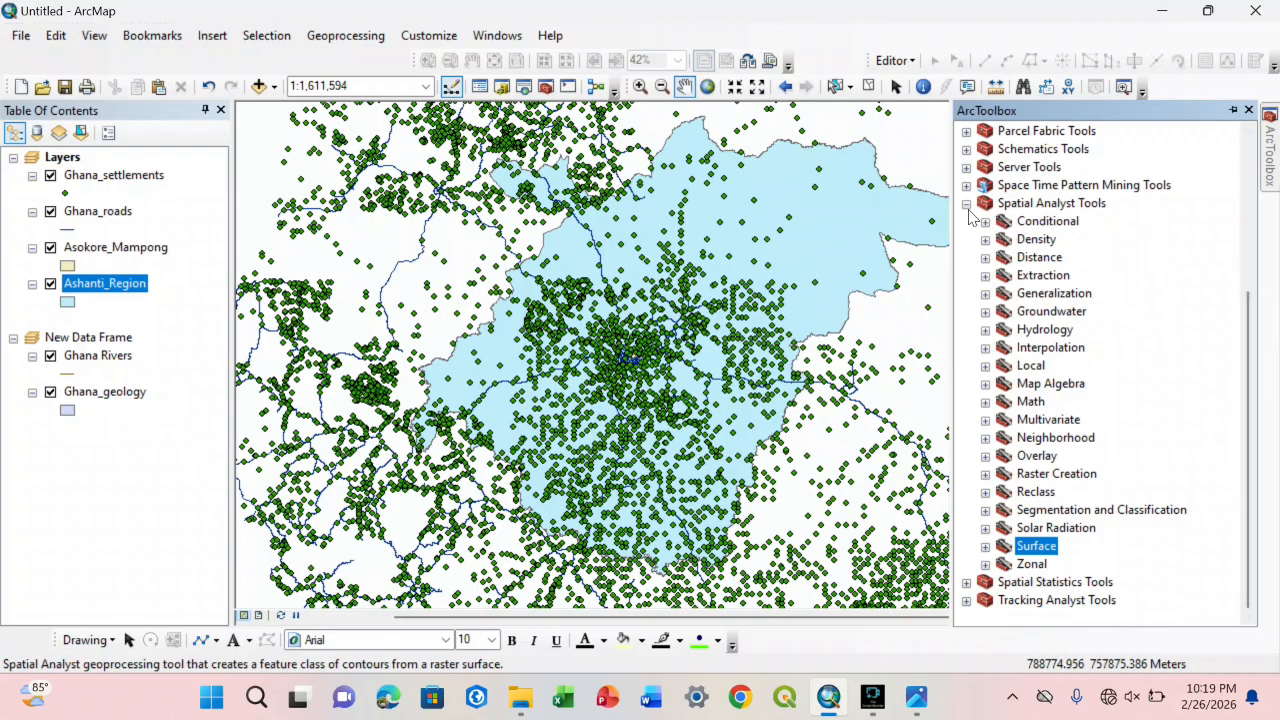
pyautogui.click(968, 210)
# Step: Examine the 3D Features toolset in 3D Analyst Tools and collapse the toolbox
pyautogui.click(966, 149)
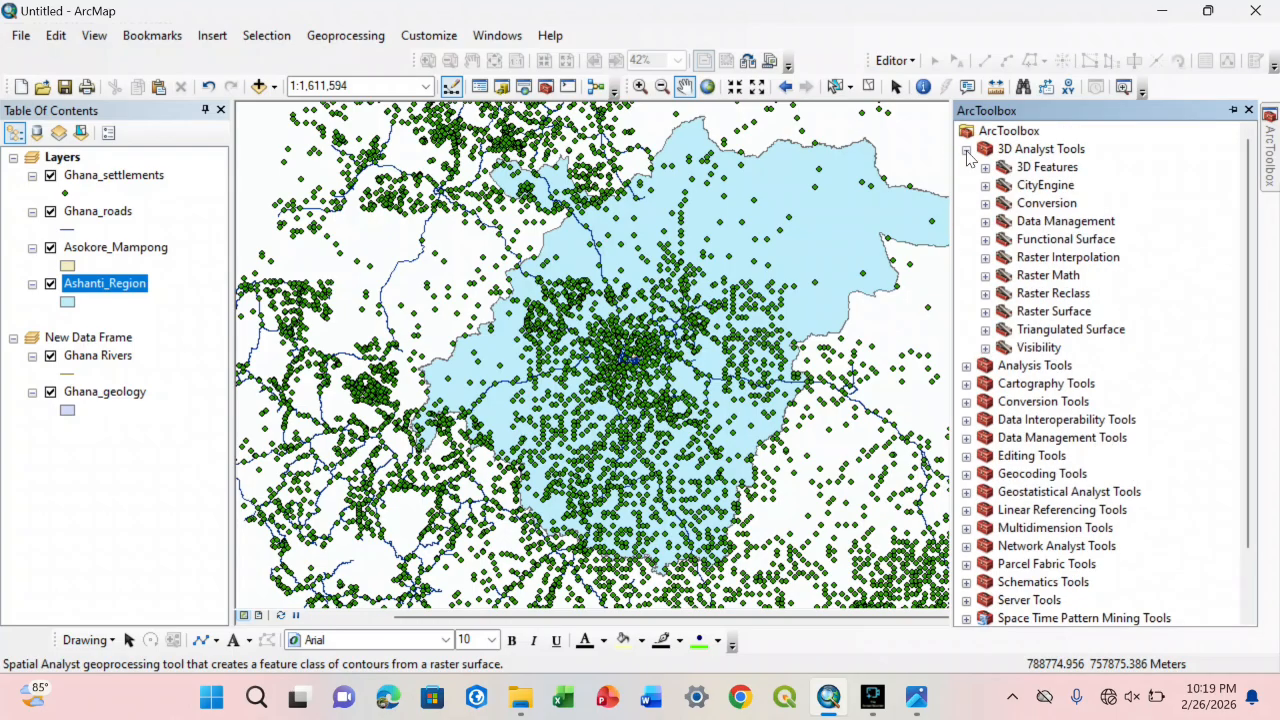
pyautogui.click(986, 167)
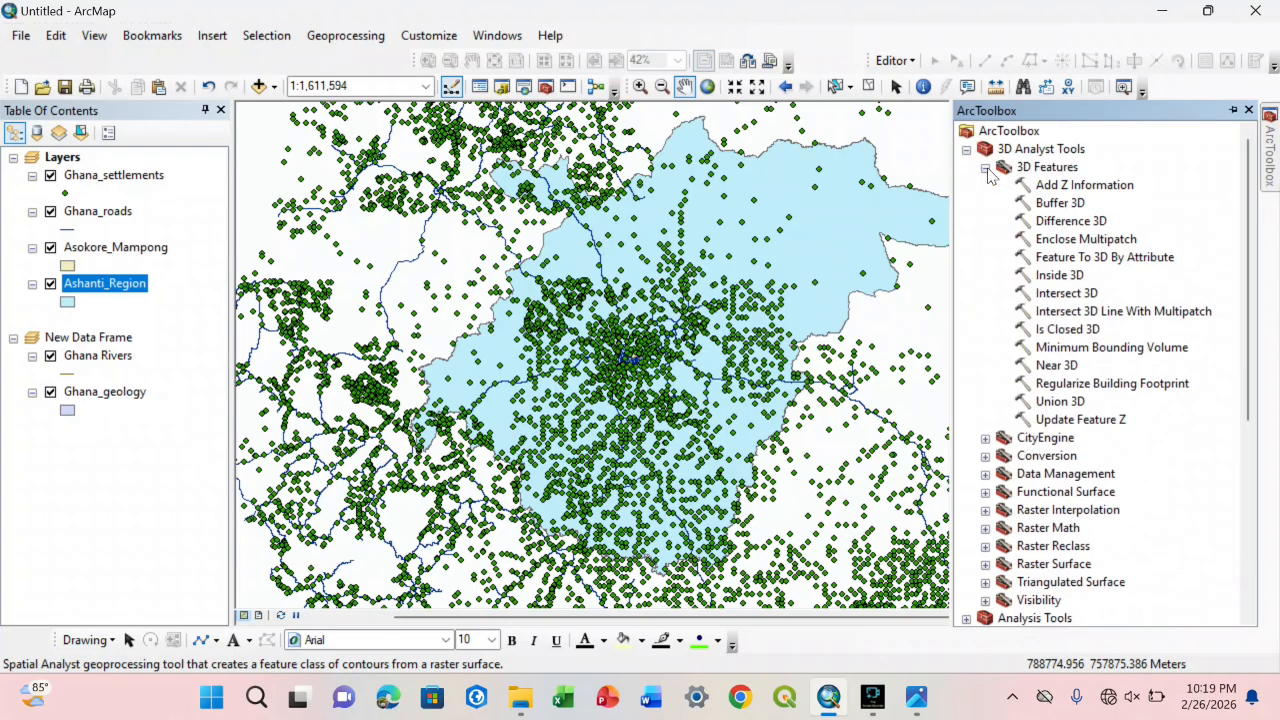
pyautogui.click(986, 167)
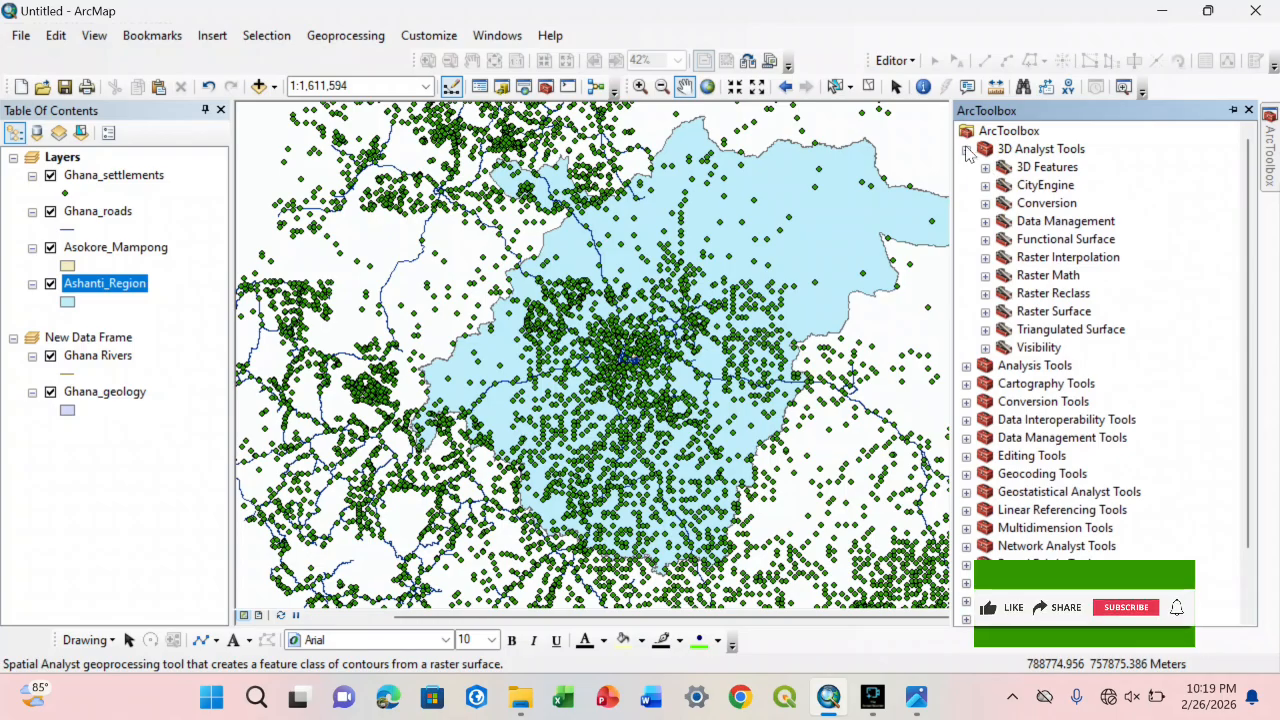
pyautogui.click(966, 149)
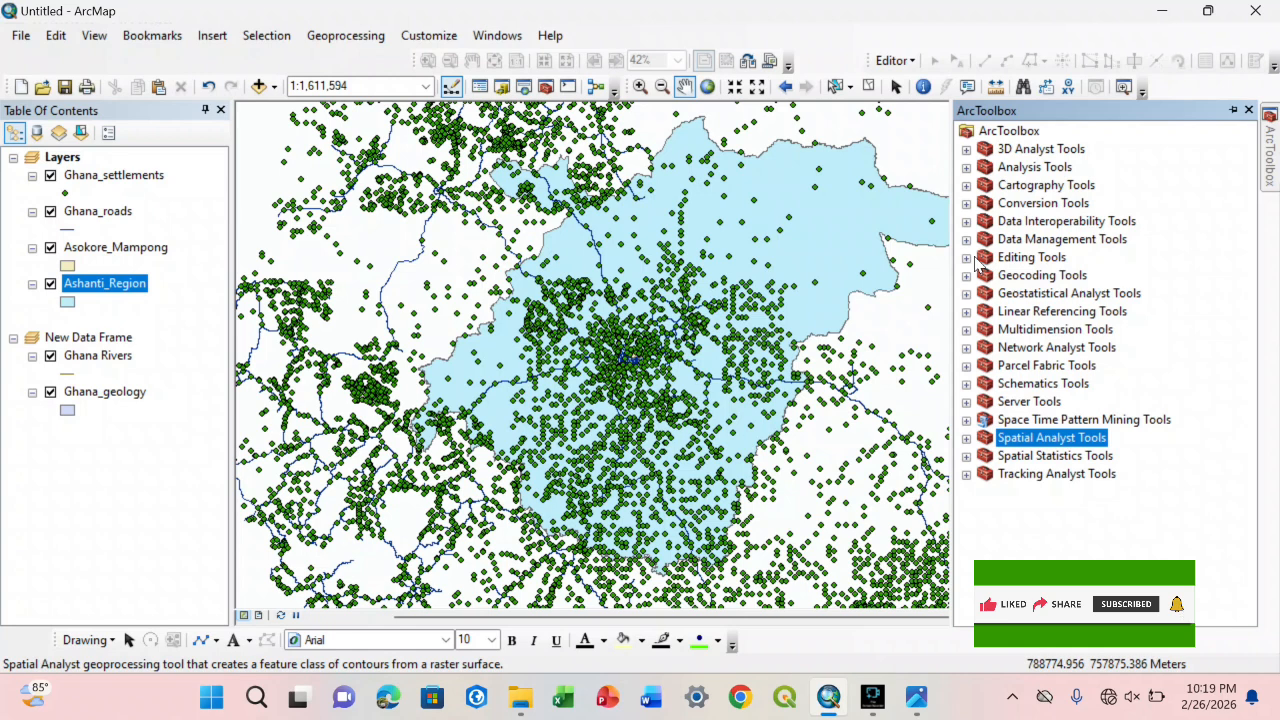
# Step: Look through the Data Interoperability Tools and the toolsets of Data Management Tools, and collapse both toolboxes
pyautogui.click(966, 221)
pyautogui.click(966, 221)
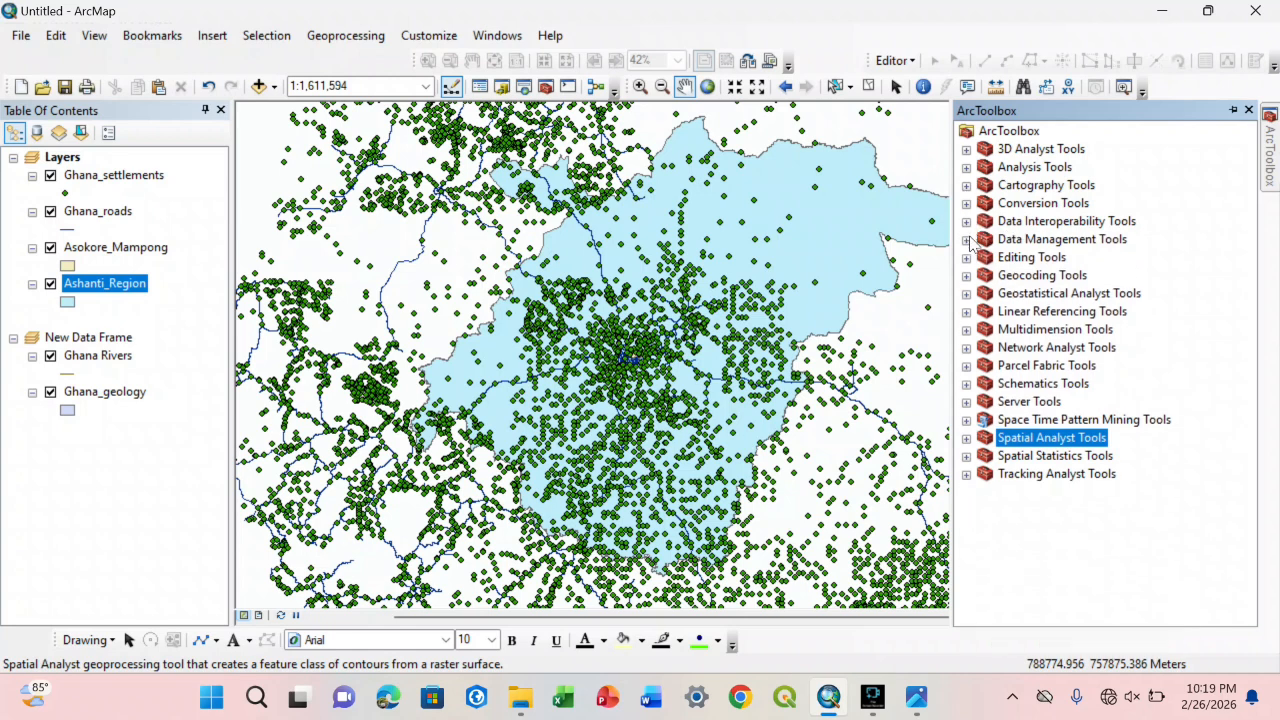
pyautogui.click(966, 239)
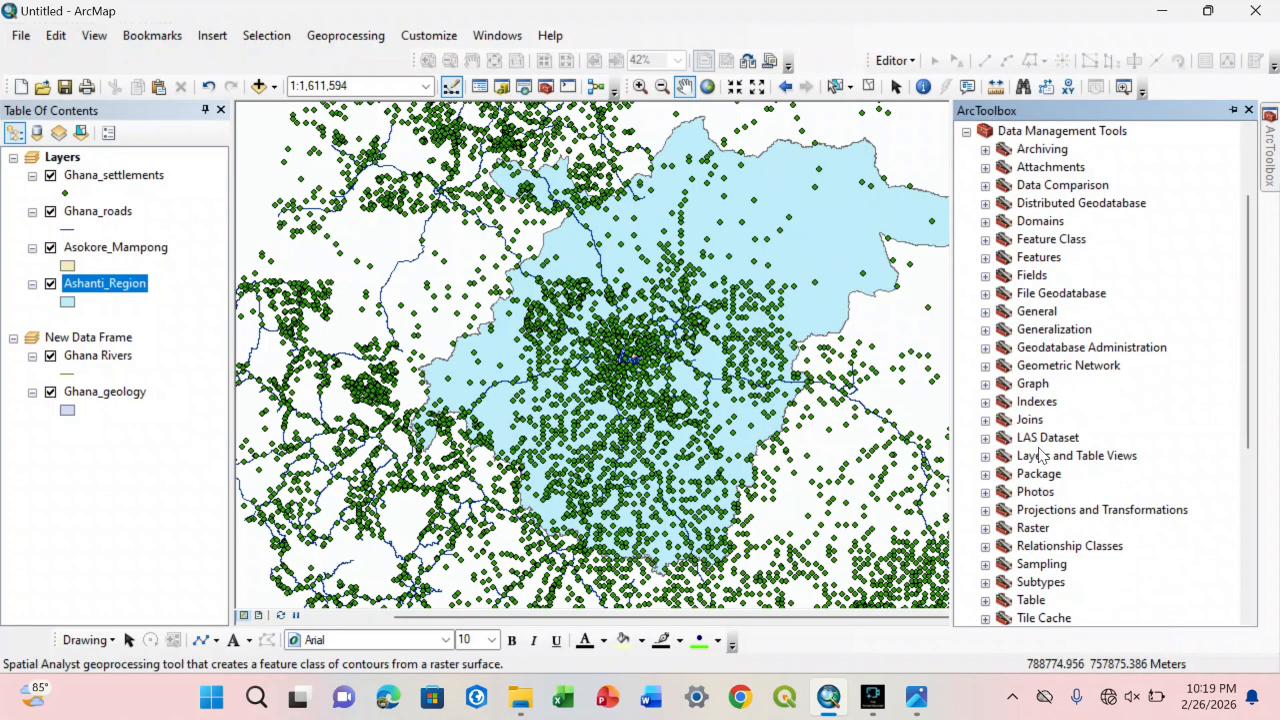
pyautogui.scroll(-3, 1040, 450)
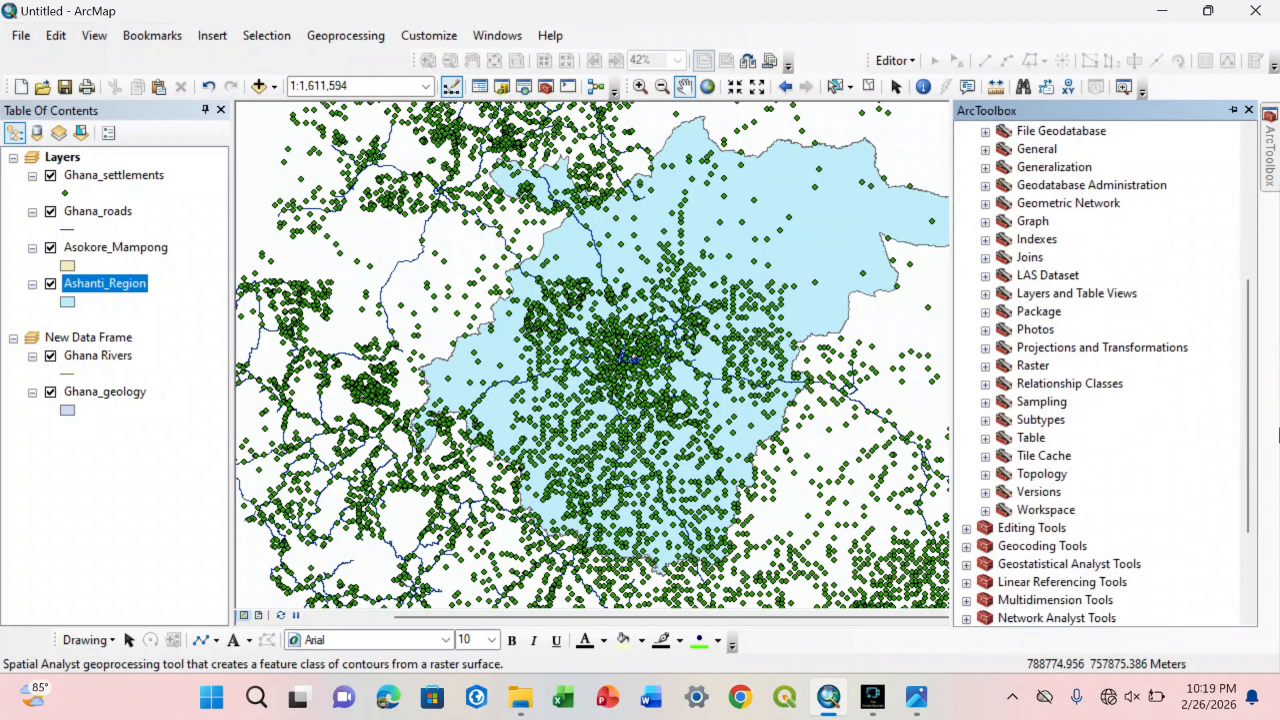
pyautogui.moveTo(1244, 406); pyautogui.dragTo(1226, 286)
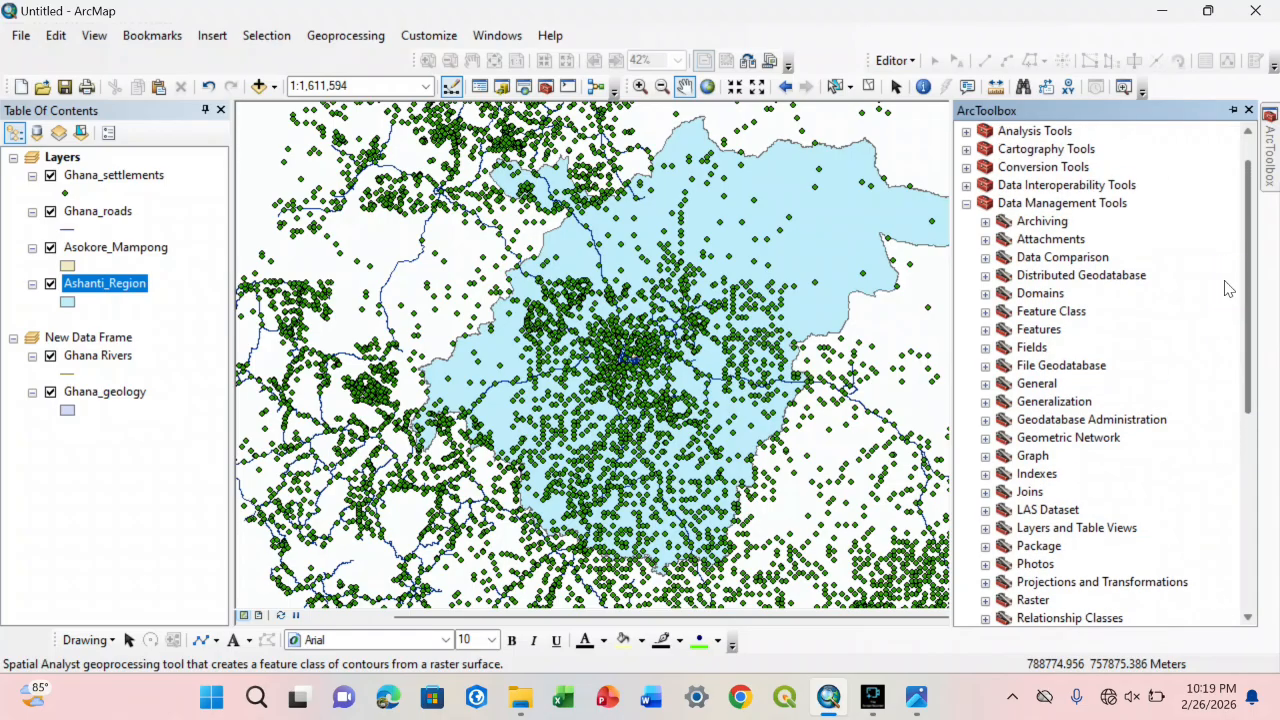
pyautogui.click(966, 205)
# Step: Revisit the toolsets in Conversion Tools and collapse the toolbox again
pyautogui.click(966, 204)
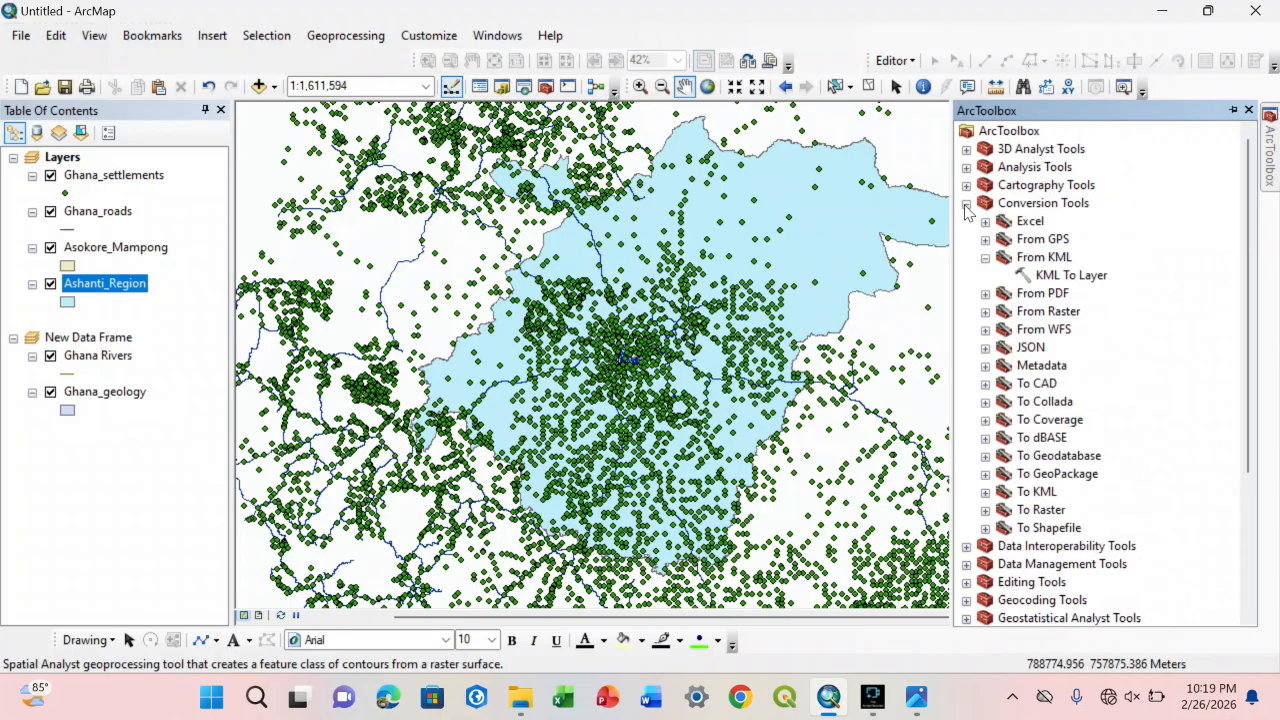
pyautogui.click(966, 204)
pyautogui.click(966, 204)
pyautogui.click(985, 293)
pyautogui.click(966, 204)
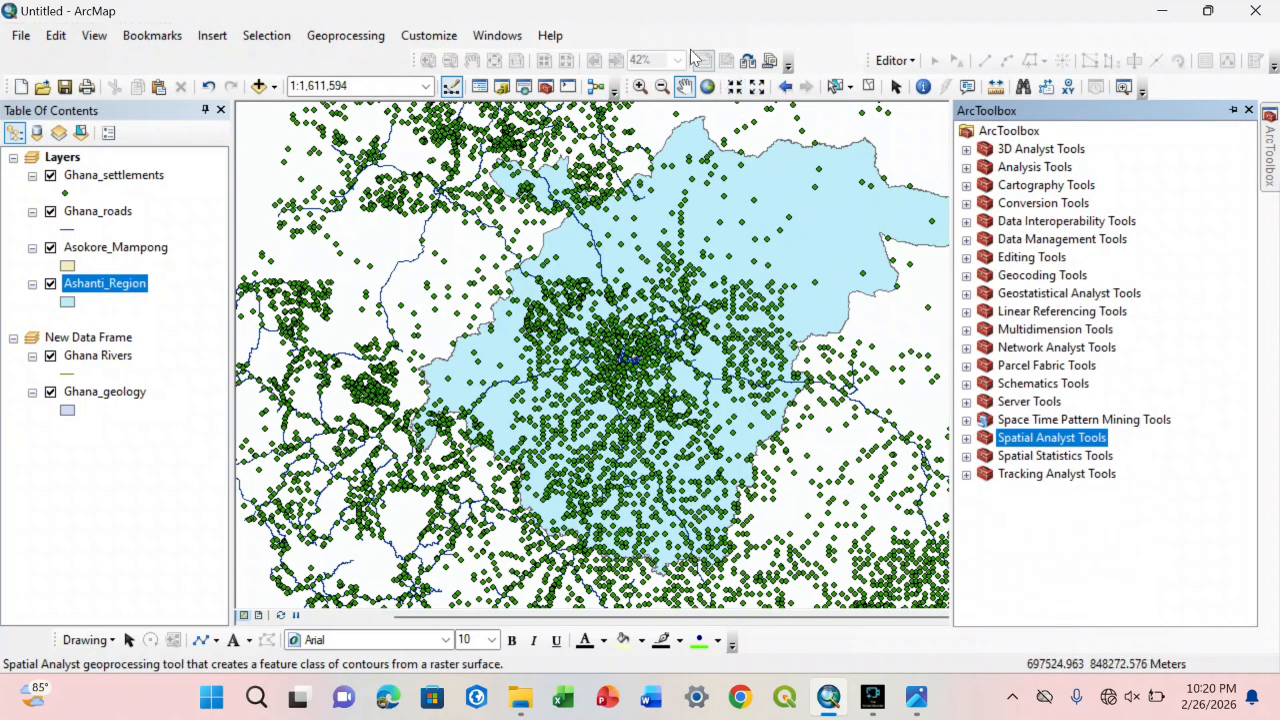
# Step: Open the Search window, make it narrower and place it over the map's eastern side, clear of the table of contents
pyautogui.click(500, 38)
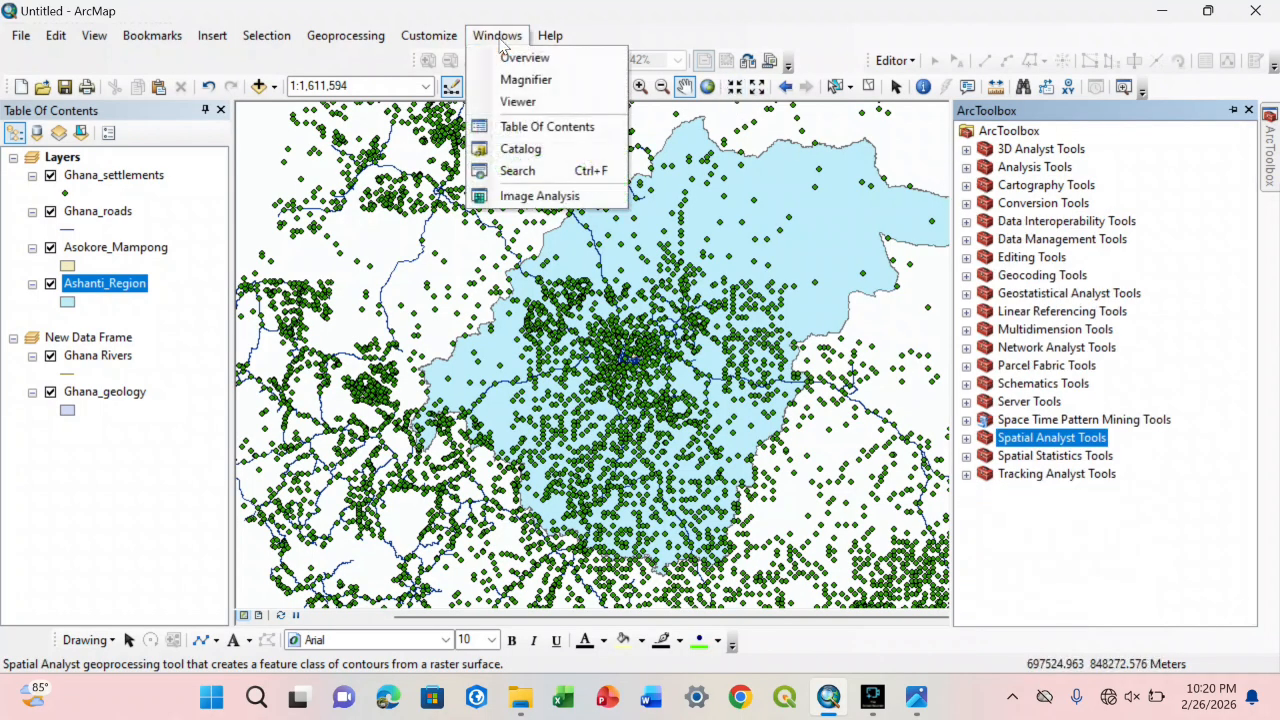
pyautogui.click(507, 172)
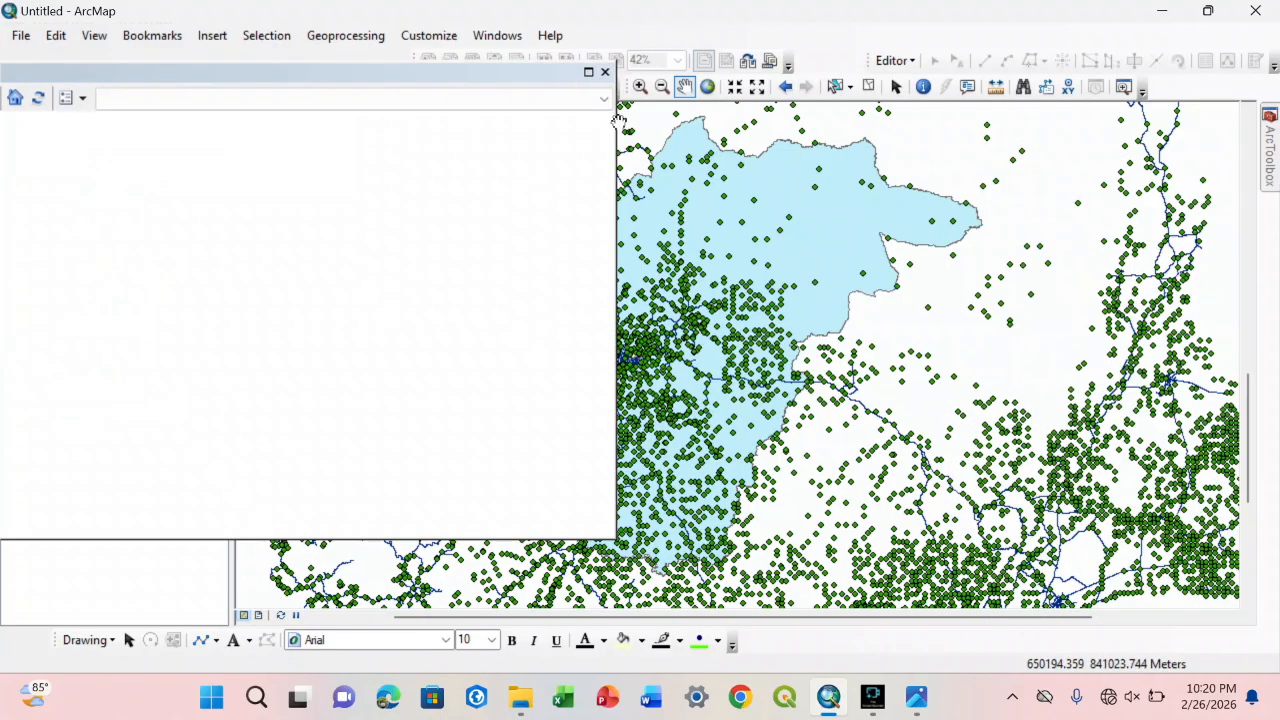
pyautogui.moveTo(615, 128); pyautogui.dragTo(306, 128)
pyautogui.moveTo(238, 74); pyautogui.dragTo(1197, 112)
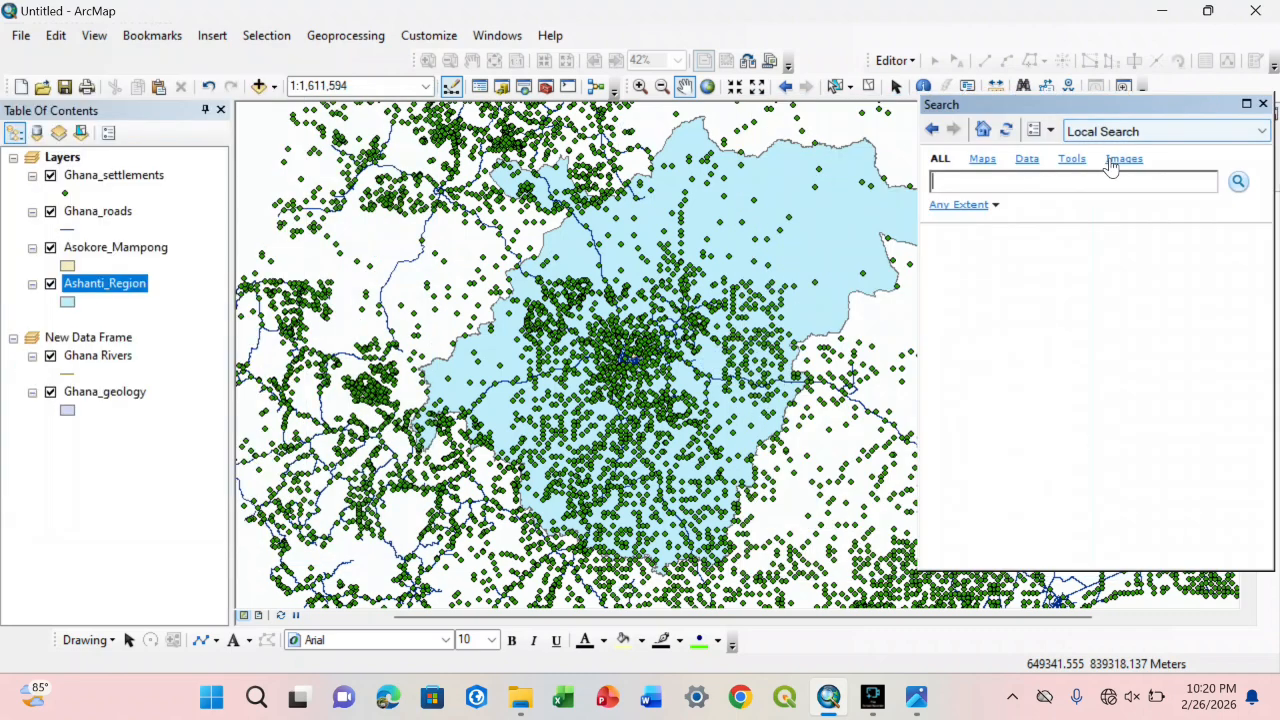
# Step: Keep the search scope on Local Search and search all items for "Raster to polygon"
pyautogui.click(1154, 131)
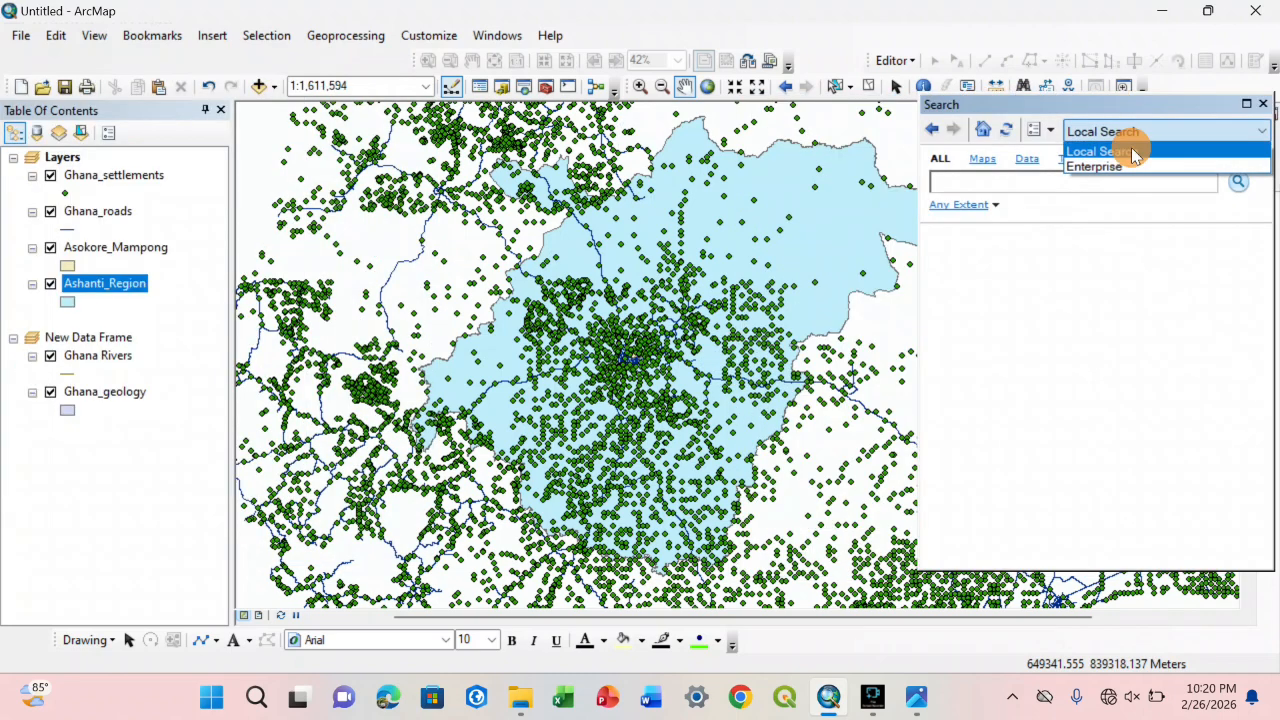
pyautogui.click(1131, 147)
pyautogui.click(1098, 185)
pyautogui.write('R')
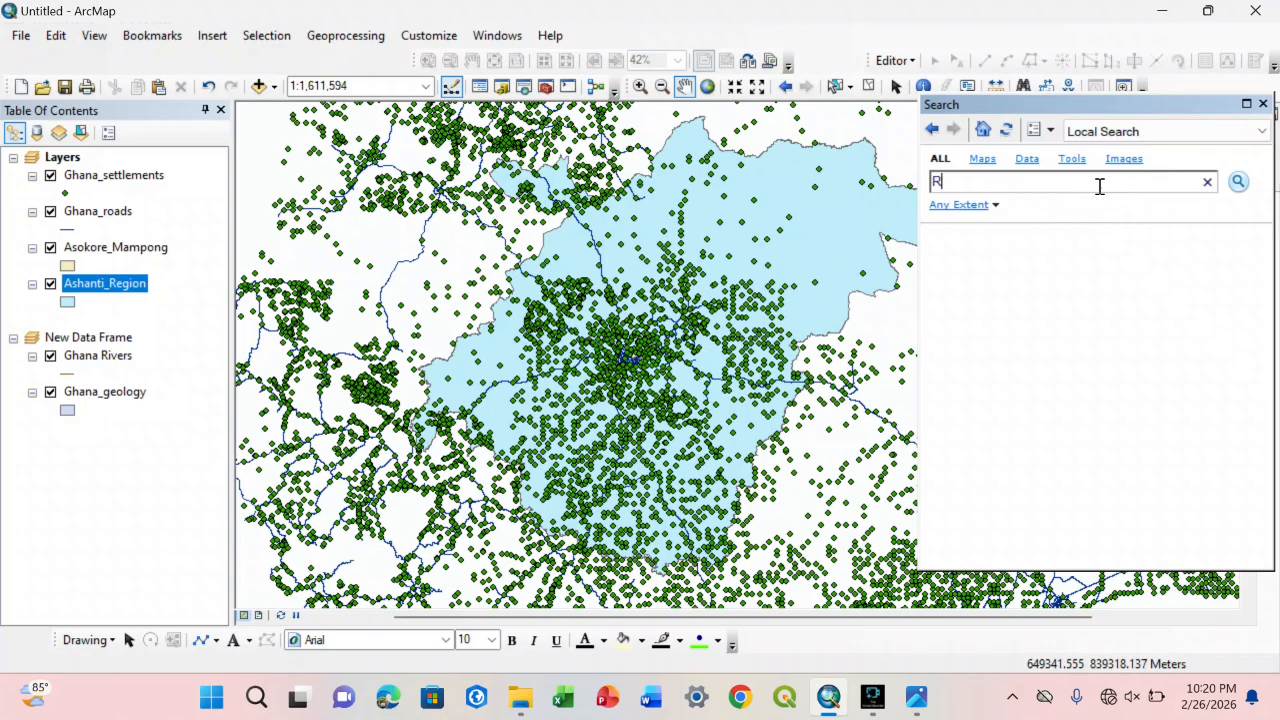
pyautogui.write('aster to polygon')
pyautogui.press('Return')
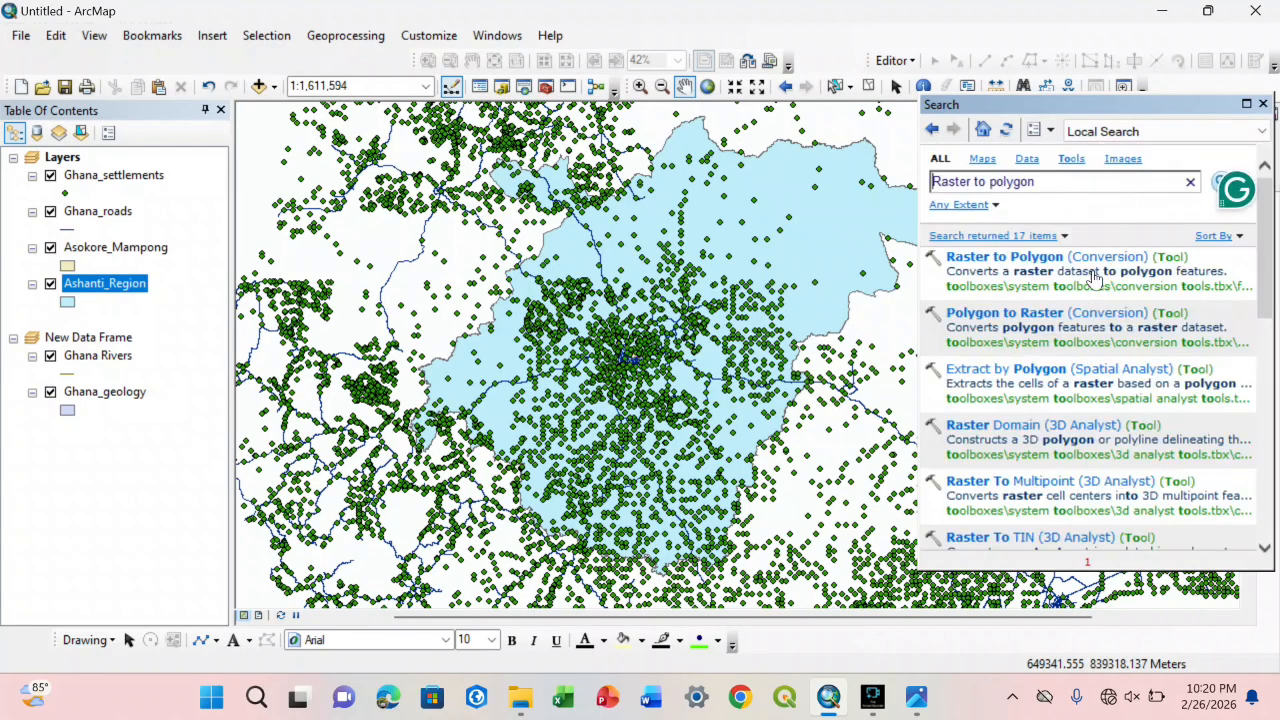
# Step: View the Raster to Polygon (Conversion) tool from the search results, then close its dialog without running it and close the Search window
pyautogui.click(1068, 257)
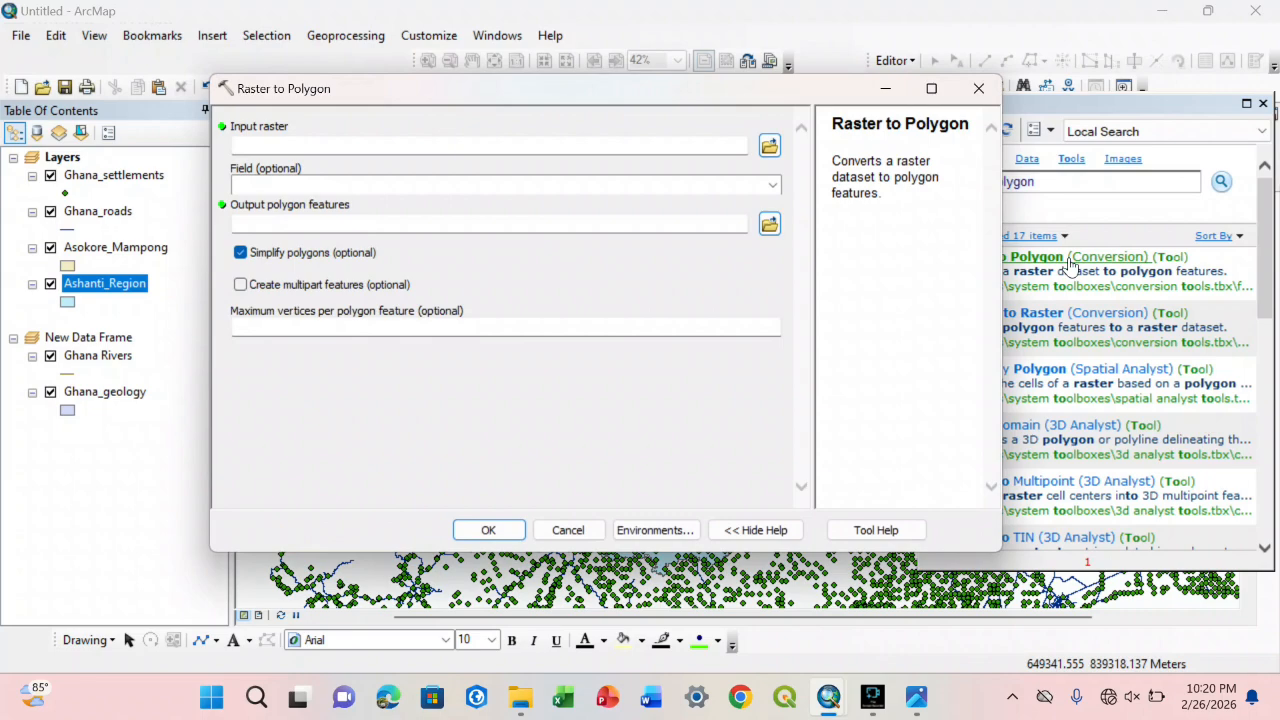
pyautogui.click(979, 88)
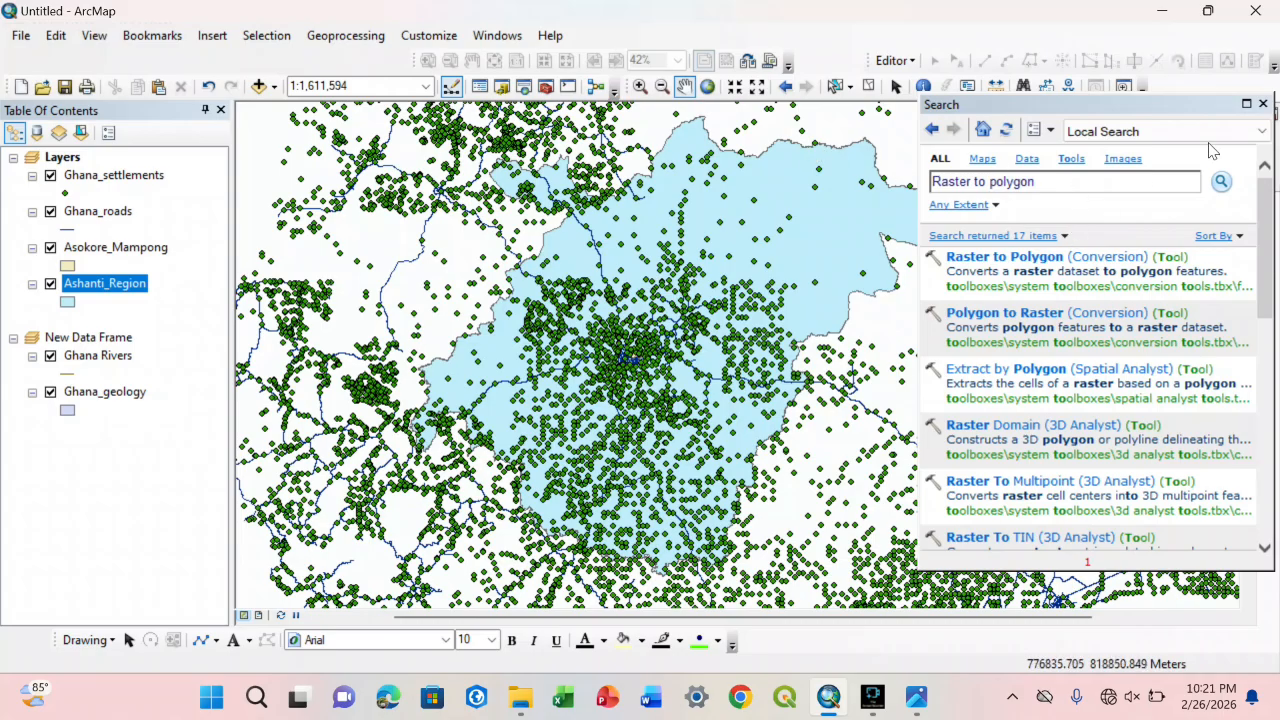
pyautogui.click(1263, 105)
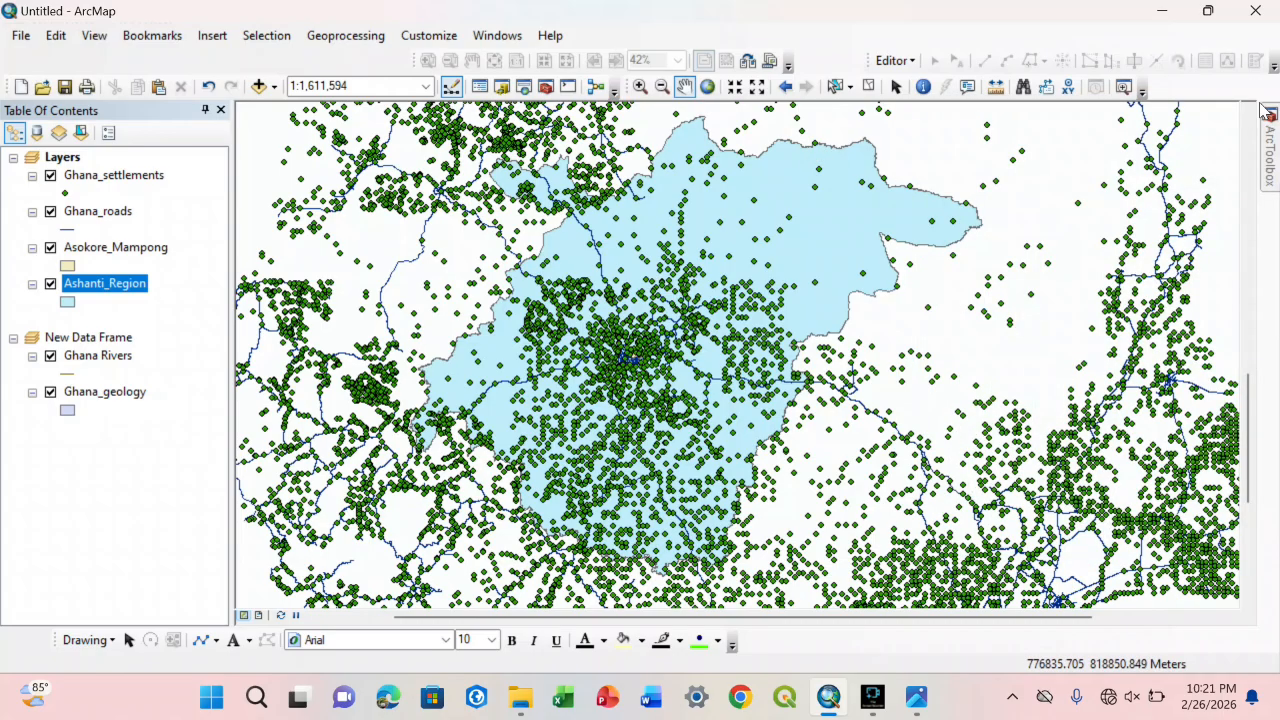
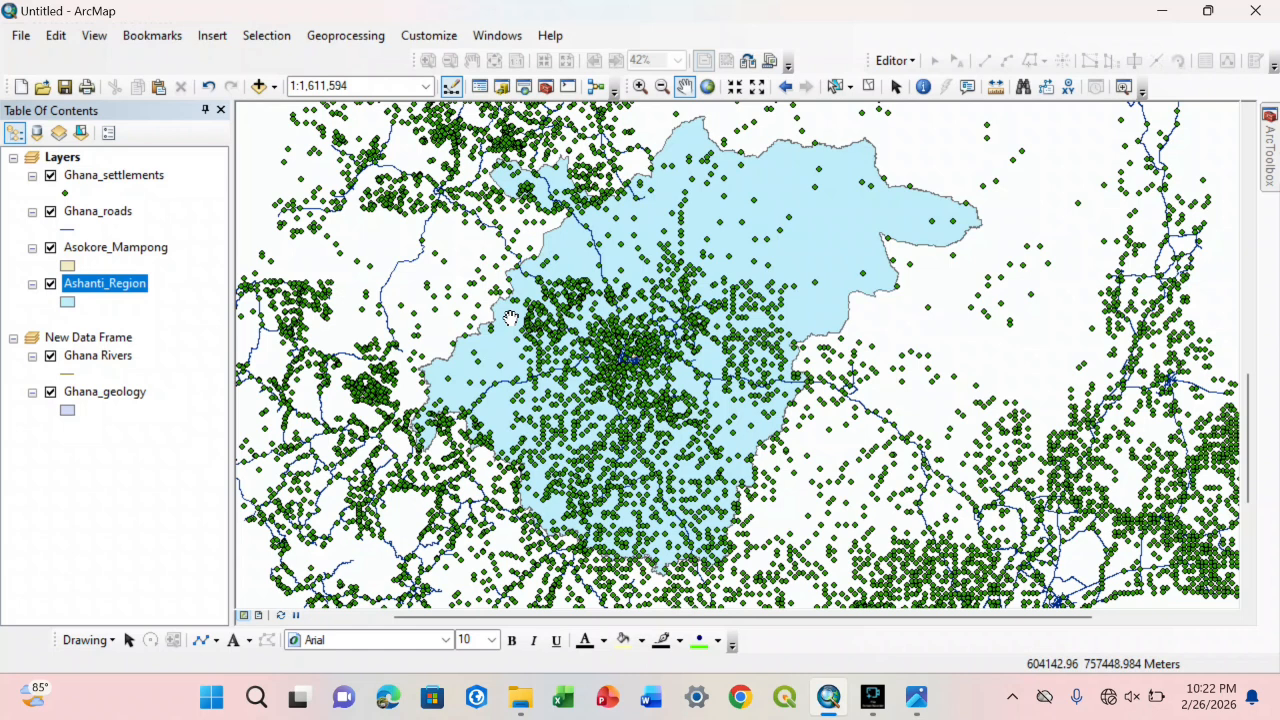
# Step: Open the data frame's coordinate system properties and view the favorite systems WGS 1984 and WGS 1984 UTM Zone 30N
pyautogui.rightClick(769, 241)
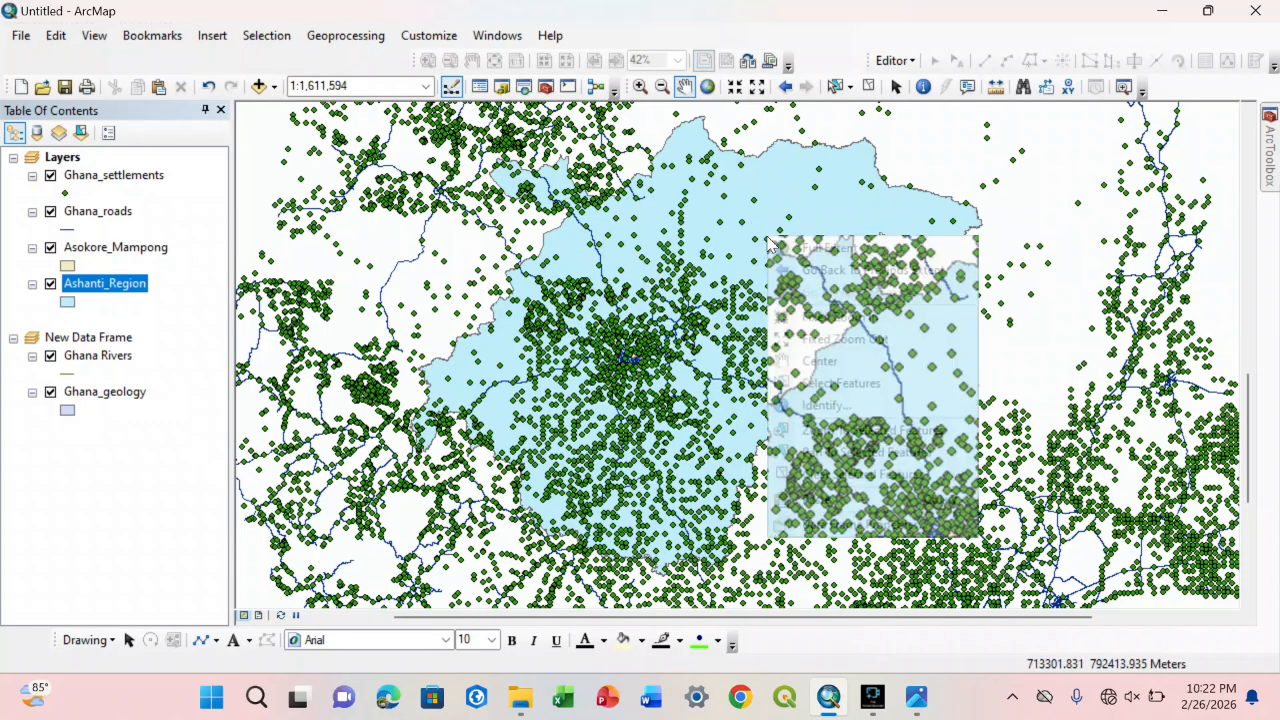
pyautogui.click(857, 526)
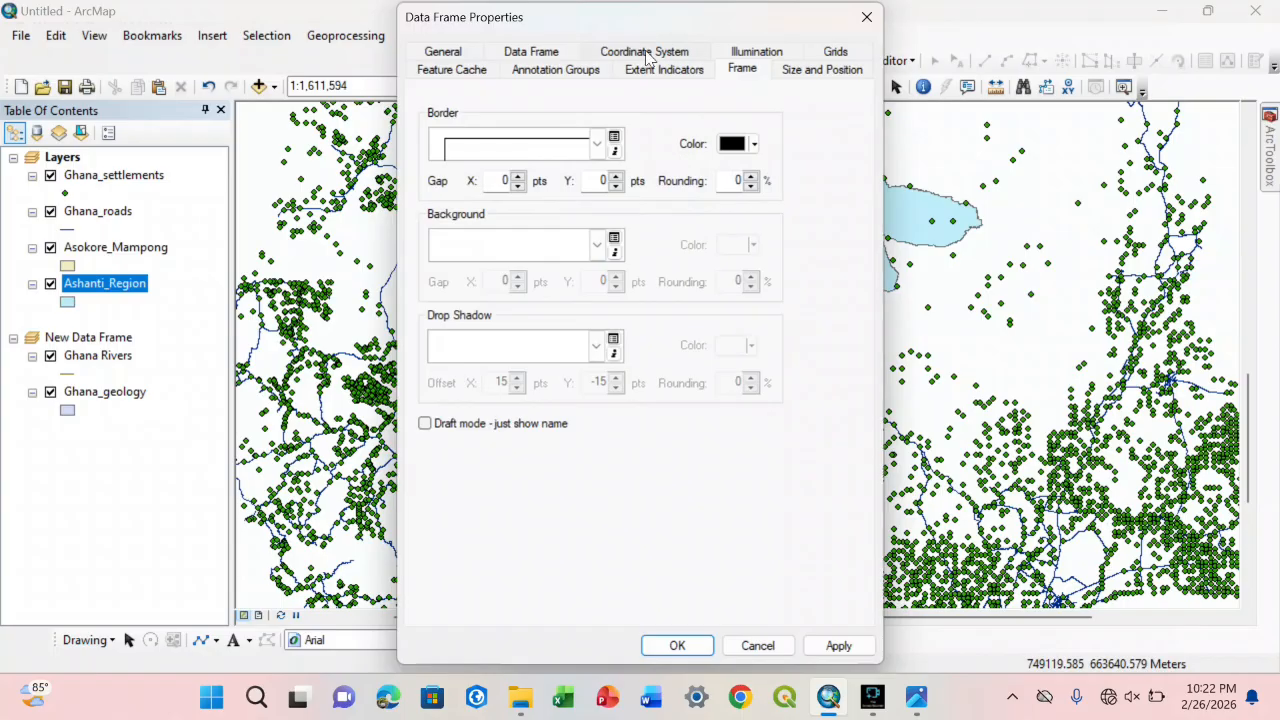
pyautogui.click(645, 53)
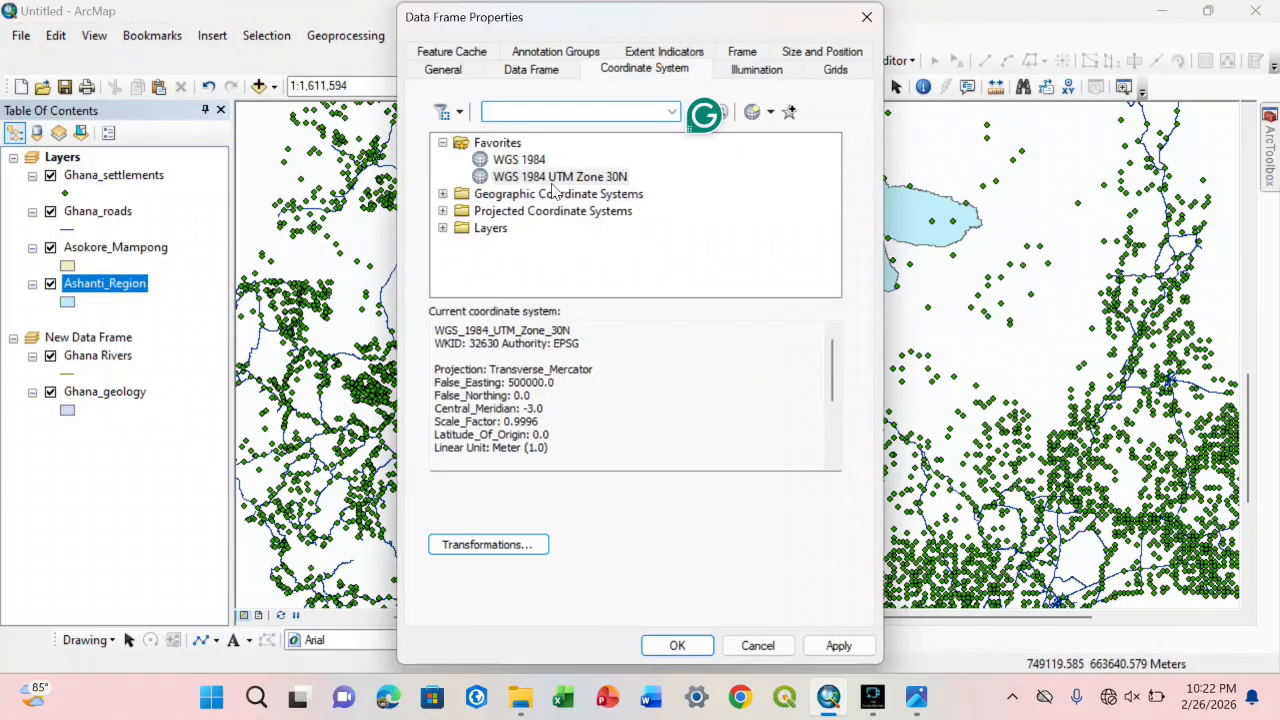
pyautogui.click(514, 161)
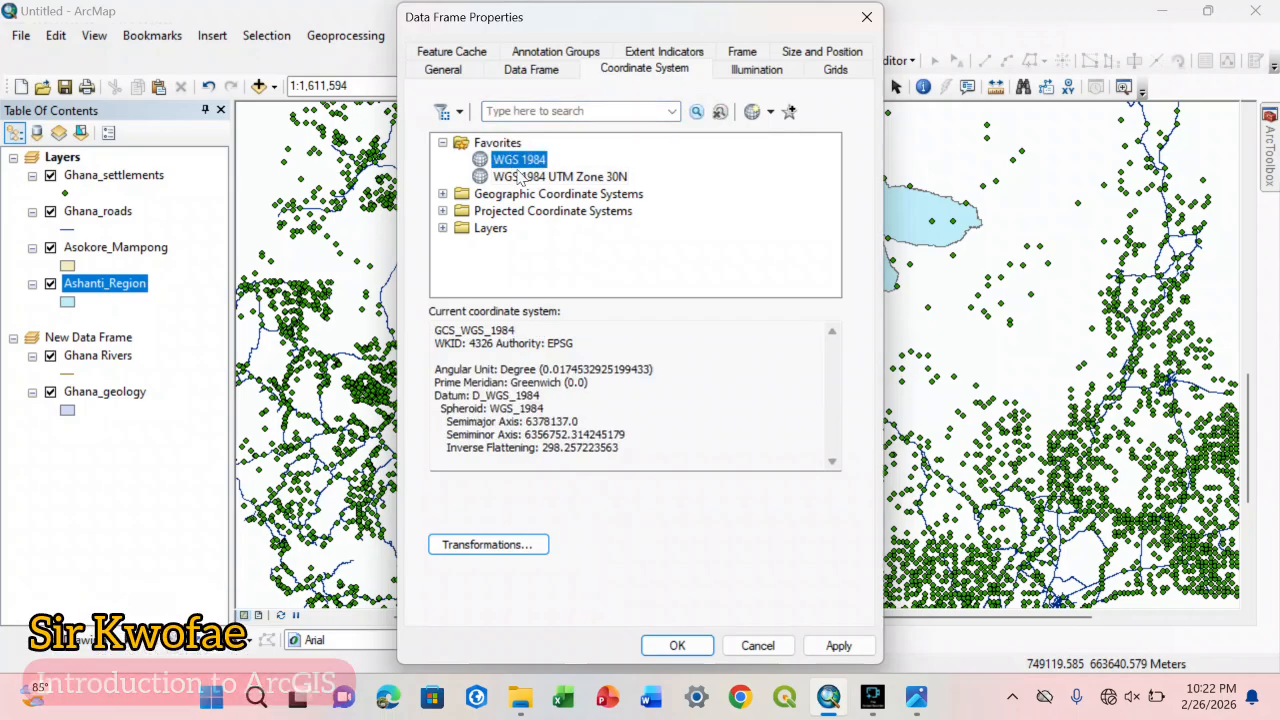
pyautogui.click(519, 176)
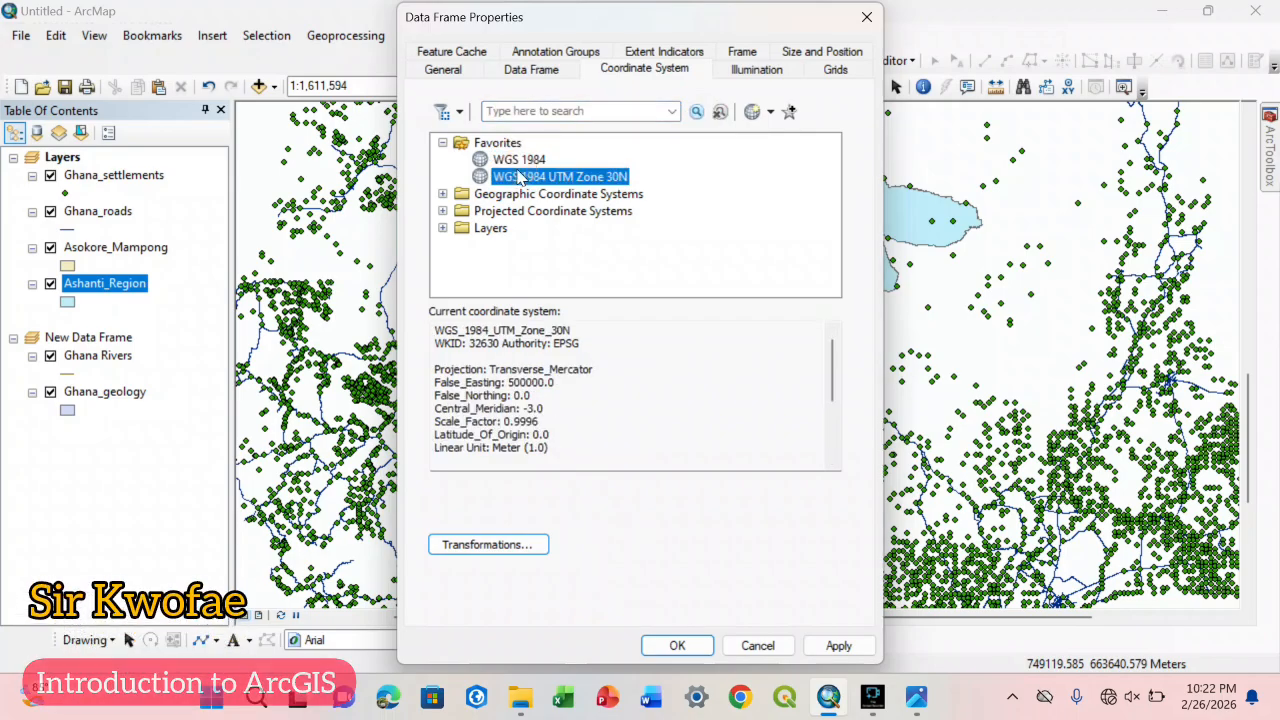
# Step: Collapse the Favorites folder and compare the Geographic and Projected Coordinate Systems categories
pyautogui.click(442, 145)
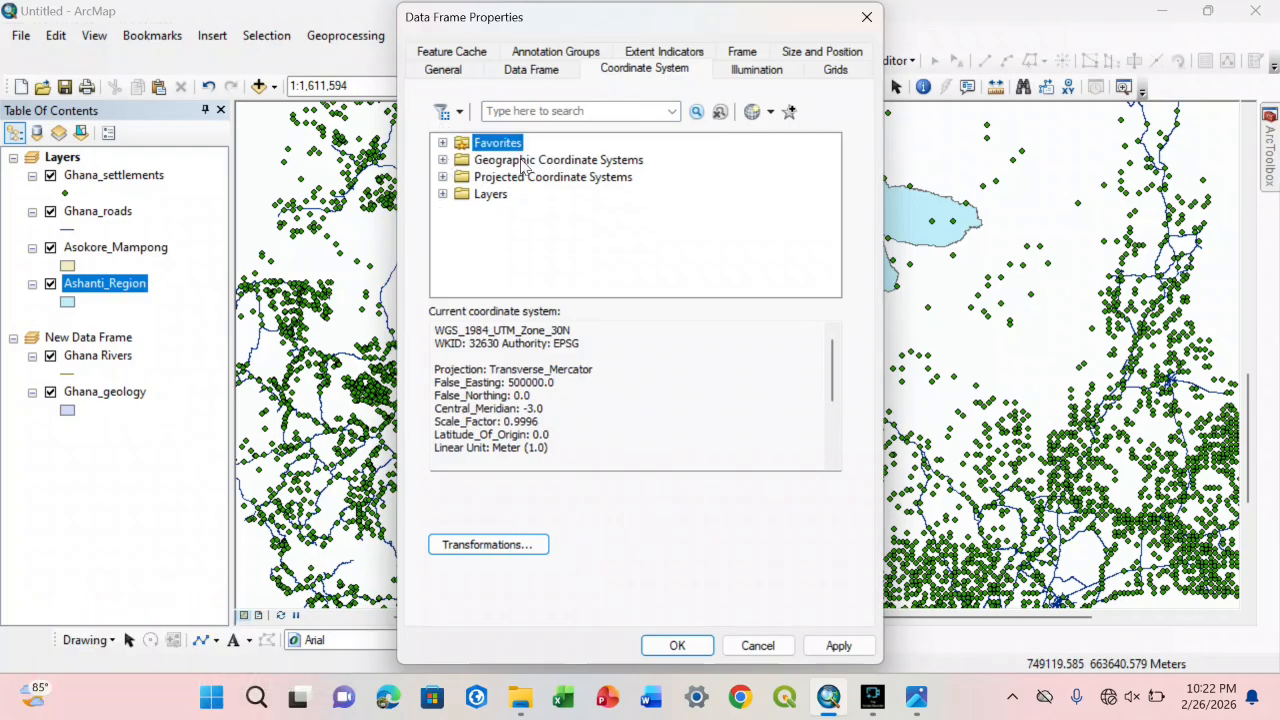
pyautogui.click(525, 161)
pyautogui.click(527, 177)
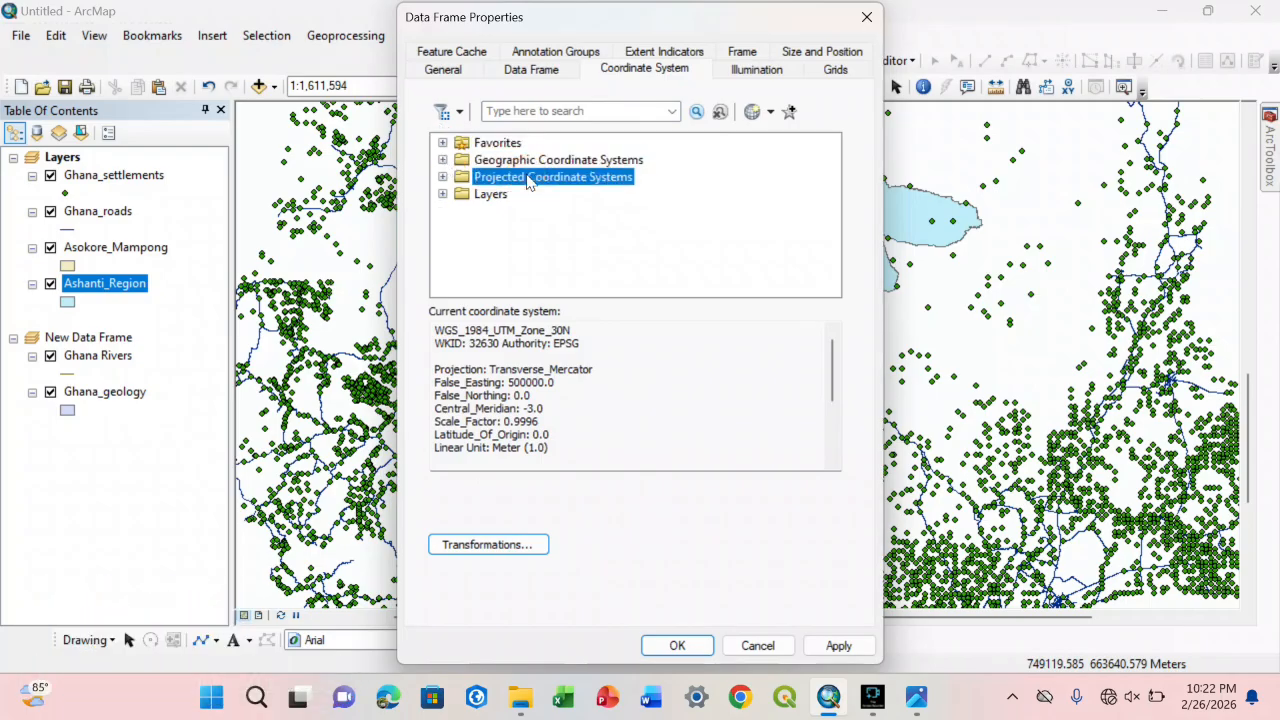
pyautogui.click(530, 160)
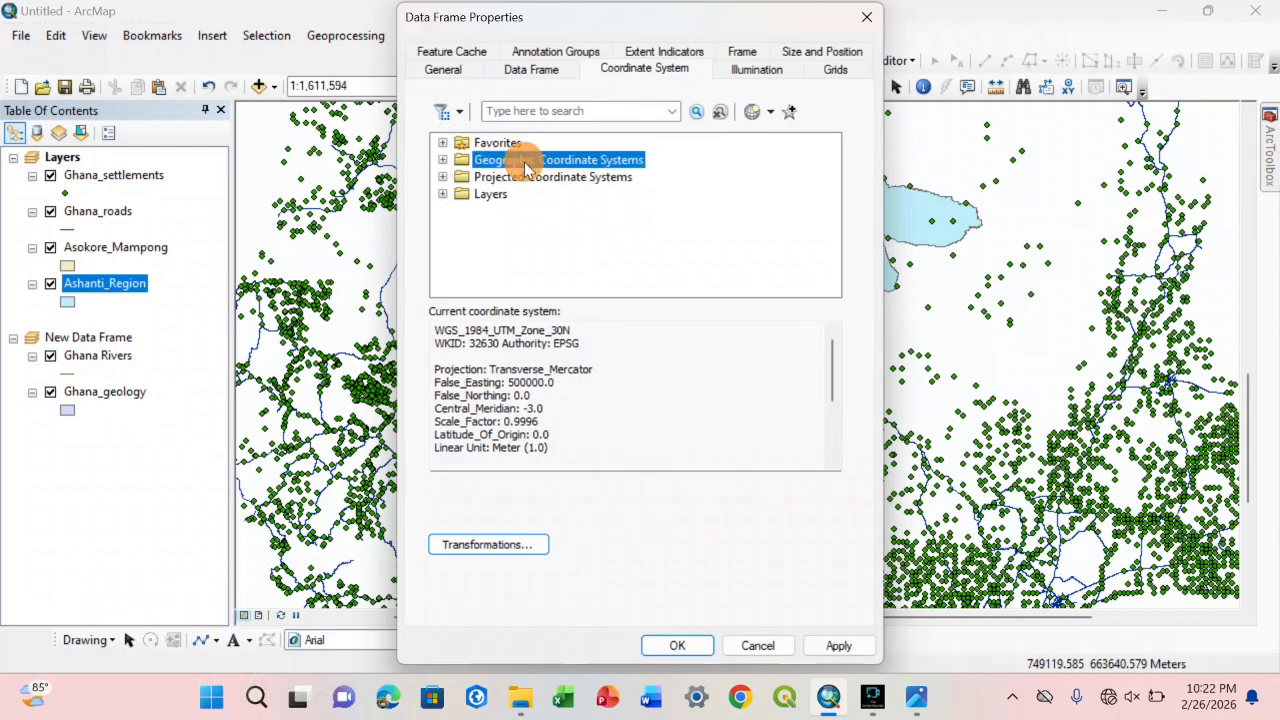
pyautogui.click(442, 143)
pyautogui.click(442, 144)
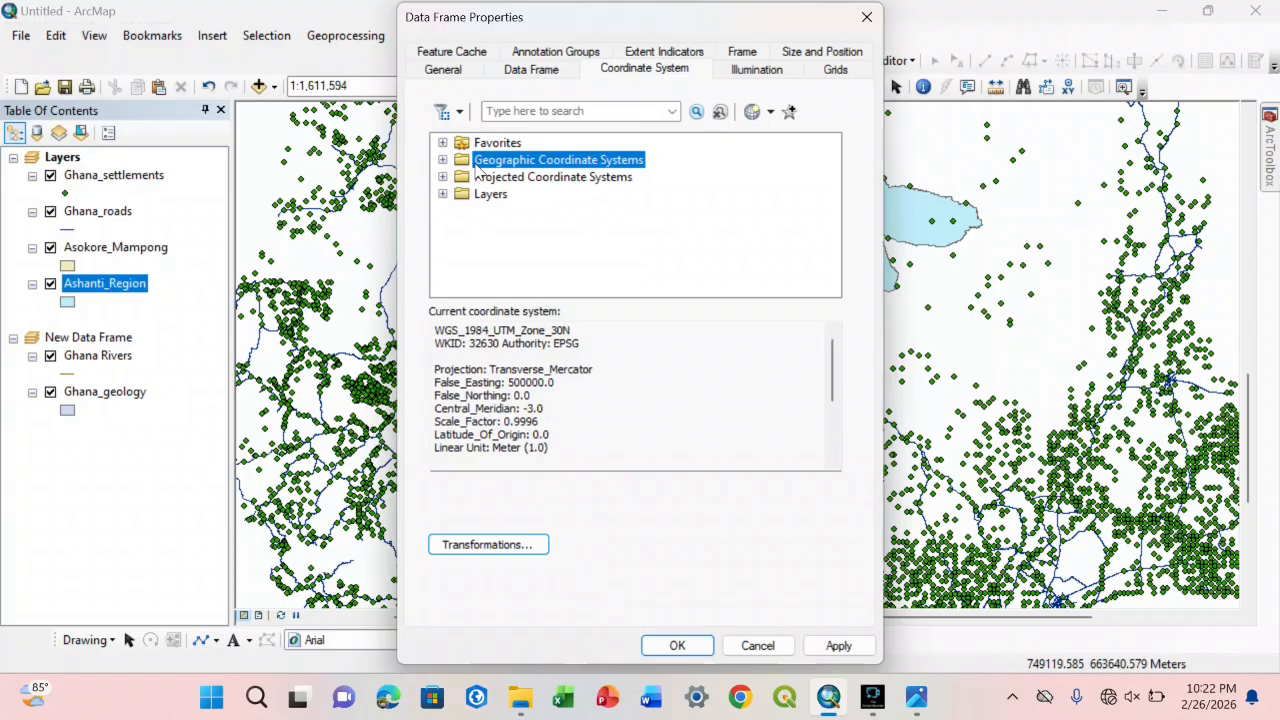
# Step: Shift the Data Frame Properties dialog off the map, list the favorite coordinate systems again, and close it without applying changes
pyautogui.moveTo(666, 29); pyautogui.dragTo(332, 40)
pyautogui.click(751, 200)
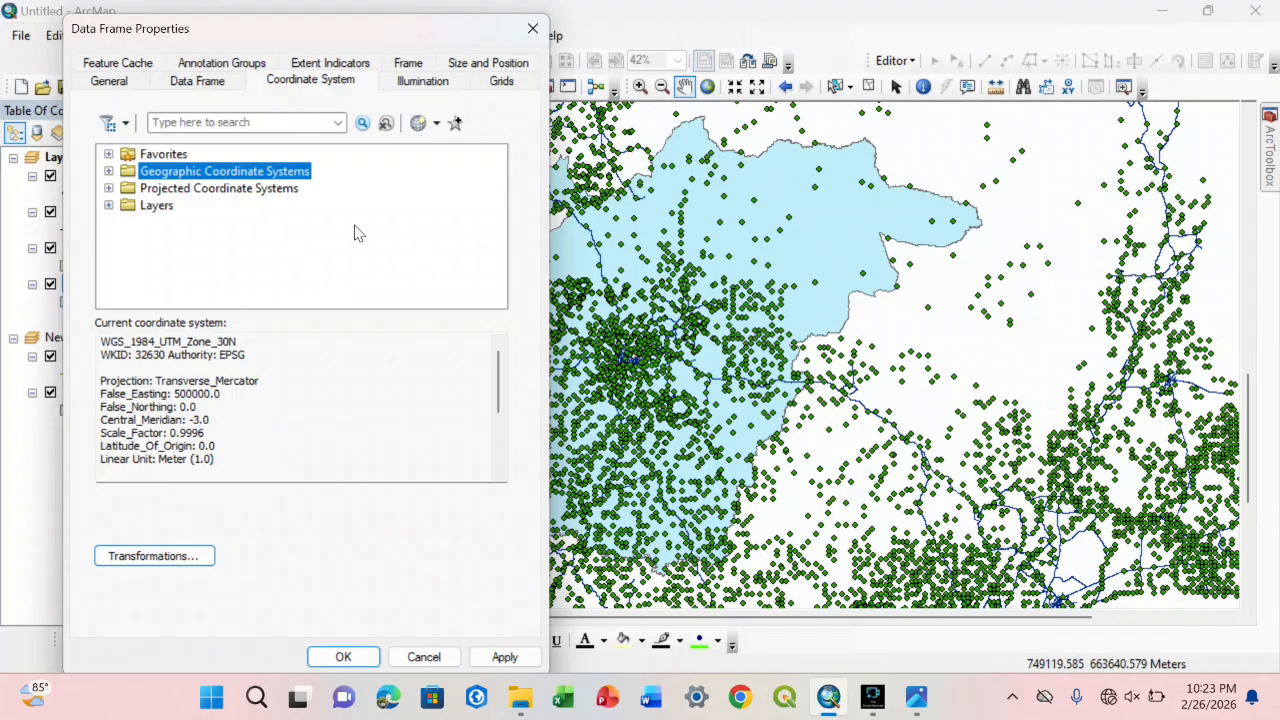
pyautogui.click(108, 154)
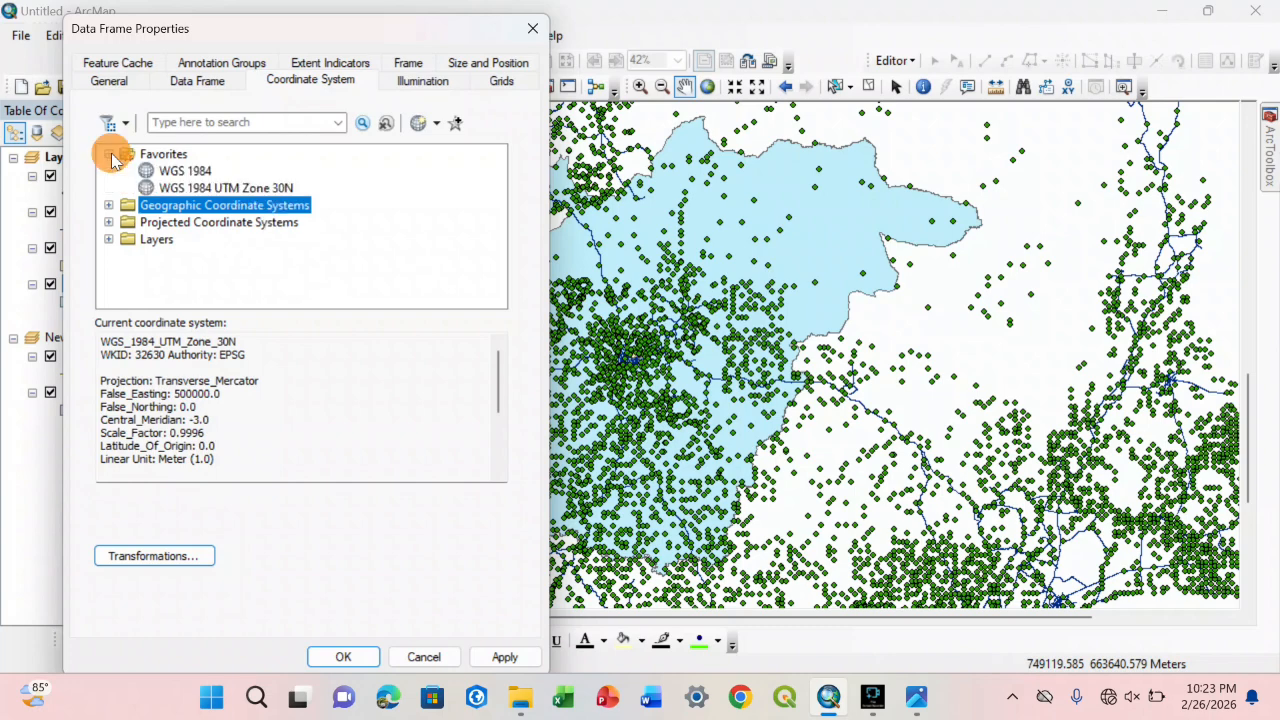
pyautogui.click(533, 28)
# Step: Pan the map eastward, reopen the data frame's properties and view the details of the favorite WGS 1984 UTM Zone 30N
pyautogui.moveTo(672, 330); pyautogui.dragTo(802, 318)
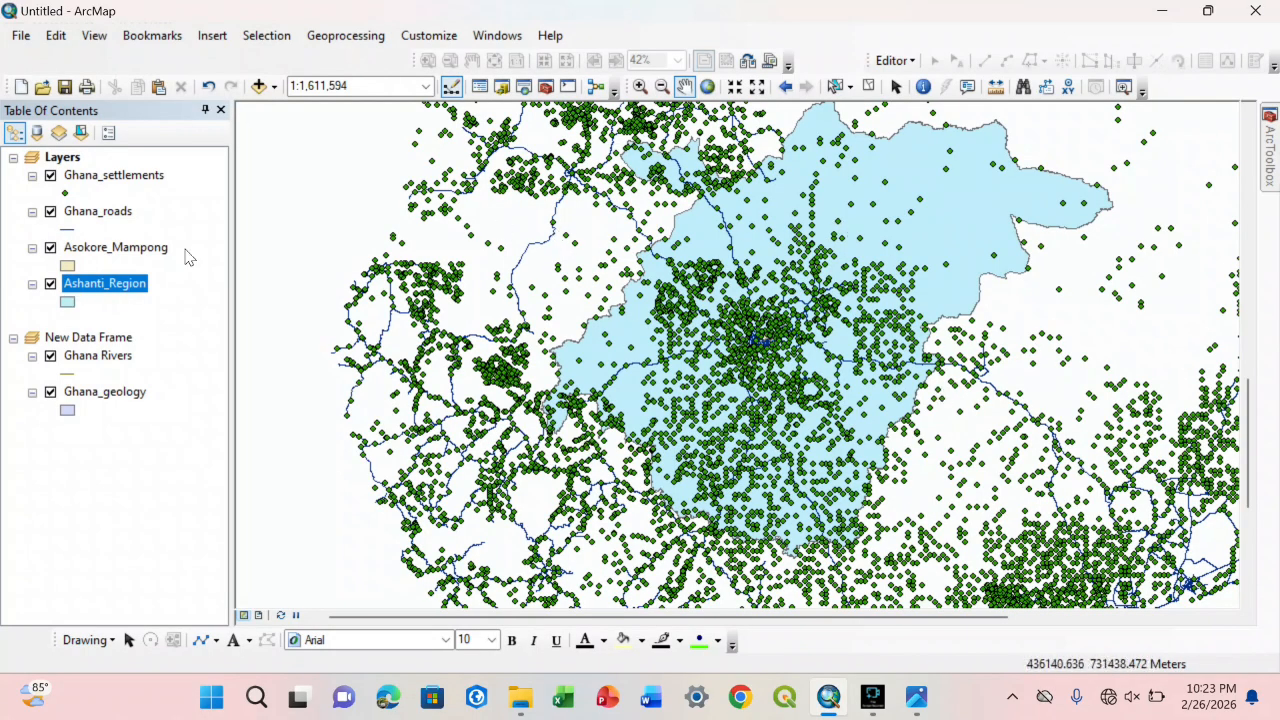
pyautogui.rightClick(455, 267)
pyautogui.click(548, 556)
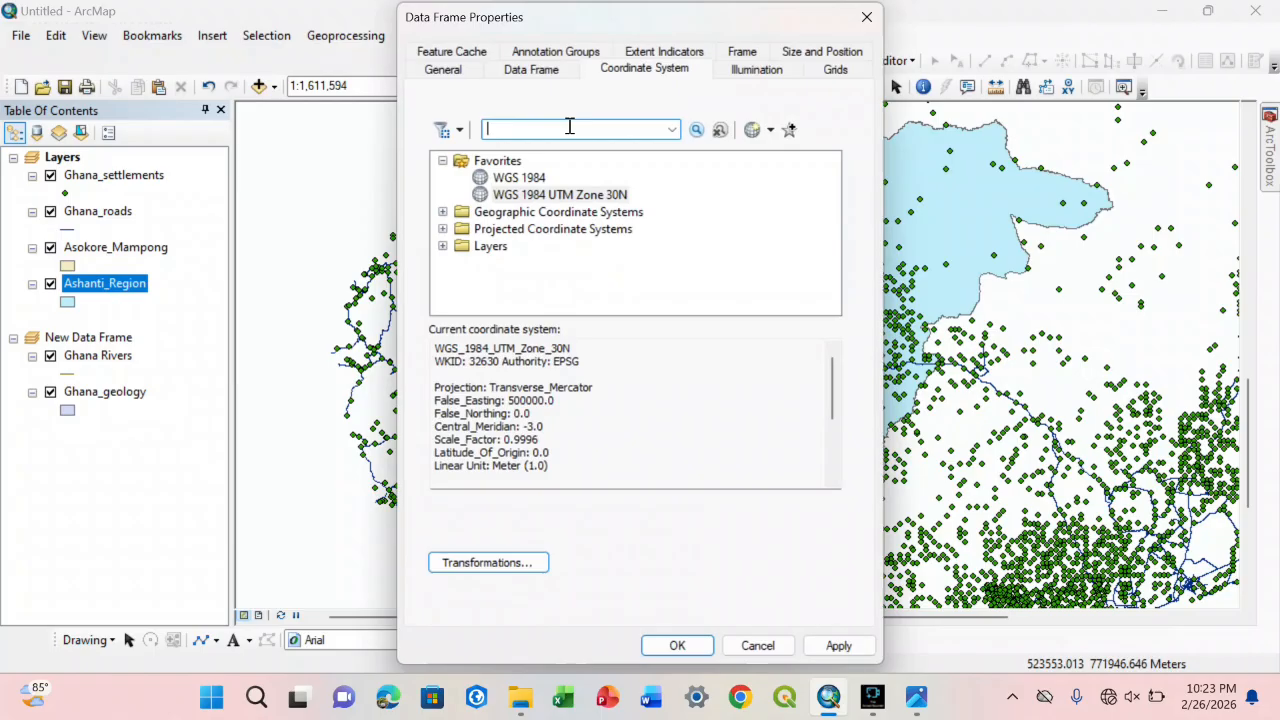
pyautogui.click(507, 199)
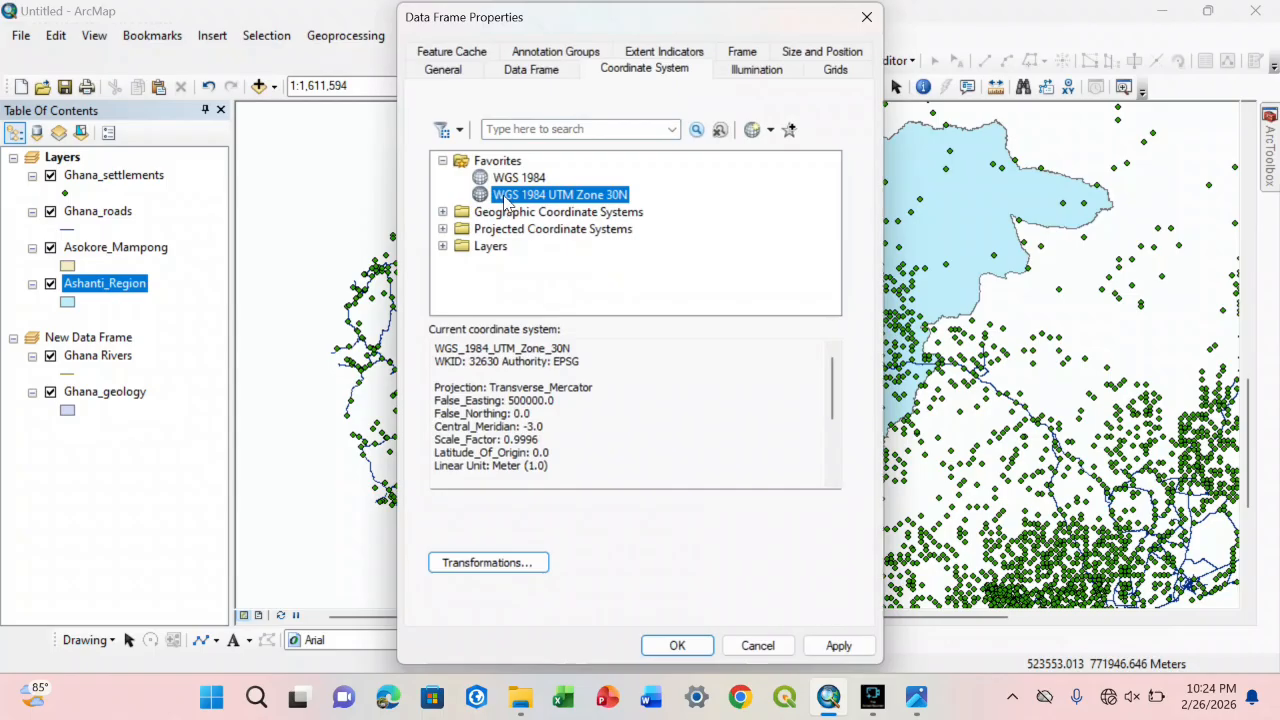
# Step: Locate WGS 1984 in the World folder of Geographic Coordinate Systems and view its details and available favorites commands
pyautogui.click(442, 212)
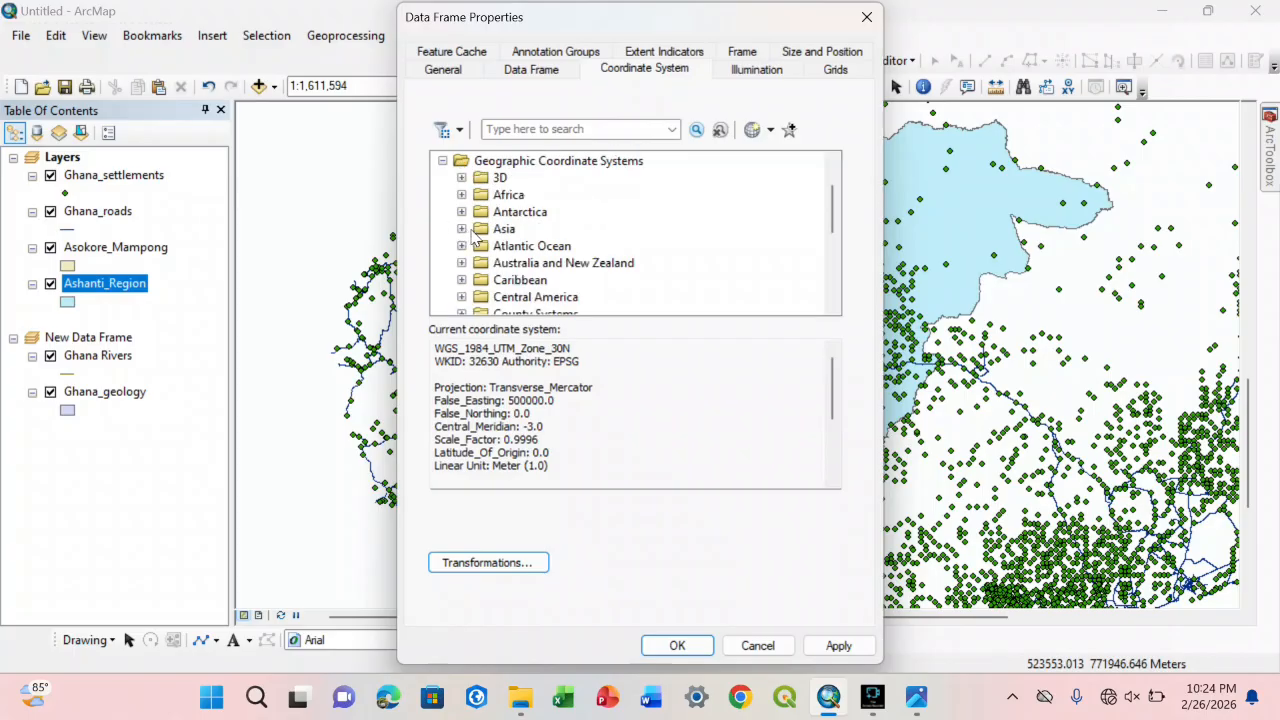
pyautogui.moveTo(830, 230); pyautogui.dragTo(831, 296)
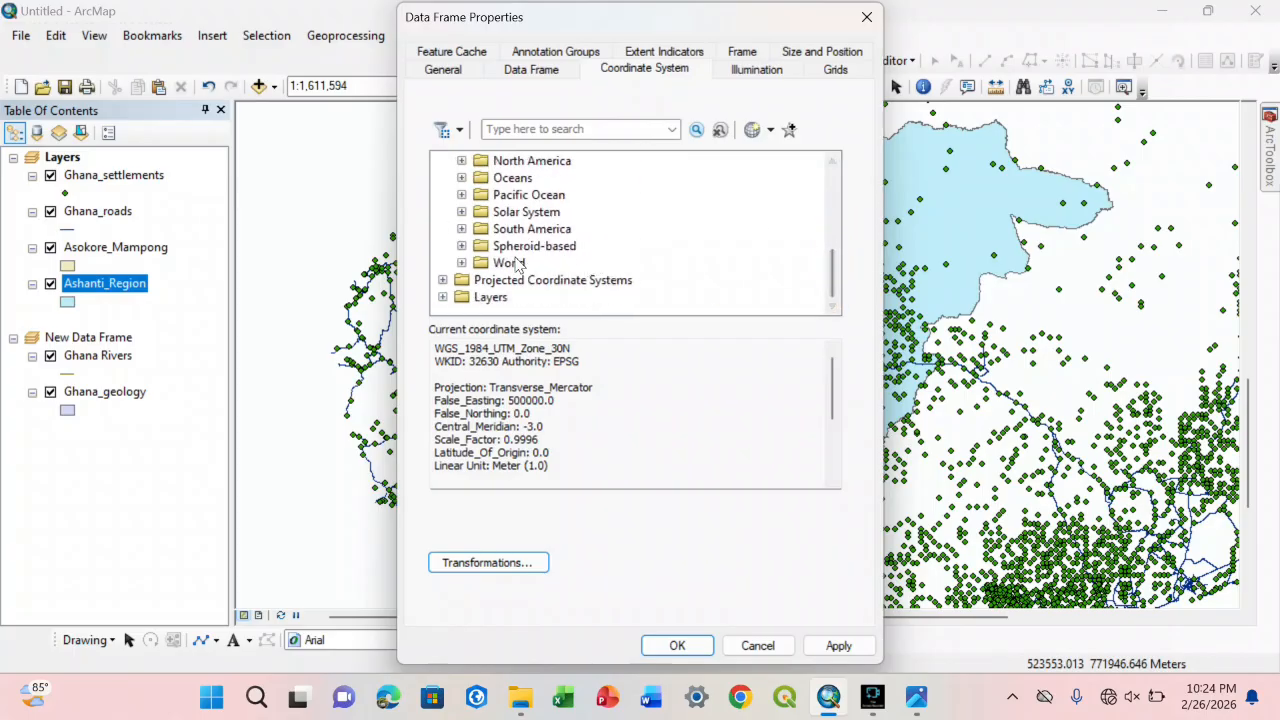
pyautogui.click(461, 263)
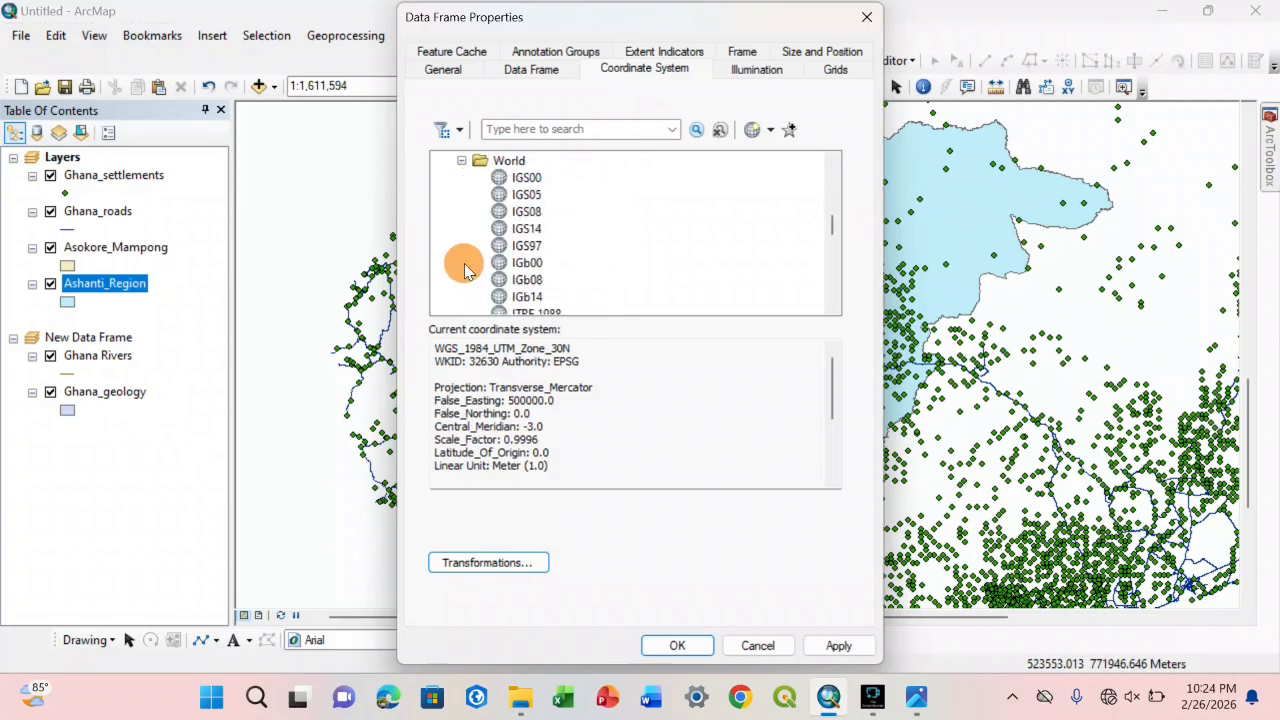
pyautogui.moveTo(831, 223); pyautogui.dragTo(831, 272)
pyautogui.click(545, 229)
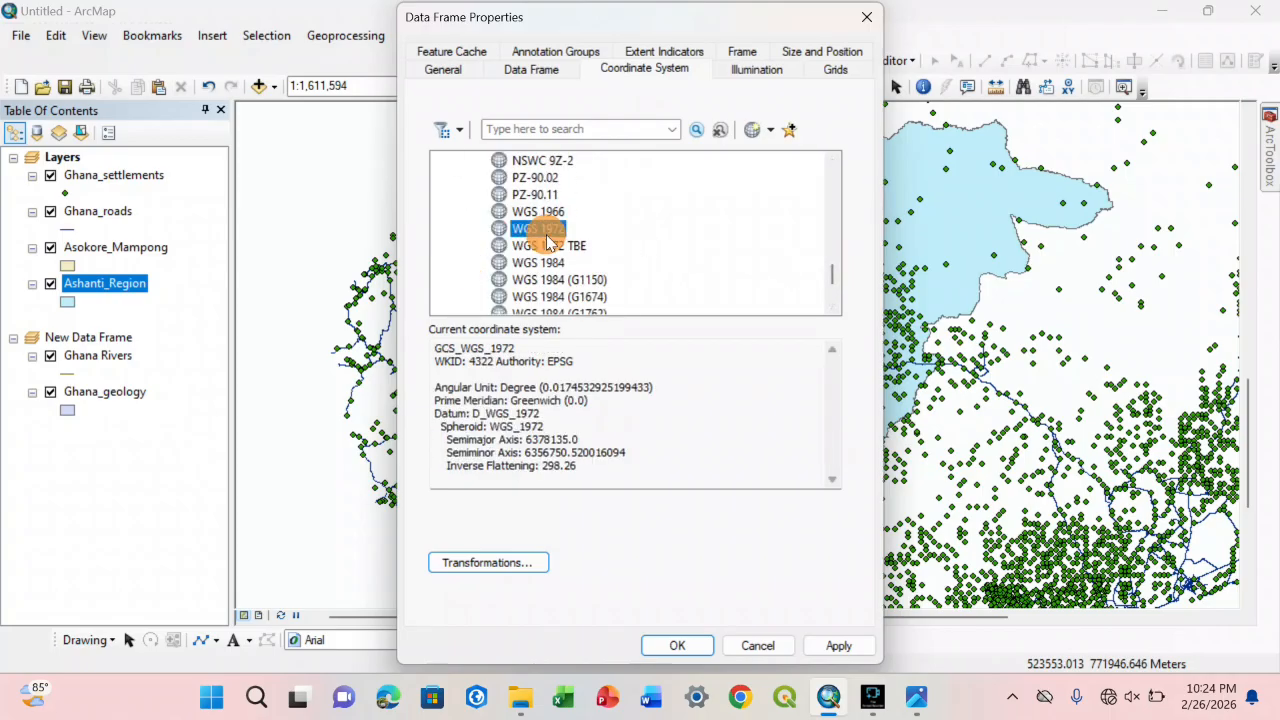
pyautogui.click(548, 245)
pyautogui.click(548, 263)
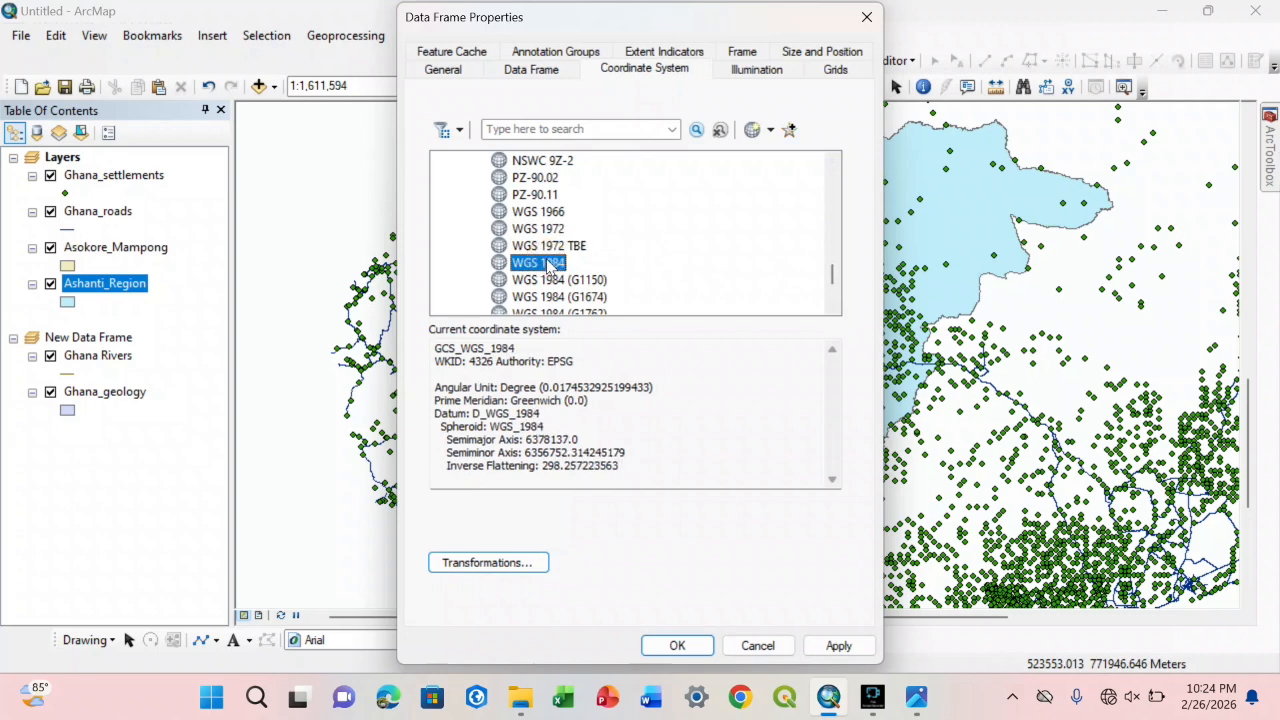
pyautogui.rightClick(548, 264)
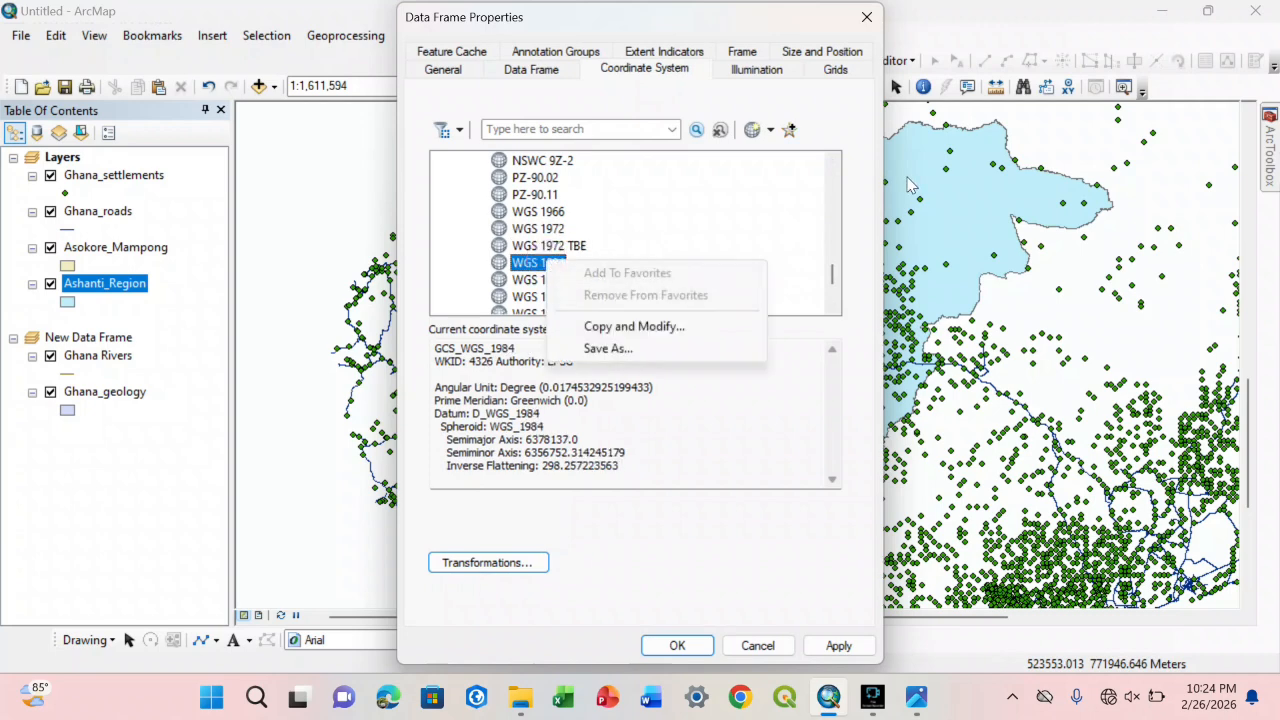
pyautogui.click(829, 274)
pyautogui.moveTo(829, 272); pyautogui.dragTo(833, 168)
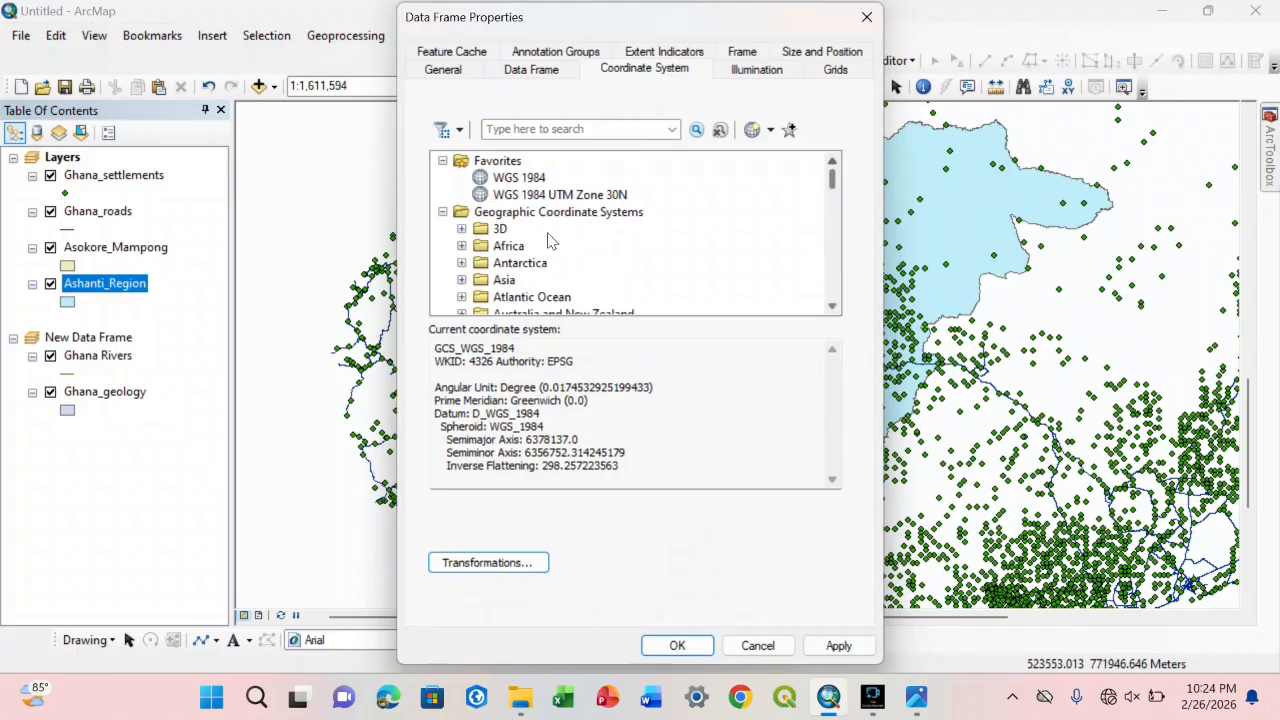
# Step: Find WGS 1984 UTM Zone 30N for the Northern Hemisphere under Projected Coordinate Systems and view its details and available favorites commands
pyautogui.click(443, 212)
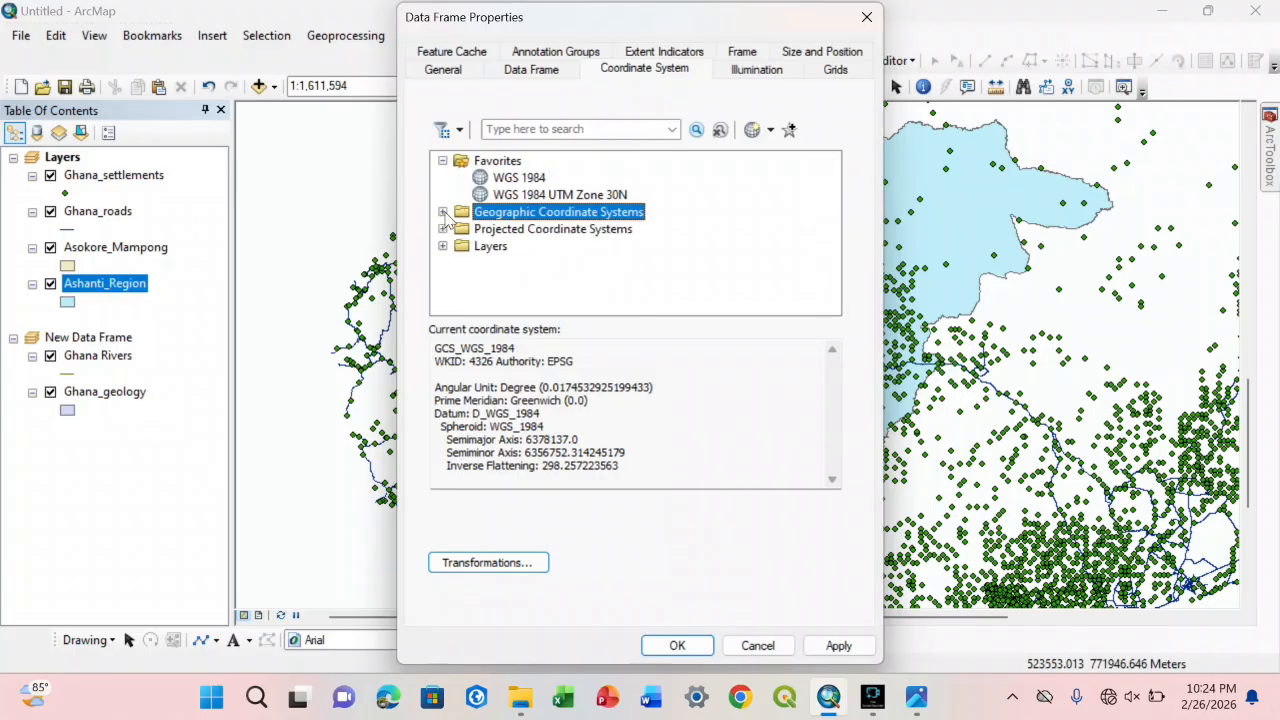
pyautogui.click(443, 227)
pyautogui.moveTo(829, 213); pyautogui.dragTo(826, 277)
pyautogui.click(499, 262)
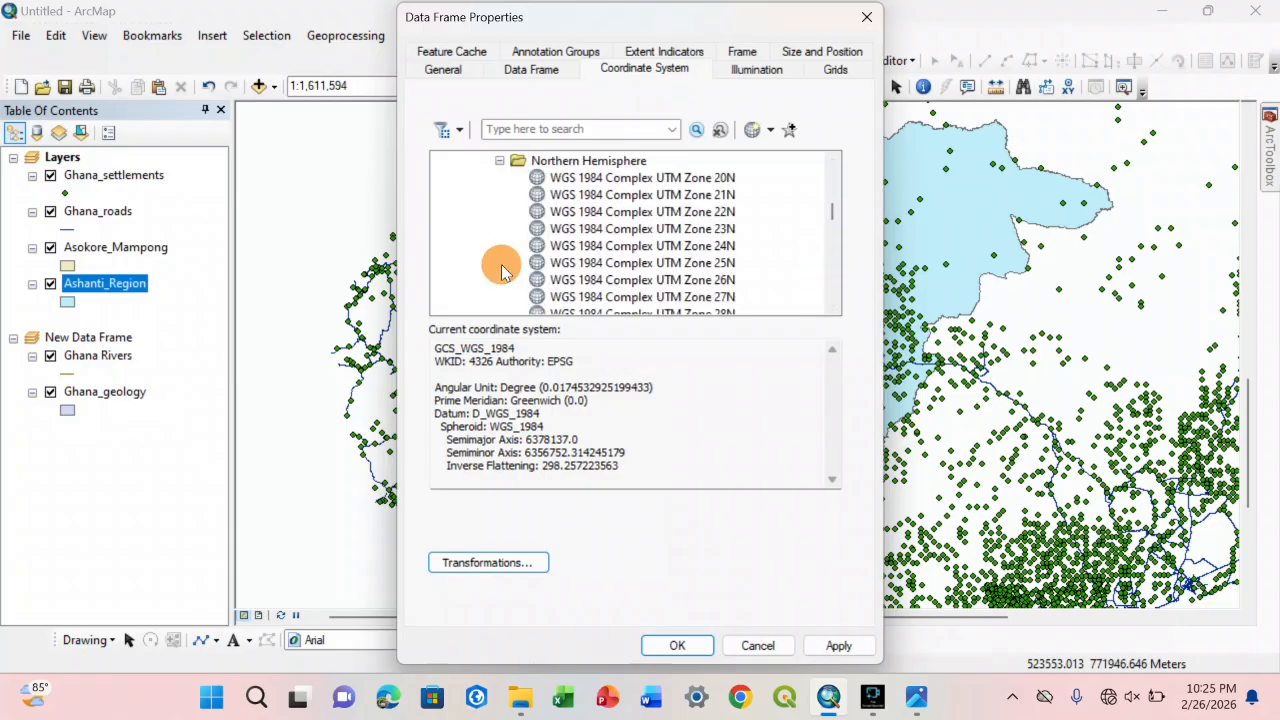
pyautogui.moveTo(829, 212); pyautogui.dragTo(826, 259)
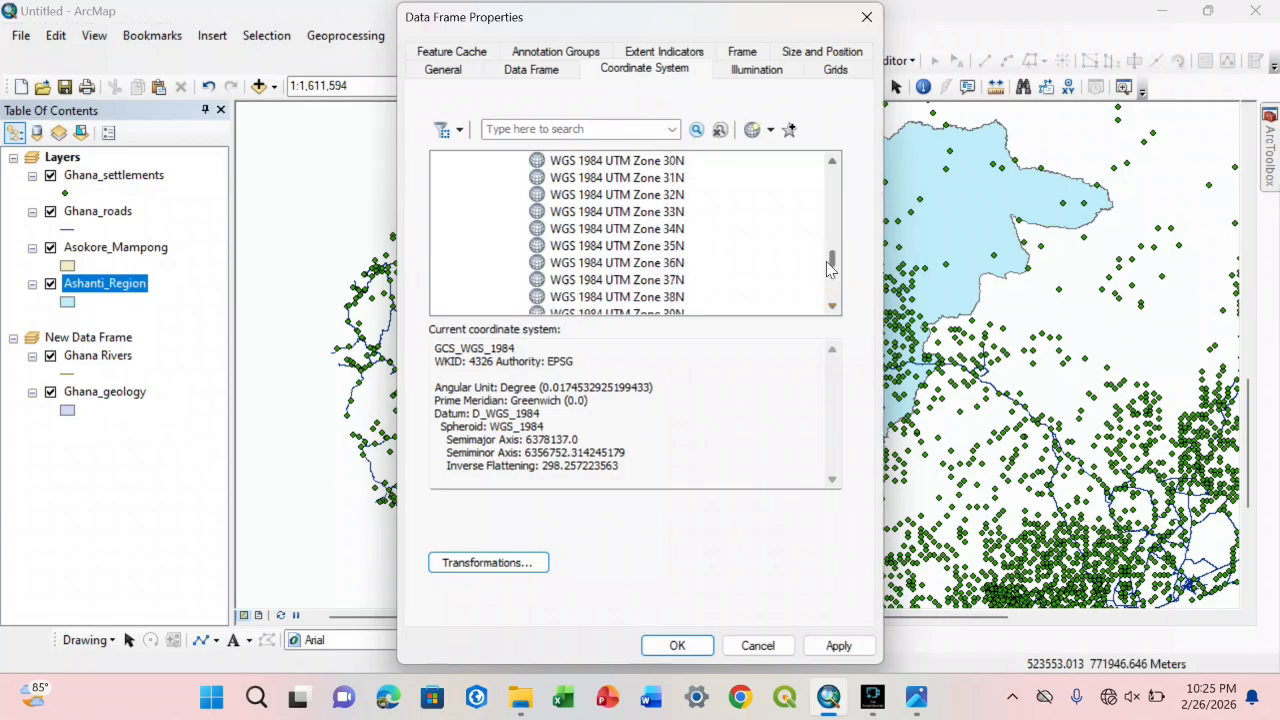
pyautogui.rightClick(643, 165)
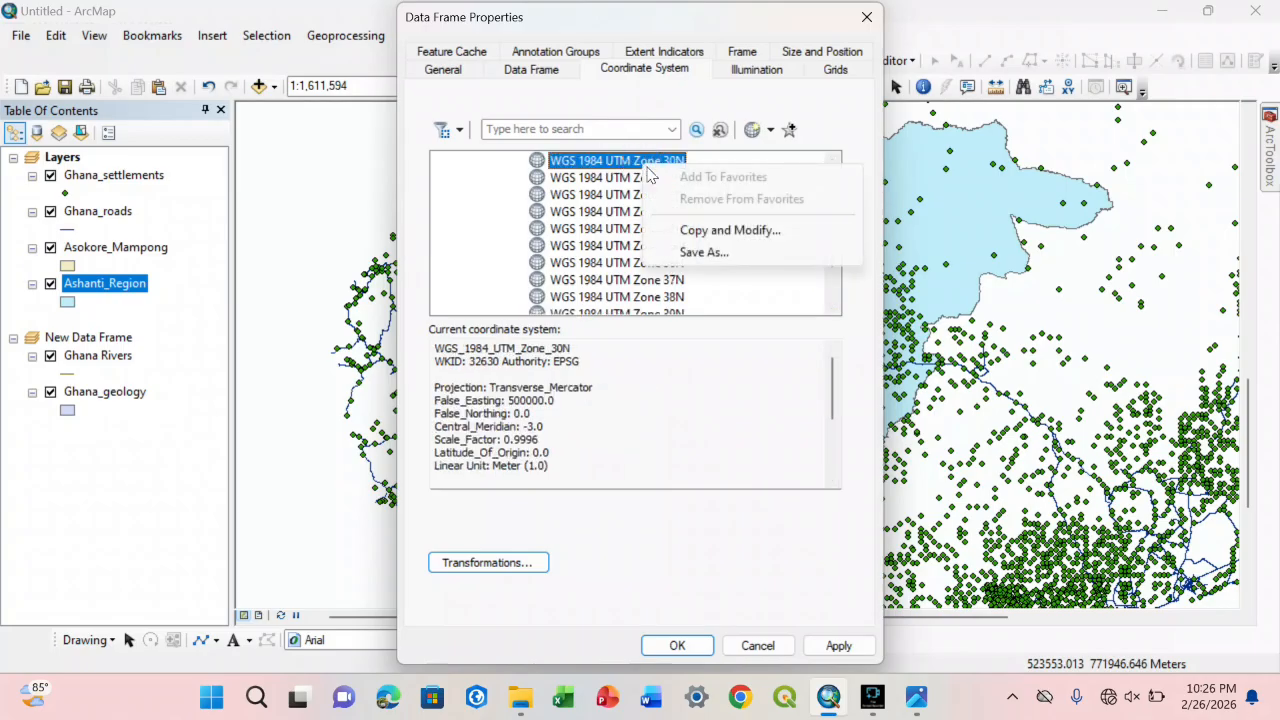
pyautogui.click(794, 309)
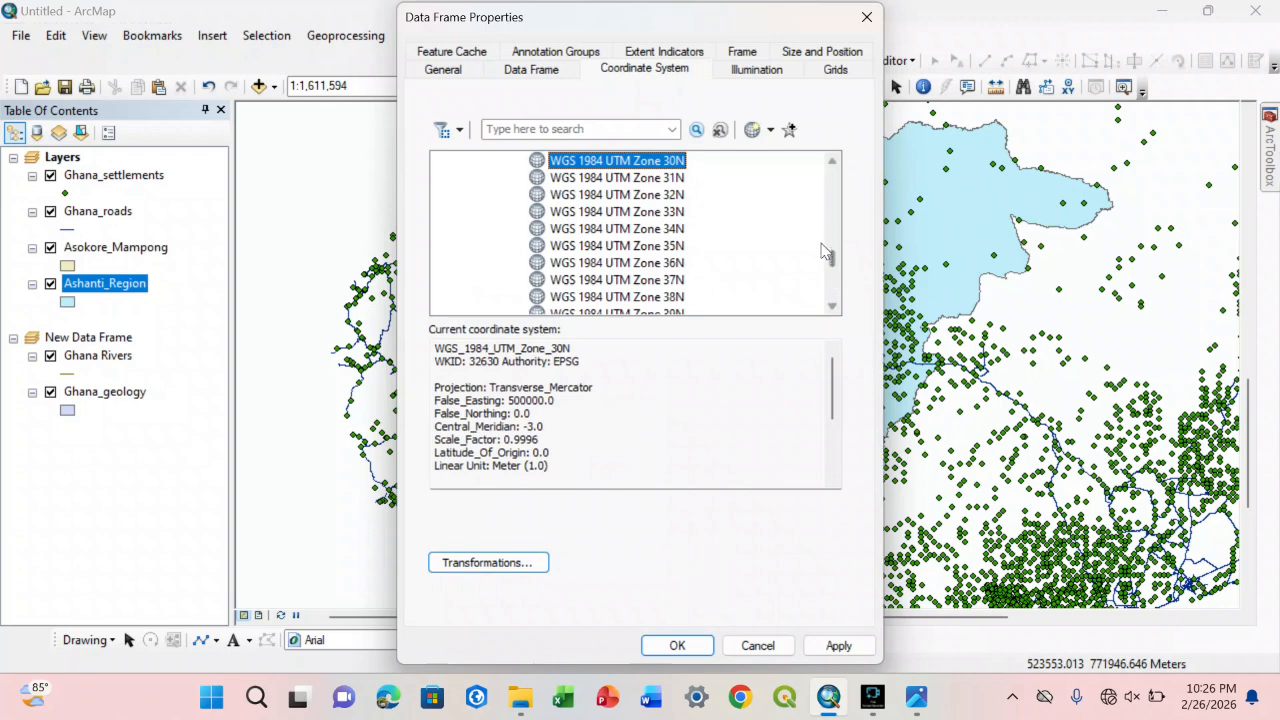
# Step: Collapse the Projected Coordinate Systems and Favorites folders, then close the data frame properties without applying changes
pyautogui.moveTo(826, 249); pyautogui.dragTo(829, 166)
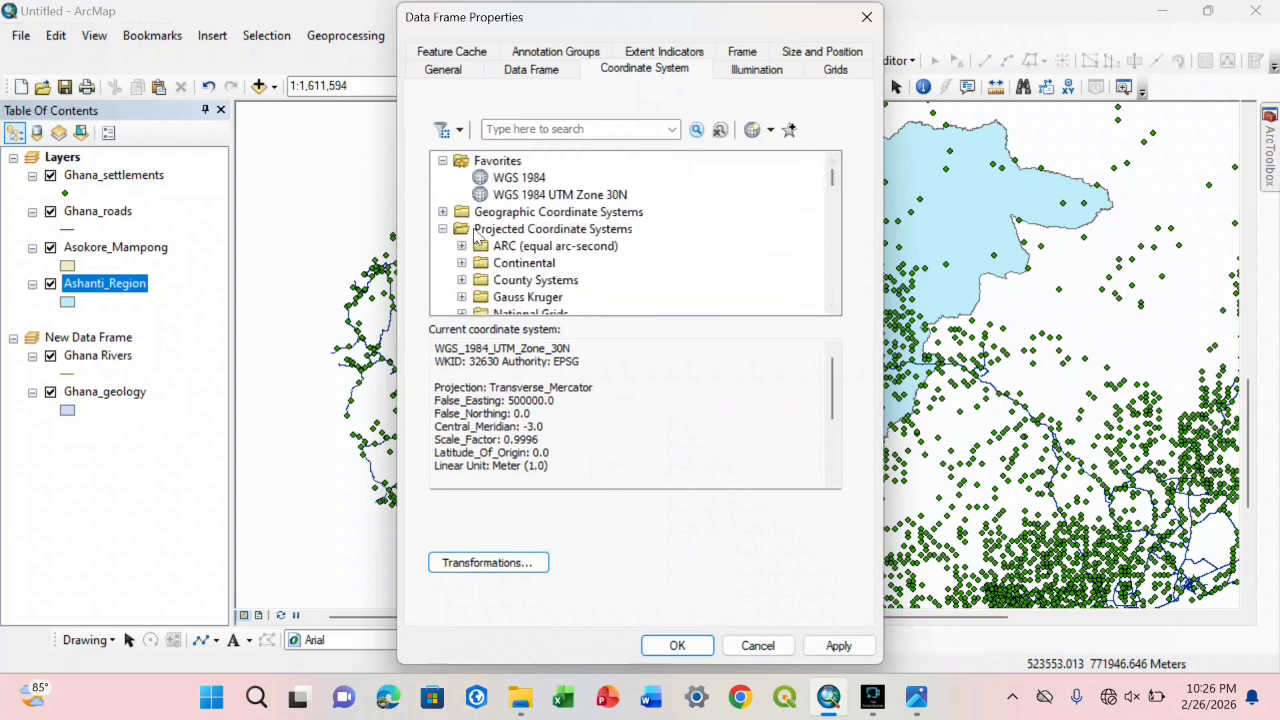
pyautogui.click(443, 229)
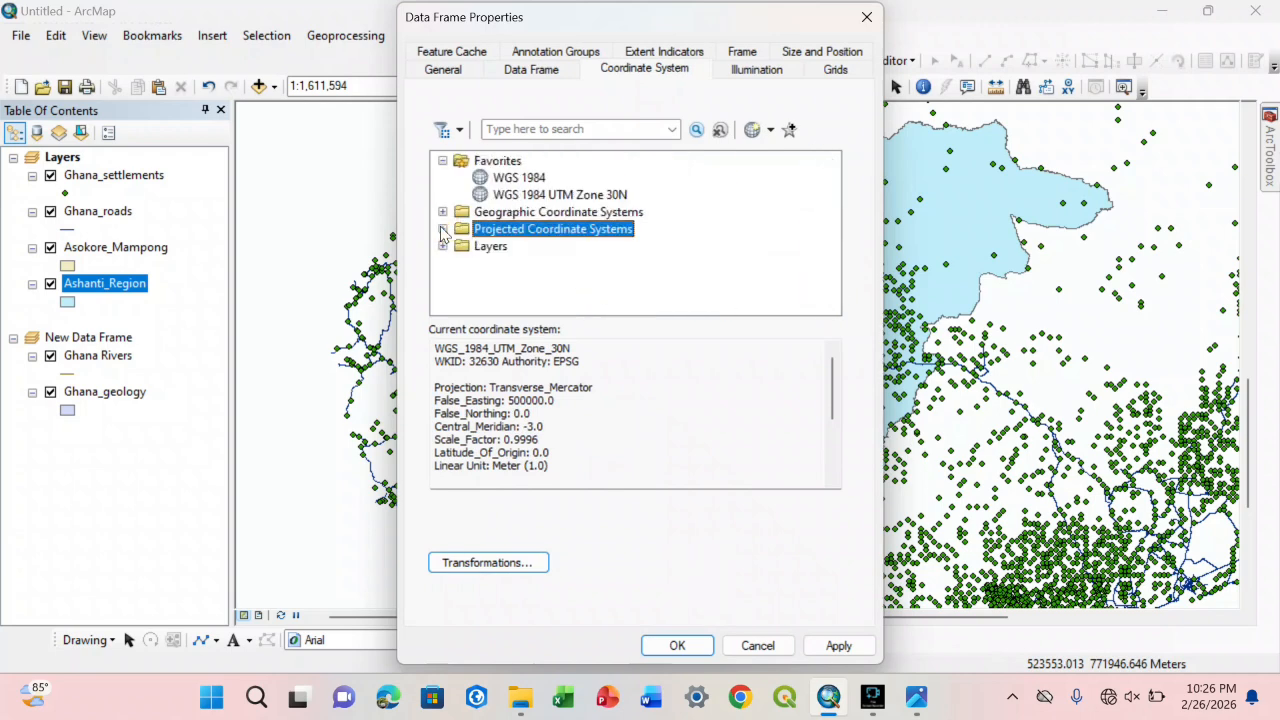
pyautogui.click(443, 160)
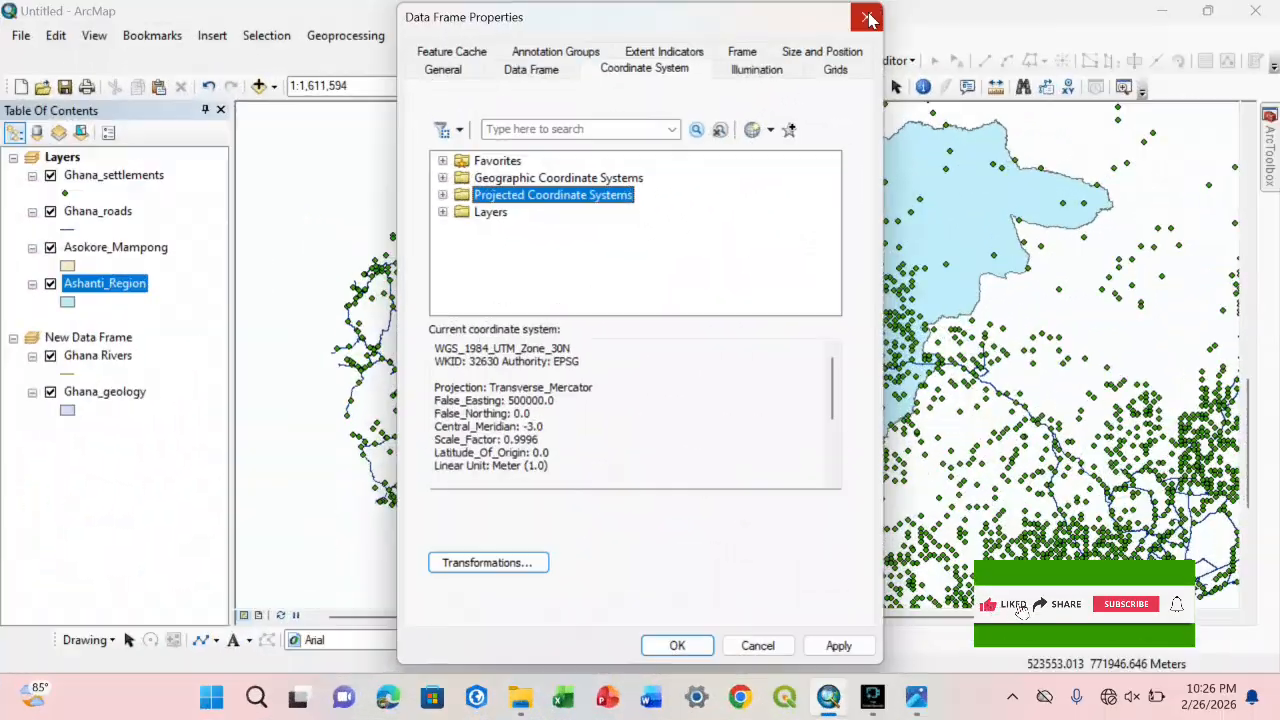
pyautogui.click(868, 16)
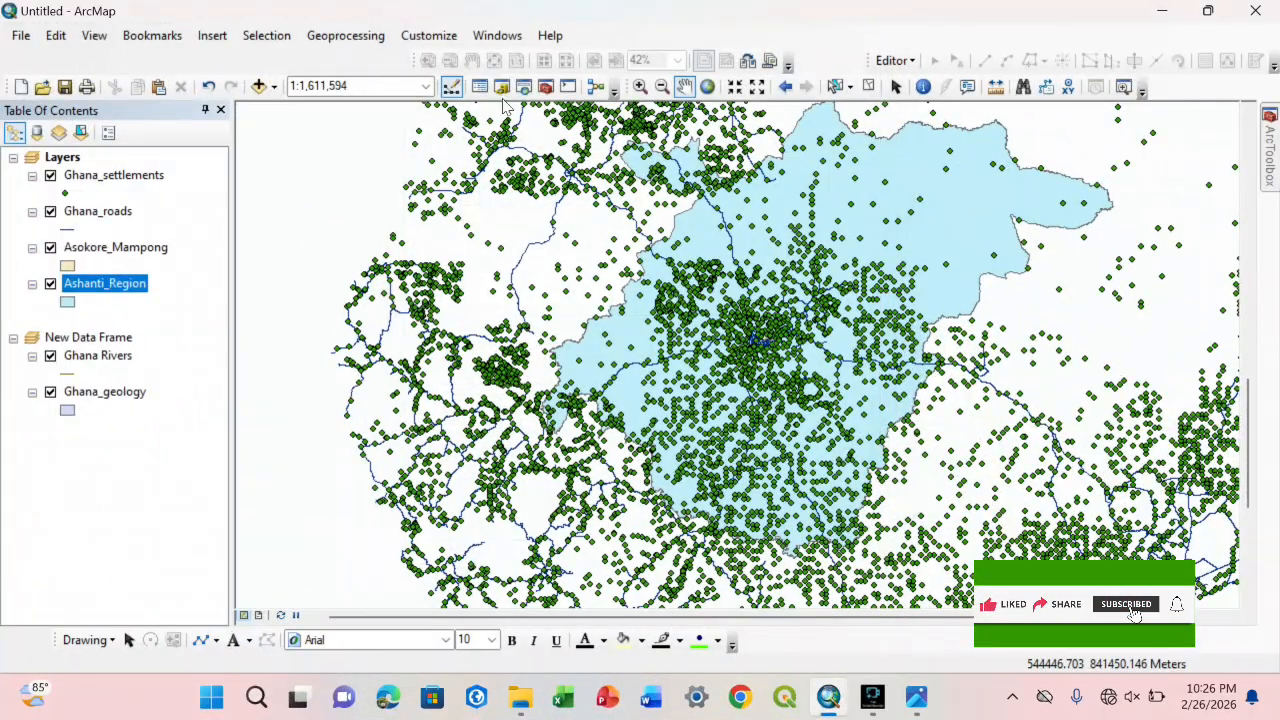
# Step: Open the Catalog, collapse the Ghana folder, and expand the instructor's own folder in the Desktop\G1 connection
pyautogui.click(502, 87)
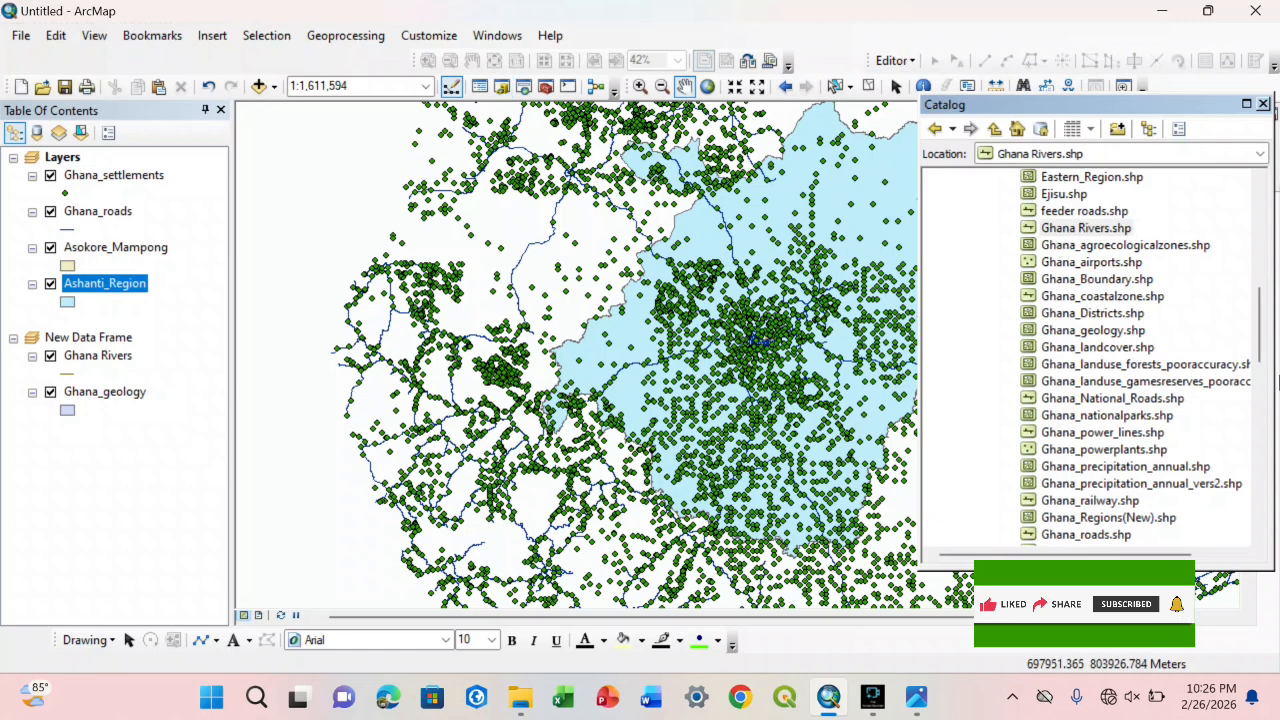
pyautogui.moveTo(1262, 330); pyautogui.dragTo(1252, 218)
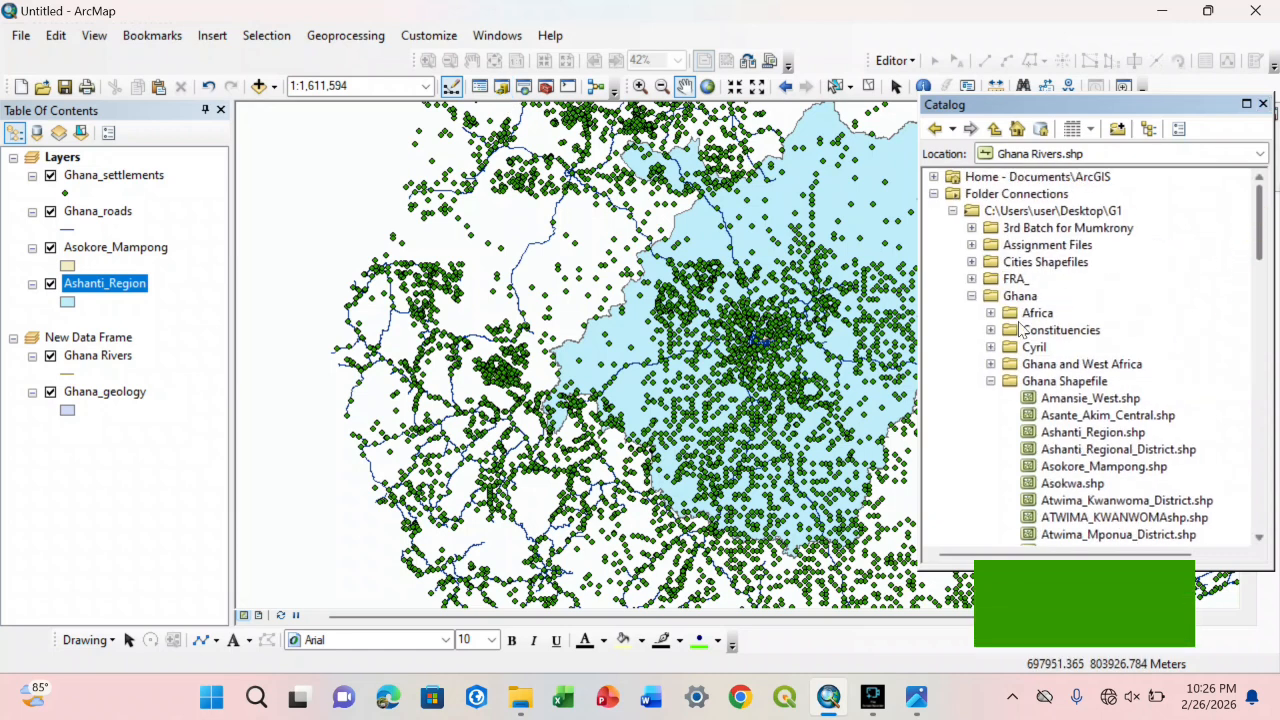
pyautogui.click(971, 296)
pyautogui.click(953, 211)
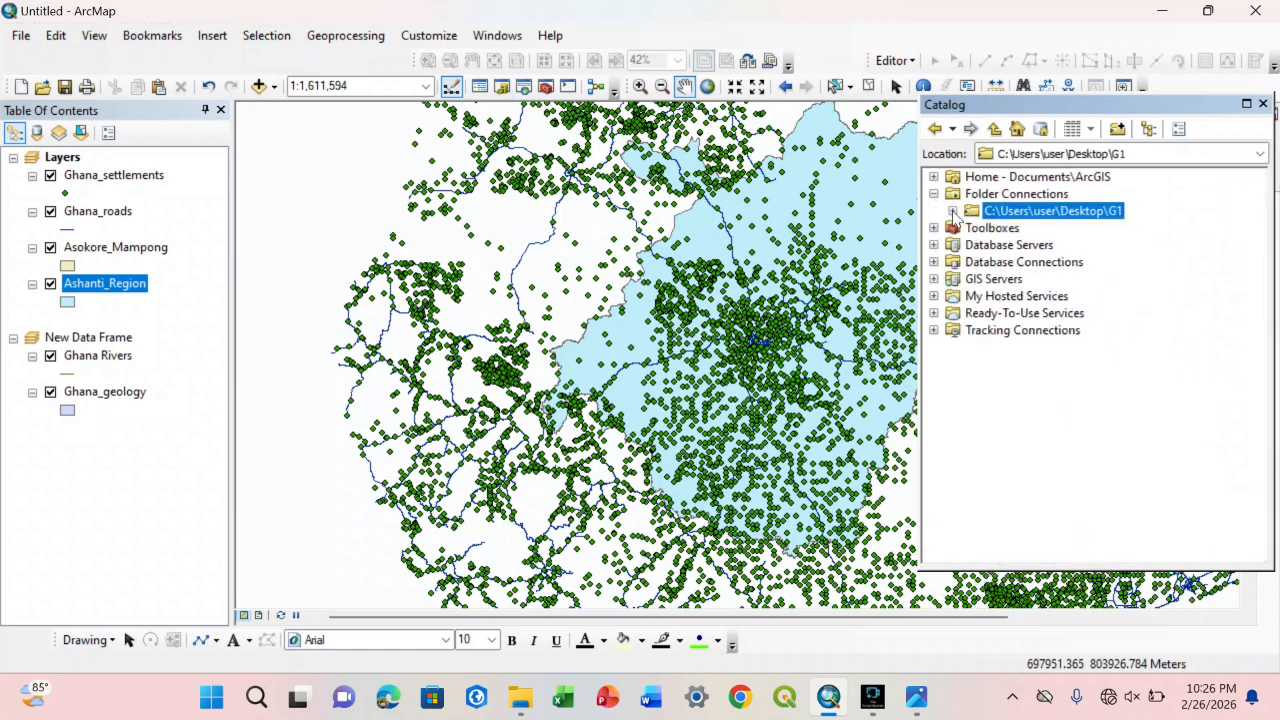
pyautogui.click(953, 211)
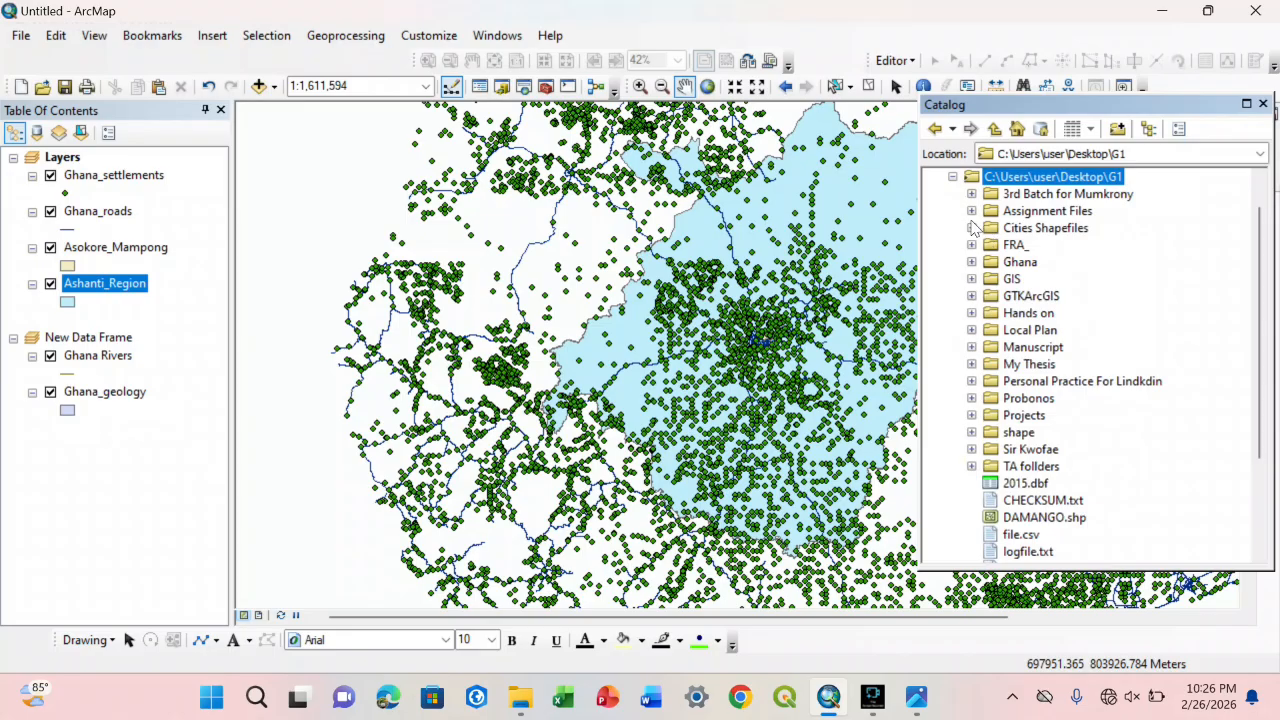
pyautogui.click(1040, 196)
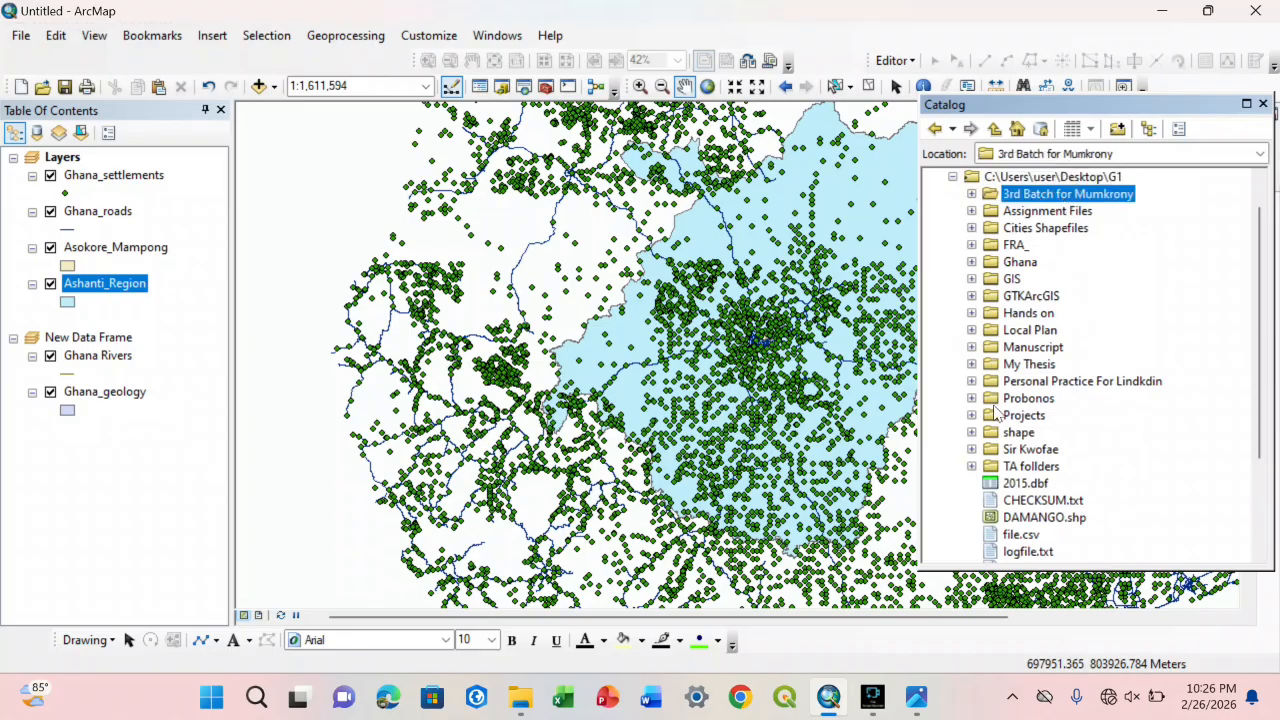
pyautogui.click(972, 450)
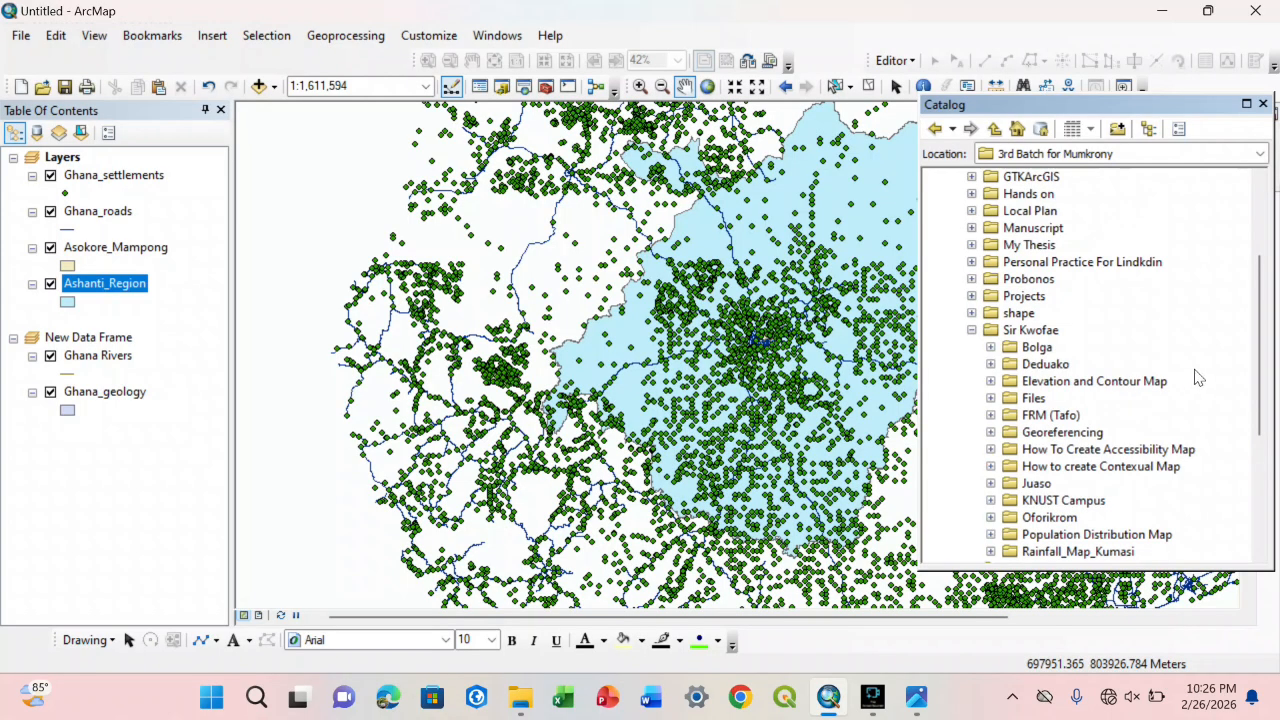
# Step: Create a folder named Introduction to GIS inside the instructor's own folder in the Catalog and select it
pyautogui.moveTo(1260, 378); pyautogui.dragTo(1260, 397)
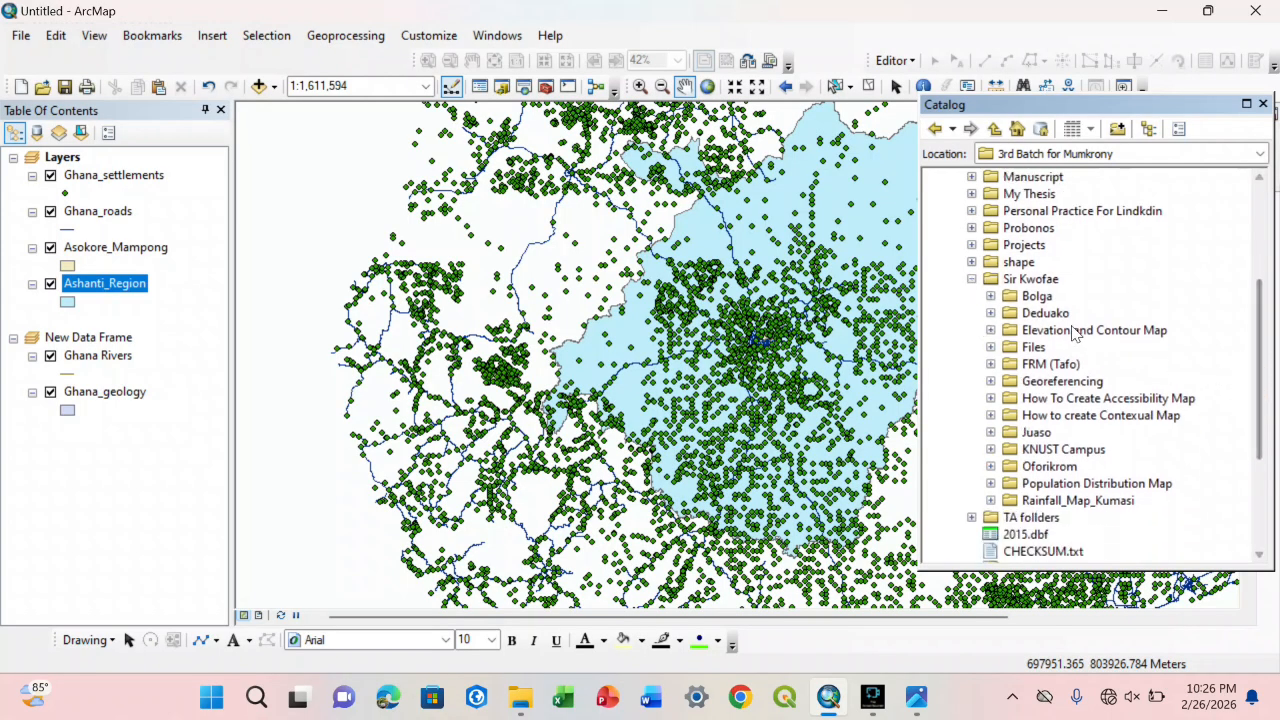
pyautogui.click(1030, 280)
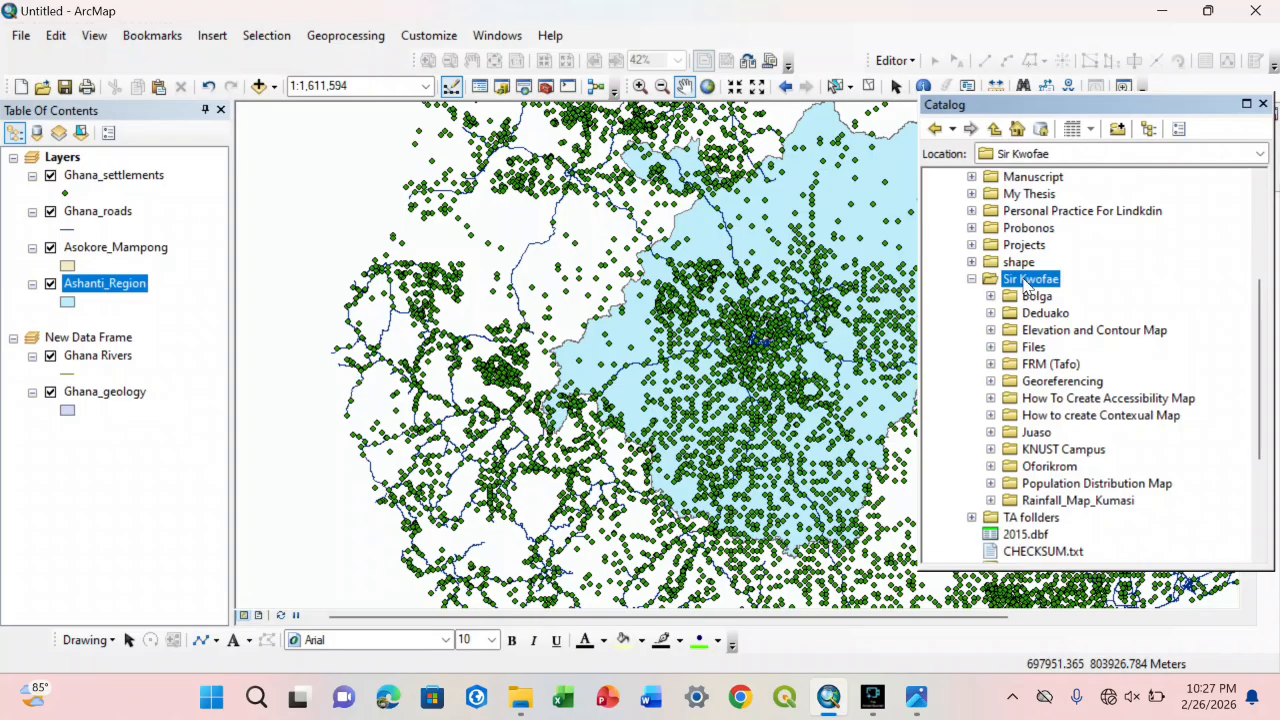
pyautogui.rightClick(1027, 282)
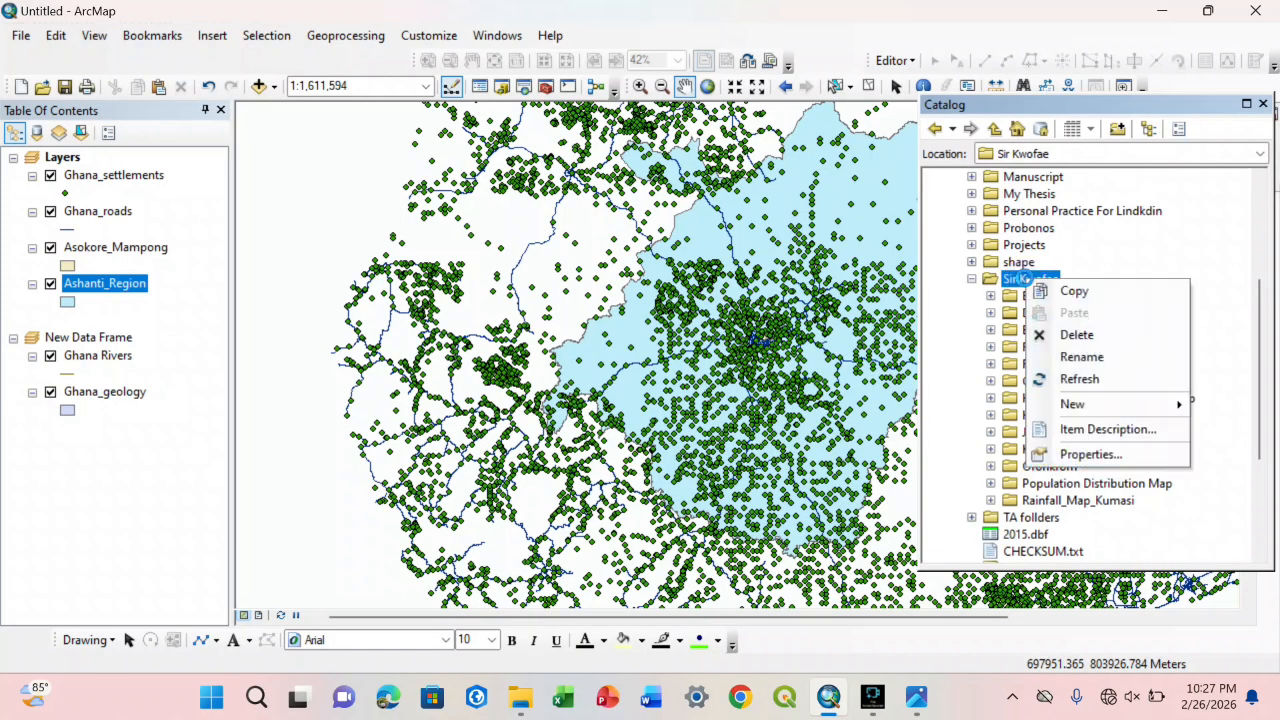
pyautogui.moveTo(1071, 415)
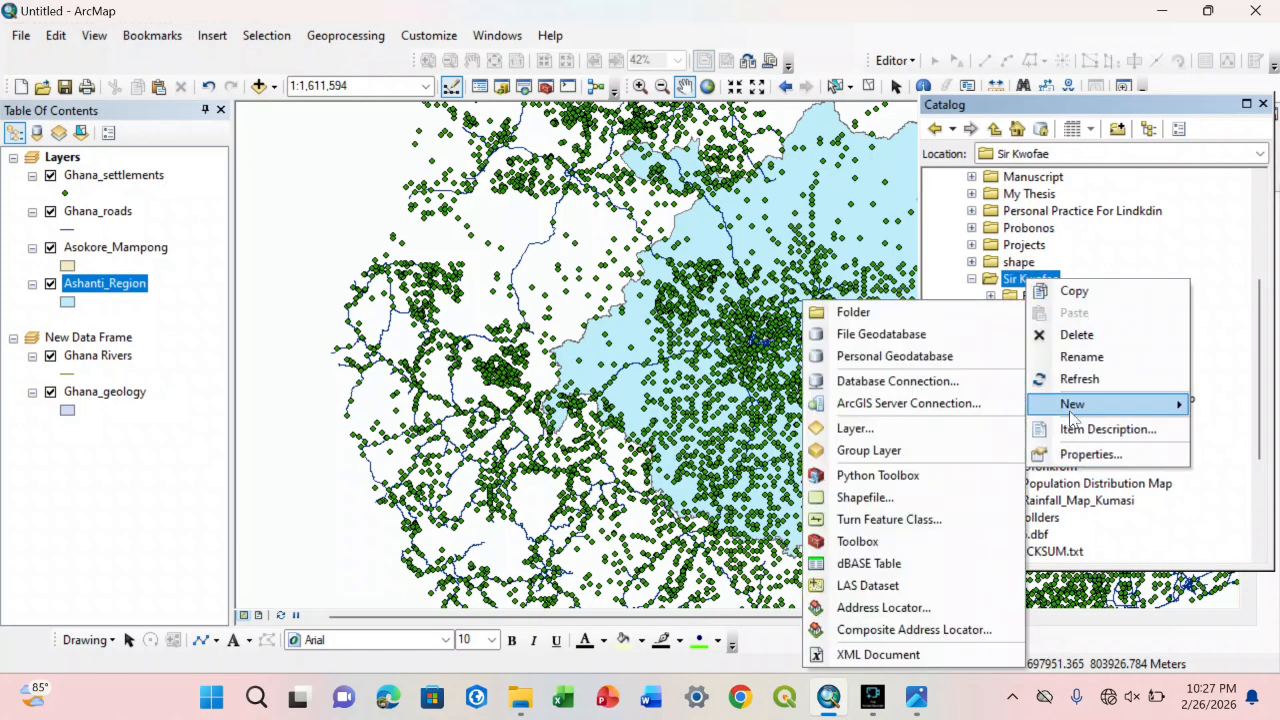
pyautogui.click(853, 312)
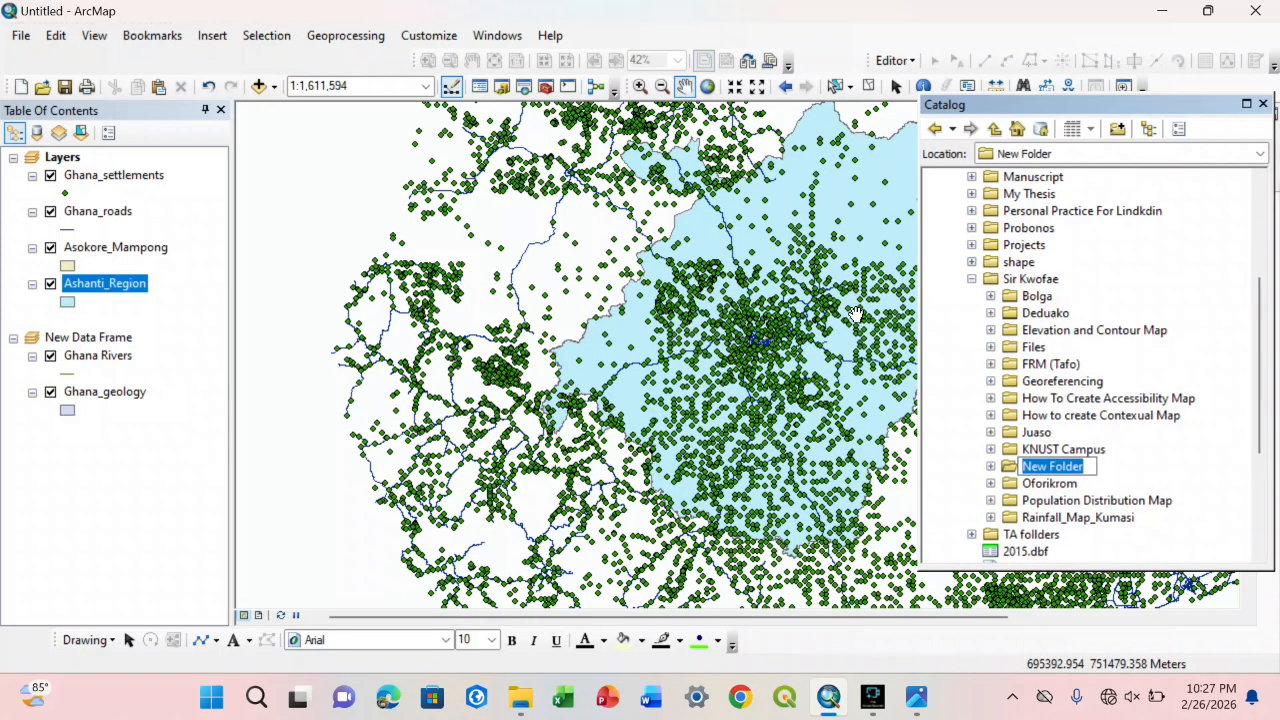
pyautogui.write('Intr')
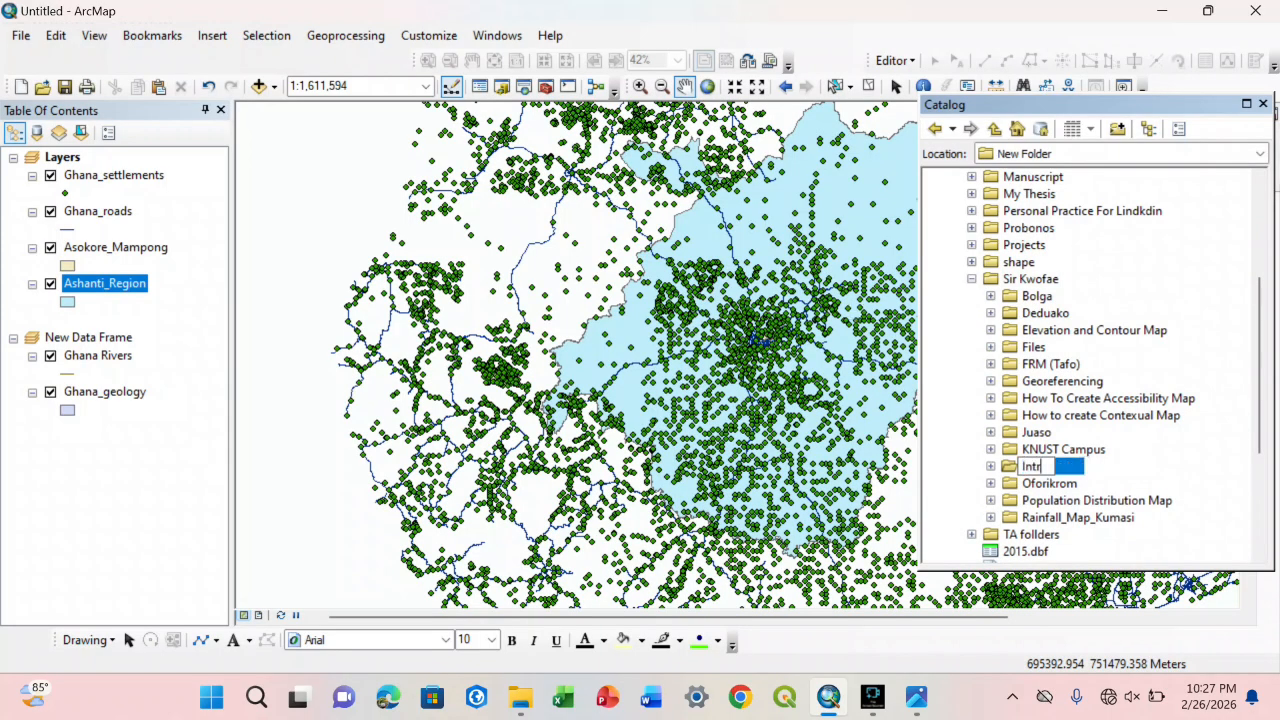
pyautogui.write('oduction to')
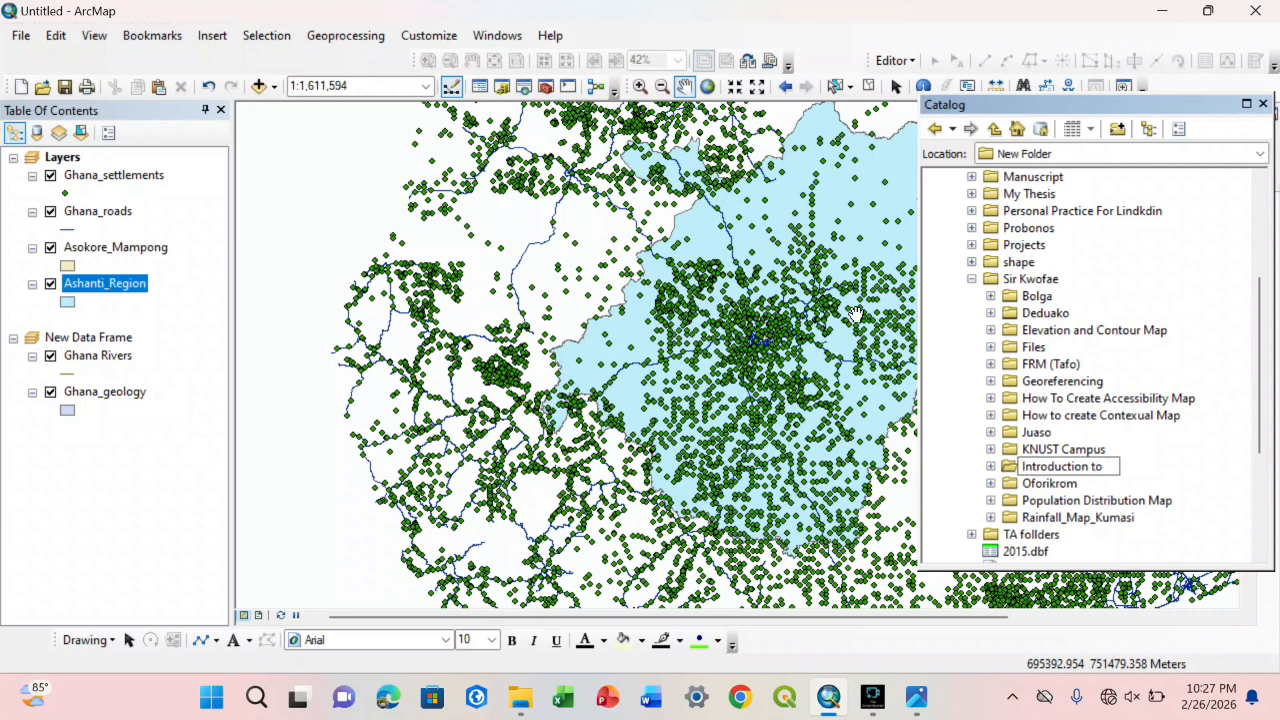
pyautogui.write(' GIS')
pyautogui.click(1005, 401)
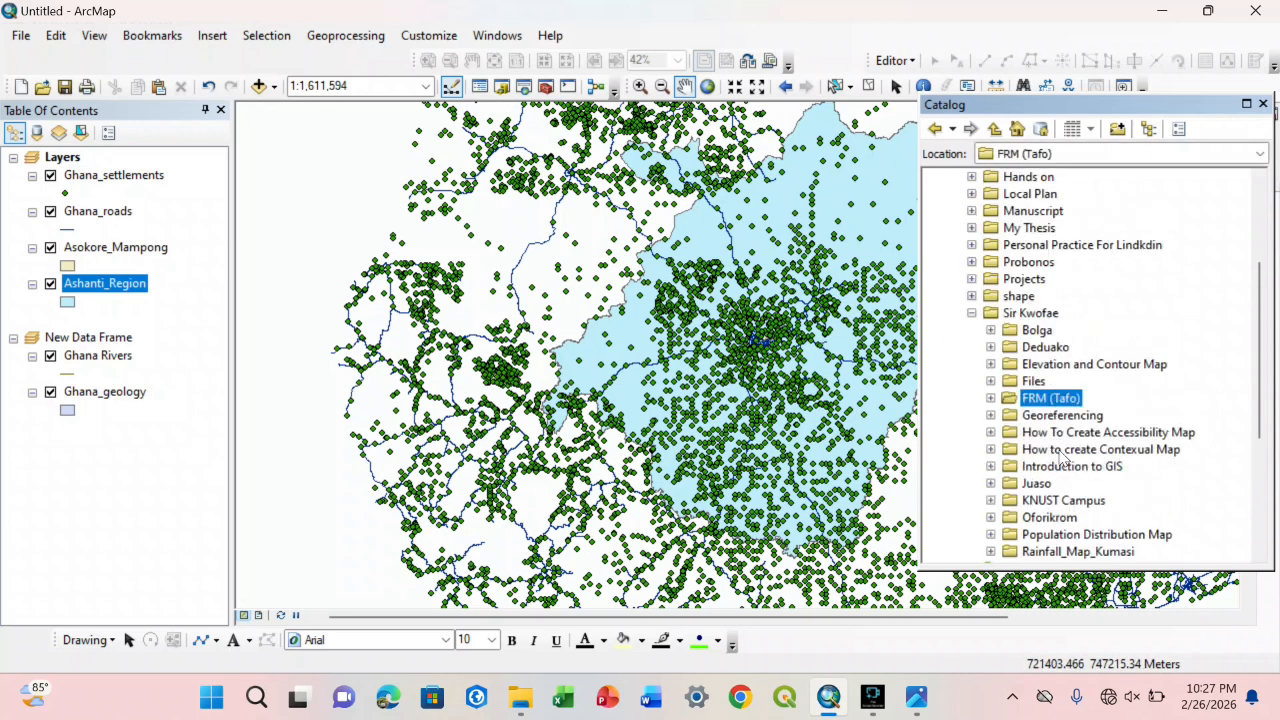
pyautogui.click(1060, 467)
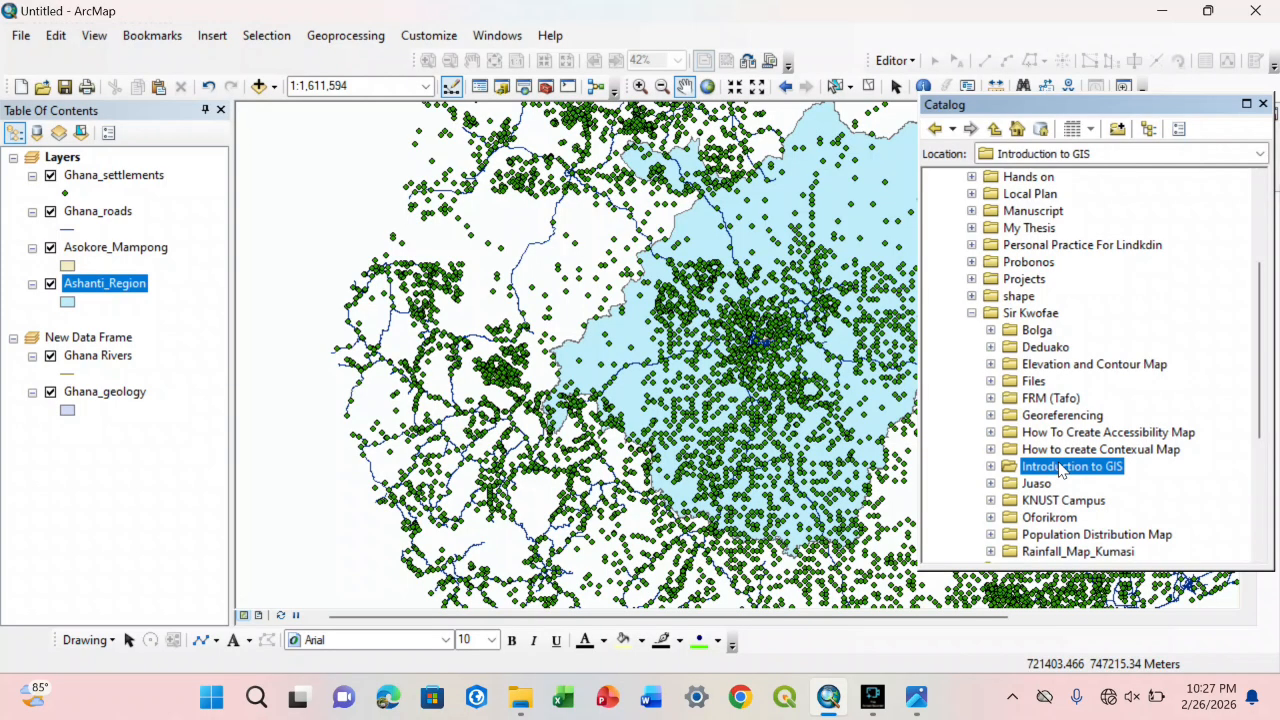
# Step: Highlight the Ghana_settlements, Ghana_roads and Asokore_Mampong layers in turn to compare their point, line and polygon symbols
pyautogui.click(112, 184)
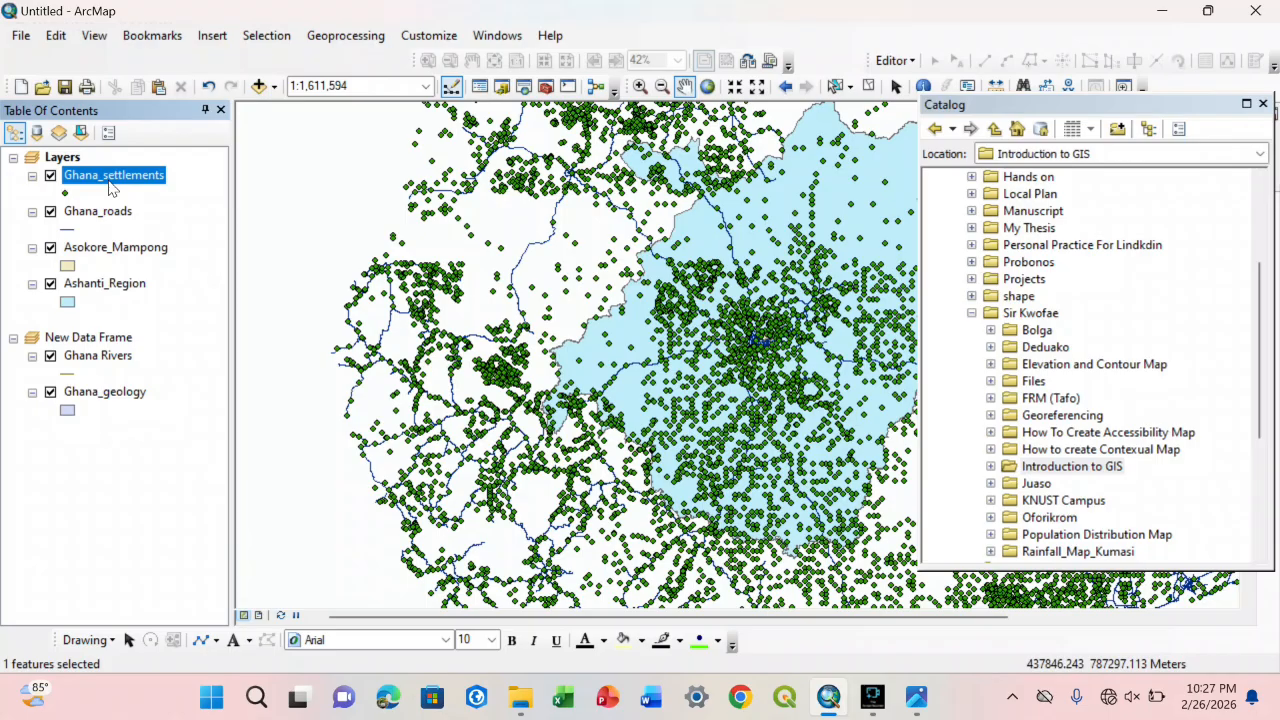
pyautogui.click(100, 212)
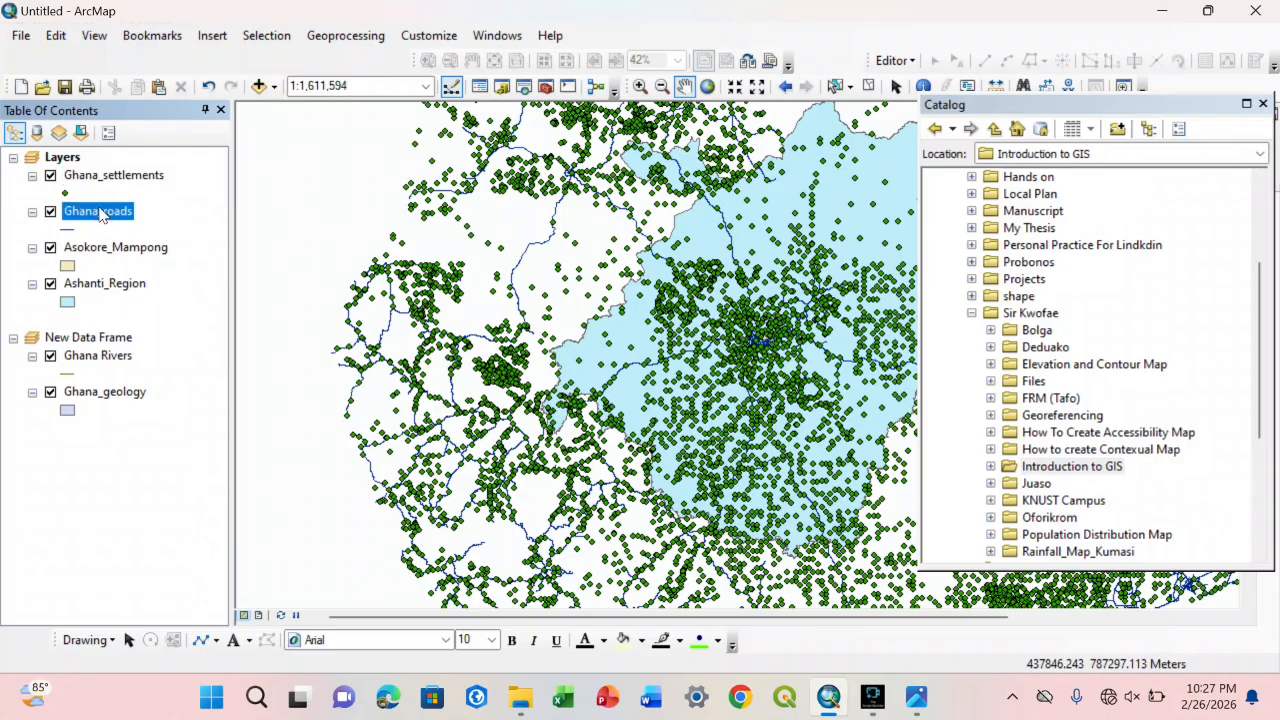
pyautogui.click(98, 252)
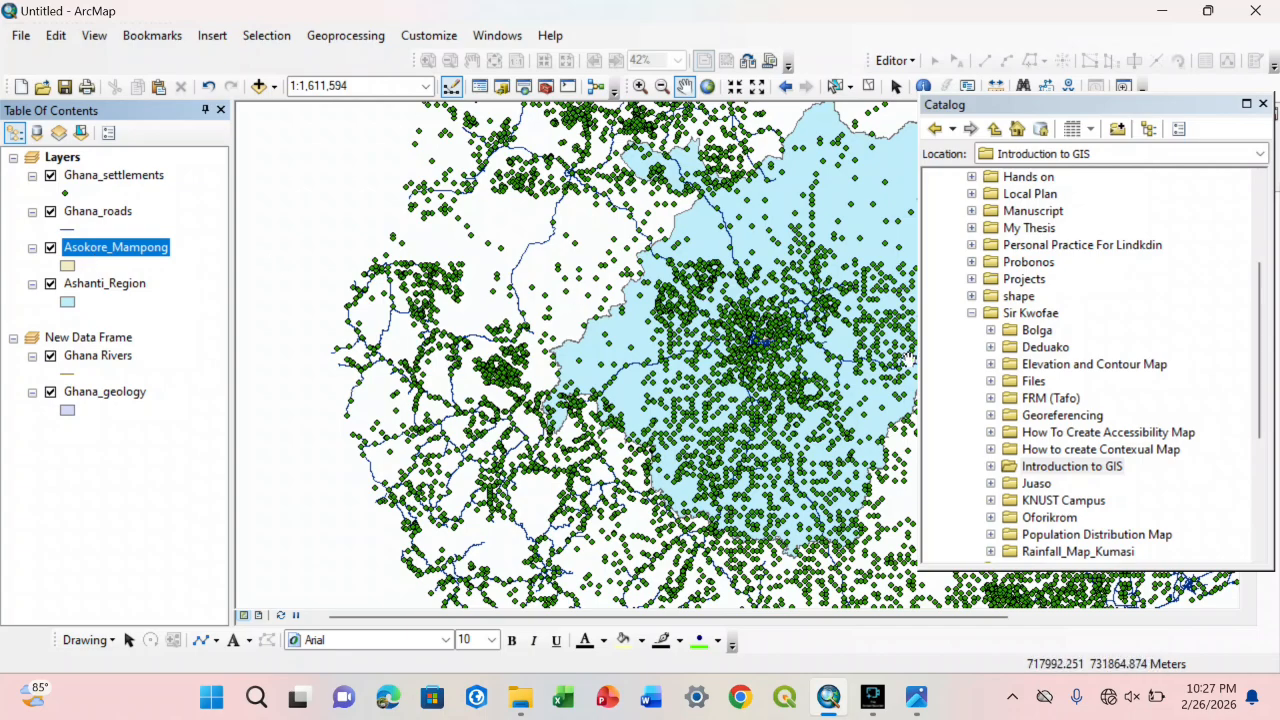
# Step: Start a new shapefile in the Introduction to GIS folder, named Boundary with the Polygon feature type
pyautogui.click(1078, 467)
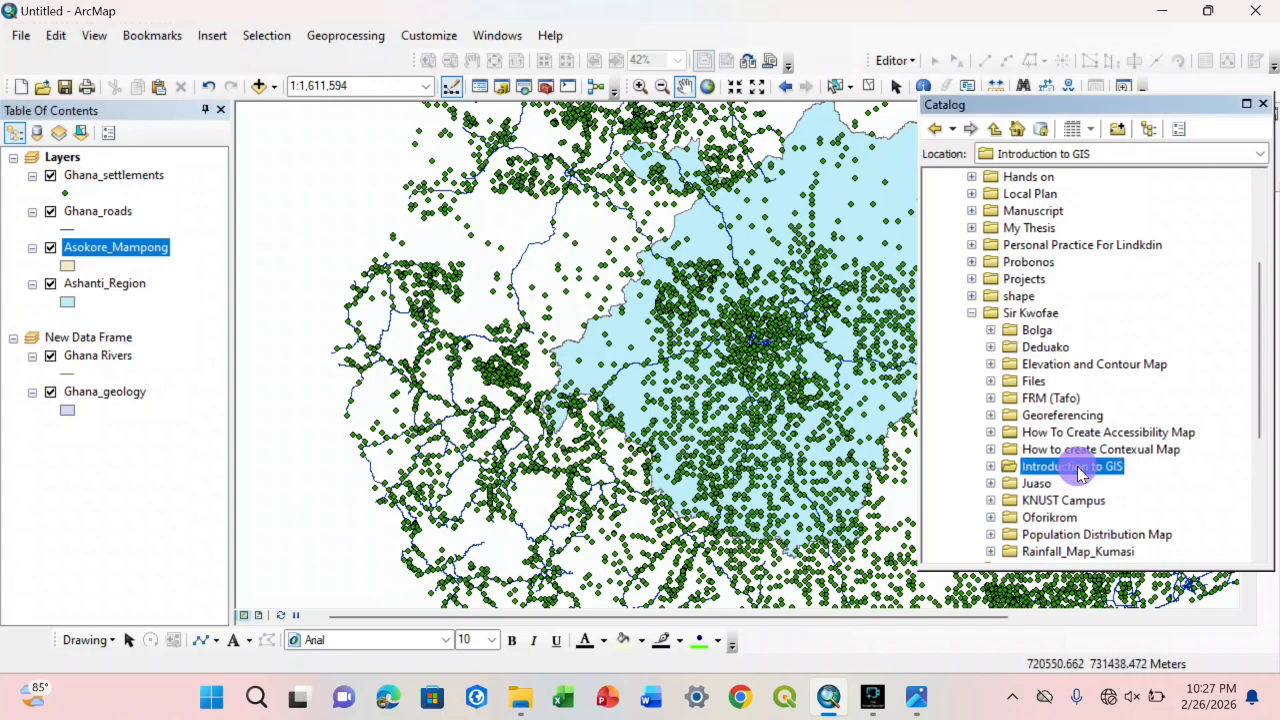
pyautogui.rightClick(1078, 467)
pyautogui.moveTo(1118, 596)
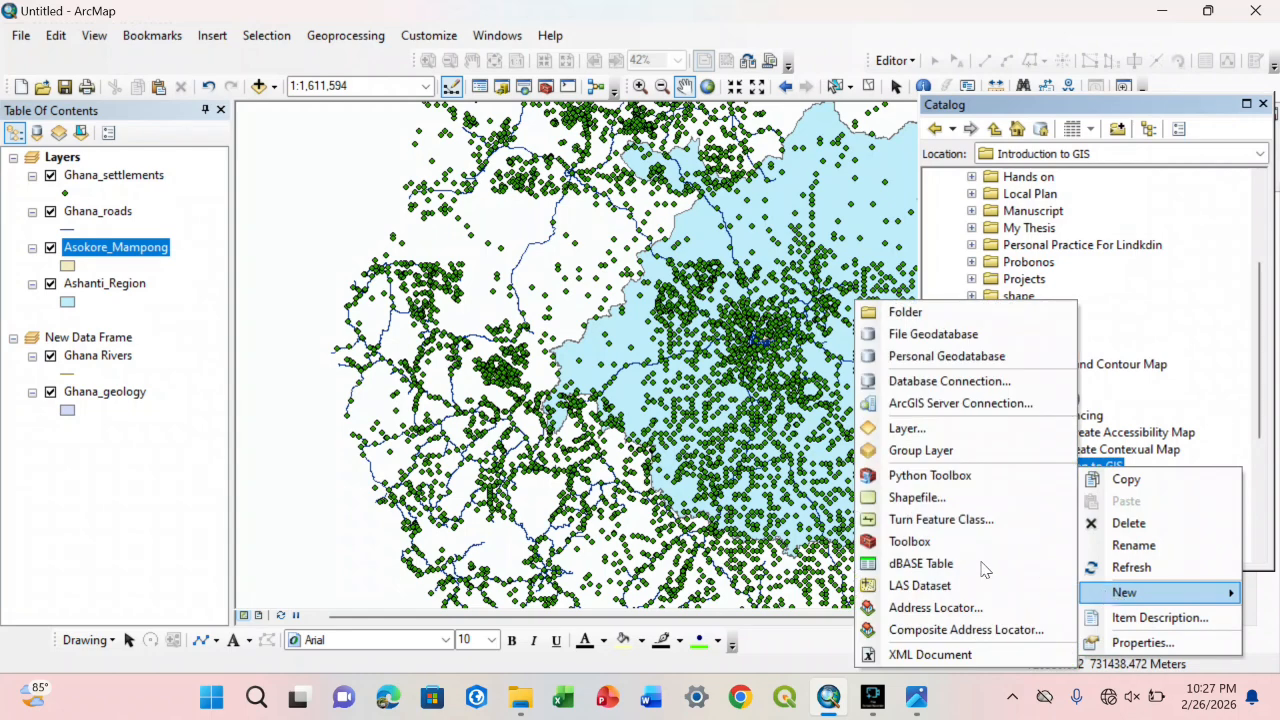
pyautogui.click(915, 497)
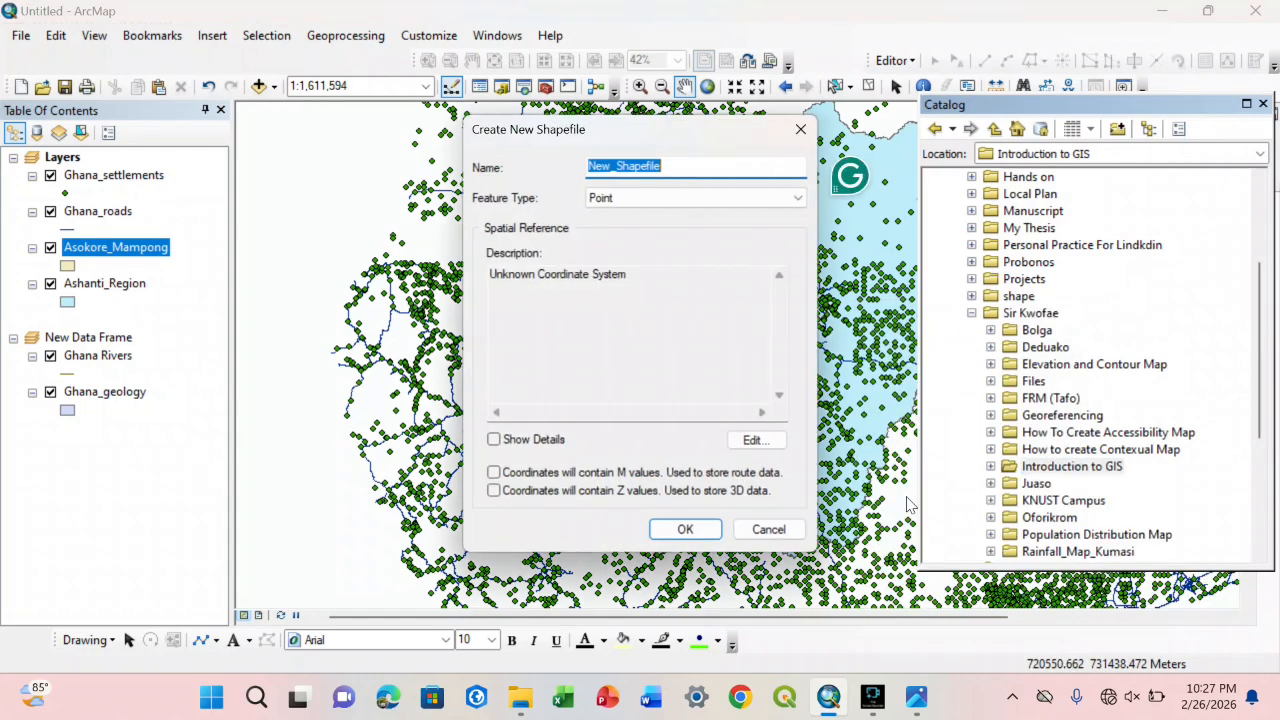
pyautogui.write('Boundaryt')
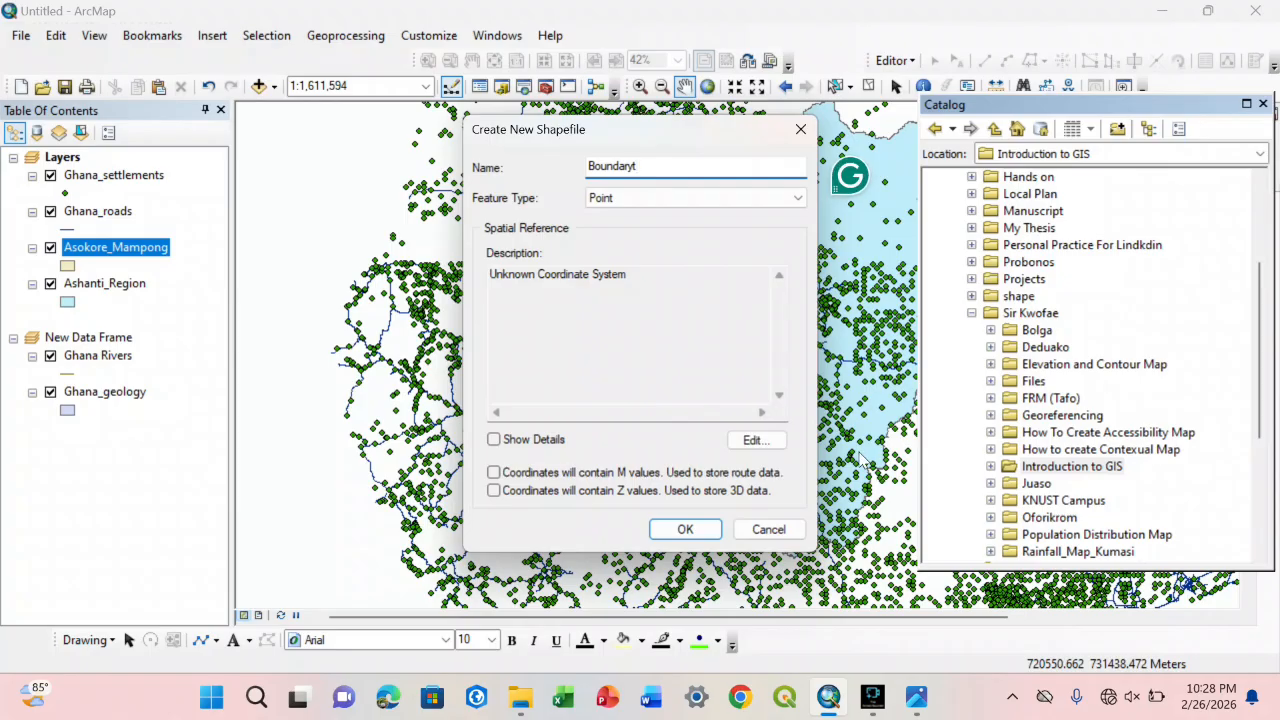
pyautogui.press('BackSpace')
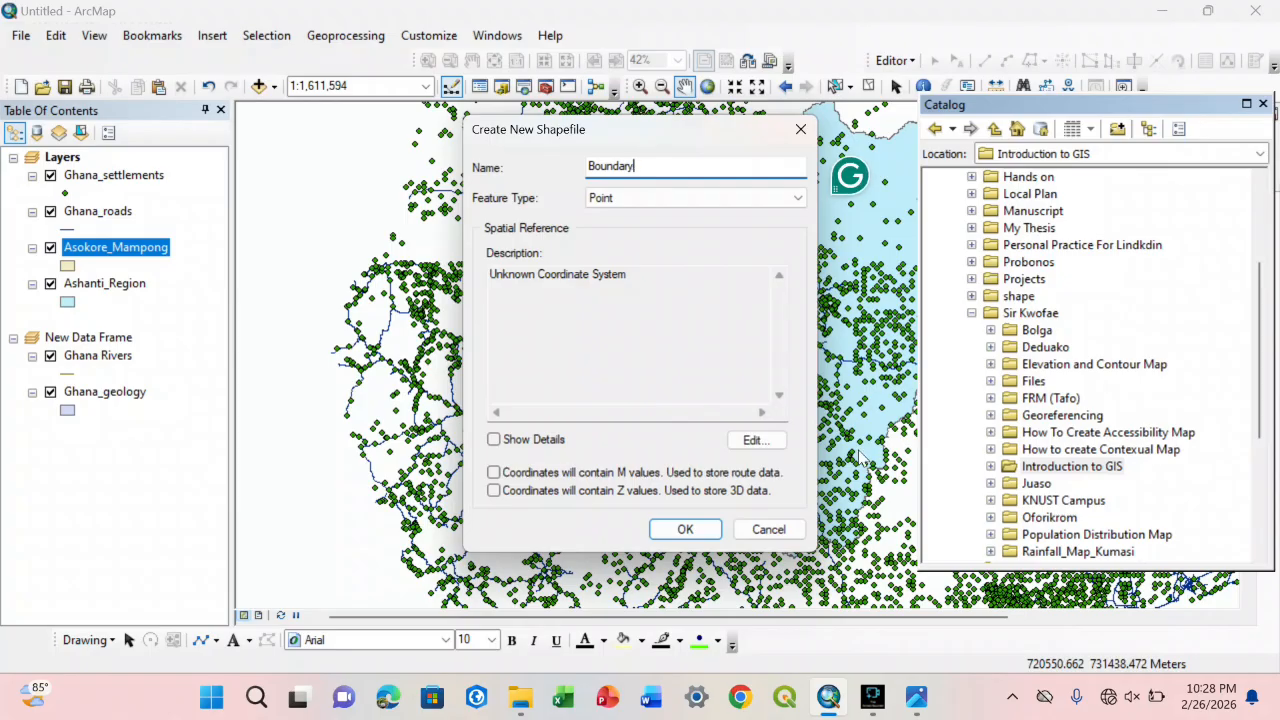
pyautogui.click(727, 198)
pyautogui.click(658, 241)
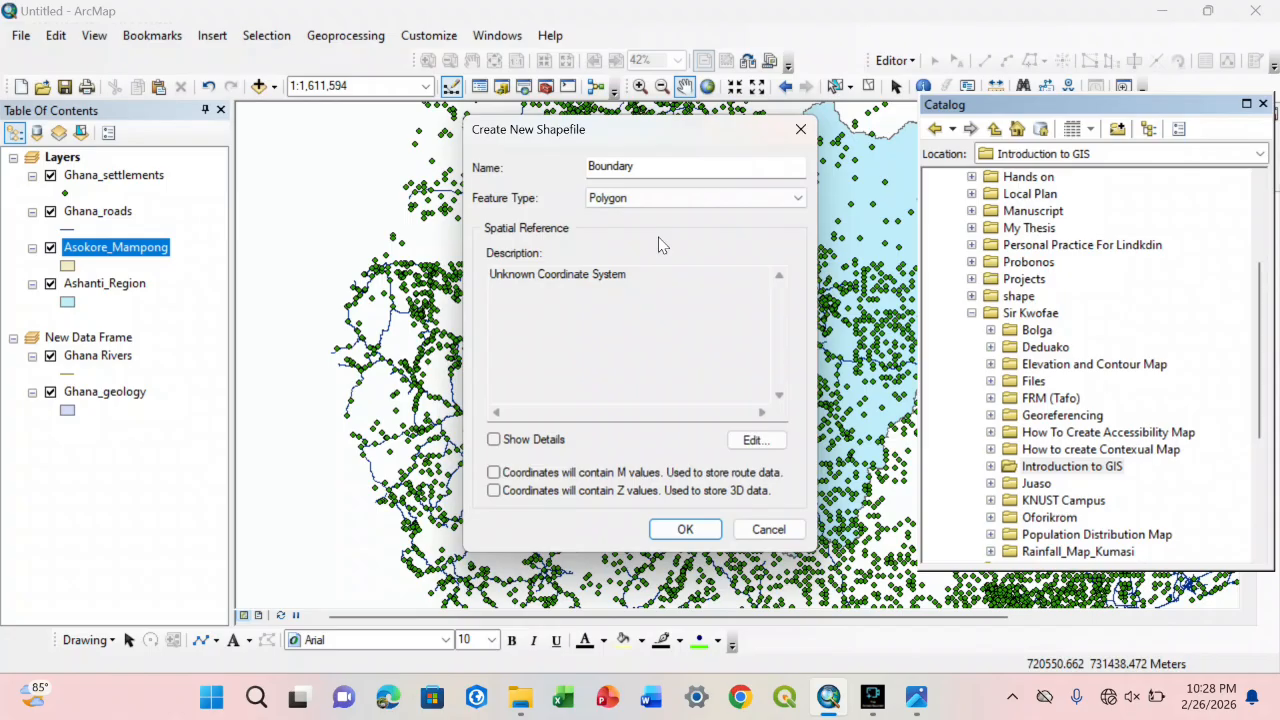
# Step: Assign the favorite WGS 1984 coordinate system to the Boundary shapefile and create it
pyautogui.click(752, 440)
pyautogui.click(530, 190)
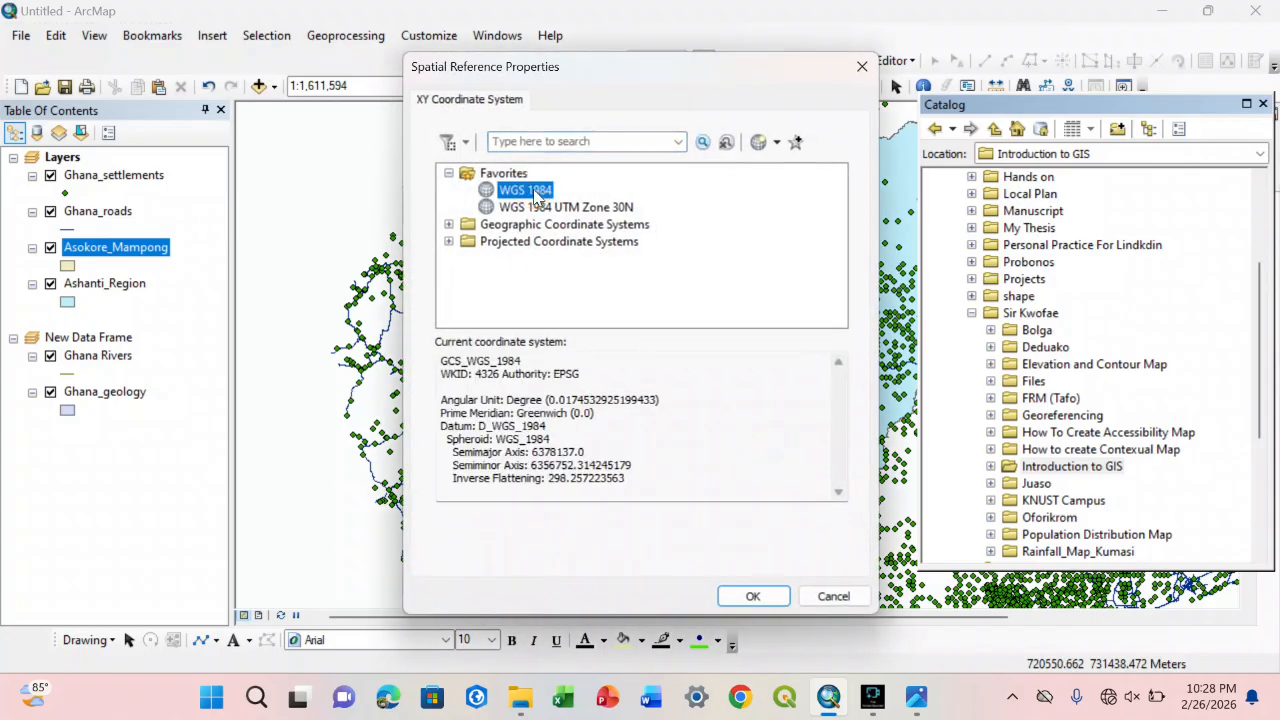
pyautogui.click(752, 595)
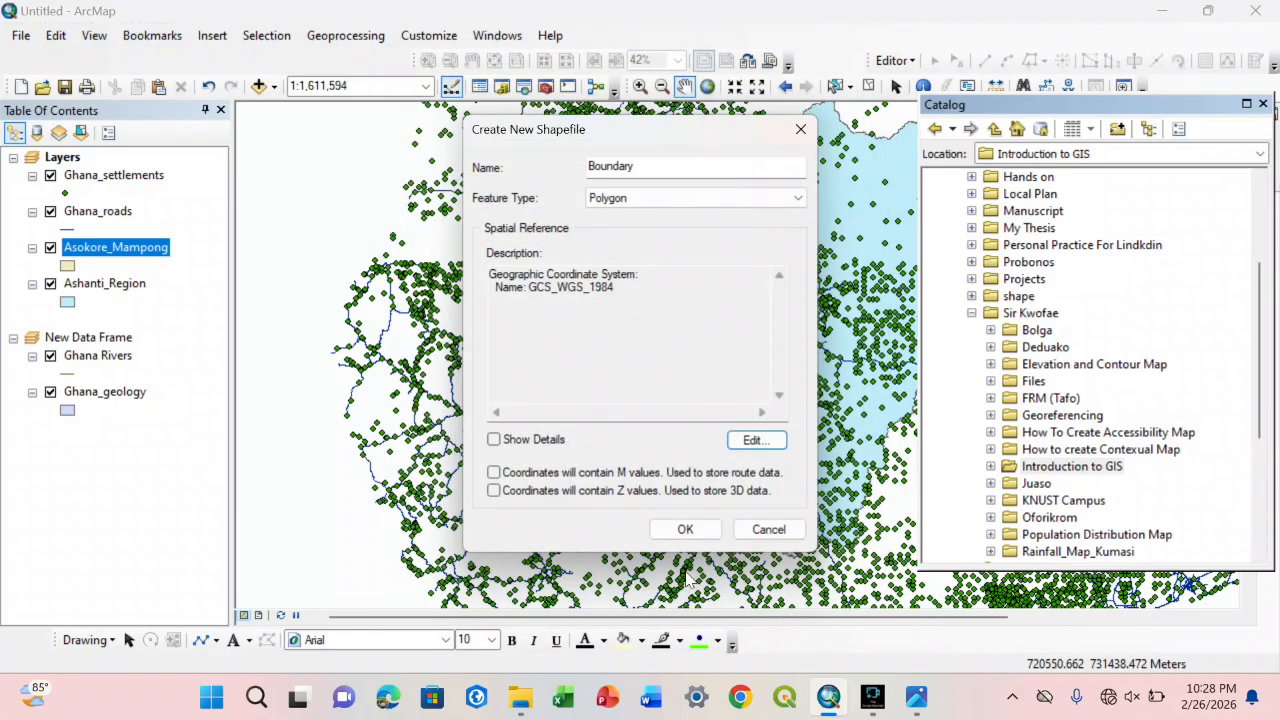
pyautogui.click(684, 537)
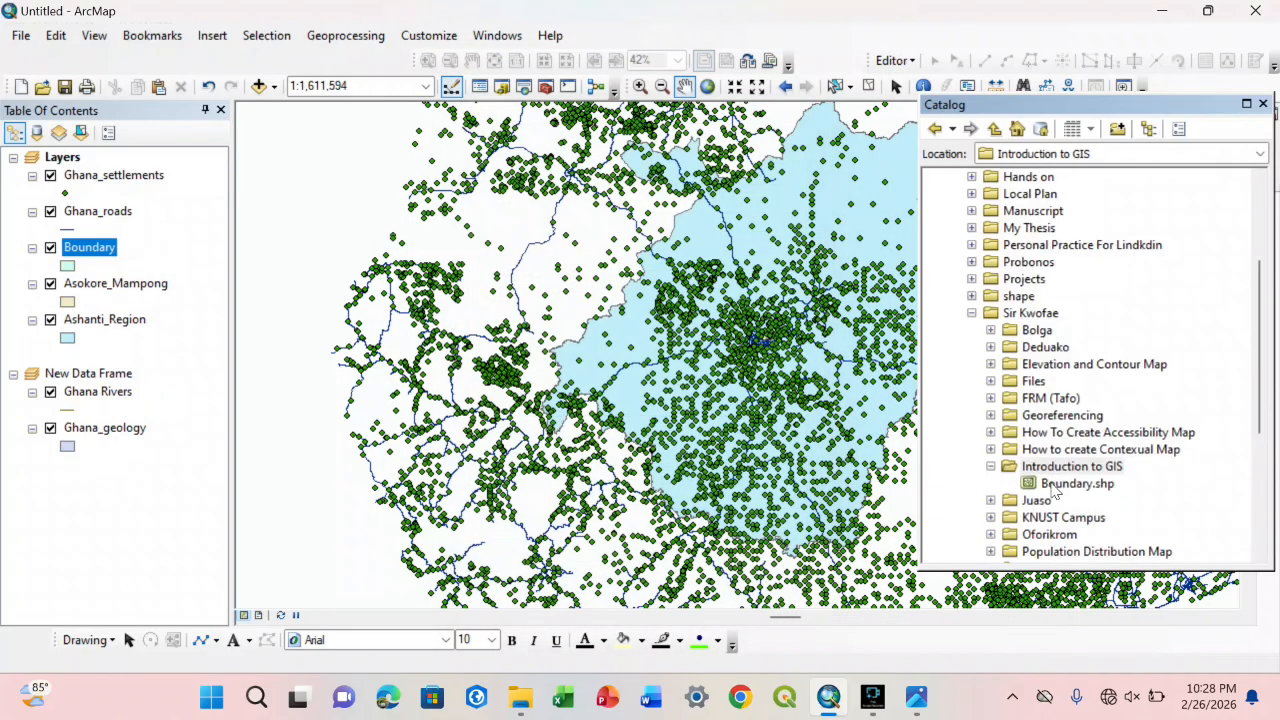
# Step: Start another new shapefile in the Introduction to GIS folder, named Road with the Polyline feature type
pyautogui.click(1066, 484)
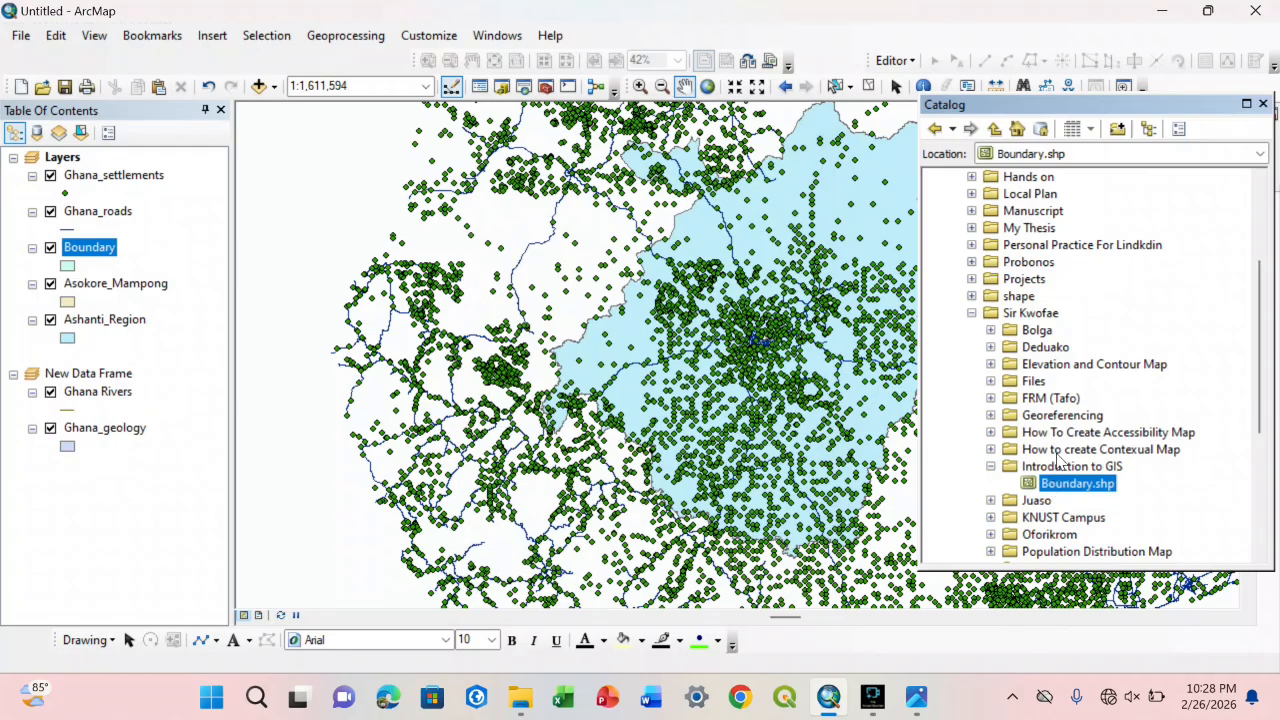
pyautogui.click(1060, 466)
pyautogui.rightClick(1060, 466)
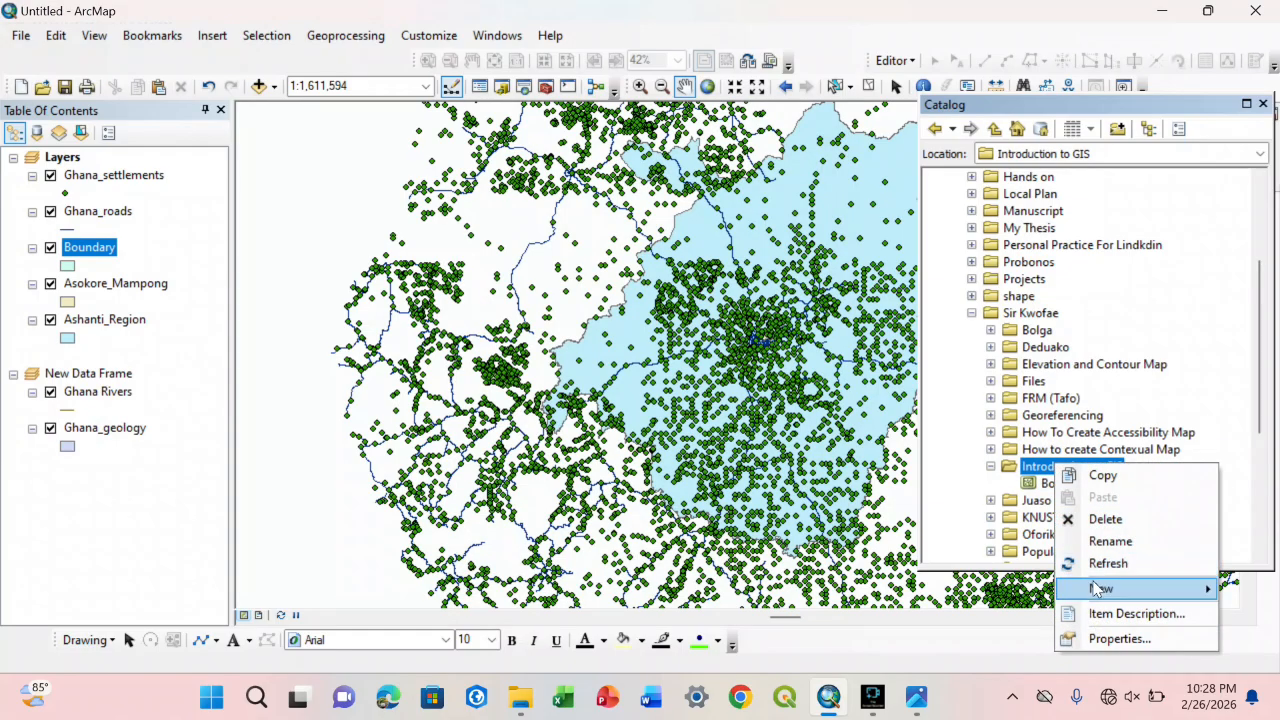
pyautogui.moveTo(1100, 588)
pyautogui.click(903, 498)
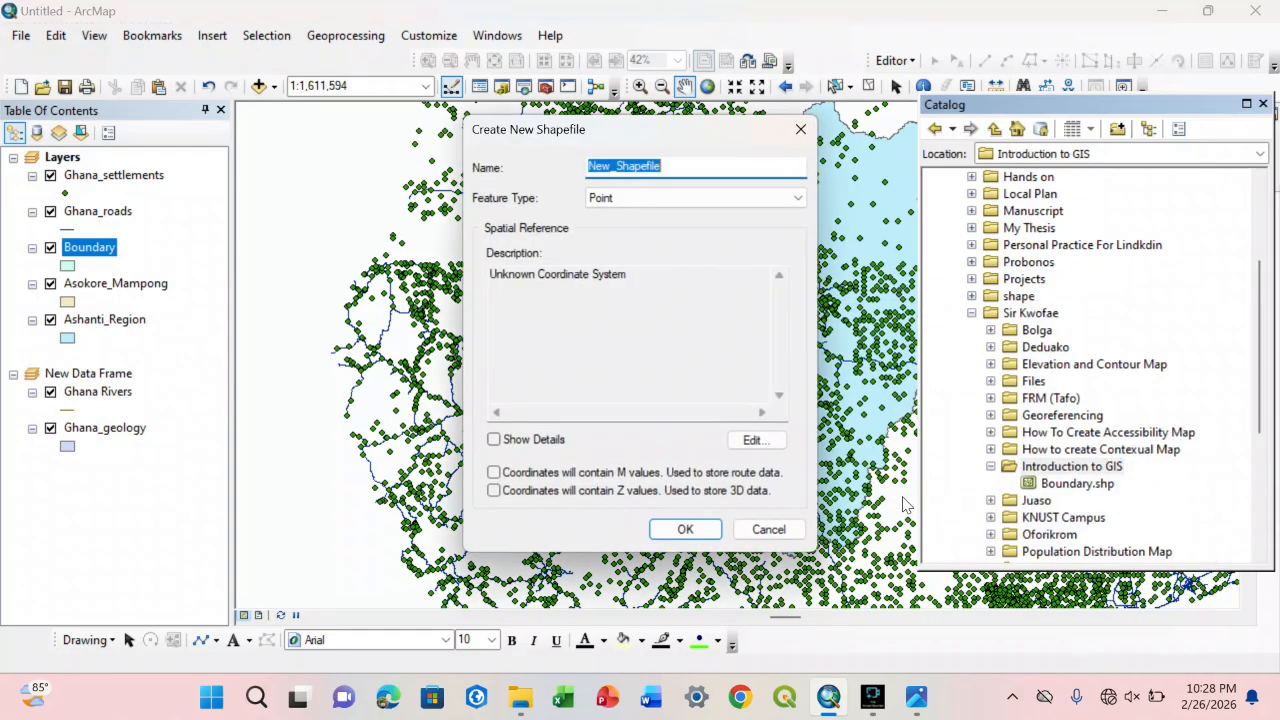
pyautogui.write('Road')
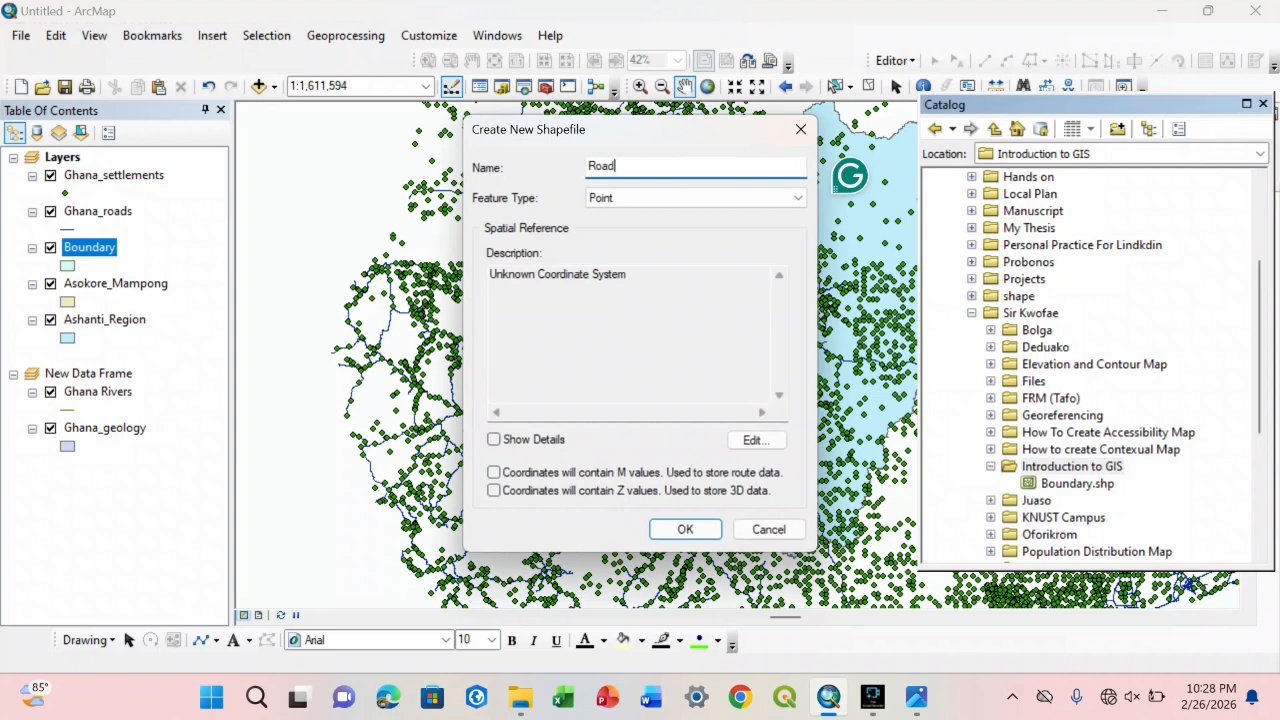
pyautogui.click(749, 197)
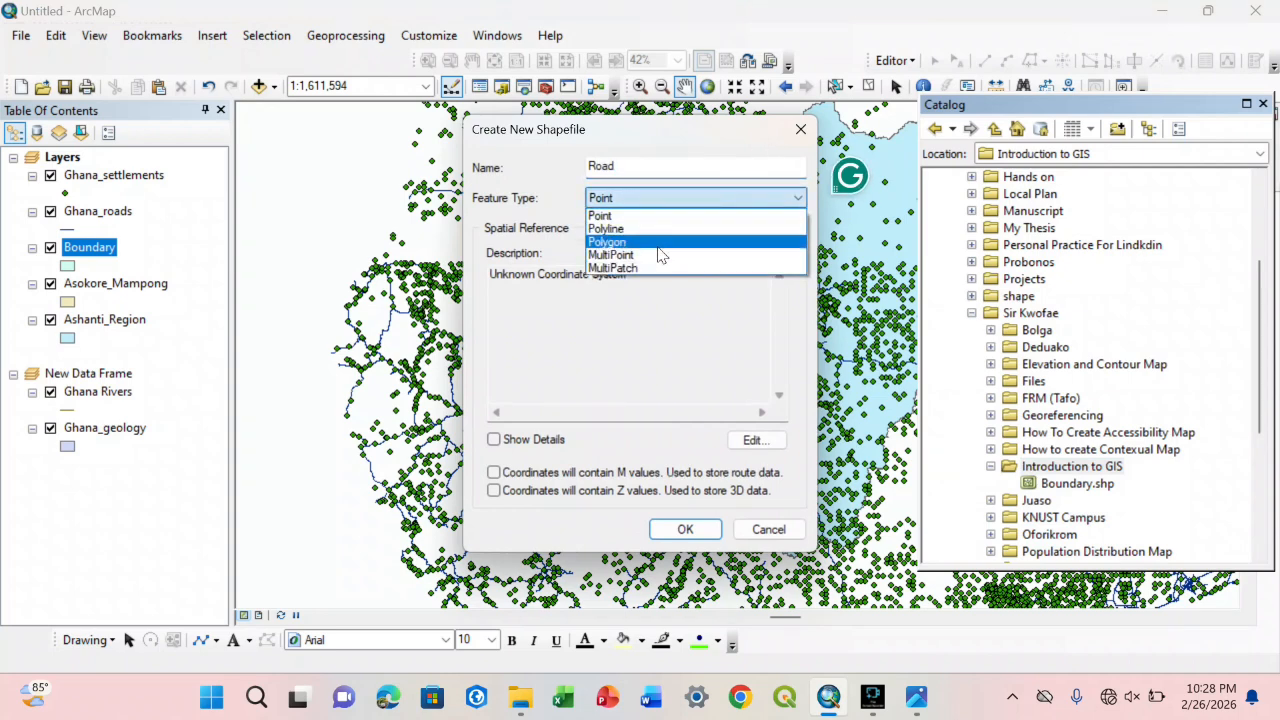
pyautogui.click(657, 233)
# Step: Assign the favorite WGS 1984 coordinate system to the Road shapefile and create it
pyautogui.click(750, 441)
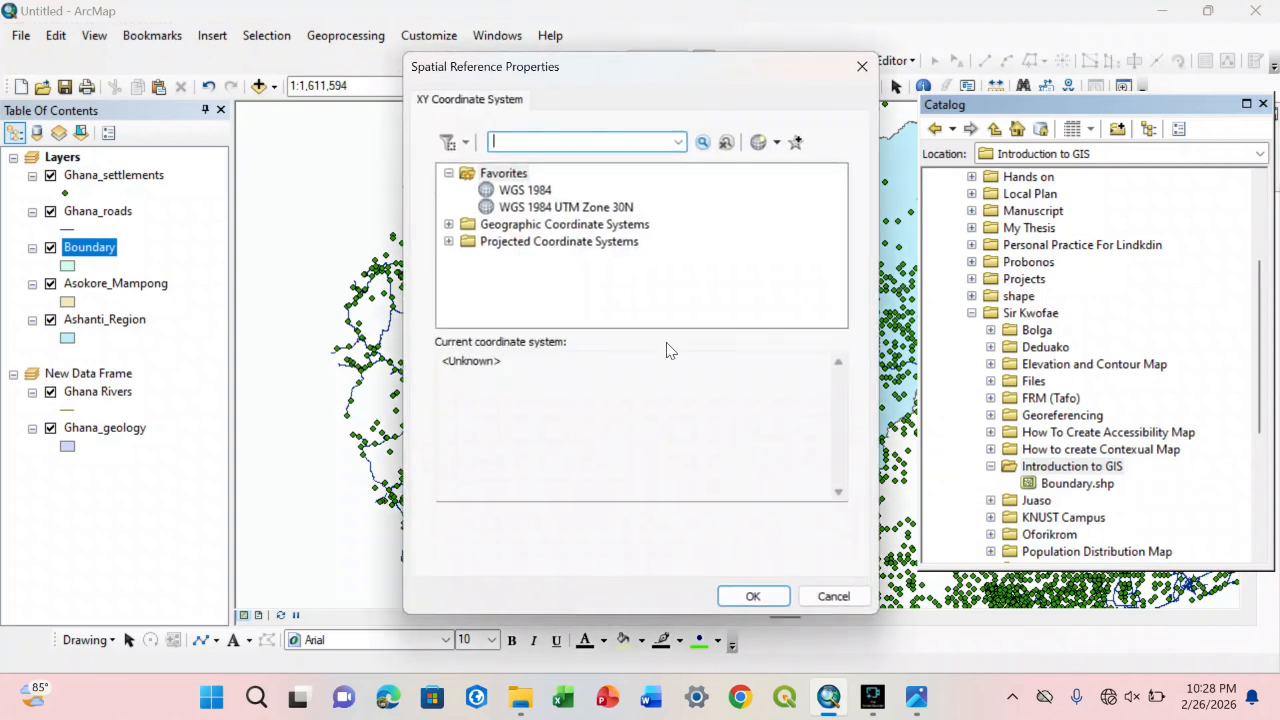
pyautogui.click(525, 189)
pyautogui.click(755, 596)
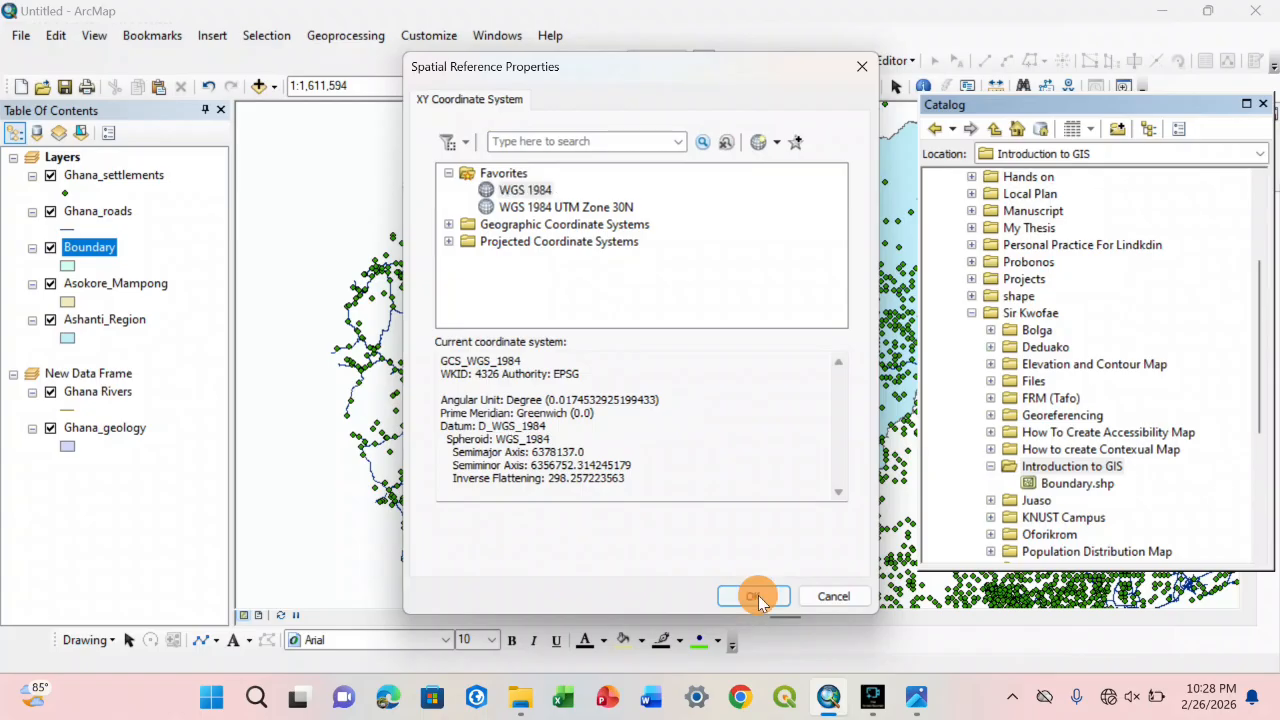
pyautogui.click(686, 527)
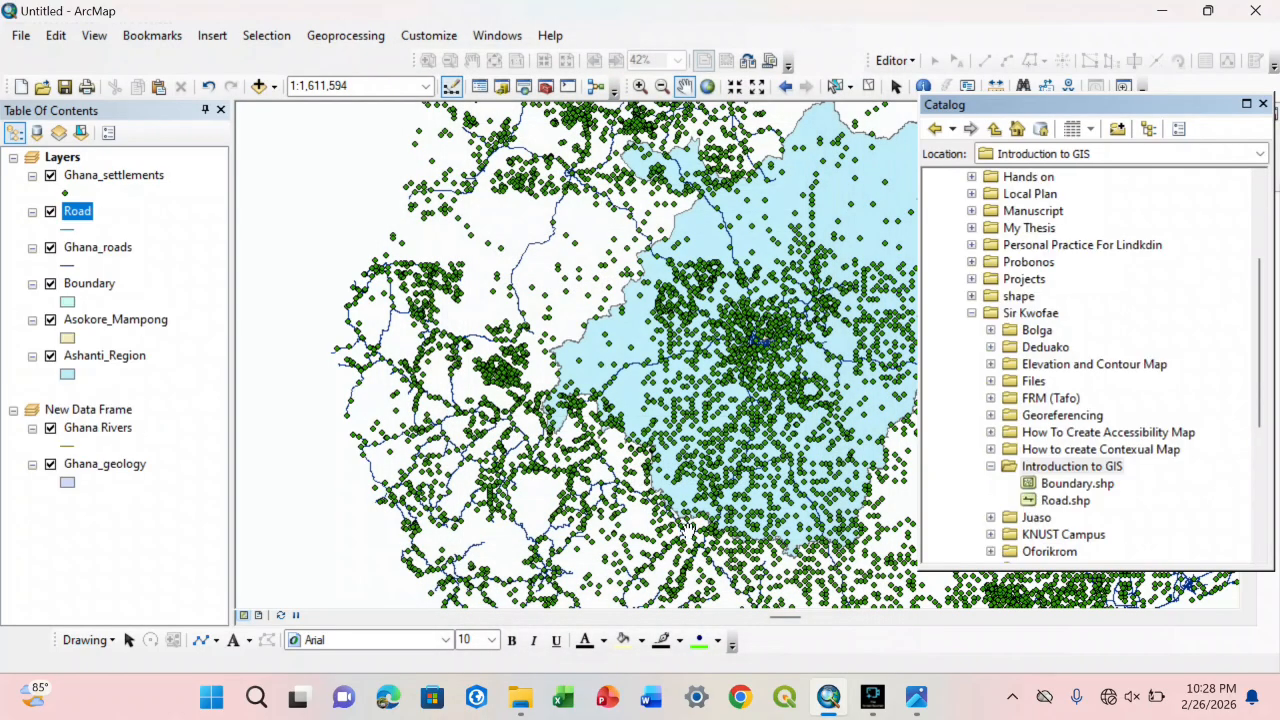
# Step: Start a third shapefile in the Introduction to GIS folder, named Settlements, keeping the Point feature type
pyautogui.rightClick(1112, 470)
pyautogui.moveTo(1150, 590)
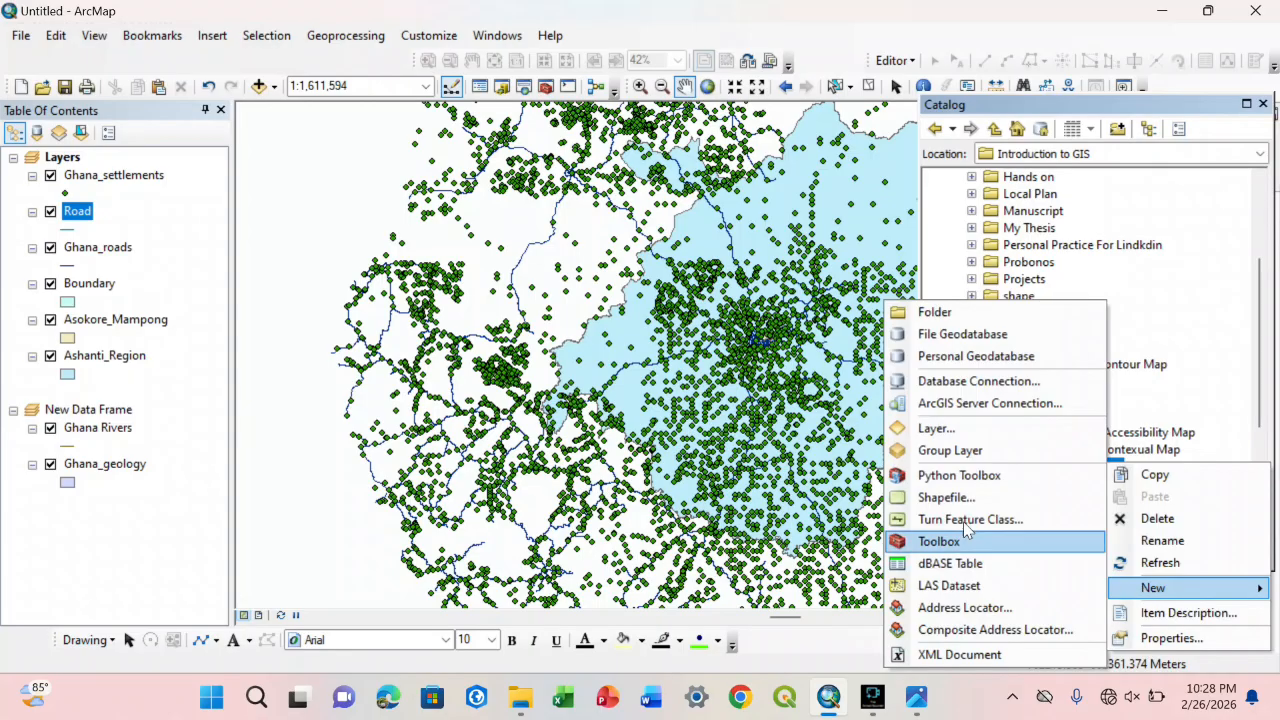
pyautogui.click(946, 497)
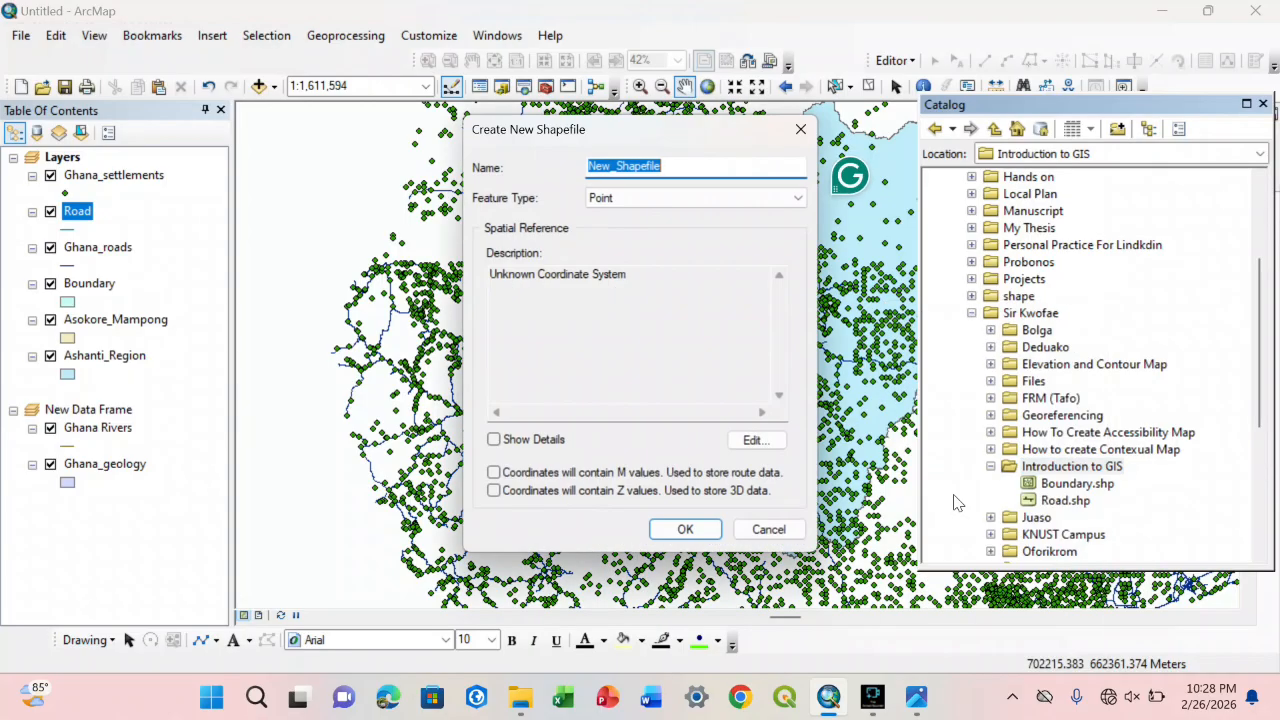
pyautogui.click(705, 169)
pyautogui.press('BackSpace')
pyautogui.press('BackSpace')
pyautogui.press('BackSpace')
pyautogui.press('BackSpace')
pyautogui.press('BackSpace')
pyautogui.press('BackSpace')
pyautogui.press('BackSpace')
pyautogui.press('BackSpace')
pyautogui.press('BackSpace')
pyautogui.press('BackSpace')
pyautogui.press('BackSpace')
pyautogui.press('BackSpace')
pyautogui.press('BackSpace')
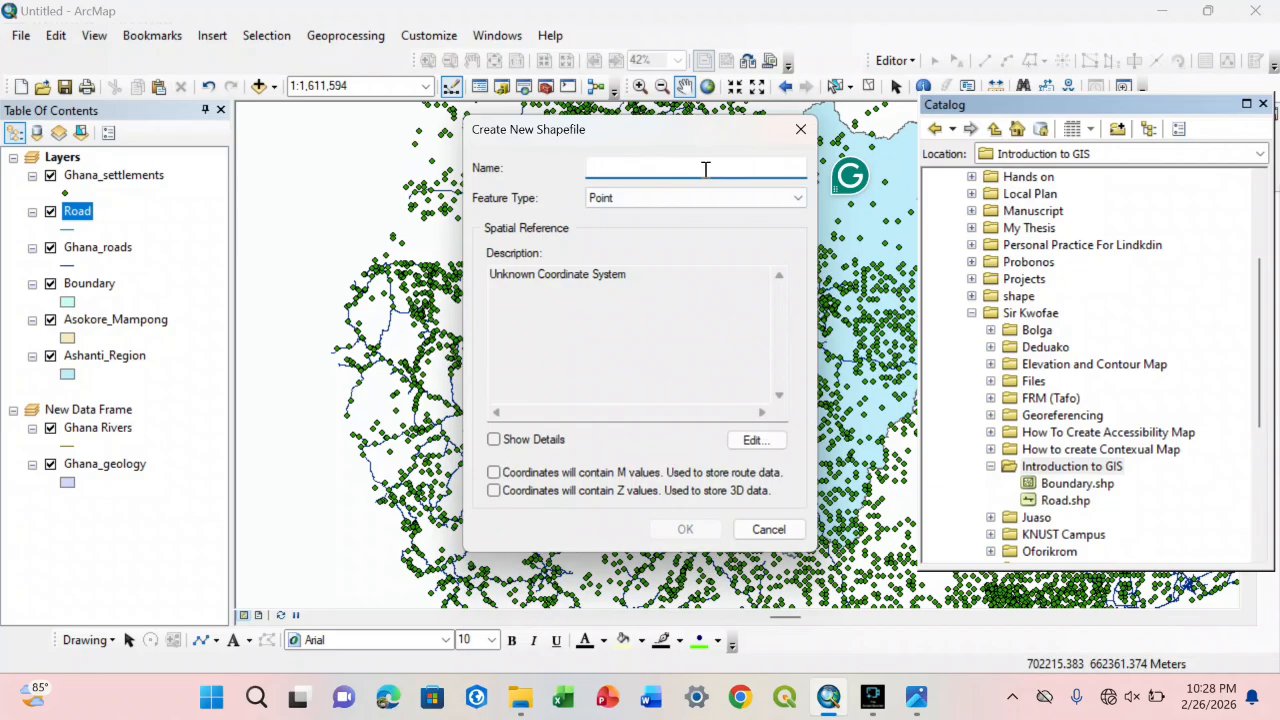
pyautogui.write('Settlements')
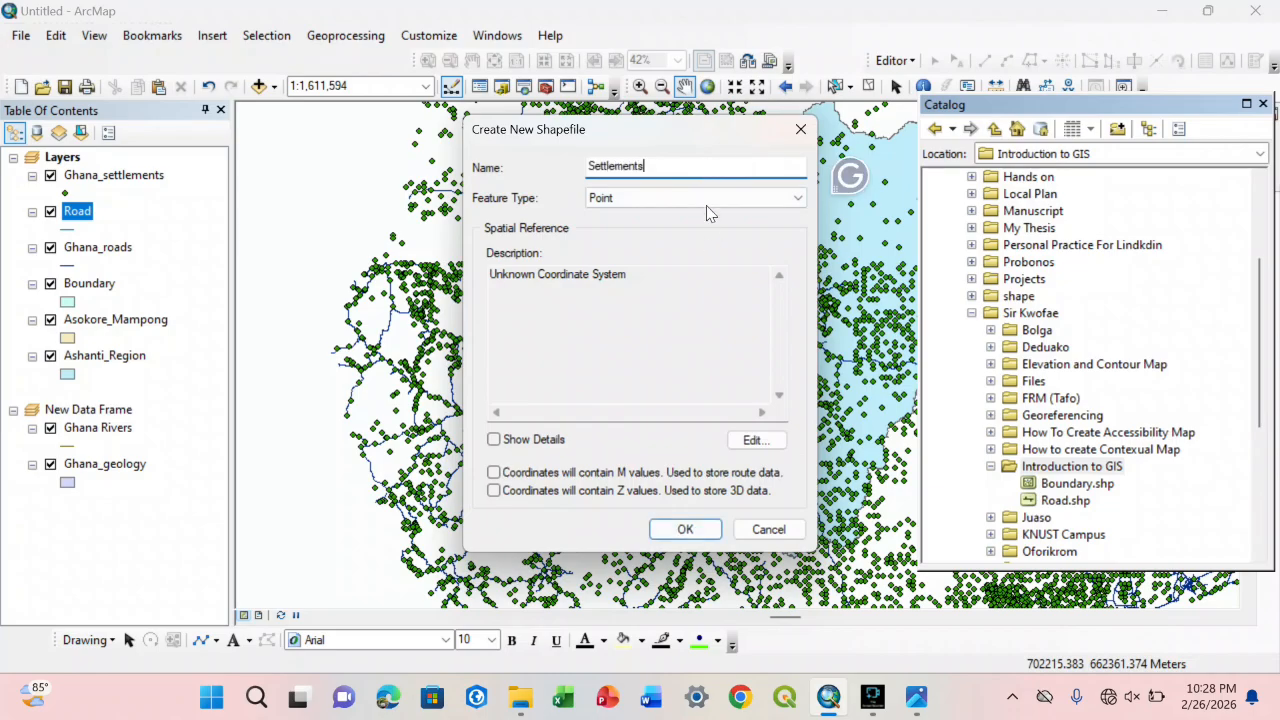
# Step: Assign the favorite WGS 1984 coordinate system to the Settlements shapefile and create it
pyautogui.click(752, 440)
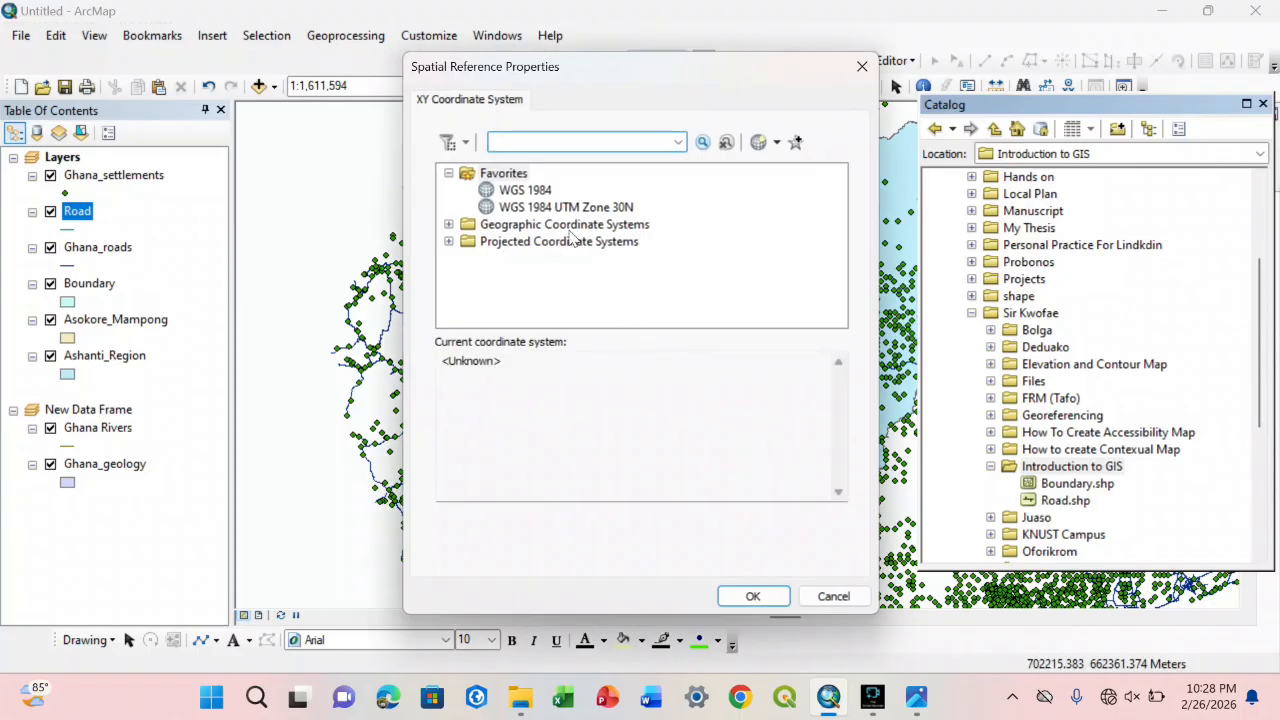
pyautogui.click(545, 192)
pyautogui.click(752, 596)
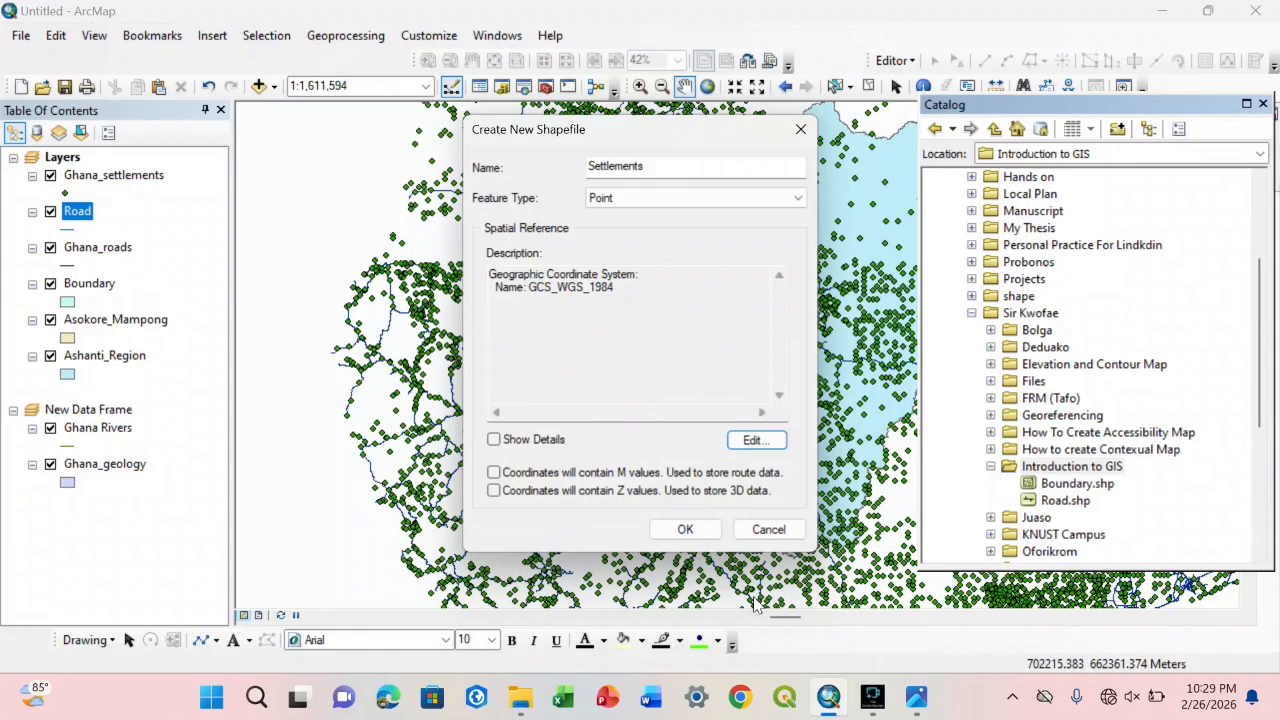
pyautogui.click(690, 532)
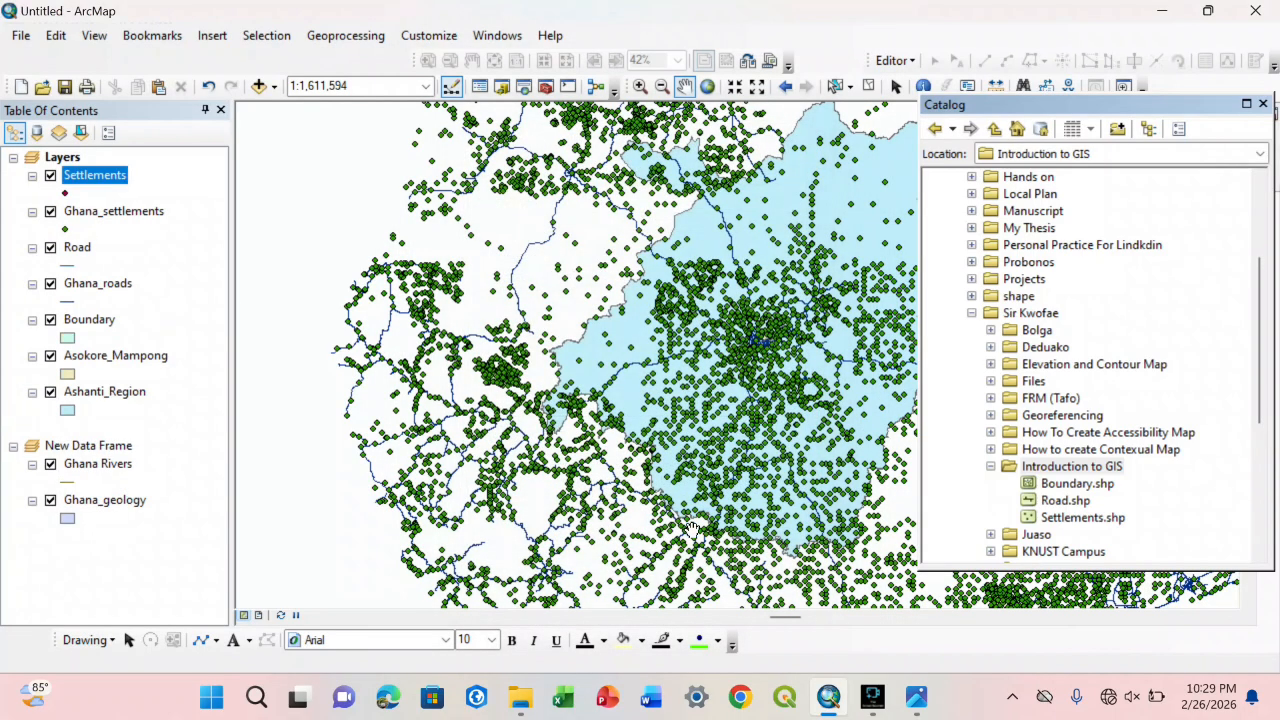
# Step: Examine the Ashanti region at closer map scales using fixed zoom in and panning
pyautogui.scroll(4, 606, 449)
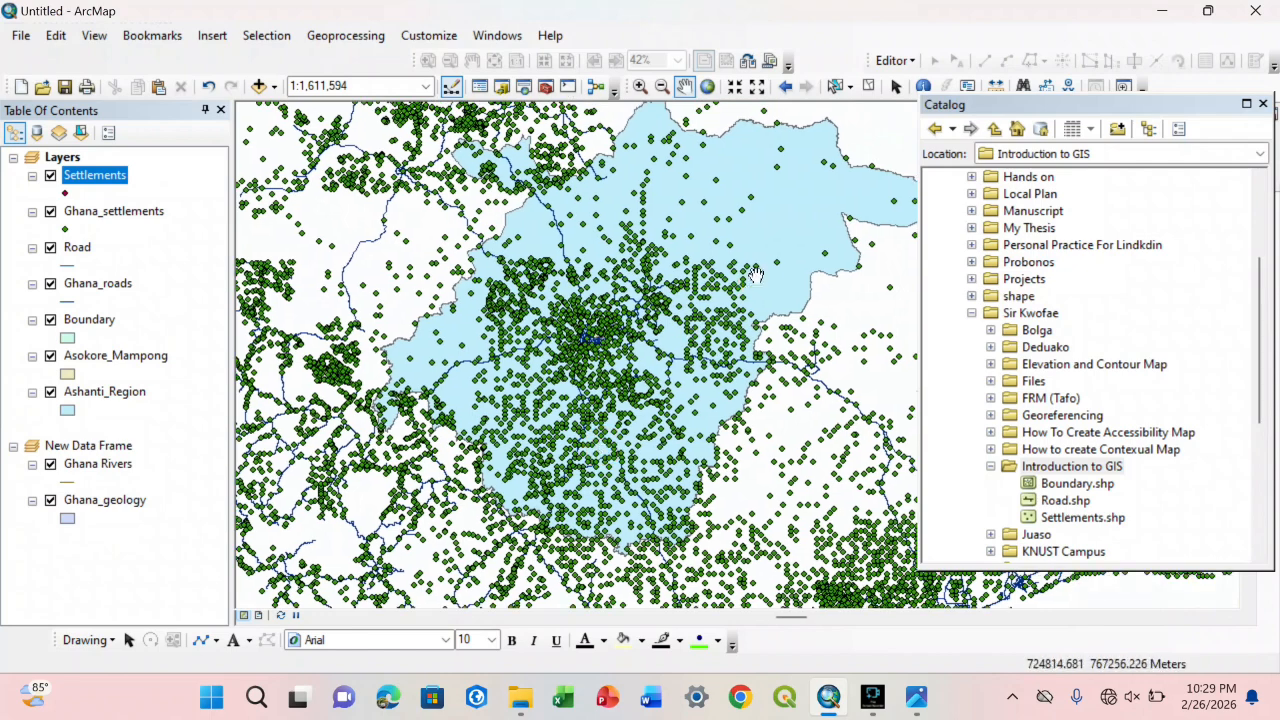
pyautogui.click(733, 87)
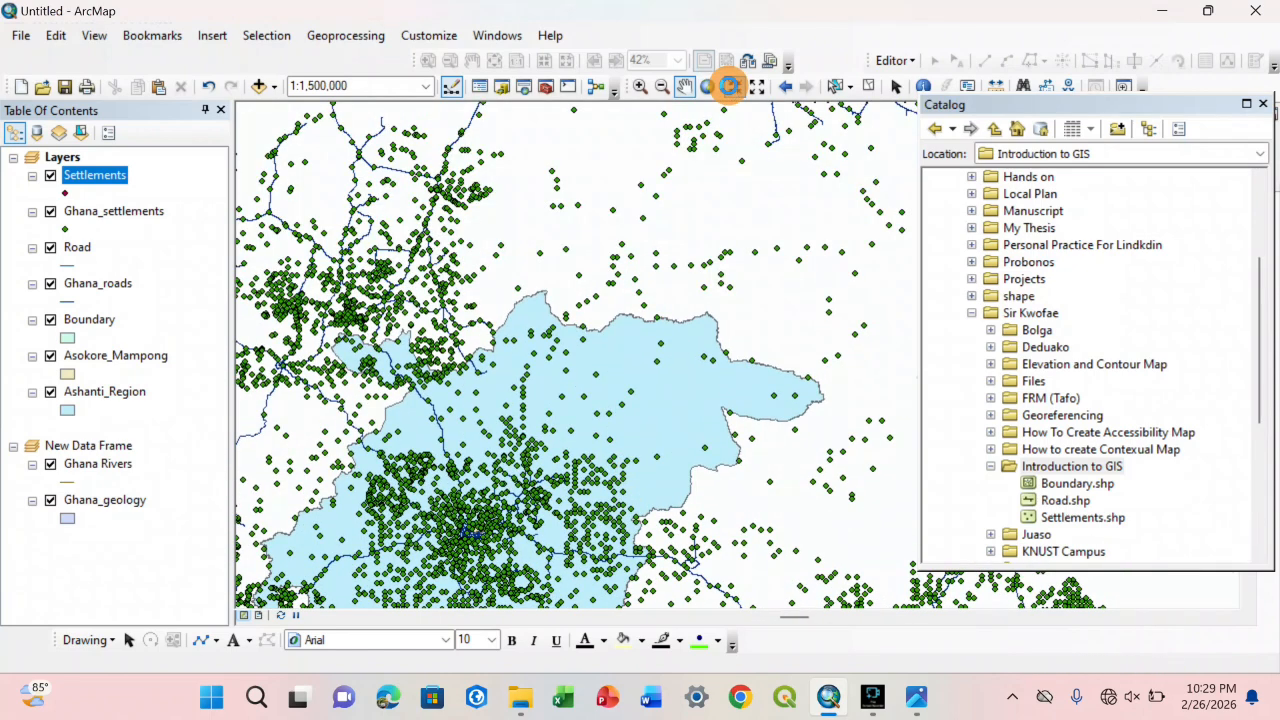
pyautogui.click(733, 87)
pyautogui.click(733, 87)
pyautogui.click(733, 87)
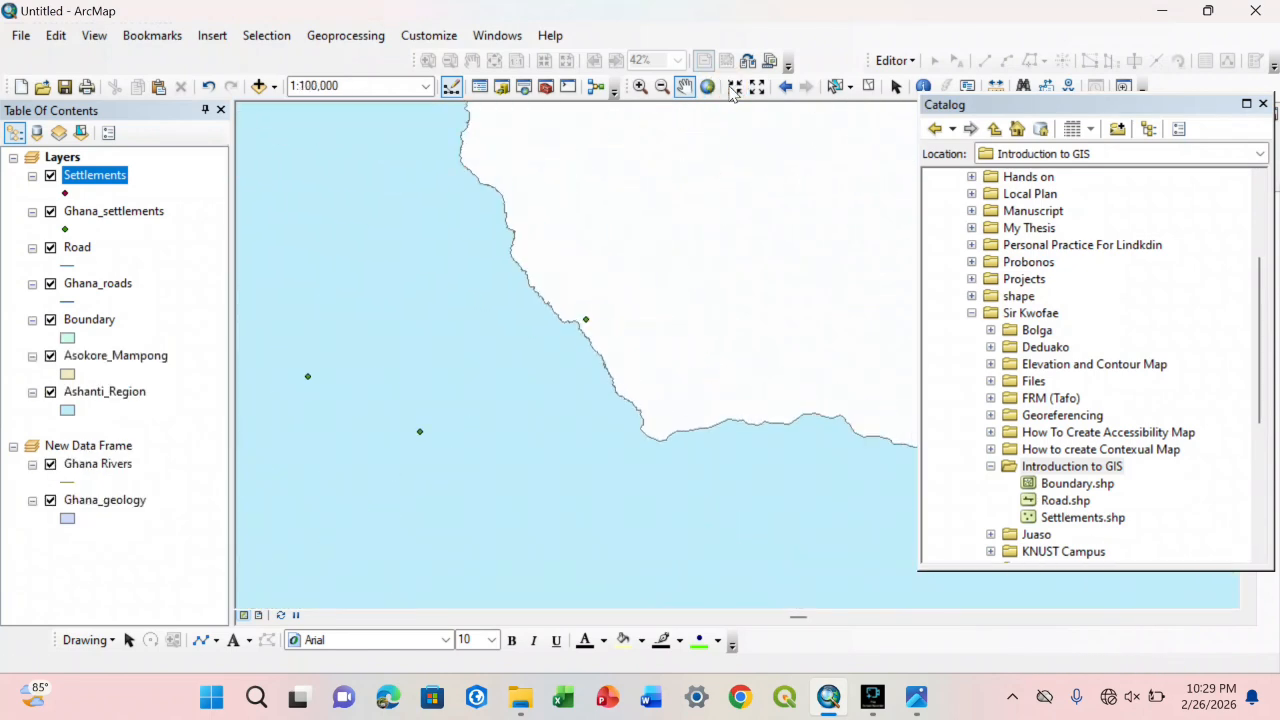
pyautogui.moveTo(751, 273); pyautogui.dragTo(940, 204)
pyautogui.moveTo(716, 283); pyautogui.dragTo(917, 237)
pyautogui.moveTo(606, 391); pyautogui.dragTo(763, 276)
pyautogui.click(733, 87)
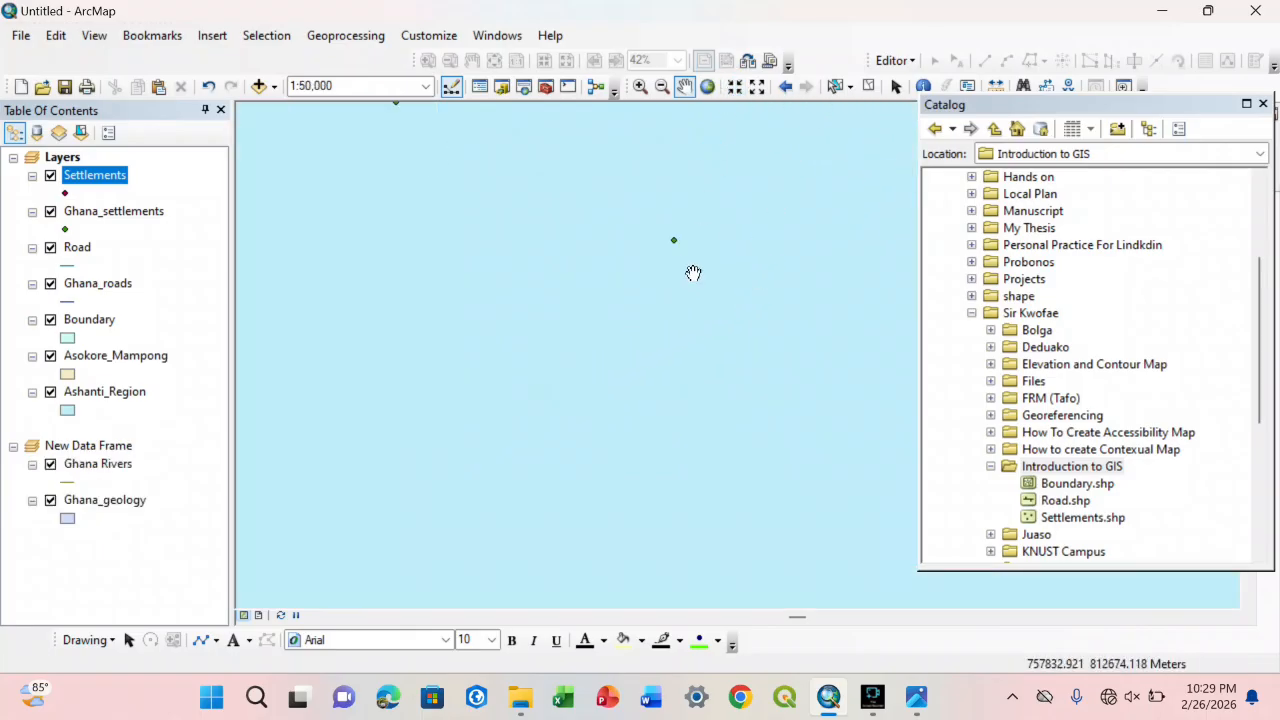
# Step: Examine the wider area around the Ashanti region using fixed zoom out and panning
pyautogui.click(757, 87)
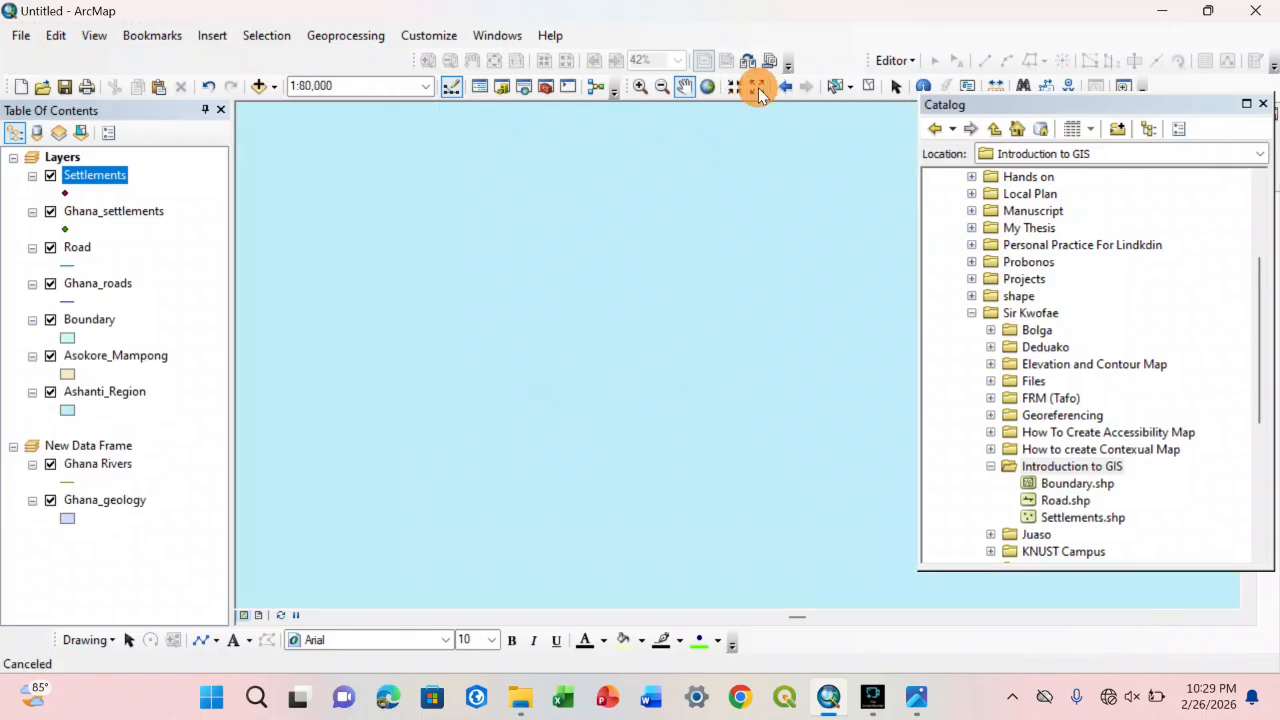
pyautogui.click(757, 87)
pyautogui.click(758, 87)
pyautogui.click(758, 87)
pyautogui.moveTo(636, 345); pyautogui.dragTo(757, 234)
pyautogui.moveTo(699, 332); pyautogui.dragTo(714, 322)
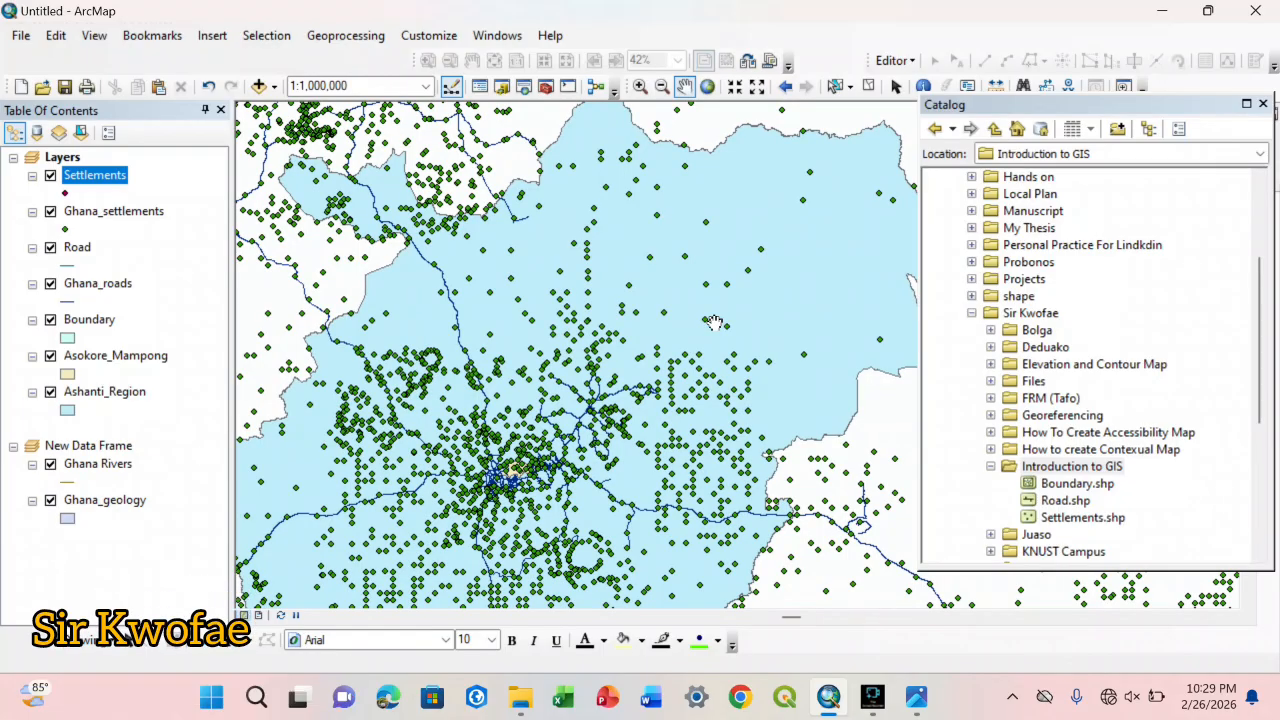
pyautogui.click(758, 87)
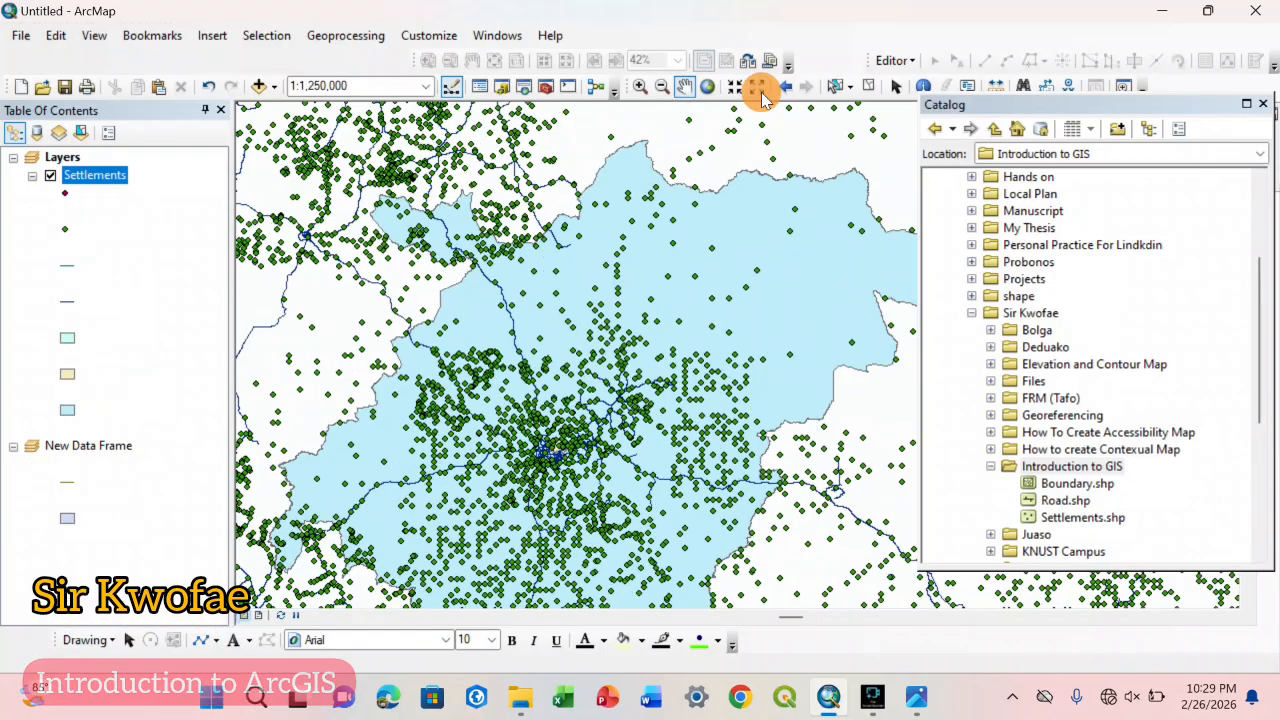
pyautogui.moveTo(696, 356); pyautogui.dragTo(656, 339)
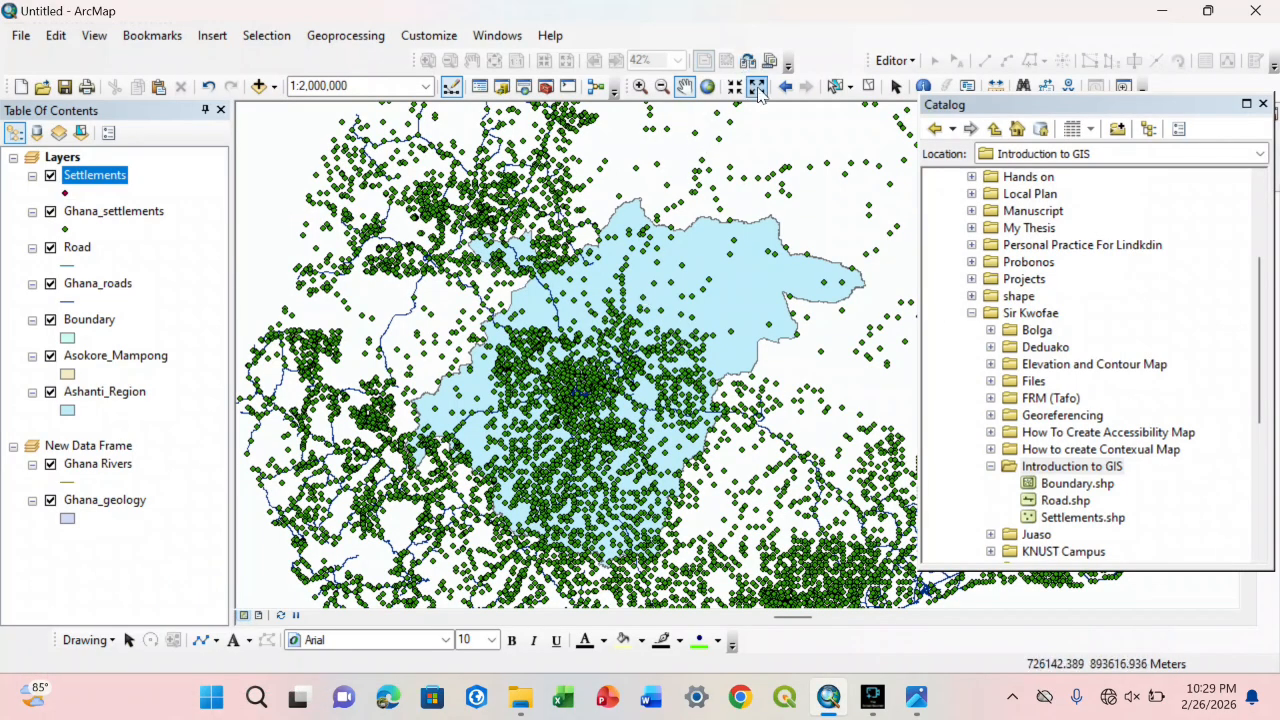
pyautogui.moveTo(620, 277); pyautogui.dragTo(646, 249)
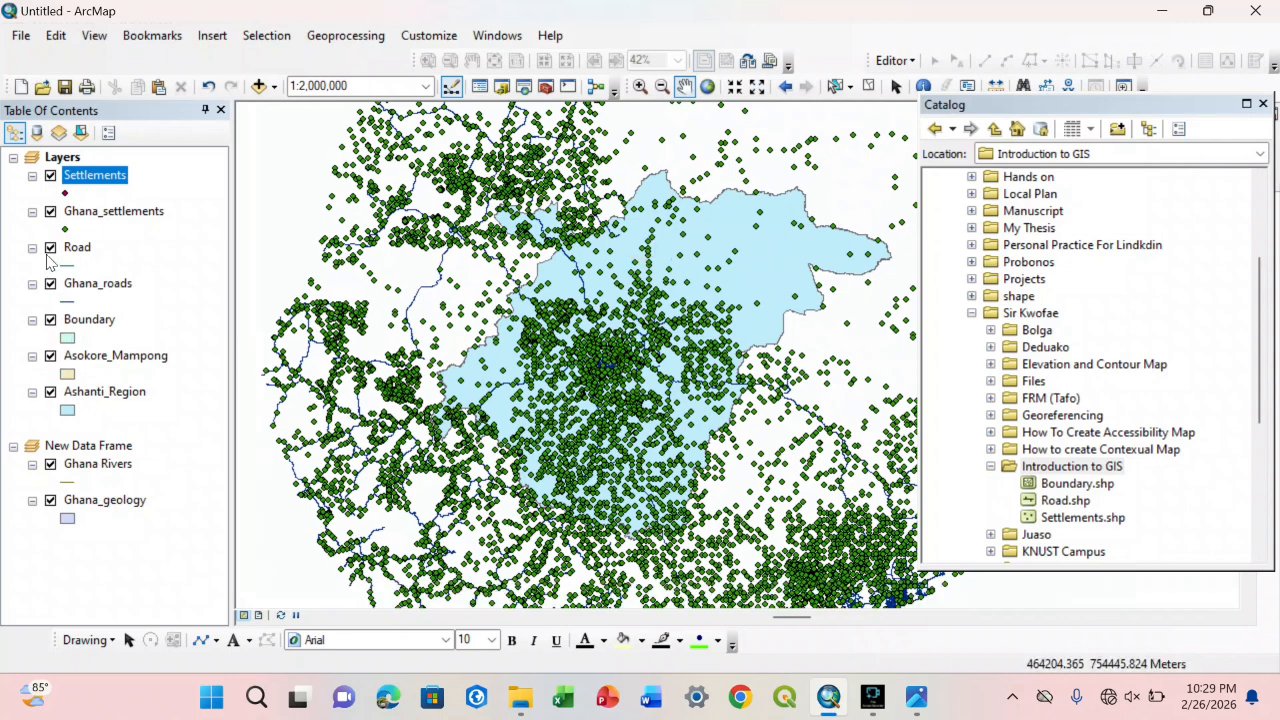
# Step: Hide the Ghana_settlements, Road and Ghana_roads layers on the map
pyautogui.click(50, 212)
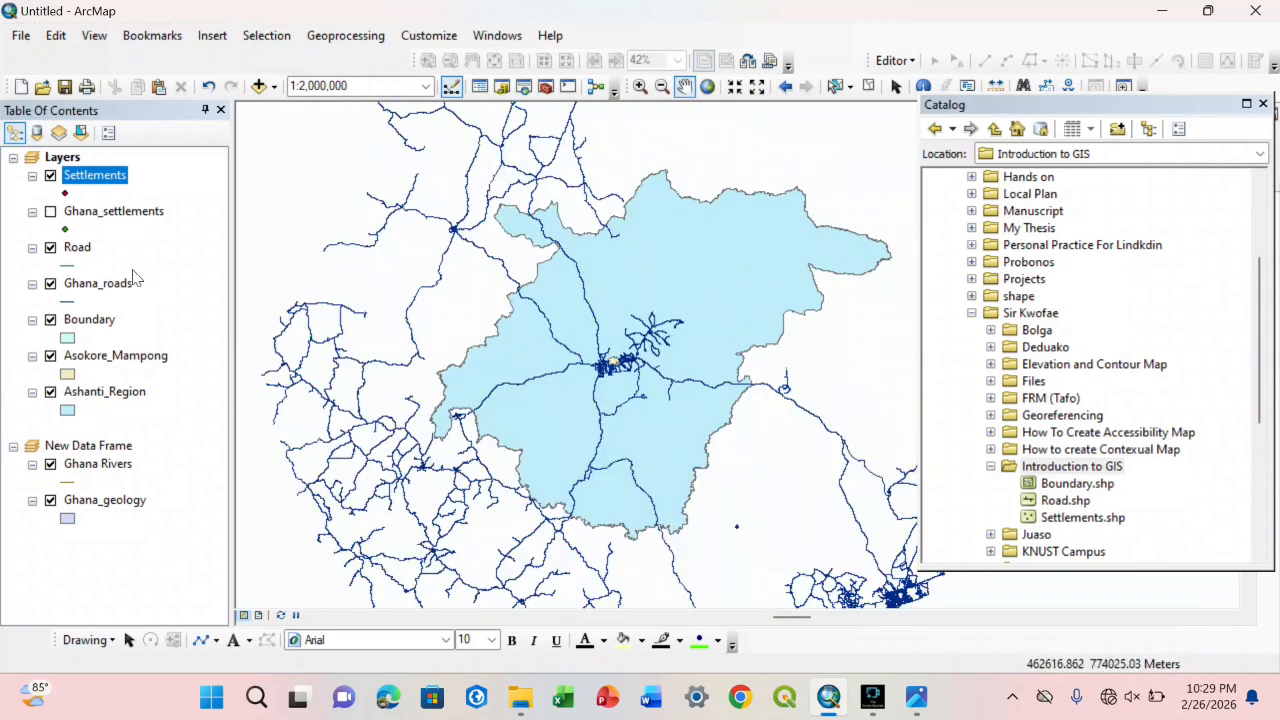
pyautogui.click(50, 247)
pyautogui.click(50, 283)
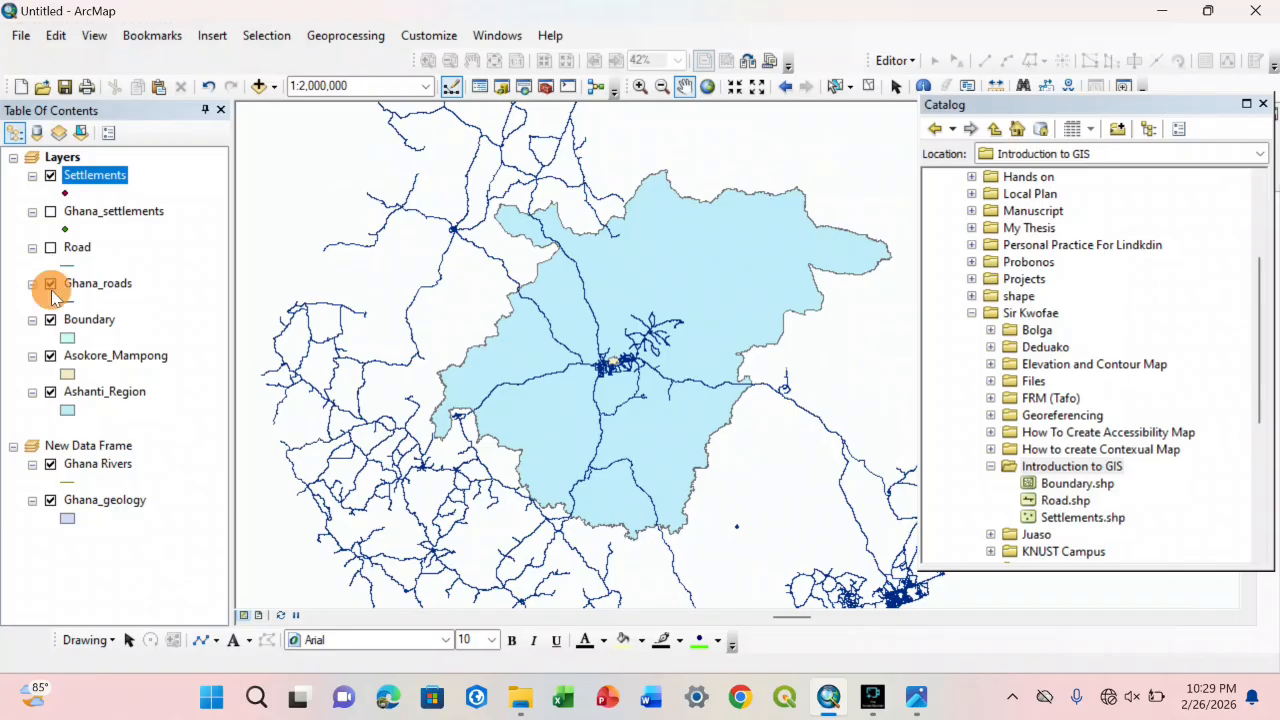
pyautogui.moveTo(636, 296); pyautogui.dragTo(639, 286)
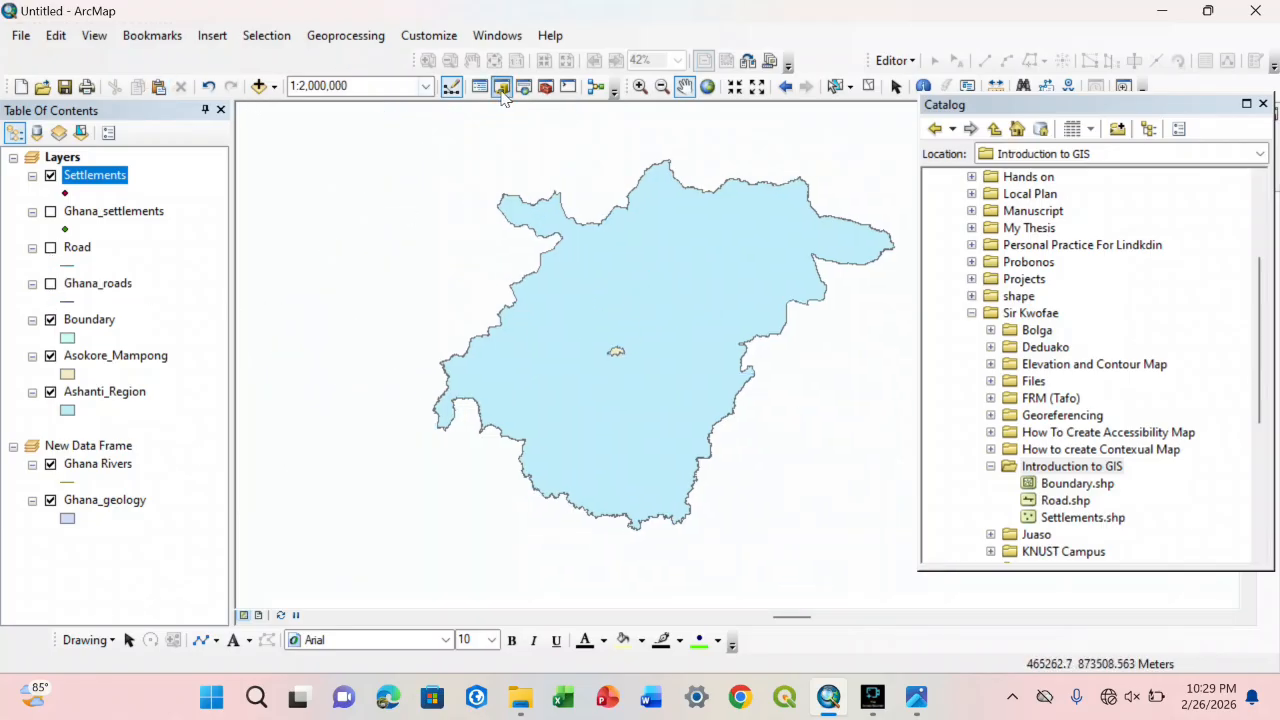
# Step: Inspect the Ashanti_Region and Asokore_Mampong polygons at smaller and larger scales with fixed zoom out and in
pyautogui.click(757, 87)
pyautogui.click(758, 86)
pyautogui.click(758, 86)
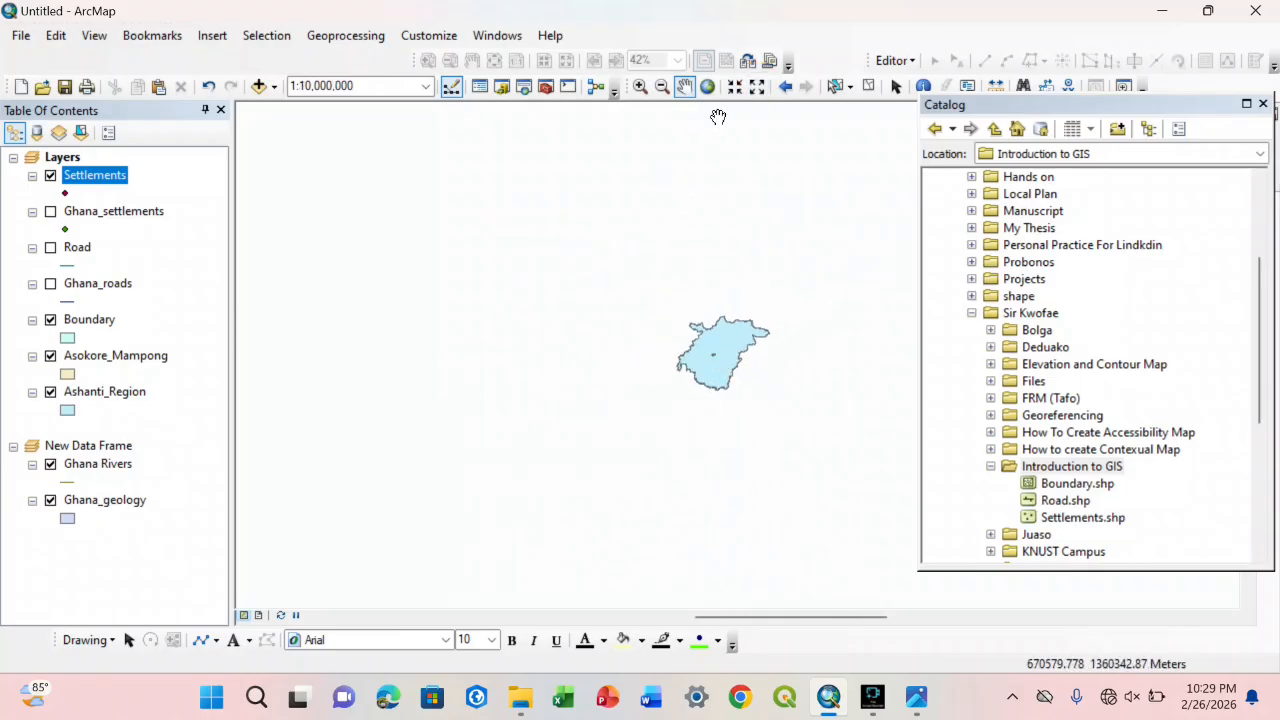
pyautogui.click(735, 87)
pyautogui.click(735, 87)
pyautogui.click(735, 87)
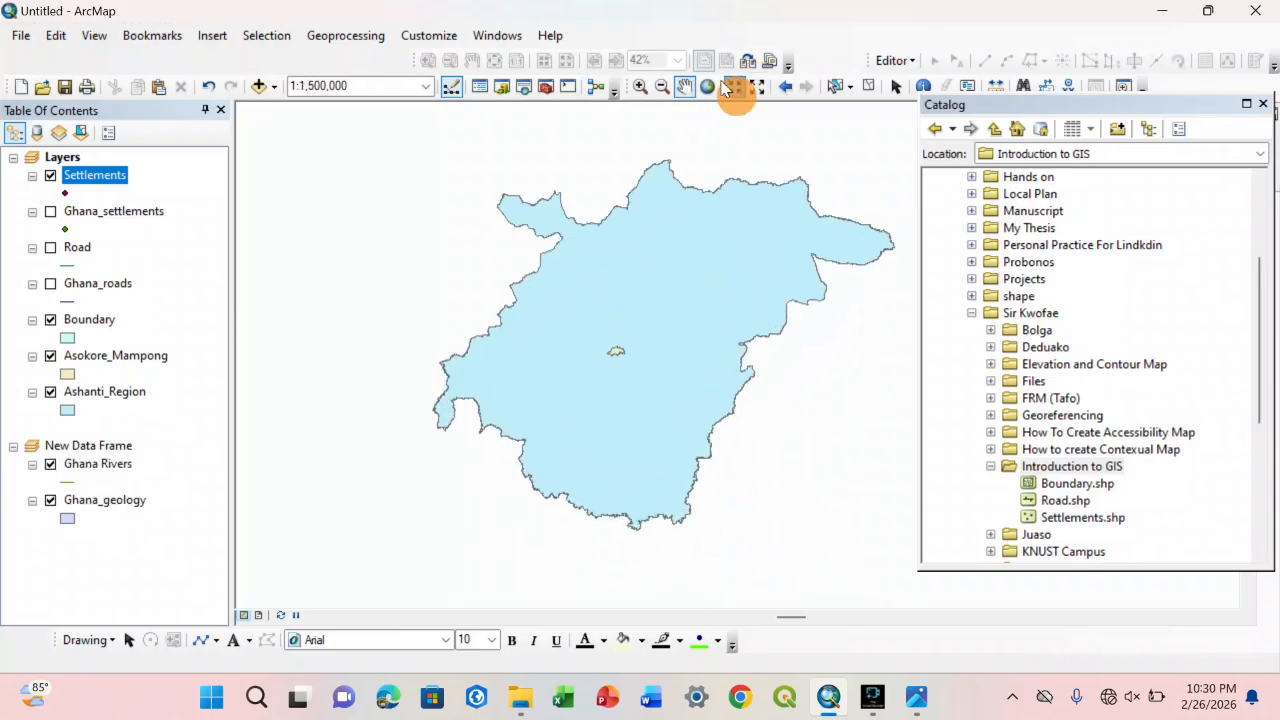
pyautogui.click(735, 87)
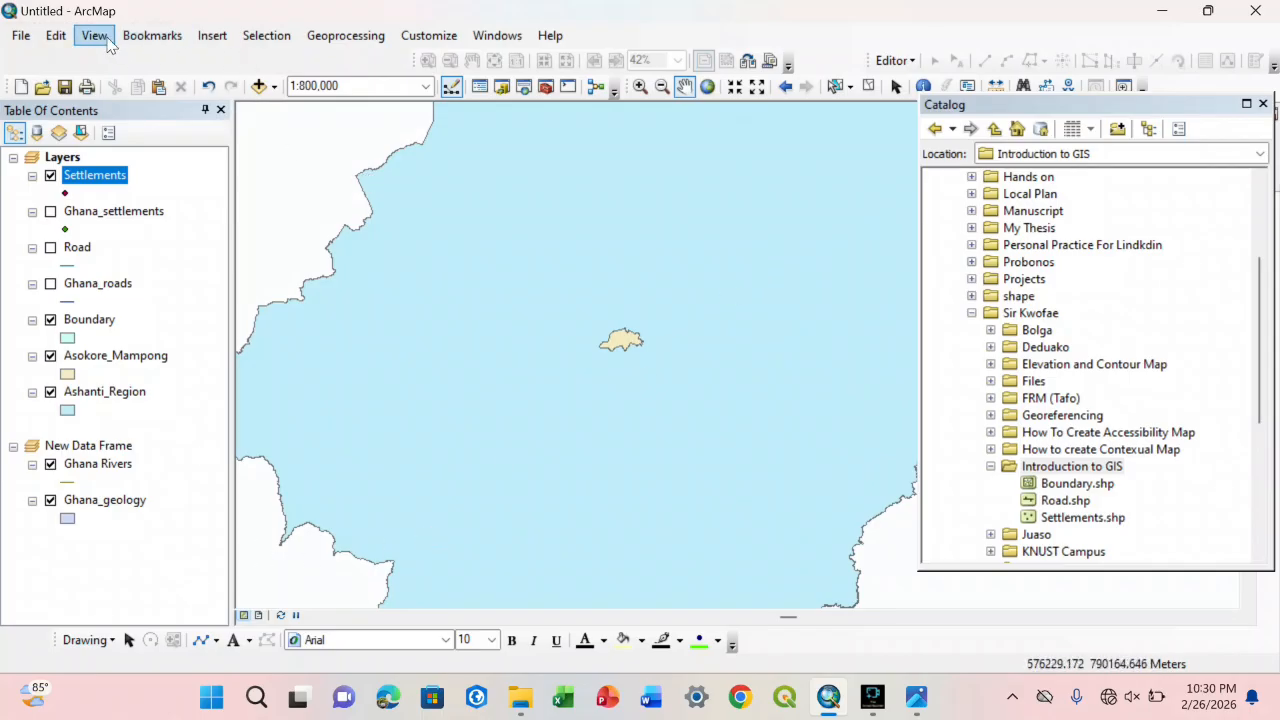
# Step: Switch to layout view and delete the New Data Frame holding the Ghana Rivers and Ghana_geology layers
pyautogui.click(94, 35)
pyautogui.click(115, 79)
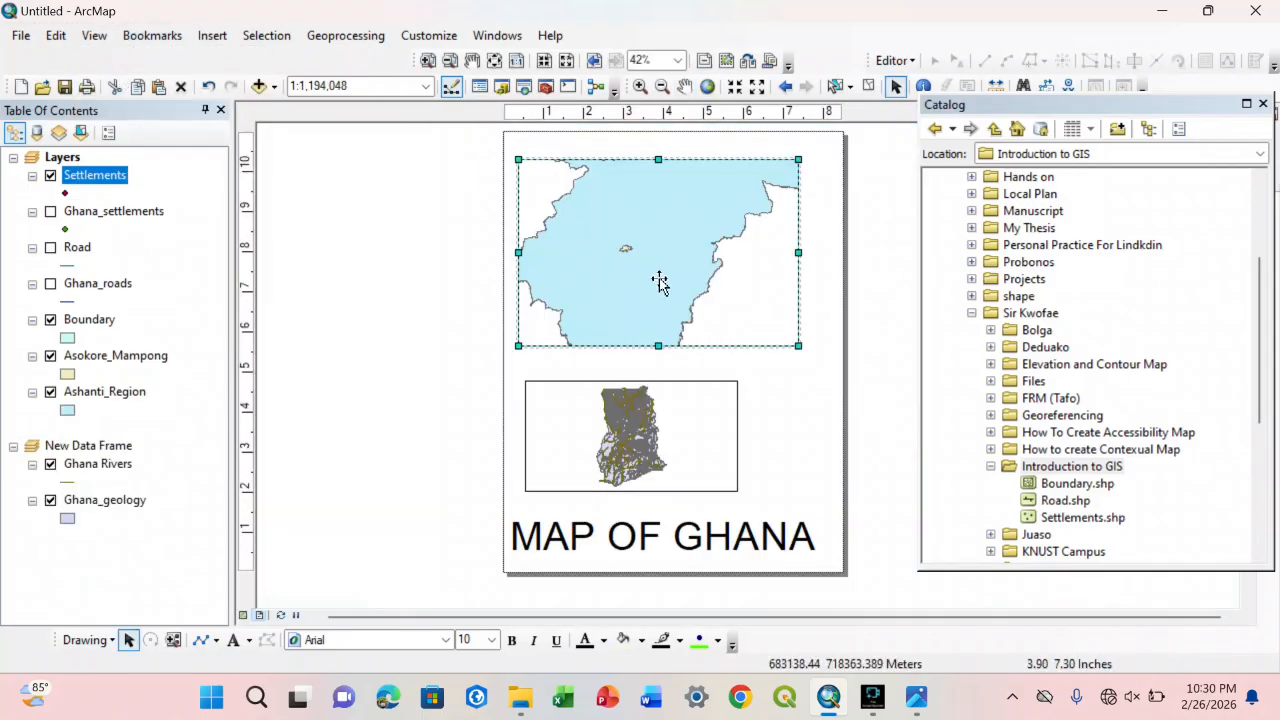
pyautogui.click(686, 407)
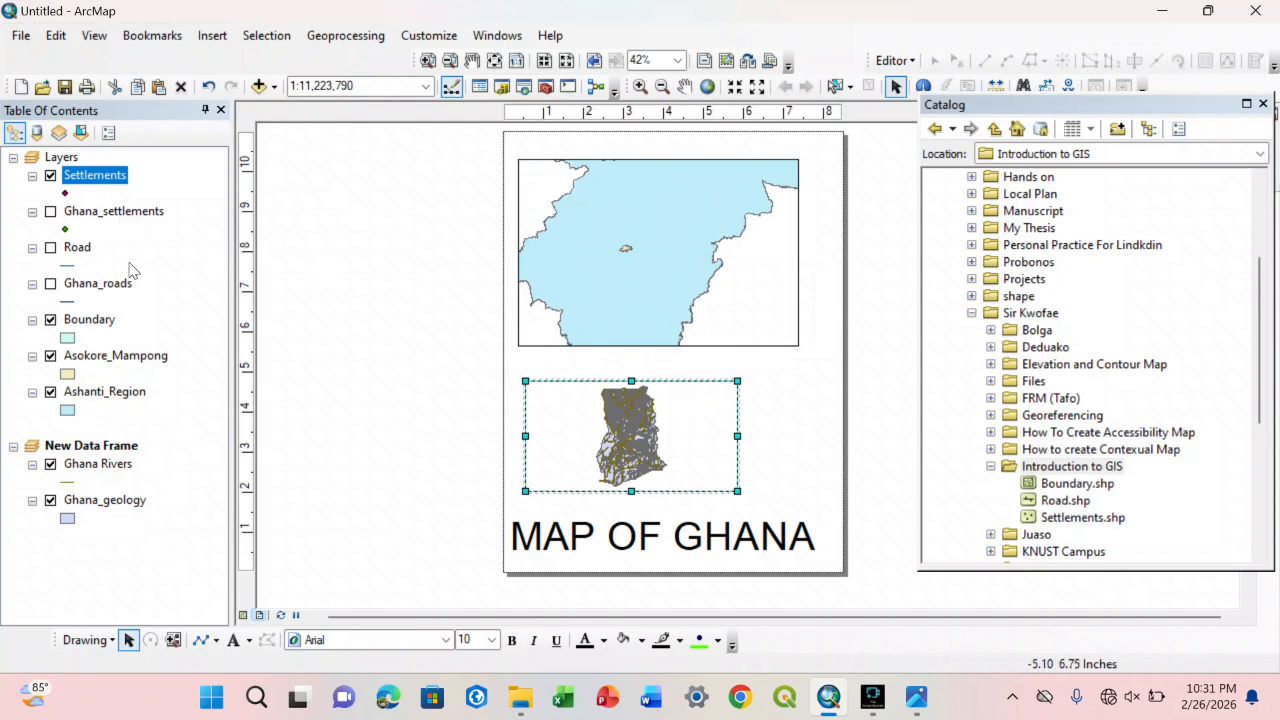
pyautogui.click(50, 464)
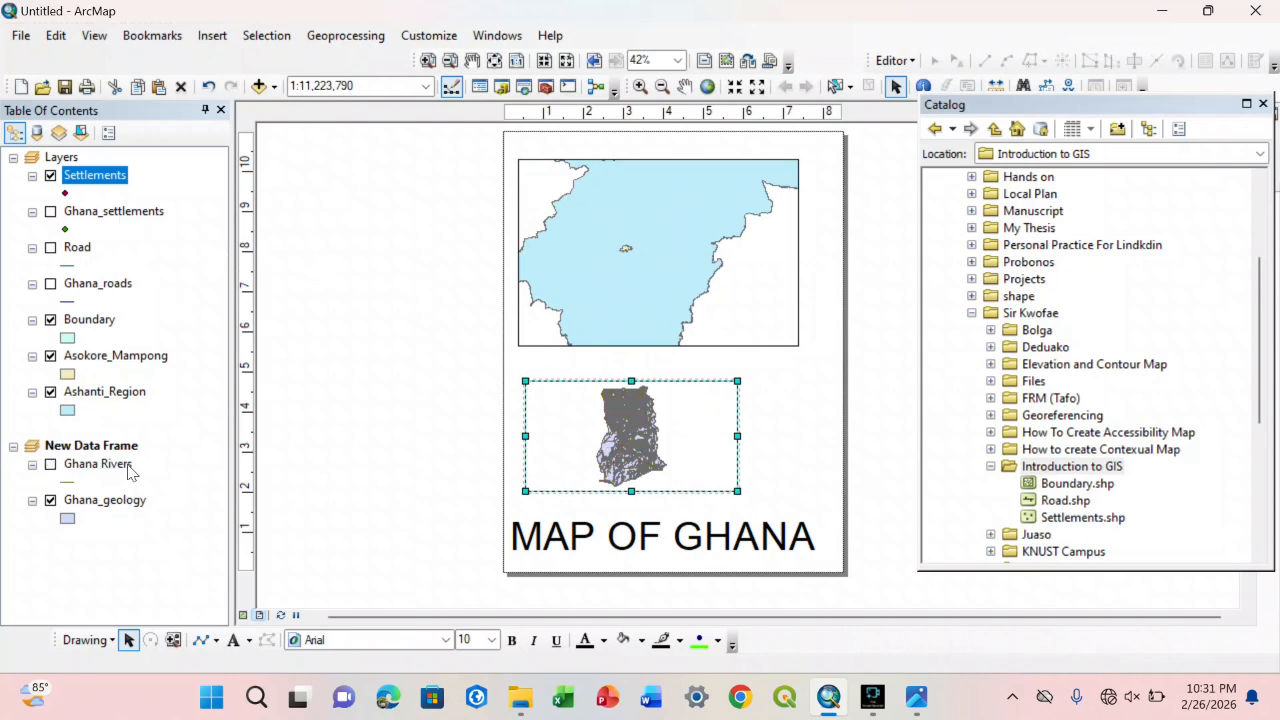
pyautogui.rightClick(553, 420)
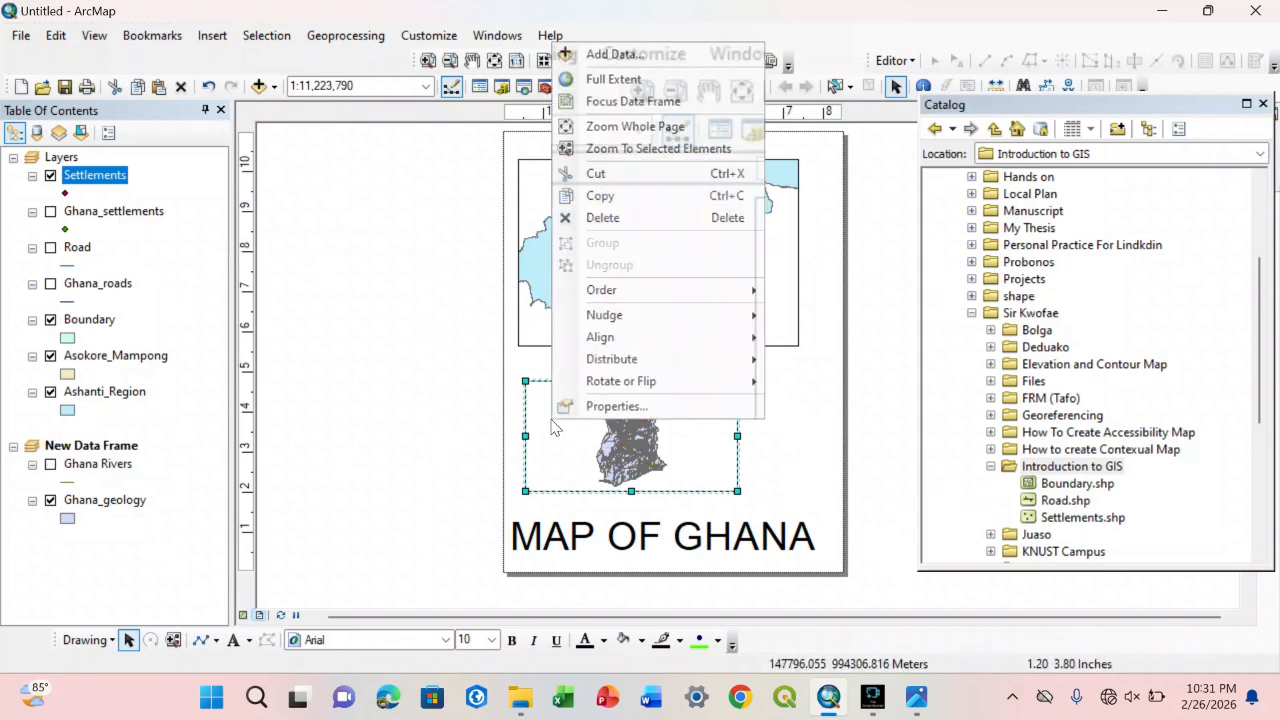
pyautogui.click(610, 218)
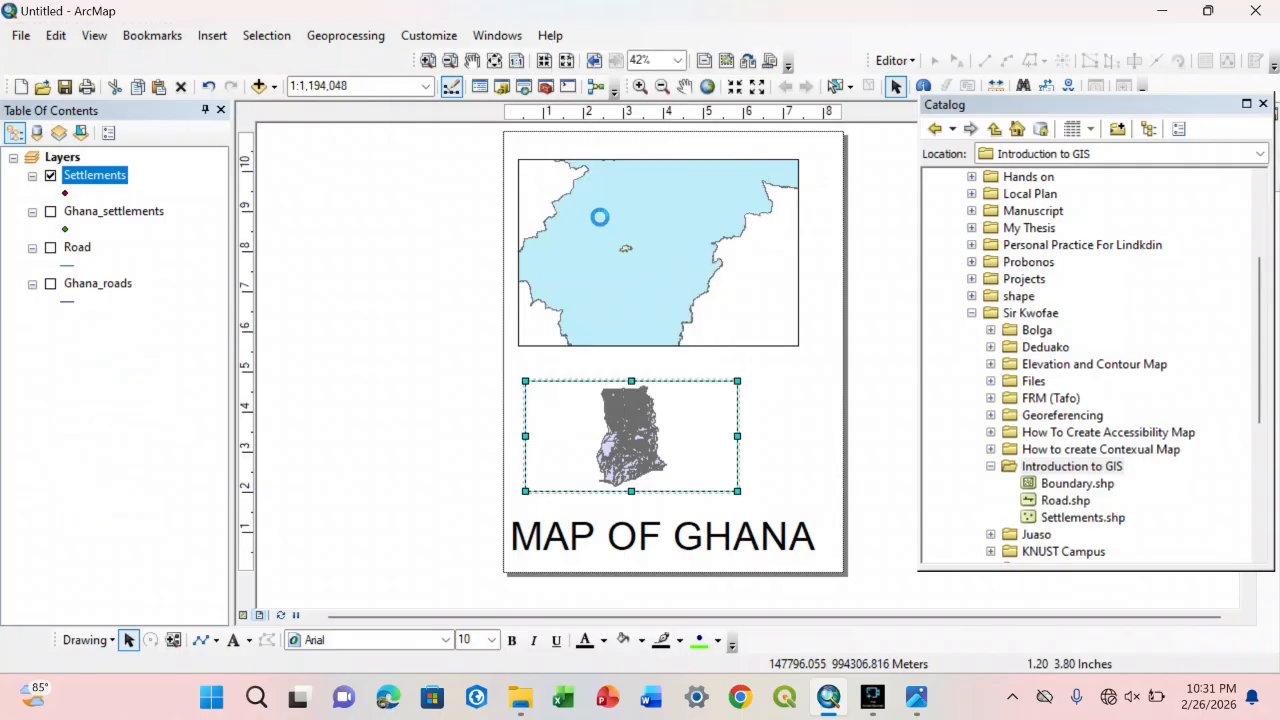
# Step: Move the MAP OF GHANA title aside beyond the page edge and shift the Ashanti map frame to the page's lower half
pyautogui.click(663, 541)
pyautogui.moveTo(663, 541); pyautogui.dragTo(400, 220)
pyautogui.click(658, 289)
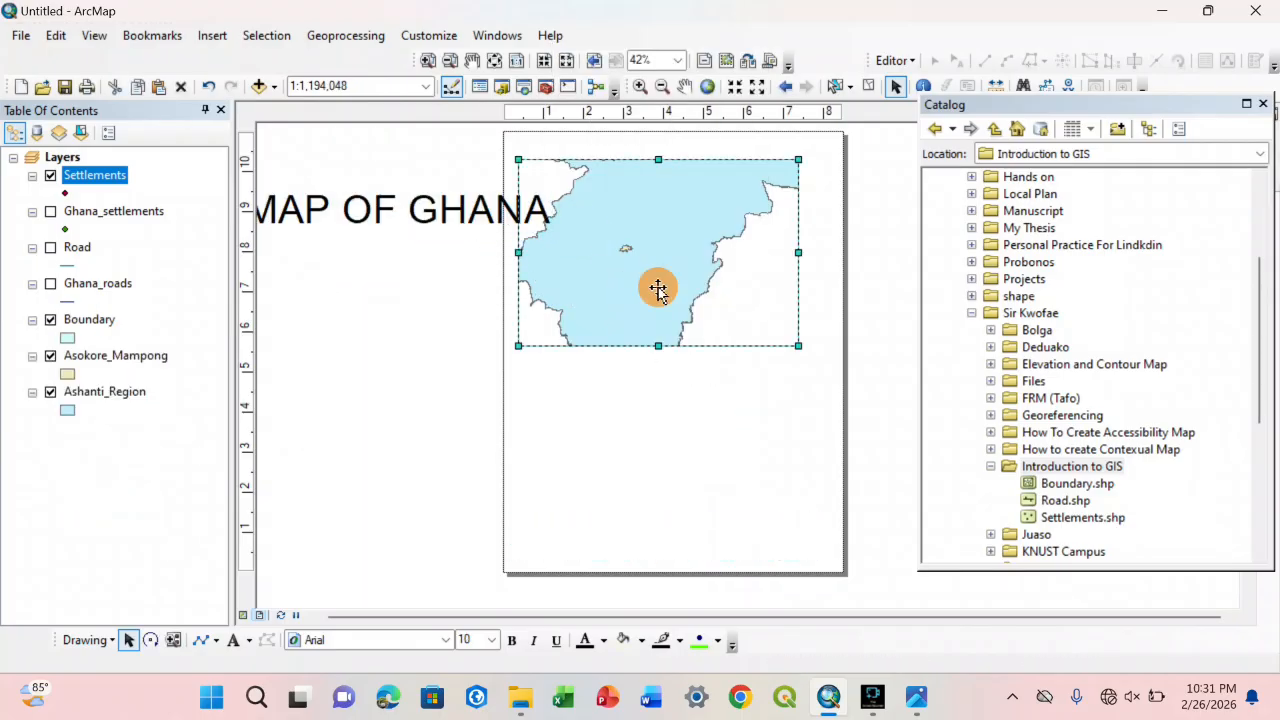
pyautogui.moveTo(658, 289); pyautogui.dragTo(668, 504)
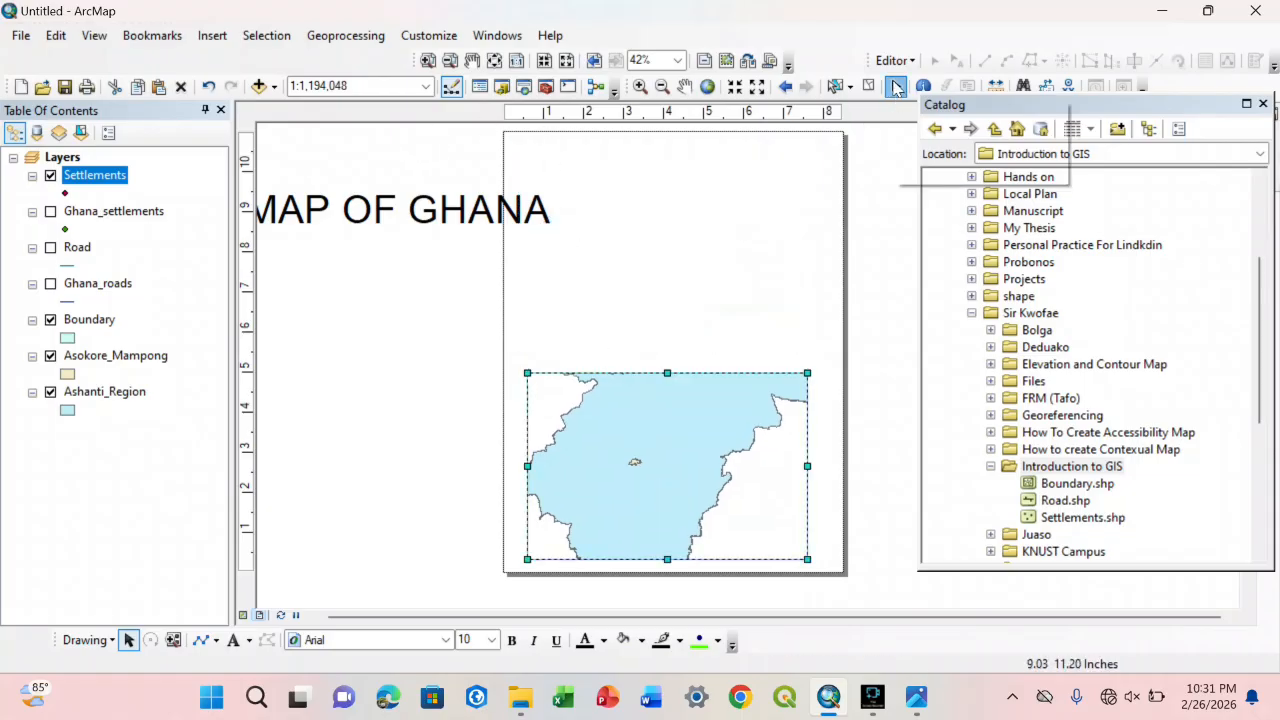
# Step: Stretch the map frame upward to show the whole region's height and place the MAP OF GHANA title above it
pyautogui.click(619, 481)
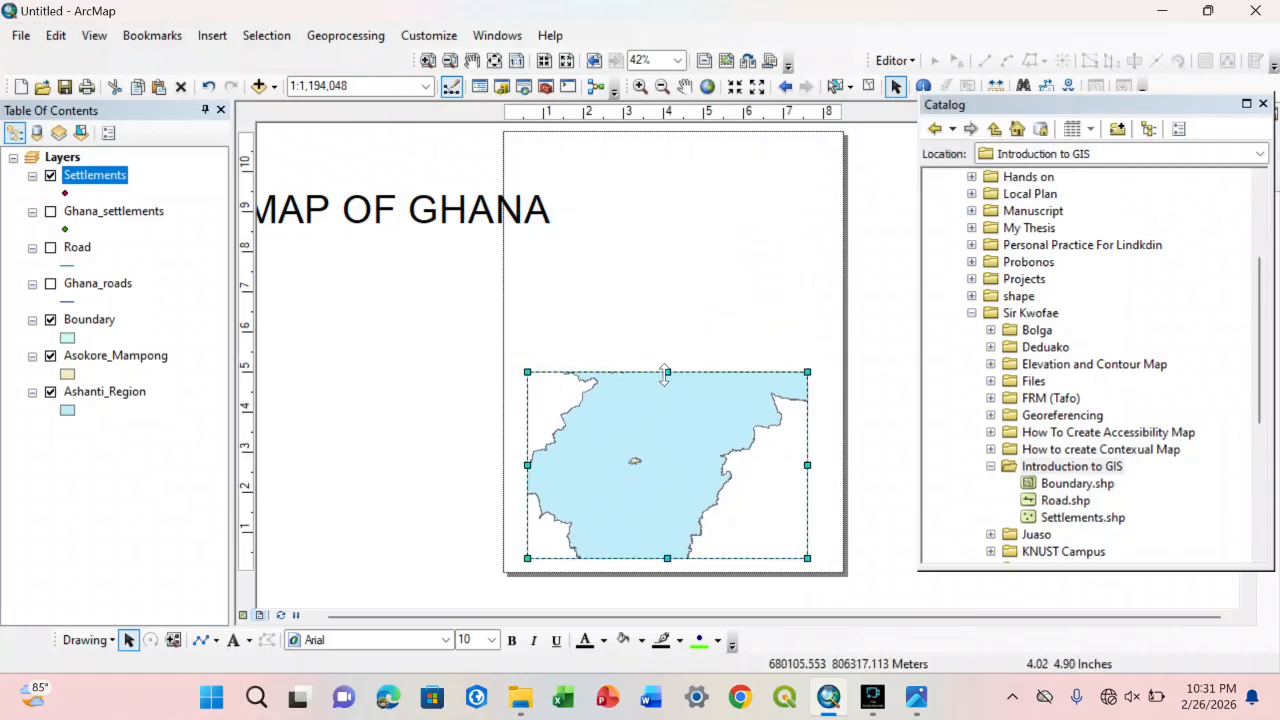
pyautogui.moveTo(667, 372); pyautogui.dragTo(666, 238)
pyautogui.click(474, 212)
pyautogui.doubleClick(607, 197)
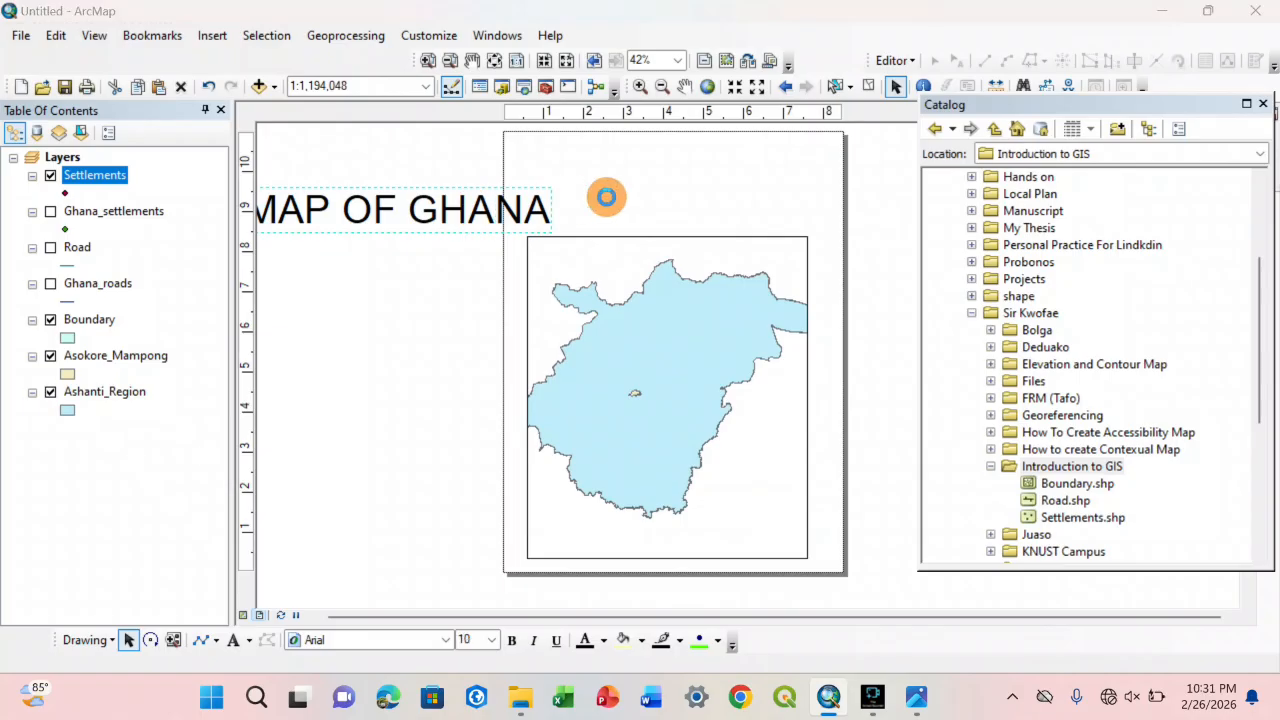
pyautogui.click(814, 150)
pyautogui.moveTo(379, 230); pyautogui.dragTo(655, 200)
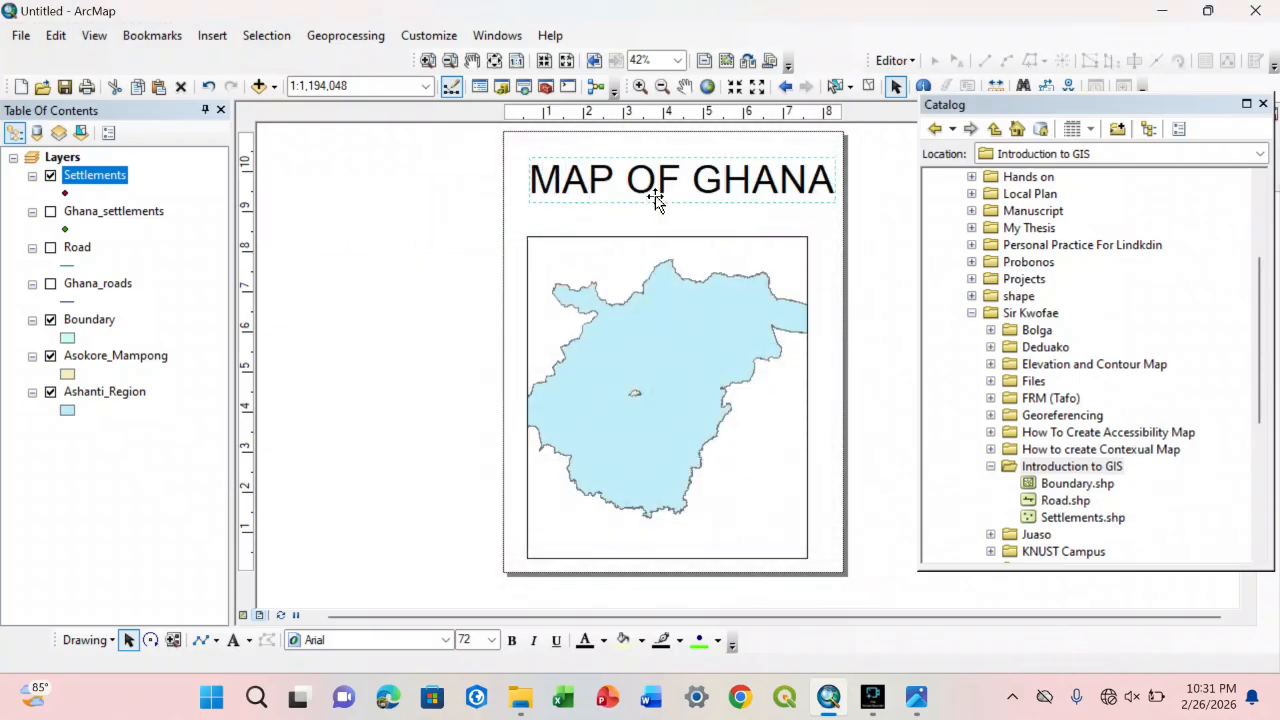
pyautogui.click(456, 237)
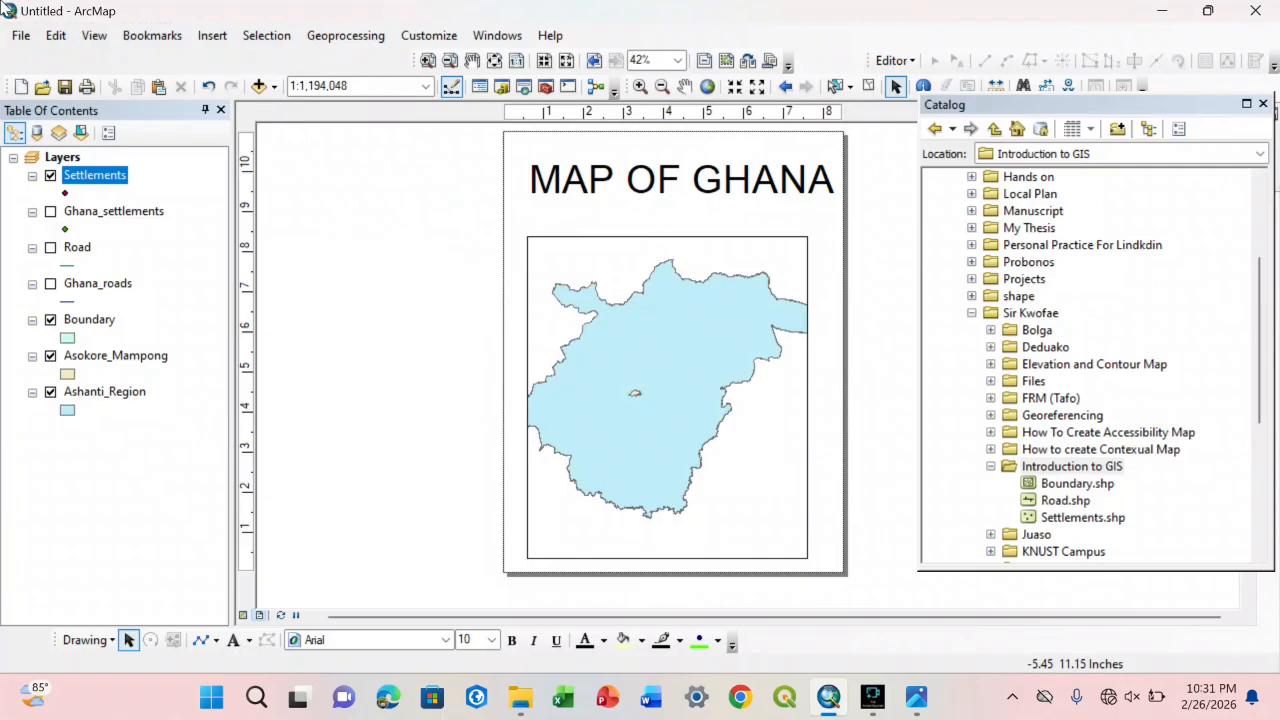
# Step: Set the map page to A1 landscape independent of the printer paper settings, scaling map elements proportionally to the new page size
pyautogui.click(28, 37)
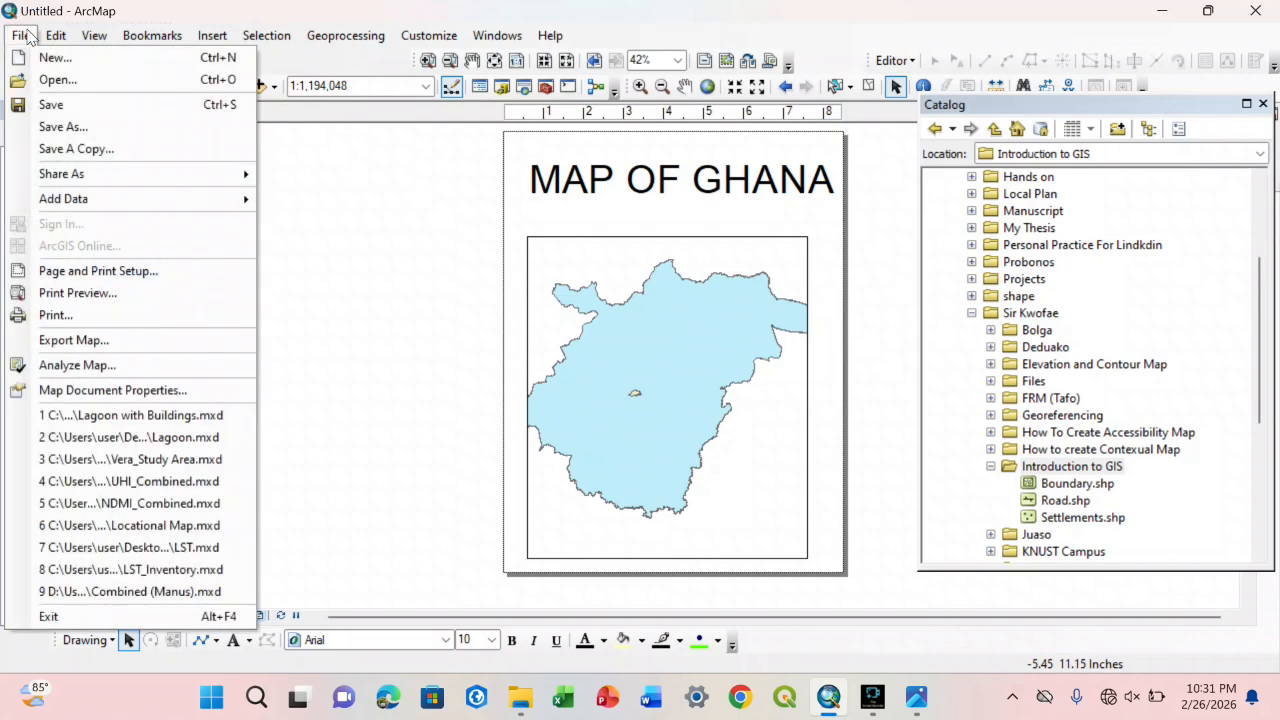
pyautogui.click(46, 272)
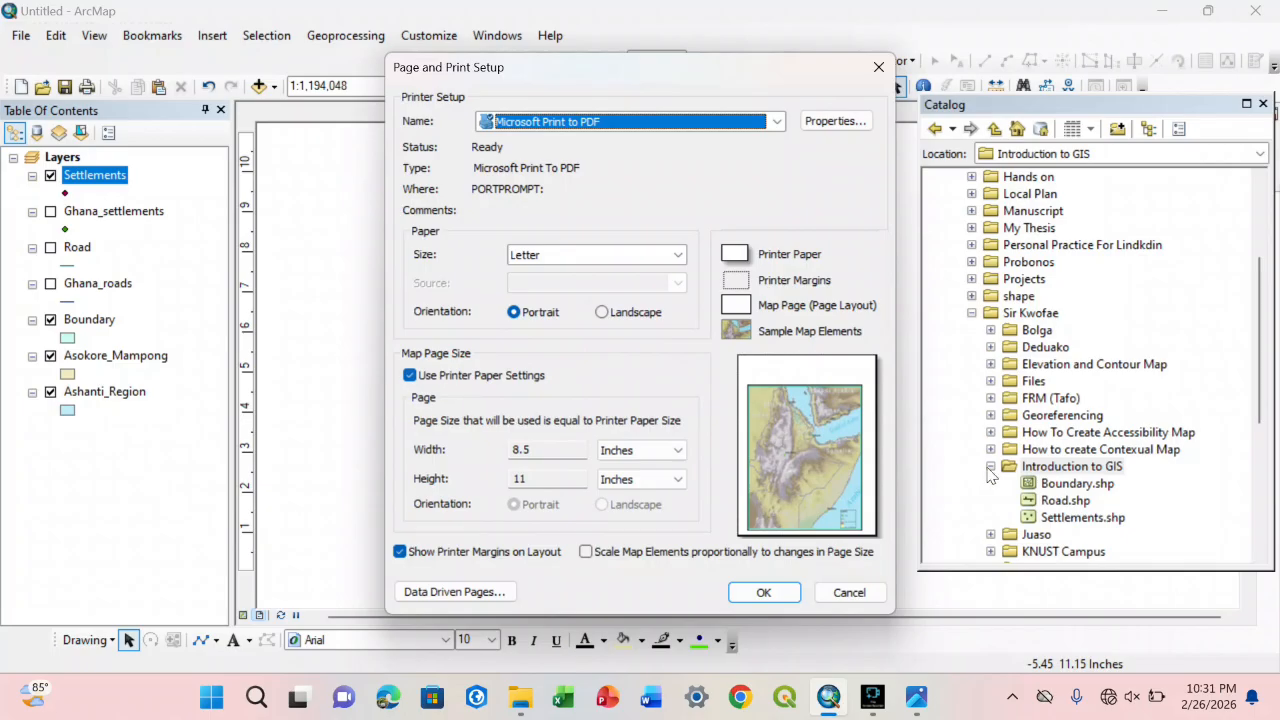
pyautogui.click(410, 377)
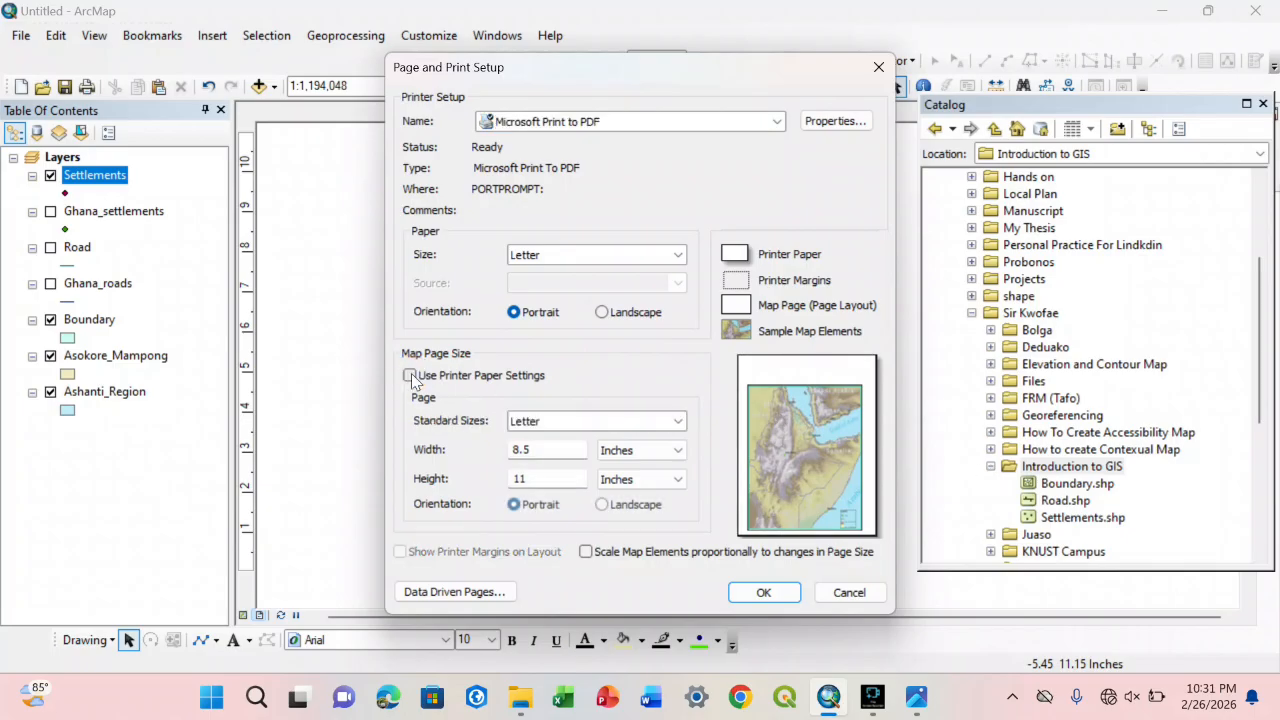
pyautogui.click(566, 422)
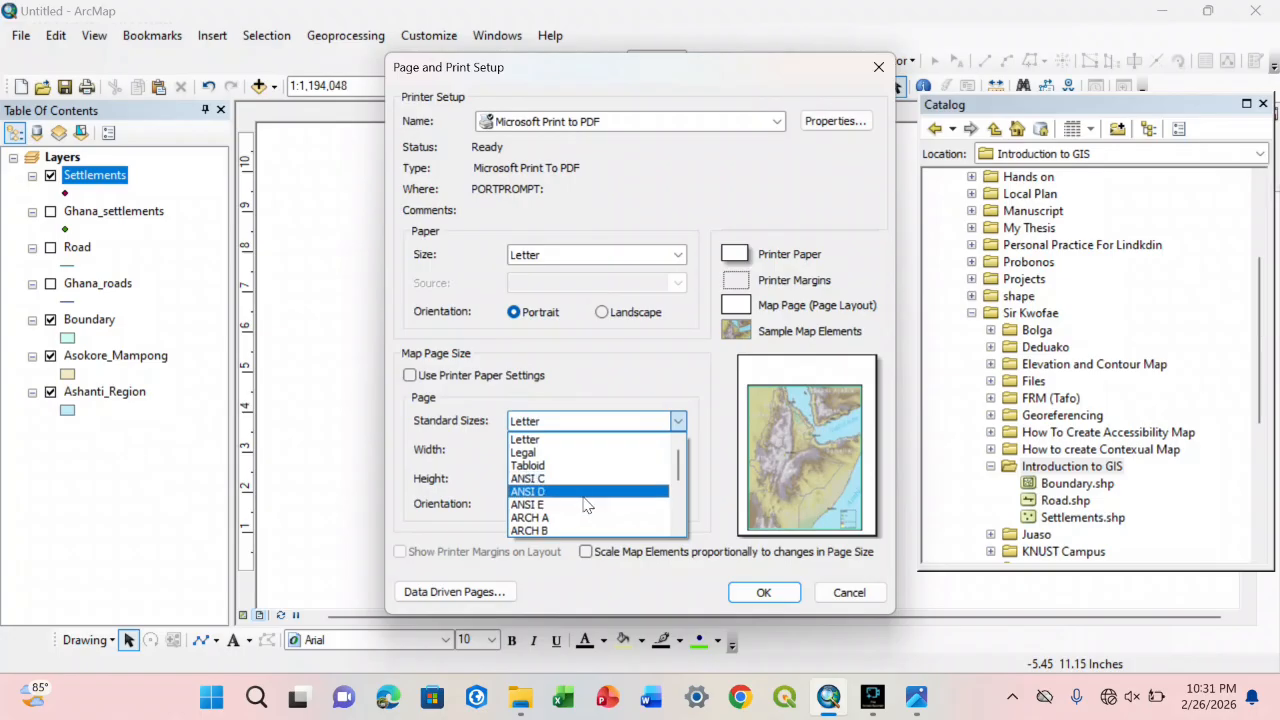
pyautogui.moveTo(677, 466); pyautogui.dragTo(677, 509)
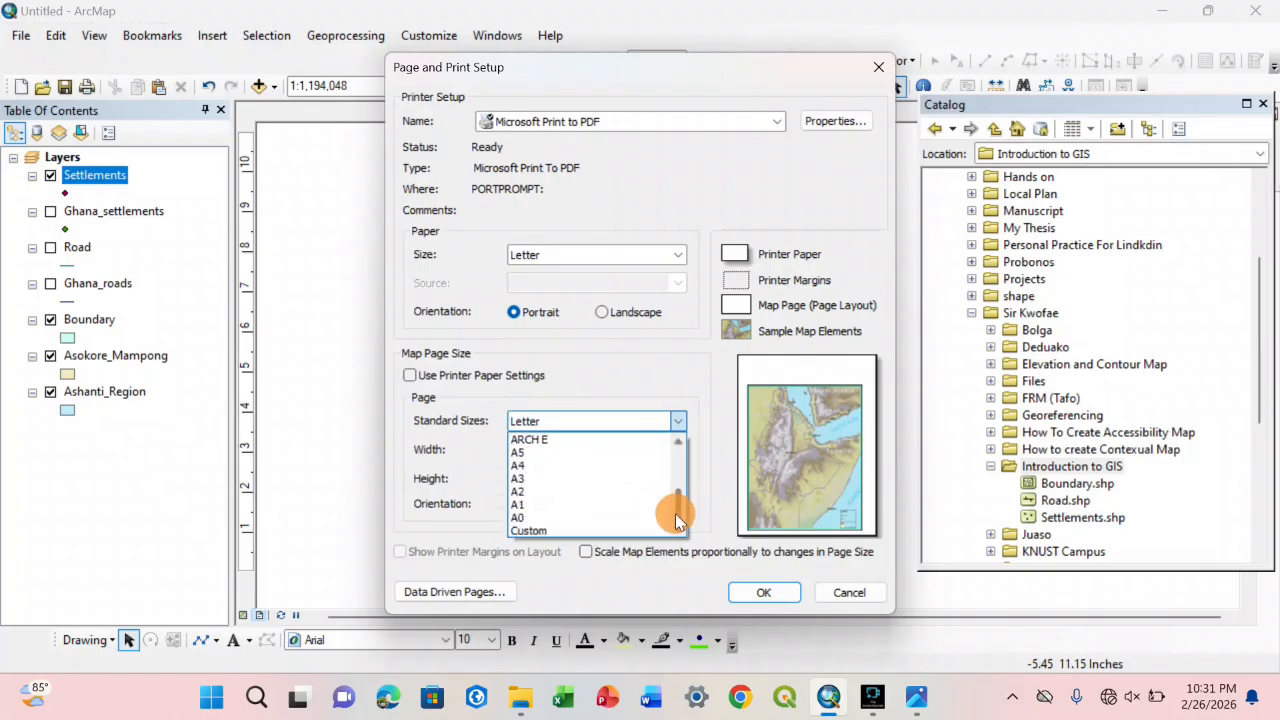
pyautogui.click(517, 504)
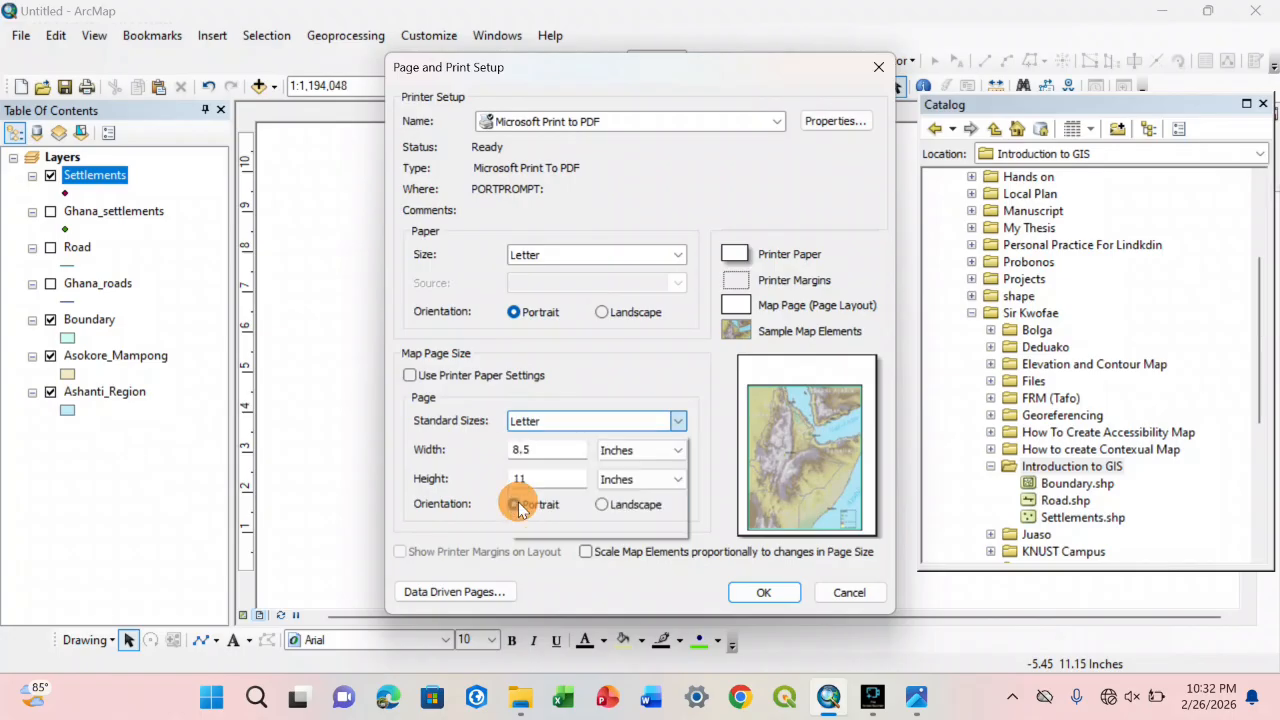
pyautogui.click(603, 505)
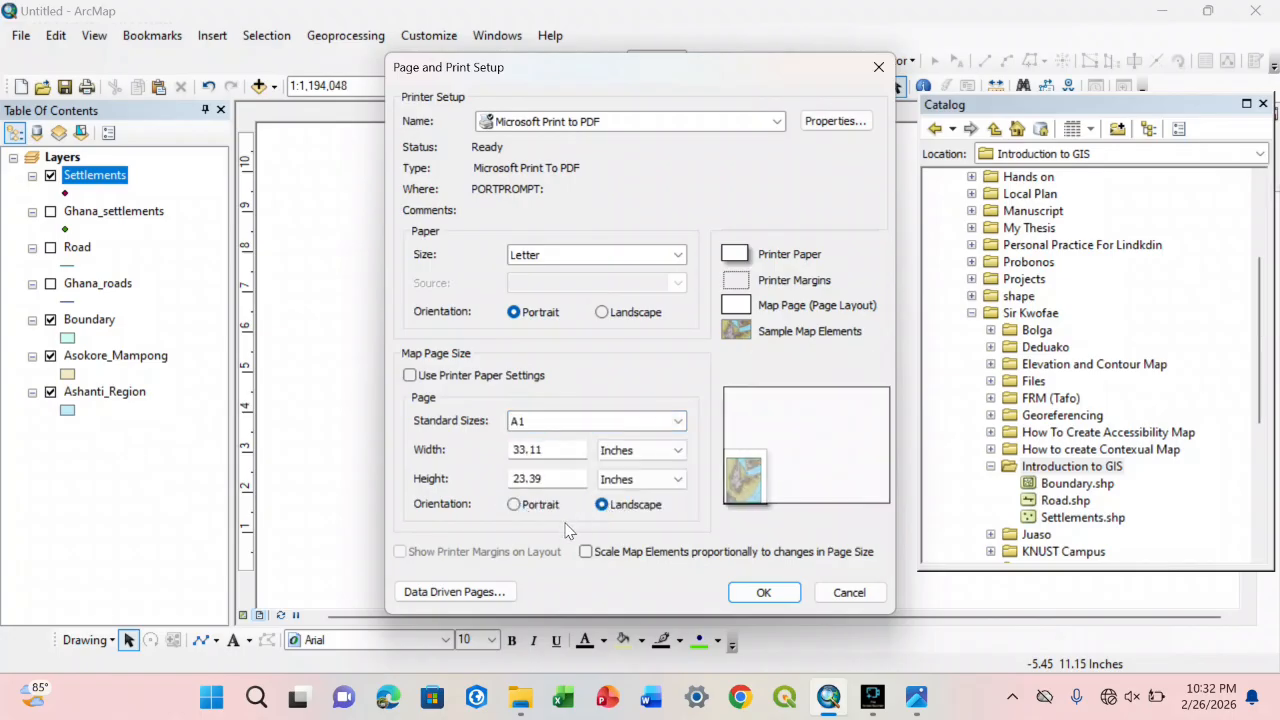
pyautogui.click(586, 552)
pyautogui.click(765, 592)
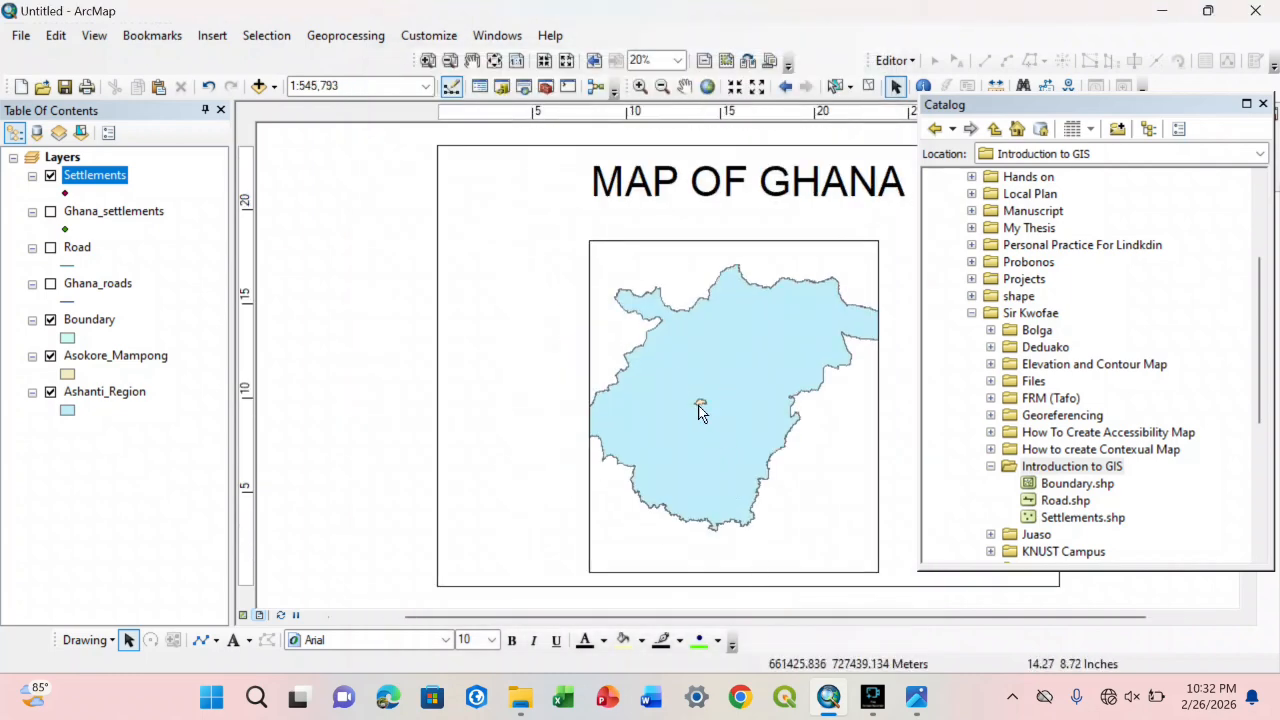
# Step: Widen the map frame to nearly the full landscape page width and extend it upward to just below the MAP OF GHANA title
pyautogui.click(478, 68)
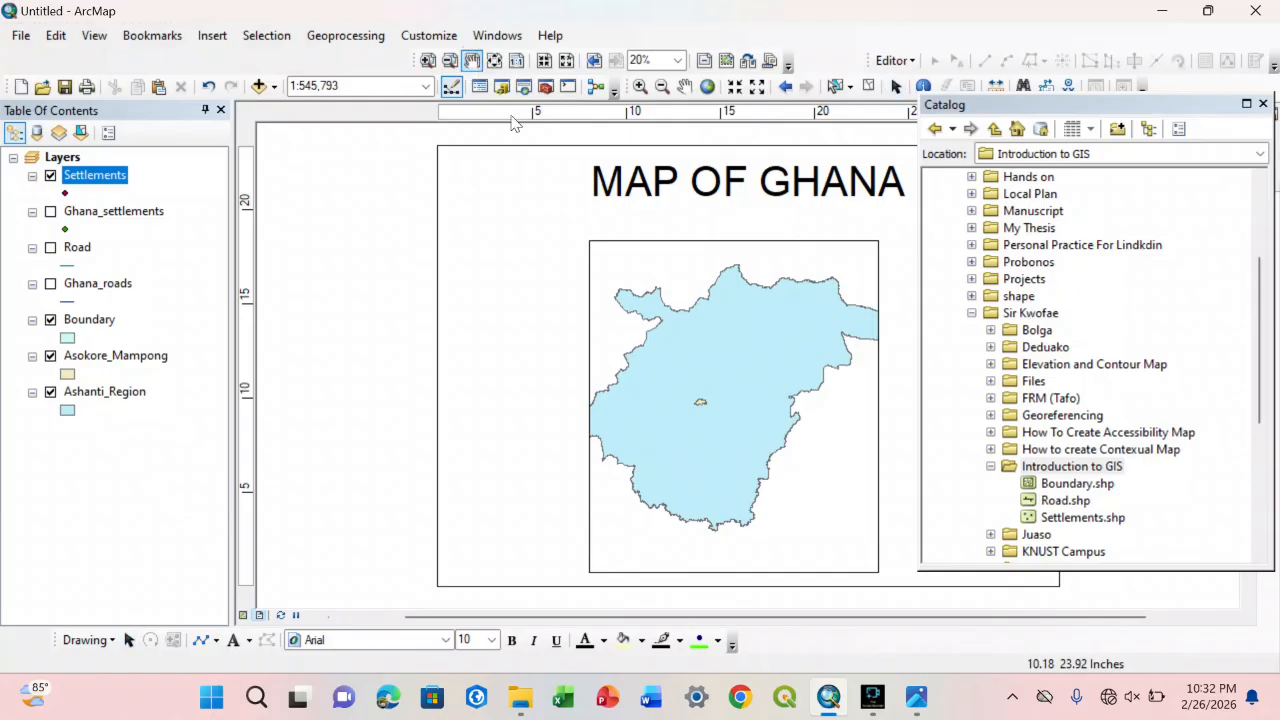
pyautogui.moveTo(663, 223); pyautogui.dragTo(521, 223)
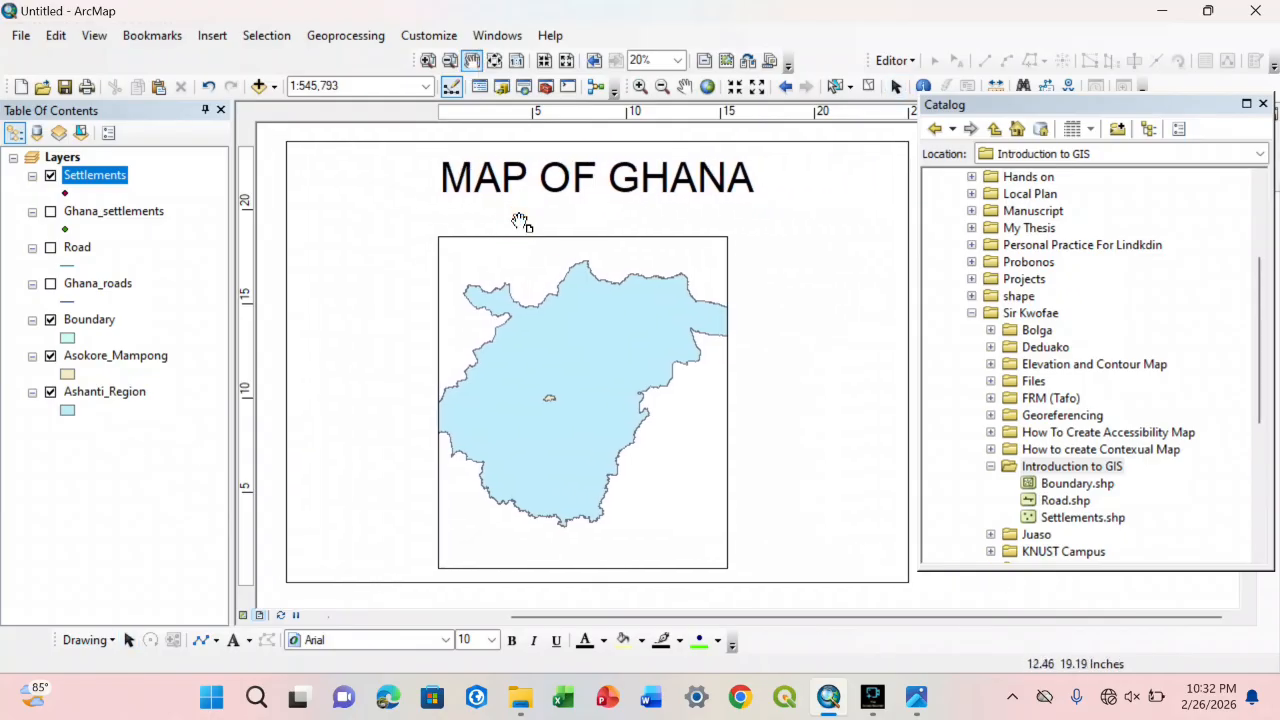
pyautogui.click(896, 86)
pyautogui.click(711, 297)
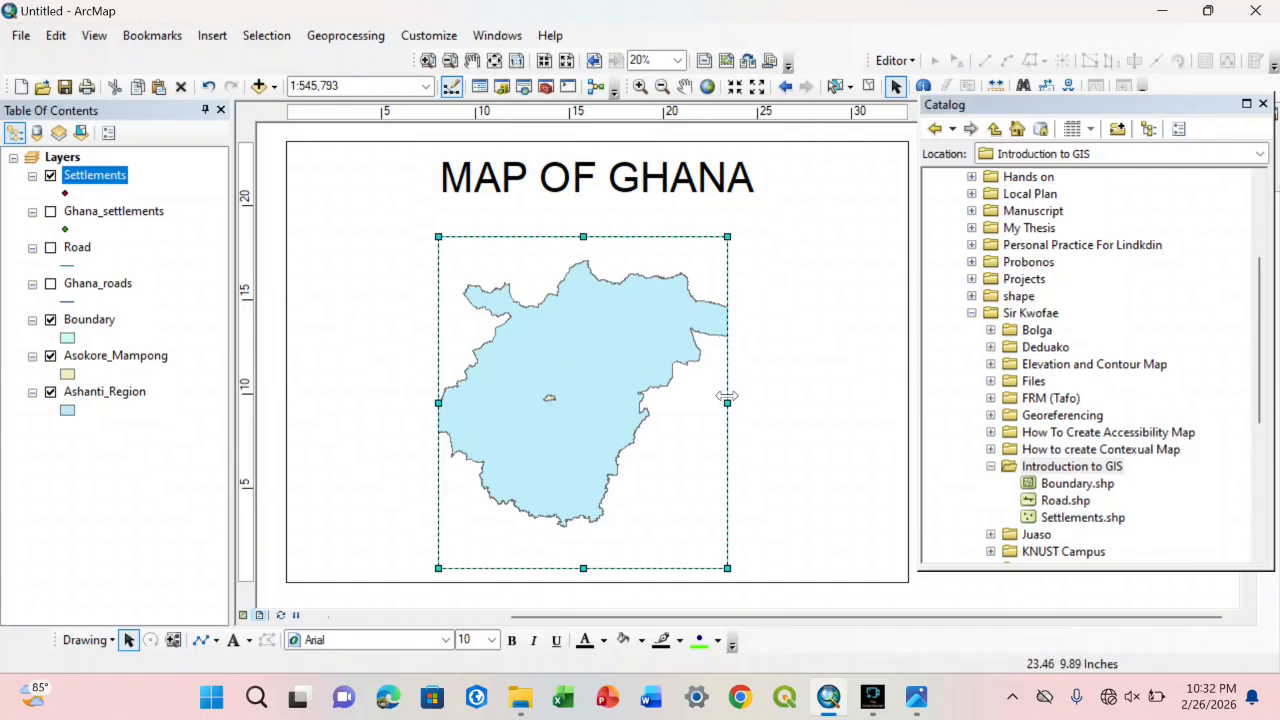
pyautogui.moveTo(727, 403); pyautogui.dragTo(892, 403)
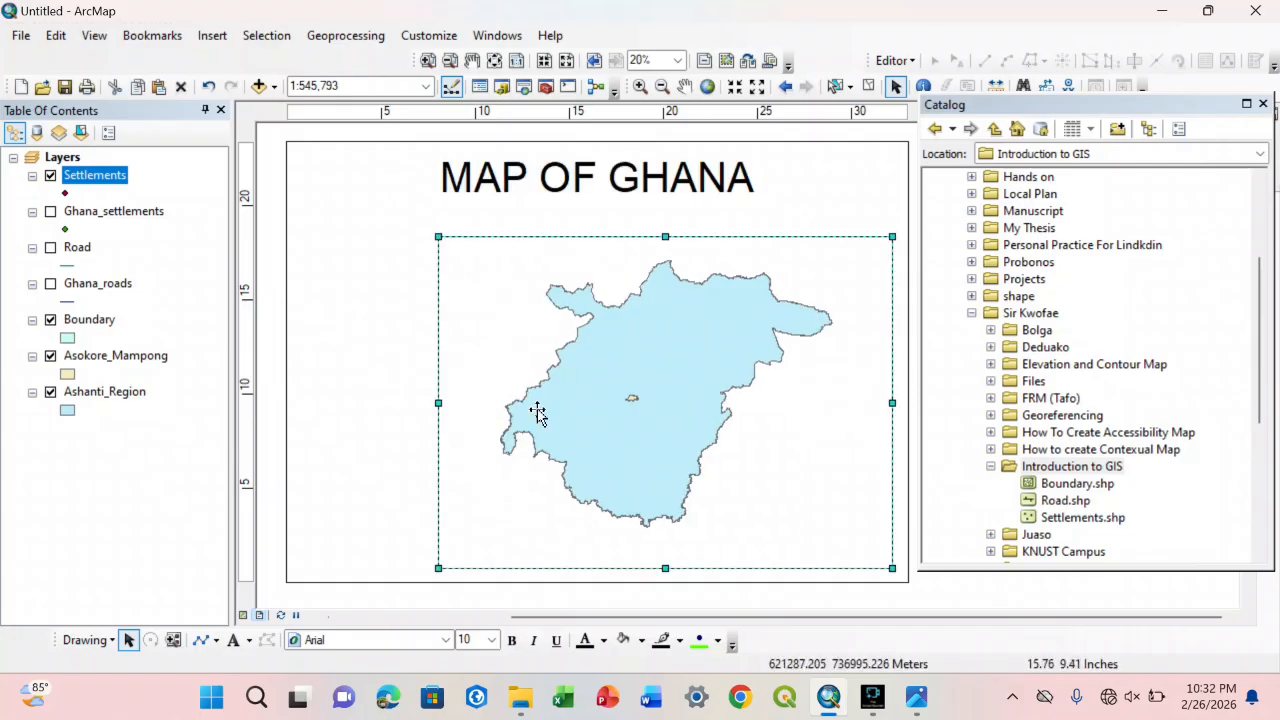
pyautogui.moveTo(438, 403); pyautogui.dragTo(304, 403)
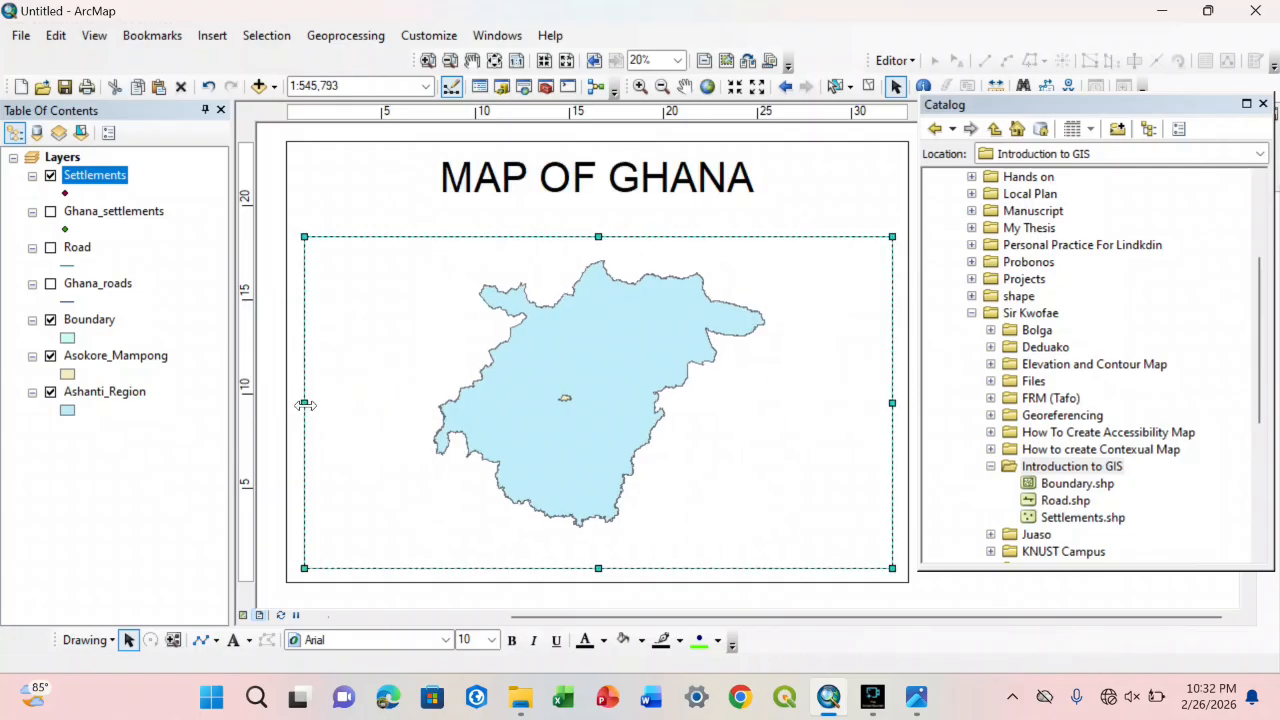
pyautogui.moveTo(602, 569); pyautogui.dragTo(602, 568)
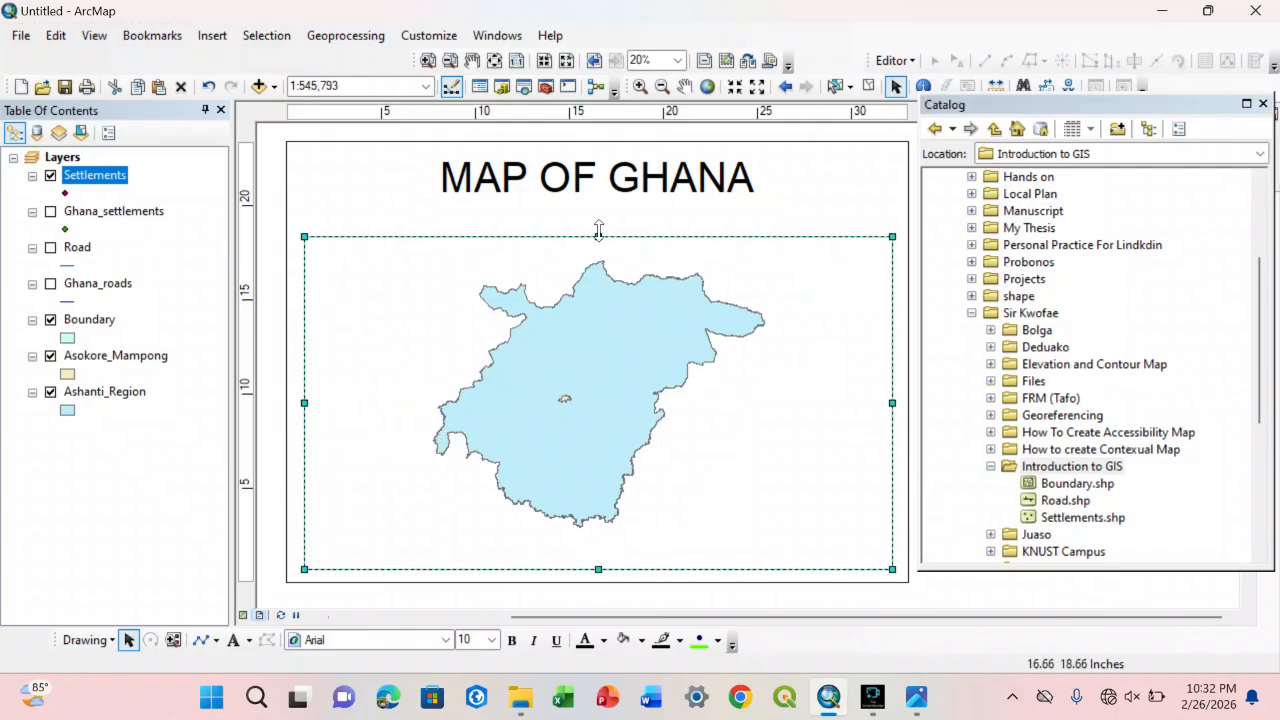
pyautogui.moveTo(598, 236); pyautogui.dragTo(630, 172)
pyautogui.click(626, 177)
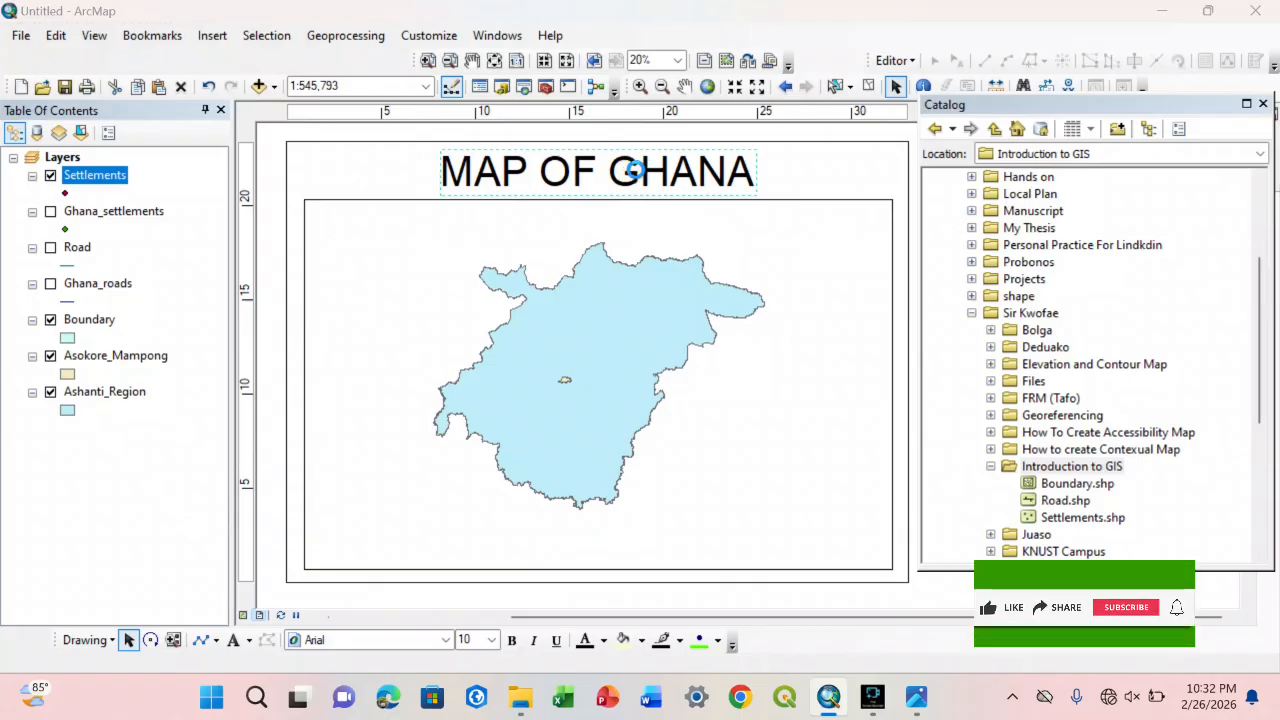
pyautogui.doubleClick(630, 172)
pyautogui.click(585, 228)
pyautogui.press('BackSpace')
pyautogui.press('BackSpace')
pyautogui.press('BackSpace')
pyautogui.press('BackSpace')
pyautogui.press('BackSpace')
pyautogui.press('BackSpace')
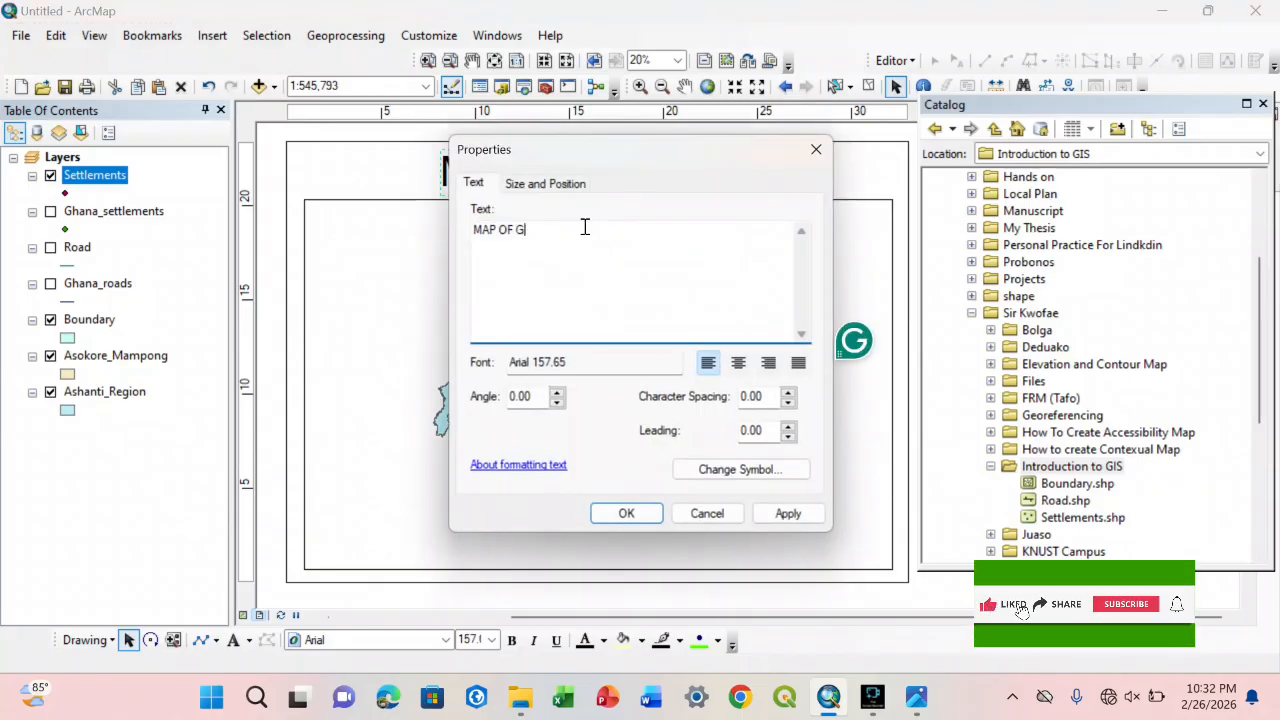
pyautogui.write('Ashant')
pyautogui.press('BackSpace')
pyautogui.press('BackSpace')
pyautogui.press('BackSpace')
pyautogui.press('BackSpace')
pyautogui.press('BackSpace')
pyautogui.press('BackSpace')
pyautogui.press('BackSpace')
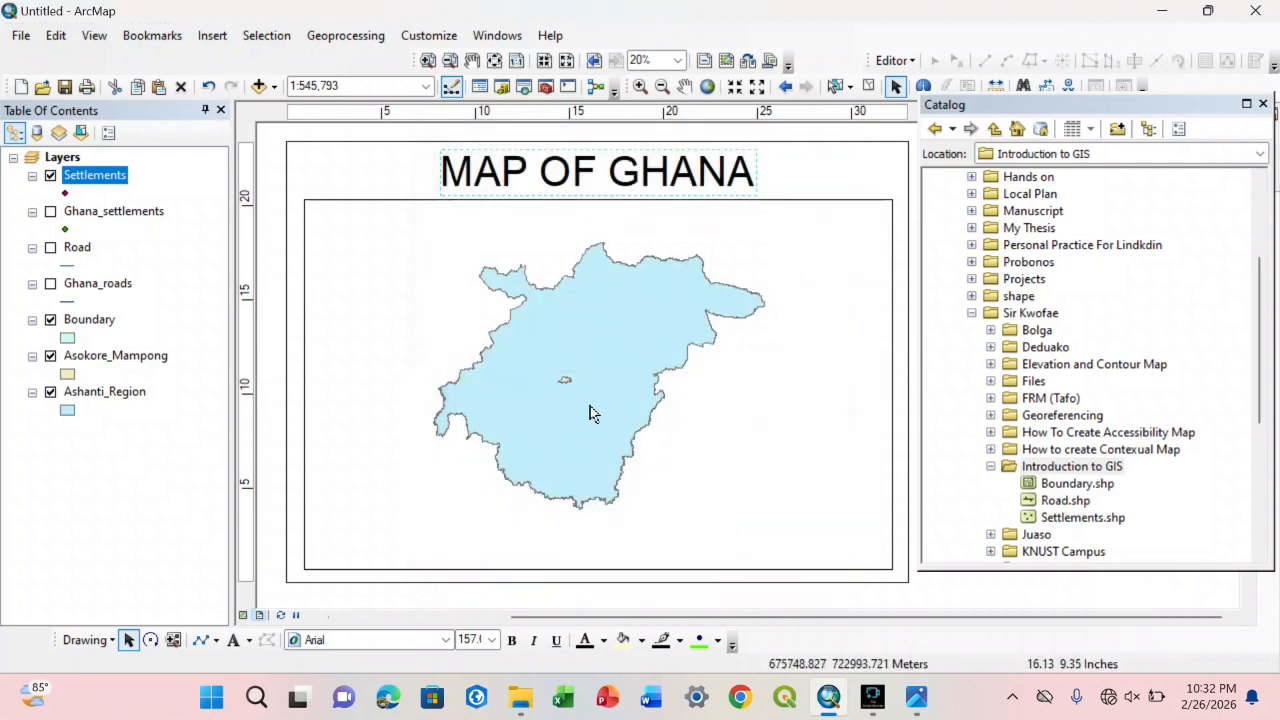
# Step: Turn on the Ghana_settlements, Road and Ghana_roads layers and remove the Settlements layer from the map
pyautogui.click(50, 212)
pyautogui.click(51, 247)
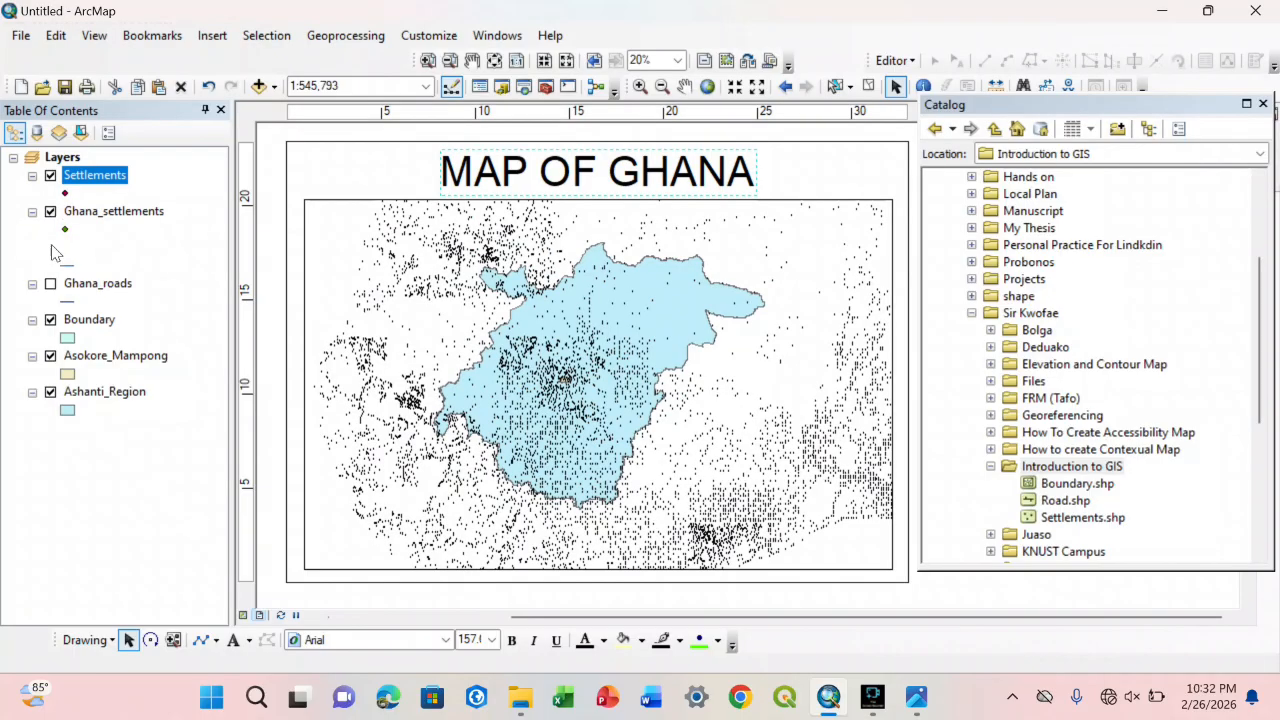
pyautogui.click(50, 284)
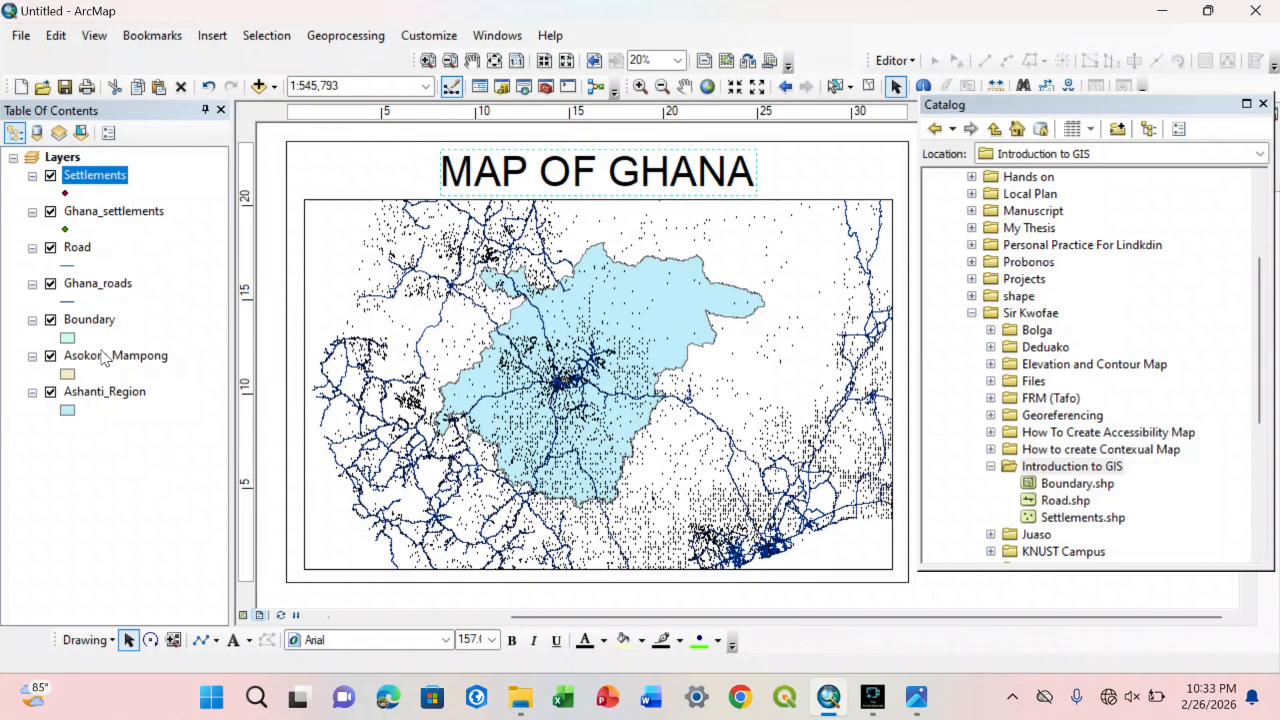
pyautogui.rightClick(89, 178)
pyautogui.click(115, 210)
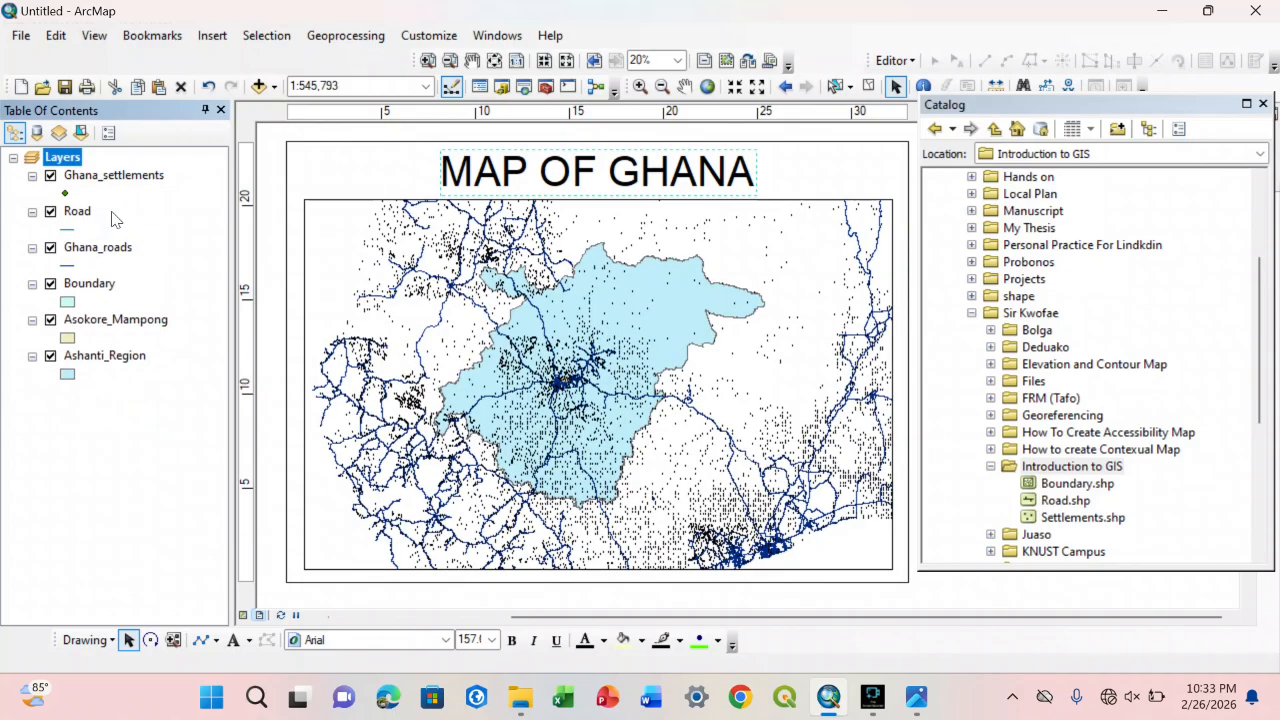
# Step: Raise the map frame's top edge slightly and change the title to MAP OF ASHANTI REGION, centred above the frame
pyautogui.click(441, 290)
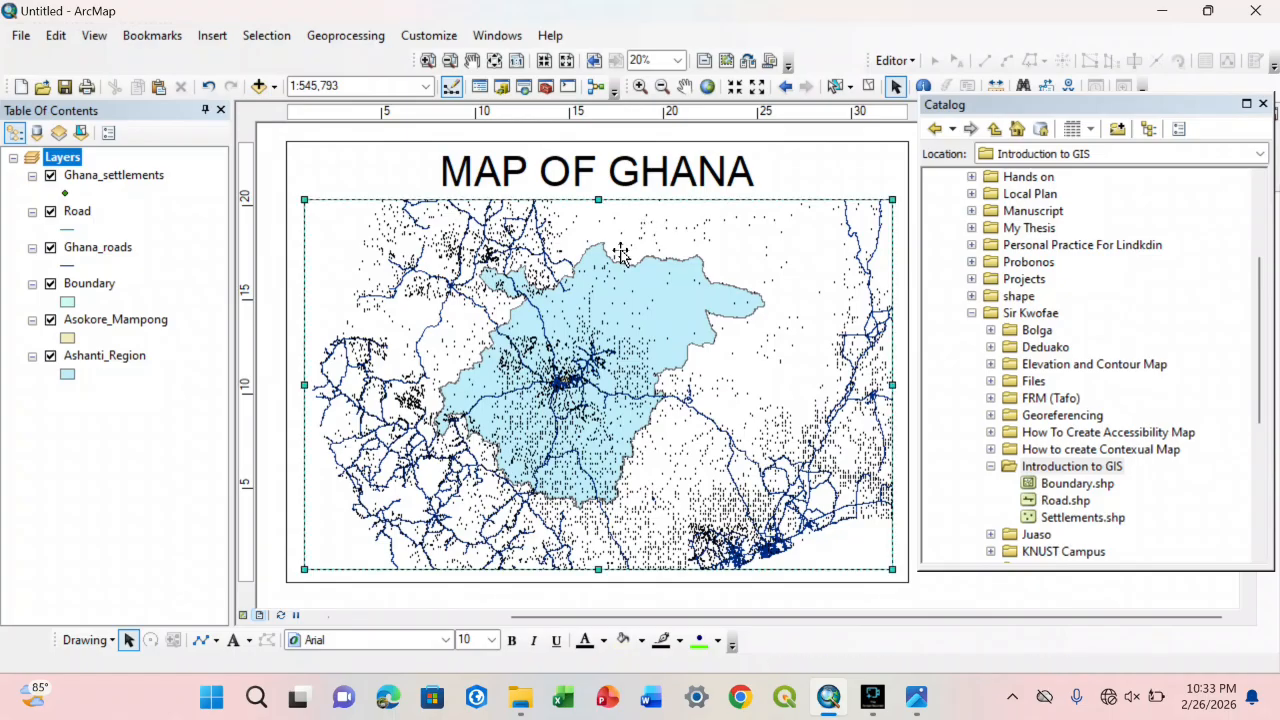
pyautogui.click(592, 200)
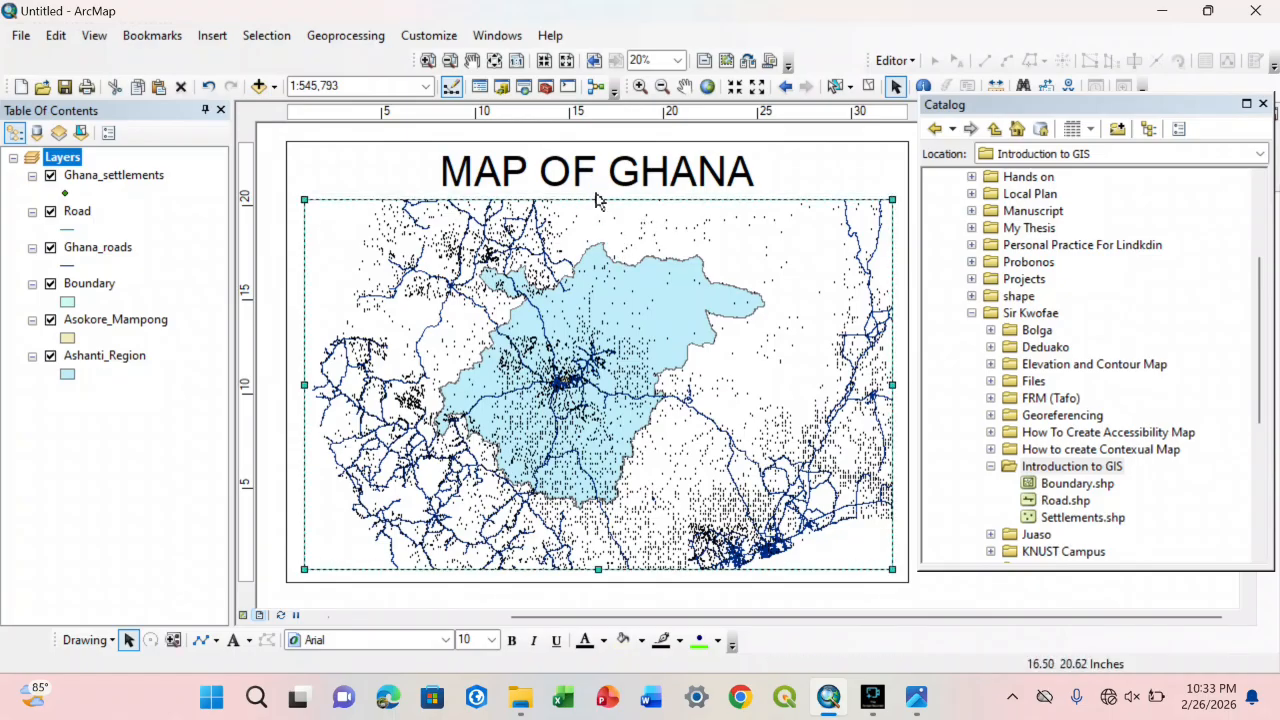
pyautogui.doubleClick(692, 174)
pyautogui.click(601, 231)
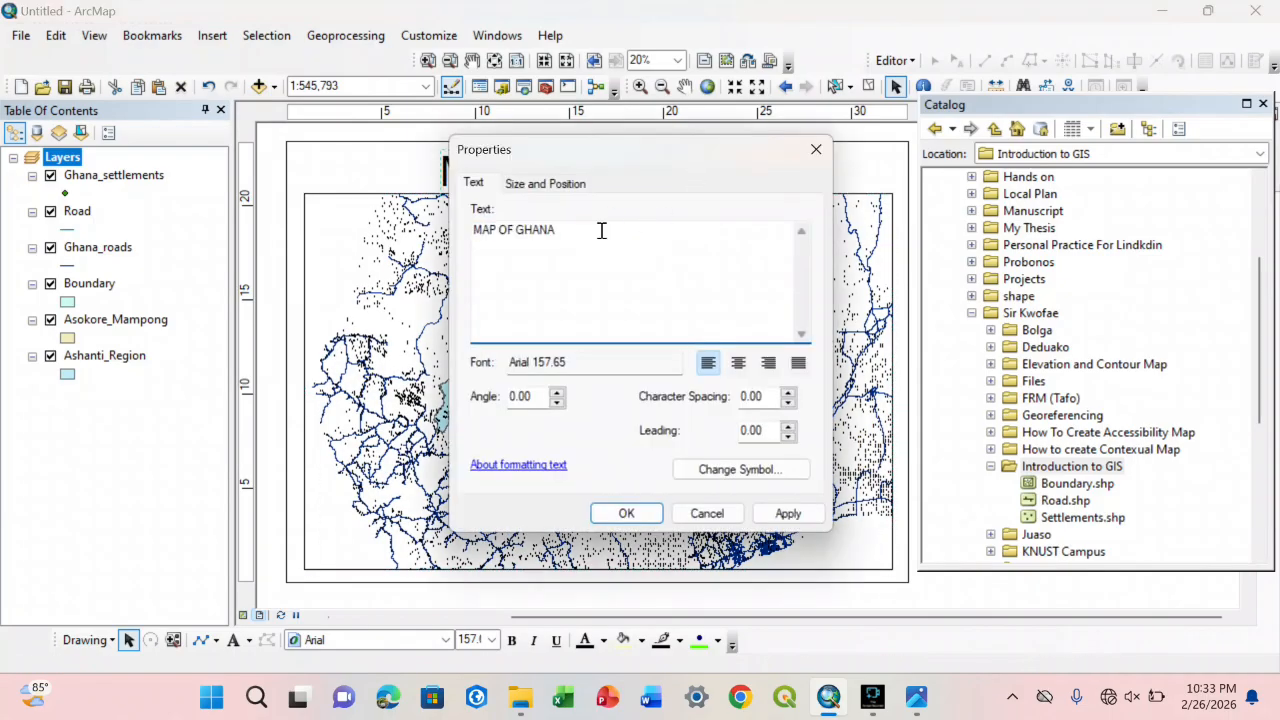
pyautogui.press('BackSpace')
pyautogui.press('BackSpace')
pyautogui.press('BackSpace')
pyautogui.press('BackSpace')
pyautogui.press('BackSpace')
pyautogui.write('AS')
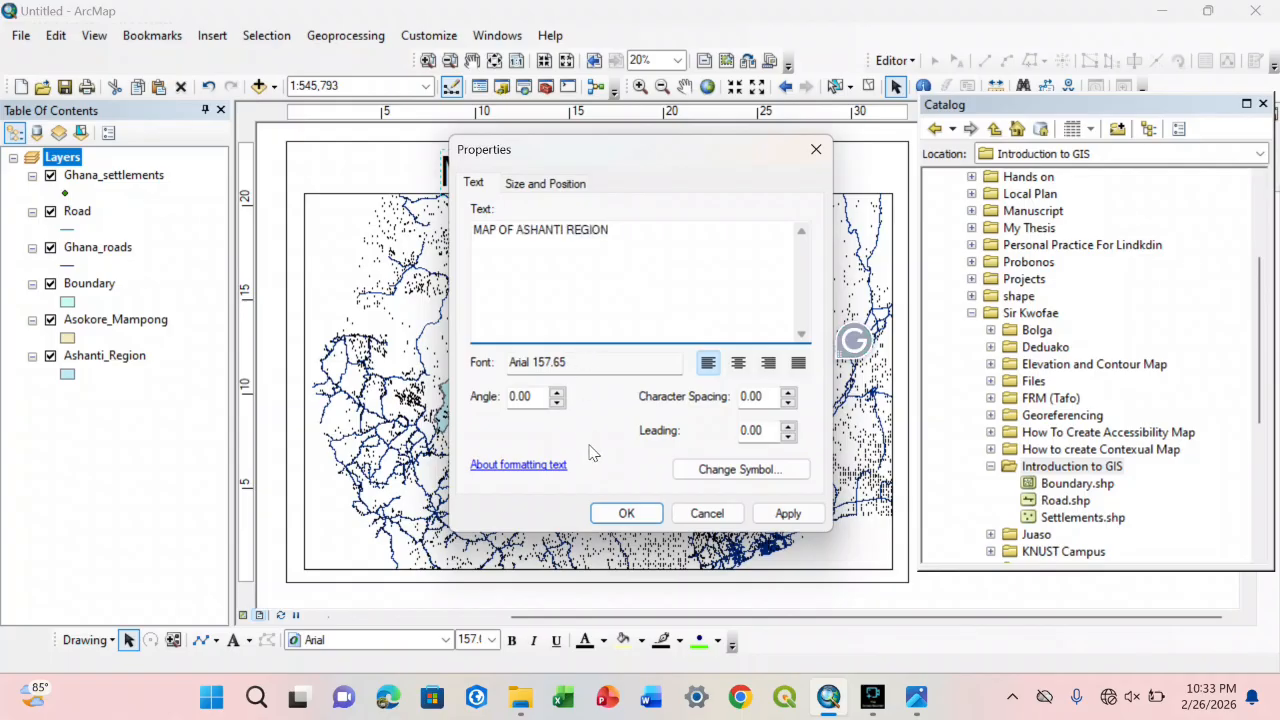
pyautogui.click(622, 513)
pyautogui.moveTo(749, 171); pyautogui.dragTo(661, 171)
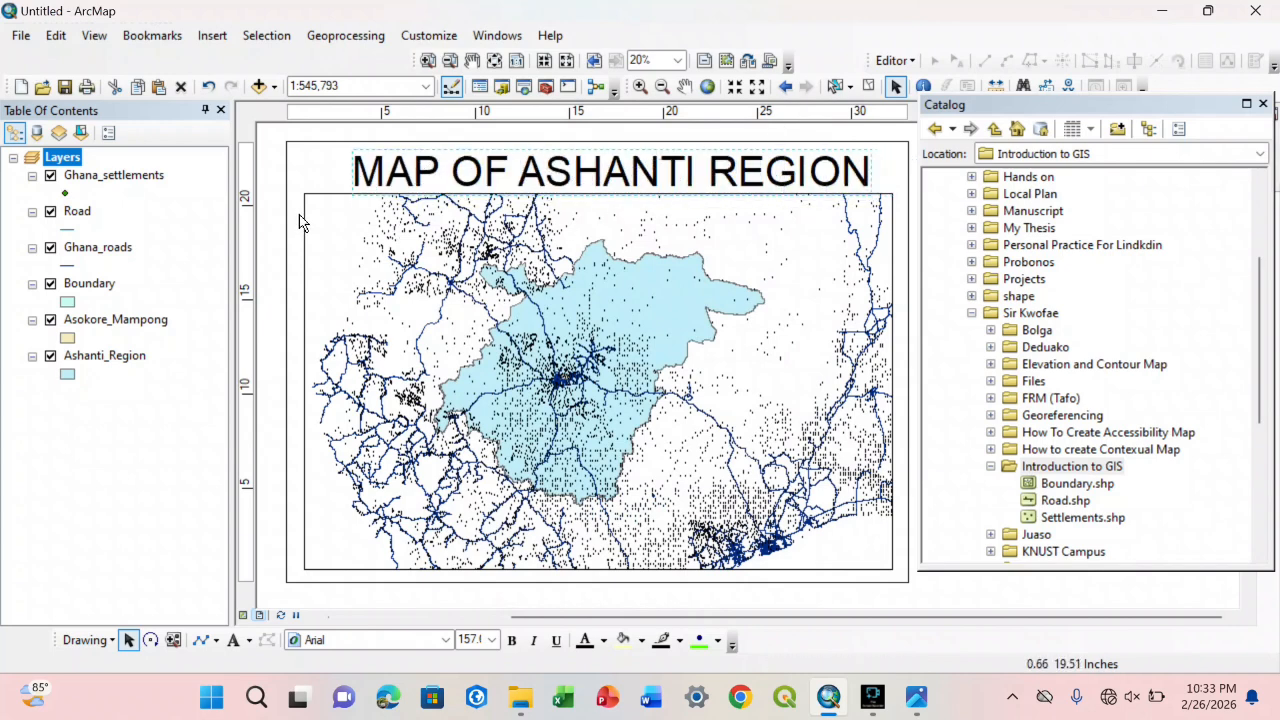
# Step: Symbolize the Ghana_settlements points with the green Circle 3 marker at size 20
pyautogui.click(395, 228)
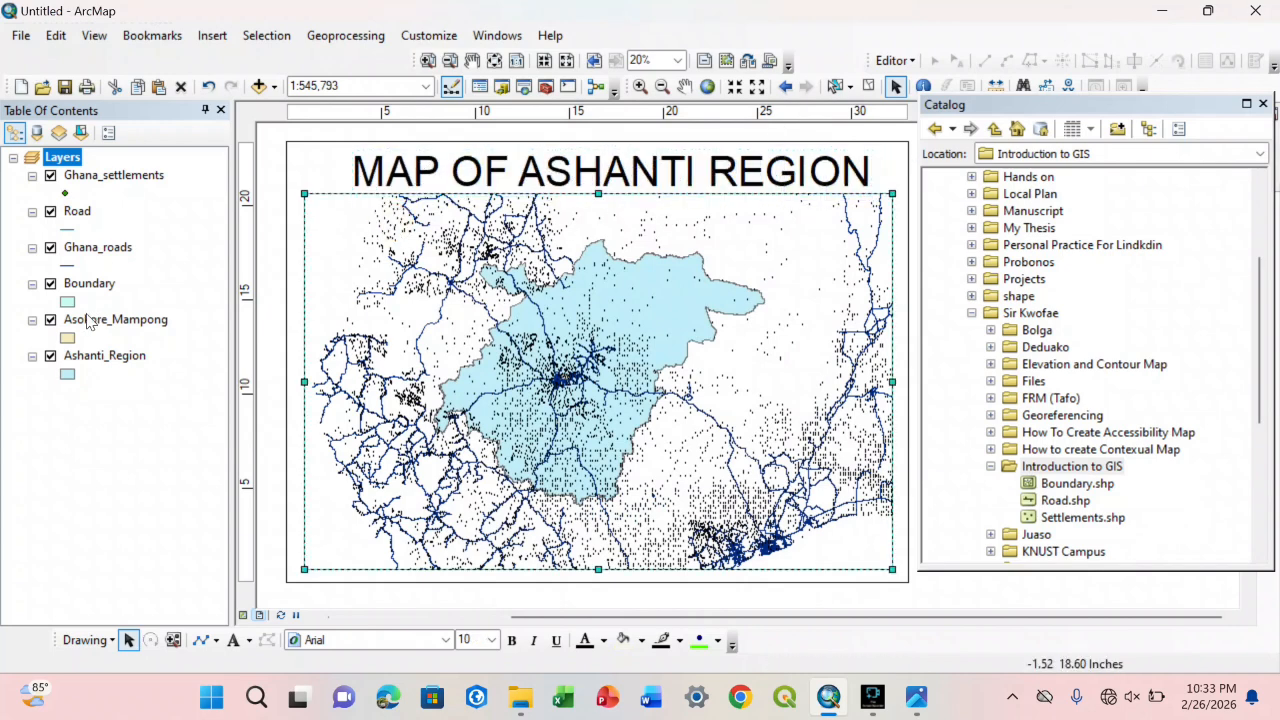
pyautogui.click(65, 193)
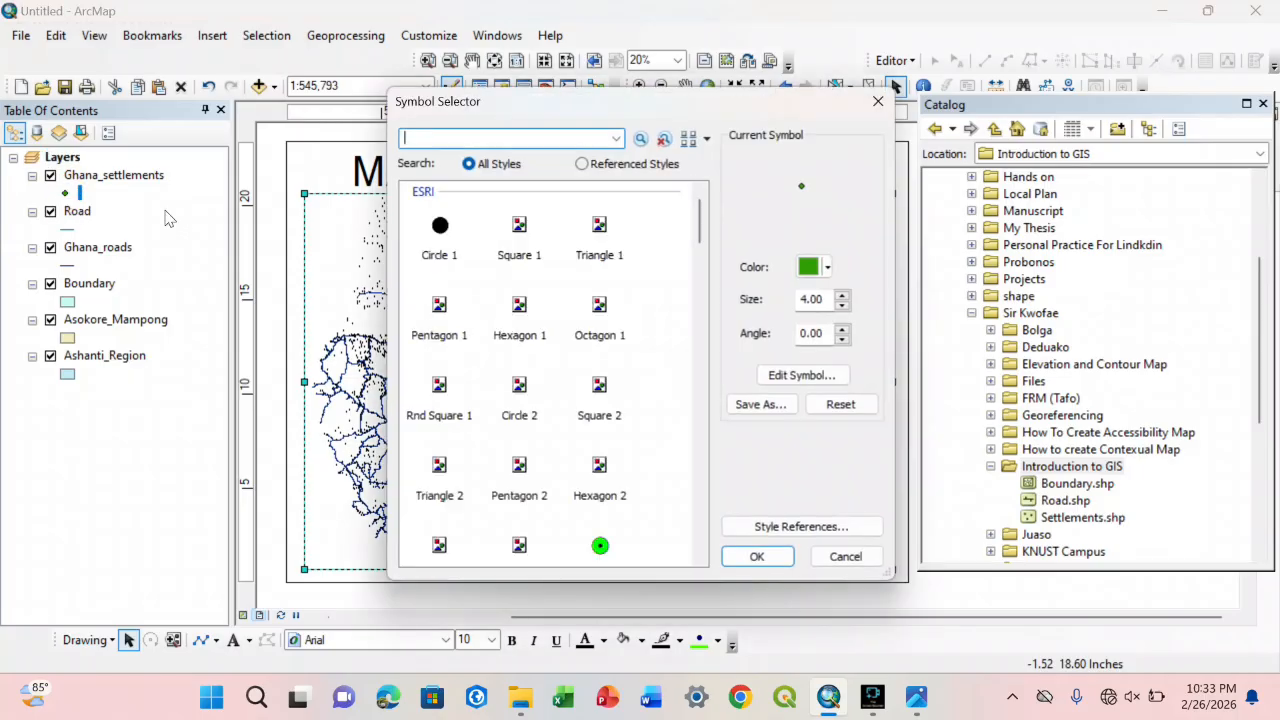
pyautogui.click(878, 101)
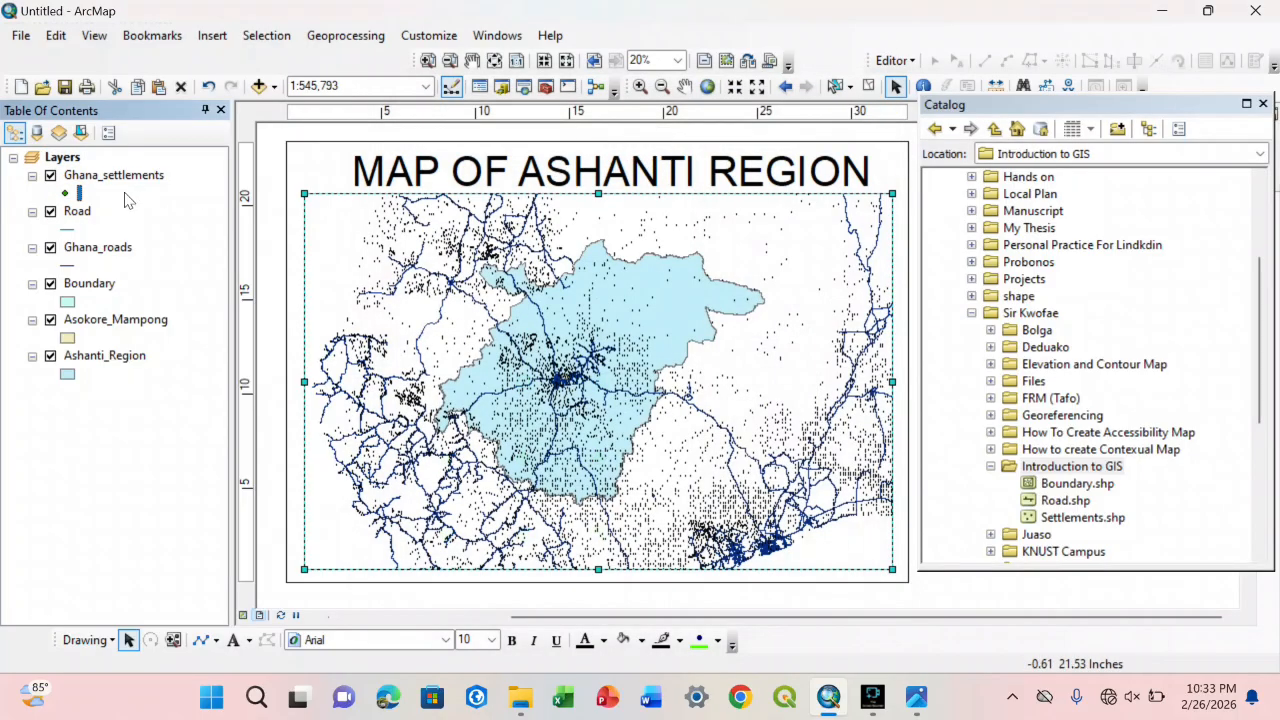
pyautogui.click(65, 193)
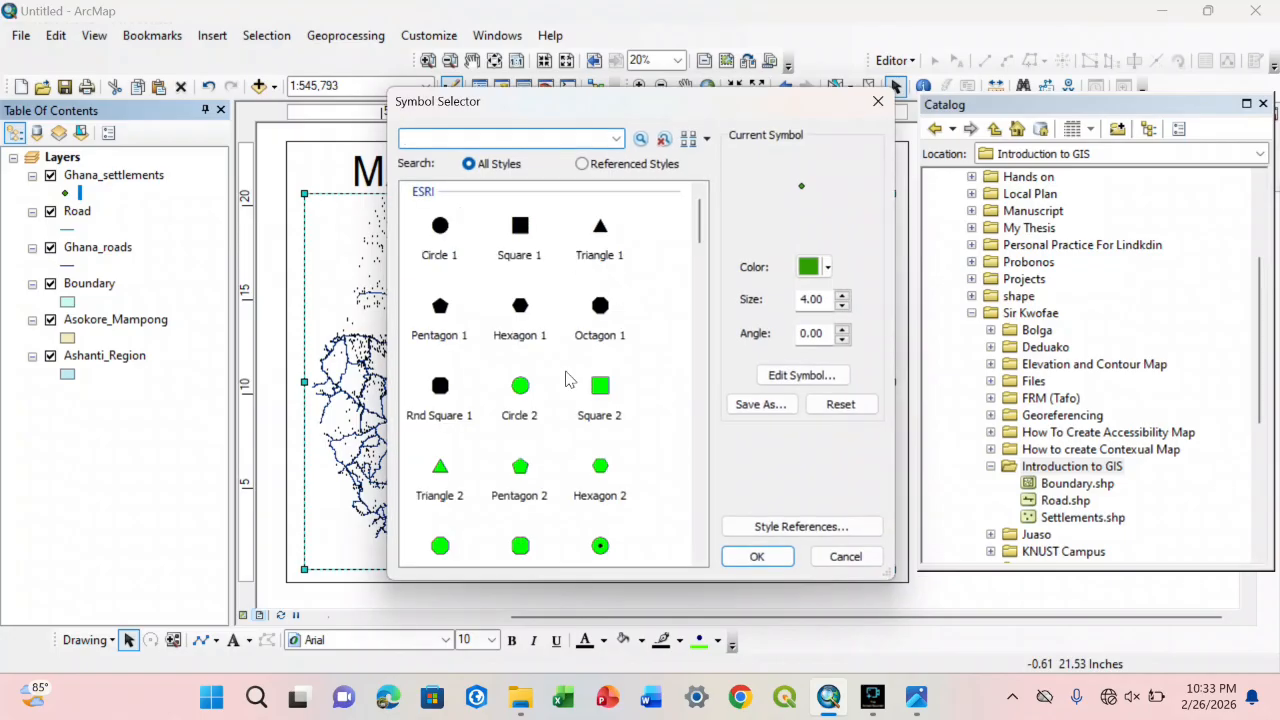
pyautogui.click(596, 543)
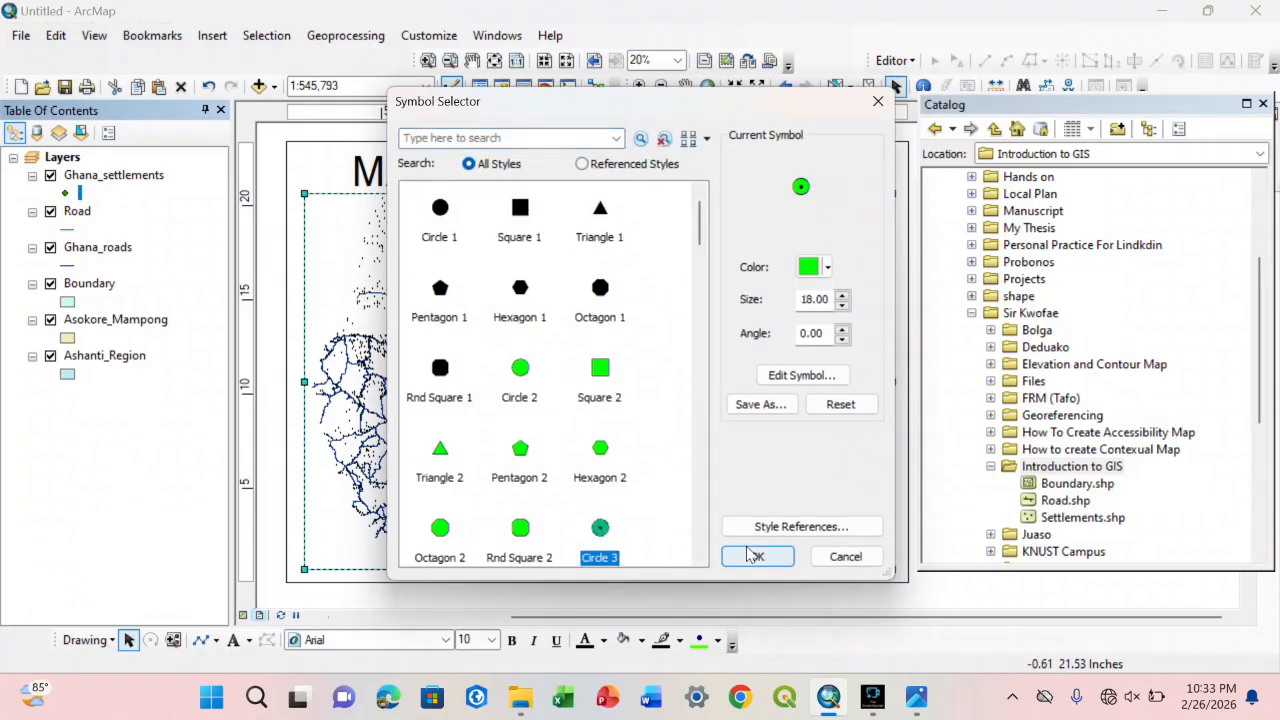
pyautogui.click(754, 556)
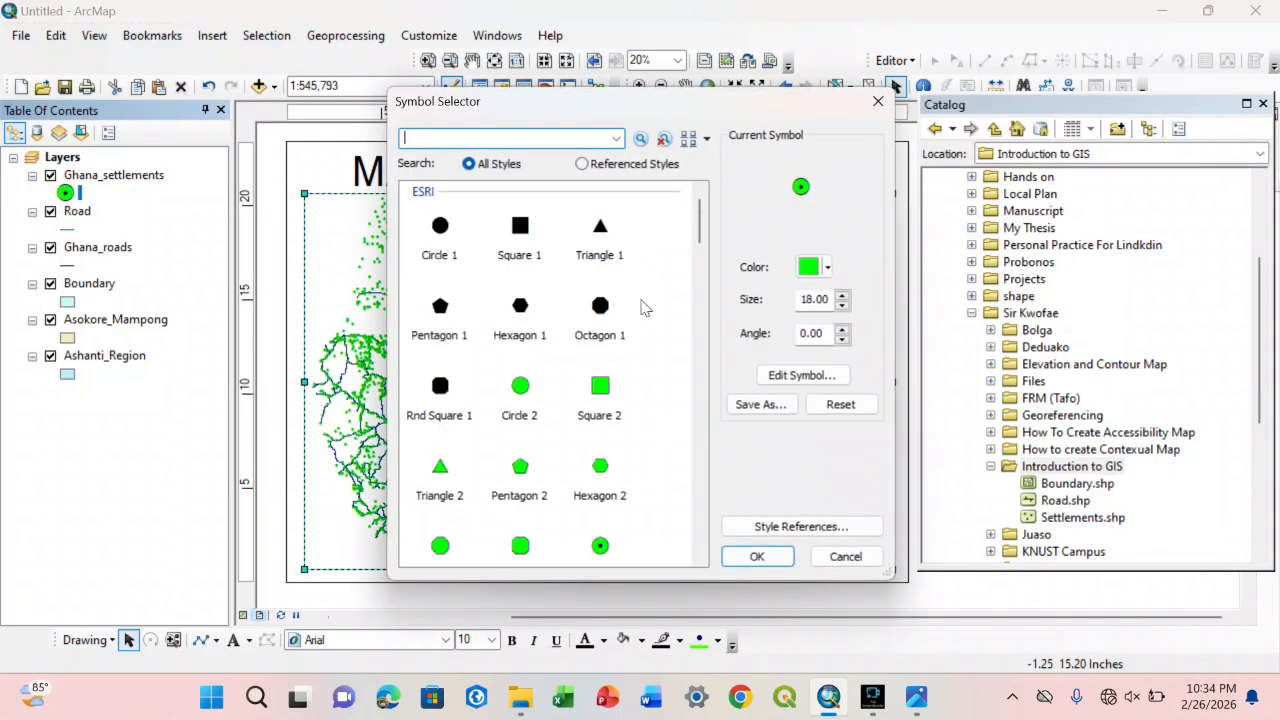
pyautogui.click(843, 294)
pyautogui.click(843, 294)
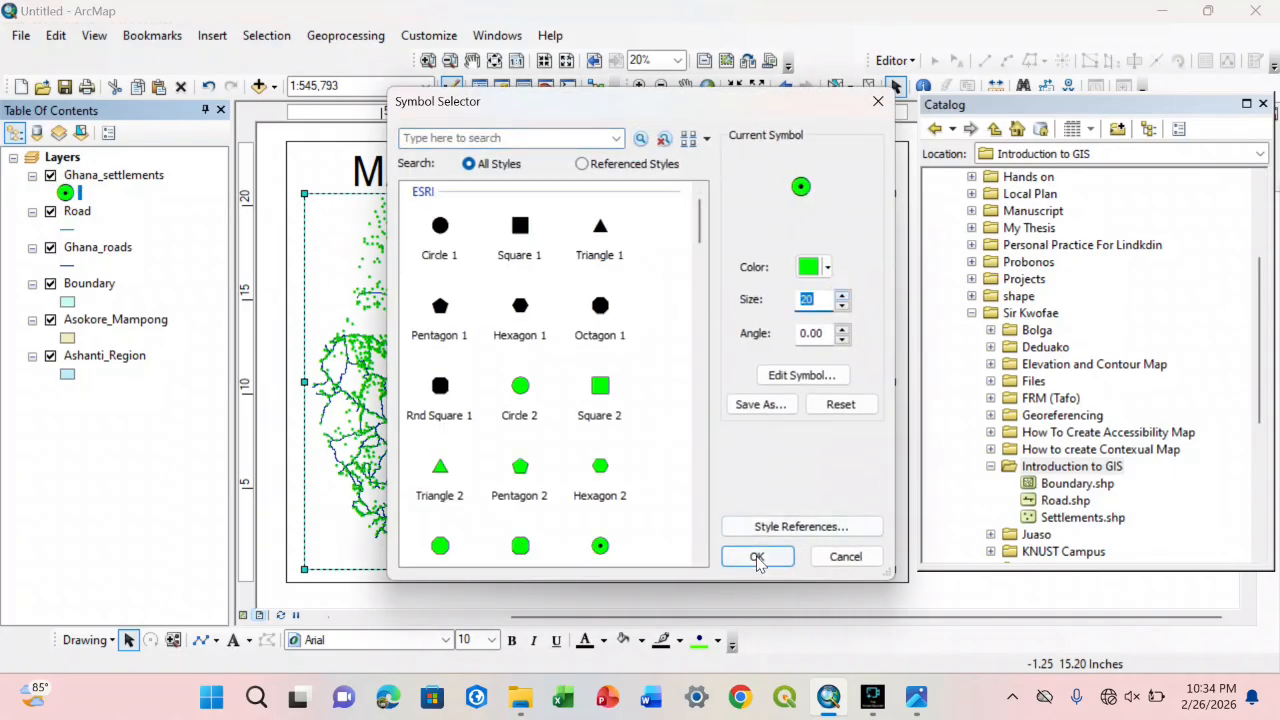
pyautogui.click(757, 557)
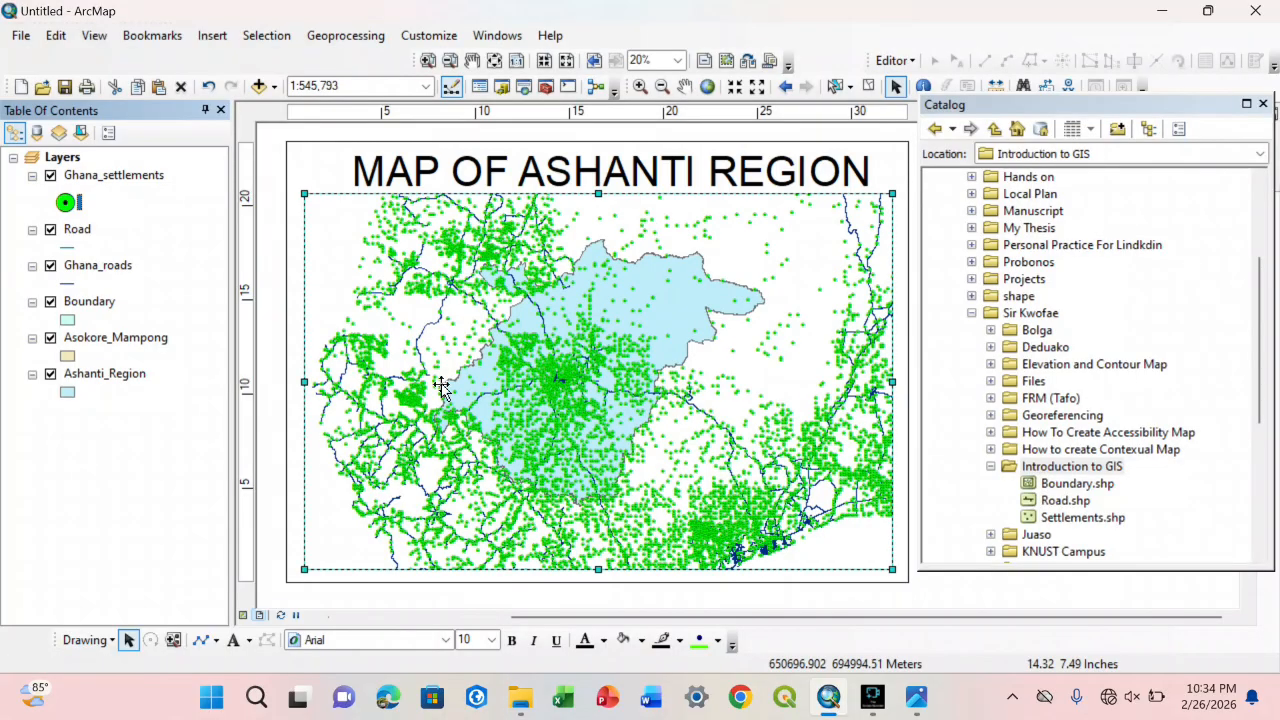
# Step: Remove the Road layer from the map
pyautogui.click(67, 249)
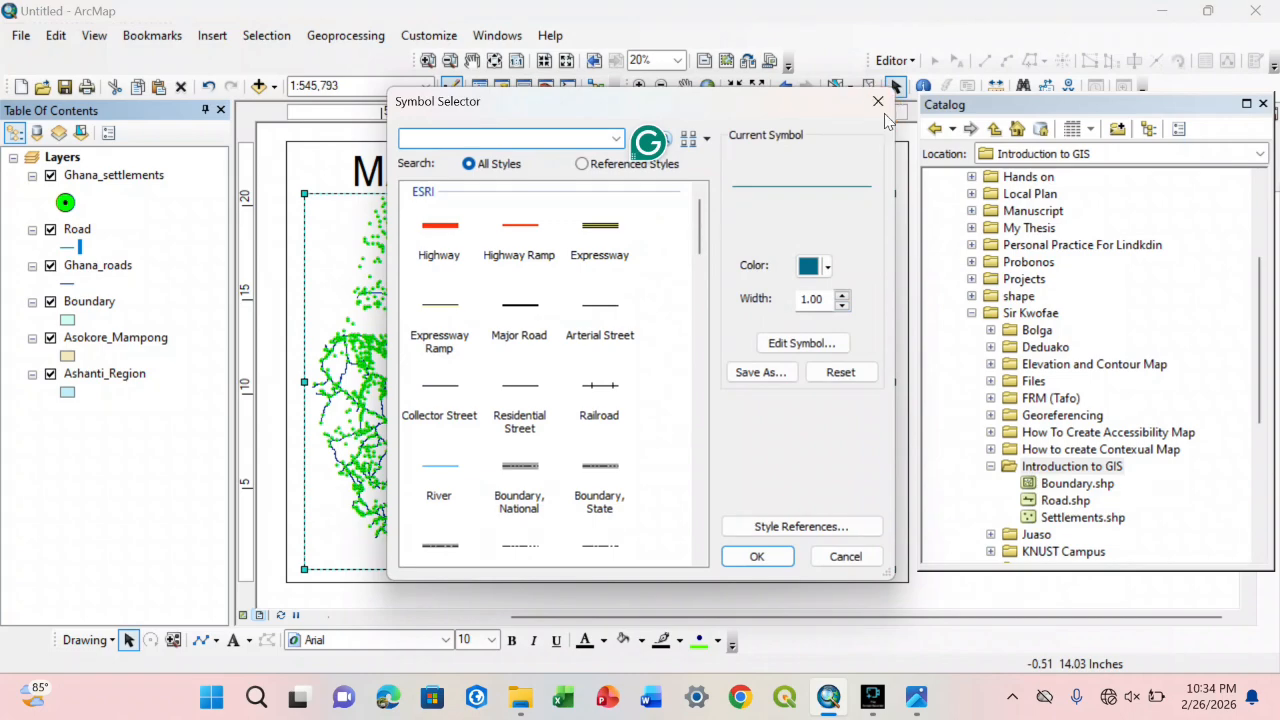
pyautogui.click(878, 101)
pyautogui.rightClick(83, 234)
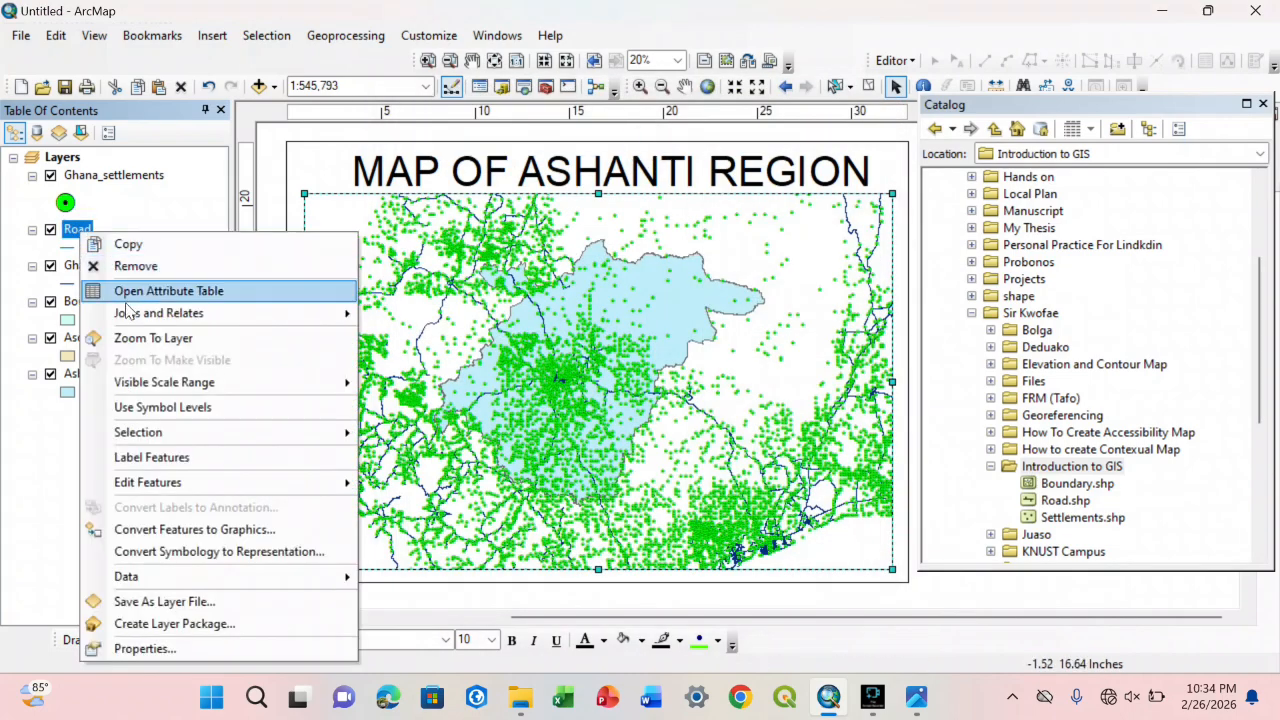
pyautogui.moveTo(152, 313)
pyautogui.click(118, 266)
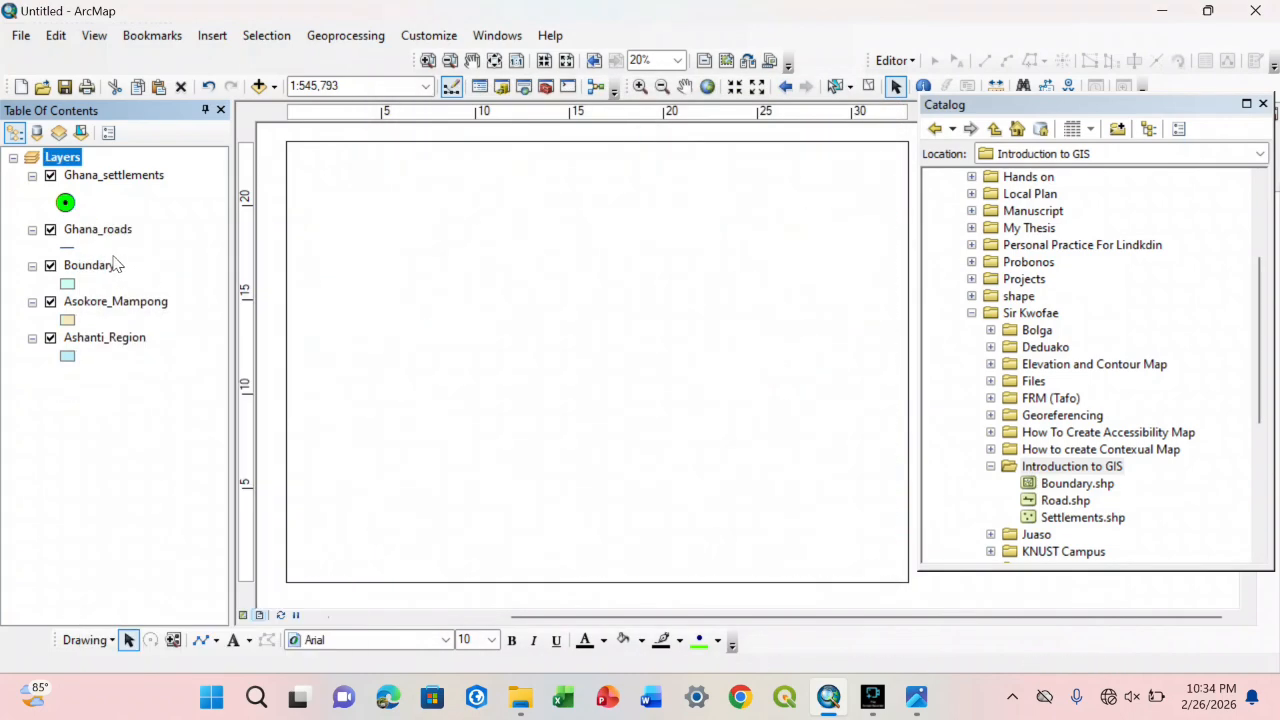
# Step: Symbolize Ghana_roads with a black line of width 3 and move the Asokore_Mampong layer directly above it in the layer order
pyautogui.click(71, 247)
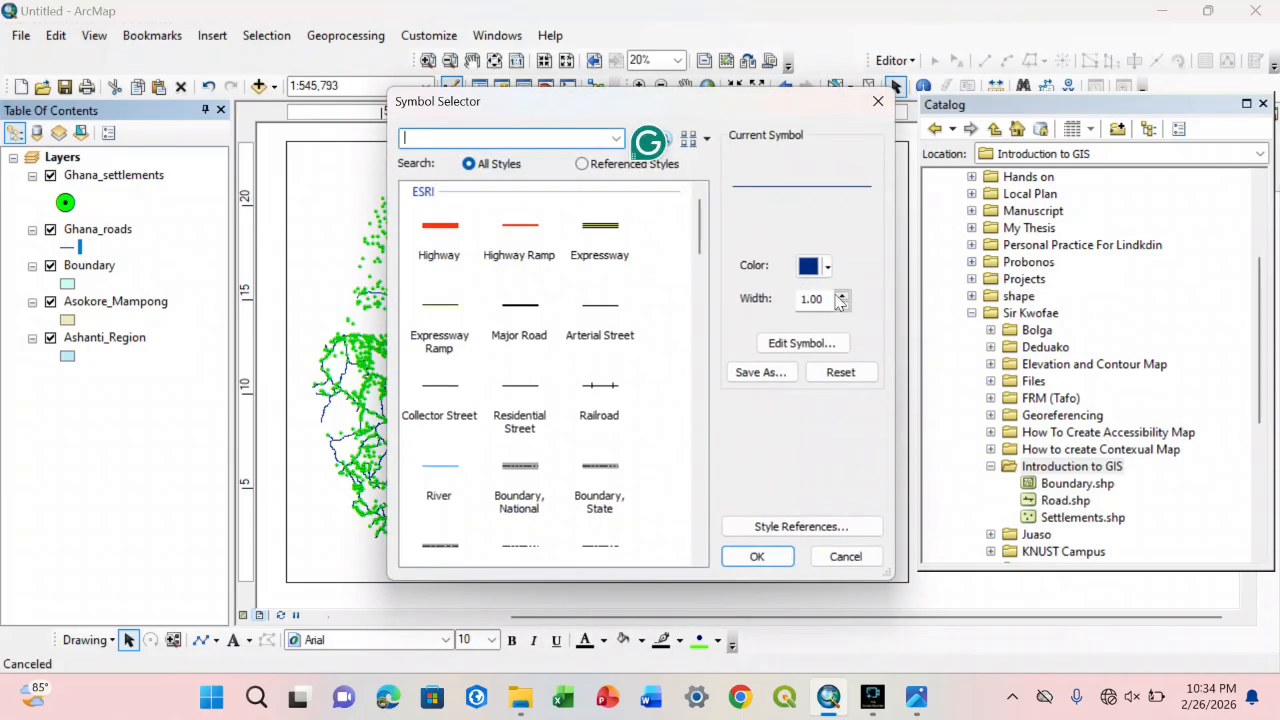
pyautogui.click(842, 296)
pyautogui.click(826, 266)
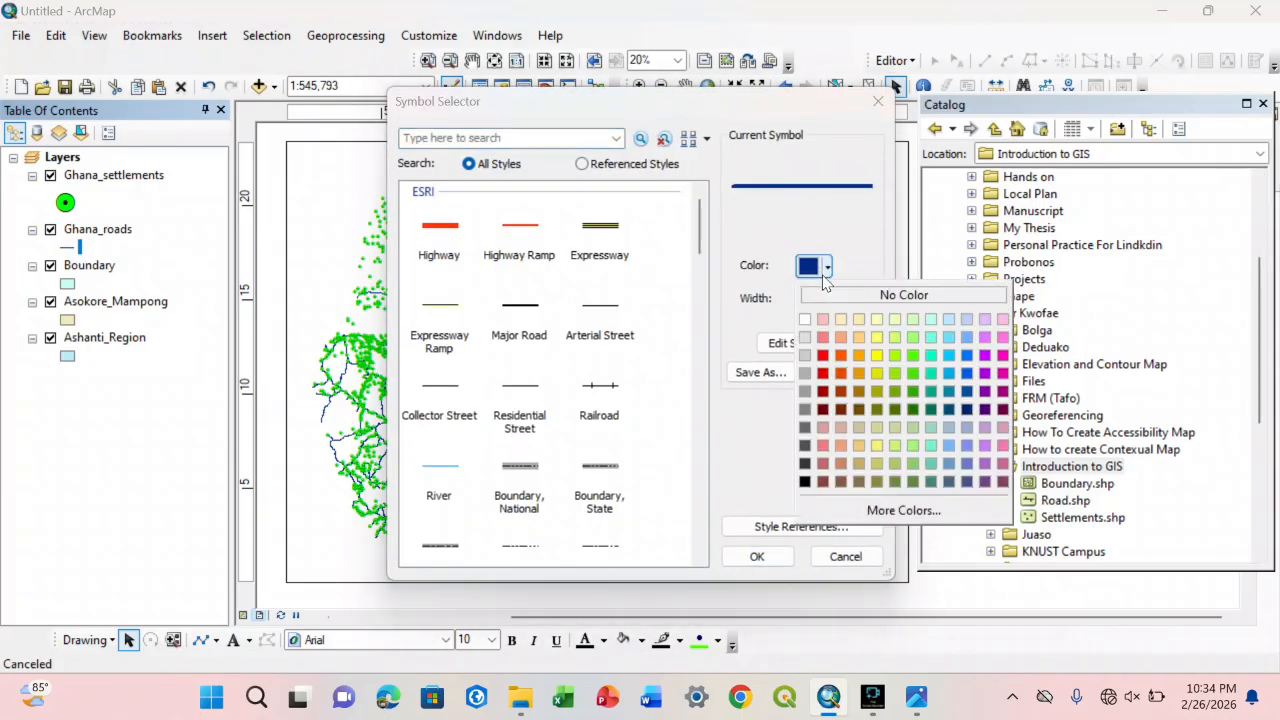
pyautogui.click(810, 486)
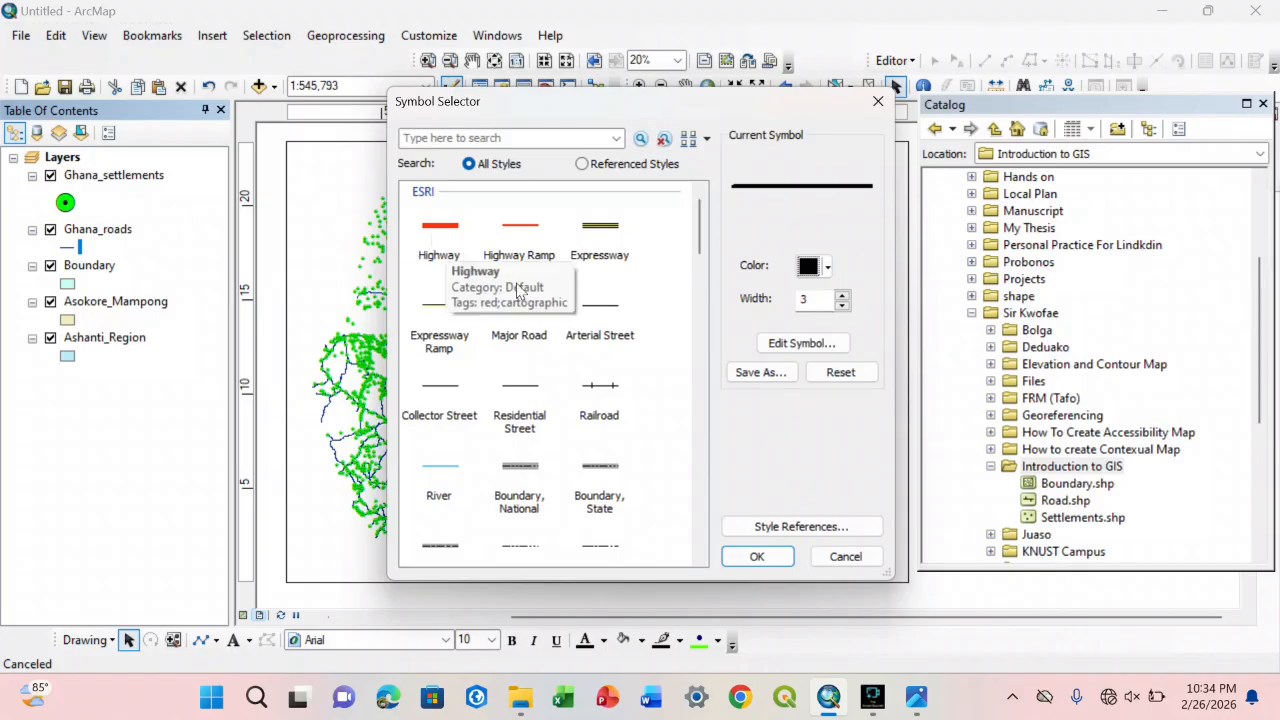
pyautogui.click(732, 557)
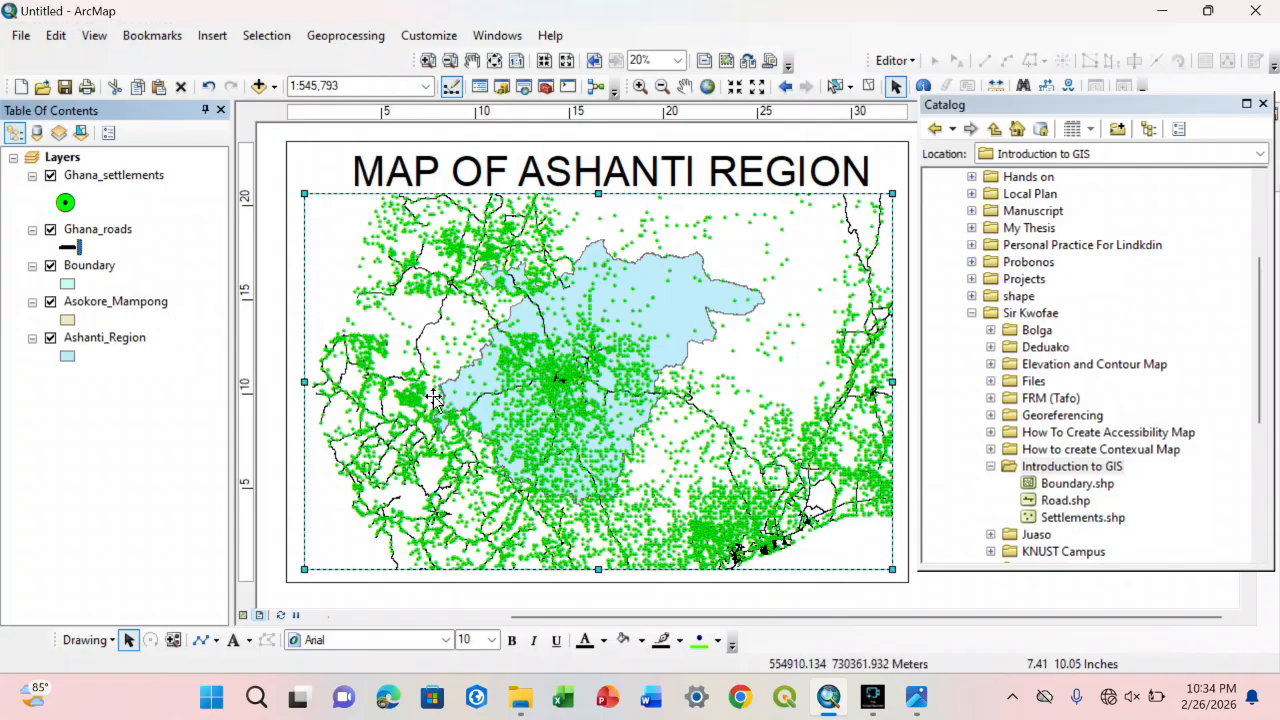
pyautogui.moveTo(133, 303); pyautogui.dragTo(116, 228)
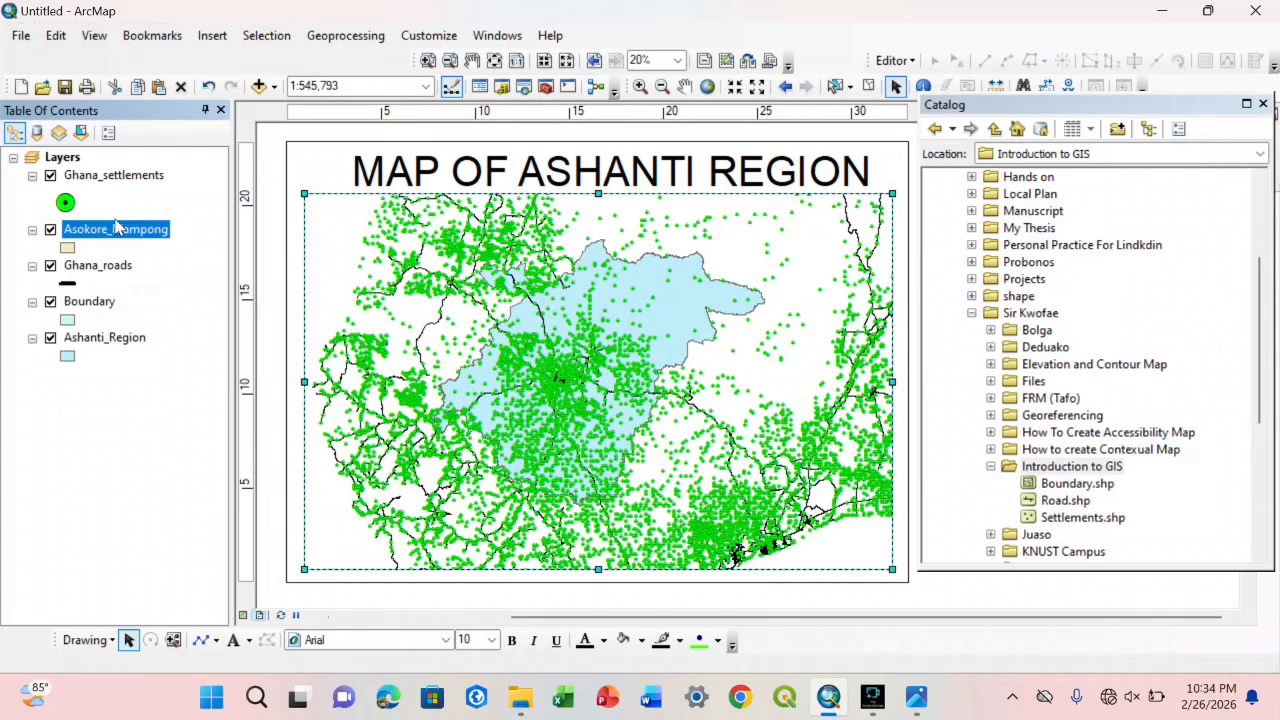
# Step: Label the Ghana_settlements features using the CAPTION field as the label text
pyautogui.click(76, 177)
pyautogui.rightClick(78, 176)
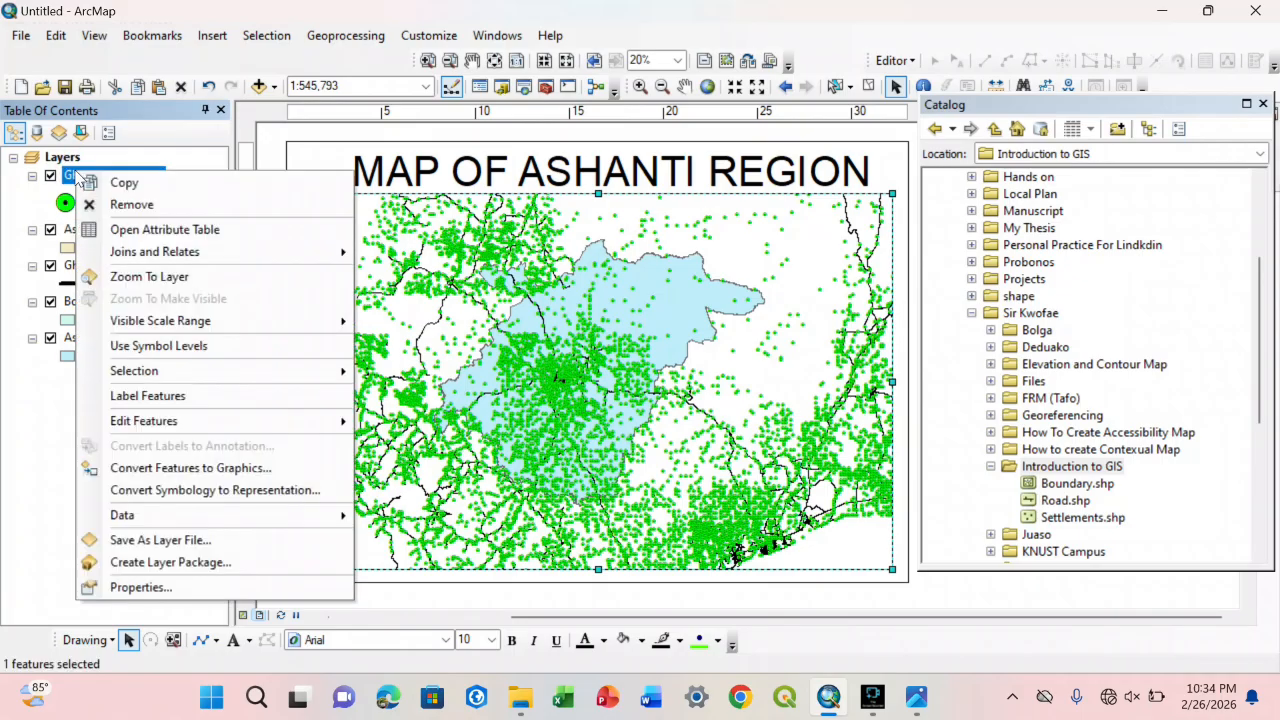
pyautogui.click(198, 400)
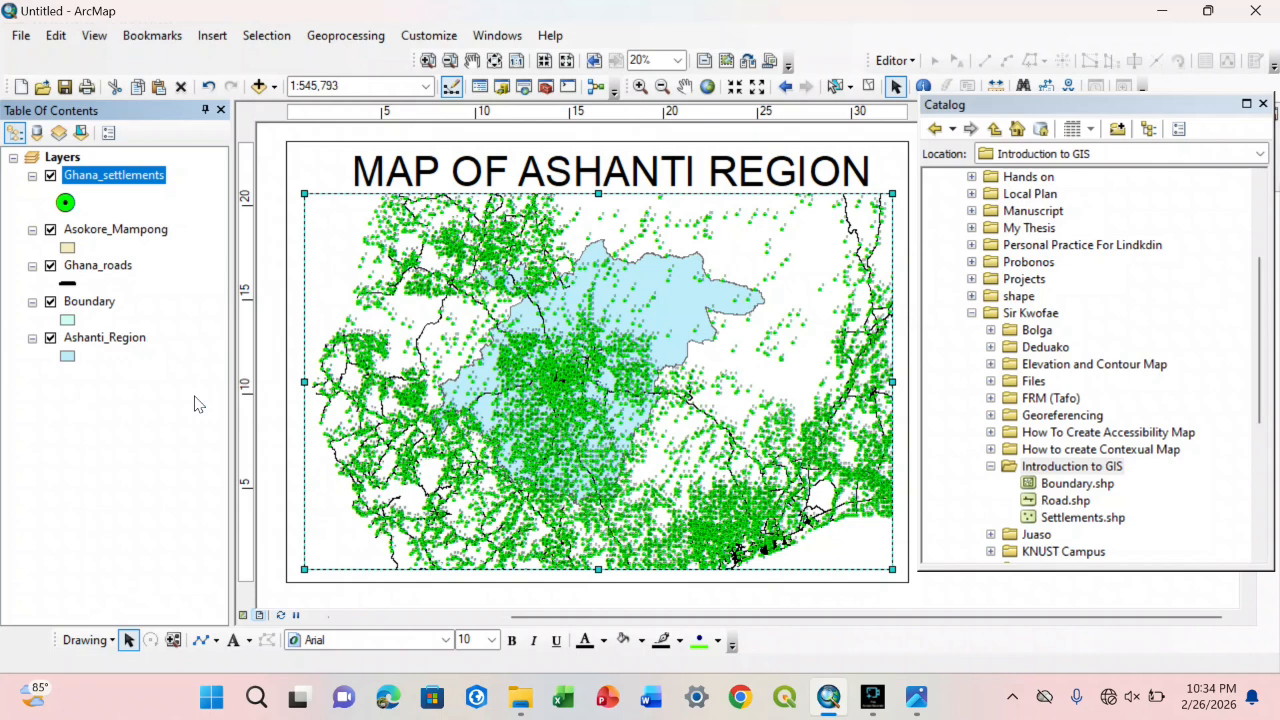
pyautogui.rightClick(93, 183)
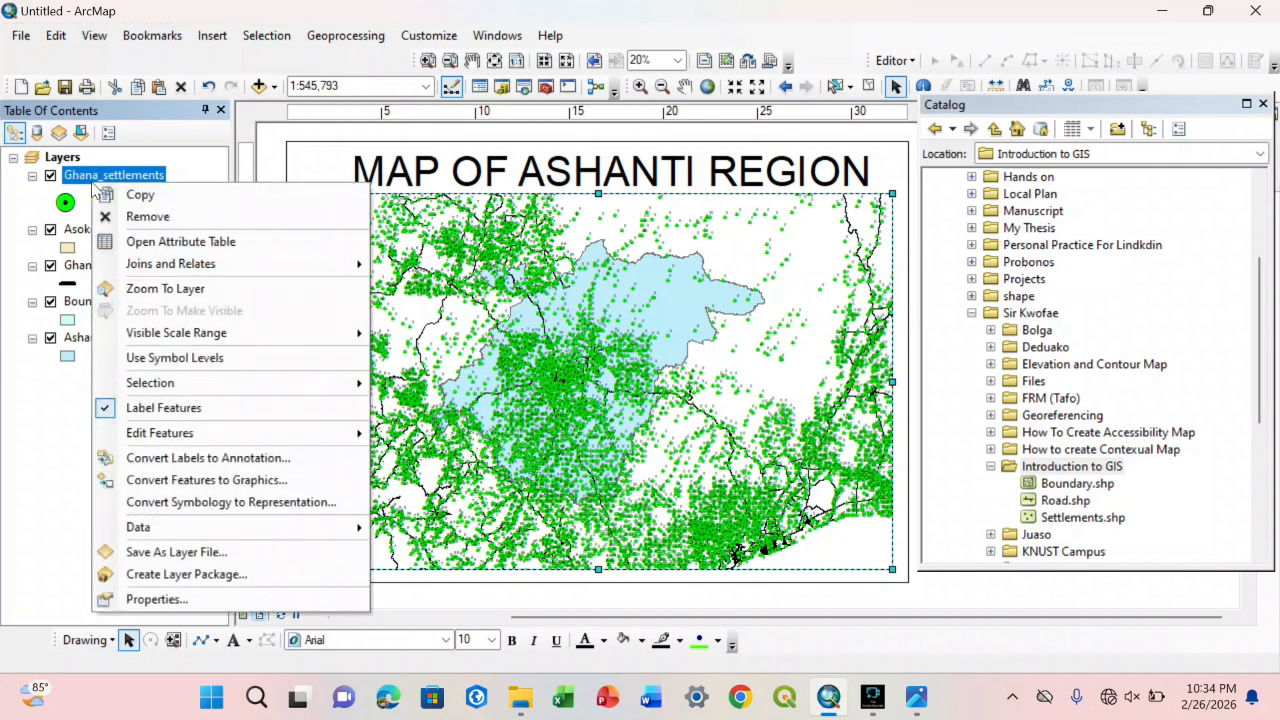
pyautogui.click(160, 598)
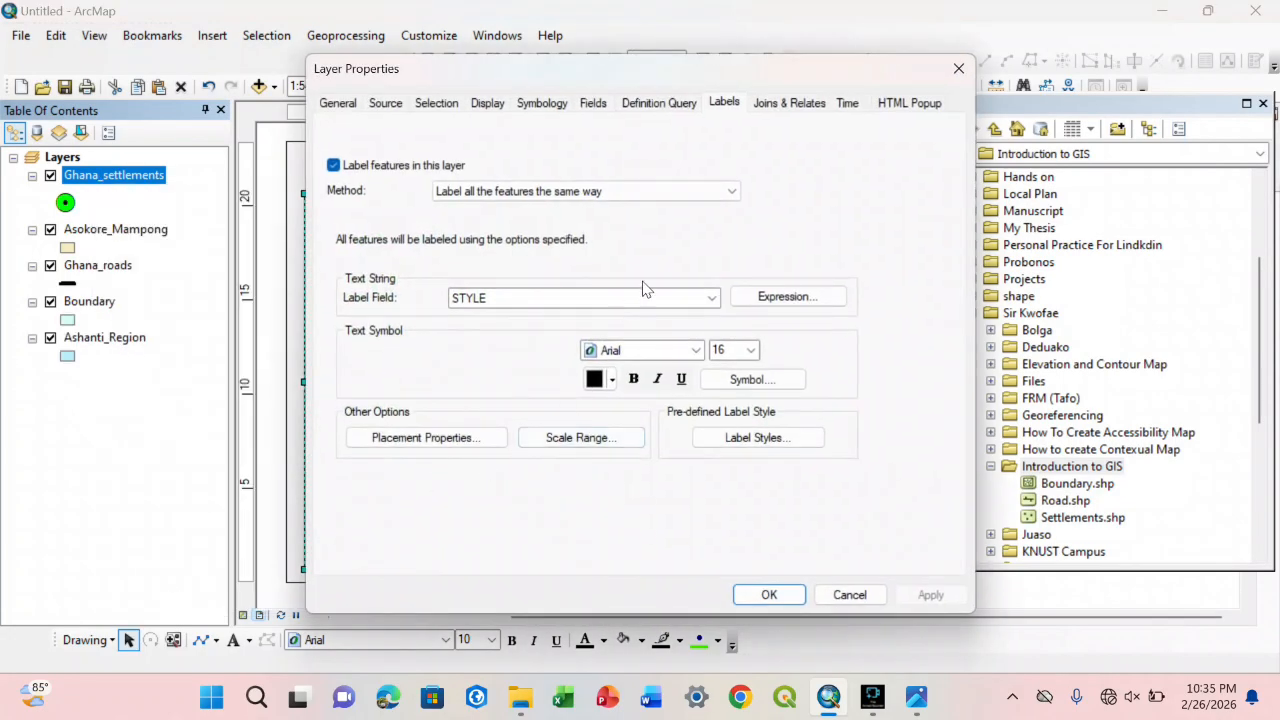
pyautogui.click(645, 294)
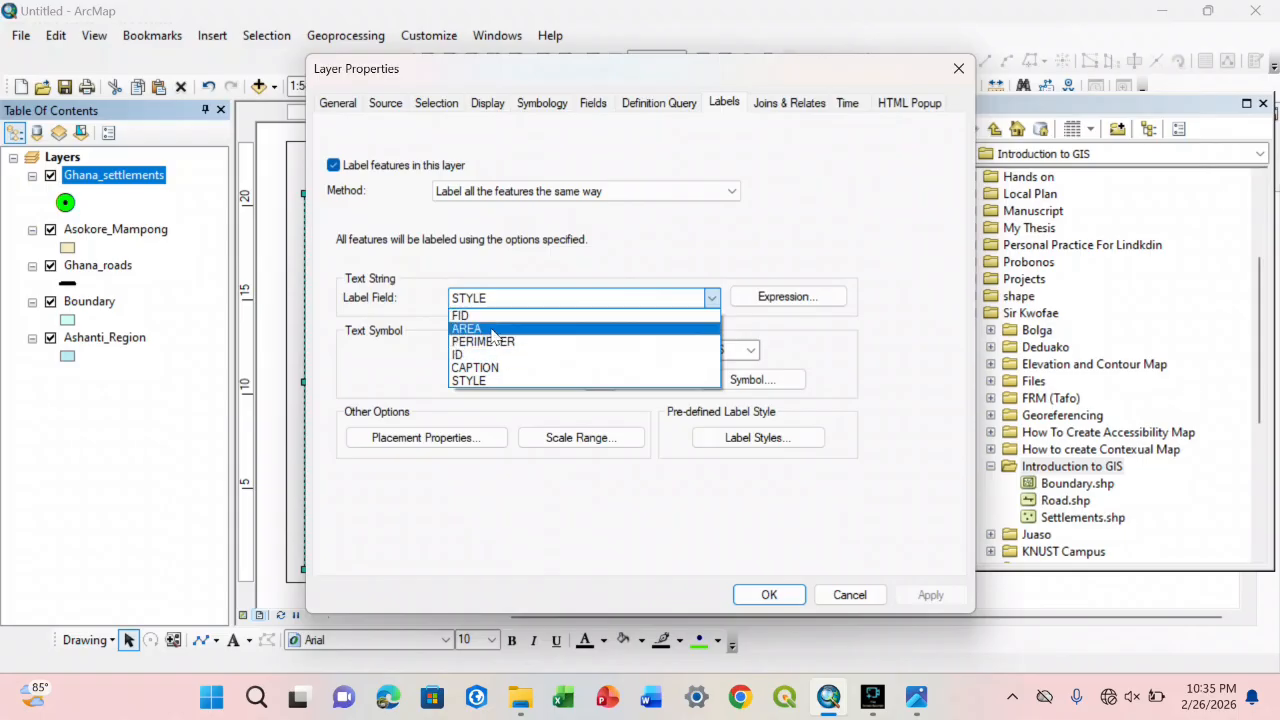
pyautogui.click(645, 367)
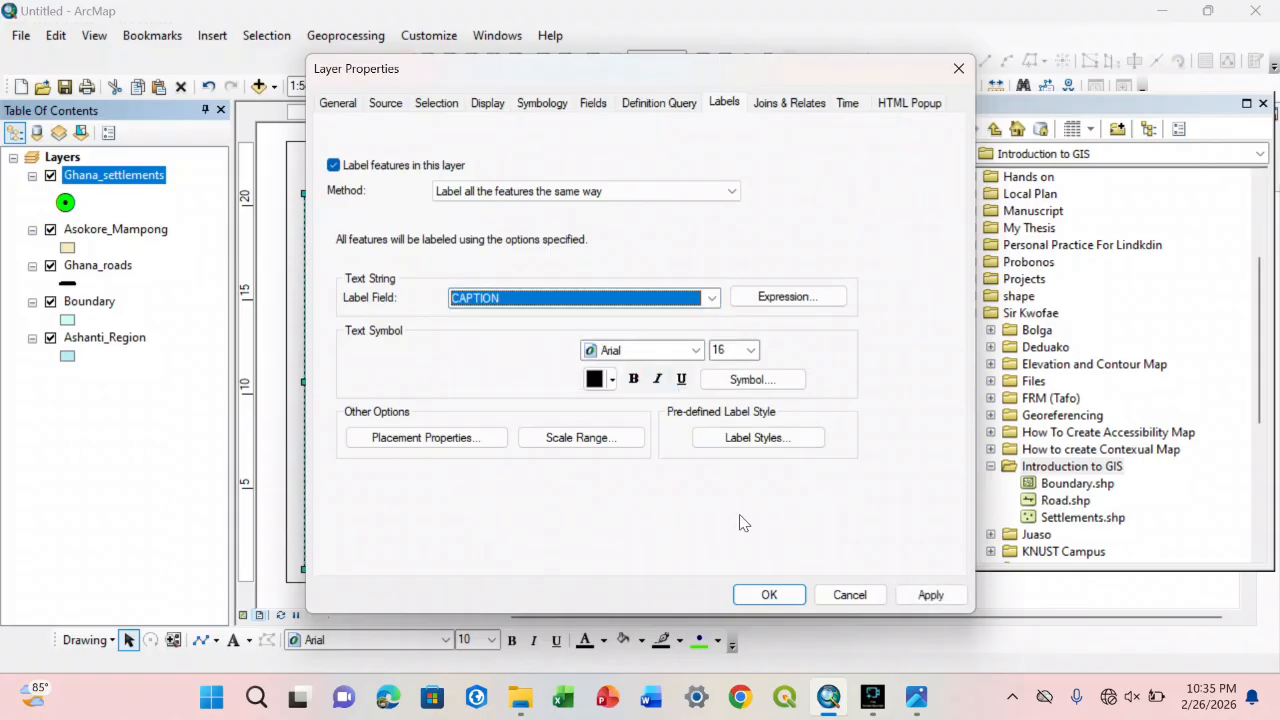
pyautogui.click(769, 594)
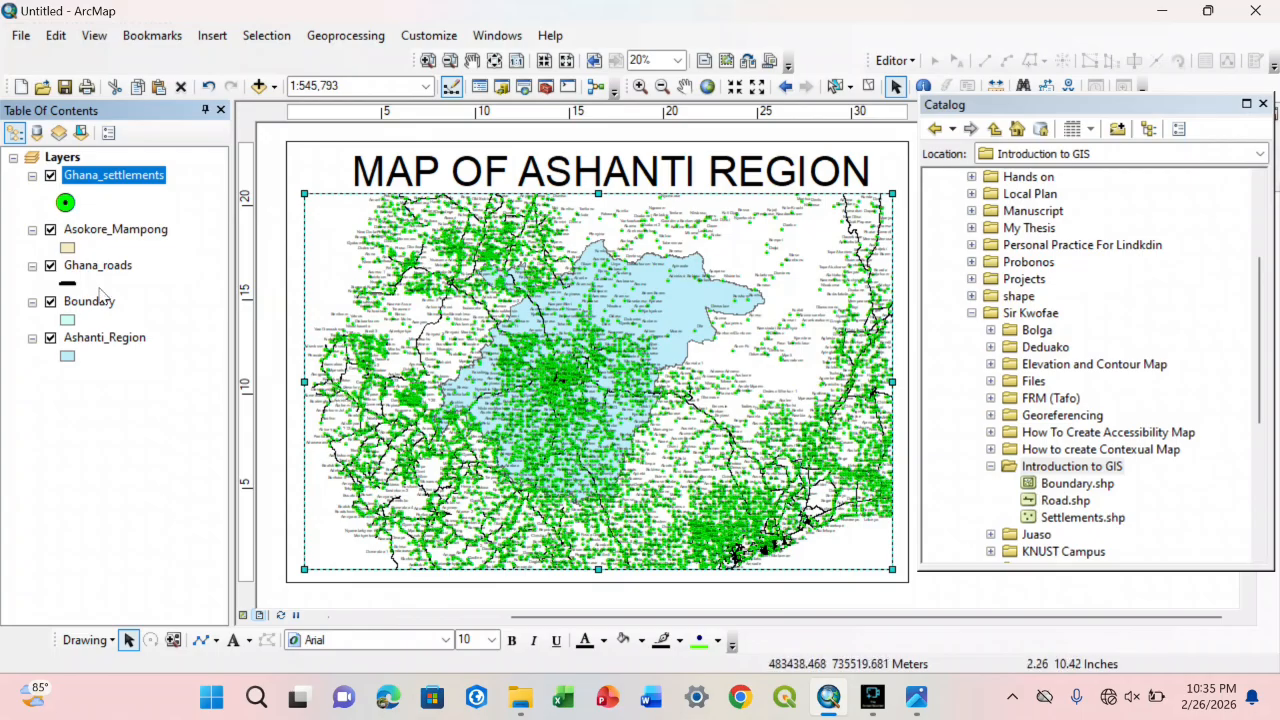
# Step: Turn off the labels of the Ghana_settlements layer
pyautogui.rightClick(122, 182)
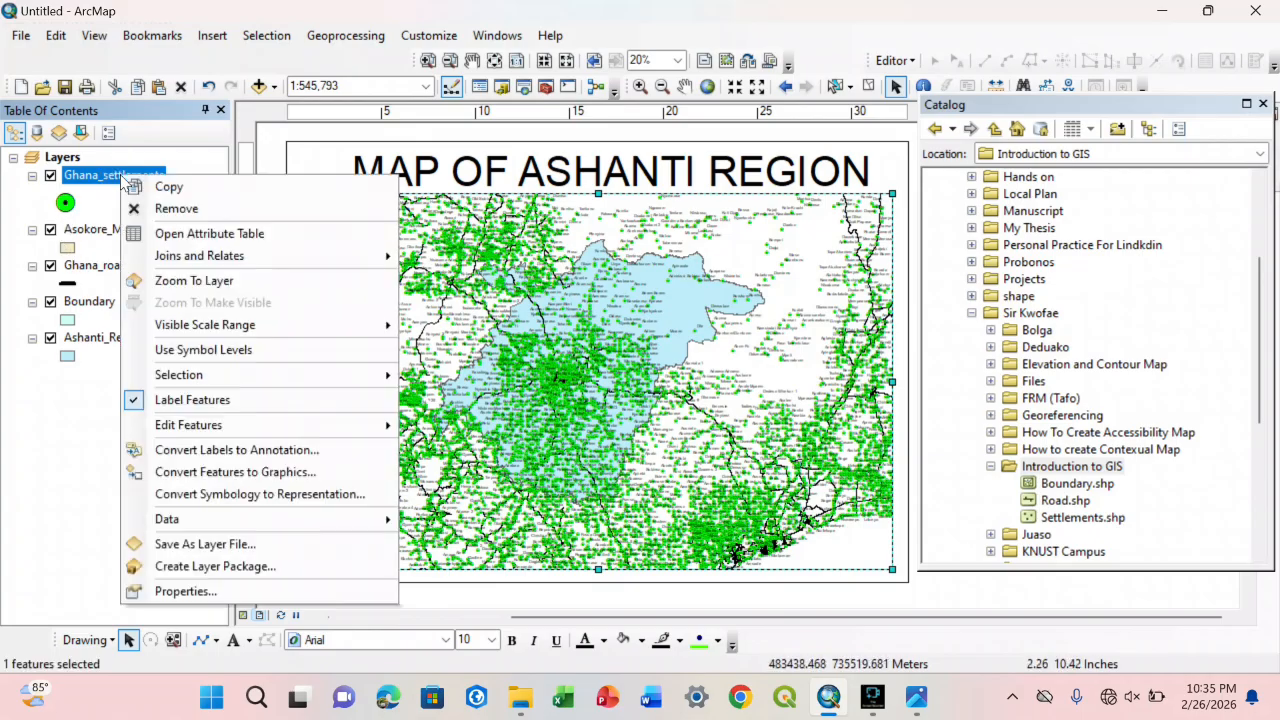
pyautogui.click(208, 402)
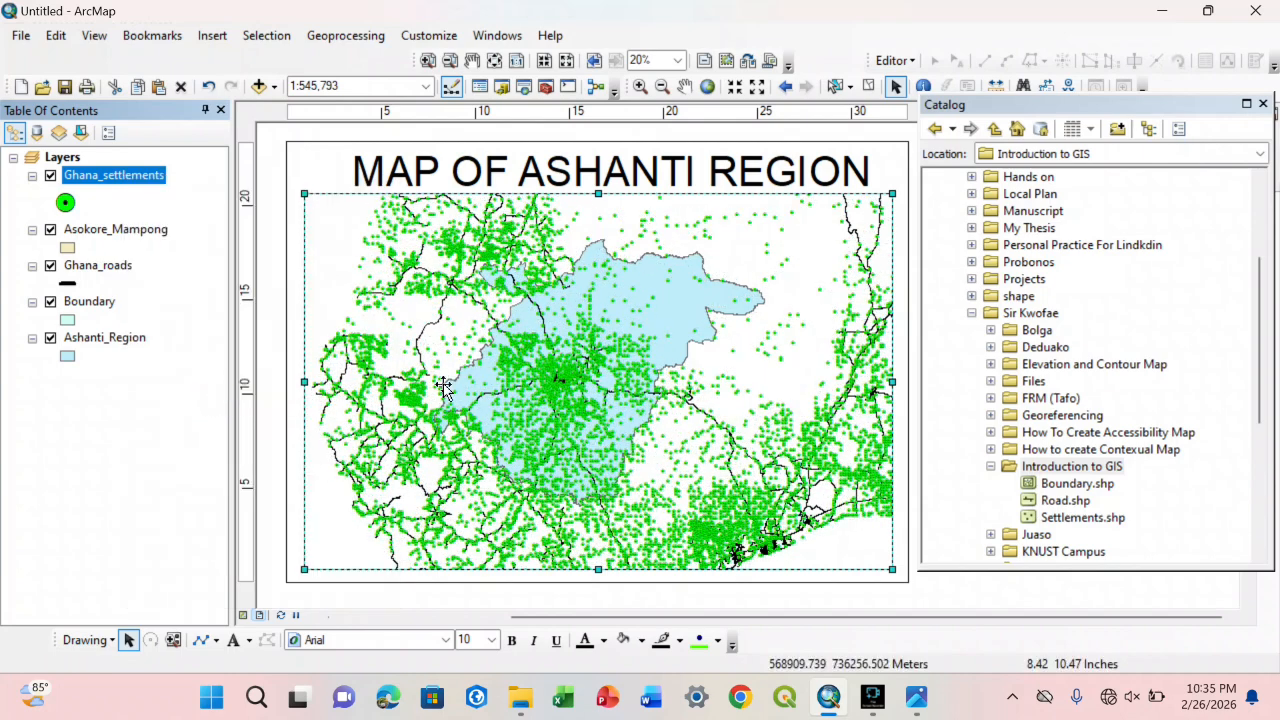
# Step: Try font sizes 14, 36 and 72 on the MAP OF ASHANTI REGION title
pyautogui.click(826, 178)
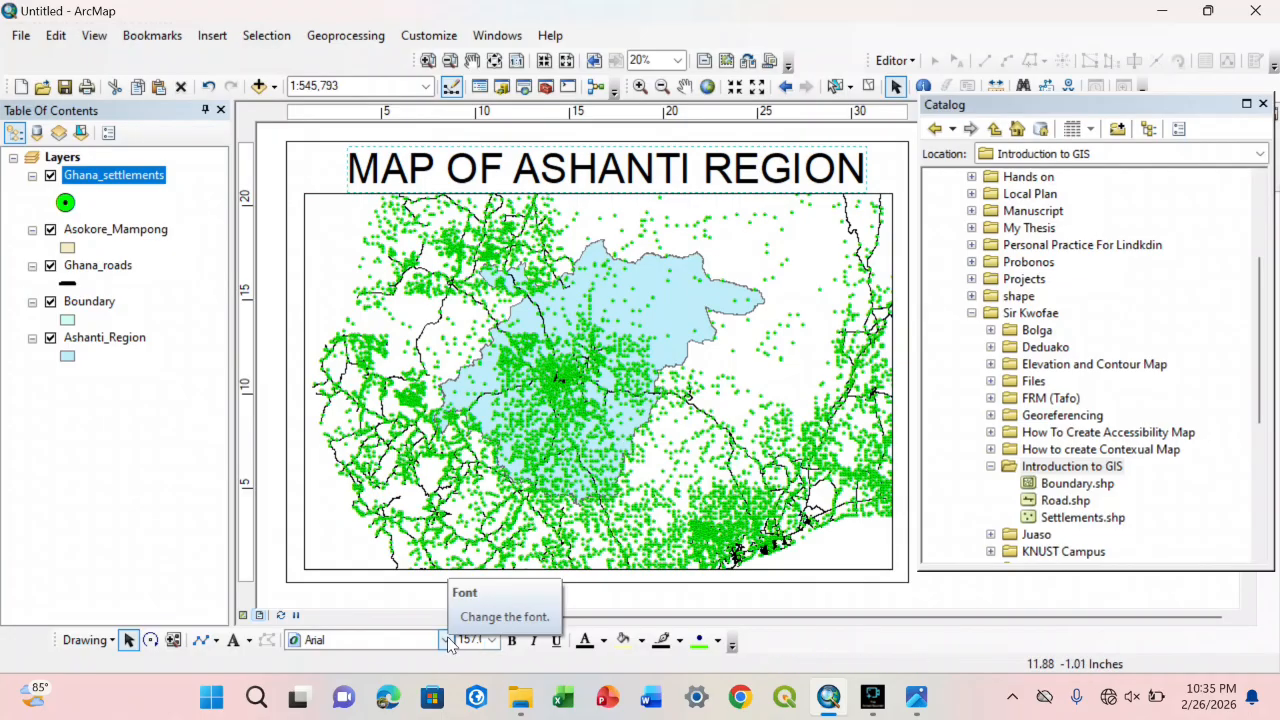
pyautogui.click(491, 640)
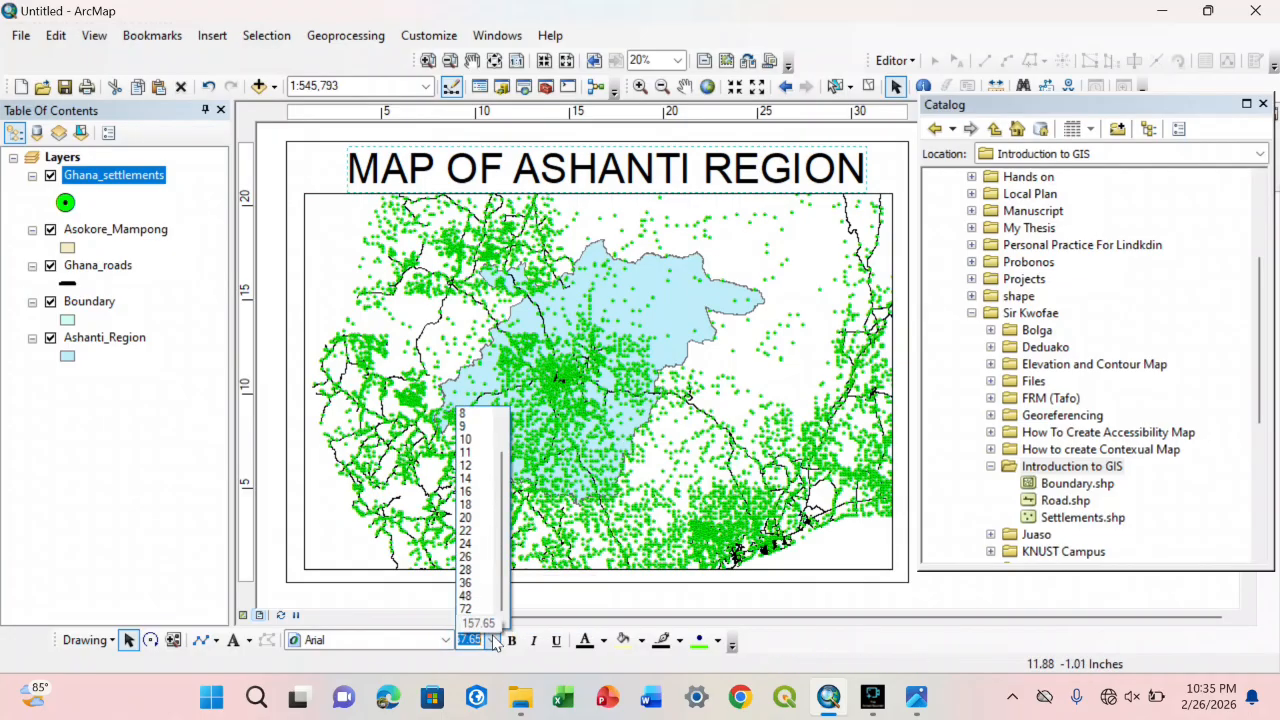
pyautogui.click(466, 481)
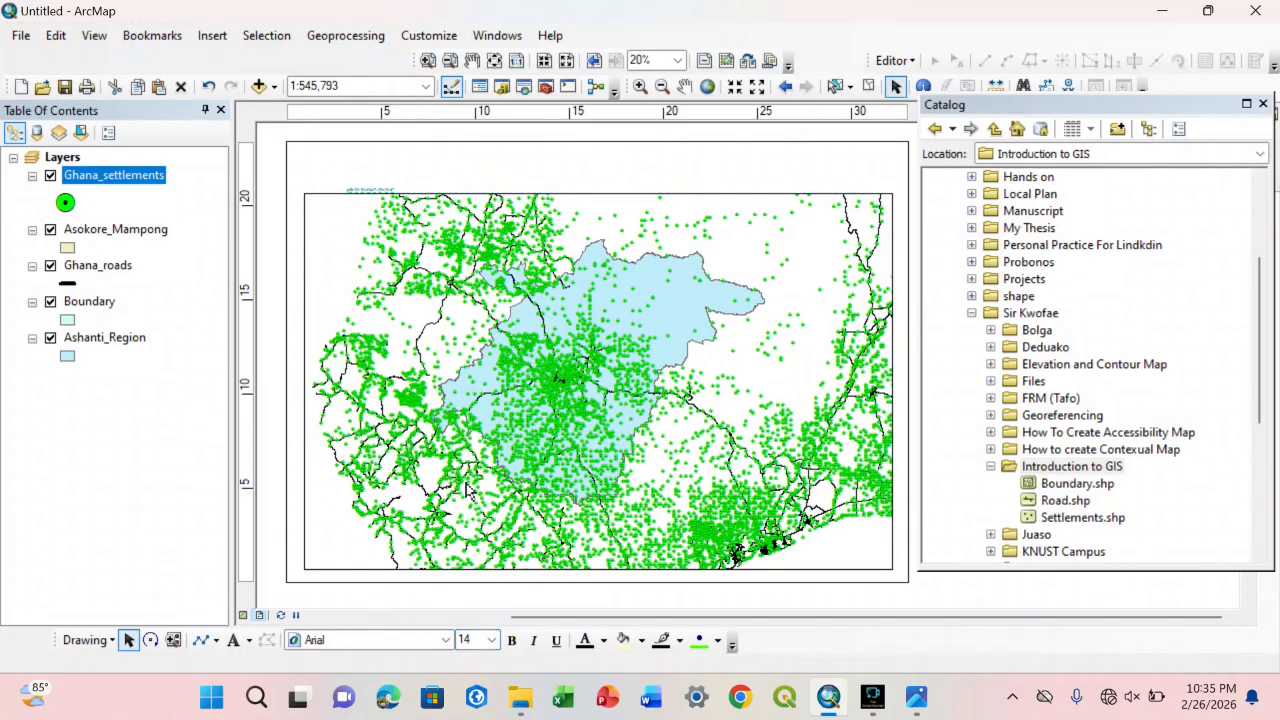
pyautogui.click(491, 640)
pyautogui.click(466, 590)
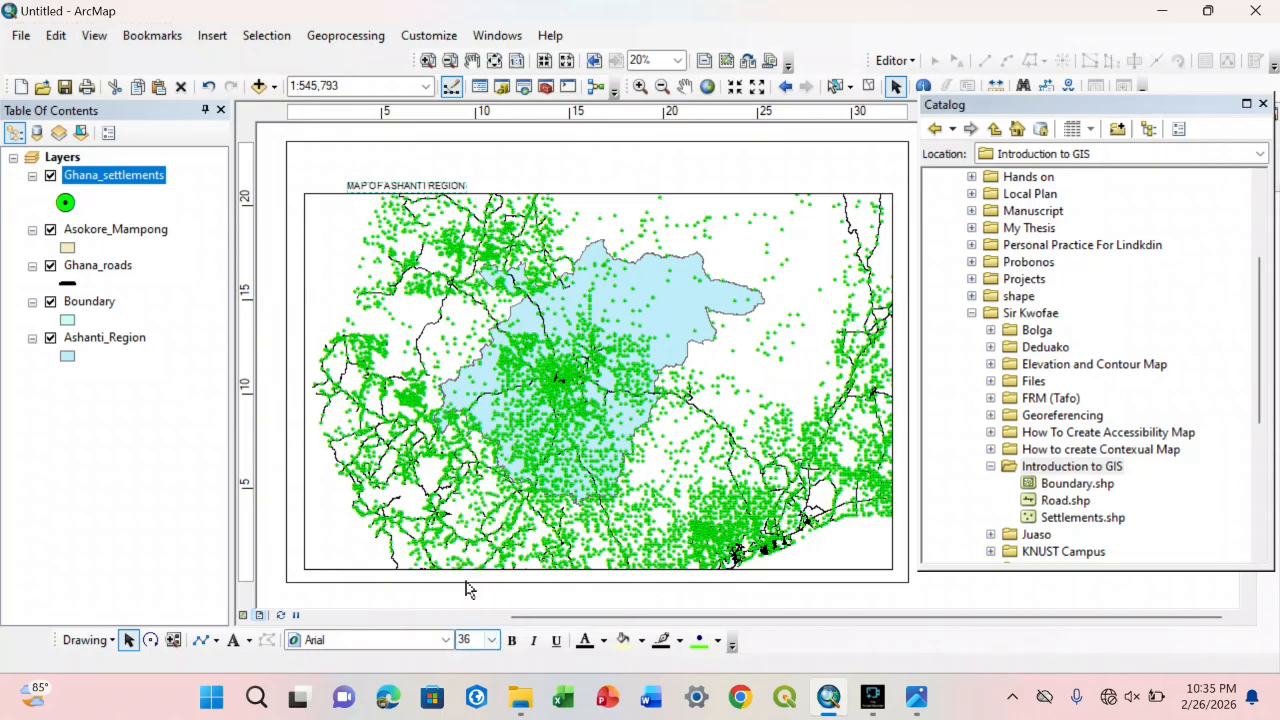
pyautogui.click(491, 640)
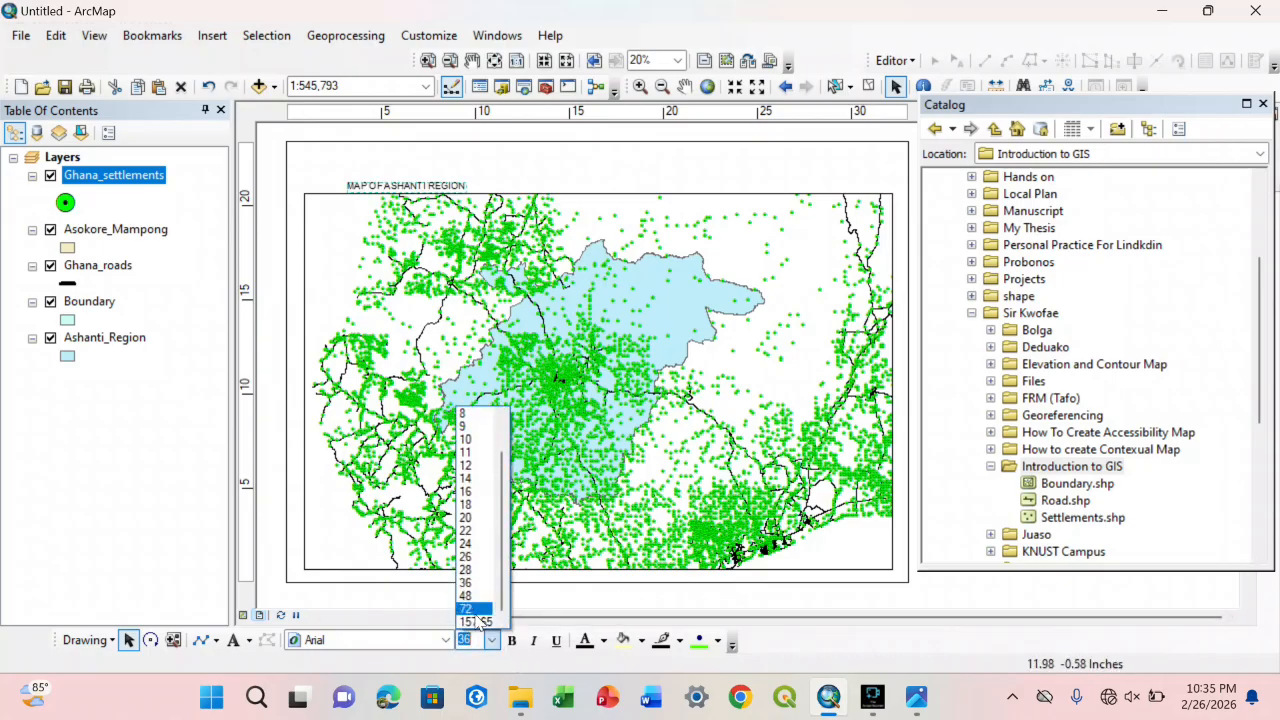
pyautogui.click(470, 608)
# Step: Make the map title bold at font size 100 and centre it above the map frame
pyautogui.moveTo(520, 184); pyautogui.dragTo(614, 175)
pyautogui.click(512, 640)
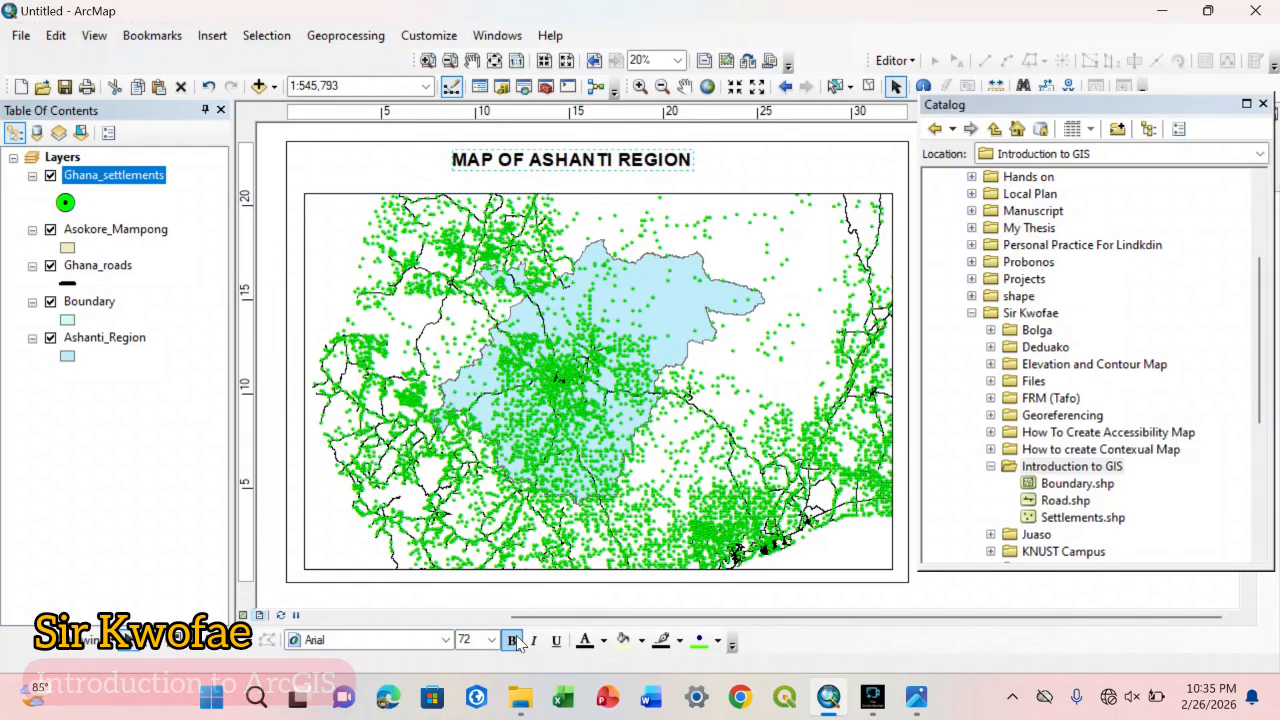
pyautogui.click(492, 640)
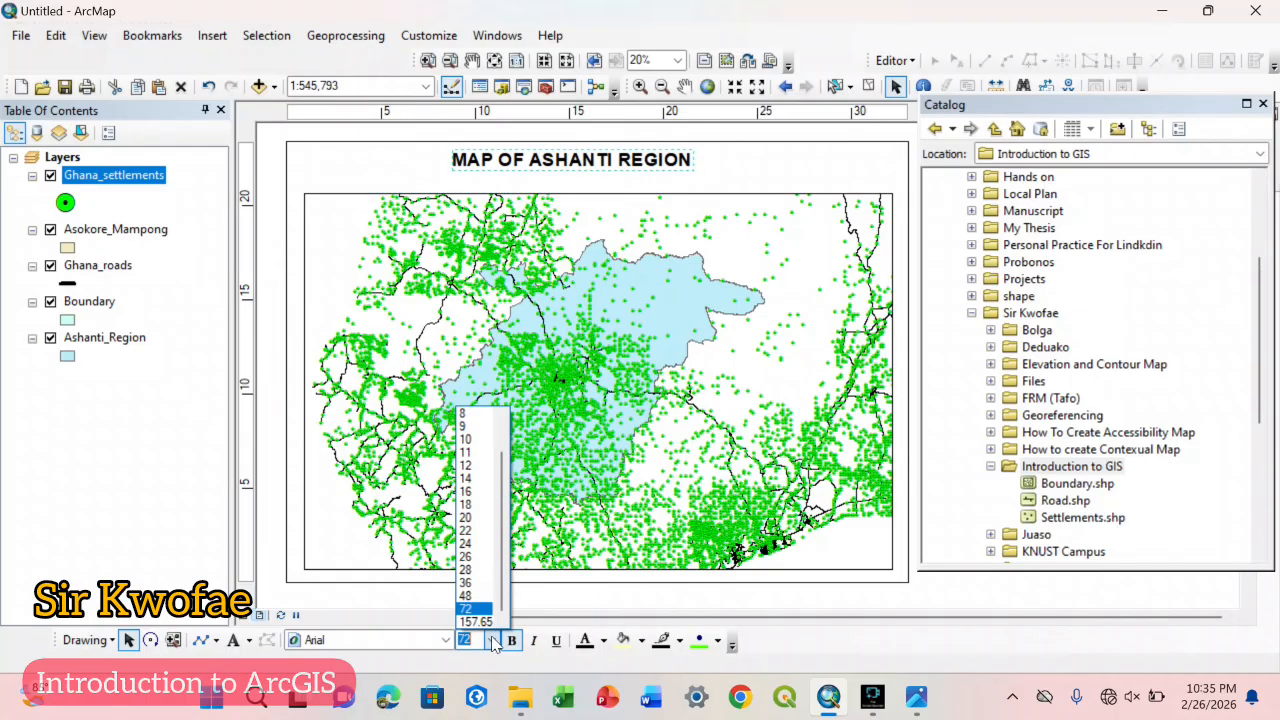
pyautogui.write('100')
pyautogui.press('Return')
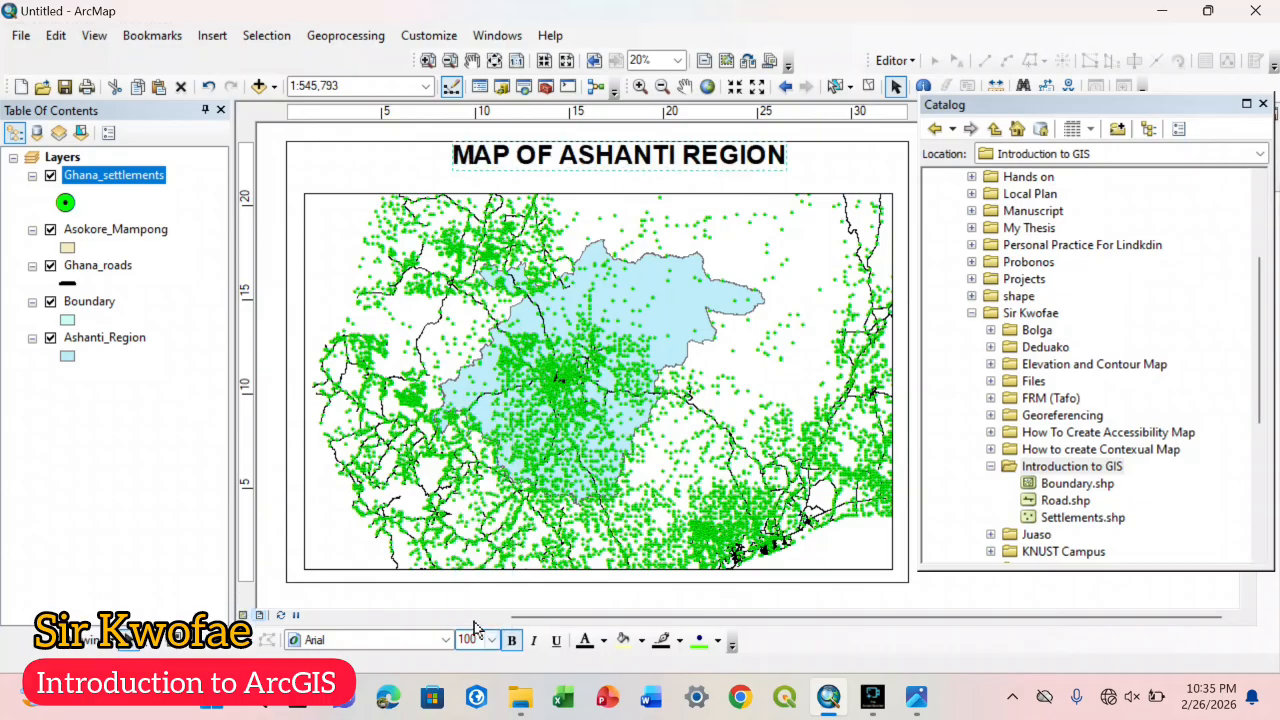
pyautogui.moveTo(680, 157); pyautogui.dragTo(668, 171)
# Step: Change the map title's font to Garamond
pyautogui.click(446, 640)
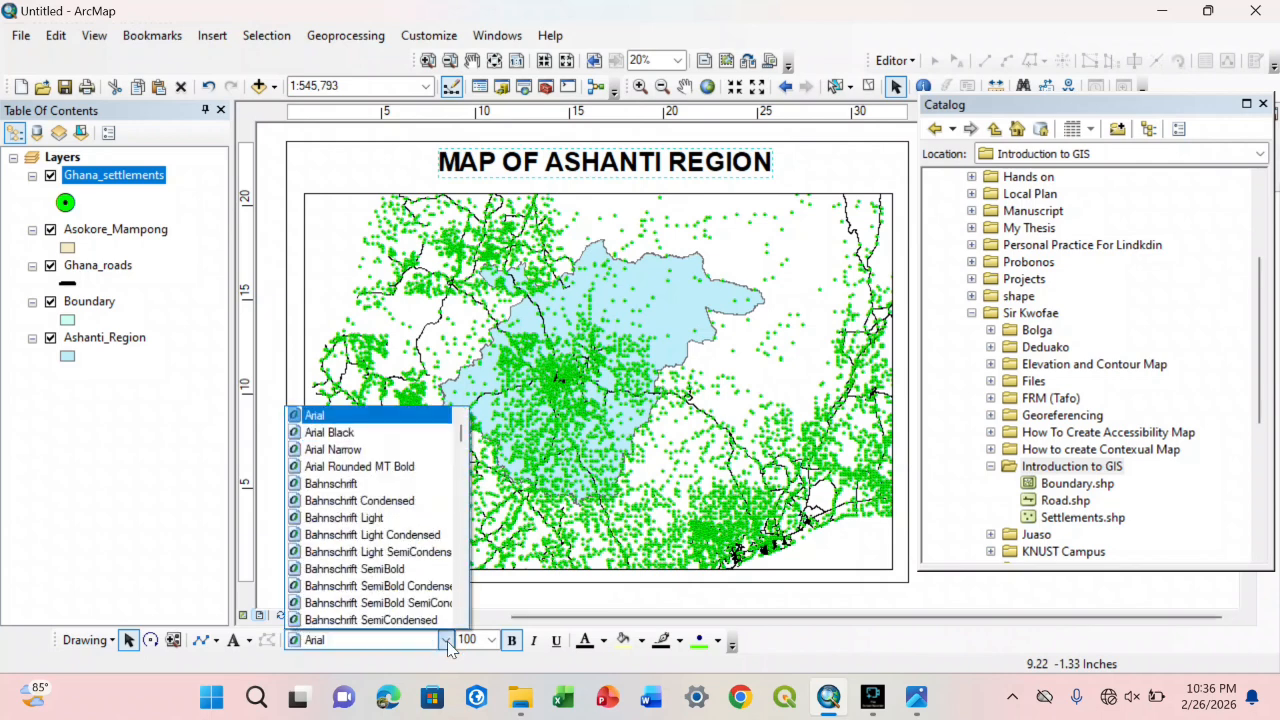
pyautogui.press('g')
pyautogui.click(448, 641)
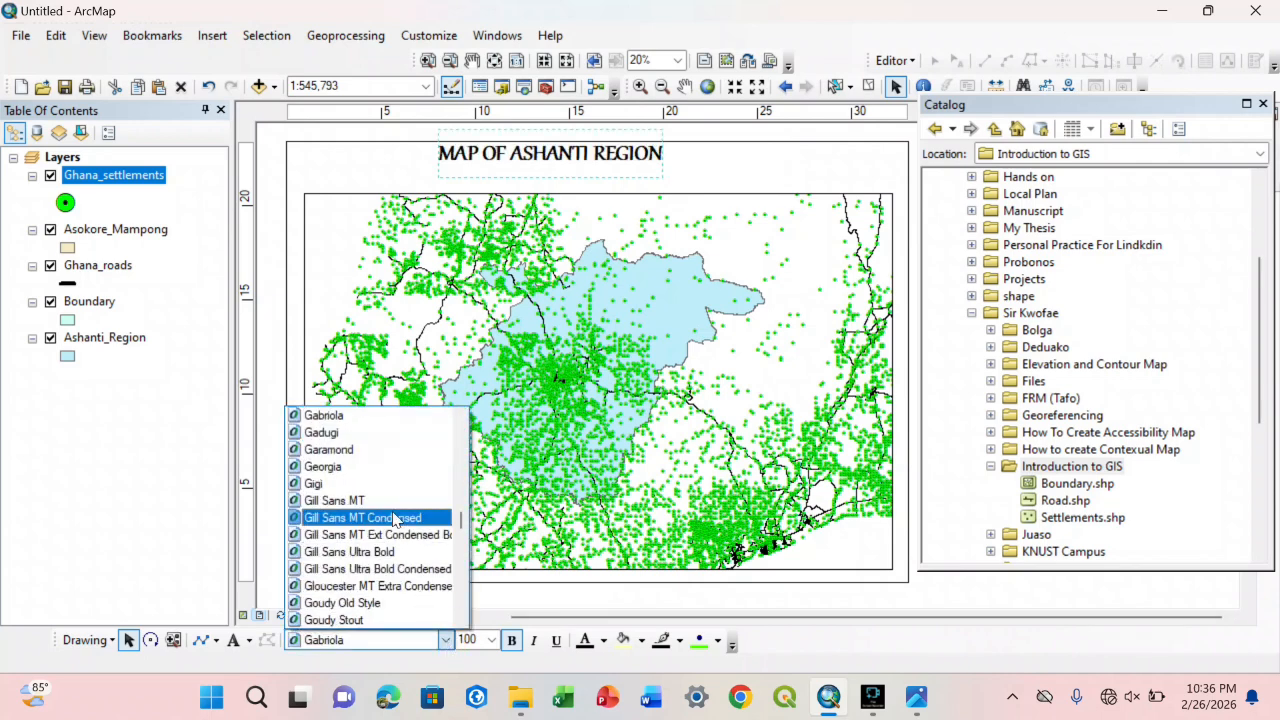
pyautogui.click(366, 449)
# Step: Raise the map frame's top edge to just below the title and nudge the frame slightly to the right
pyautogui.click(612, 207)
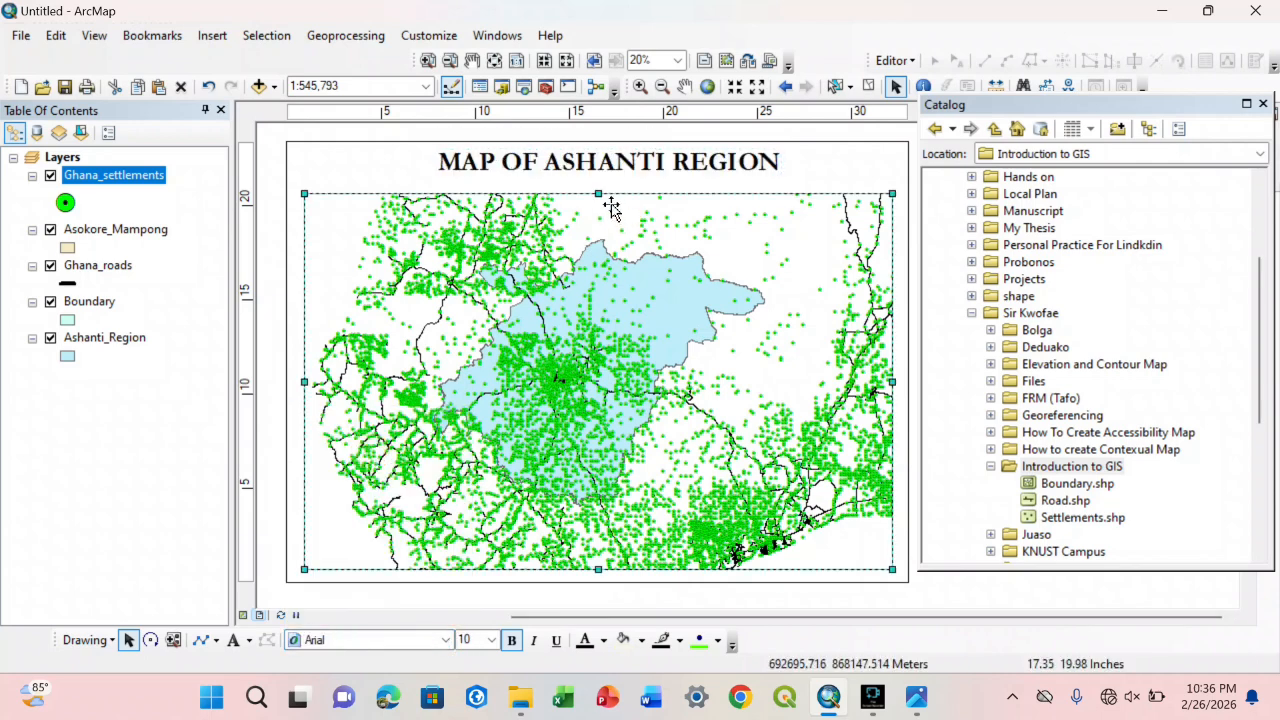
pyautogui.moveTo(599, 194); pyautogui.dragTo(601, 180)
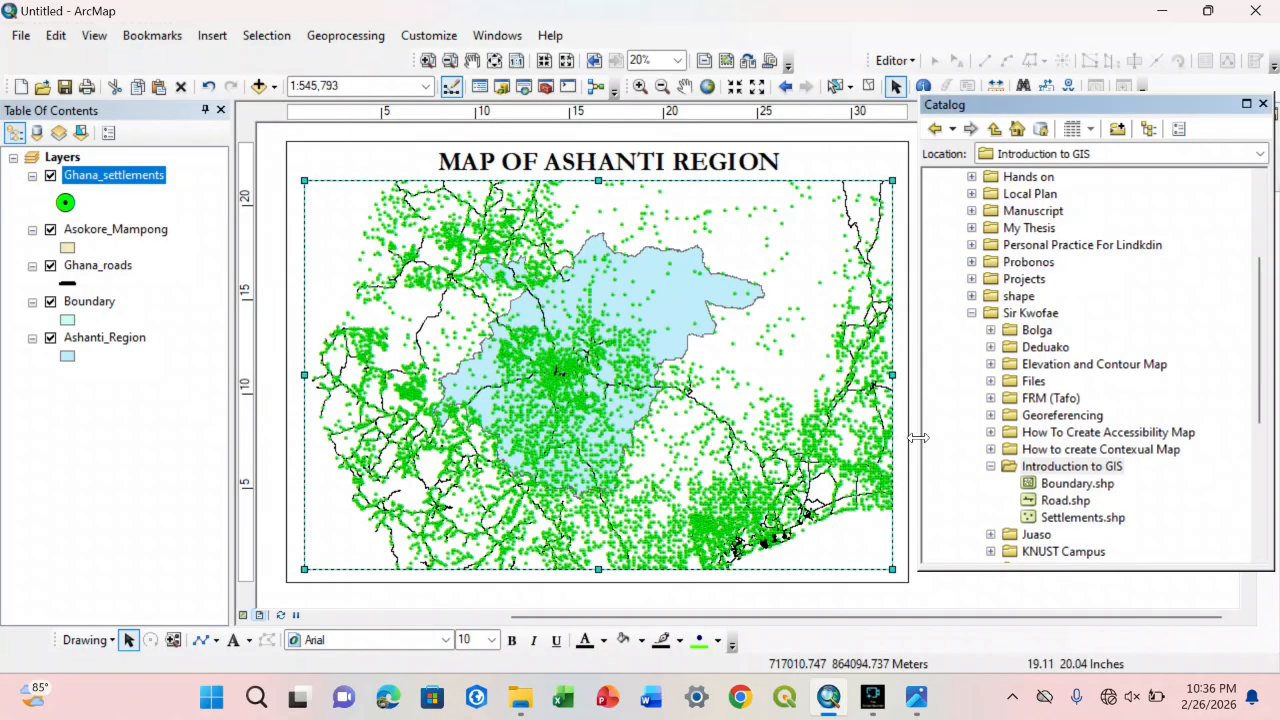
pyautogui.moveTo(891, 472); pyautogui.dragTo(894, 472)
pyautogui.click(909, 569)
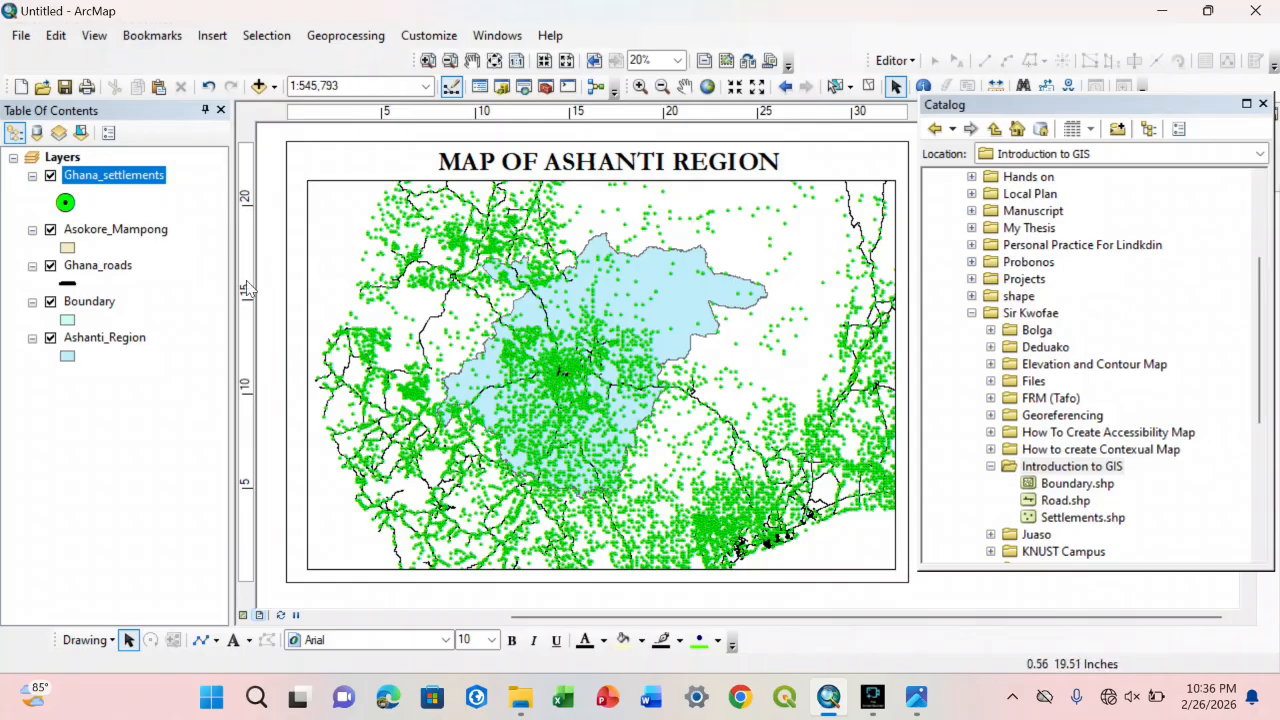
# Step: Start a map export in JPEG format and choose the Downloads folder as its destination
pyautogui.click(21, 36)
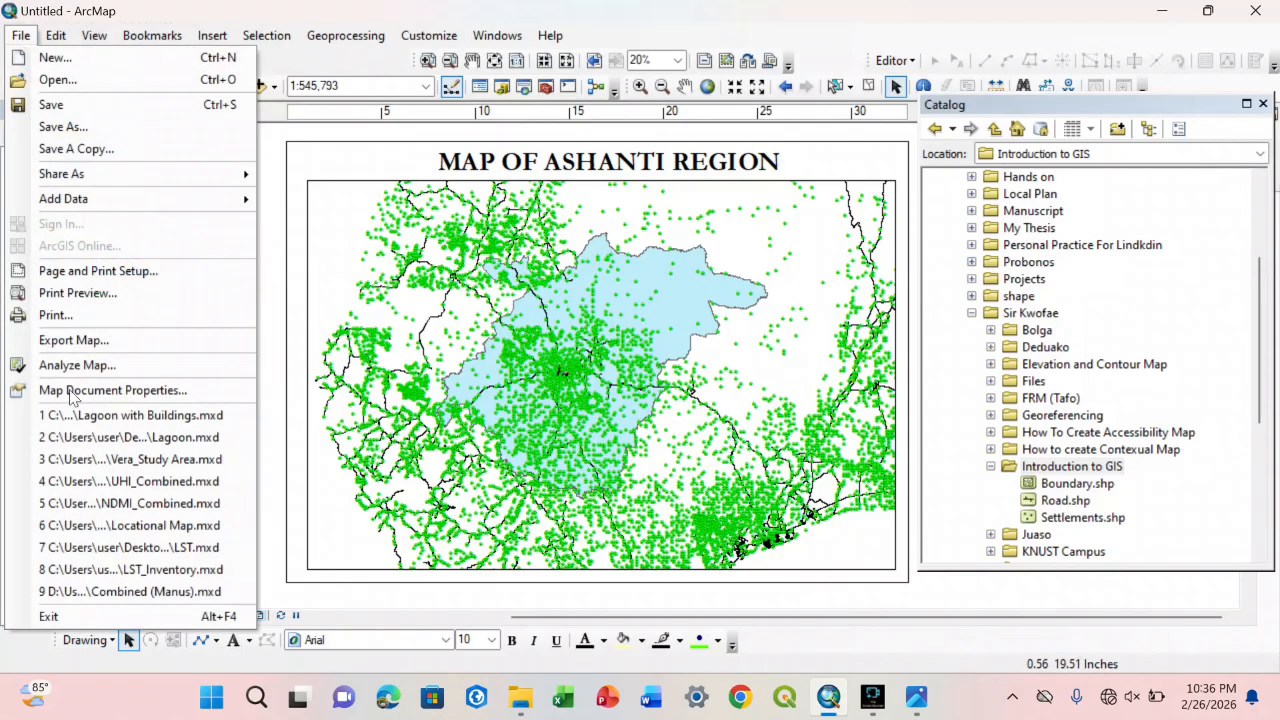
pyautogui.click(164, 340)
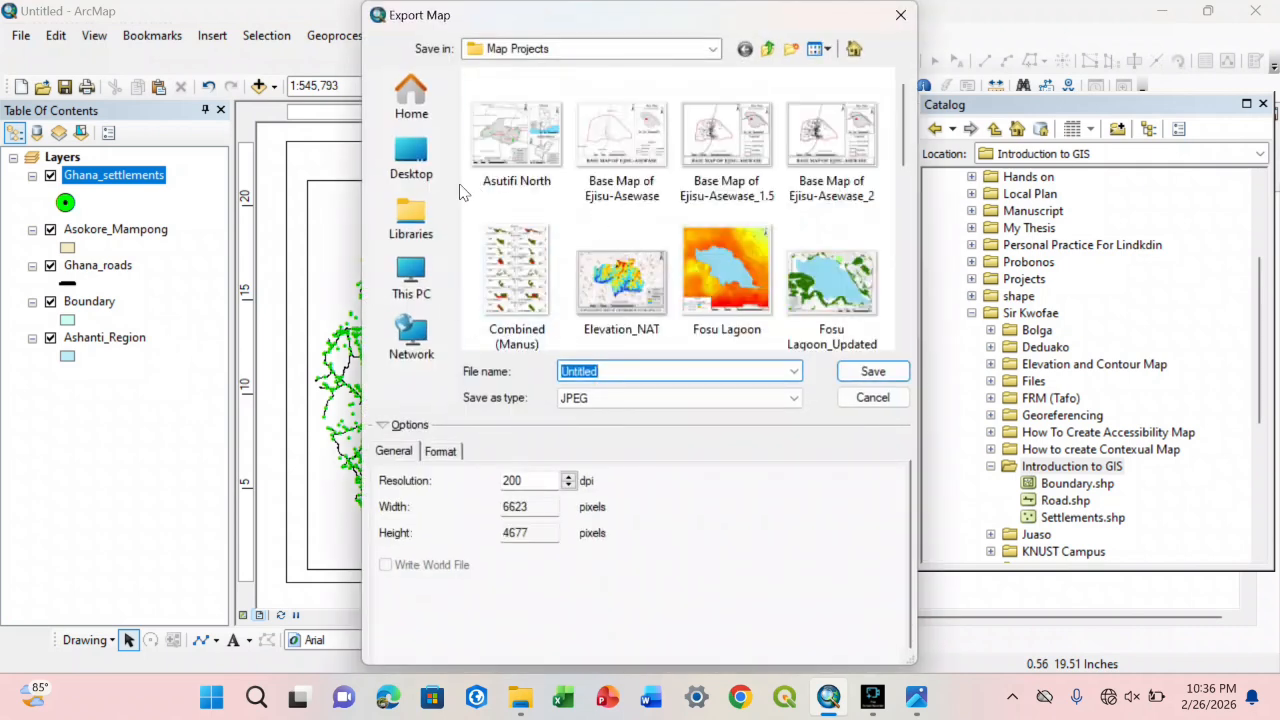
pyautogui.click(634, 370)
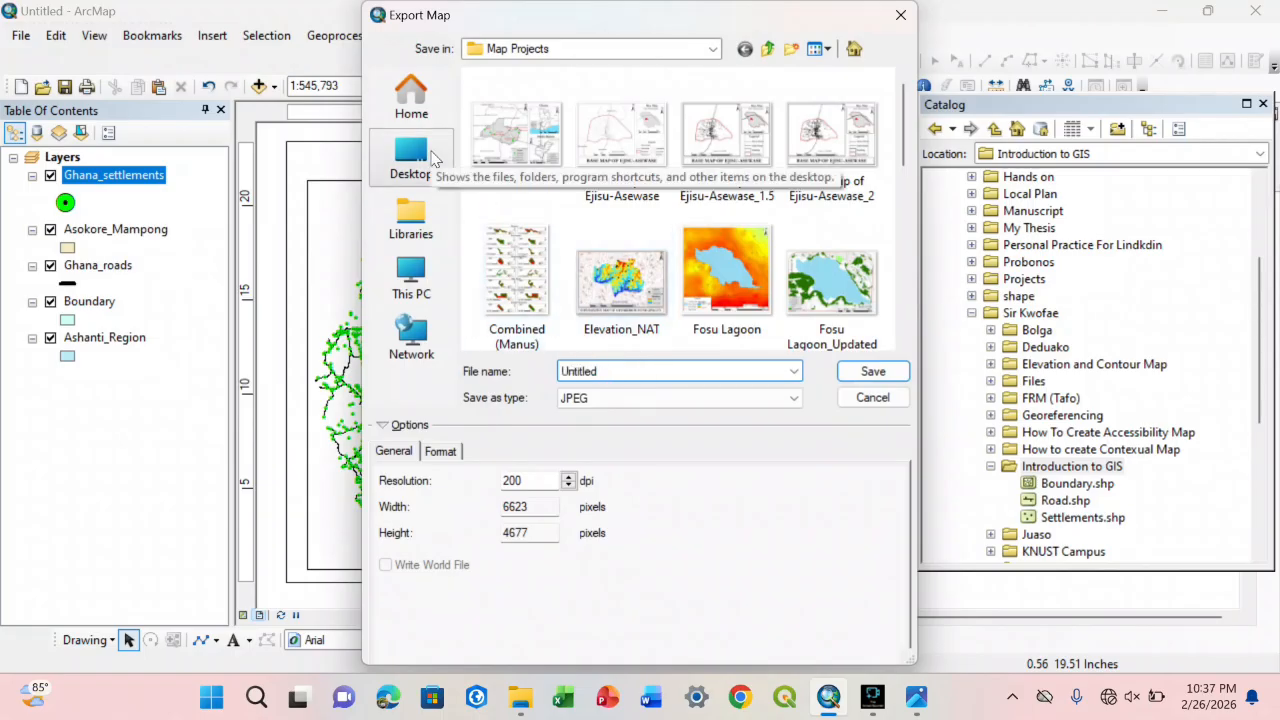
pyautogui.click(432, 158)
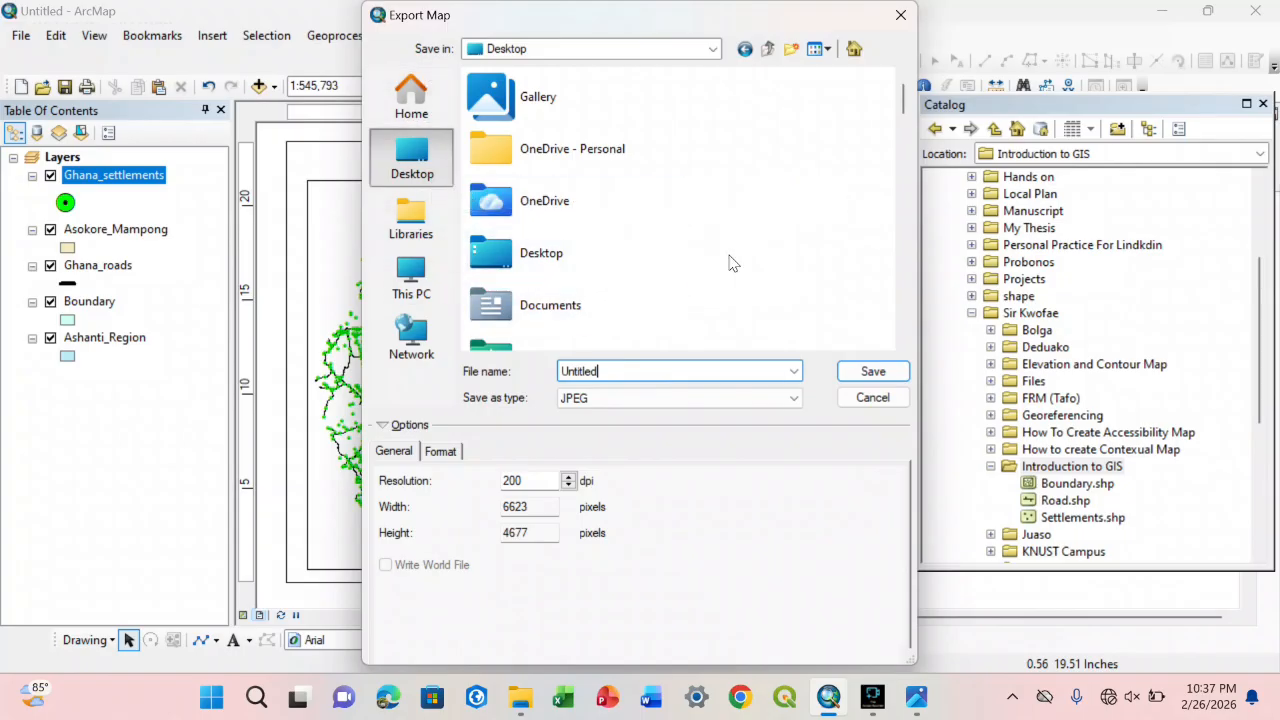
pyautogui.moveTo(900, 106); pyautogui.dragTo(899, 120)
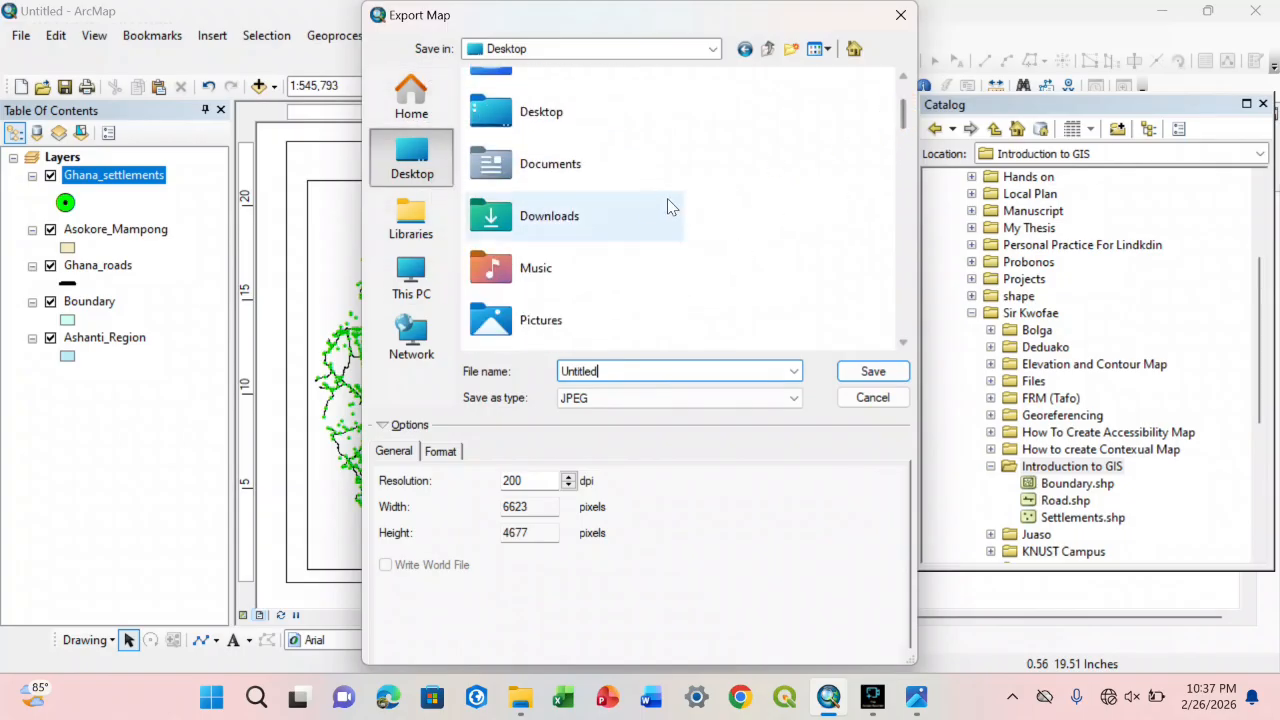
pyautogui.doubleClick(631, 215)
# Step: Name the export file Ashanti Region and export the map as a JPEG at 200 dpi
pyautogui.doubleClick(640, 369)
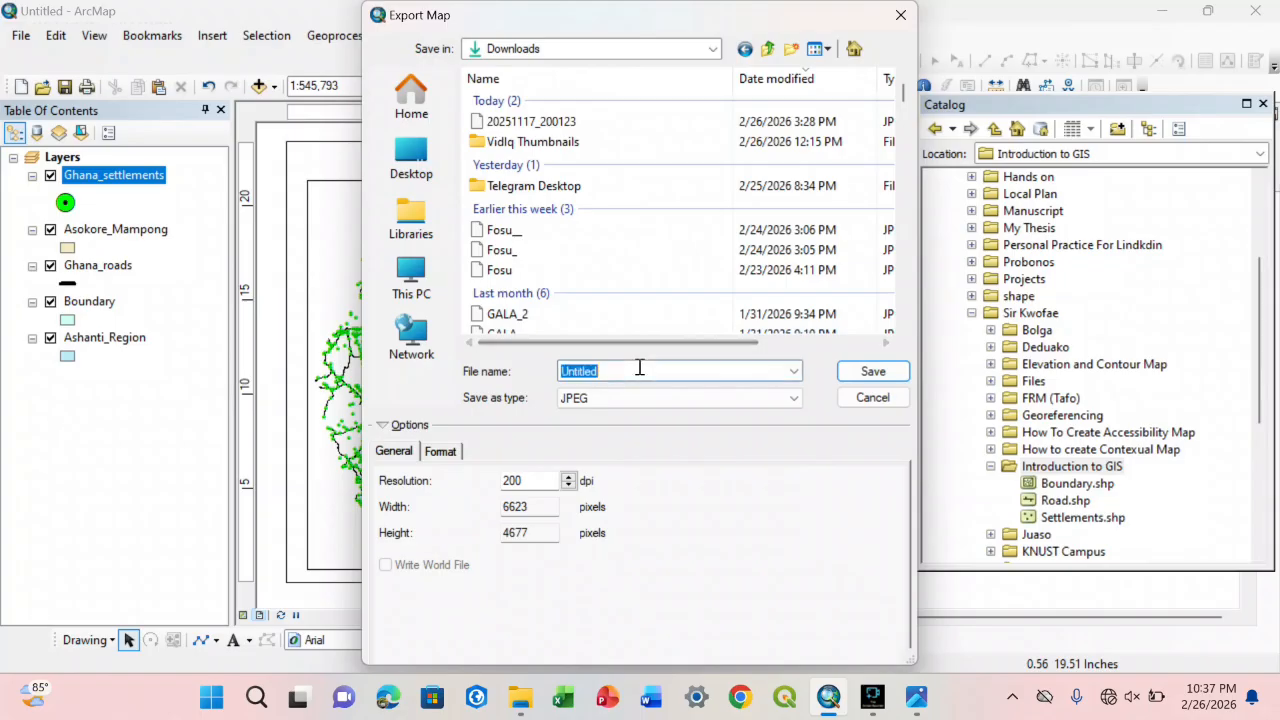
pyautogui.write('A')
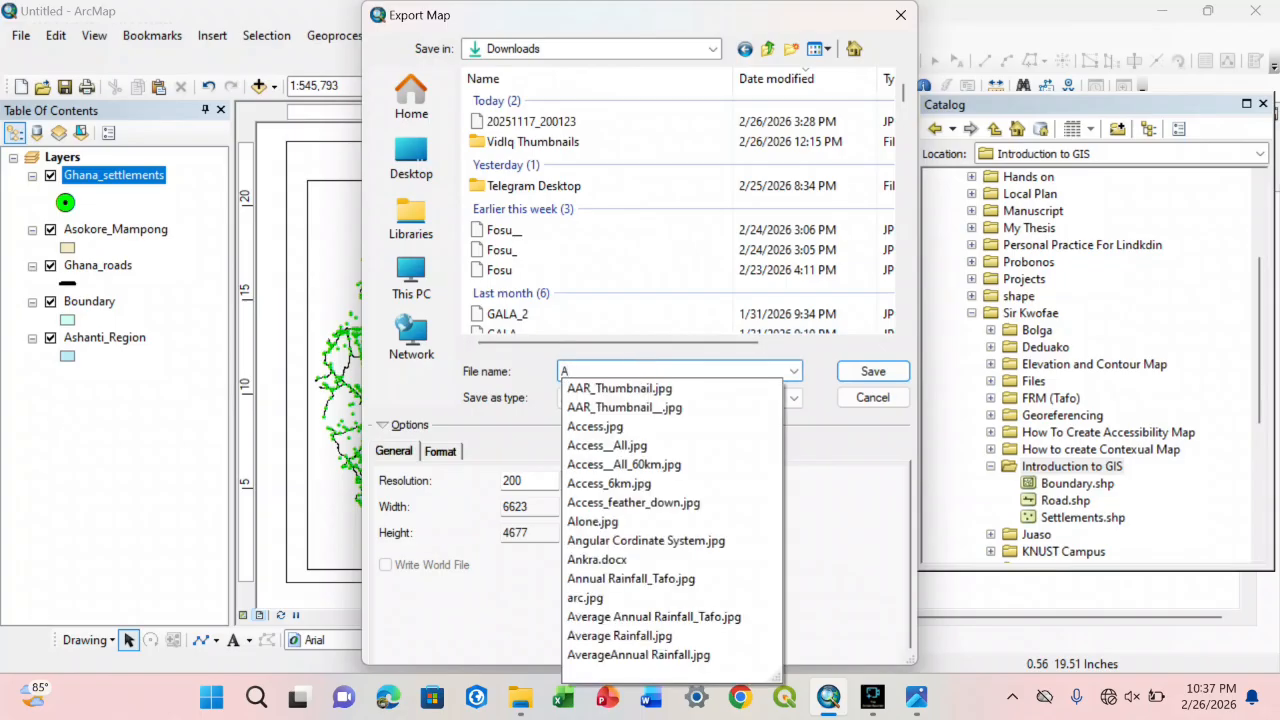
pyautogui.write('han')
pyautogui.press('BackSpace')
pyautogui.press('BackSpace')
pyautogui.write('s')
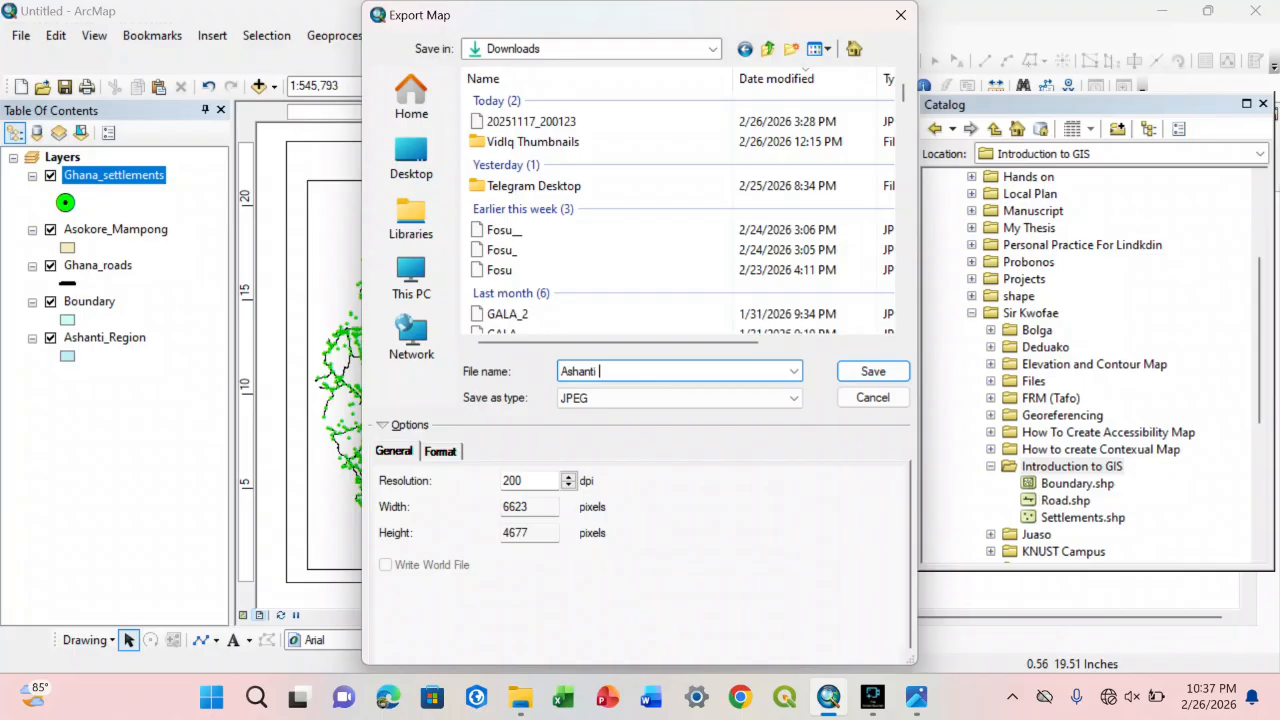
pyautogui.click(873, 371)
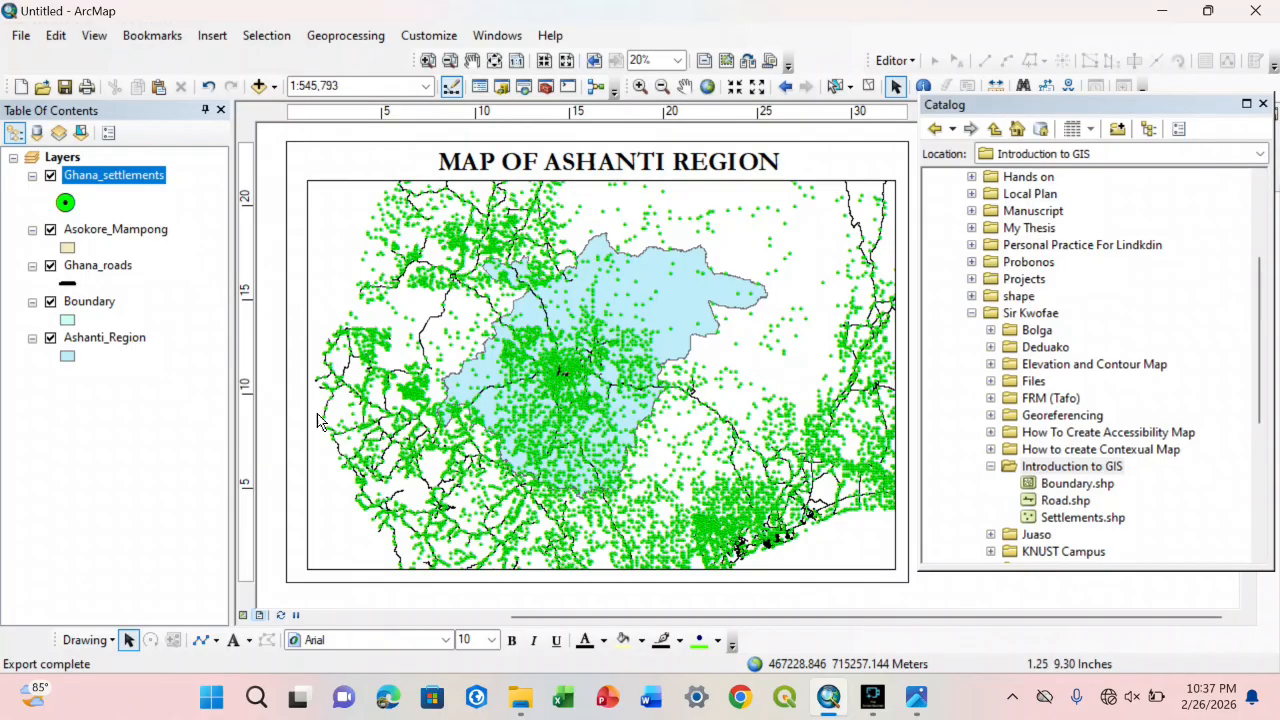
# Step: Switch to File Explorer and open the exported Ashanti Region image from the Downloads folder to inspect it
pyautogui.click(520, 700)
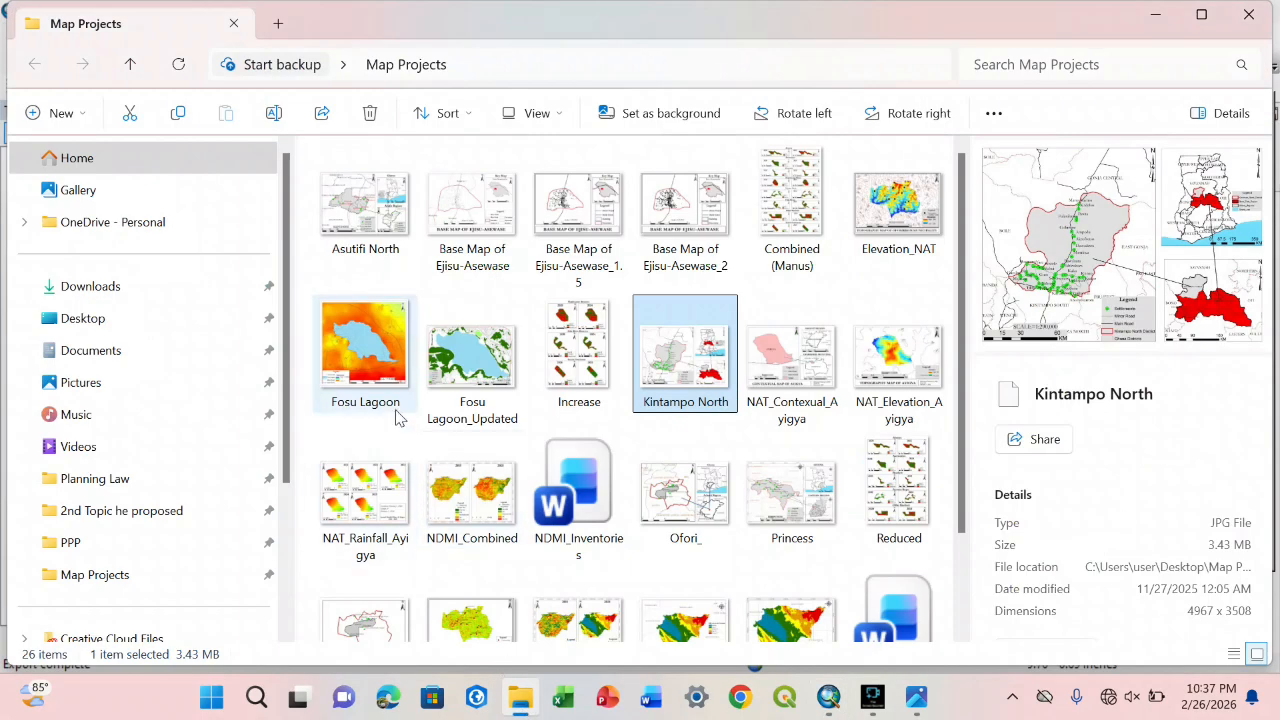
pyautogui.click(90, 286)
pyautogui.doubleClick(382, 221)
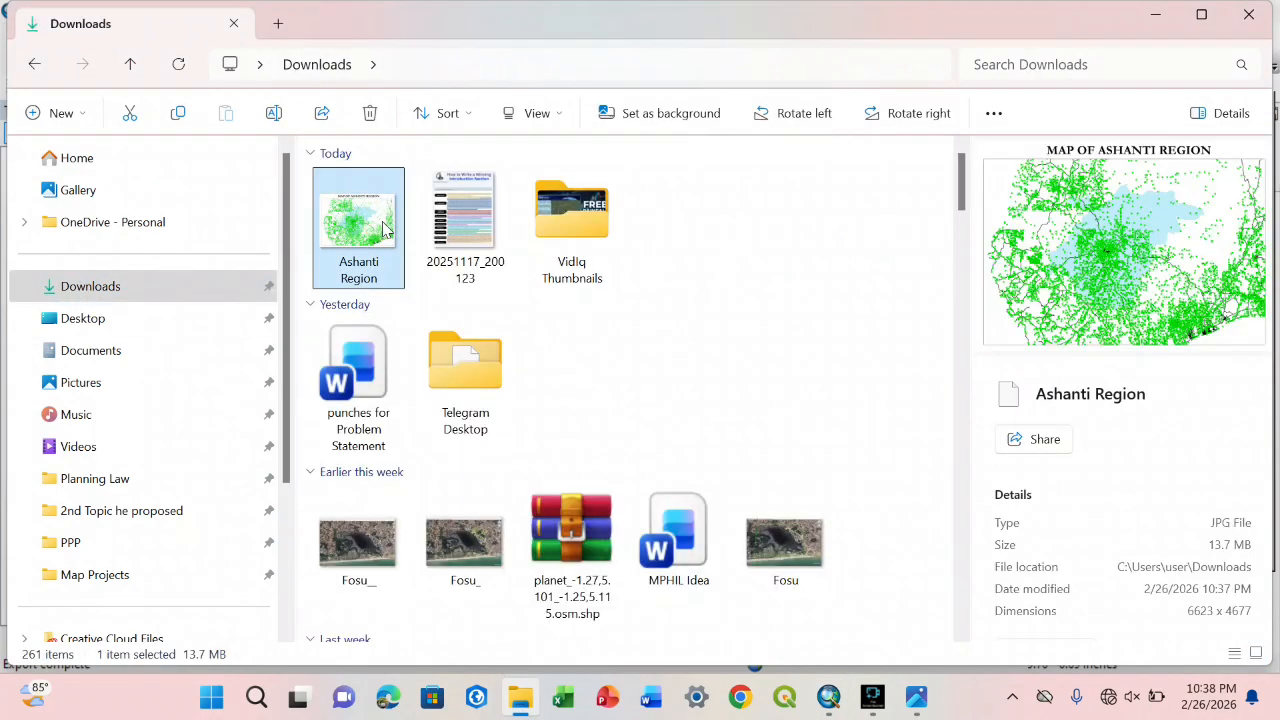
pyautogui.click(930, 76)
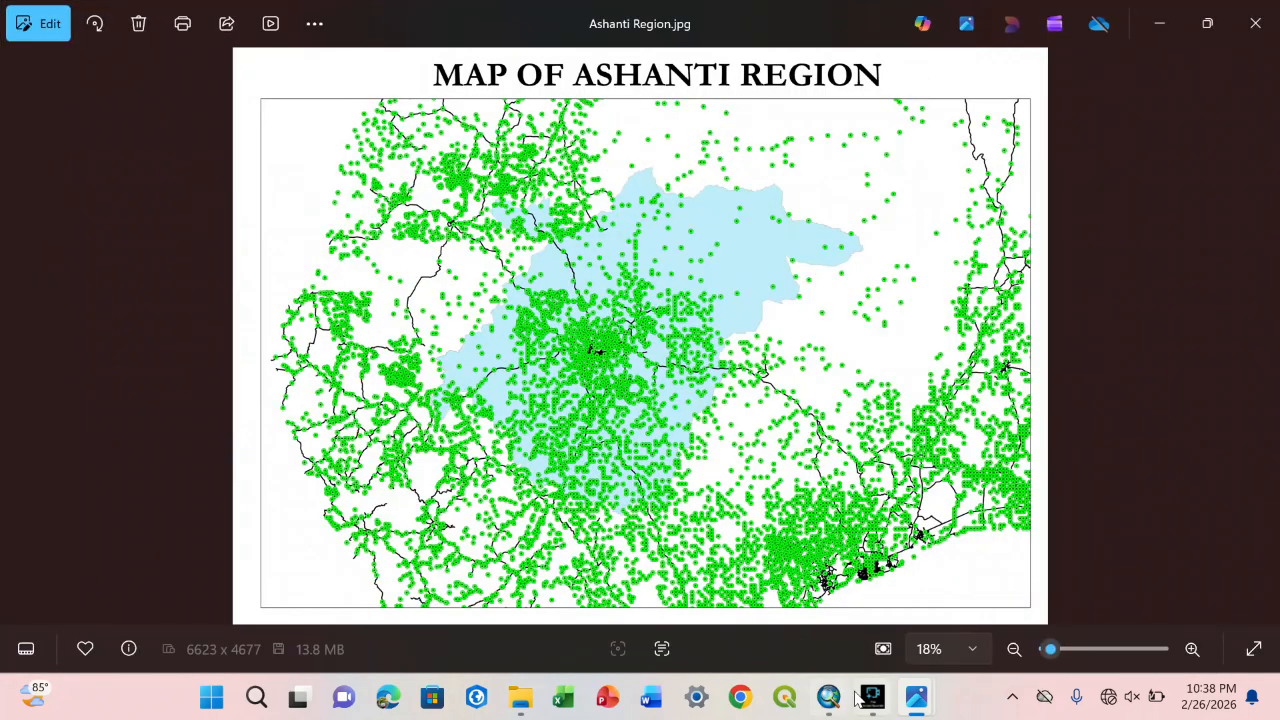
# Step: Switch back to ArcMap and start another map export, picking the existing Ashanti Region file as the target
pyautogui.click(828, 697)
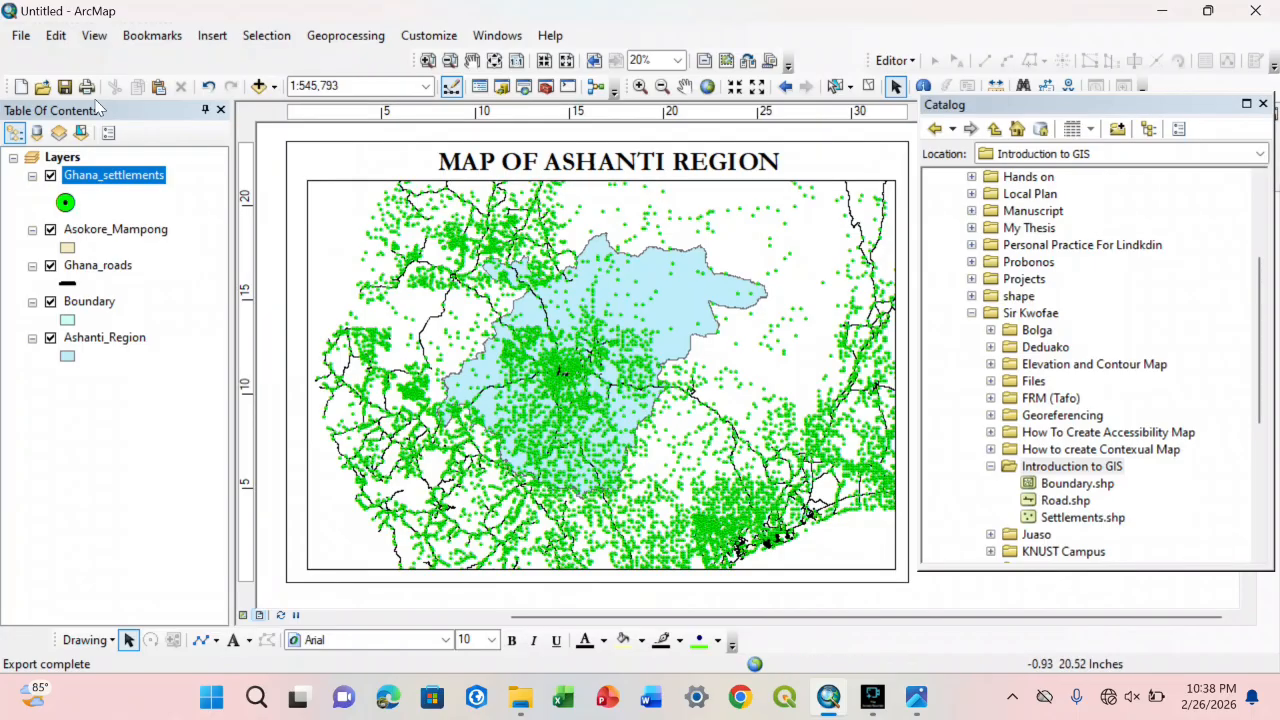
pyautogui.click(19, 37)
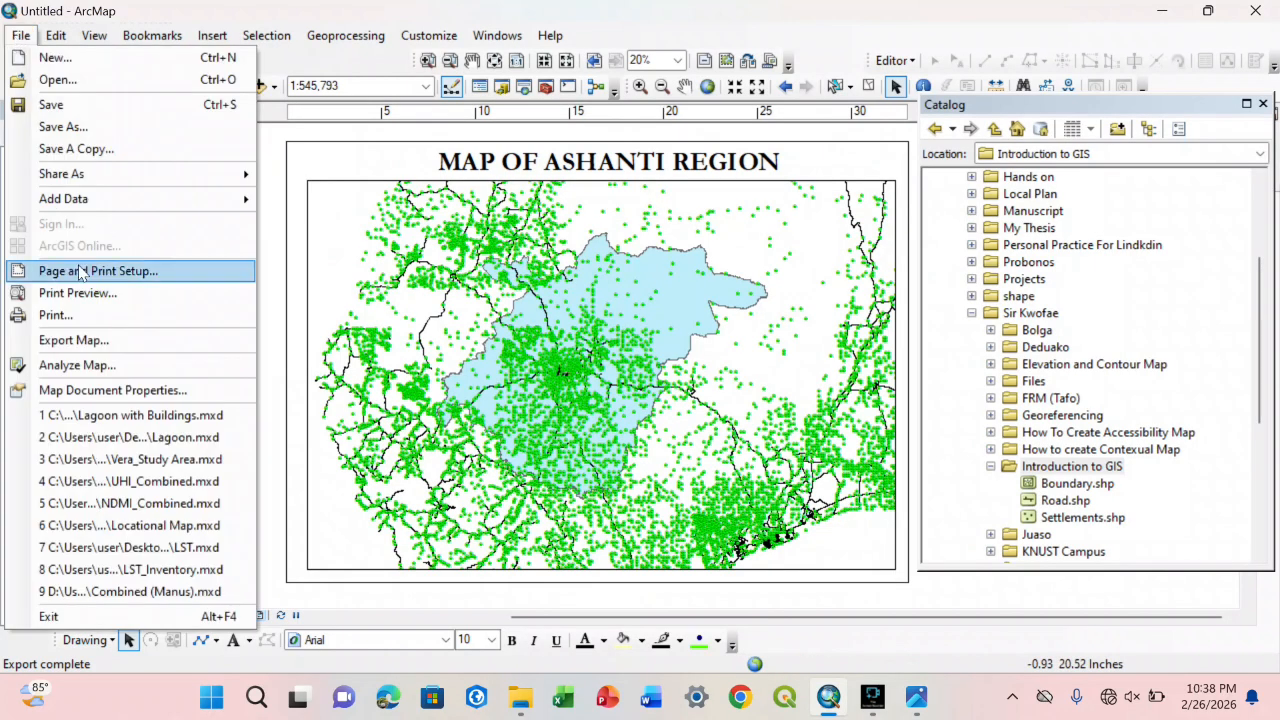
pyautogui.click(103, 340)
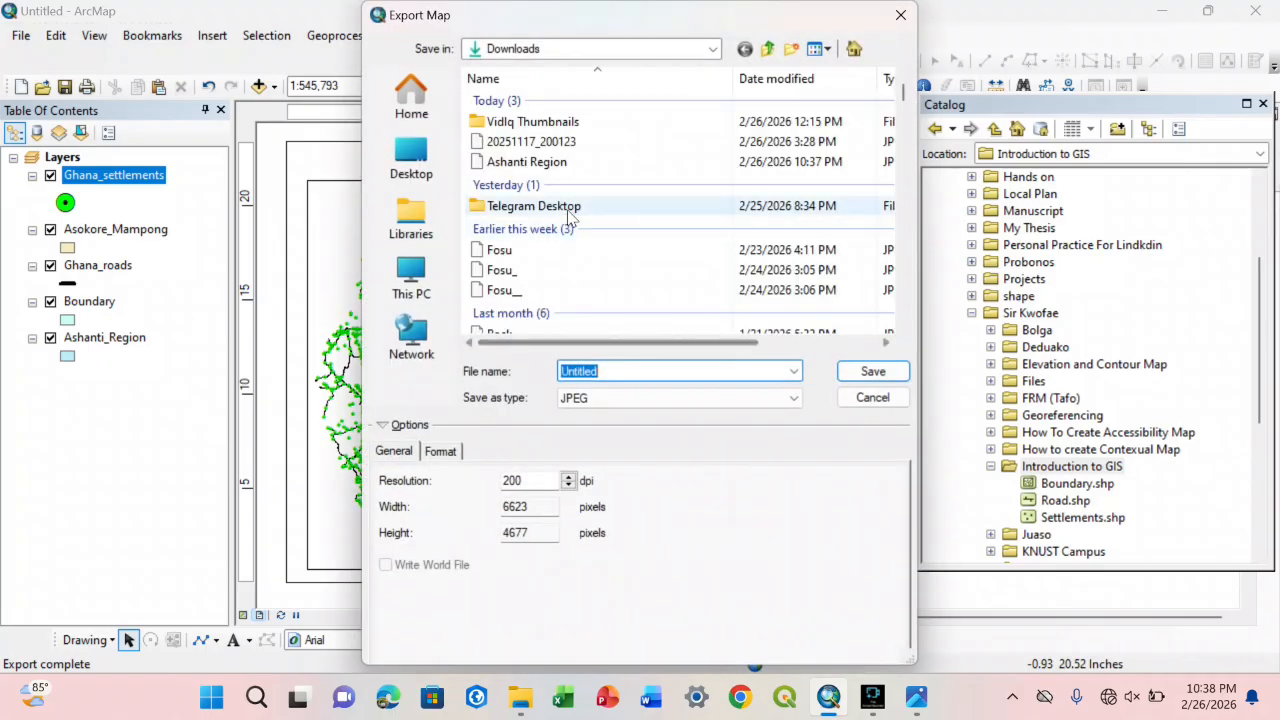
pyautogui.click(530, 162)
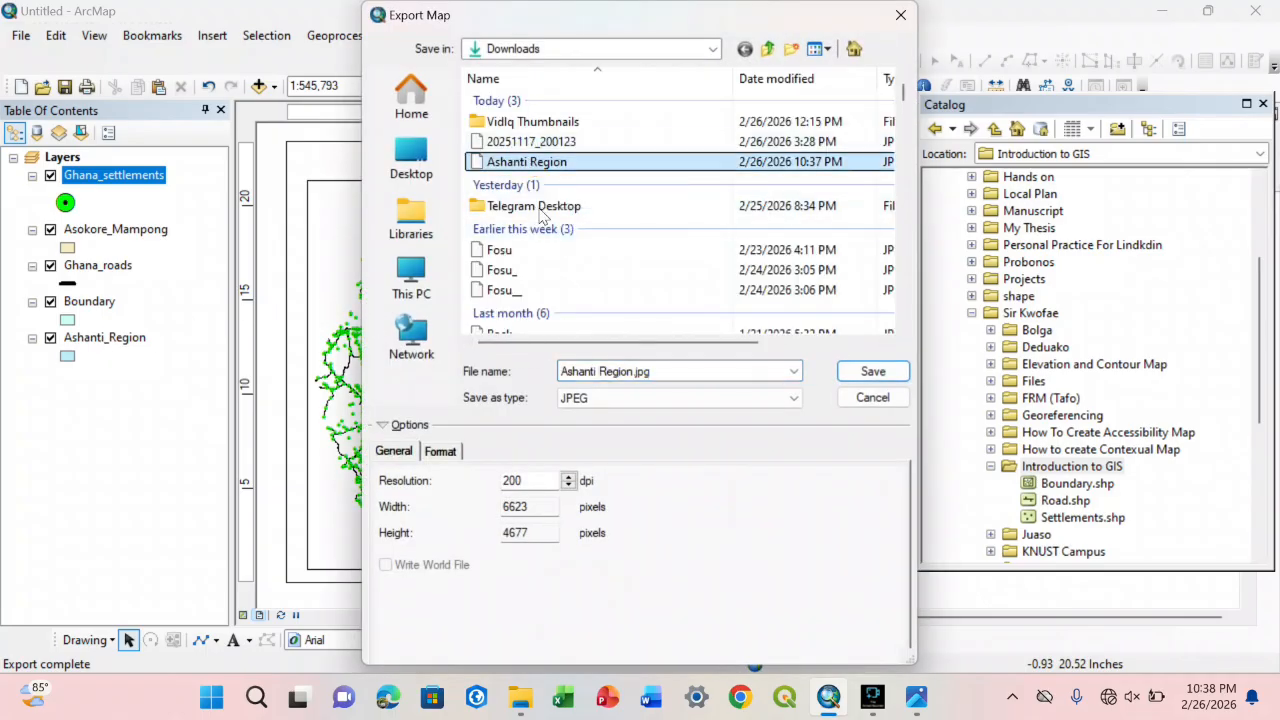
# Step: Try PNG and PDF as the export file type and return it to JPEG
pyautogui.click(583, 399)
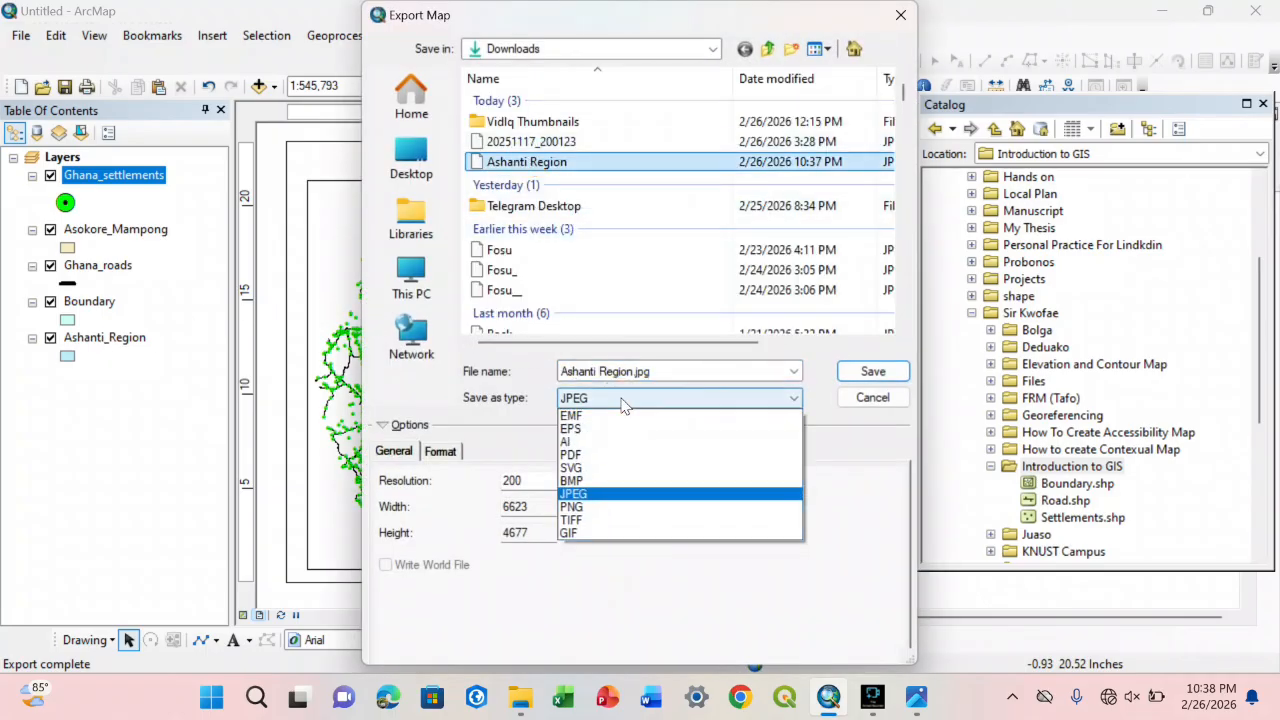
pyautogui.click(575, 507)
pyautogui.click(641, 400)
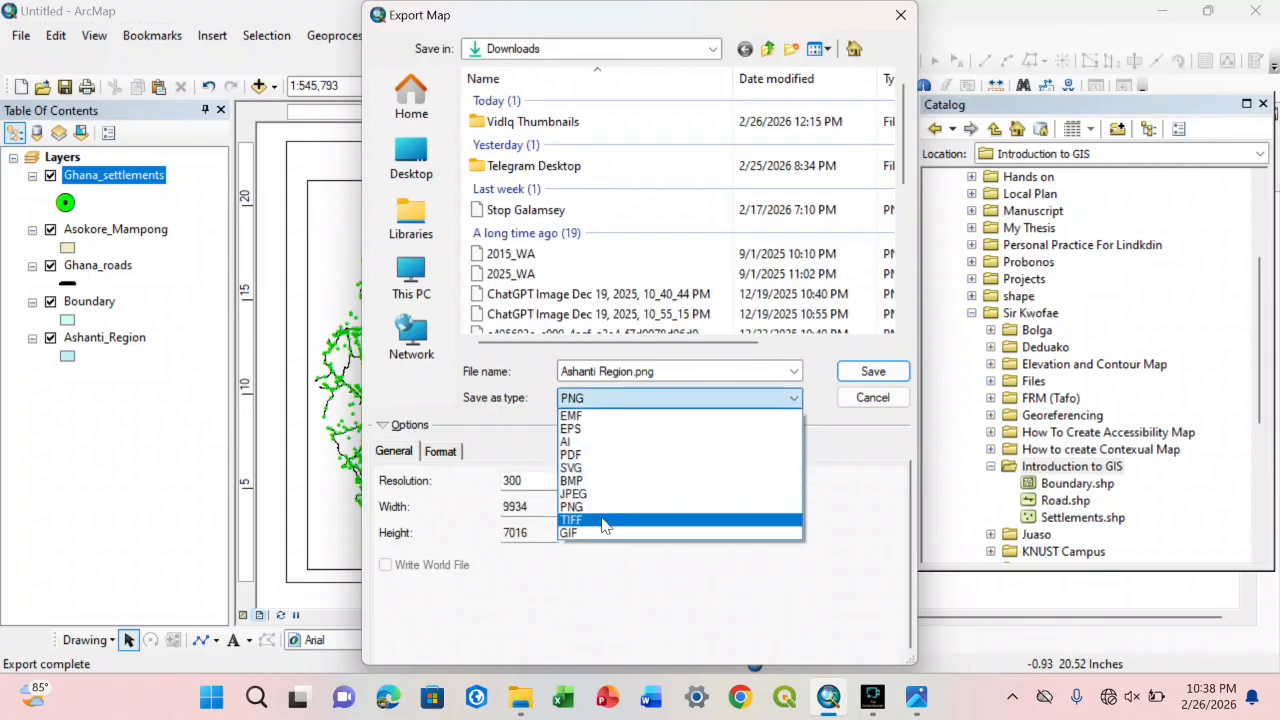
pyautogui.click(588, 455)
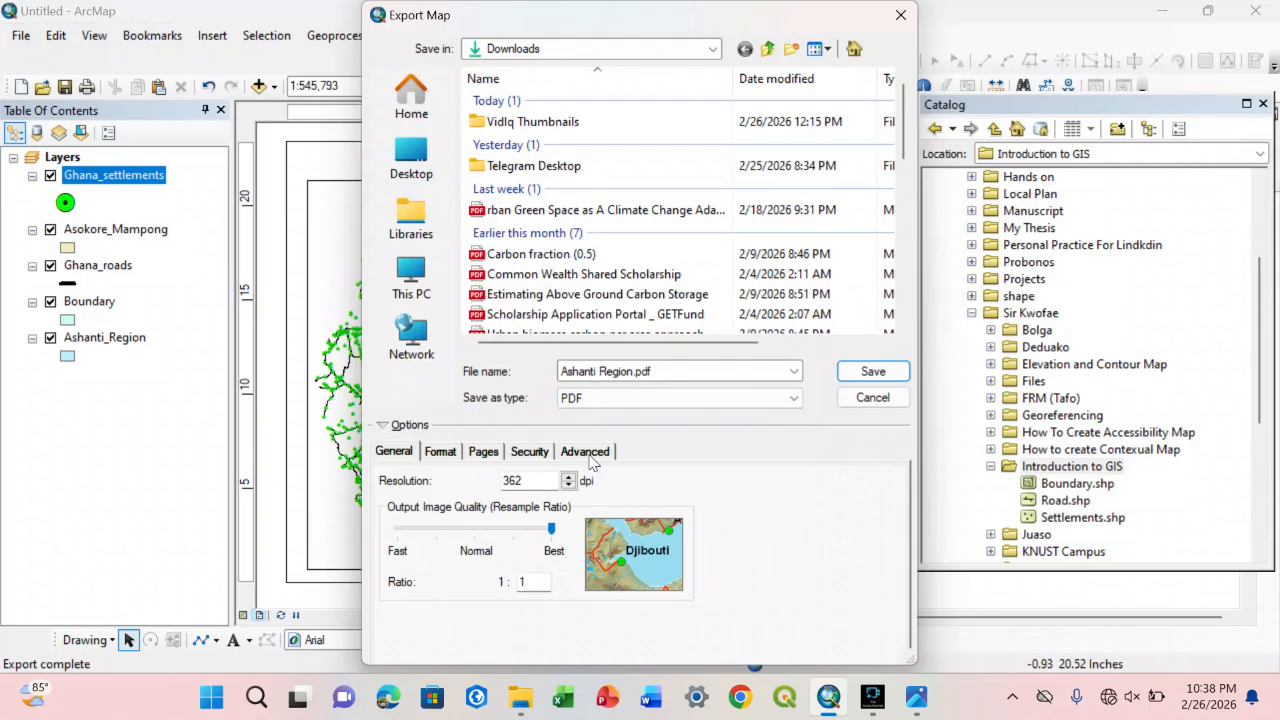
pyautogui.click(636, 397)
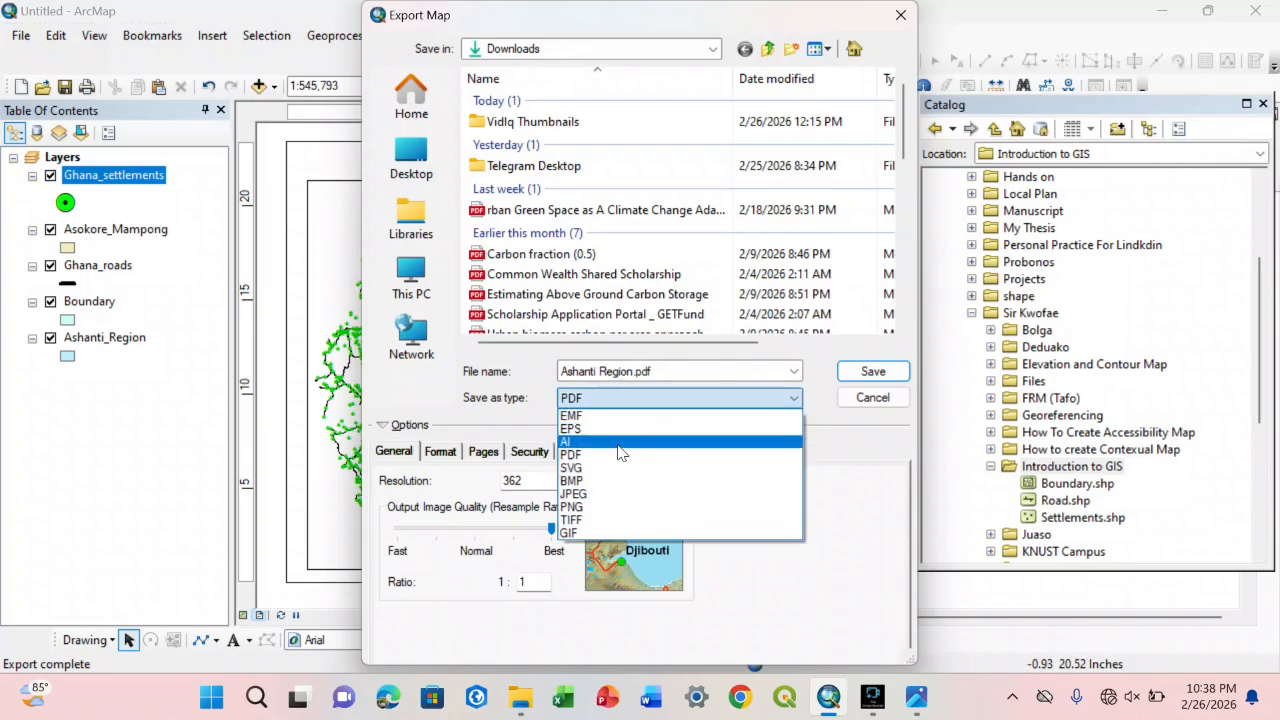
pyautogui.click(592, 493)
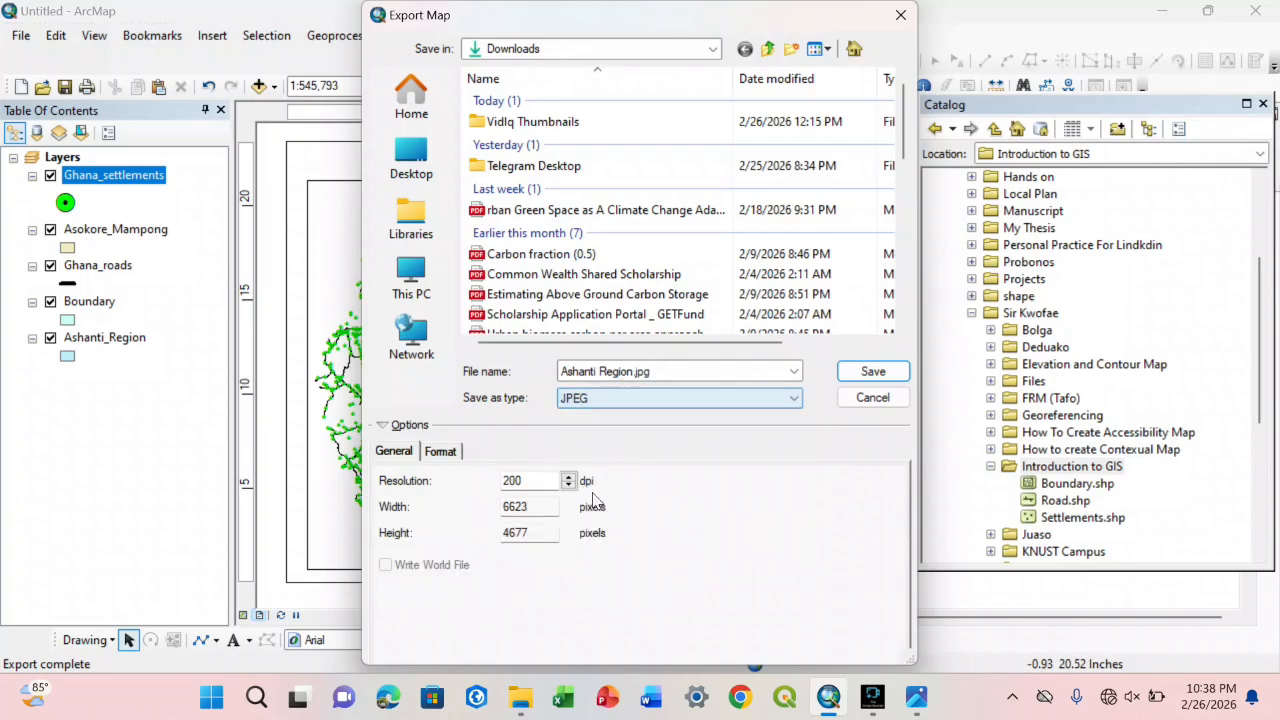
# Step: Set the export resolution to 100 dpi and export the map, replacing the existing Ashanti Region.jpg
pyautogui.click(509, 486)
pyautogui.press('BackSpace')
pyautogui.write('1')
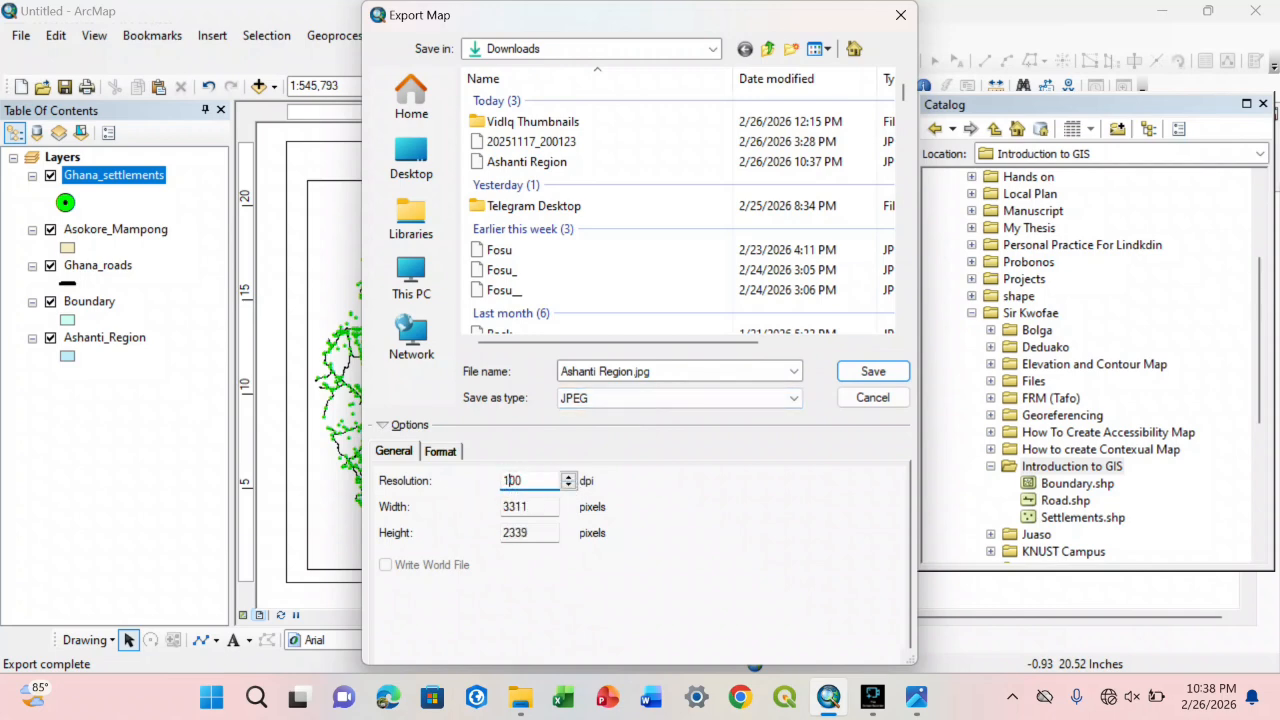
pyautogui.click(649, 494)
pyautogui.moveTo(916, 697)
pyautogui.moveTo(975, 600)
pyautogui.click(898, 373)
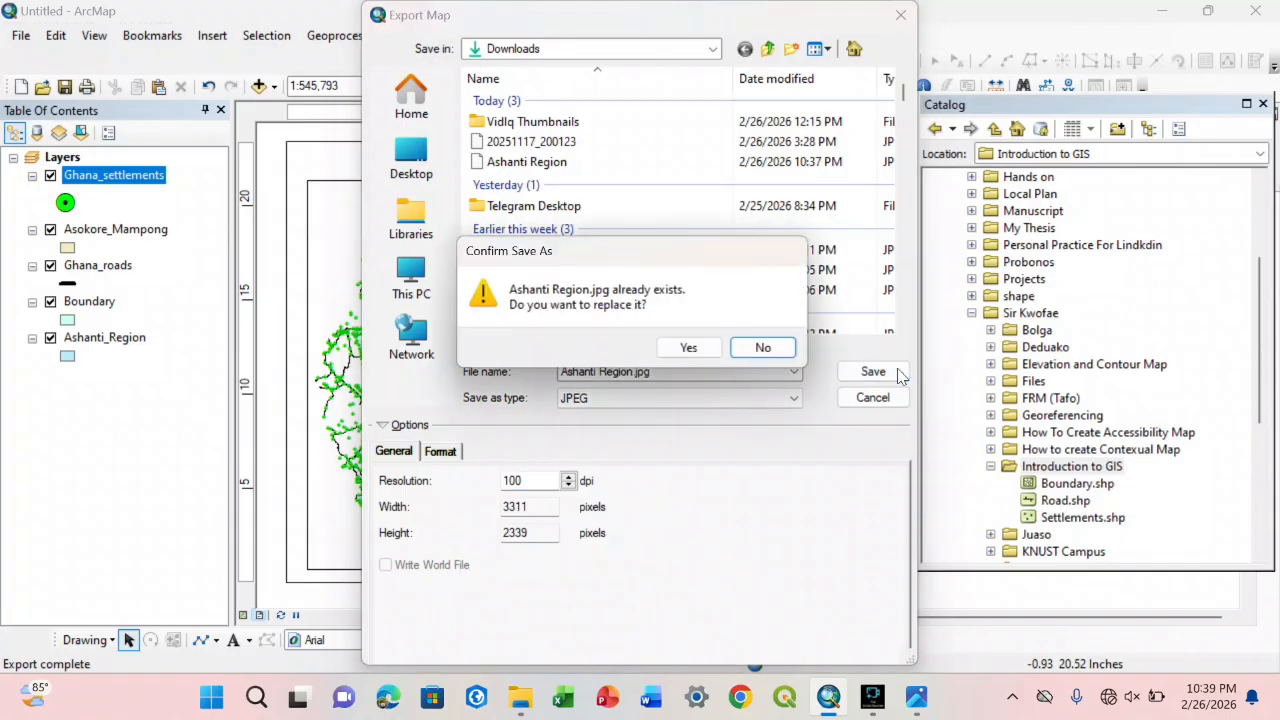
pyautogui.click(688, 347)
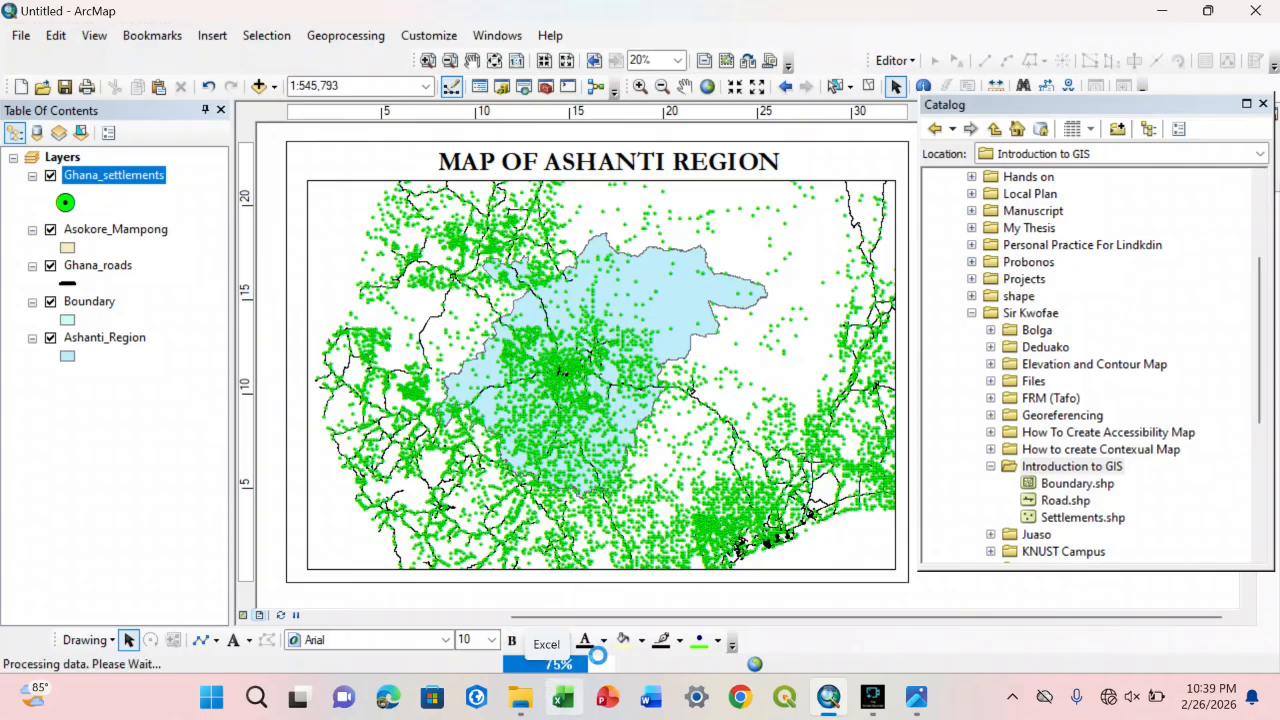
# Step: Close the Ashanti Region.jpg window in the image viewer and deselect the map frame
pyautogui.click(446, 314)
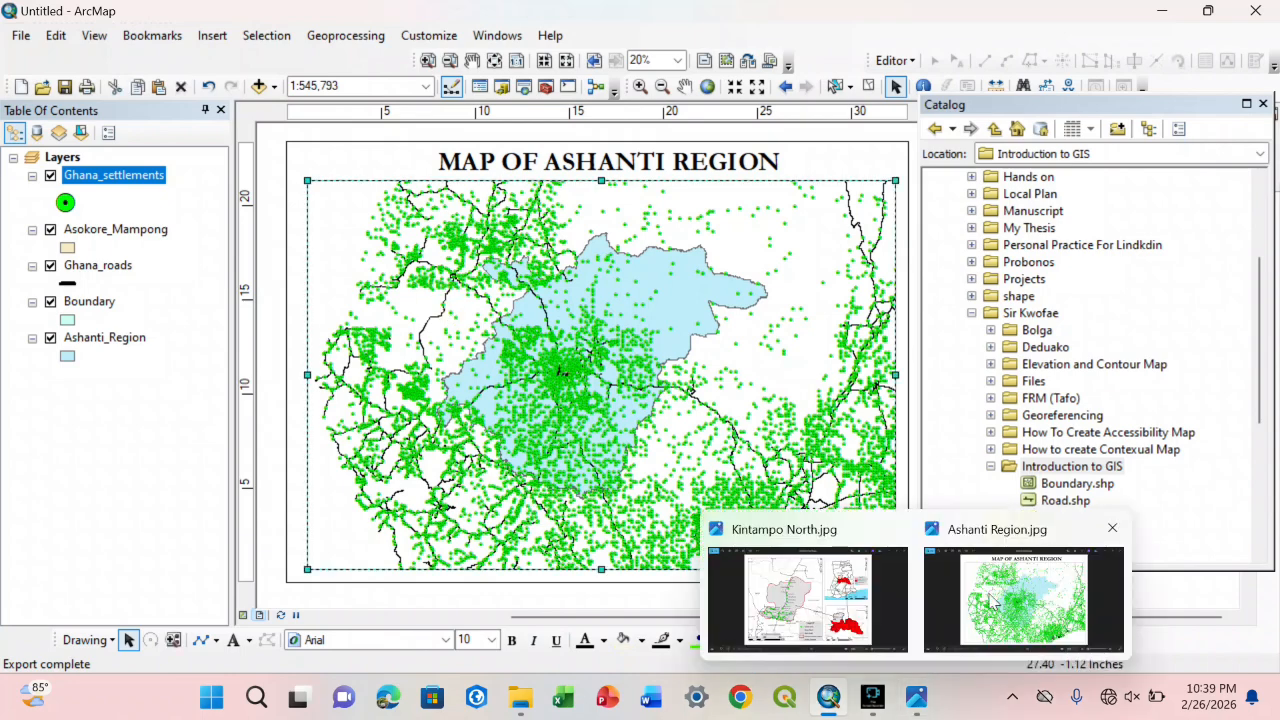
pyautogui.click(1104, 530)
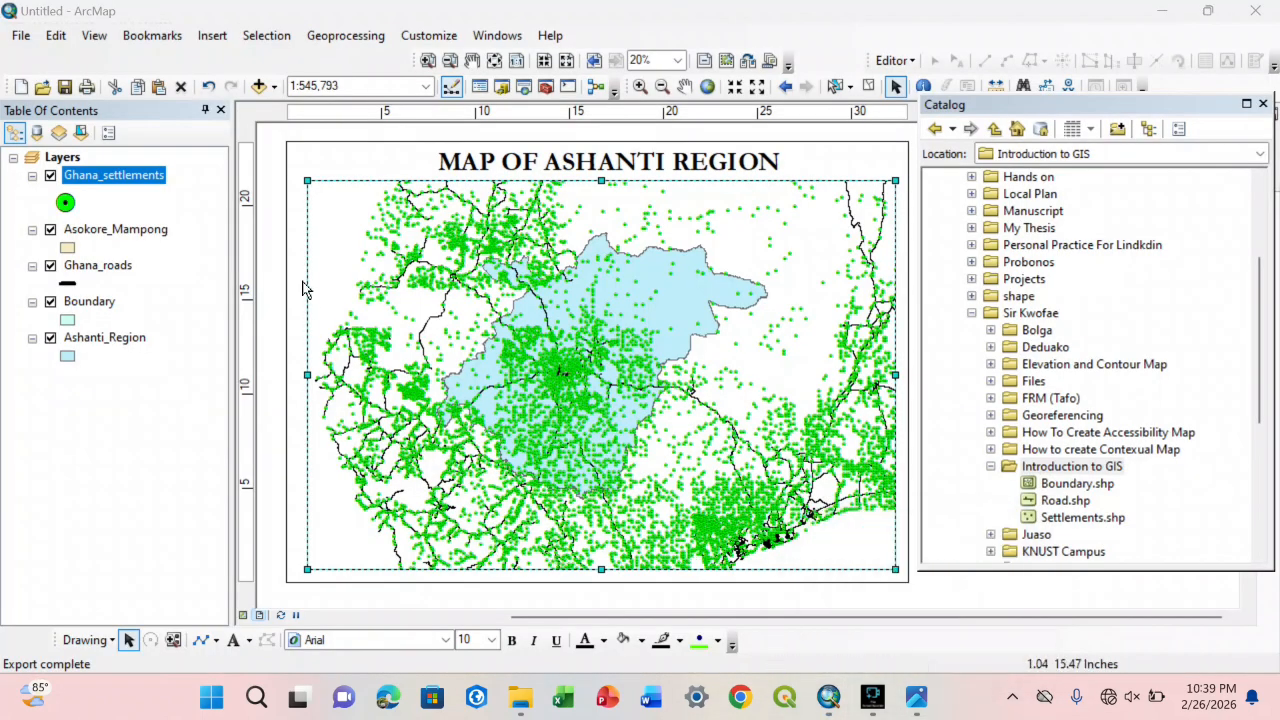
pyautogui.click(289, 169)
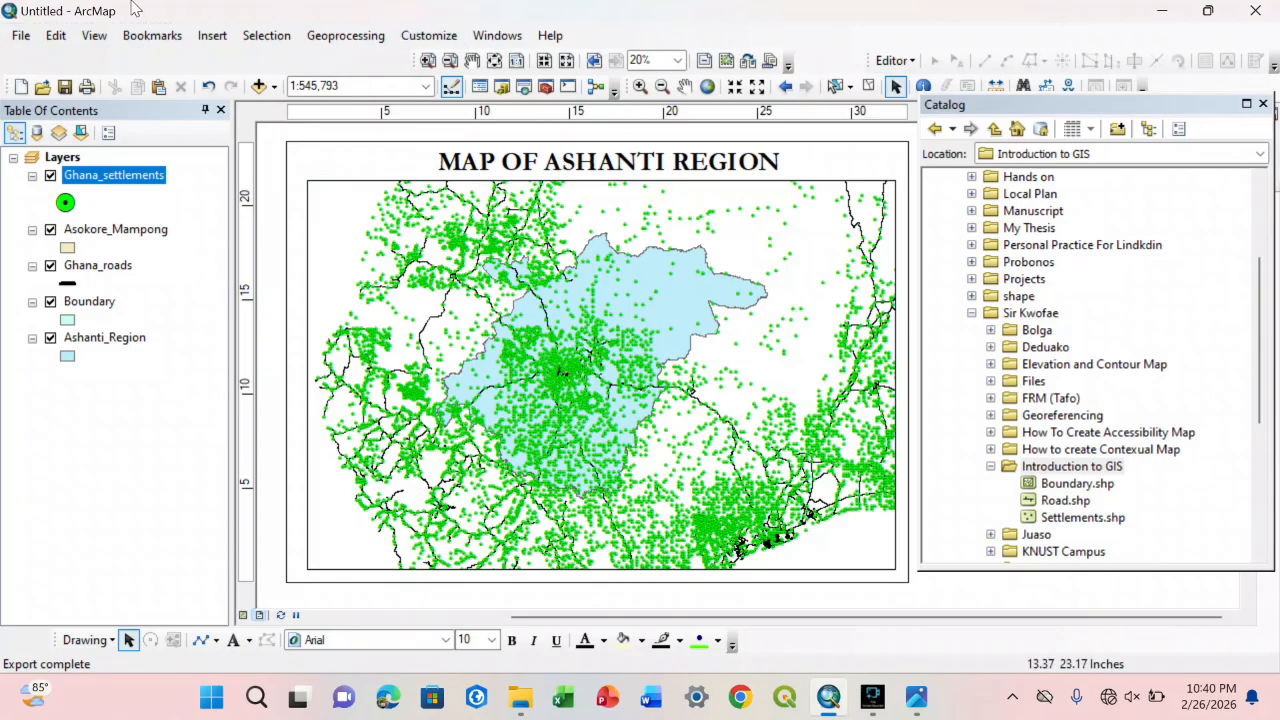
# Step: Start saving the map document under a new name and choose the Introduction to GIS folder as its location
pyautogui.click(27, 40)
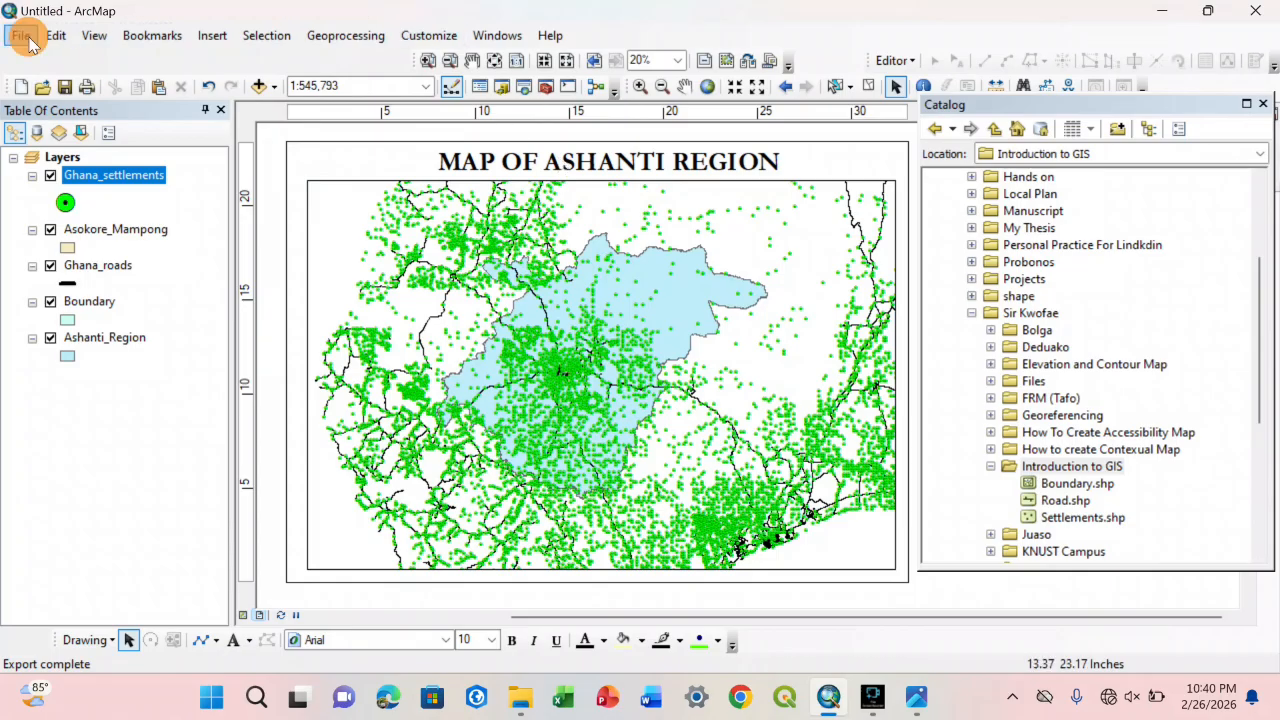
pyautogui.click(50, 127)
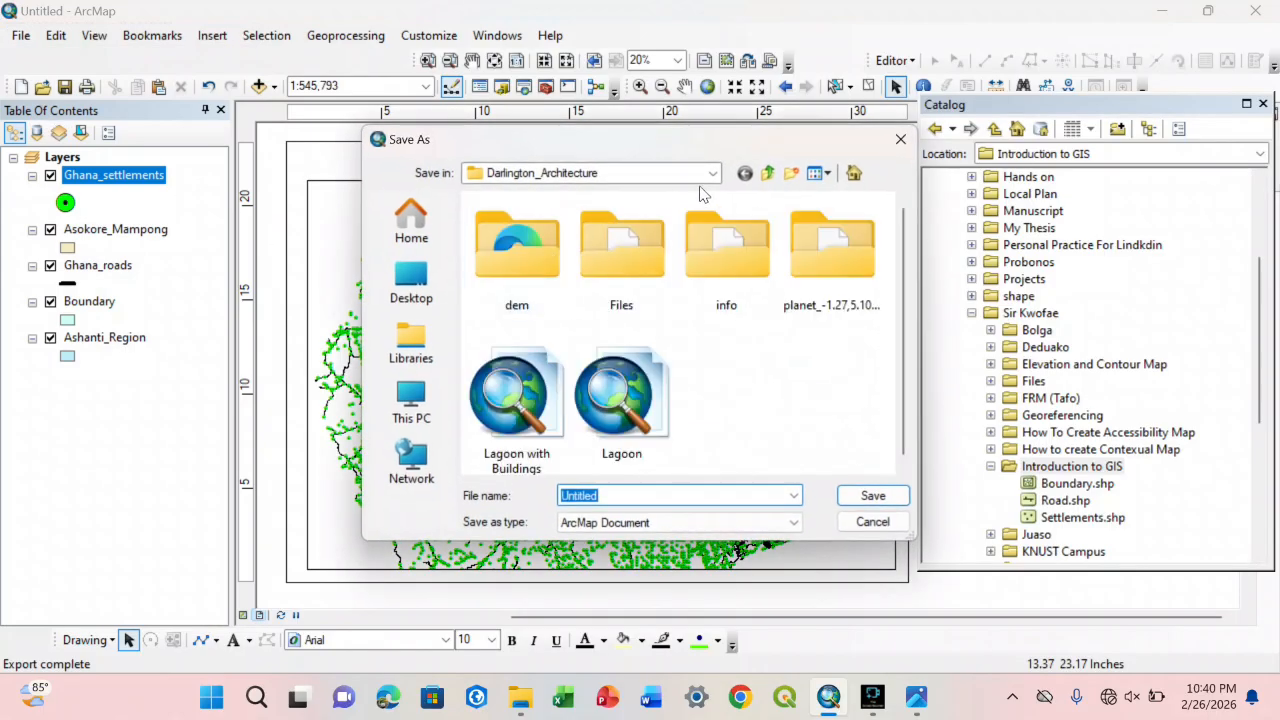
pyautogui.click(766, 175)
pyautogui.click(766, 175)
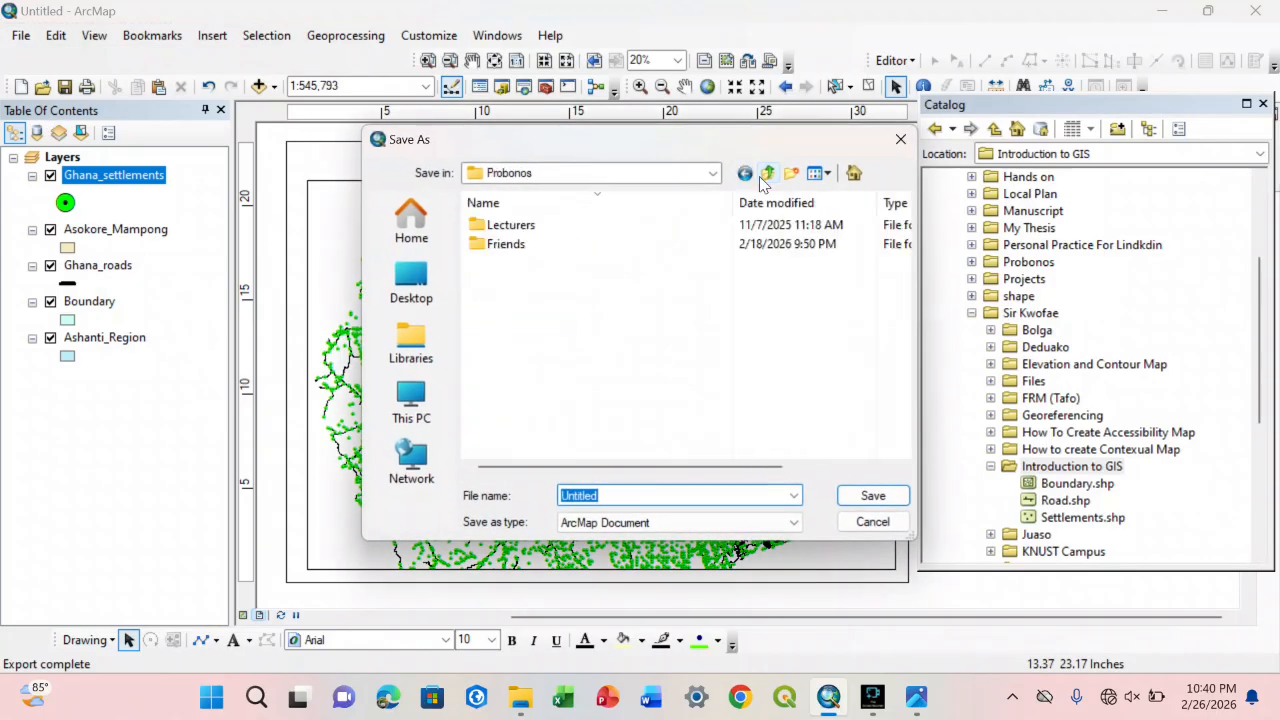
pyautogui.click(766, 175)
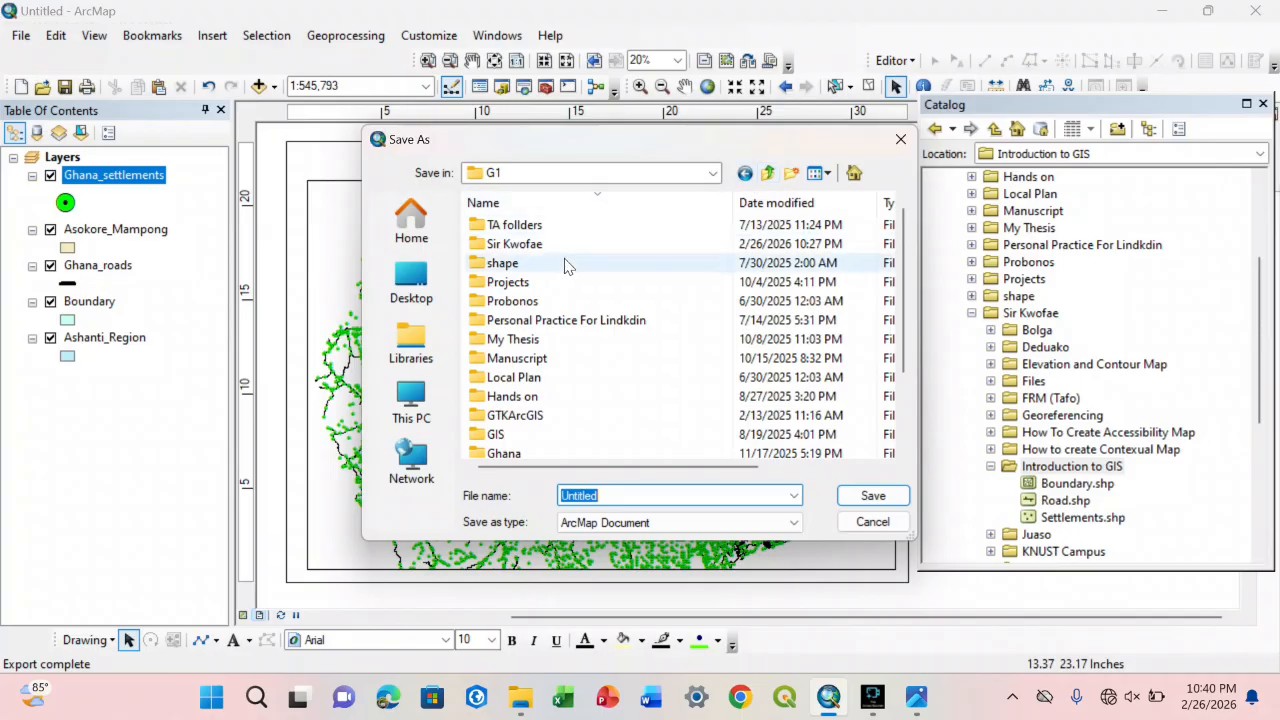
pyautogui.doubleClick(510, 244)
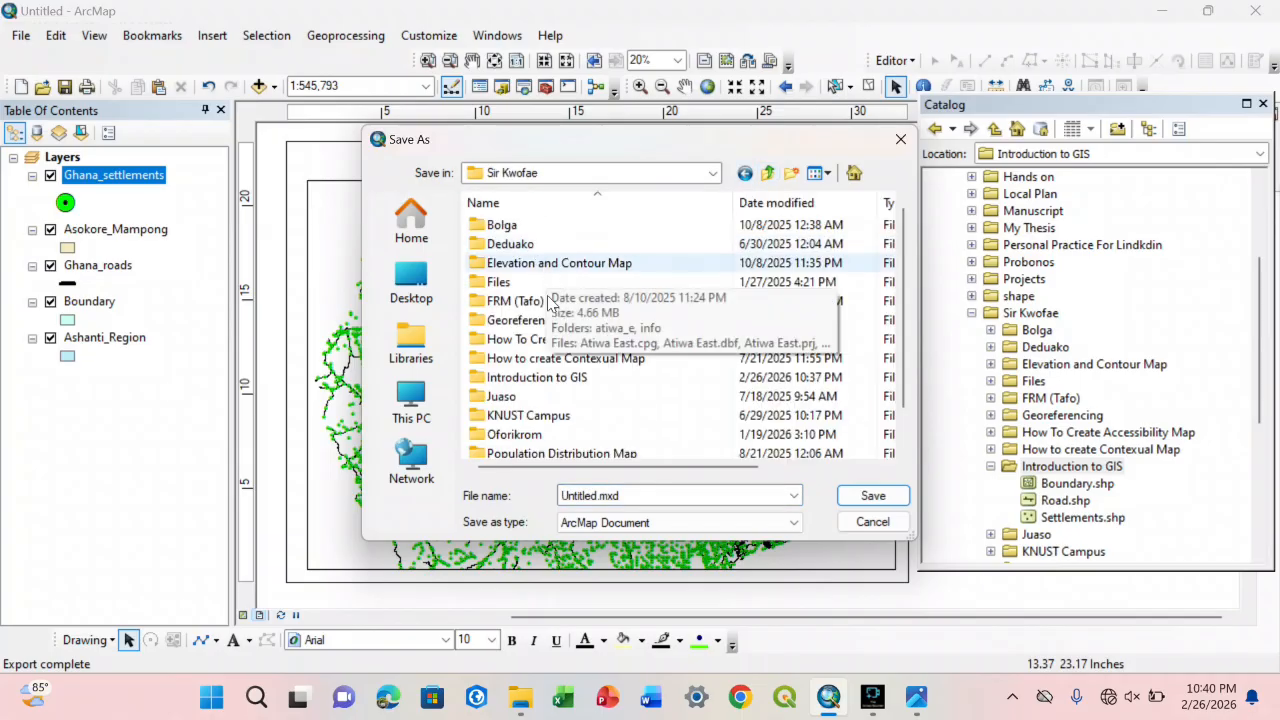
pyautogui.click(571, 362)
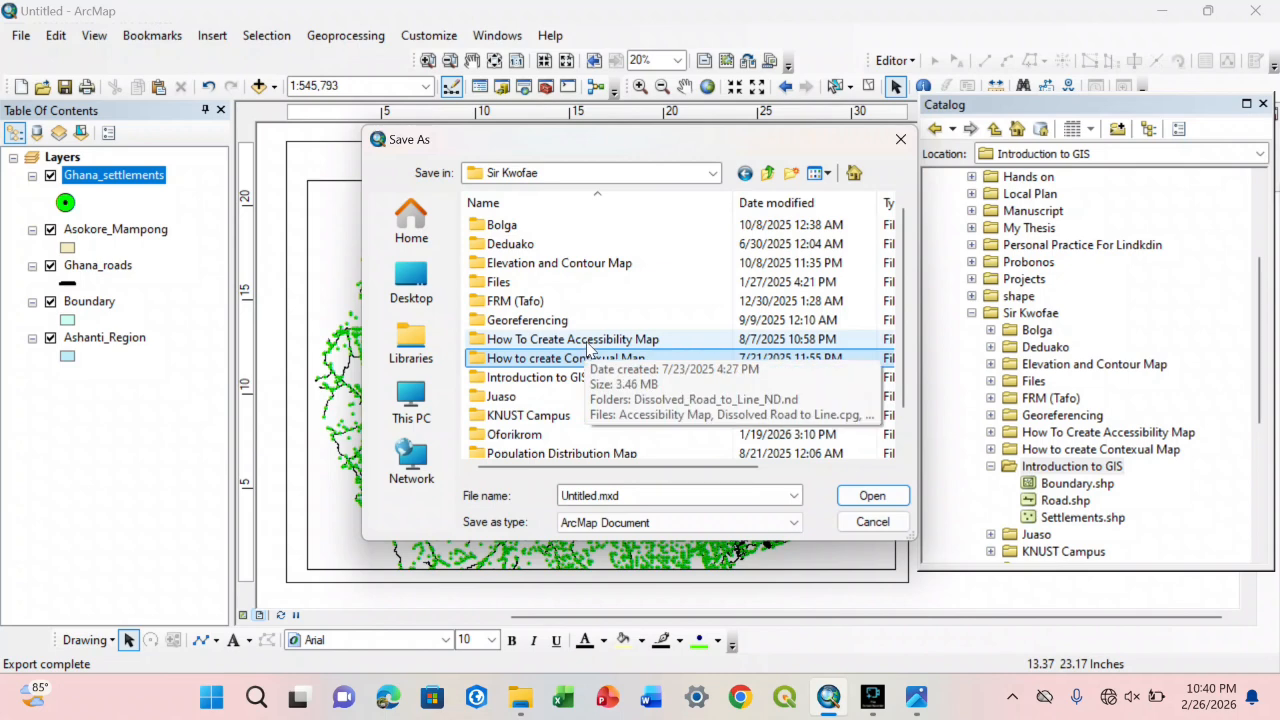
pyautogui.scroll(-1, 551, 398)
pyautogui.click(540, 434)
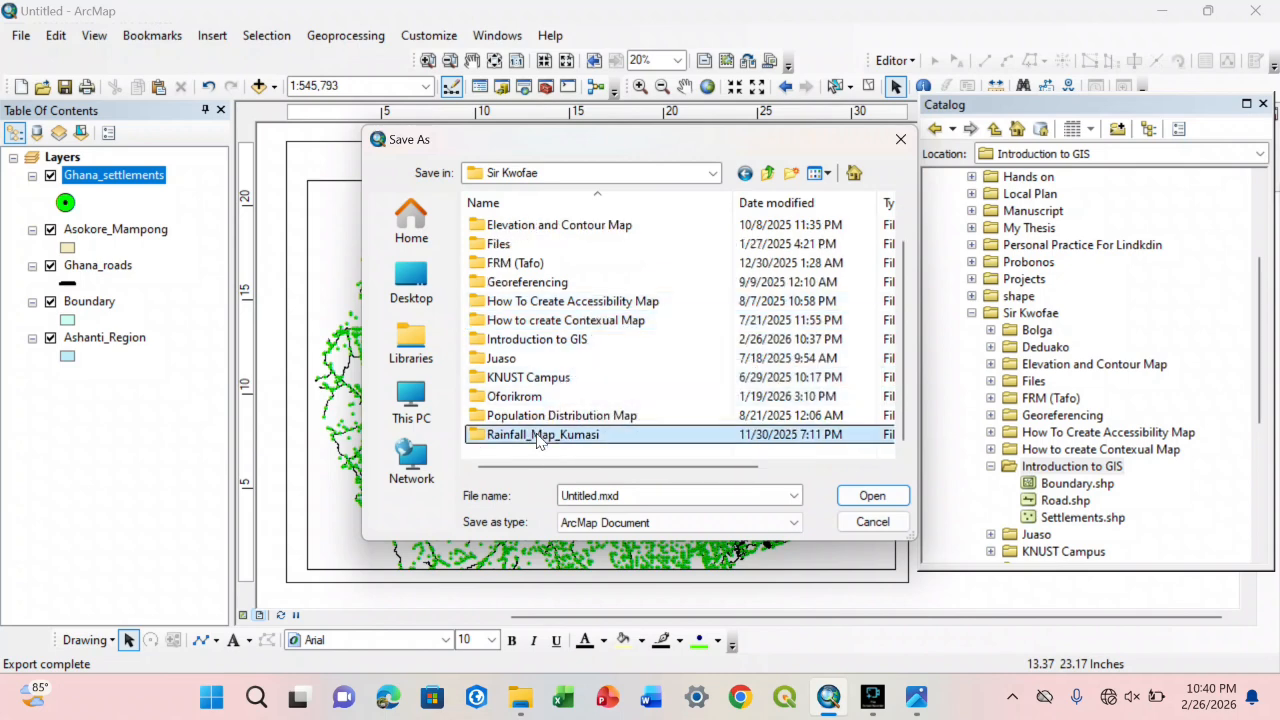
pyautogui.click(563, 342)
pyautogui.doubleClick(563, 342)
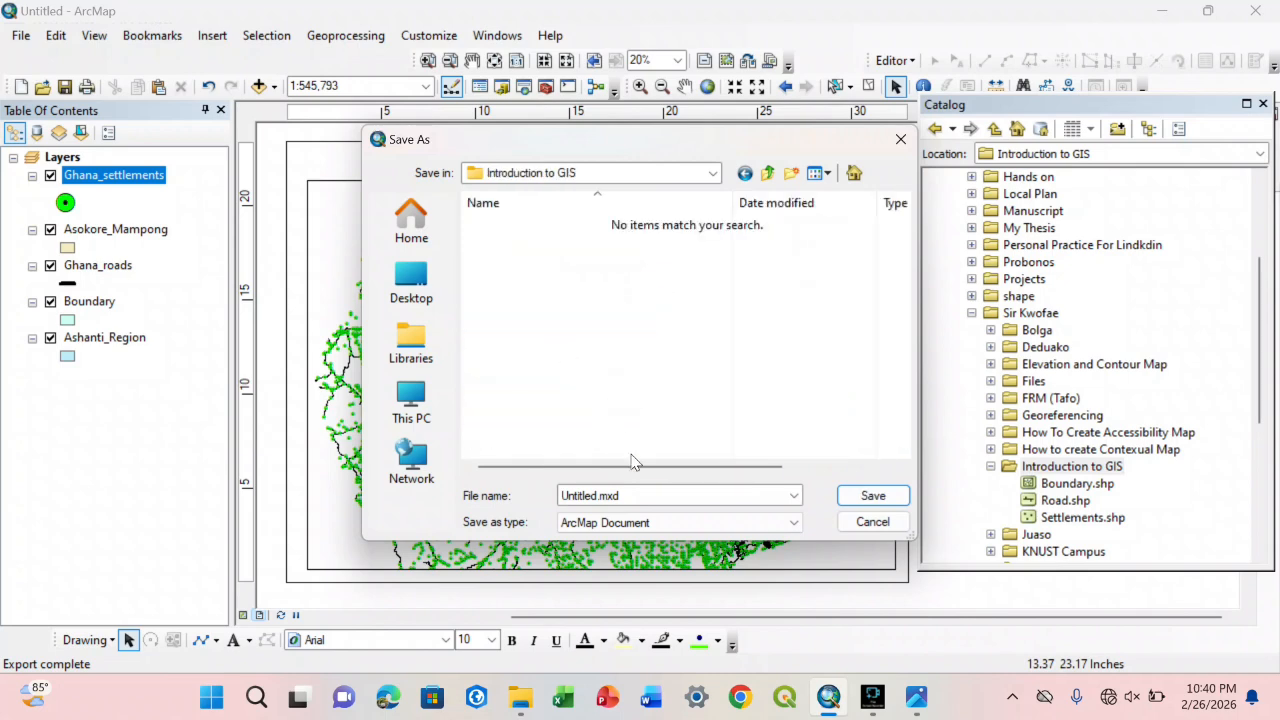
# Step: Save the map document as Intro to GIS and select Intro to GIS.mxd in the catalog's Introduction to GIS folder
pyautogui.doubleClick(638, 495)
pyautogui.write('Intr')
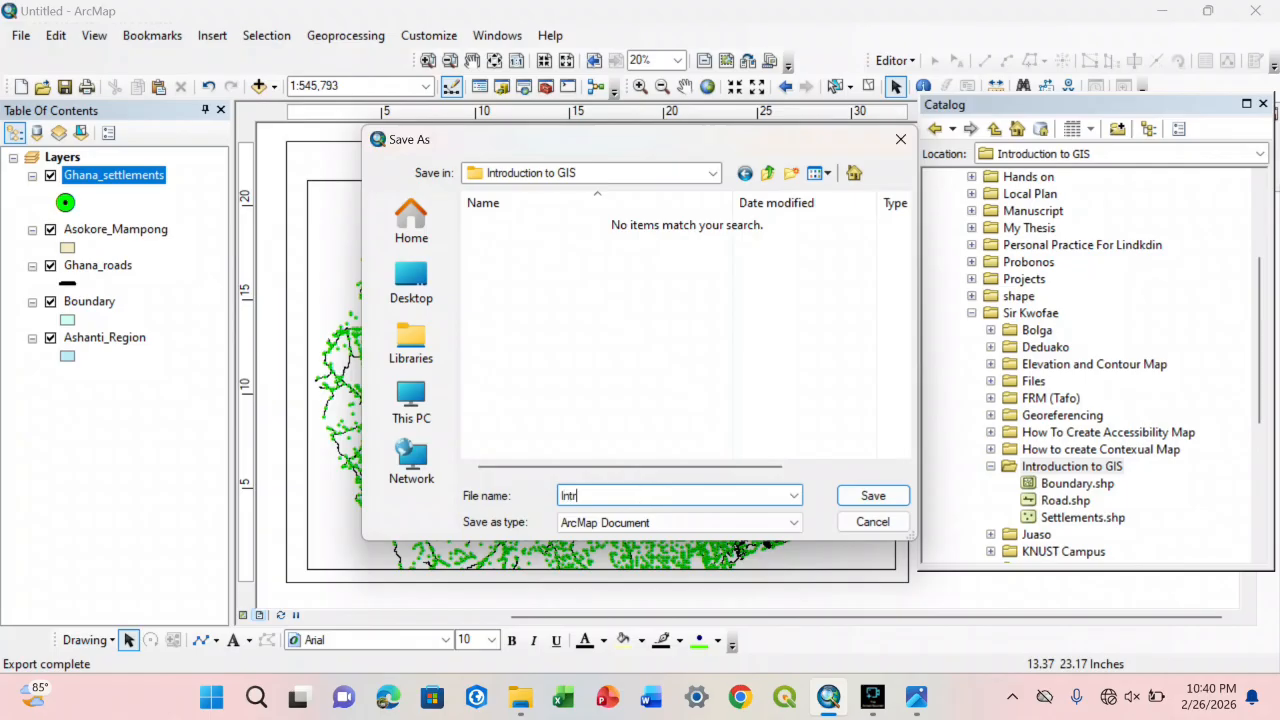
pyautogui.write('o to GIS')
pyautogui.click(875, 498)
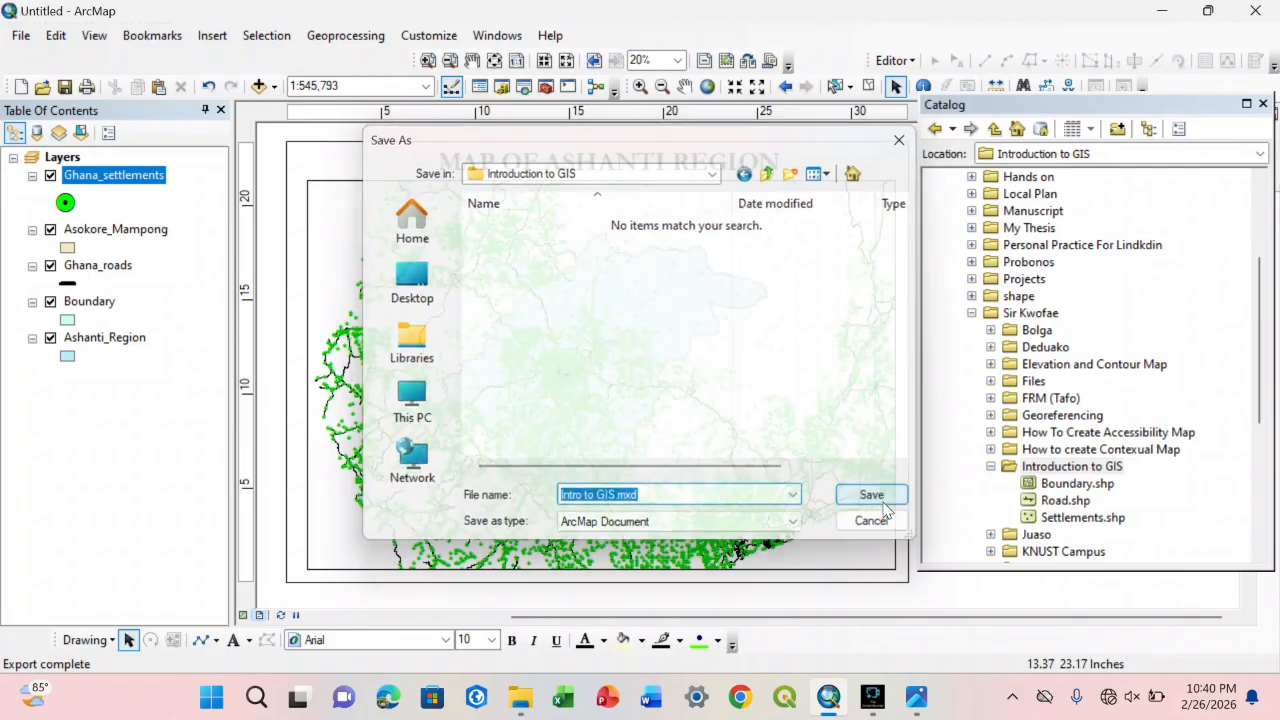
pyautogui.moveTo(1257, 305); pyautogui.dragTo(1233, 413)
pyautogui.click(1104, 418)
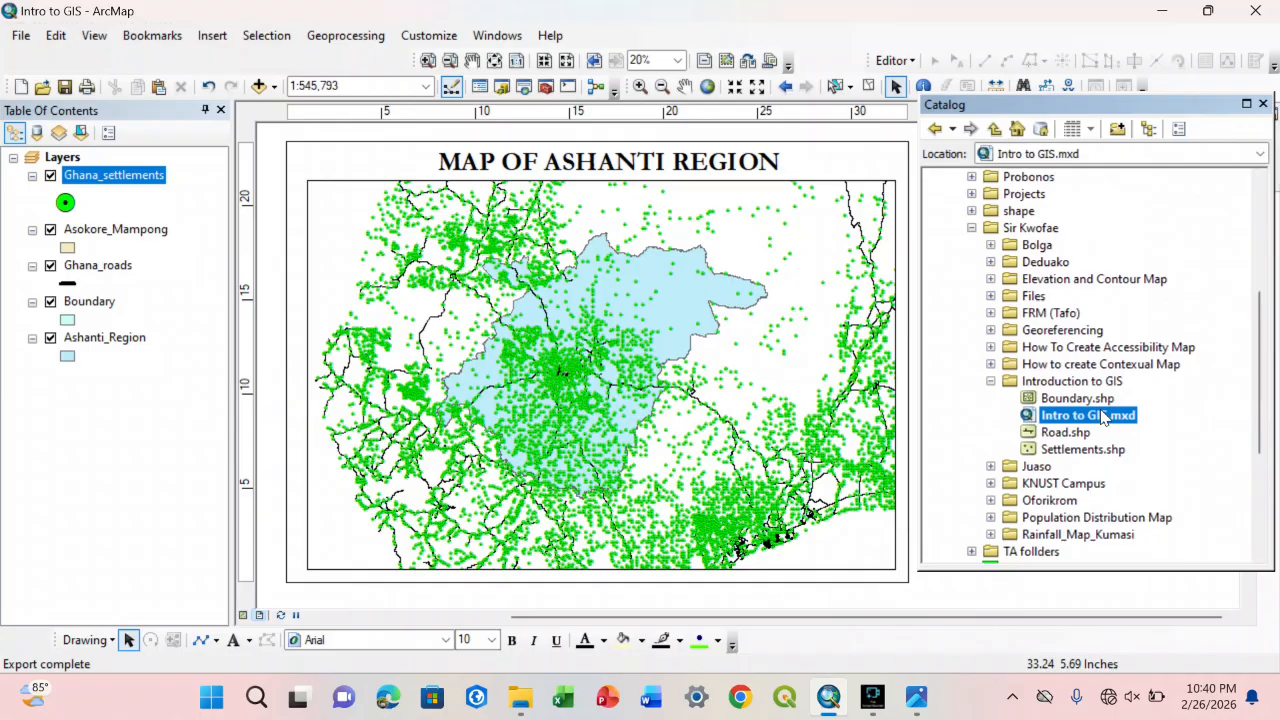
# Step: Switch to File Explorer and open the re-exported Ashanti Region image from Downloads to check its quality
pyautogui.click(520, 697)
pyautogui.doubleClick(390, 243)
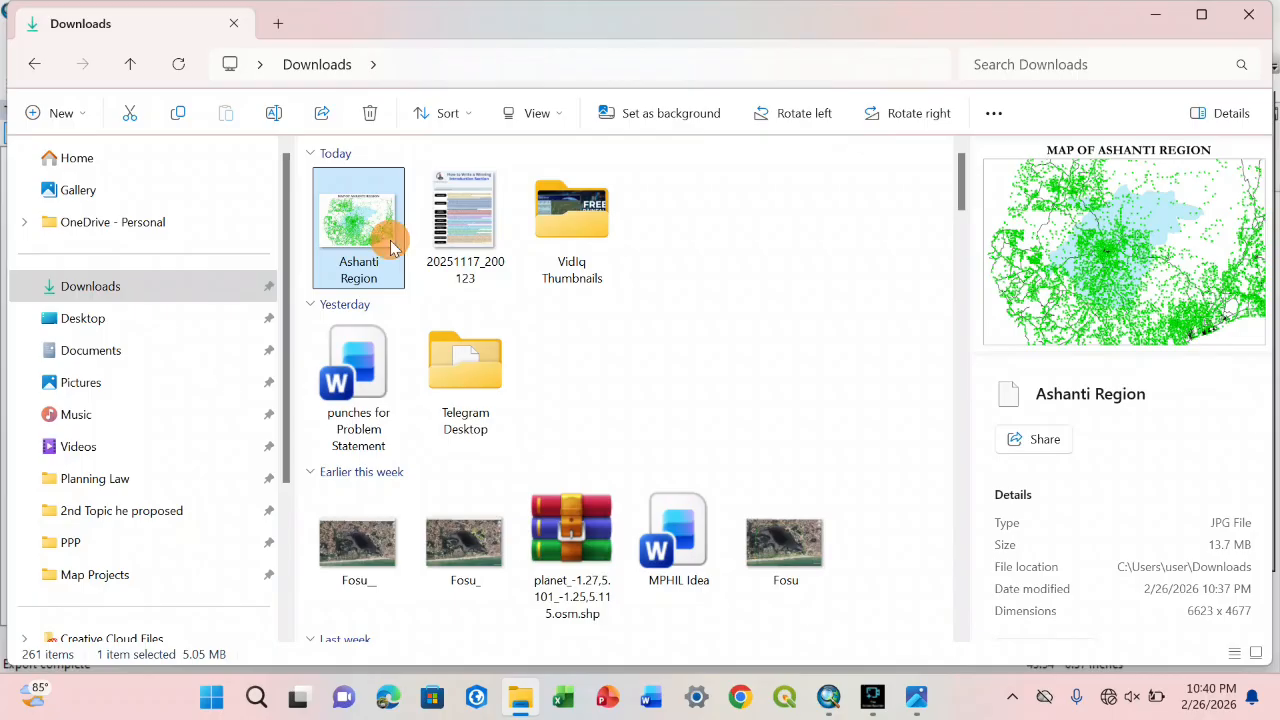